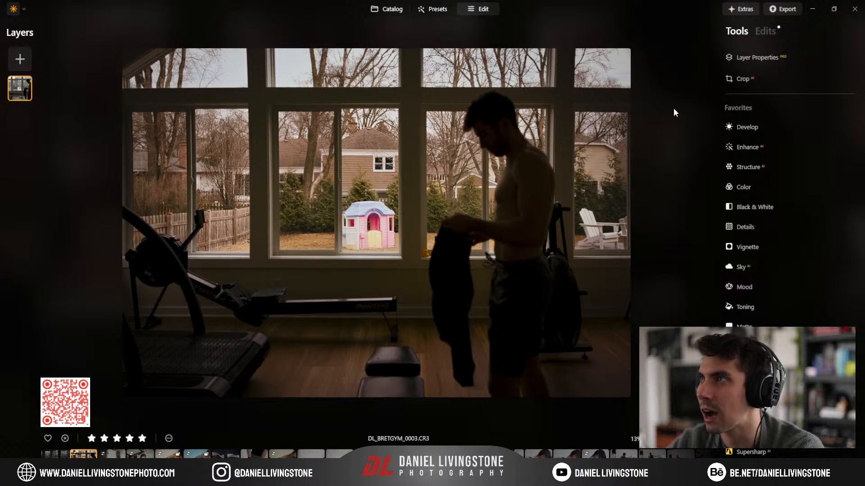
Step: Review the list of edits applied to the DL_BRETGYM_0003.CR3 photo, then return to the tools
{"action": "left_click", "coordinate": [771, 32]}
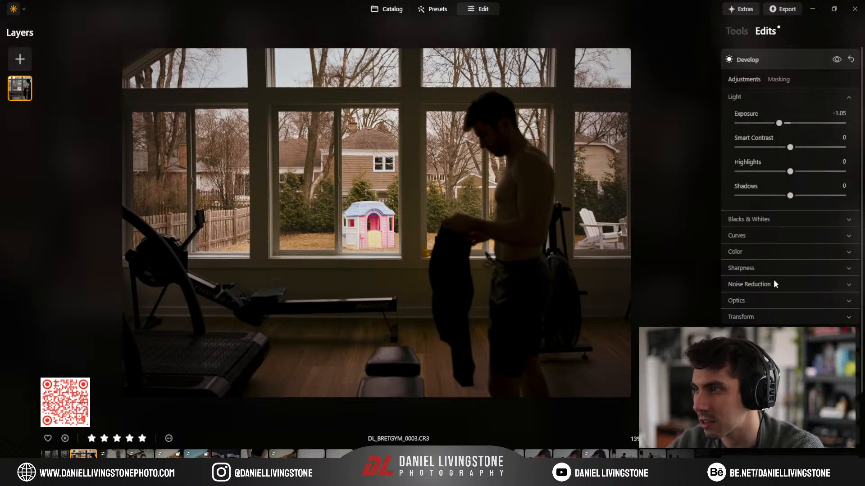
{"action": "scroll", "coordinate": [773, 280], "scroll_direction": "down", "scroll_amount": 1}
{"action": "scroll", "coordinate": [769, 300], "scroll_direction": "up", "scroll_amount": 2}
{"action": "scroll", "coordinate": [769, 305], "scroll_direction": "down", "scroll_amount": 2}
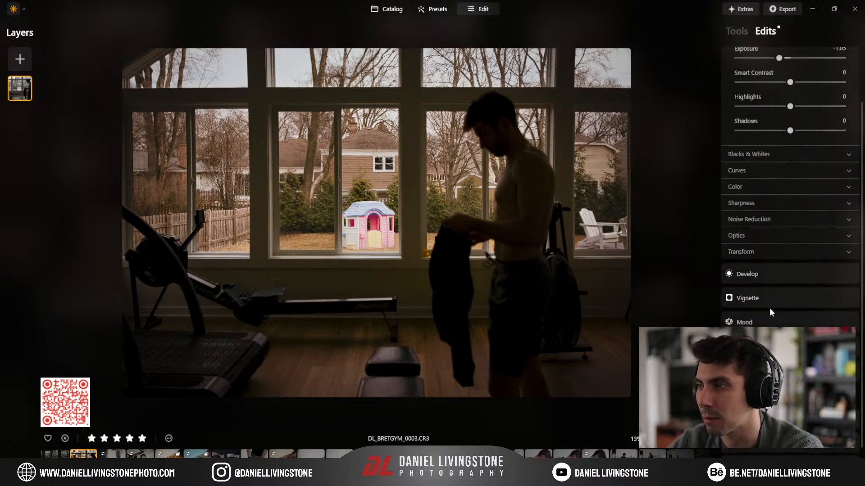
{"action": "scroll", "coordinate": [769, 307], "scroll_direction": "up", "scroll_amount": 2}
{"action": "left_click", "coordinate": [736, 31]}
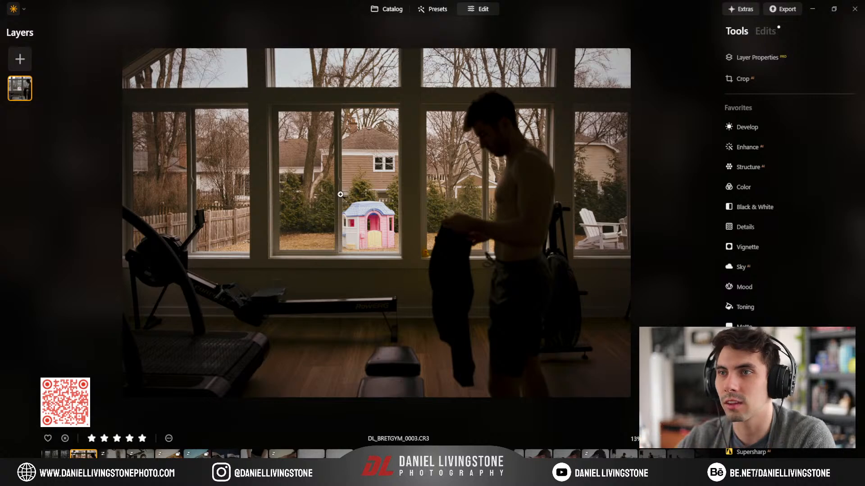
Step: Inspect the playhouse outside the window up close, then return to the full photo
{"action": "left_click", "coordinate": [378, 227]}
{"action": "scroll", "coordinate": [421, 189], "scroll_direction": "down", "scroll_amount": 3}
{"action": "left_click_drag", "start_coordinate": [329, 184], "coordinate": [366, 220]}
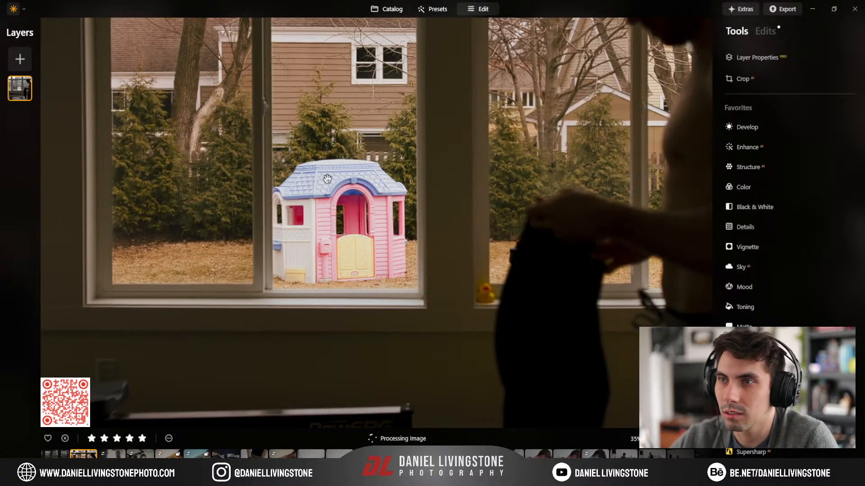
{"action": "left_click", "coordinate": [327, 178]}
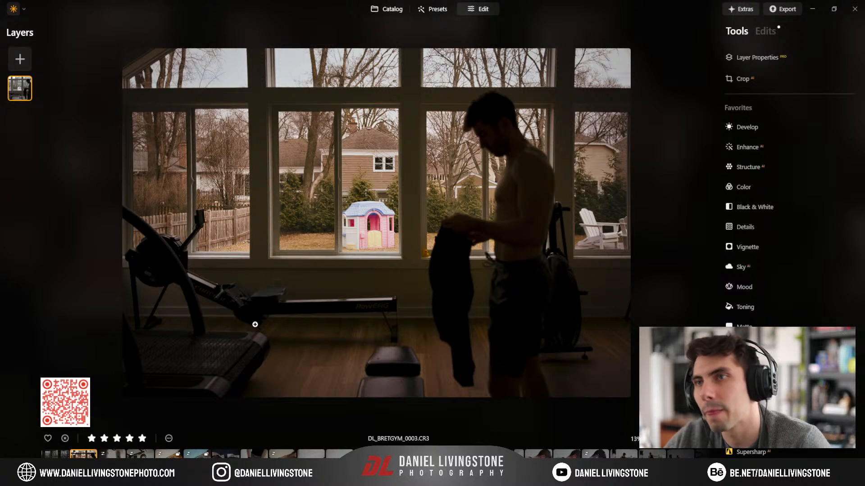
Step: Compare the original and edited photo by sweeping the before/after divider across the image, then close the comparison
{"action": "left_click", "coordinate": [766, 31]}
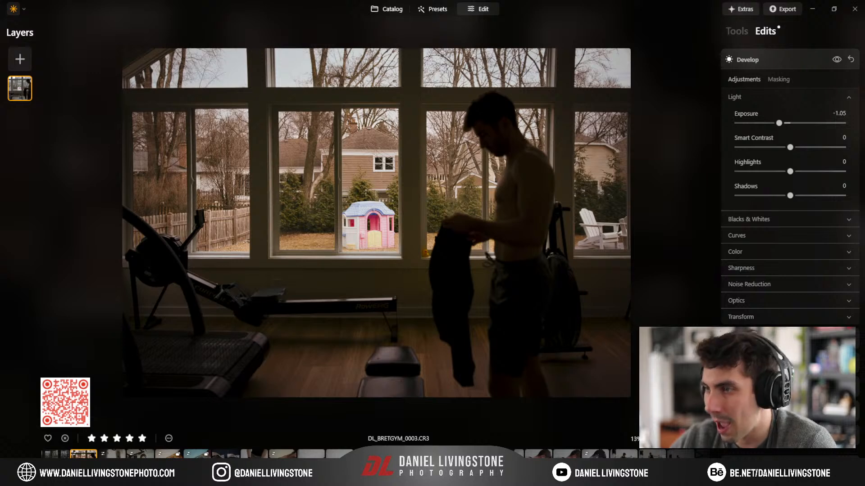
{"action": "left_click", "coordinate": [703, 438]}
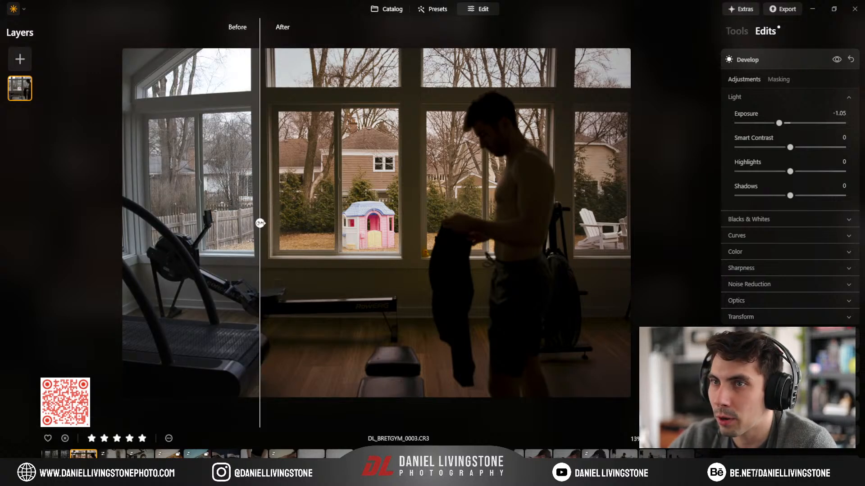
{"action": "left_click_drag", "start_coordinate": [260, 223], "coordinate": [667, 218]}
{"action": "left_click_drag", "start_coordinate": [582, 223], "coordinate": [345, 189]}
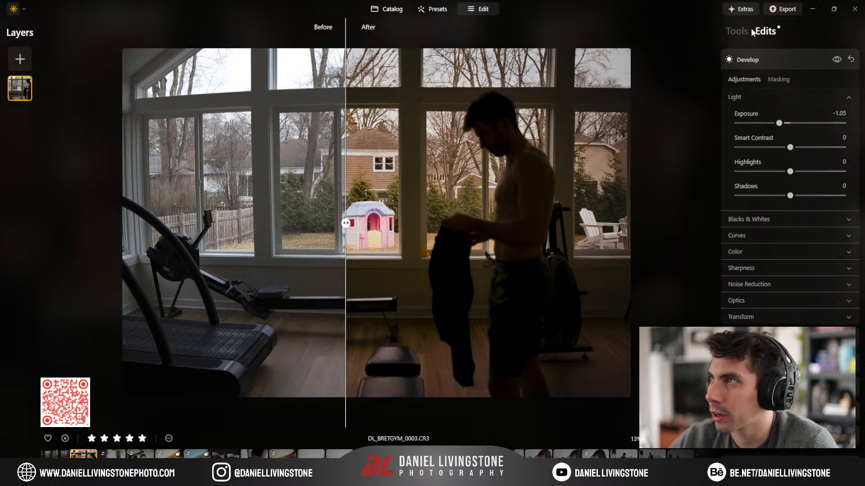
{"action": "left_click", "coordinate": [693, 438]}
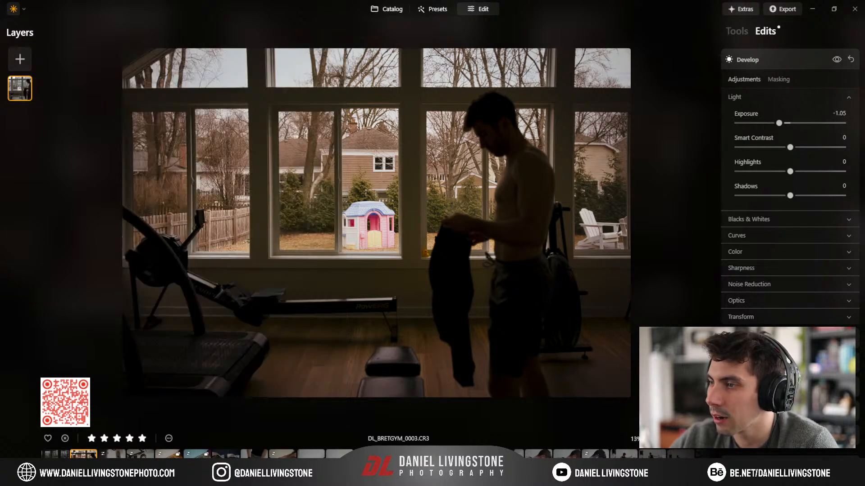
Step: Open the RAW Develop edit and compare the photo with it hidden and shown
{"action": "scroll", "coordinate": [765, 360], "scroll_direction": "down", "scroll_amount": 2}
{"action": "left_click", "coordinate": [770, 419]}
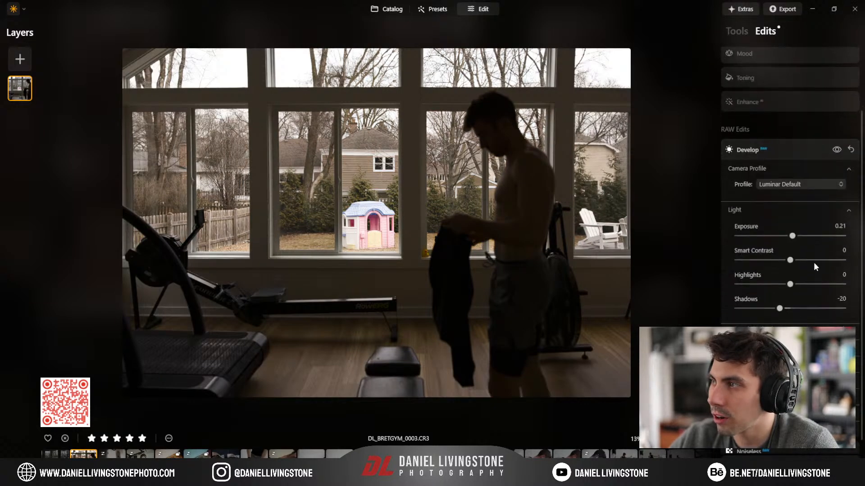
{"action": "left_click", "coordinate": [834, 148]}
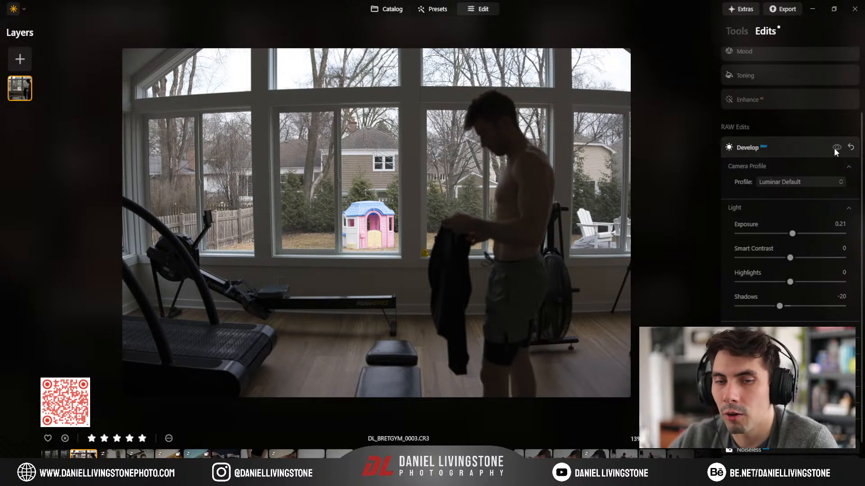
{"action": "left_click", "coordinate": [834, 147]}
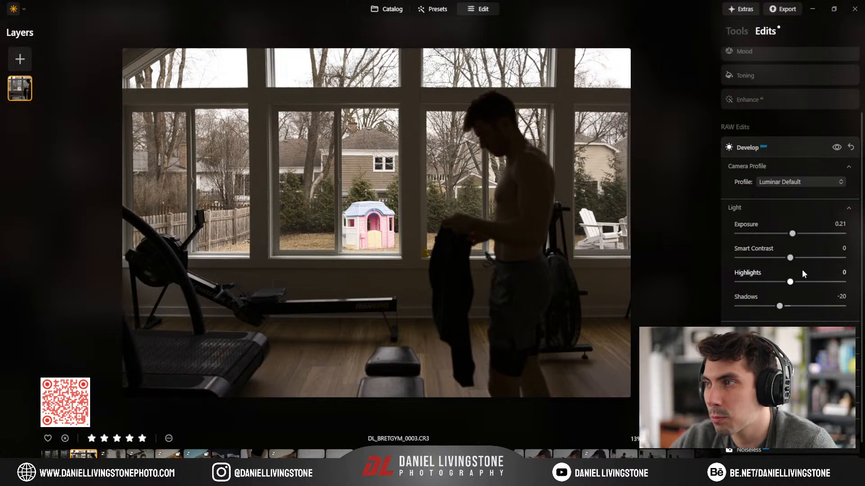
Step: Examine the RAW Develop edit's Blacks & Whites, Curves, Color and Optics settings
{"action": "scroll", "coordinate": [808, 301], "scroll_direction": "down", "scroll_amount": 1}
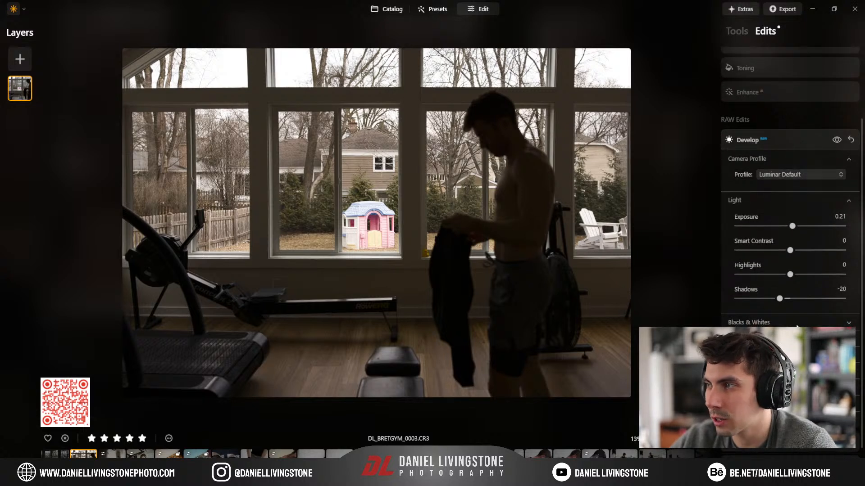
{"action": "left_click", "coordinate": [797, 323]}
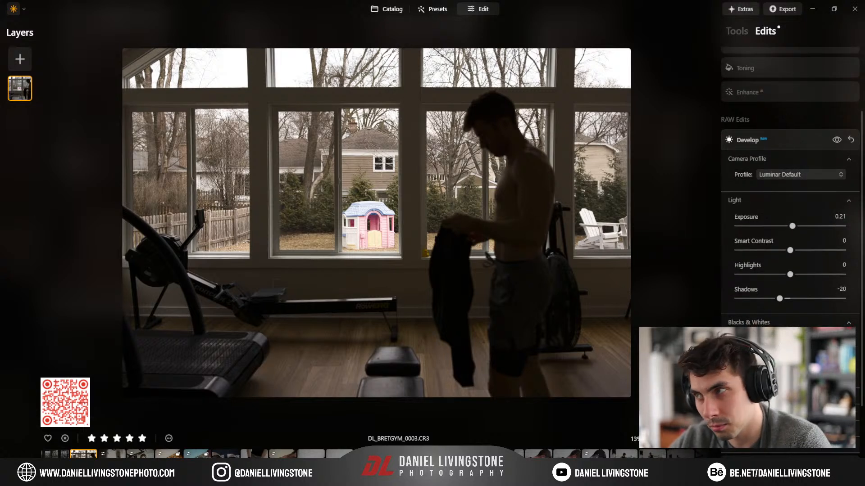
{"action": "left_click", "coordinate": [797, 323]}
{"action": "scroll", "coordinate": [793, 307], "scroll_direction": "down", "scroll_amount": 3}
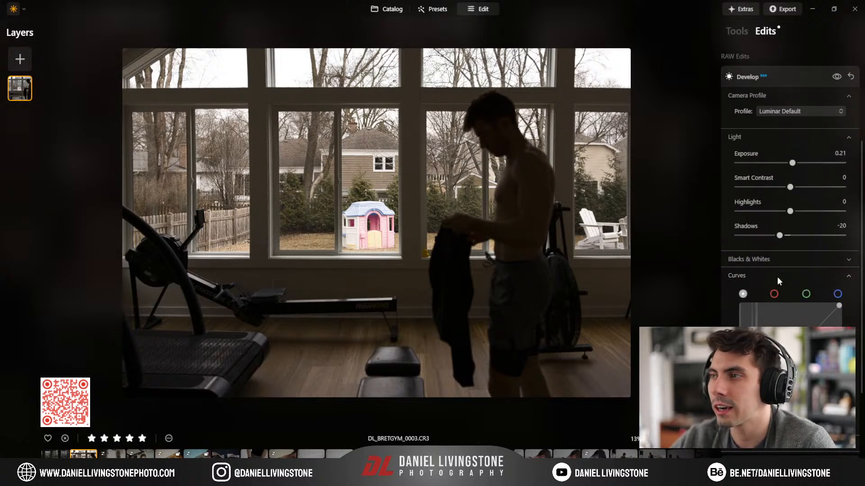
{"action": "scroll", "coordinate": [777, 276], "scroll_direction": "up", "scroll_amount": 3}
{"action": "scroll", "coordinate": [744, 274], "scroll_direction": "down", "scroll_amount": 6}
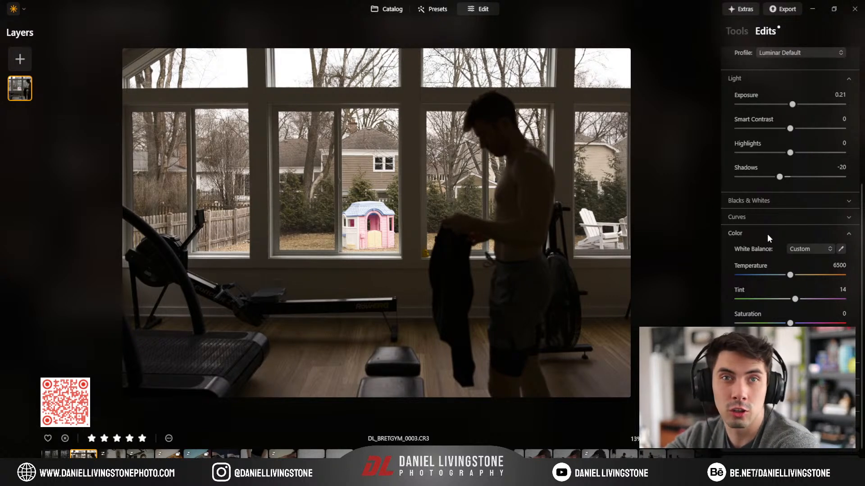
{"action": "scroll", "coordinate": [766, 233], "scroll_direction": "up", "scroll_amount": 3}
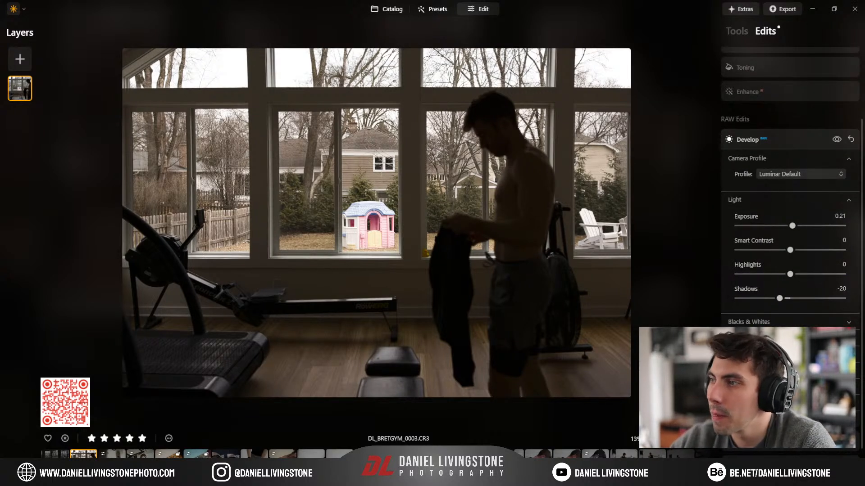
{"action": "scroll", "coordinate": [776, 301], "scroll_direction": "down", "scroll_amount": 2}
{"action": "scroll", "coordinate": [788, 190], "scroll_direction": "down", "scroll_amount": 1}
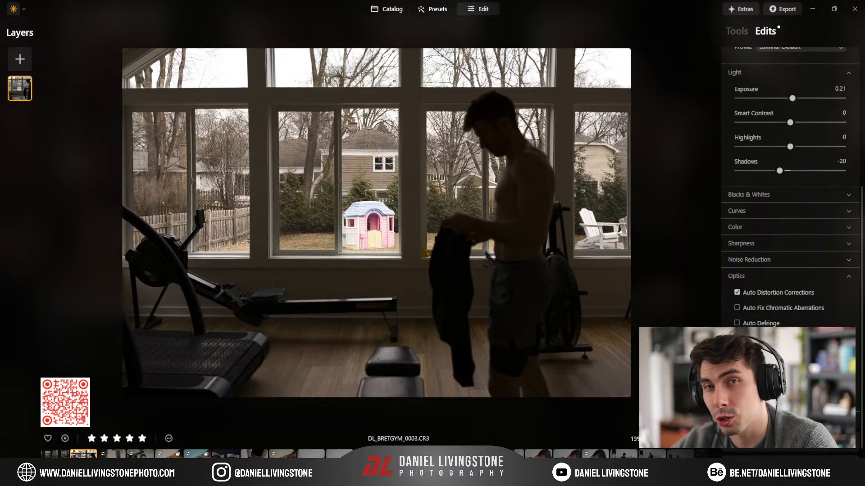
{"action": "scroll", "coordinate": [821, 194], "scroll_direction": "up", "scroll_amount": 4}
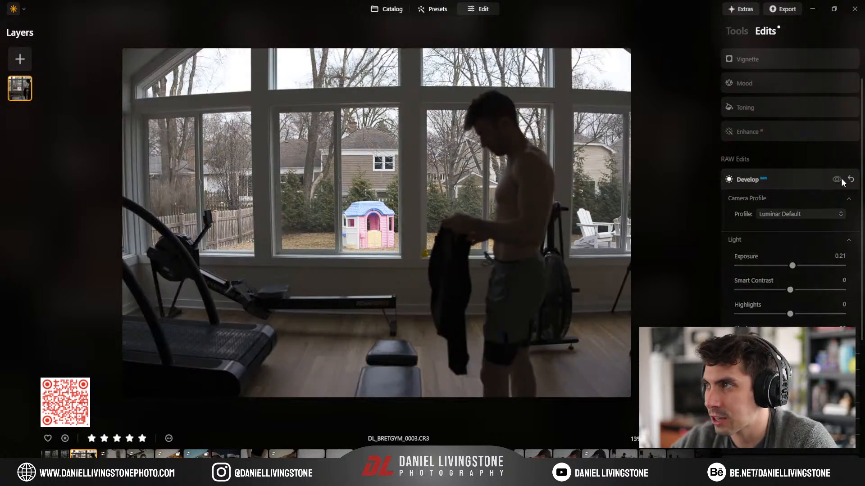
Step: Toggle the RAW Develop edit off and on repeatedly to judge its effect, leaving it enabled
{"action": "left_click", "coordinate": [837, 179]}
{"action": "left_click", "coordinate": [836, 180]}
{"action": "left_click", "coordinate": [836, 180]}
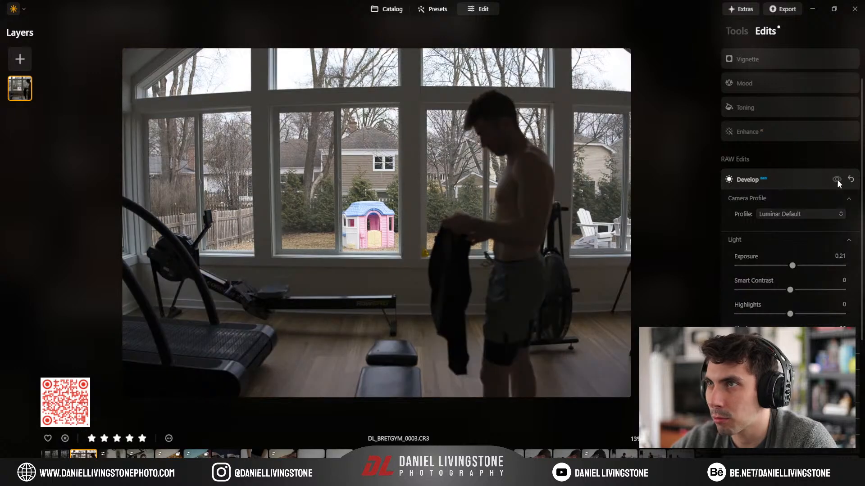
{"action": "left_click", "coordinate": [837, 179]}
{"action": "left_click", "coordinate": [836, 179]}
{"action": "left_click", "coordinate": [836, 179]}
Step: Check the Optics and Transform settings of the topmost non-RAW Develop edit, then collapse that edit
{"action": "scroll", "coordinate": [795, 178], "scroll_direction": "down", "scroll_amount": 5}
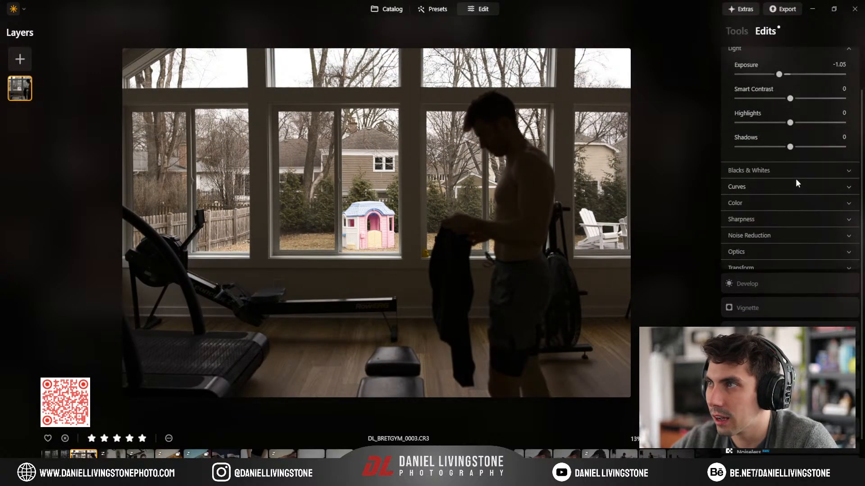
{"action": "left_click", "coordinate": [771, 236]}
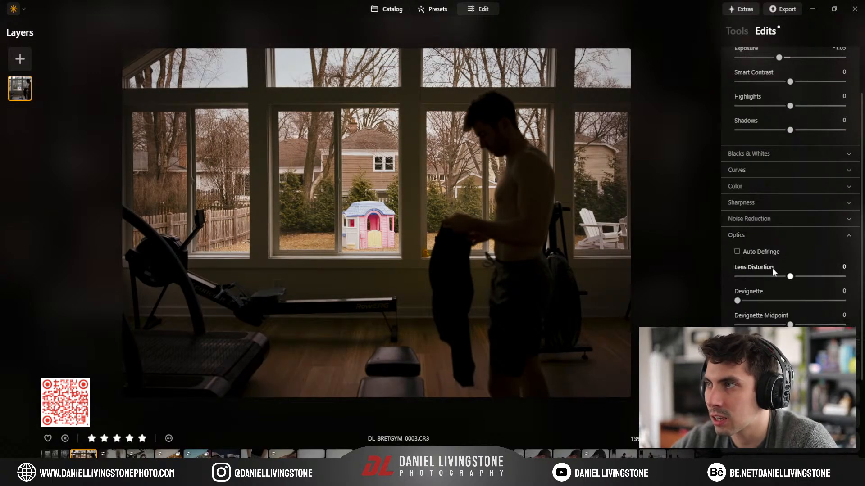
{"action": "scroll", "coordinate": [772, 269], "scroll_direction": "up", "scroll_amount": 2}
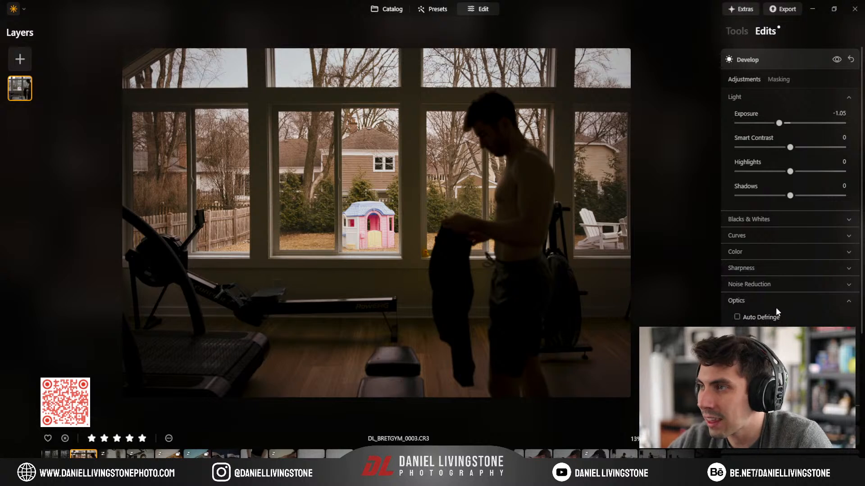
{"action": "left_click", "coordinate": [772, 300]}
{"action": "left_click", "coordinate": [774, 318]}
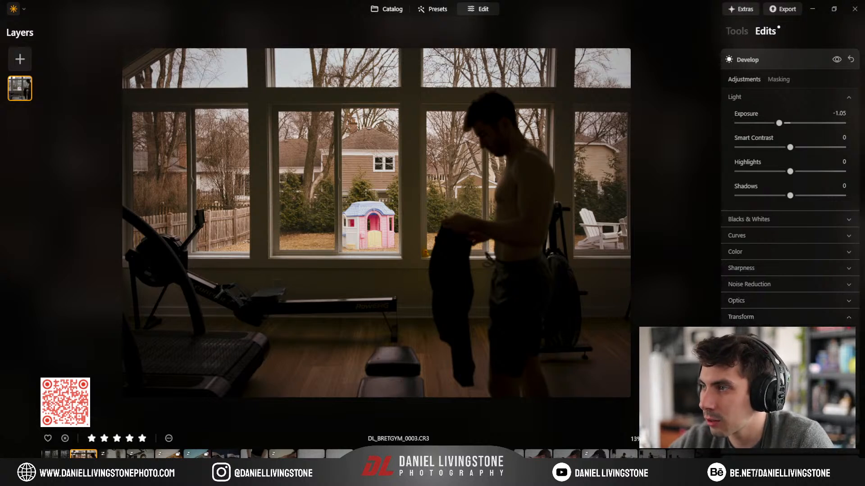
{"action": "left_click", "coordinate": [781, 317]}
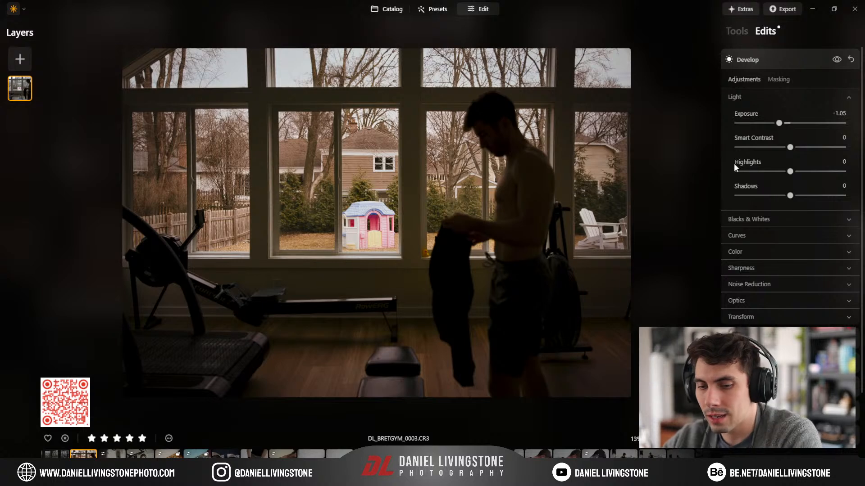
{"action": "left_click", "coordinate": [747, 60]}
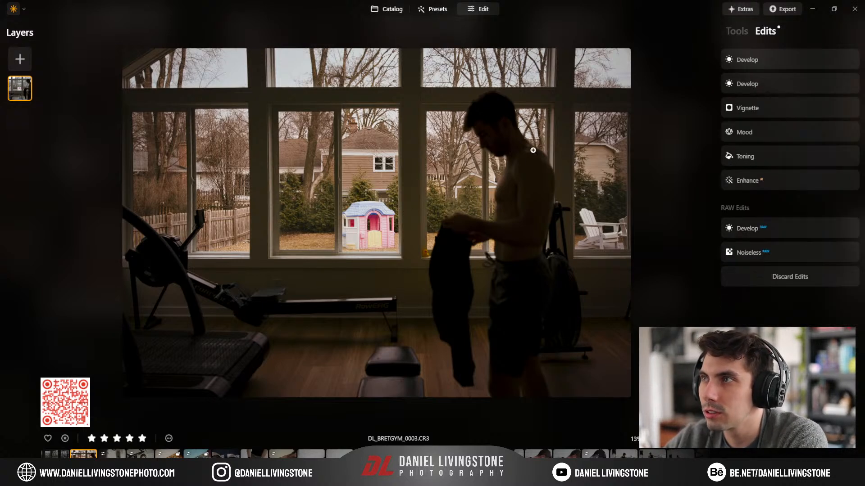
Step: Open the Crop tool to view its options and close it without changing the crop
{"action": "left_click", "coordinate": [734, 32]}
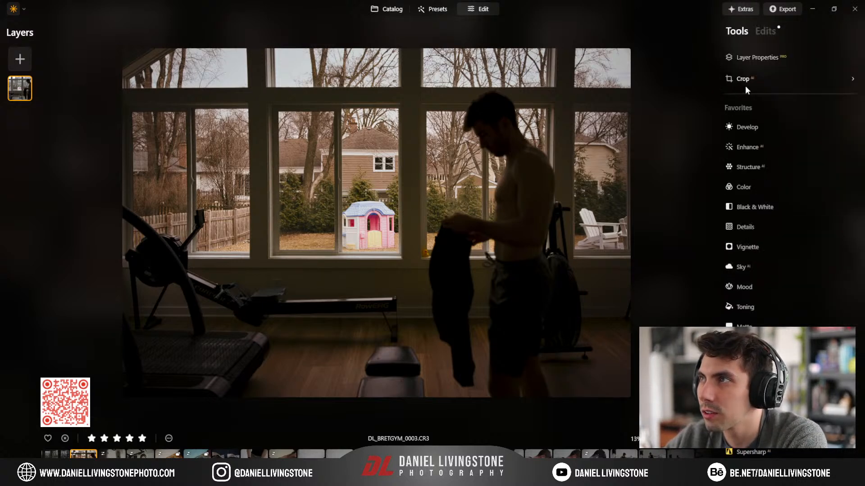
{"action": "left_click", "coordinate": [746, 85]}
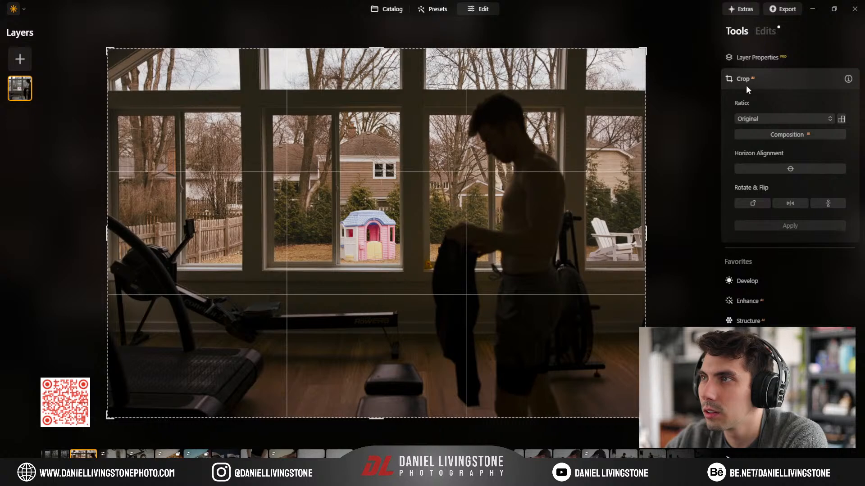
{"action": "left_click", "coordinate": [747, 82]}
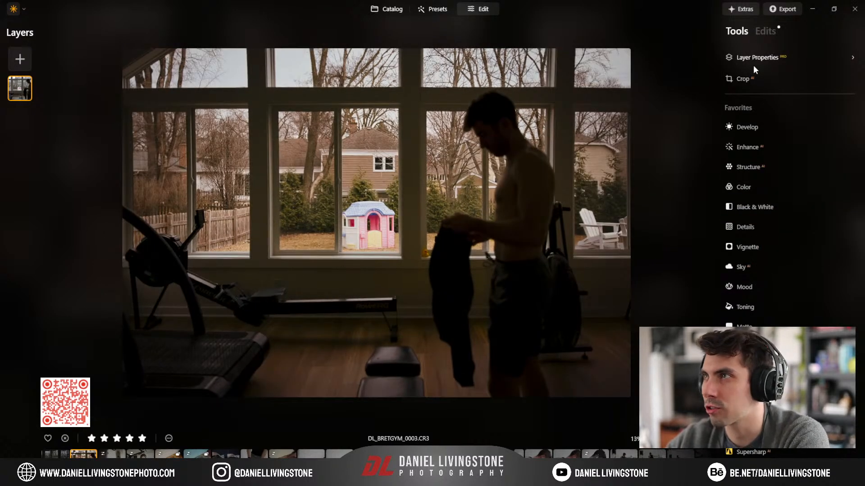
Step: Open the Enhance edit and toggle it off and on repeatedly to judge its Accent effect, leaving it enabled
{"action": "left_click", "coordinate": [760, 31]}
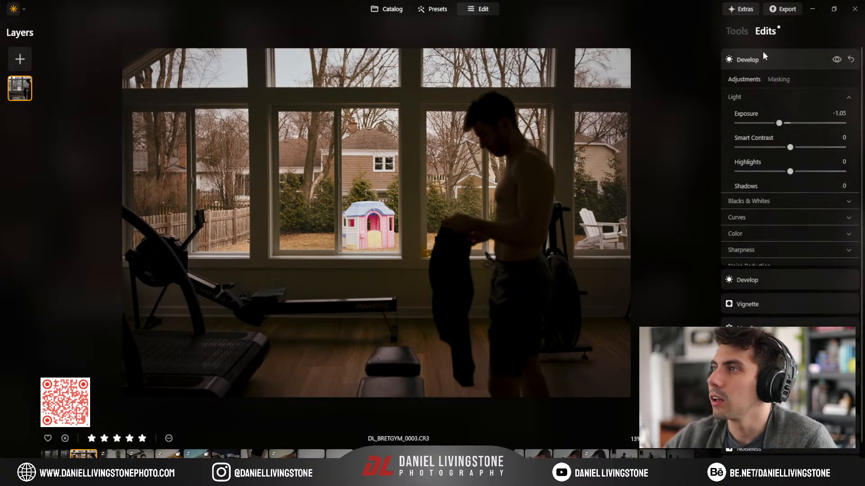
{"action": "scroll", "coordinate": [771, 315], "scroll_direction": "down", "scroll_amount": 2}
{"action": "scroll", "coordinate": [773, 320], "scroll_direction": "down", "scroll_amount": 1}
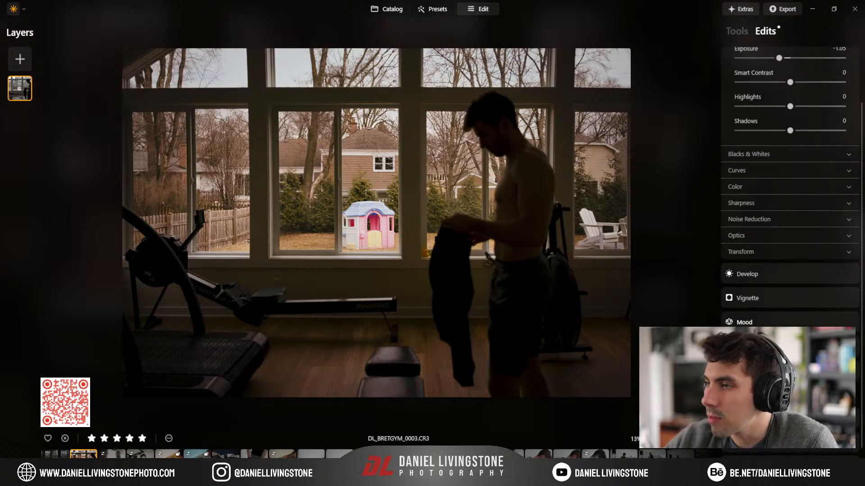
{"action": "left_click", "coordinate": [771, 370]}
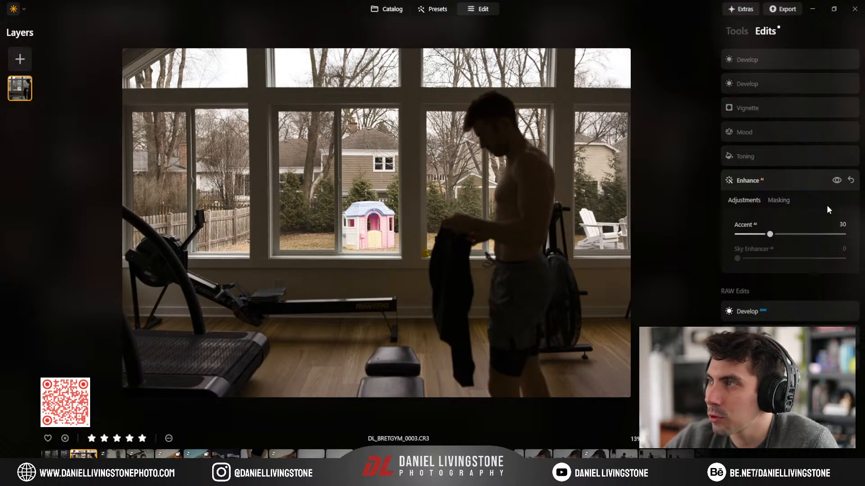
{"action": "left_click", "coordinate": [834, 182]}
{"action": "left_click", "coordinate": [834, 182]}
{"action": "left_click", "coordinate": [834, 182]}
{"action": "left_click", "coordinate": [834, 182]}
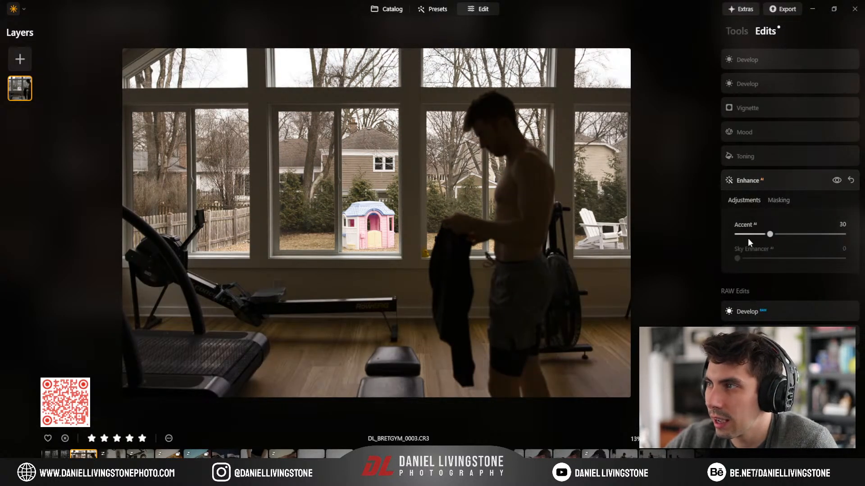
{"action": "left_click", "coordinate": [837, 181]}
{"action": "left_click", "coordinate": [837, 181]}
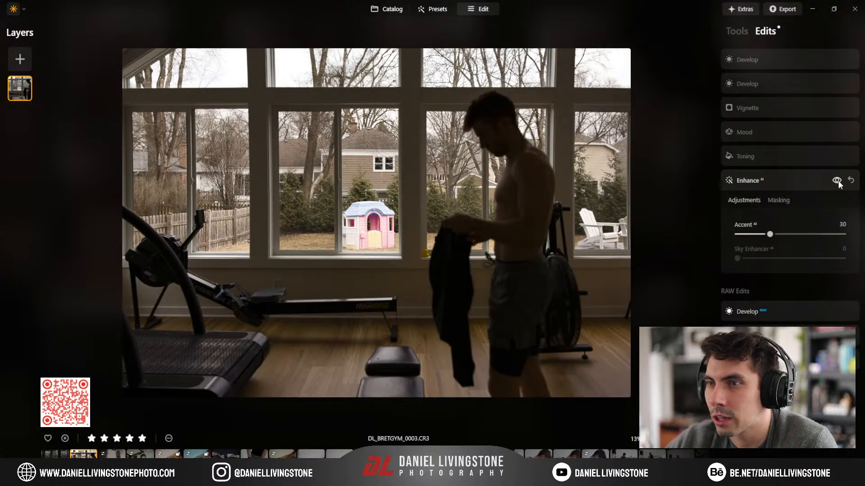
{"action": "left_click", "coordinate": [837, 181]}
{"action": "left_click", "coordinate": [837, 181]}
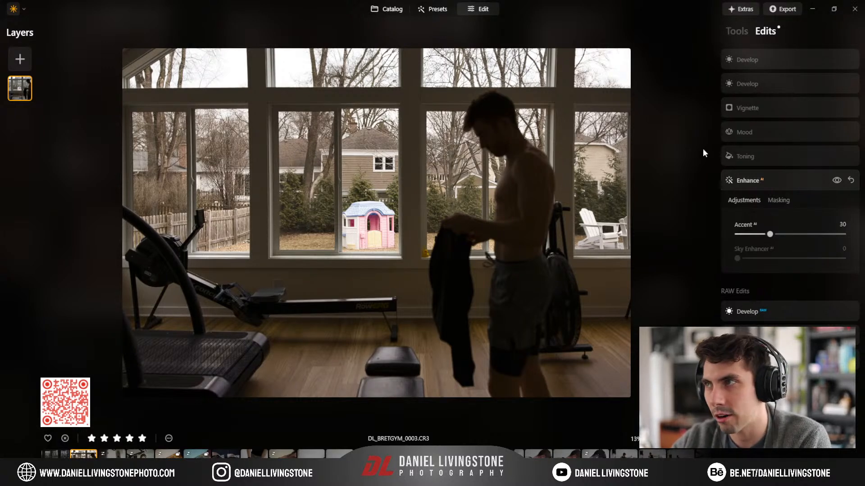
Step: Open the Toning edit, toggle it off and on repeatedly to judge its effect, and view its Highlights toning settings
{"action": "left_click", "coordinate": [795, 174]}
{"action": "left_click", "coordinate": [765, 408]}
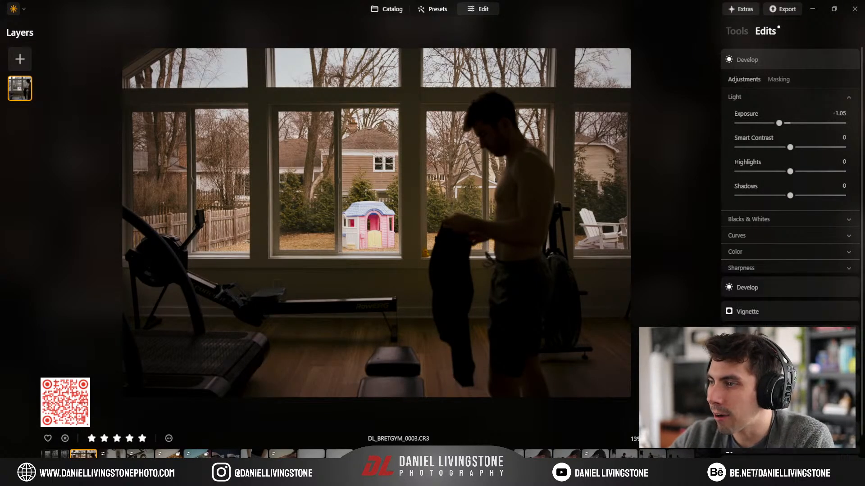
{"action": "left_click", "coordinate": [836, 155]}
{"action": "left_click", "coordinate": [836, 155]}
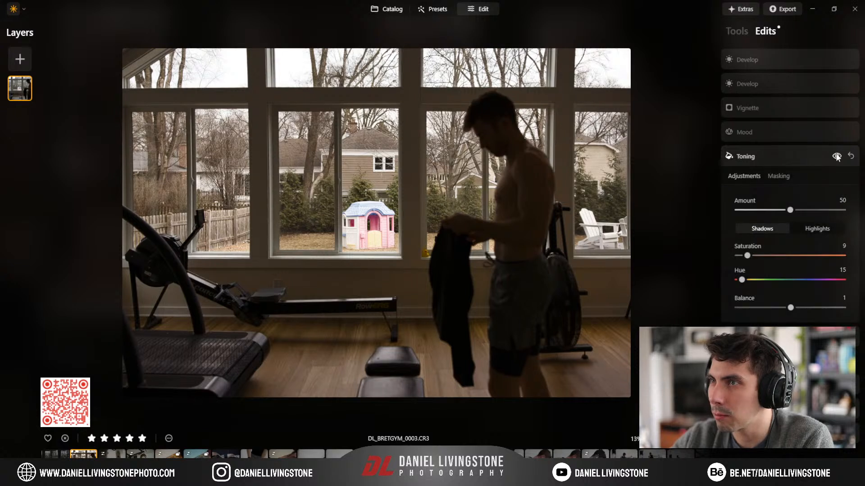
{"action": "left_click", "coordinate": [836, 155]}
{"action": "left_click", "coordinate": [836, 155]}
{"action": "left_click", "coordinate": [837, 156]}
{"action": "left_click", "coordinate": [836, 155]}
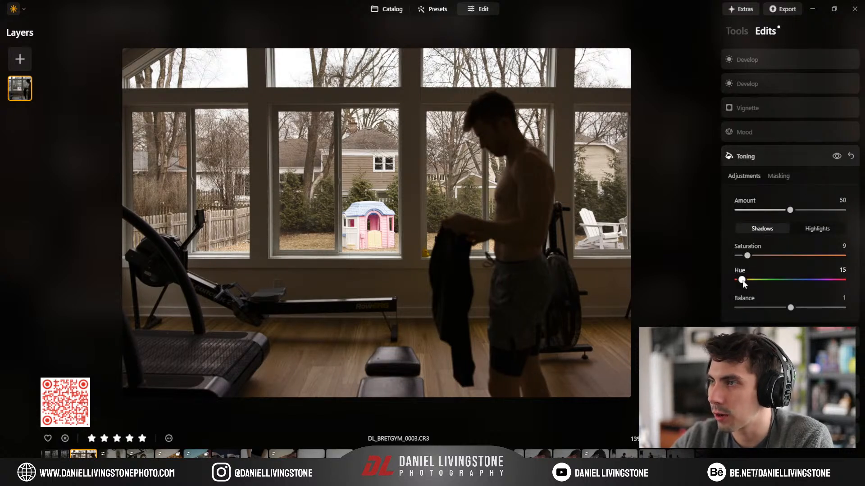
{"action": "left_click", "coordinate": [816, 228]}
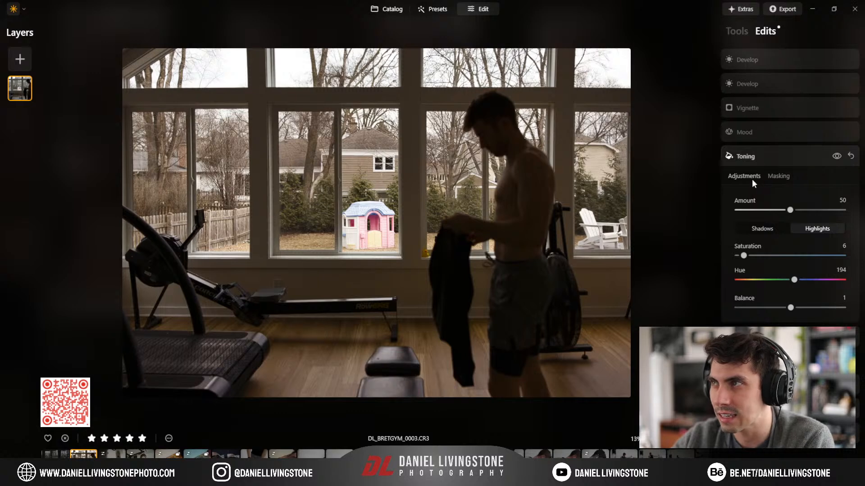
Step: Open the Mood edit and toggle it repeatedly to judge the effect of the Long Beach look, leaving it enabled
{"action": "left_click", "coordinate": [779, 130]}
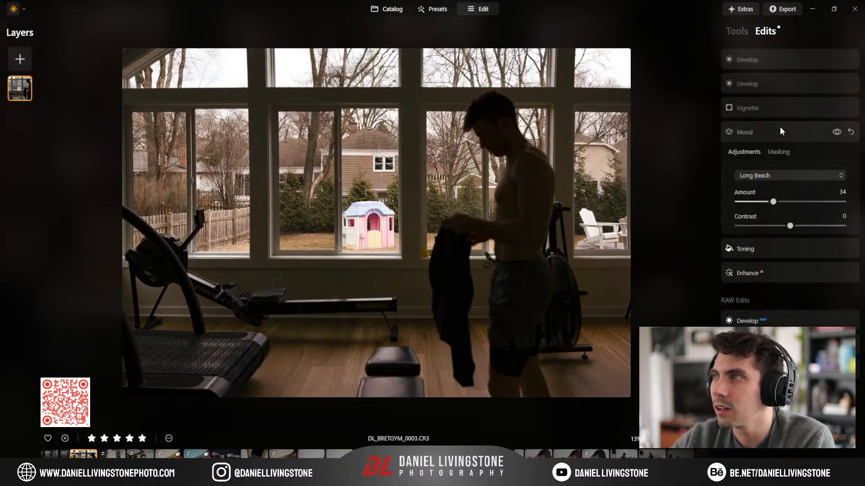
{"action": "left_click", "coordinate": [833, 133]}
{"action": "left_click", "coordinate": [834, 134]}
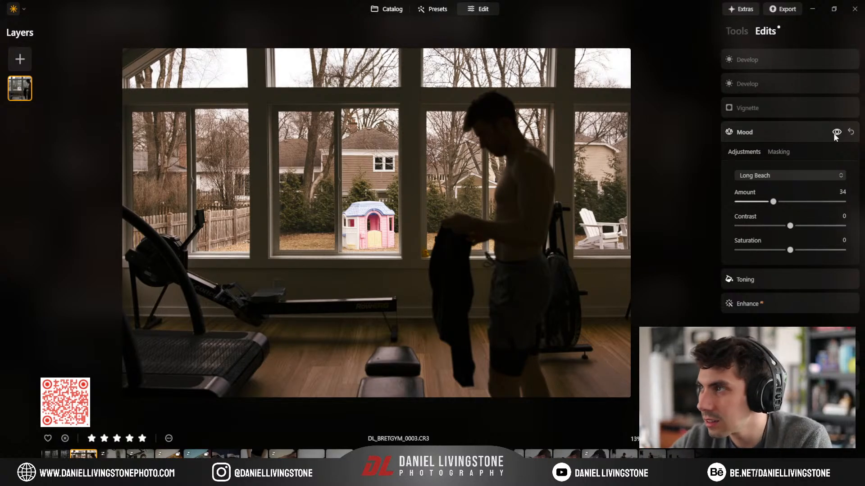
{"action": "left_click", "coordinate": [834, 134]}
{"action": "left_click", "coordinate": [834, 134]}
{"action": "left_click", "coordinate": [834, 133]}
{"action": "left_click", "coordinate": [834, 133]}
{"action": "left_click", "coordinate": [834, 134]}
{"action": "left_click", "coordinate": [834, 134]}
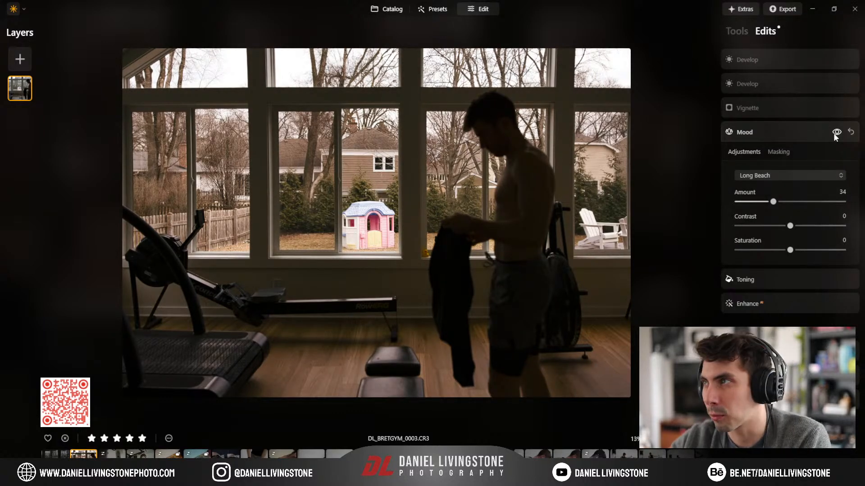
Step: Open the Vignette edit, toggle it off and on to judge its effect, and collapse it
{"action": "left_click", "coordinate": [793, 115]}
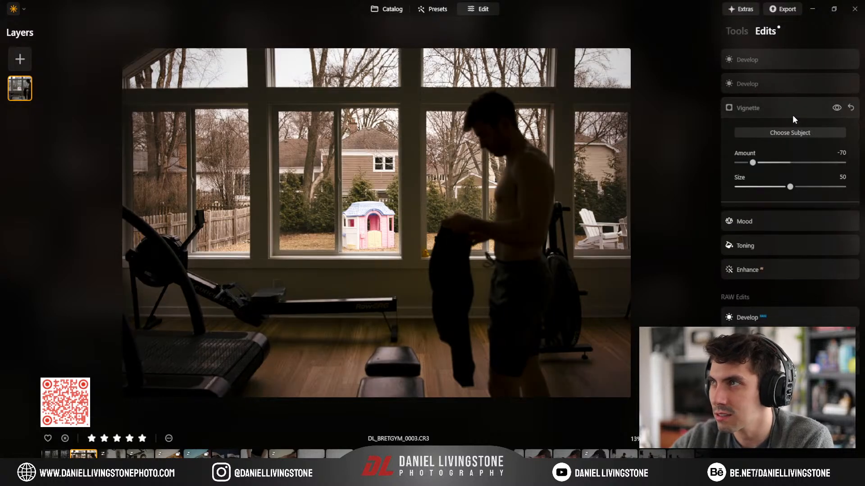
{"action": "left_click", "coordinate": [831, 109]}
{"action": "left_click", "coordinate": [832, 109]}
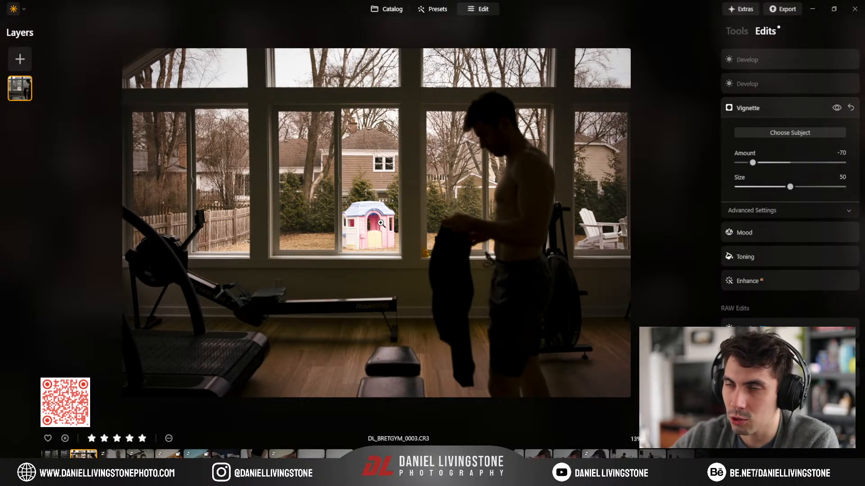
{"action": "left_click", "coordinate": [787, 109]}
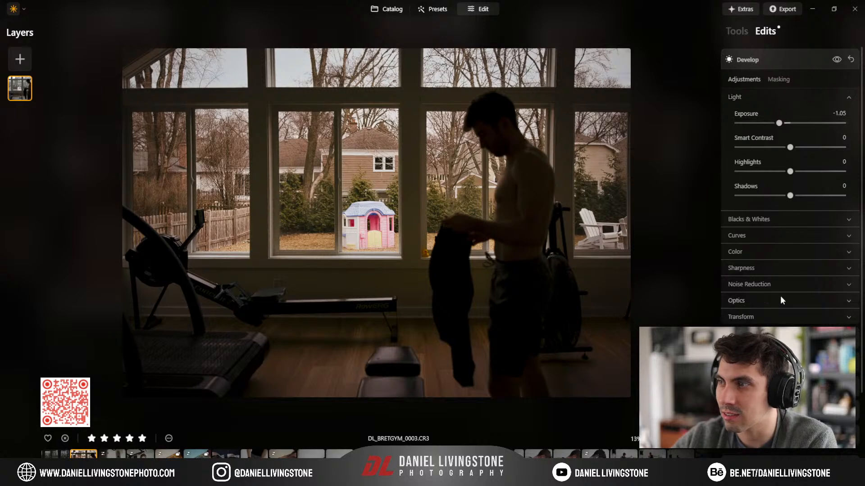
Step: Open the second Develop edit in the list and toggle it off and on repeatedly to judge its Light adjustments
{"action": "left_click", "coordinate": [782, 316]}
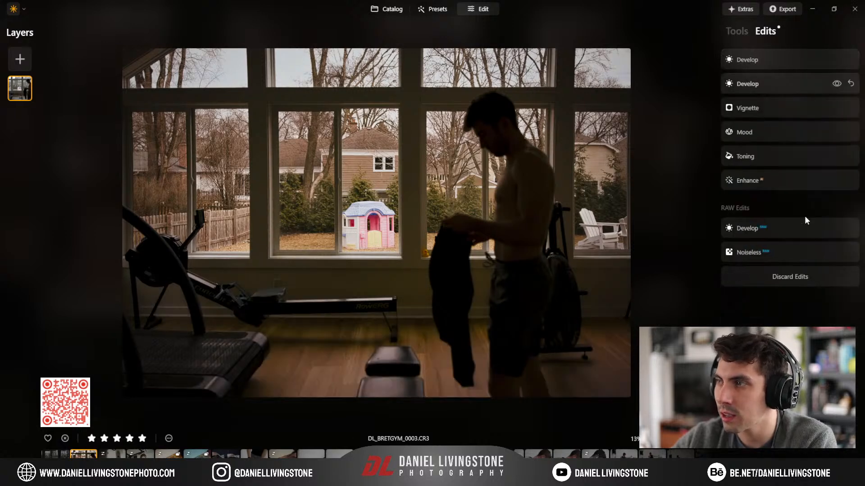
{"action": "left_click", "coordinate": [833, 83]}
{"action": "left_click", "coordinate": [833, 83]}
{"action": "left_click", "coordinate": [833, 83]}
{"action": "left_click", "coordinate": [833, 83]}
{"action": "left_click", "coordinate": [833, 83]}
{"action": "left_click", "coordinate": [834, 85]}
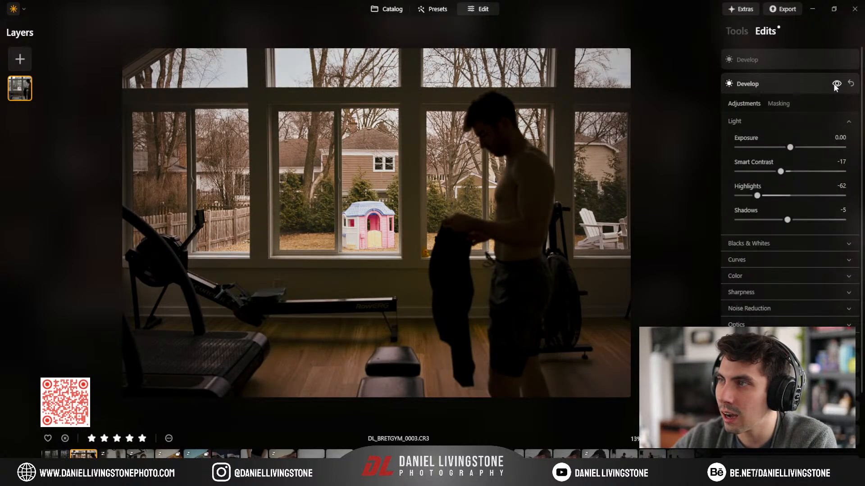
{"action": "left_click", "coordinate": [834, 84]}
{"action": "left_click", "coordinate": [834, 84]}
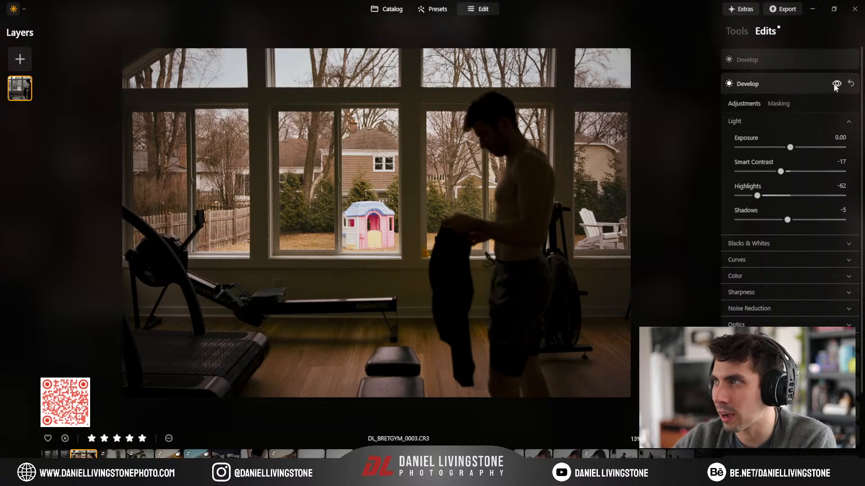
{"action": "left_click", "coordinate": [833, 83]}
{"action": "left_click", "coordinate": [833, 83]}
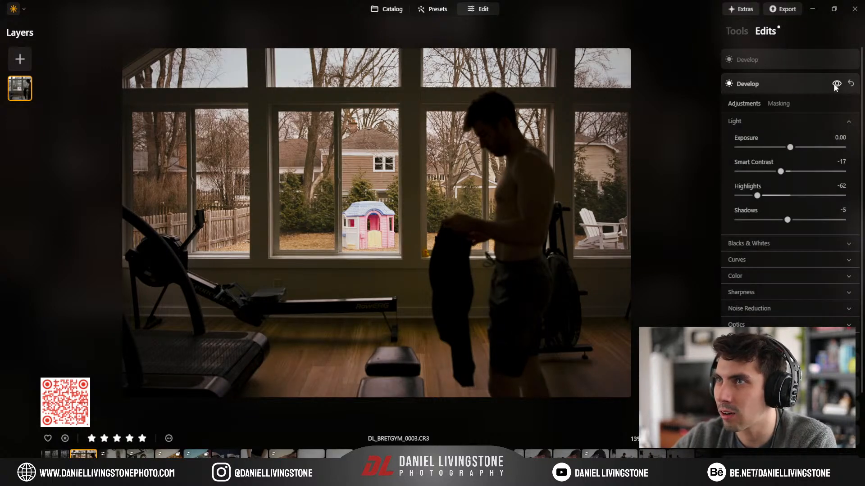
Step: Set Highlights to -24 in the second Develop edit and toggle the edit to check the change, leaving it enabled
{"action": "left_click_drag", "start_coordinate": [757, 196], "coordinate": [777, 196]}
{"action": "left_click", "coordinate": [834, 84]}
{"action": "left_click", "coordinate": [834, 83]}
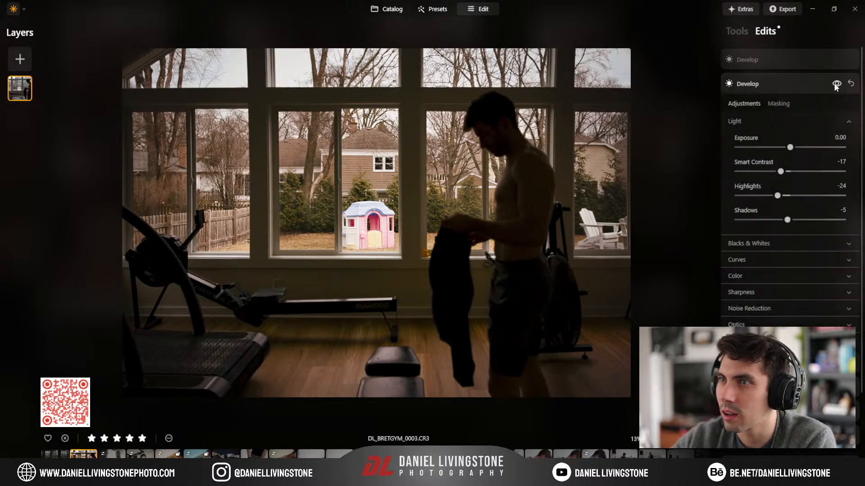
{"action": "left_click", "coordinate": [835, 84]}
{"action": "left_click", "coordinate": [835, 84]}
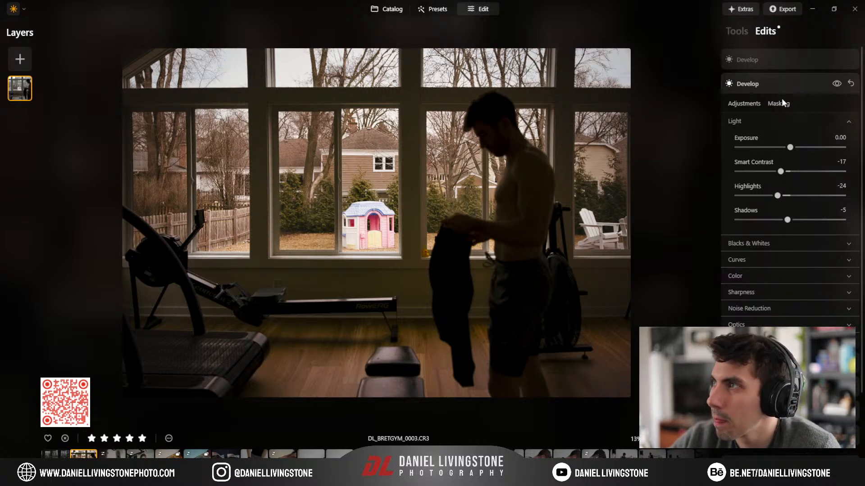
Step: Open the topmost Develop edit, toggle it off and on to judge its exposure reduction, and collapse it
{"action": "left_click", "coordinate": [776, 84]}
{"action": "left_click", "coordinate": [833, 62]}
{"action": "left_click", "coordinate": [837, 60]}
{"action": "left_click", "coordinate": [837, 60]}
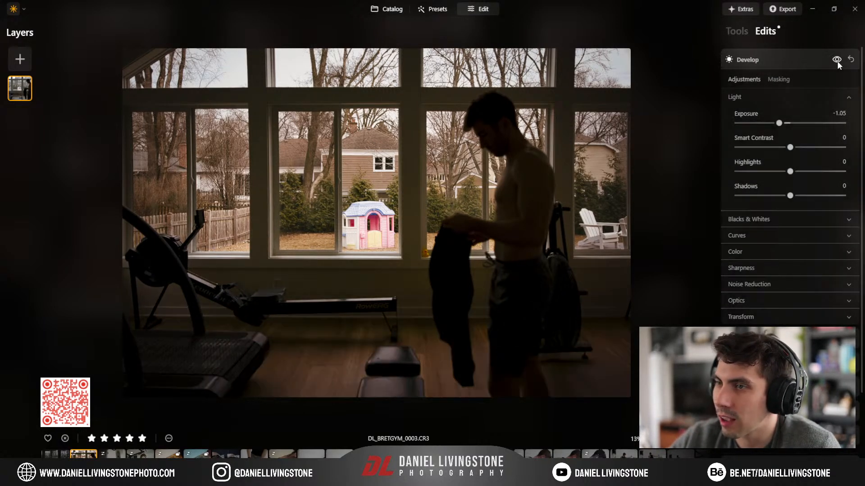
{"action": "left_click", "coordinate": [837, 60]}
{"action": "left_click", "coordinate": [836, 60]}
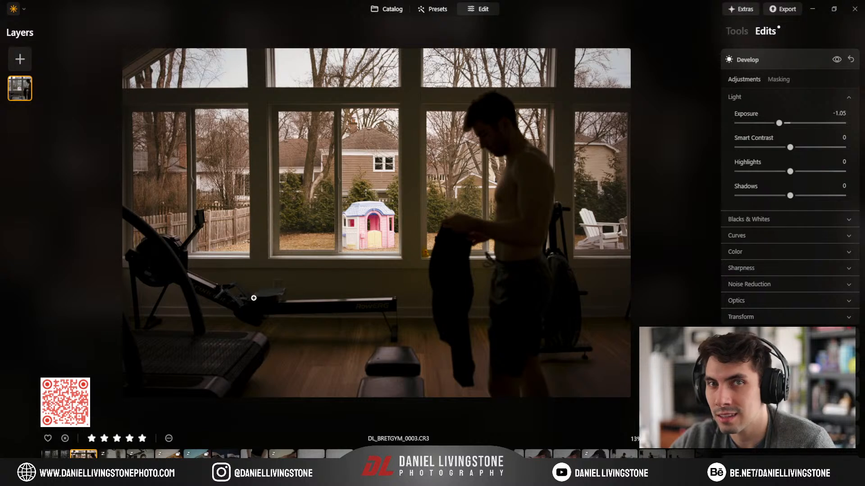
{"action": "left_click", "coordinate": [786, 60]}
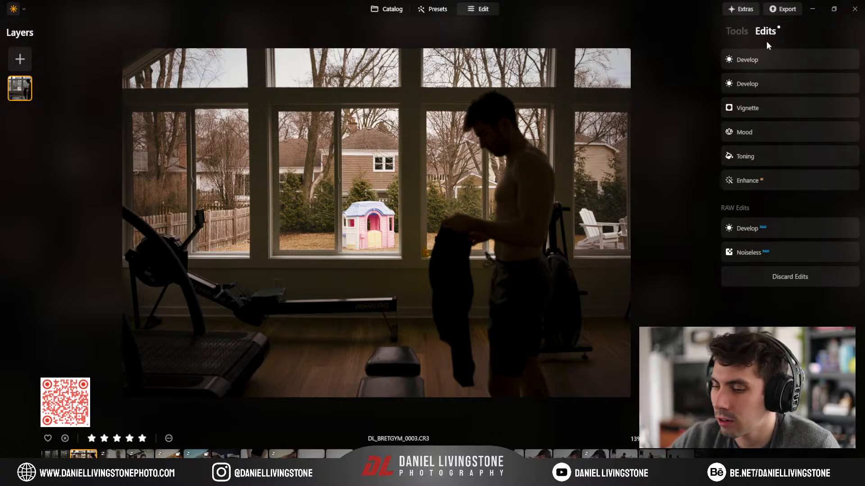
Step: Compare the whole gym photo with its unedited original and inspect the playhouse in the window at 100%
{"action": "key", "text": "backslash"}
{"action": "key", "text": "backslash"}
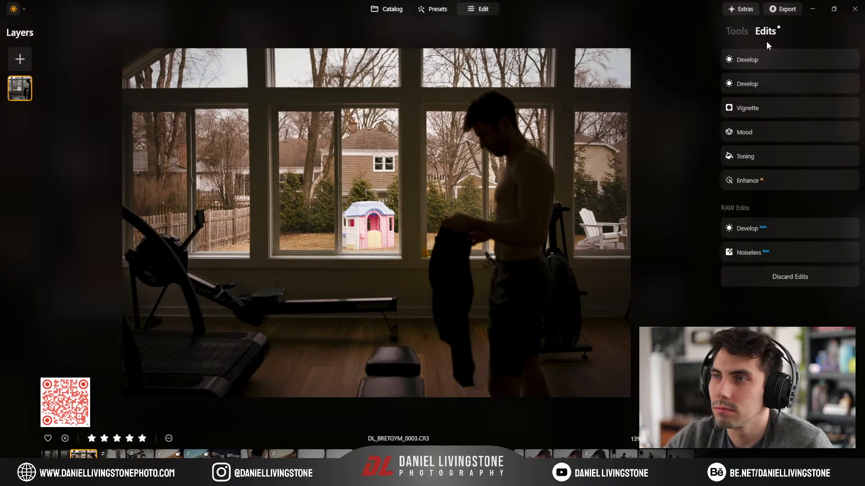
{"action": "left_click", "coordinate": [371, 226]}
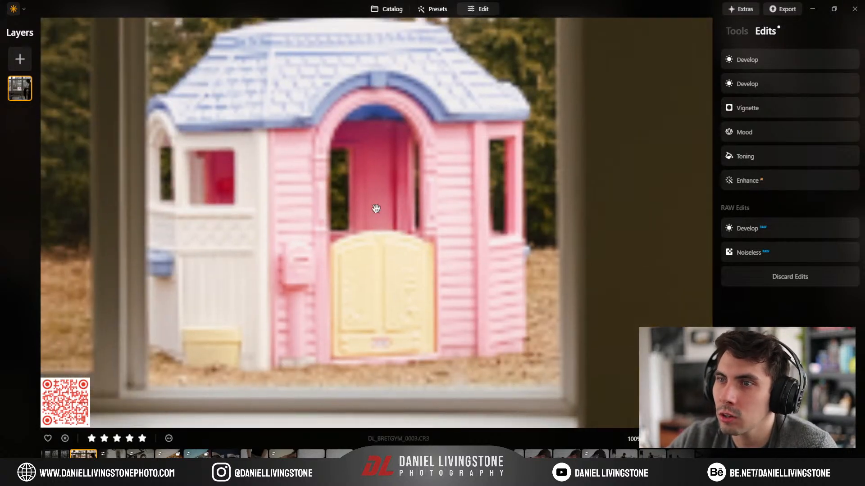
{"action": "left_click_drag", "start_coordinate": [324, 186], "coordinate": [367, 197]}
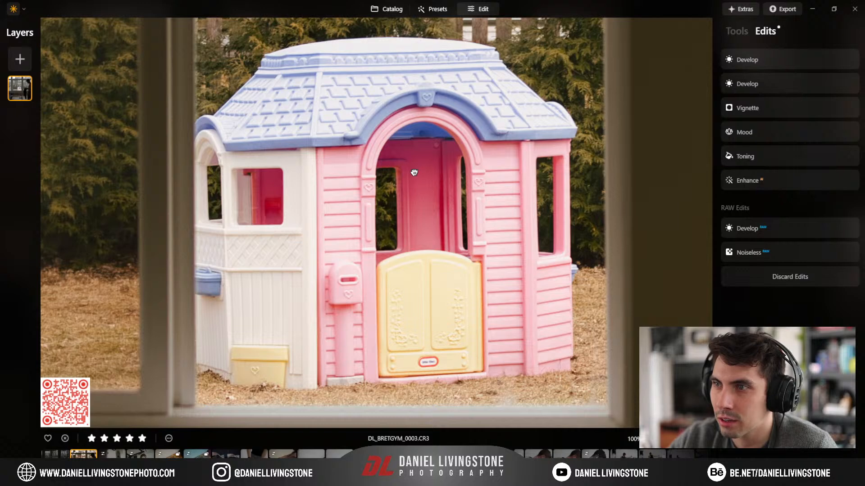
{"action": "left_click", "coordinate": [414, 172]}
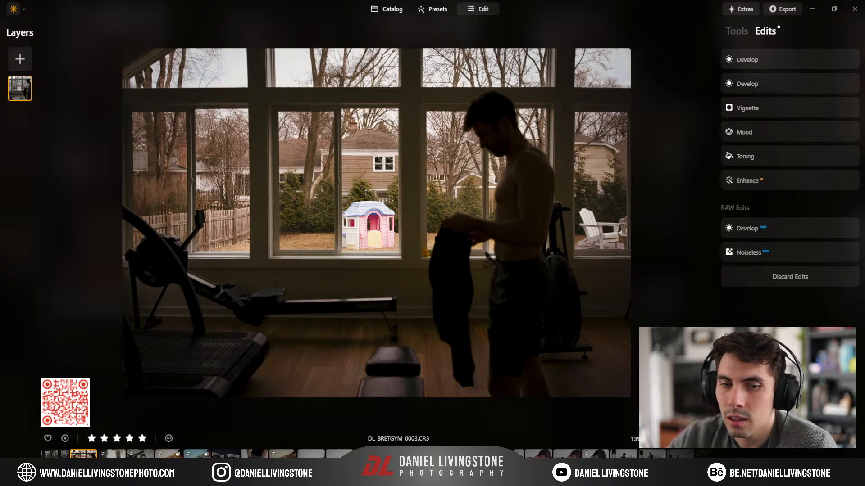
Step: Switch to photo DL_BRETGYM_0013.CR3 and inspect the grain and detail on the man's face up close
{"action": "key", "text": "Right"}
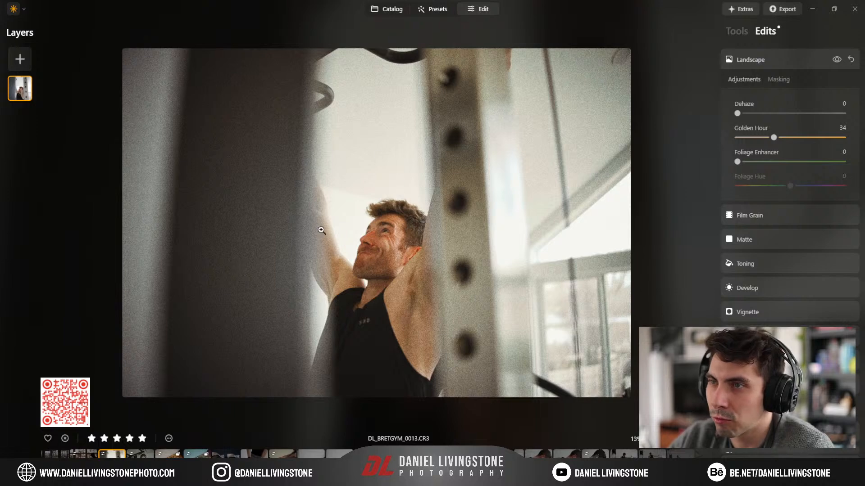
{"action": "left_click", "coordinate": [381, 225]}
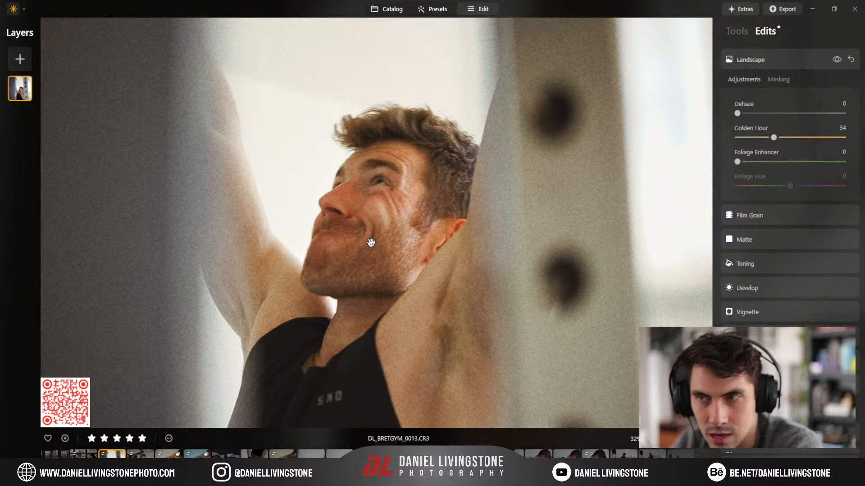
{"action": "scroll", "coordinate": [370, 242], "scroll_direction": "up", "scroll_amount": 5}
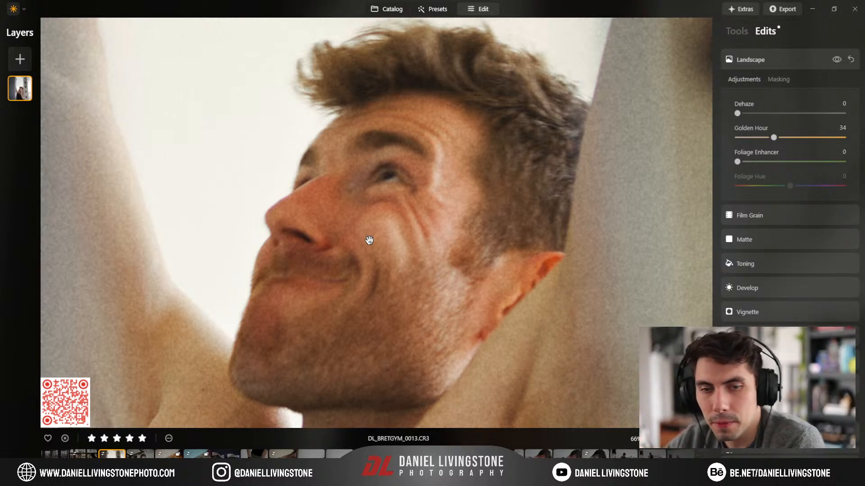
{"action": "left_click", "coordinate": [413, 264]}
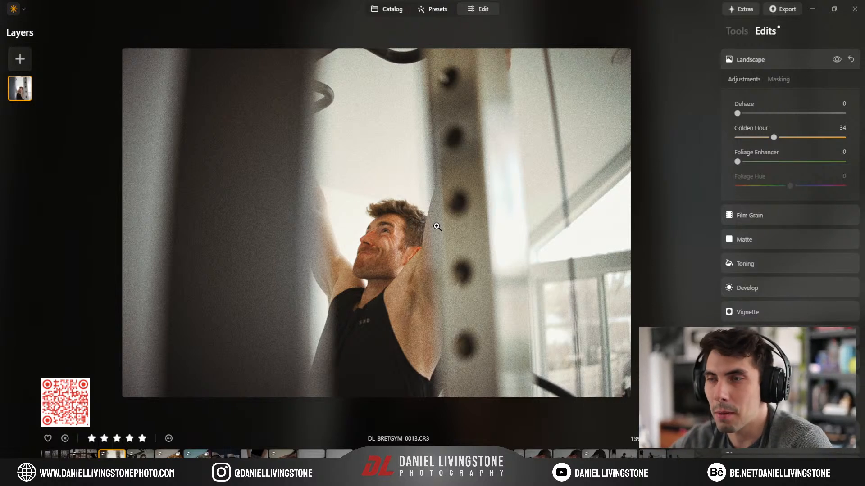
Step: Collapse the Landscape edit, revisit the previous gym photo, and return to DL_BRETGYM_0013.CR3
{"action": "left_click", "coordinate": [785, 59]}
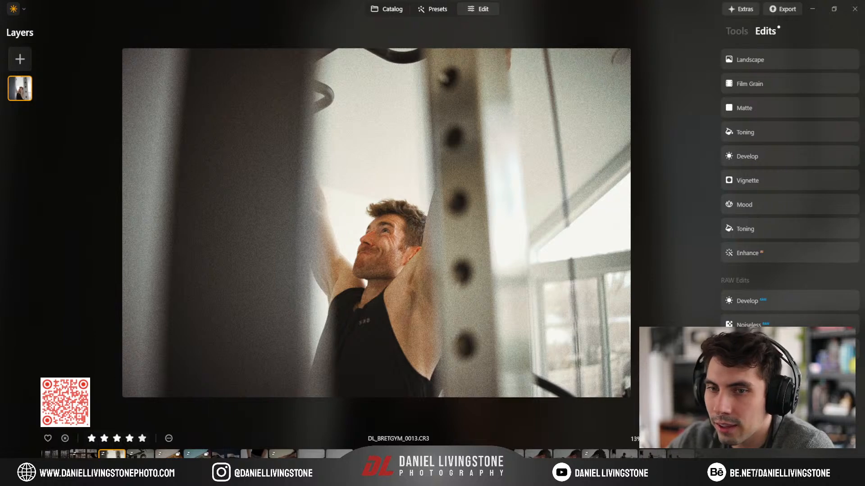
{"action": "left_click", "coordinate": [84, 454]}
{"action": "key", "text": "Right"}
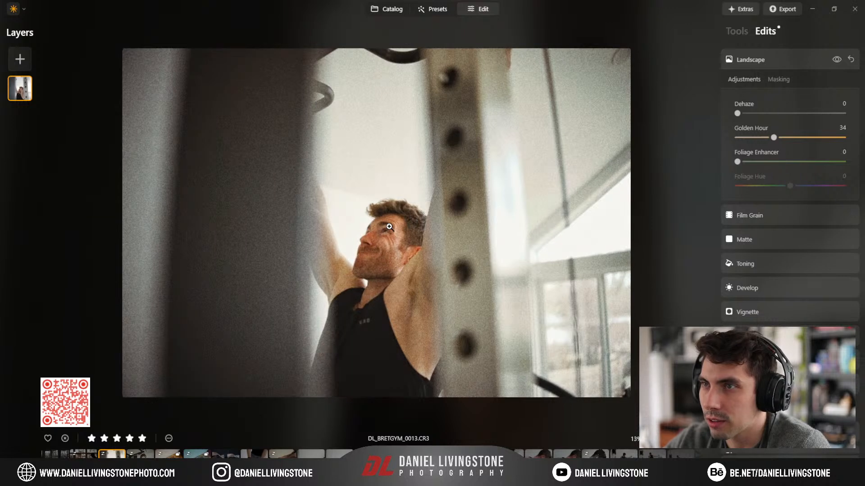
Step: Compare the pull-up photo before and after editing by sweeping the split divider across it, and close the comparison
{"action": "key", "text": "backslash"}
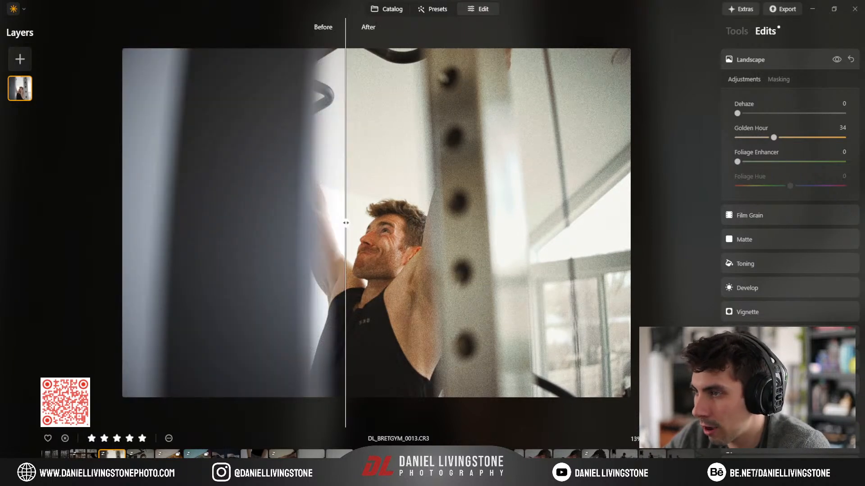
{"action": "left_click_drag", "start_coordinate": [345, 222], "coordinate": [203, 252]}
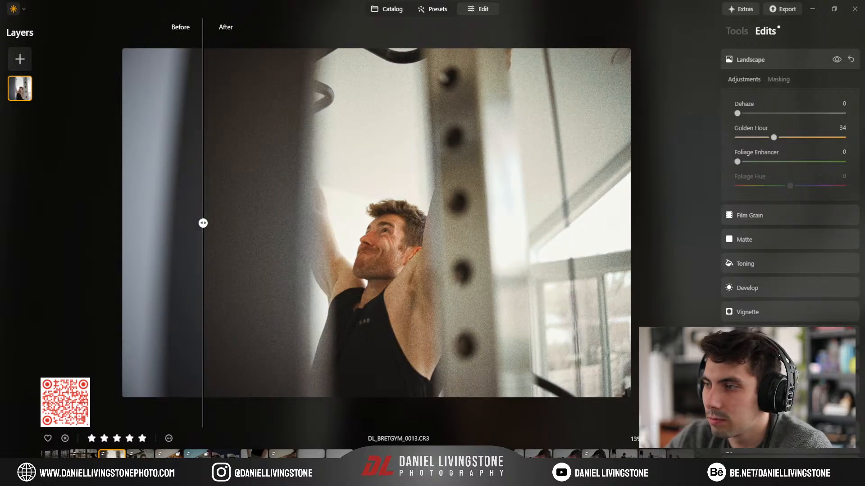
{"action": "left_click", "coordinate": [688, 438]}
Step: Inspect the man's face at 100%, return to the full photo, and collapse and reopen the Landscape edit
{"action": "double_click", "coordinate": [399, 231]}
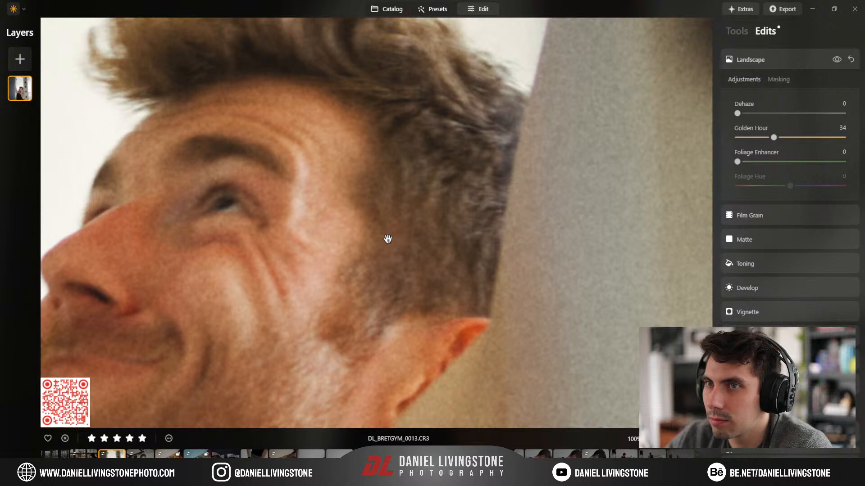
{"action": "double_click", "coordinate": [387, 238]}
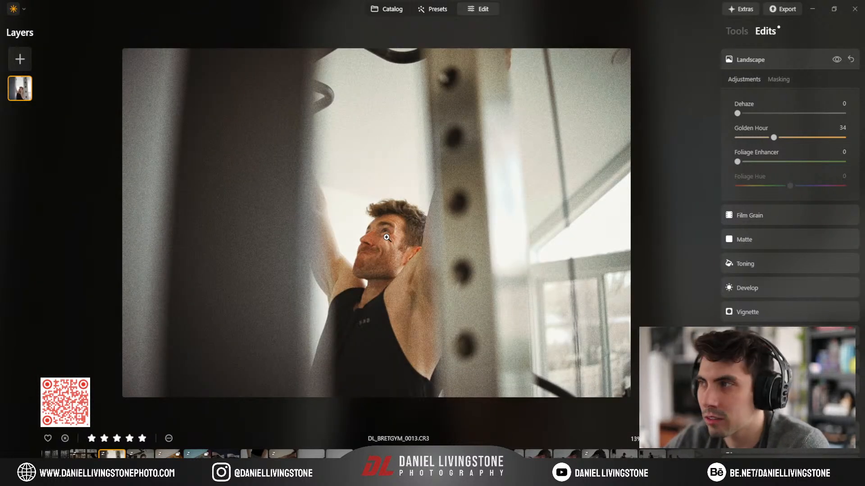
{"action": "left_click", "coordinate": [804, 58]}
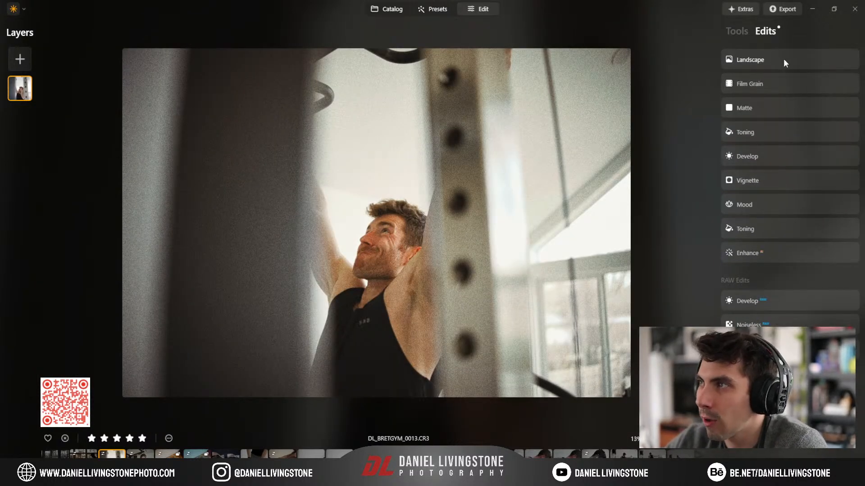
{"action": "left_click", "coordinate": [762, 58]}
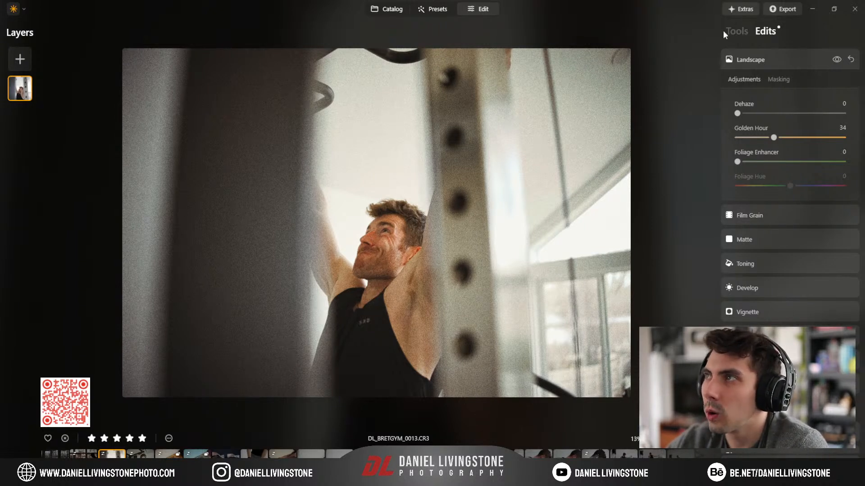
Step: Look through the Landscape tool group, return to the applied edits, and collapse the Landscape edit
{"action": "left_click", "coordinate": [736, 31]}
{"action": "scroll", "coordinate": [739, 270], "scroll_direction": "down", "scroll_amount": 10}
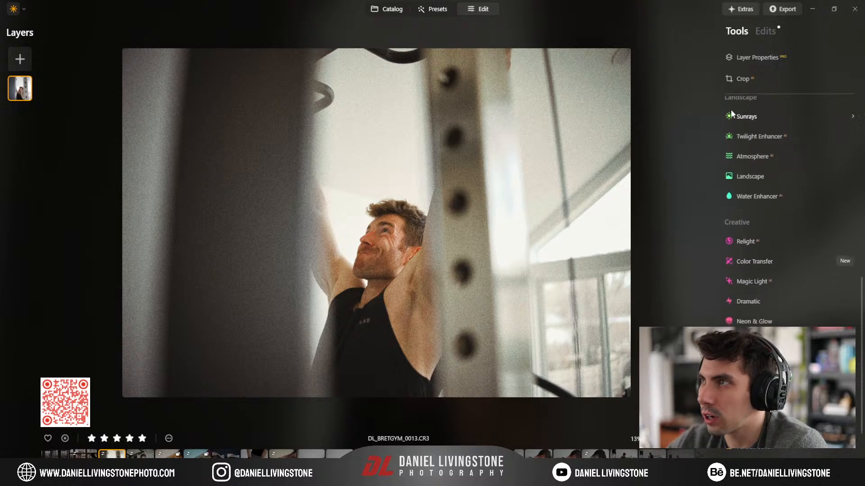
{"action": "scroll", "coordinate": [735, 154], "scroll_direction": "up", "scroll_amount": 2}
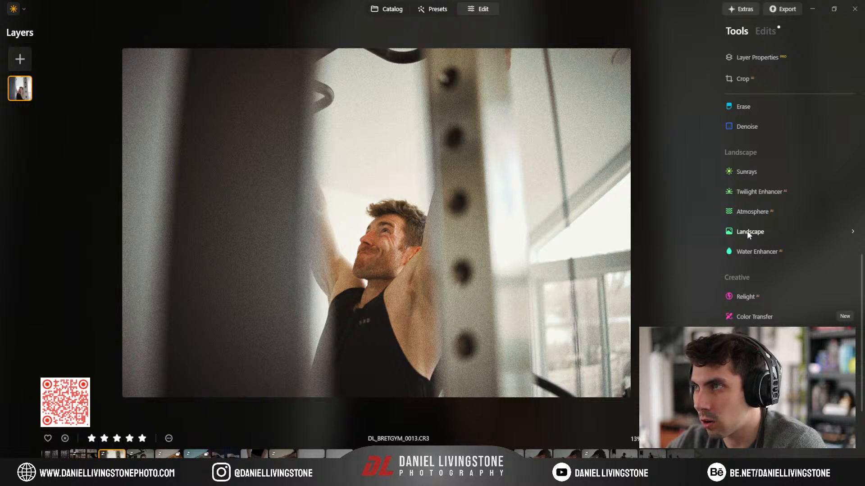
{"action": "left_click", "coordinate": [764, 30]}
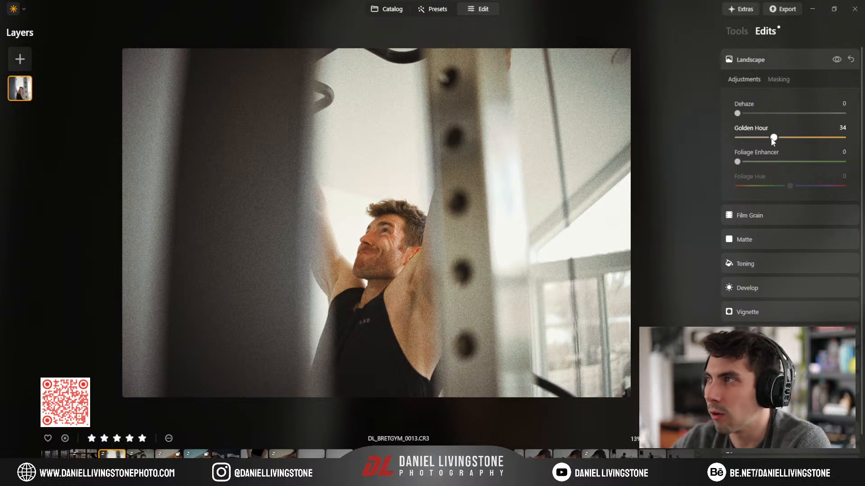
{"action": "left_click", "coordinate": [782, 58]}
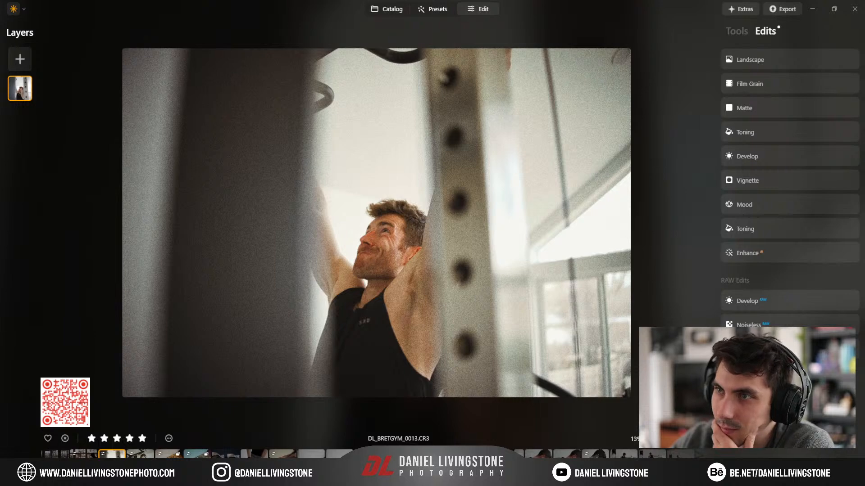
Step: Switch to photo DL_BRETGYM_0022.CR3 and preview the Filmic - Warm preset from My Presets
{"action": "key", "text": "Right"}
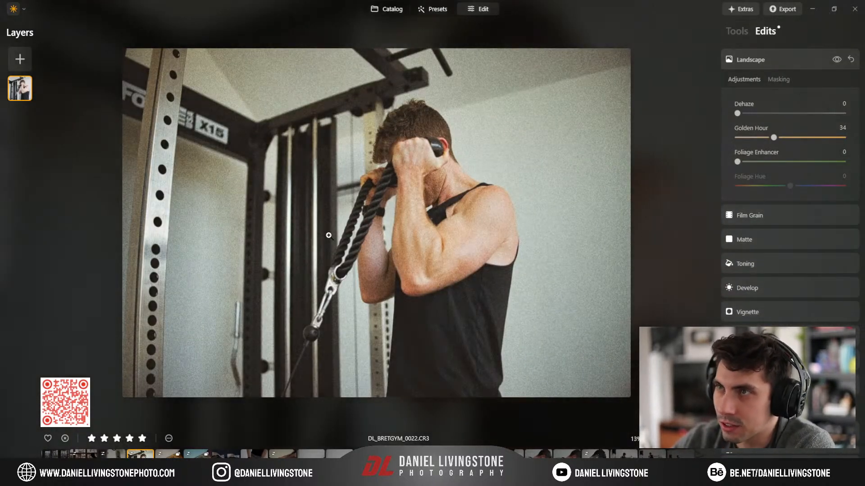
{"action": "left_click", "coordinate": [435, 10]}
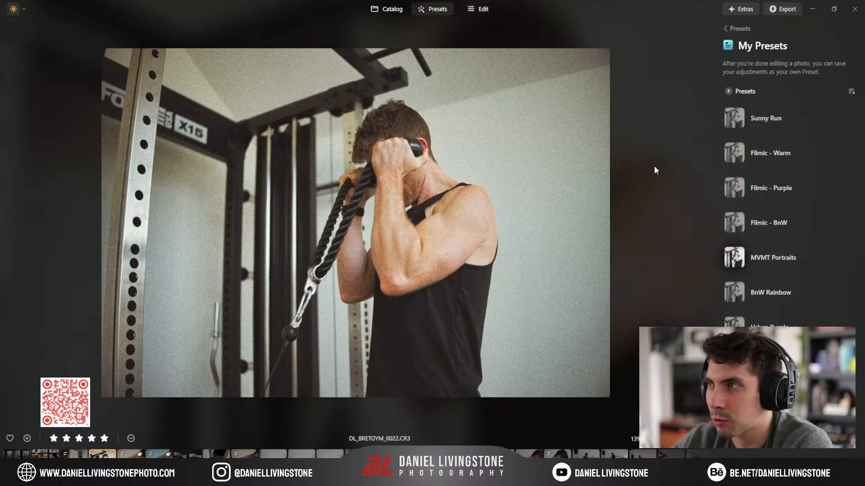
{"action": "left_click", "coordinate": [778, 161]}
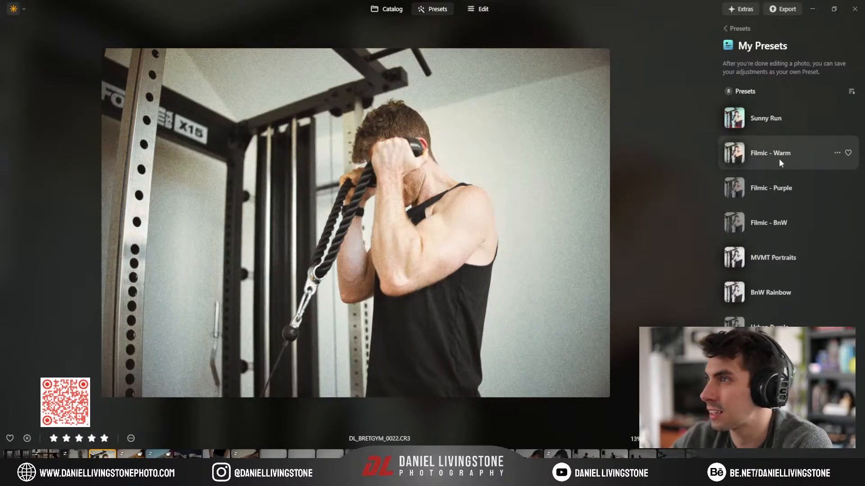
Step: Return to the photo's applied edits and toggle the Matte edit's visibility repeatedly to compare its effect
{"action": "left_click", "coordinate": [482, 9]}
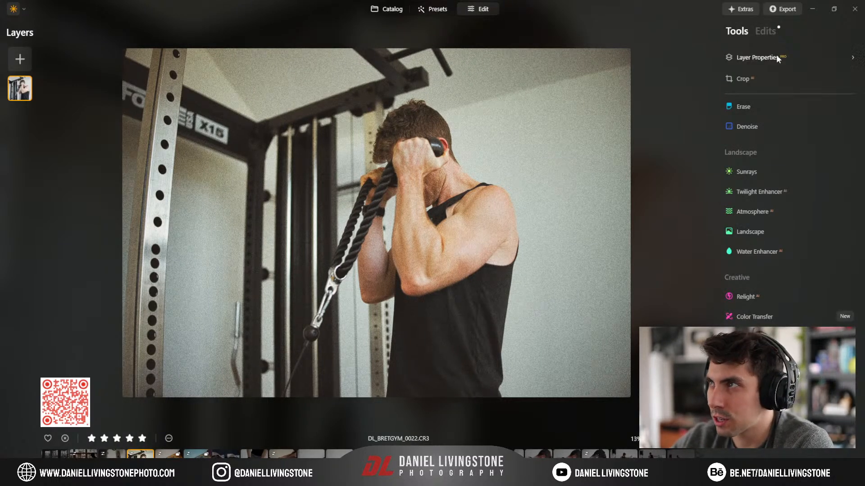
{"action": "left_click", "coordinate": [769, 30]}
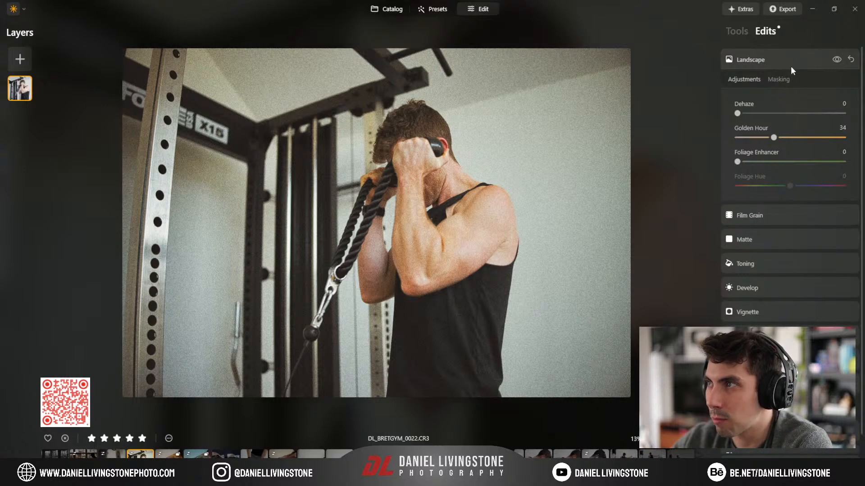
{"action": "left_click", "coordinate": [773, 243]}
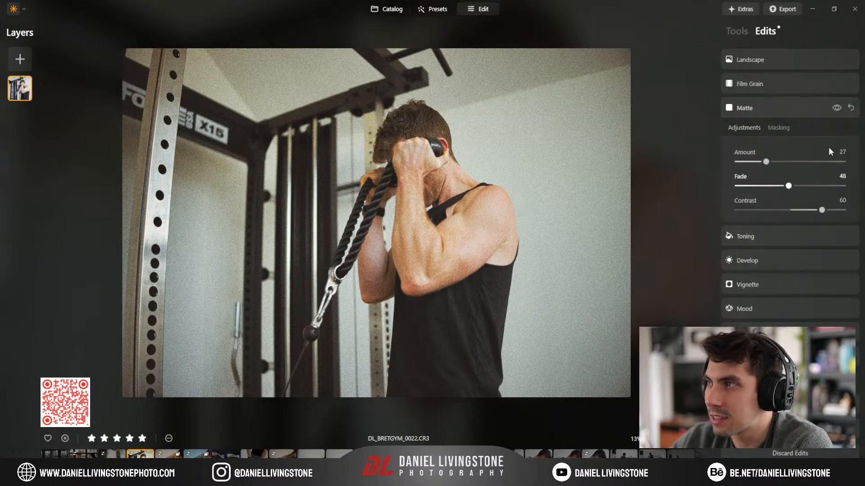
{"action": "left_click", "coordinate": [836, 107]}
{"action": "left_click", "coordinate": [836, 107]}
{"action": "left_click", "coordinate": [836, 108]}
{"action": "left_click", "coordinate": [836, 107]}
{"action": "left_click", "coordinate": [836, 108]}
{"action": "left_click", "coordinate": [836, 108]}
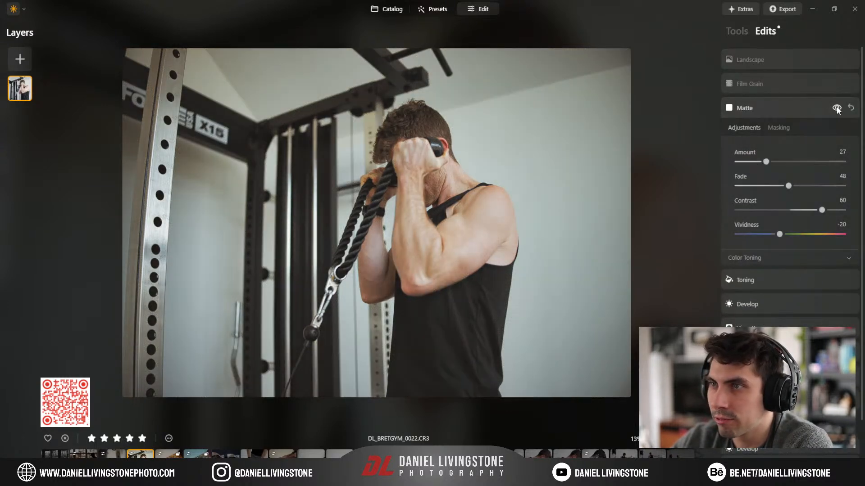
{"action": "left_click", "coordinate": [836, 107]}
{"action": "left_click", "coordinate": [836, 108]}
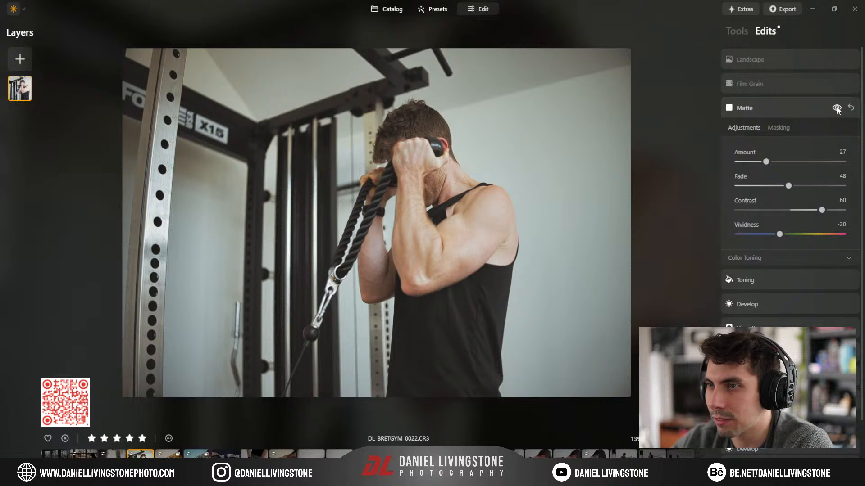
{"action": "left_click", "coordinate": [802, 107]}
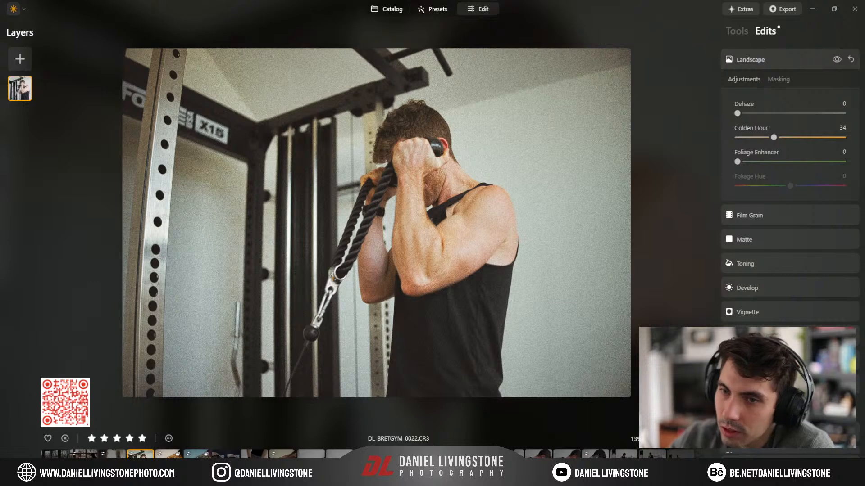
Step: Switch to photo DL_BRETGYM_0025.CR3, inspect the cable clips beside the bar's handle at 100%, and return to the full photo
{"action": "left_click", "coordinate": [169, 455]}
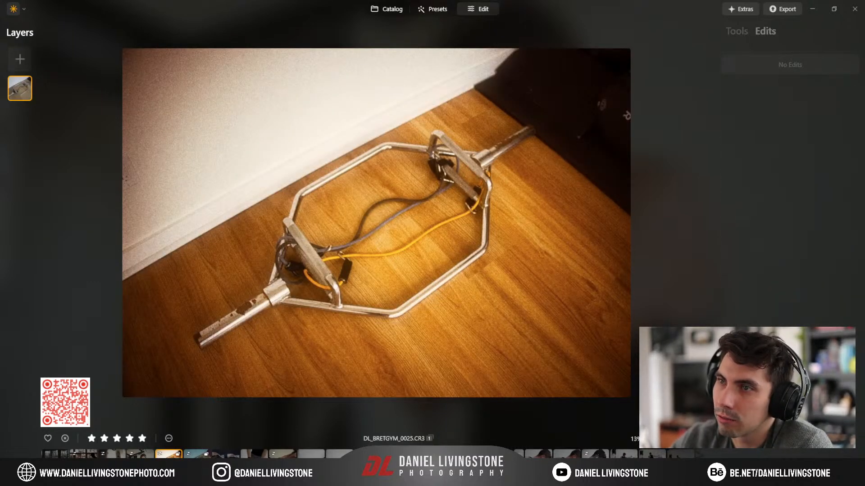
{"action": "key", "text": "ctrl+shift+v"}
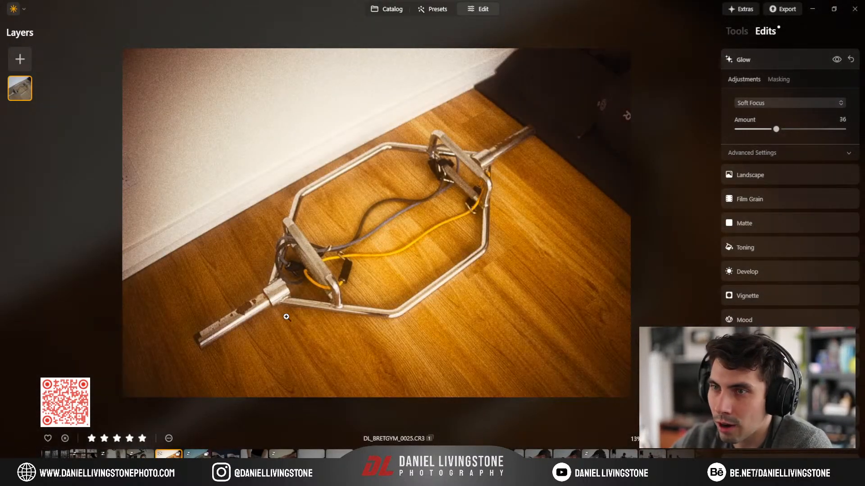
{"action": "left_click", "coordinate": [323, 265]}
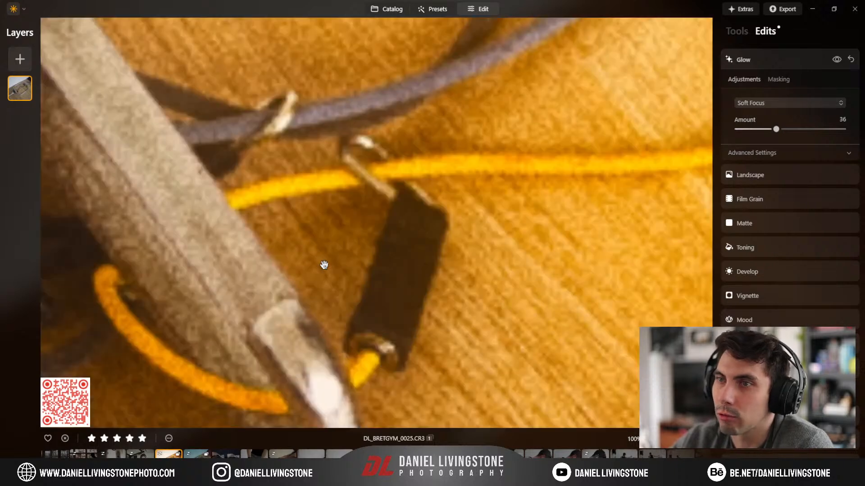
{"action": "left_click", "coordinate": [323, 264]}
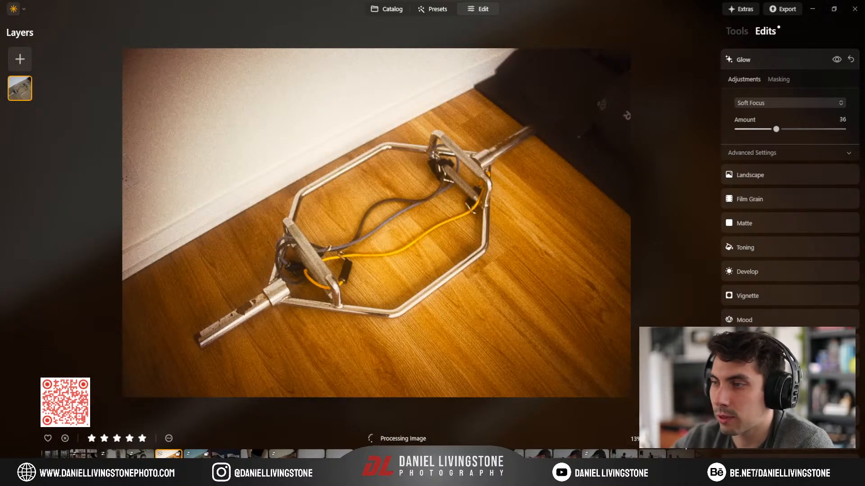
Step: Compare the floor photo before and after editing by sweeping the split divider across it, and close the comparison
{"action": "key", "text": "backslash"}
{"action": "left_click_drag", "start_coordinate": [202, 224], "coordinate": [691, 231]}
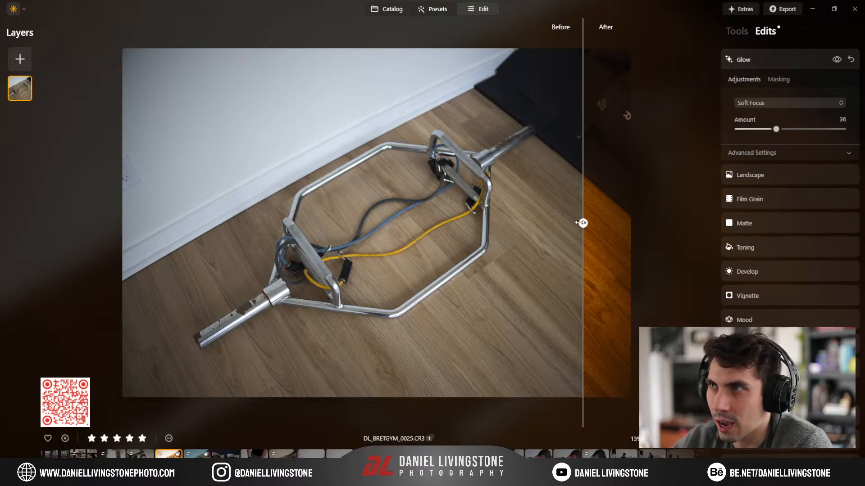
{"action": "mouse_move", "coordinate": [583, 222]}
{"action": "left_mouse_down"}
{"action": "mouse_move", "coordinate": [558, 222]}
{"action": "mouse_move", "coordinate": [582, 223]}
{"action": "left_mouse_up"}
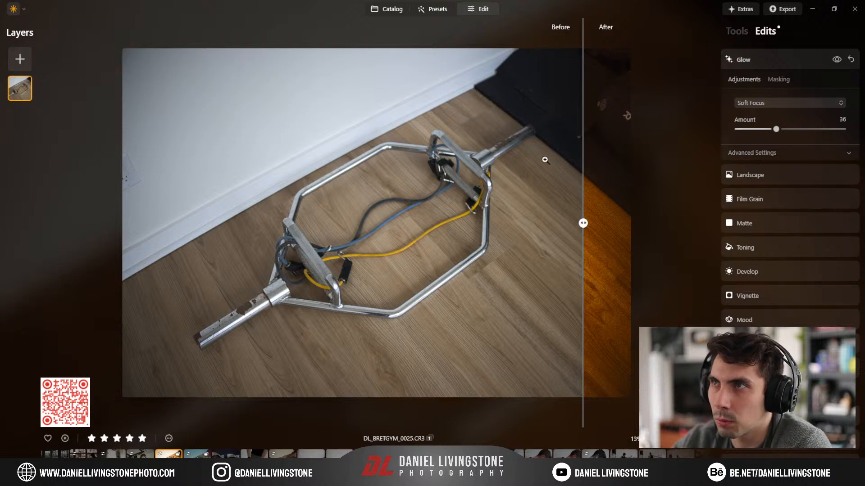
{"action": "left_click_drag", "start_coordinate": [584, 223], "coordinate": [116, 201]}
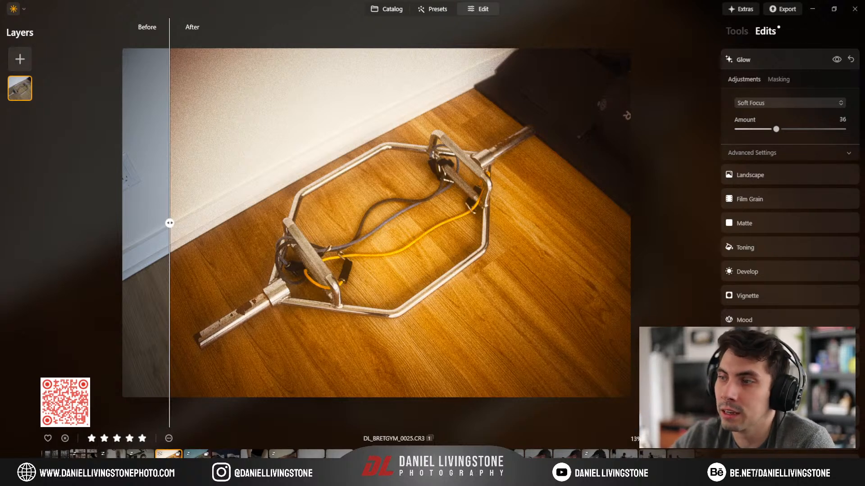
{"action": "key", "text": "backslash"}
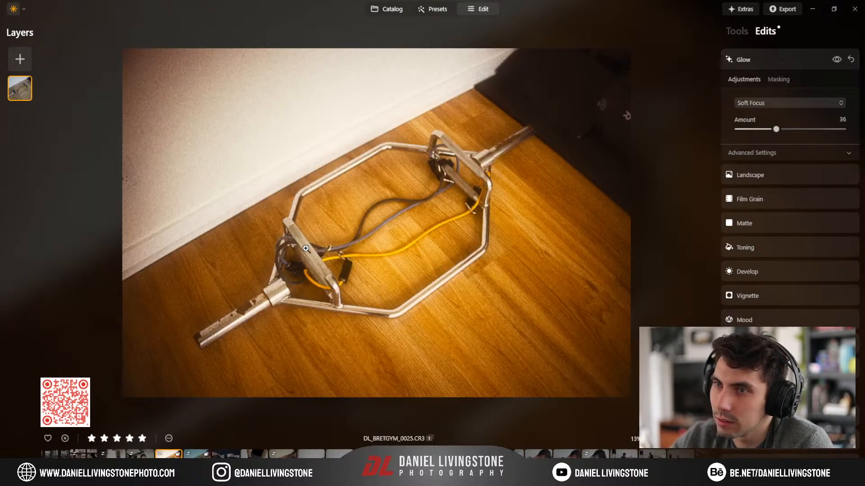
Step: Review the photo at the Enhance edit stage and toggle the Toning edit listed directly above Enhance
{"action": "left_click", "coordinate": [772, 60]}
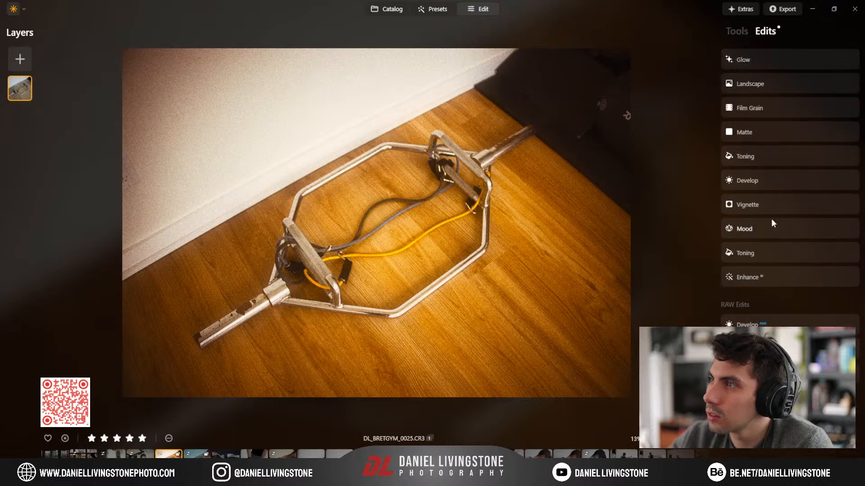
{"action": "left_click", "coordinate": [774, 276]}
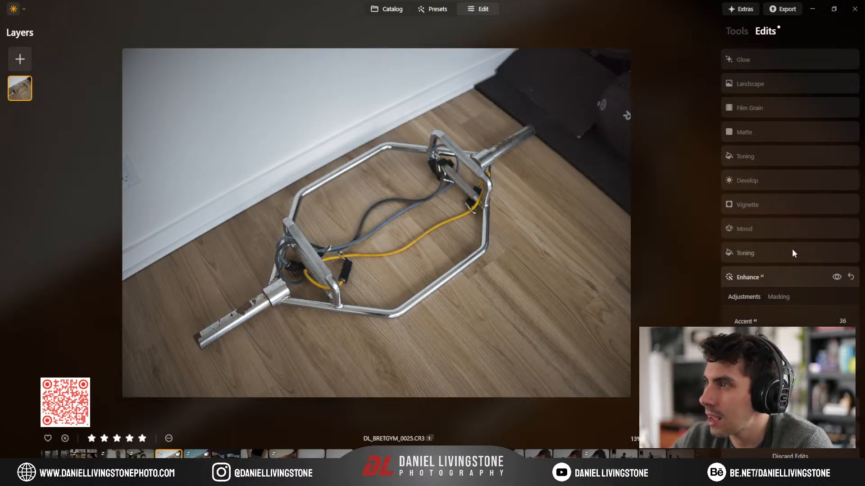
{"action": "left_click", "coordinate": [792, 251]}
{"action": "left_click", "coordinate": [835, 254]}
{"action": "left_click", "coordinate": [835, 254]}
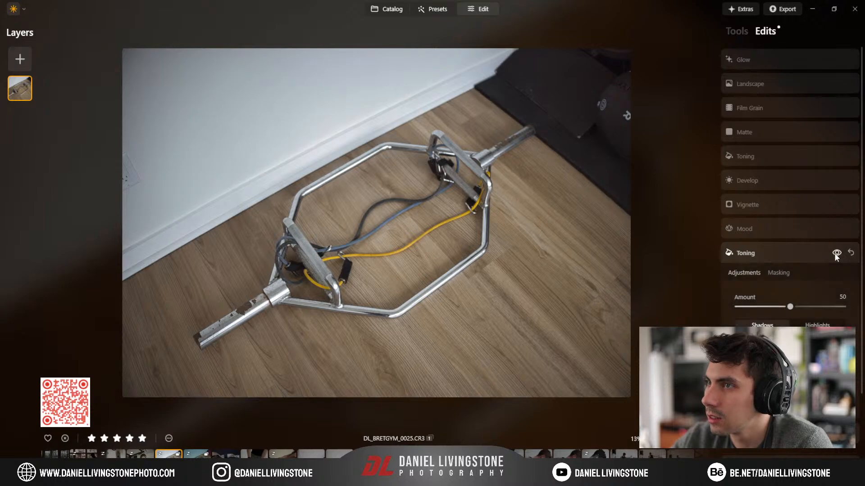
Step: Open the Mood edit and toggle its visibility repeatedly to compare the photo with and without the LUT
{"action": "left_click", "coordinate": [802, 233]}
{"action": "left_click", "coordinate": [836, 229]}
{"action": "left_click", "coordinate": [836, 229]}
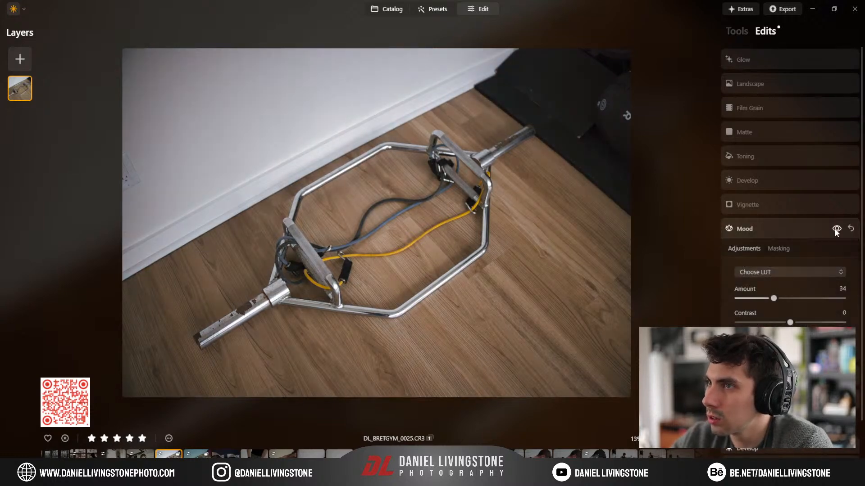
{"action": "left_click", "coordinate": [835, 231]}
{"action": "left_click", "coordinate": [835, 231]}
{"action": "left_click", "coordinate": [836, 231]}
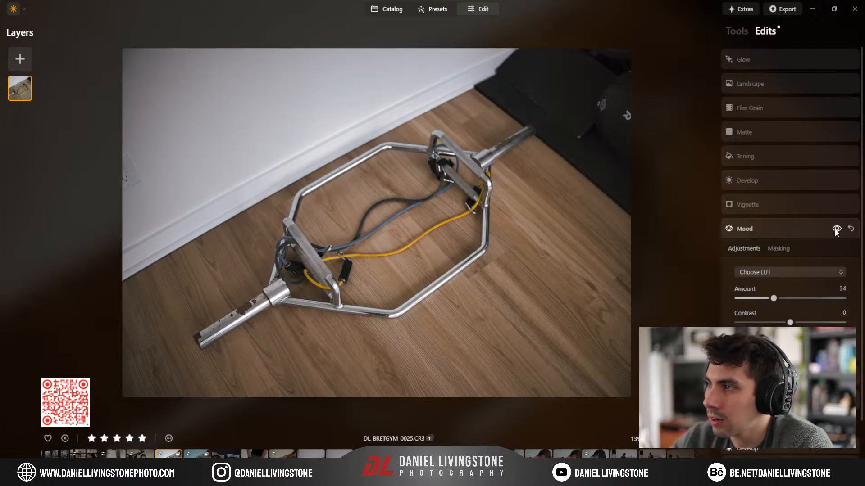
{"action": "left_click", "coordinate": [835, 232]}
{"action": "left_click", "coordinate": [835, 232]}
{"action": "left_click", "coordinate": [836, 231]}
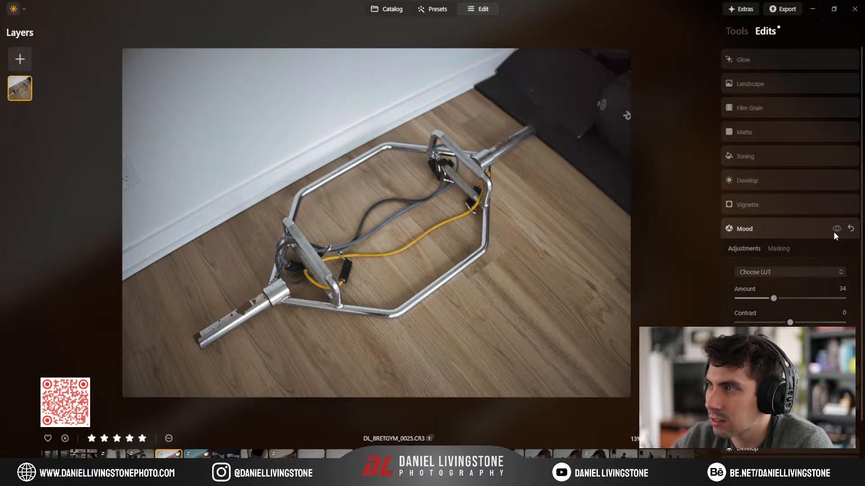
{"action": "left_click", "coordinate": [833, 232]}
Step: Open the Vignette edit and toggle it off and on to check its effect on the photo's edges
{"action": "left_click", "coordinate": [789, 212]}
{"action": "left_click", "coordinate": [836, 208]}
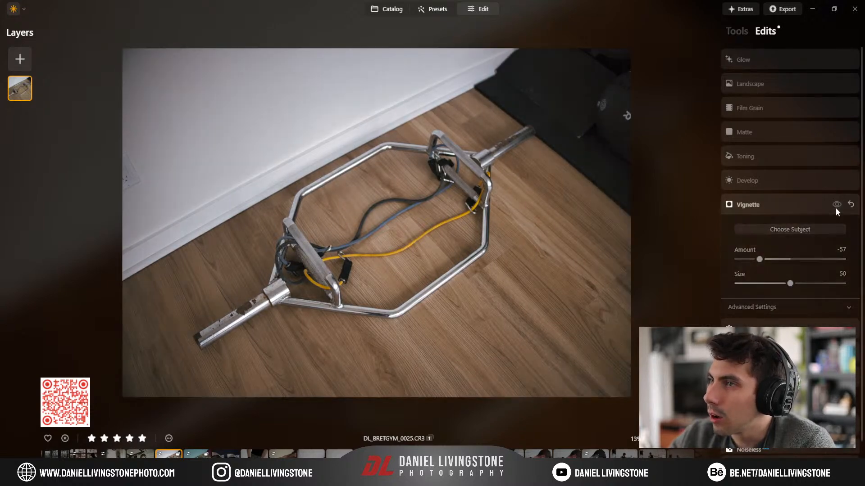
{"action": "left_click", "coordinate": [835, 207]}
Step: Open the Develop edit above Vignette and toggle its visibility to compare the light adjustments
{"action": "left_click", "coordinate": [795, 180]}
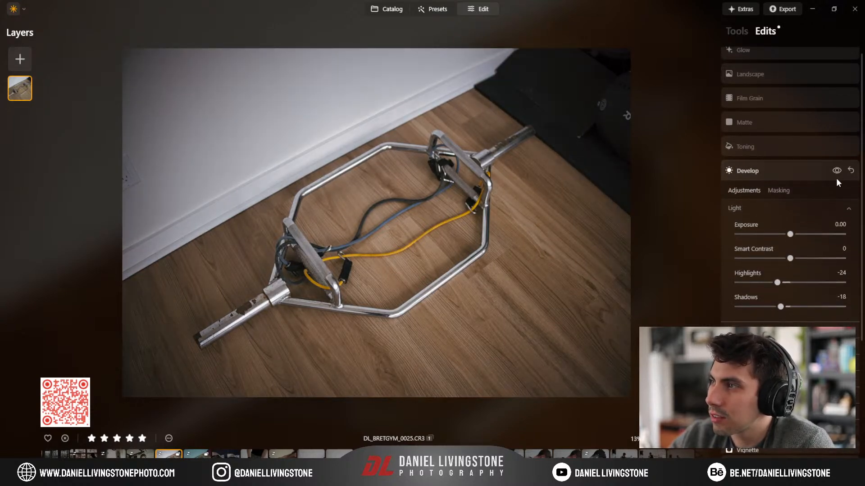
{"action": "left_click", "coordinate": [834, 172]}
{"action": "left_click", "coordinate": [834, 172]}
{"action": "left_click", "coordinate": [834, 172]}
{"action": "left_click", "coordinate": [834, 172]}
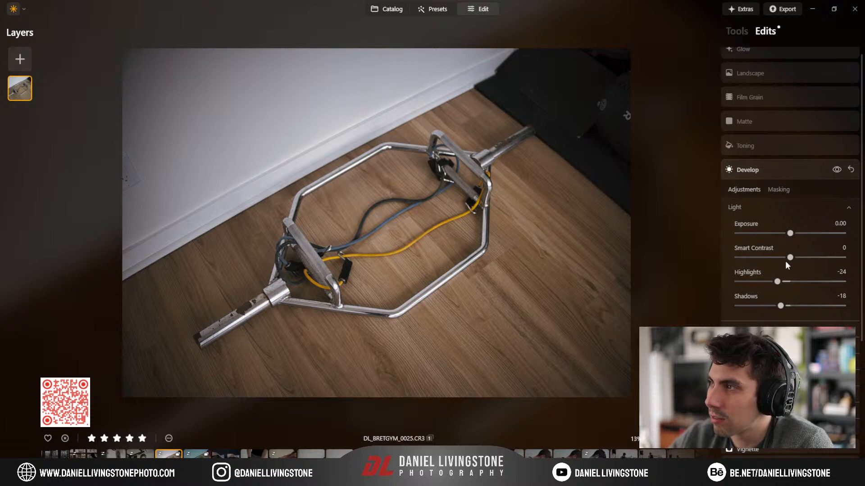
Step: Open the Toning edit listed between Matte and Develop and toggle its visibility to compare the photo's colour
{"action": "left_click", "coordinate": [803, 150]}
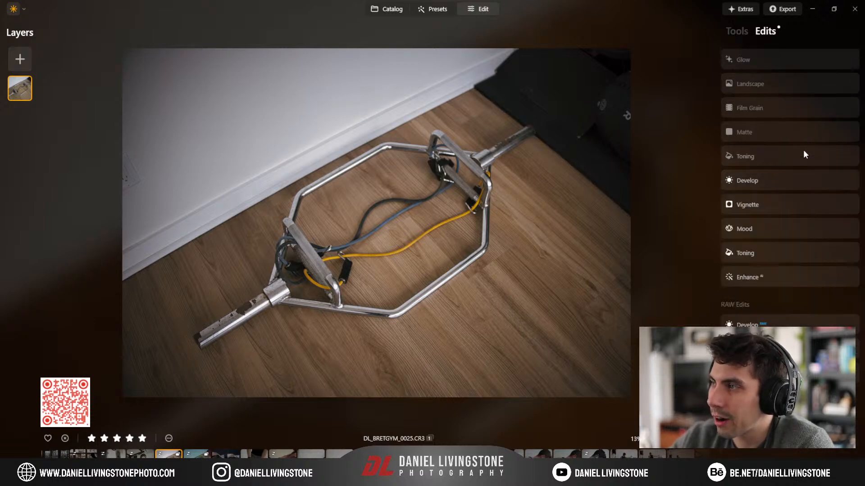
{"action": "left_click", "coordinate": [836, 157]}
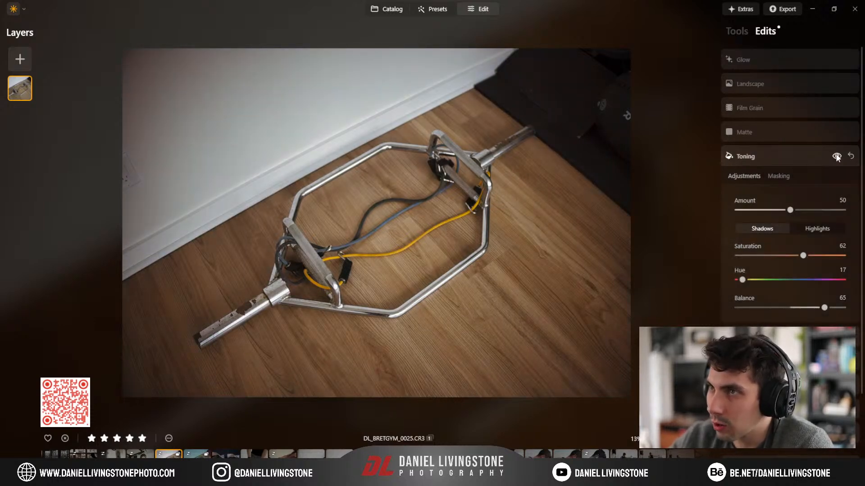
{"action": "left_click", "coordinate": [837, 157]}
{"action": "left_click", "coordinate": [836, 156]}
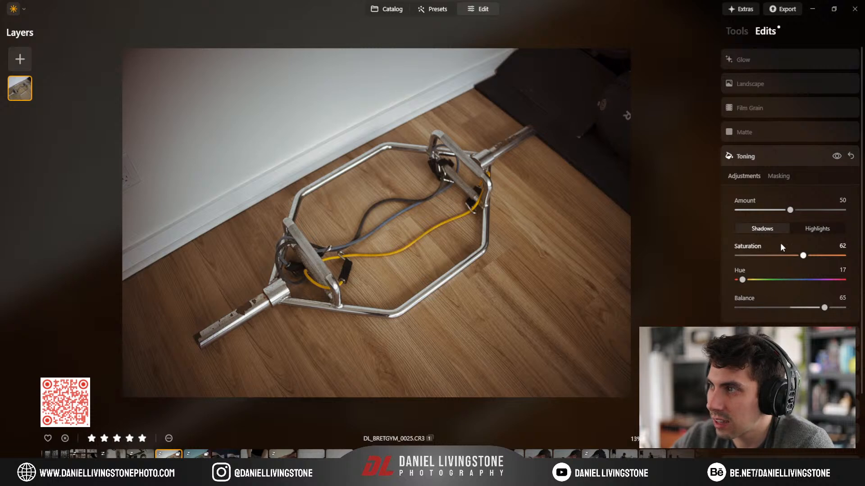
Step: Review Toning's Highlights settings and toggle the edit off and on to compare its effect on the photo
{"action": "left_click", "coordinate": [816, 229]}
{"action": "scroll", "coordinate": [809, 231], "scroll_direction": "down", "scroll_amount": 2}
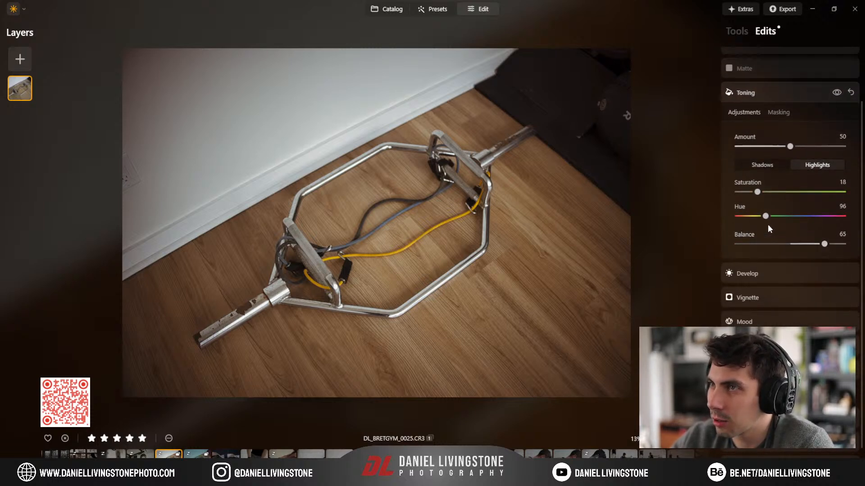
{"action": "left_click", "coordinate": [837, 94]}
{"action": "left_click", "coordinate": [837, 94]}
{"action": "left_click", "coordinate": [837, 94]}
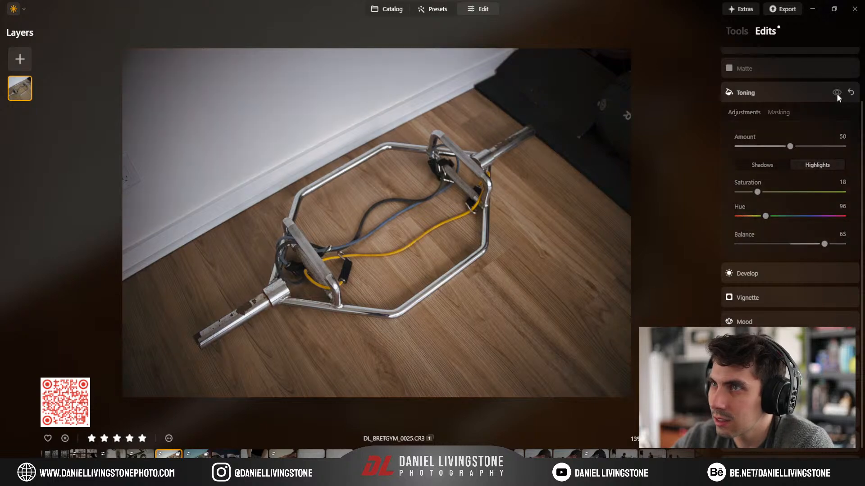
{"action": "left_click", "coordinate": [837, 94]}
{"action": "left_click", "coordinate": [811, 95]}
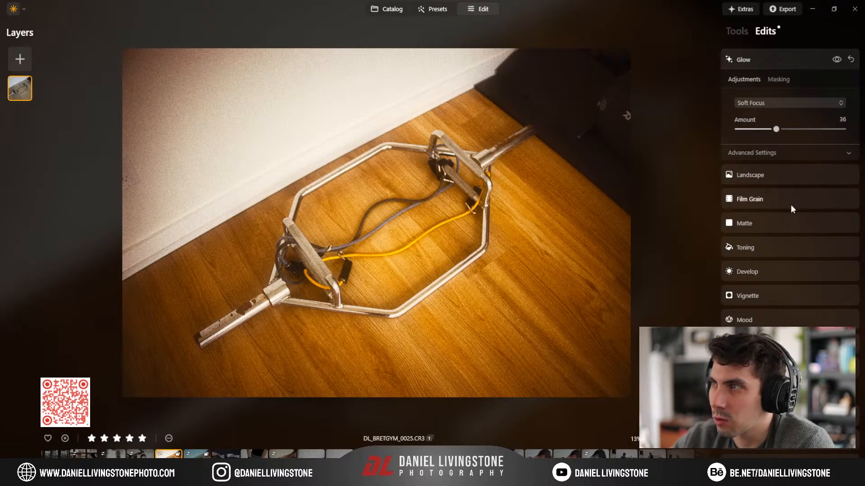
{"action": "left_click", "coordinate": [782, 247]}
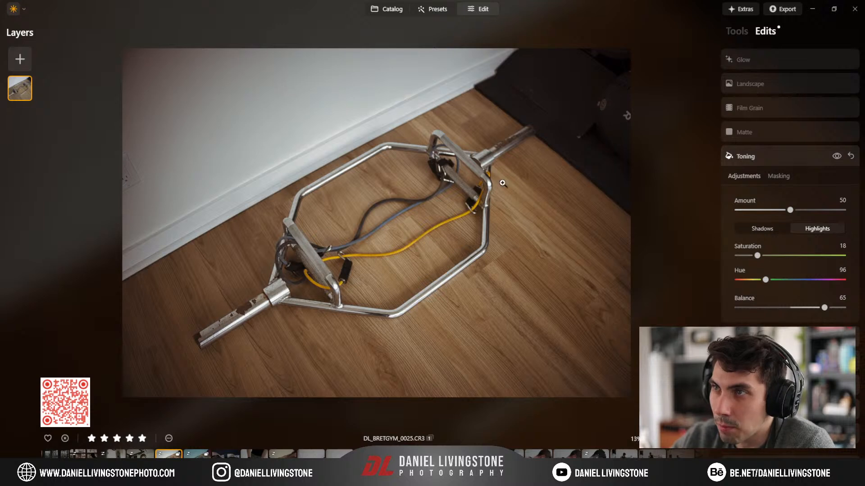
Step: Open the Matte and Film Grain edits in turn and inspect the grain on the metal bar at 100% zoom
{"action": "left_click", "coordinate": [794, 135]}
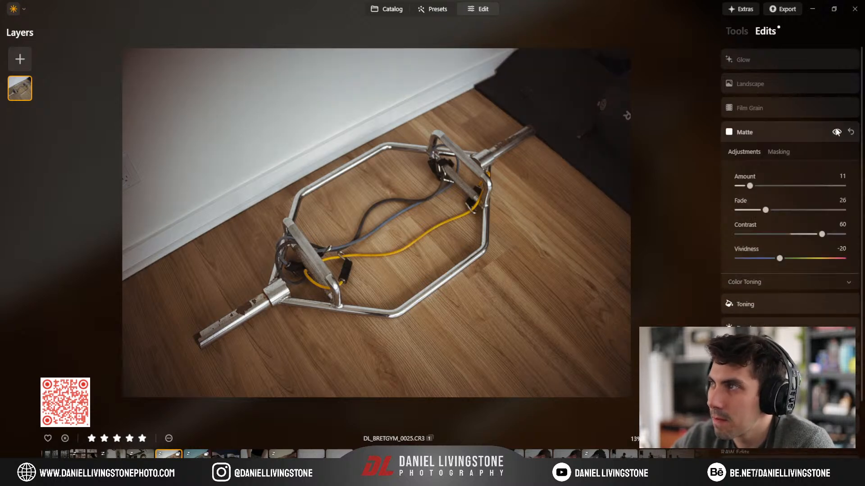
{"action": "left_click", "coordinate": [800, 108]}
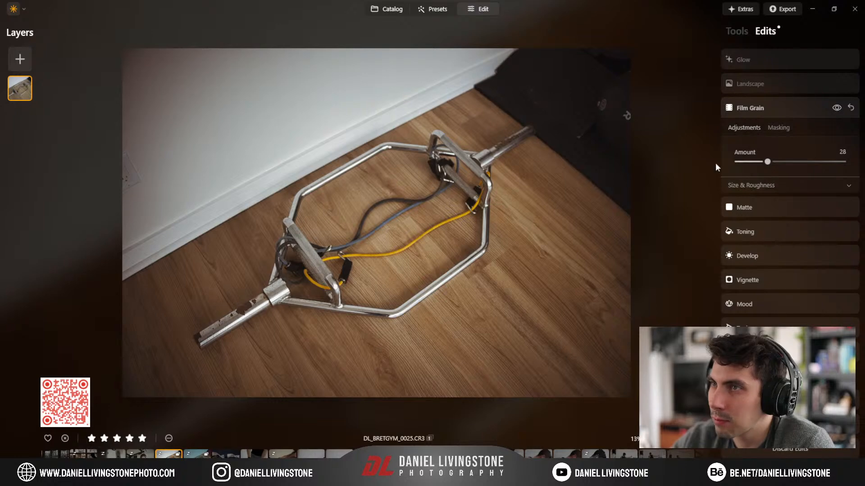
{"action": "left_click", "coordinate": [481, 185]}
{"action": "left_click_drag", "start_coordinate": [351, 112], "coordinate": [377, 241]}
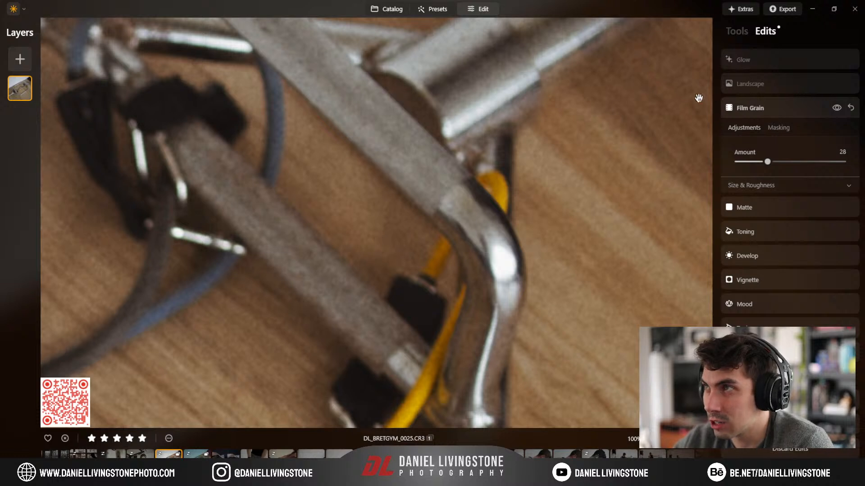
Step: Open the Landscape edit and toggle its visibility repeatedly to compare the photo with and without the Golden Hour warmth
{"action": "left_click", "coordinate": [760, 87]}
{"action": "key", "text": "ctrl+0"}
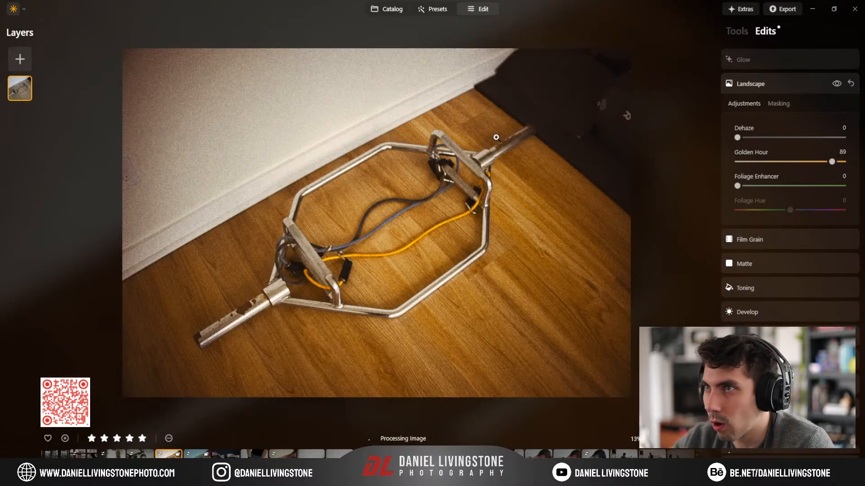
{"action": "left_click", "coordinate": [833, 85]}
{"action": "left_click", "coordinate": [833, 85]}
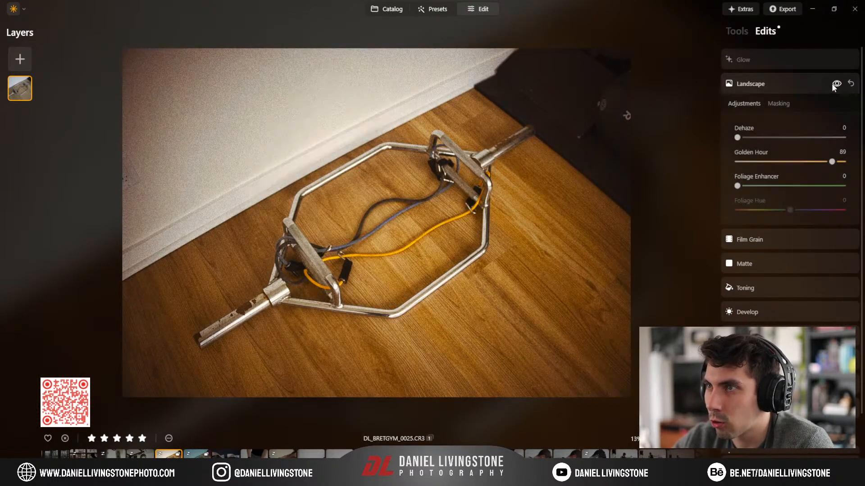
{"action": "left_click", "coordinate": [835, 83]}
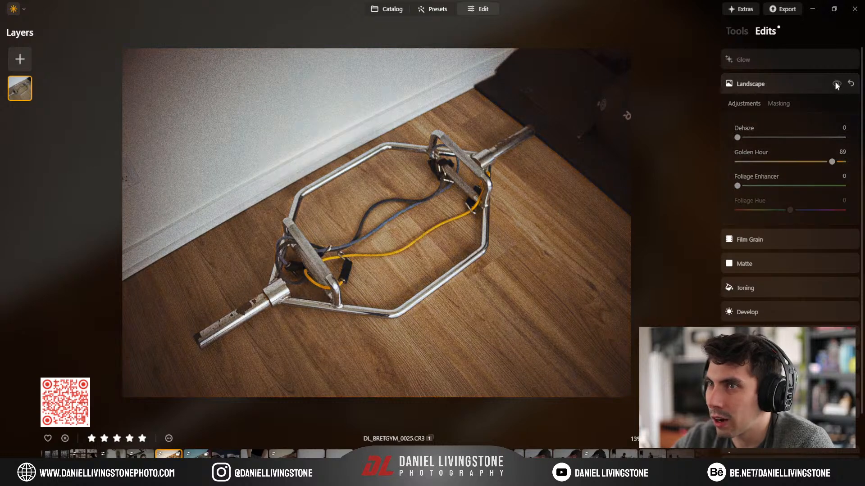
{"action": "left_click", "coordinate": [836, 85]}
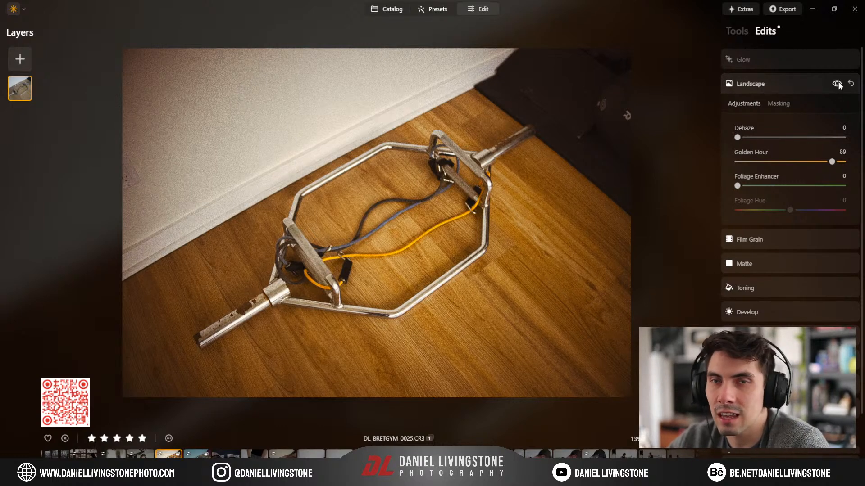
{"action": "left_click", "coordinate": [837, 84]}
{"action": "left_click", "coordinate": [837, 84]}
{"action": "left_click", "coordinate": [838, 85]}
{"action": "left_click", "coordinate": [838, 84]}
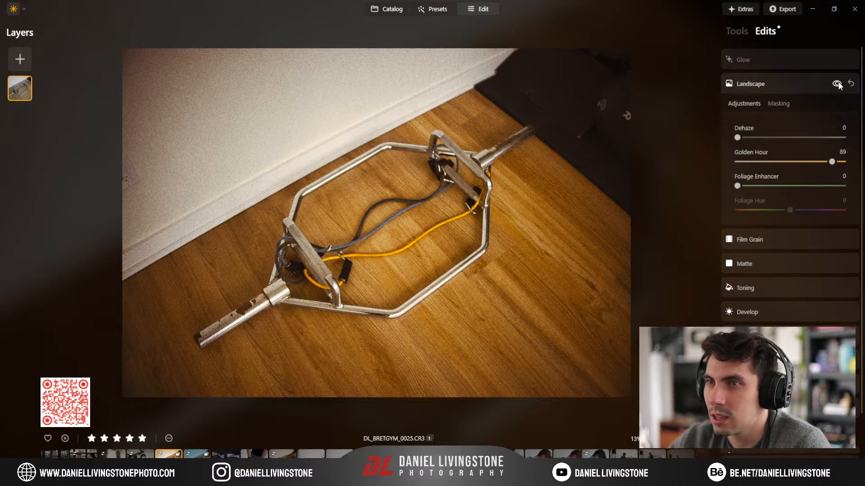
{"action": "left_click", "coordinate": [837, 84]}
{"action": "left_click", "coordinate": [836, 84]}
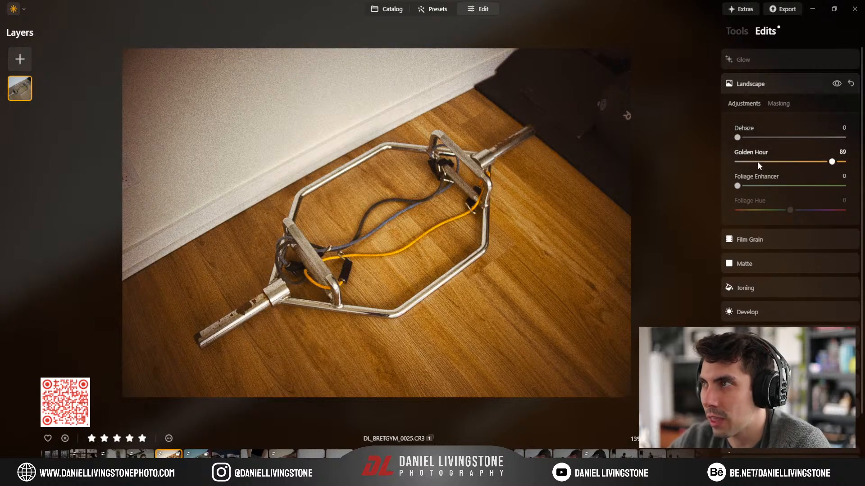
{"action": "left_click", "coordinate": [803, 85]}
Step: Open the Glow edit and toggle its visibility to compare the whole photo with and without Soft Focus
{"action": "left_click", "coordinate": [794, 59]}
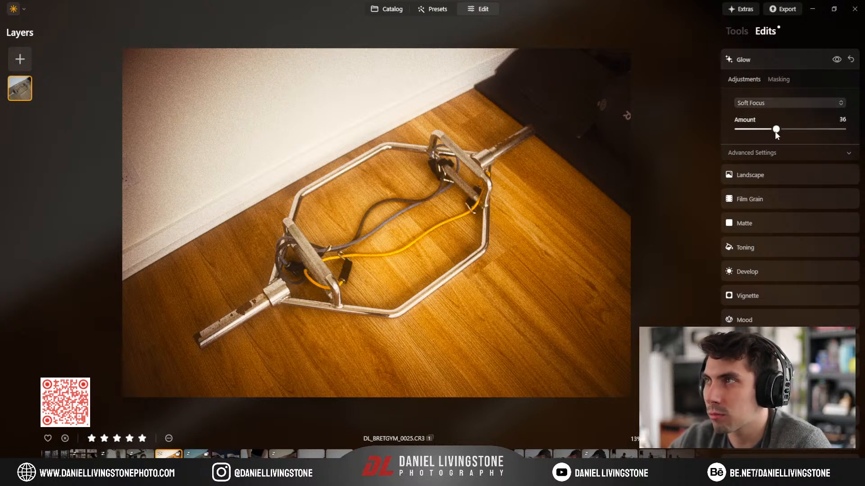
{"action": "left_click", "coordinate": [836, 60]}
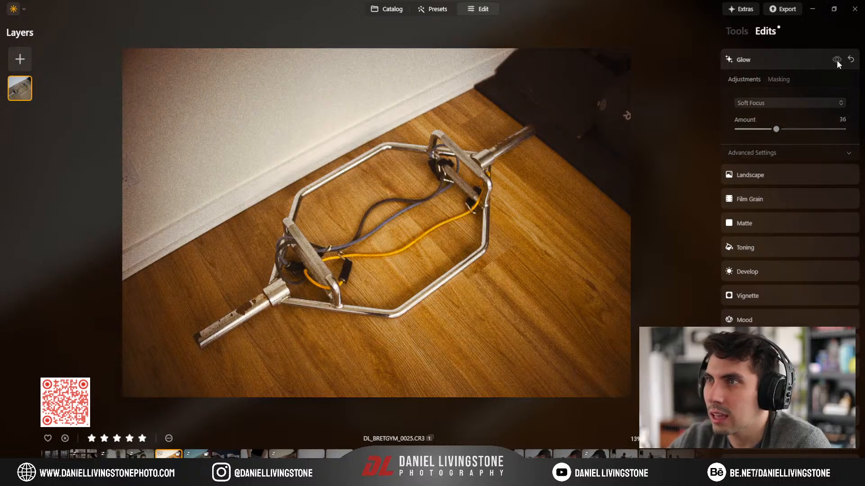
{"action": "left_click", "coordinate": [836, 61]}
{"action": "left_click", "coordinate": [836, 61]}
{"action": "left_click", "coordinate": [836, 61]}
{"action": "left_click", "coordinate": [837, 60]}
{"action": "left_click", "coordinate": [836, 61]}
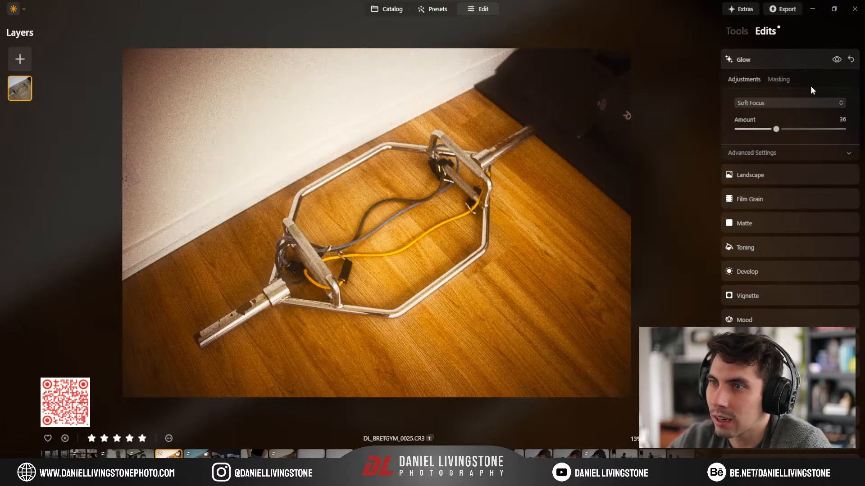
Step: Compare the Glow edit off and on at 100% zoom on the grey and yellow cords
{"action": "left_click", "coordinate": [385, 244]}
{"action": "left_click_drag", "start_coordinate": [291, 181], "coordinate": [413, 270]}
{"action": "left_click", "coordinate": [837, 60]}
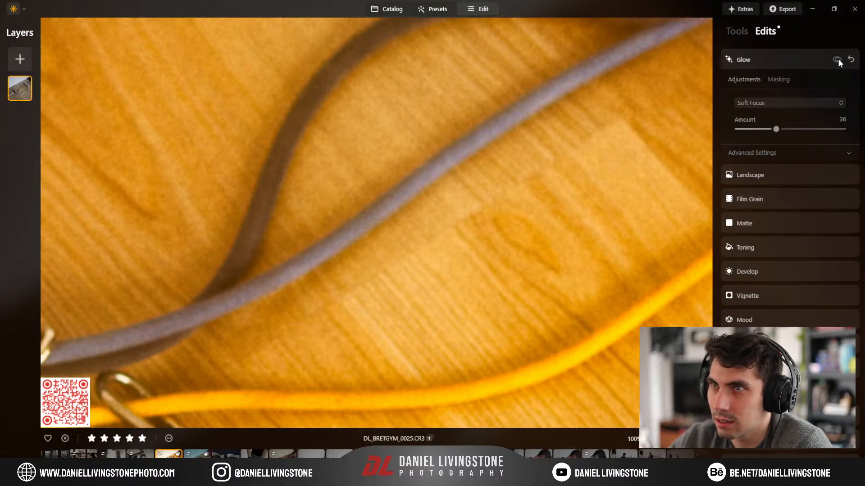
{"action": "left_click", "coordinate": [837, 60]}
{"action": "left_click", "coordinate": [836, 60]}
{"action": "left_click", "coordinate": [836, 60]}
{"action": "left_click", "coordinate": [522, 234]}
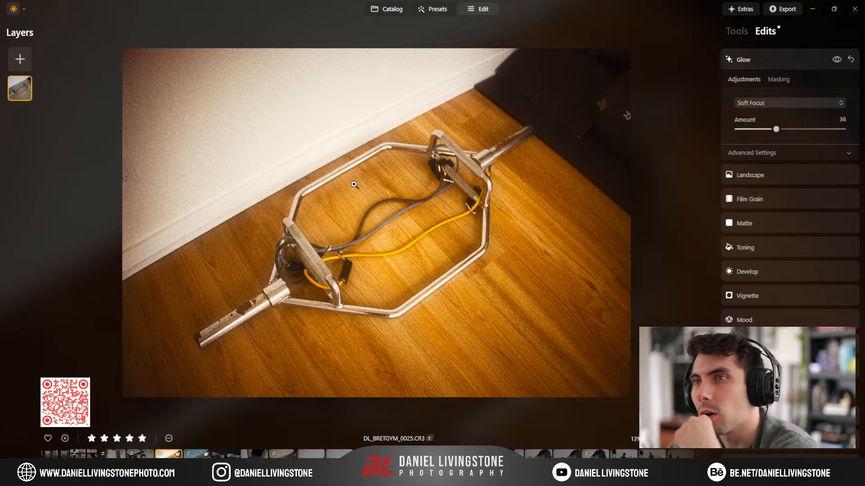
Step: Inspect the knurled bar handle at 100% zoom with Glow applied, and collapse the Glow edit
{"action": "left_click", "coordinate": [287, 247]}
{"action": "left_click_drag", "start_coordinate": [280, 282], "coordinate": [328, 248]}
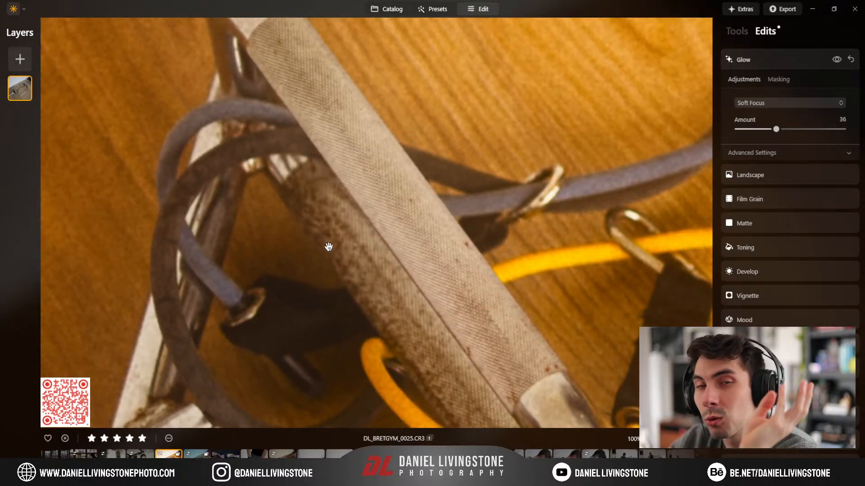
{"action": "left_click", "coordinate": [375, 260]}
{"action": "left_click", "coordinate": [771, 57]}
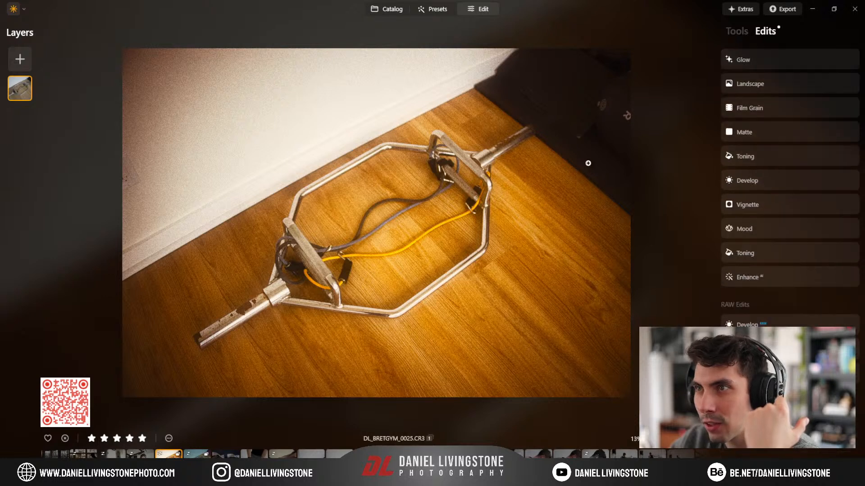
Step: Start a new Develop edit from the favourite tools and lower its Exposure to -0.64
{"action": "left_click", "coordinate": [734, 32]}
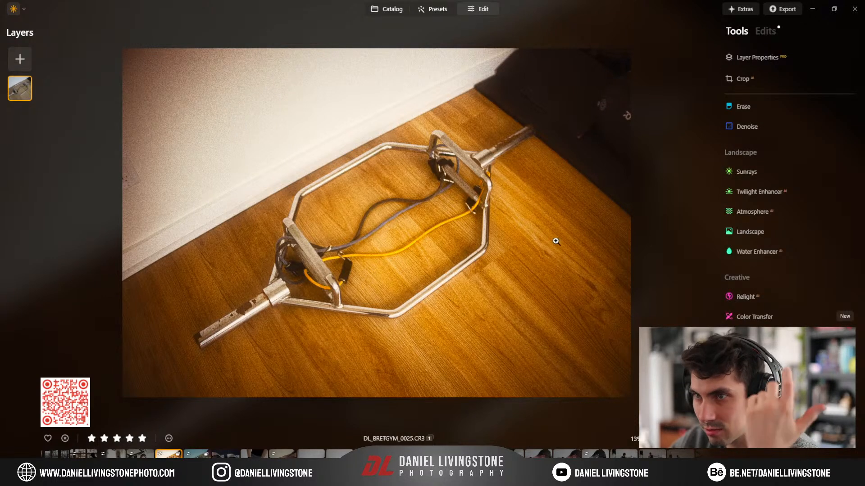
{"action": "scroll", "coordinate": [747, 144], "scroll_direction": "up", "scroll_amount": 5}
{"action": "scroll", "coordinate": [749, 144], "scroll_direction": "up", "scroll_amount": 2}
{"action": "left_click", "coordinate": [749, 129]}
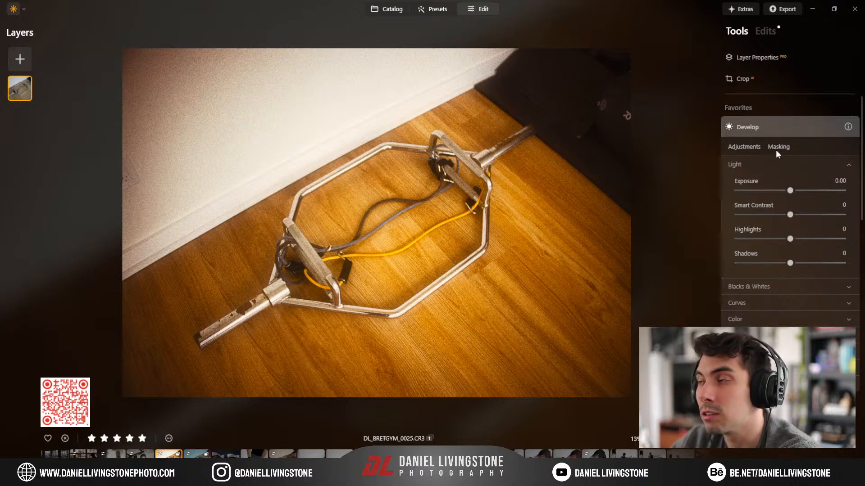
{"action": "left_click_drag", "start_coordinate": [790, 191], "coordinate": [784, 191]}
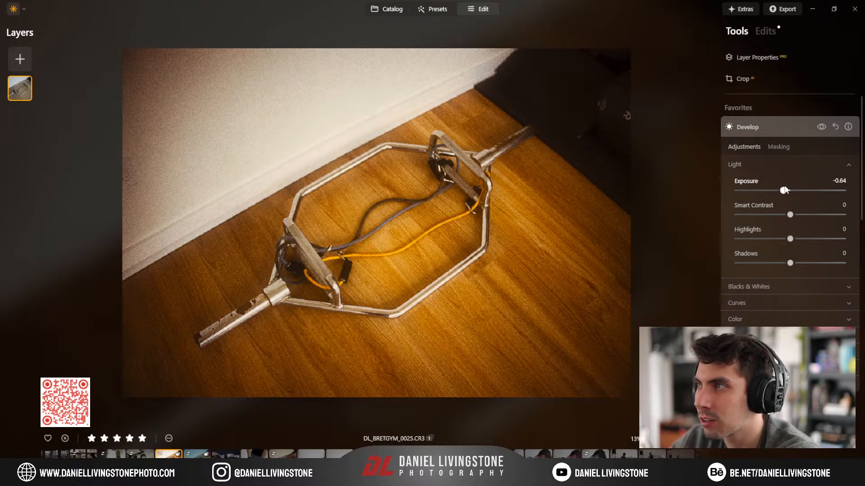
Step: Mask the Develop edit with a diagonal linear gradient running from the photo's lower-right corner towards the bar frame
{"action": "left_click", "coordinate": [777, 147]}
{"action": "left_click", "coordinate": [769, 189]}
{"action": "left_click", "coordinate": [593, 365]}
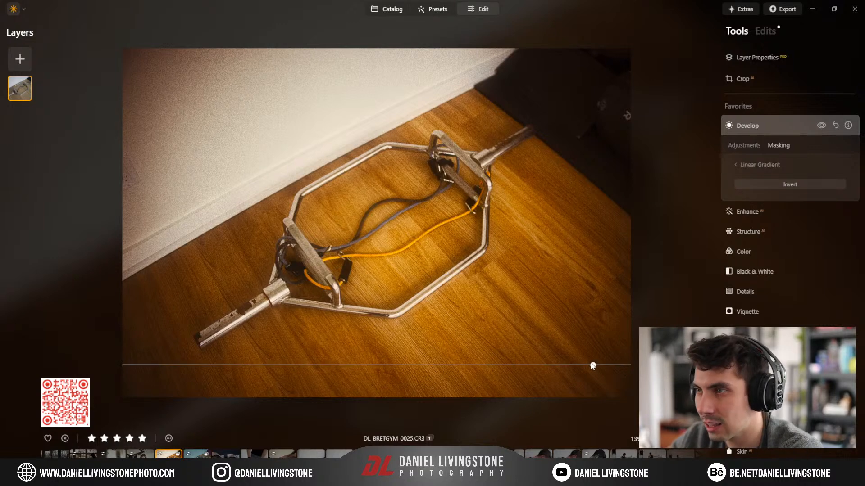
{"action": "left_click_drag", "start_coordinate": [592, 365], "coordinate": [478, 210]}
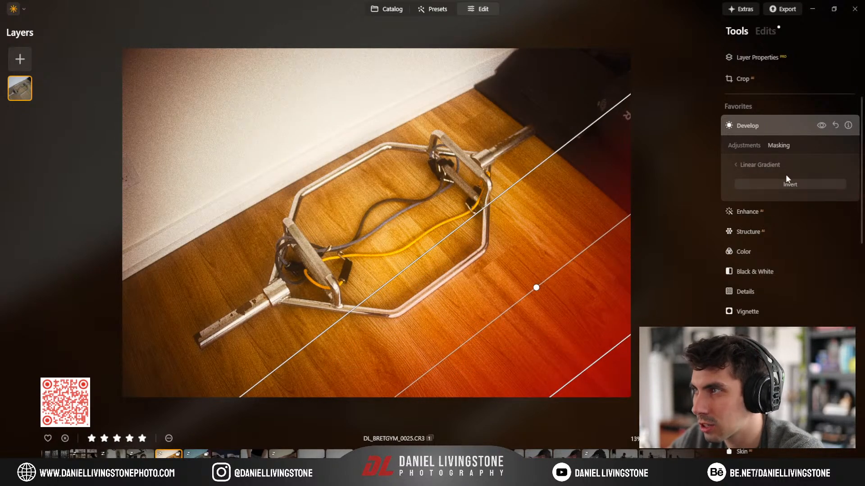
Step: Set the masked Develop edit's Exposure to -0.60 and its Highlights to -61
{"action": "left_click", "coordinate": [737, 145]}
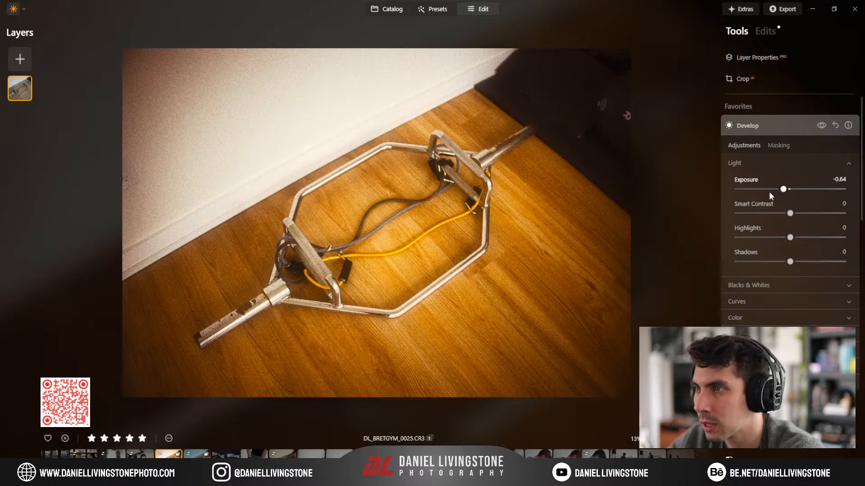
{"action": "mouse_move", "coordinate": [783, 189]}
{"action": "left_mouse_down"}
{"action": "mouse_move", "coordinate": [773, 190]}
{"action": "mouse_move", "coordinate": [784, 190]}
{"action": "left_mouse_up"}
{"action": "left_click_drag", "start_coordinate": [790, 237], "coordinate": [756, 237]}
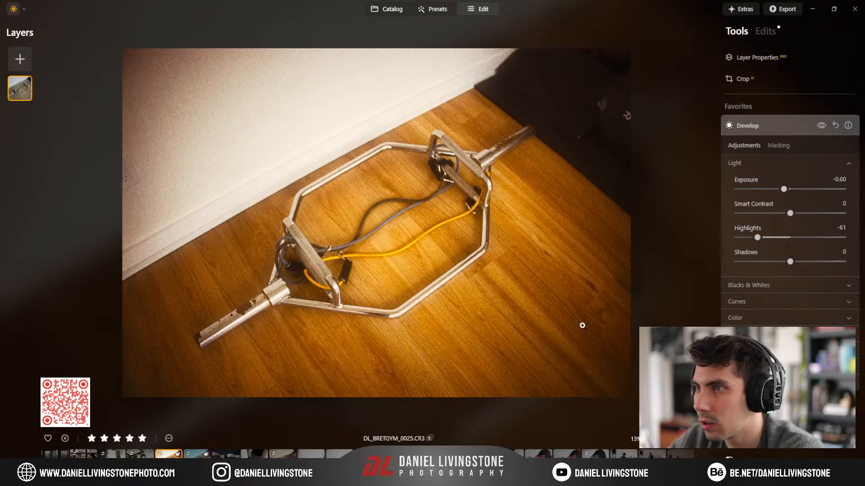
Step: Show the Develop mask and redraw its linear gradient from the lower-right floor up to the frame's upper-right handle
{"action": "left_click", "coordinate": [778, 145]}
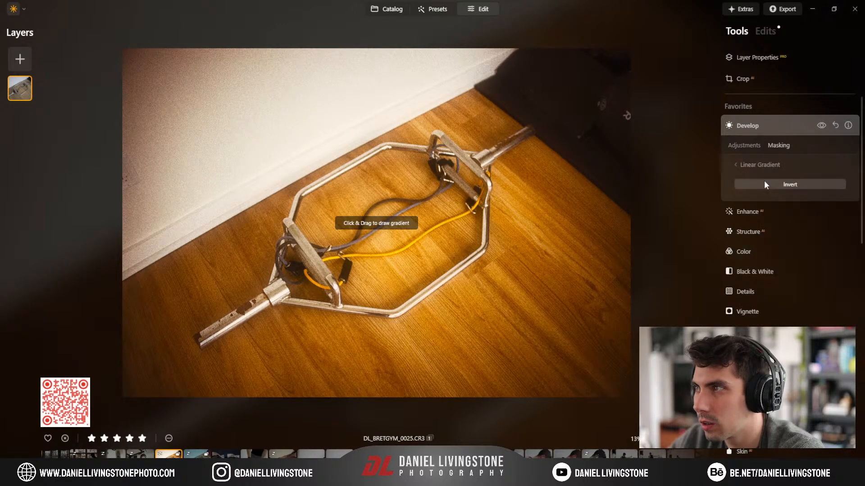
{"action": "left_click", "coordinate": [749, 163]}
{"action": "left_click", "coordinate": [767, 277]}
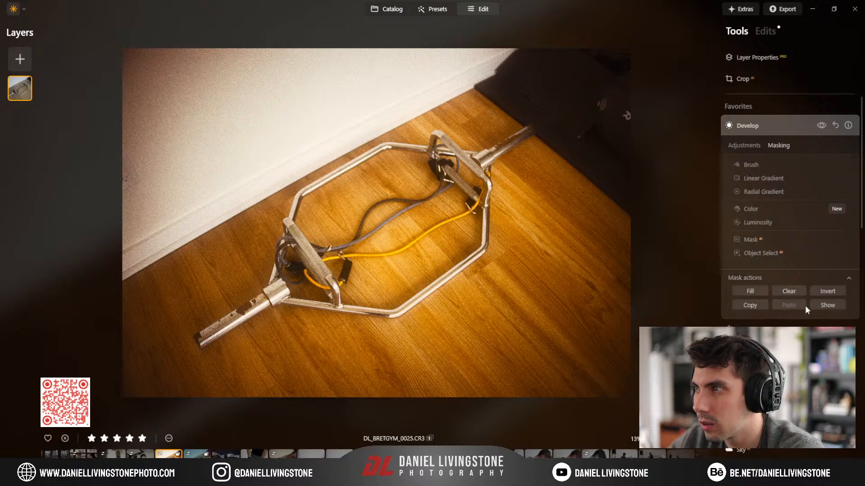
{"action": "left_click", "coordinate": [827, 305]}
{"action": "left_click", "coordinate": [580, 309]}
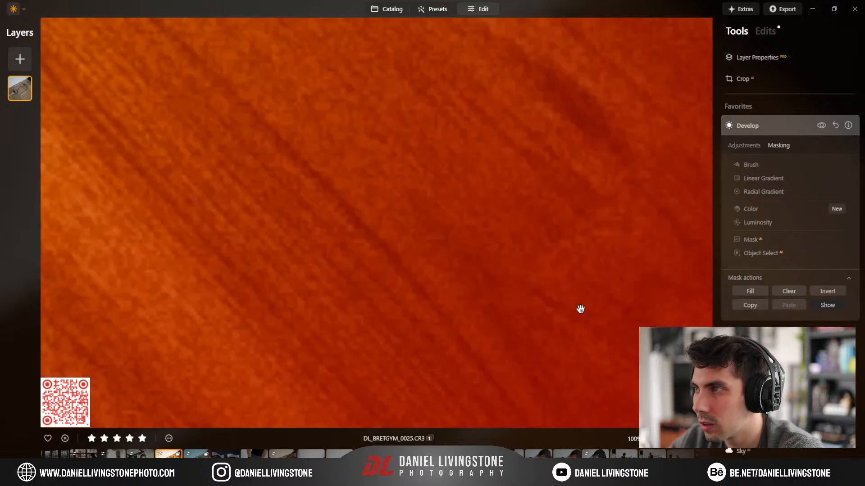
{"action": "left_click", "coordinate": [579, 309]}
{"action": "left_click", "coordinate": [758, 177]}
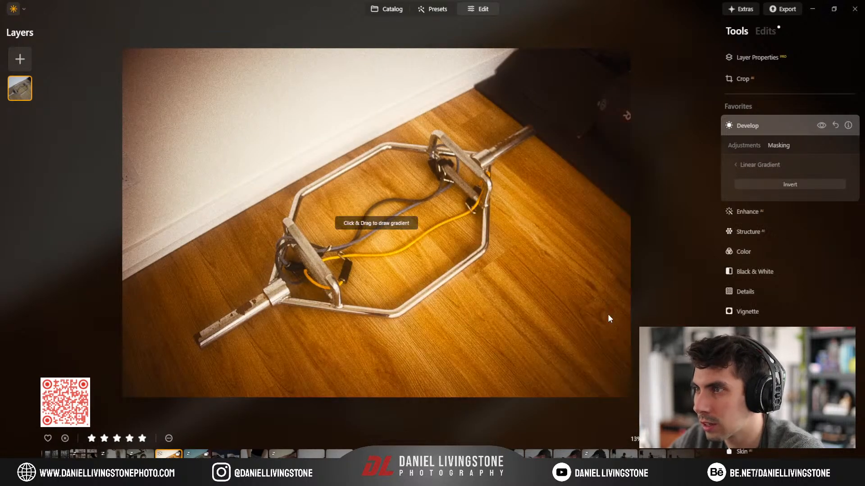
{"action": "mouse_move", "coordinate": [591, 355]}
{"action": "left_mouse_down"}
{"action": "mouse_move", "coordinate": [510, 274]}
{"action": "mouse_move", "coordinate": [469, 214]}
{"action": "mouse_move", "coordinate": [464, 187]}
{"action": "left_mouse_up"}
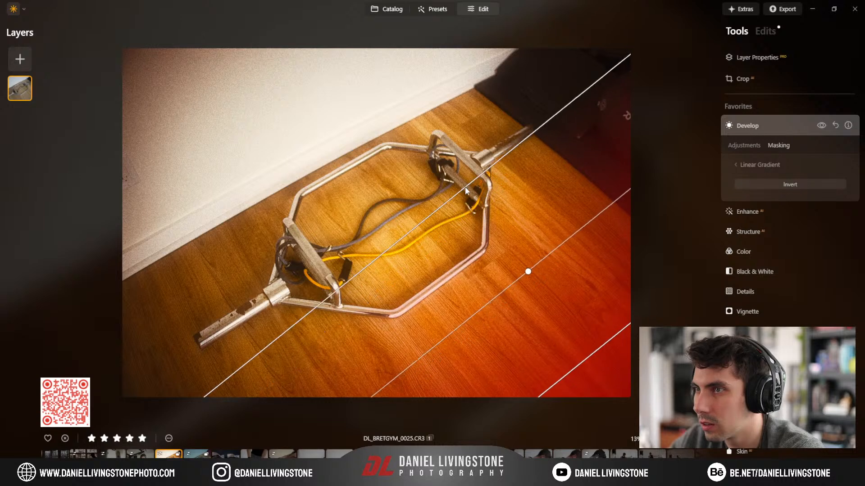
Step: Finish the linear gradient mask and compare the photo with the masked Develop edit switched off and on
{"action": "left_click", "coordinate": [747, 166]}
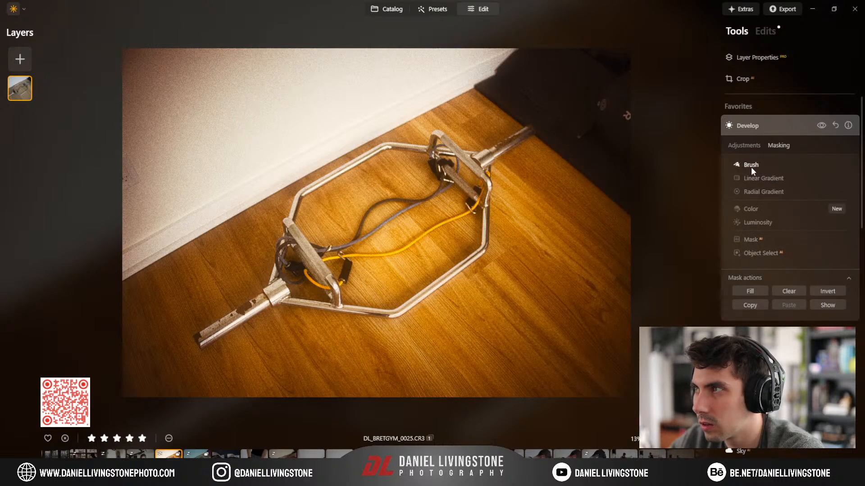
{"action": "left_click", "coordinate": [818, 125]}
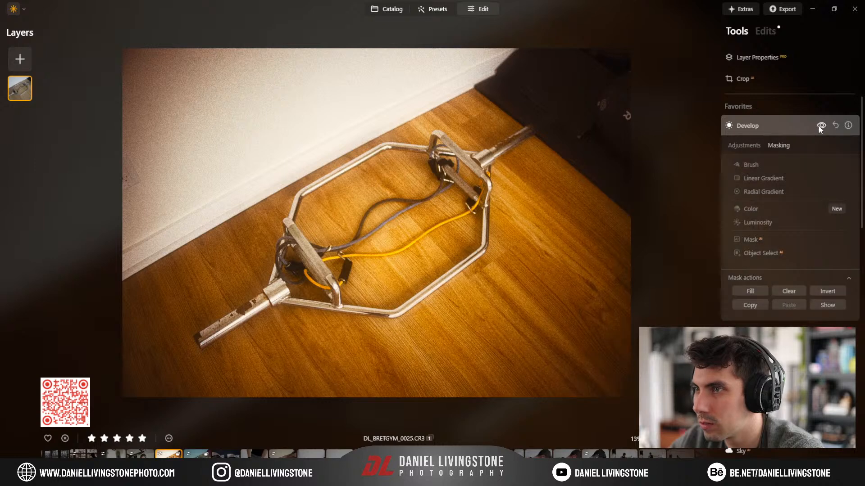
{"action": "left_click", "coordinate": [818, 125]}
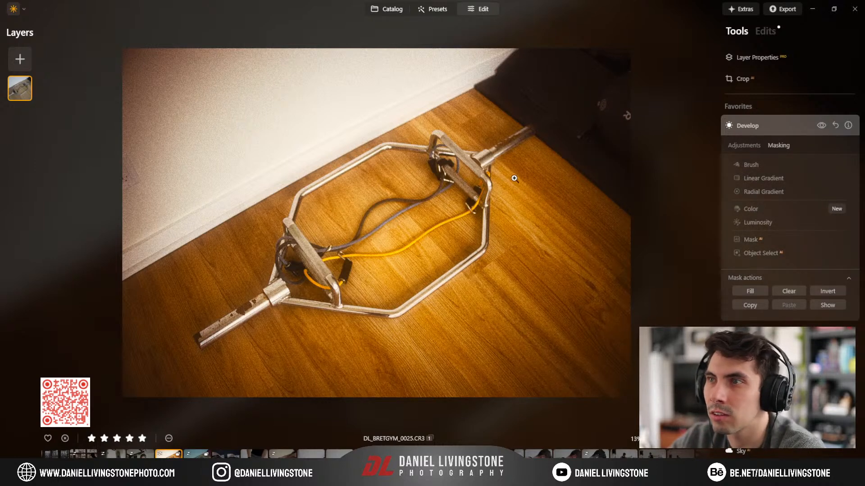
{"action": "left_click", "coordinate": [776, 125]}
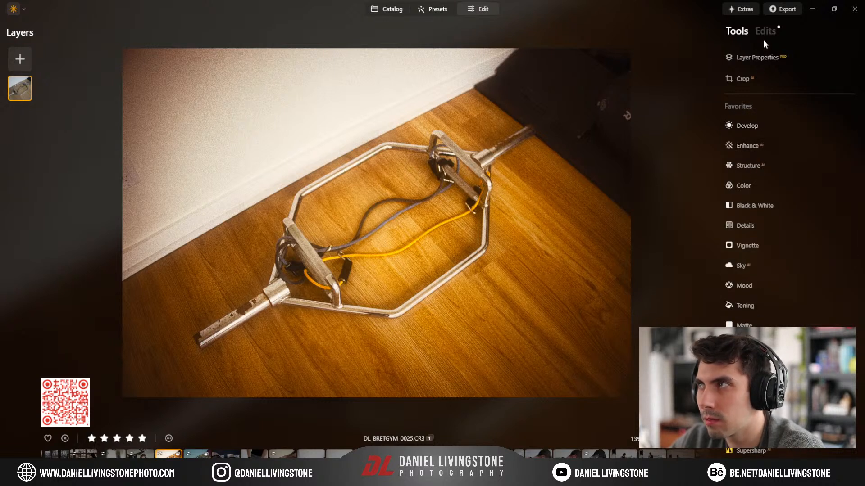
Step: Reset the Exposure of the photo's RAW Develop edit to 0.00 and collapse the open Develop edits
{"action": "left_click", "coordinate": [764, 33]}
{"action": "scroll", "coordinate": [772, 287], "scroll_direction": "down", "scroll_amount": 3}
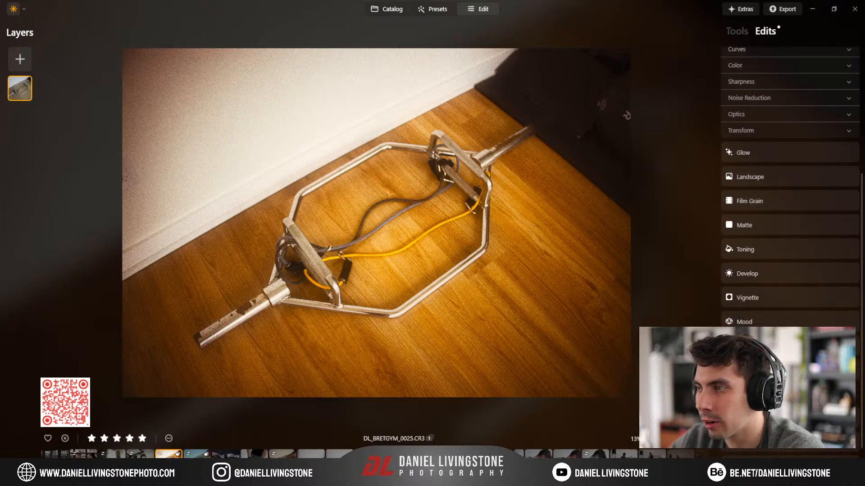
{"action": "left_click", "coordinate": [773, 394]}
{"action": "scroll", "coordinate": [772, 392], "scroll_direction": "down", "scroll_amount": 5}
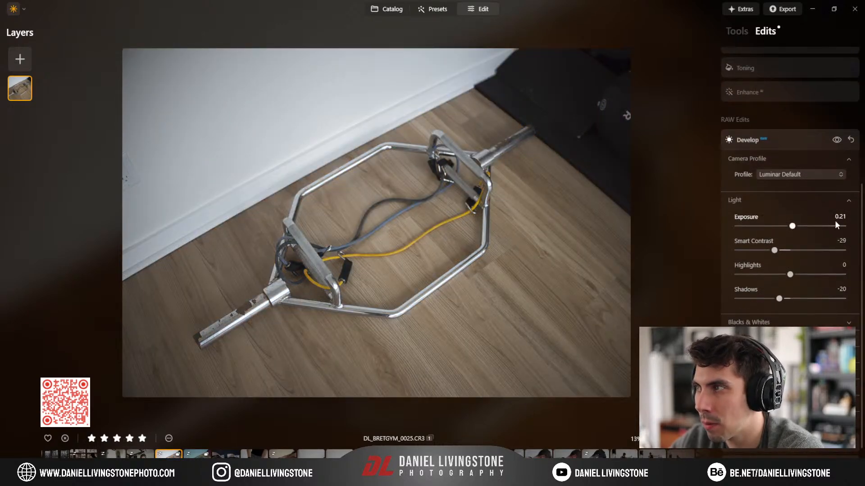
{"action": "left_click", "coordinate": [835, 219]}
{"action": "double_click", "coordinate": [793, 227]}
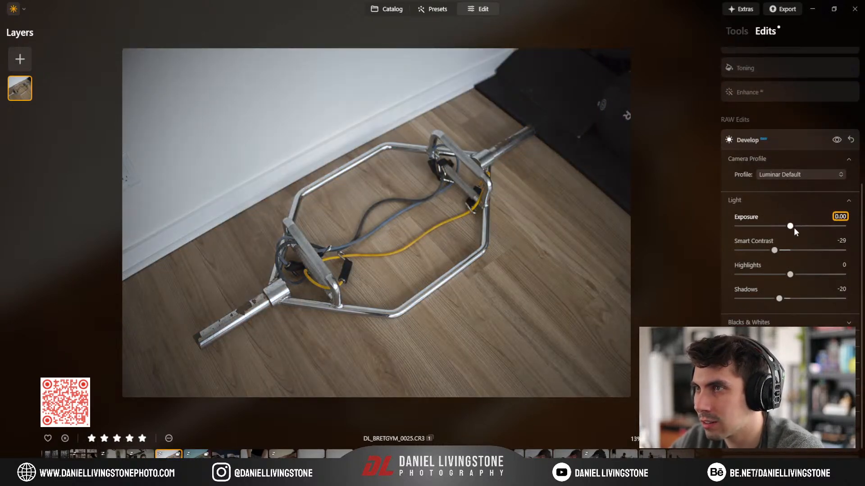
{"action": "left_click", "coordinate": [781, 142]}
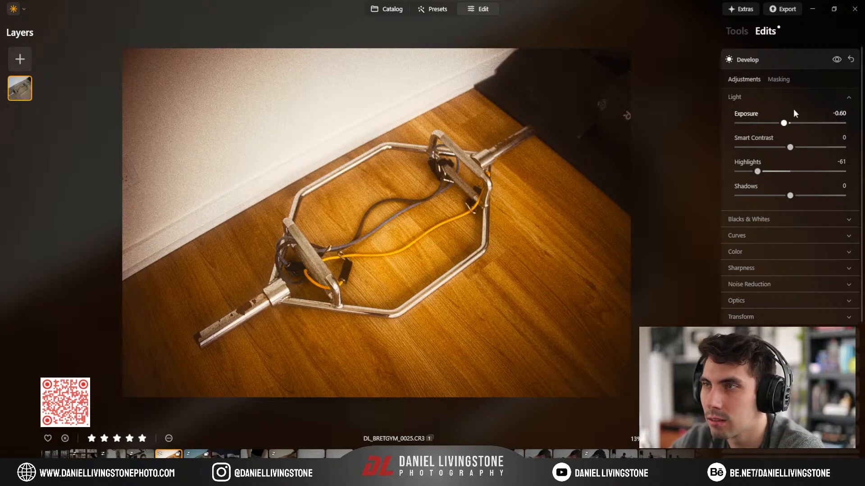
{"action": "left_click", "coordinate": [782, 56]}
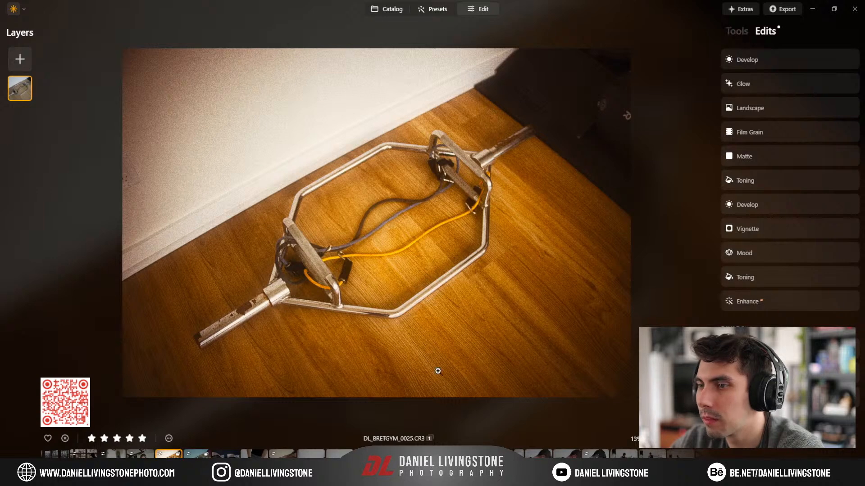
Step: Switch to the photo DL_BRETGYM_0022.CR3 and set the Golden Hour of its Landscape edit to 49
{"action": "key", "text": "Right"}
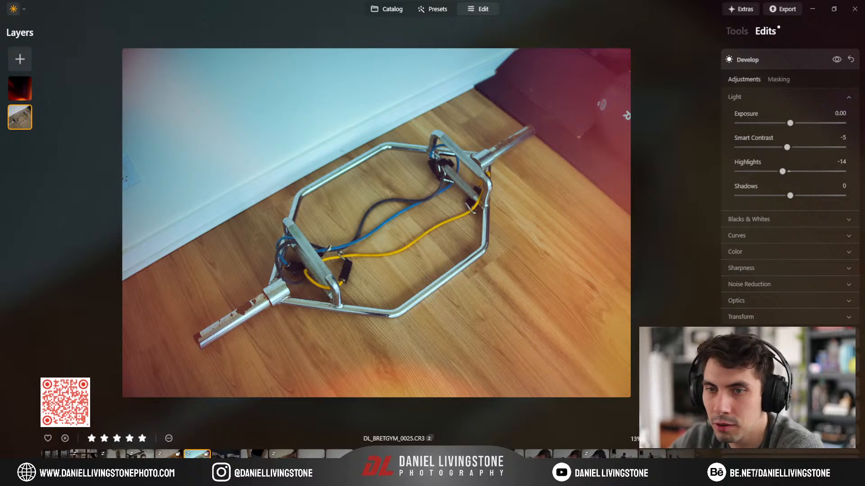
{"action": "key", "text": "Left"}
{"action": "key", "text": "Left"}
{"action": "key", "text": "Left"}
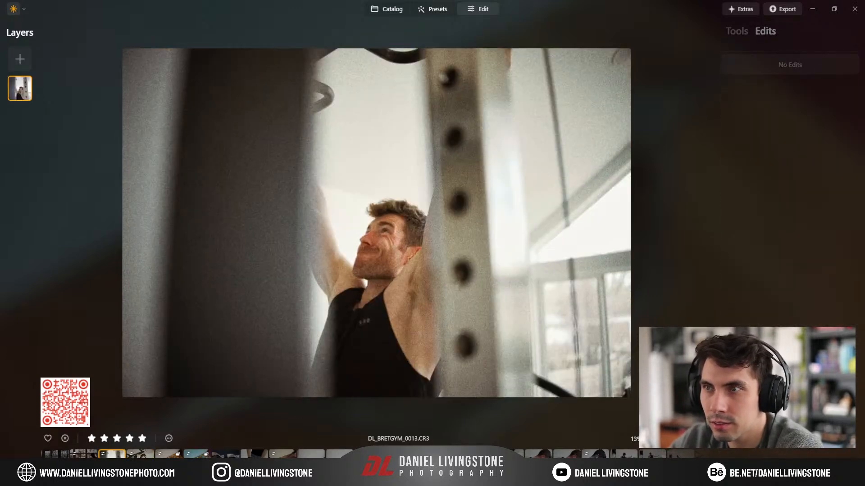
{"action": "key", "text": "Right"}
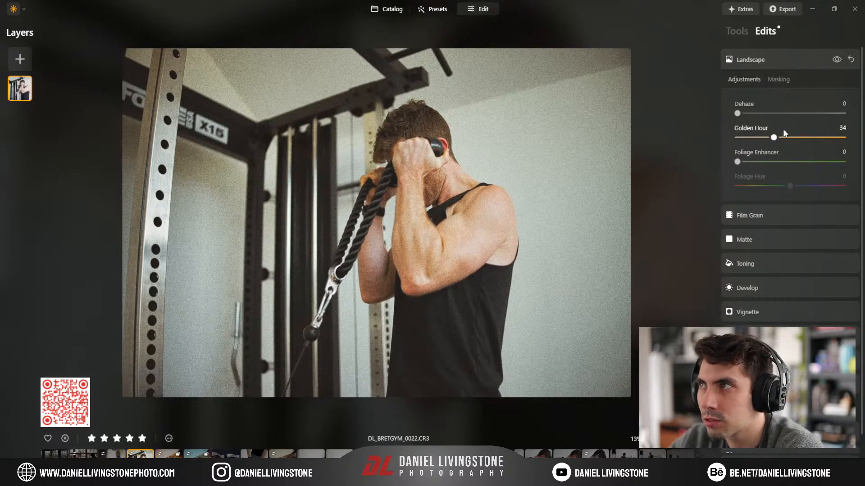
{"action": "left_click_drag", "start_coordinate": [773, 139], "coordinate": [819, 137]}
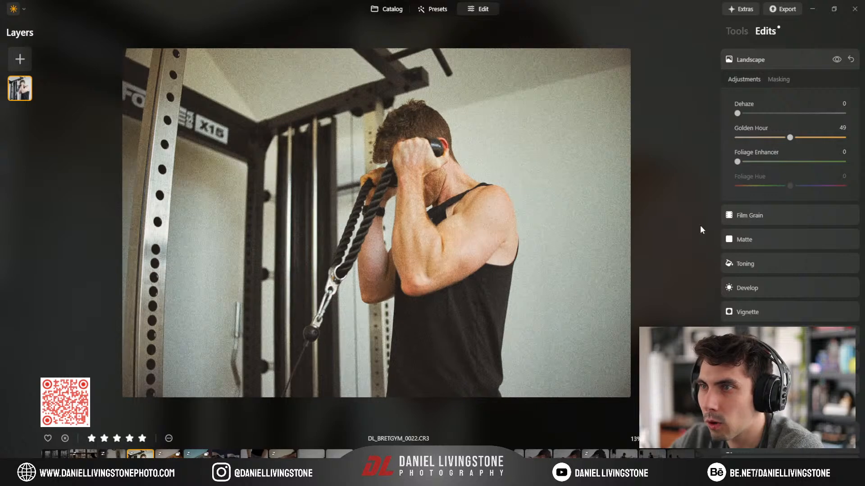
Step: Lower the highlights Saturation of the upper Toning edit to 15 and collapse the open edits
{"action": "left_click", "coordinate": [783, 266]}
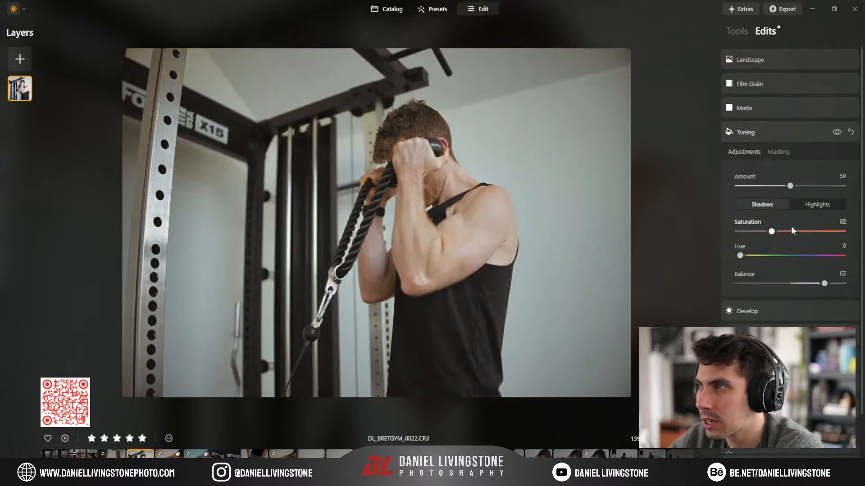
{"action": "left_click", "coordinate": [806, 205]}
{"action": "scroll", "coordinate": [805, 208], "scroll_direction": "down", "scroll_amount": 1}
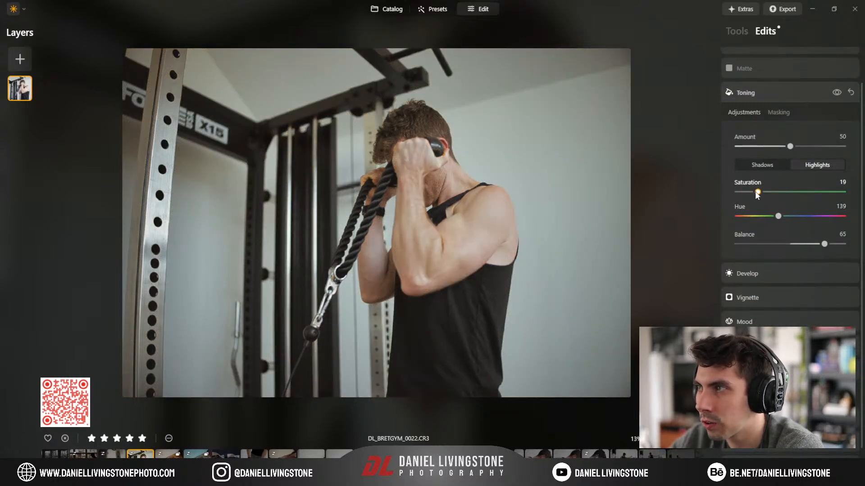
{"action": "left_click_drag", "start_coordinate": [742, 194], "coordinate": [754, 194]}
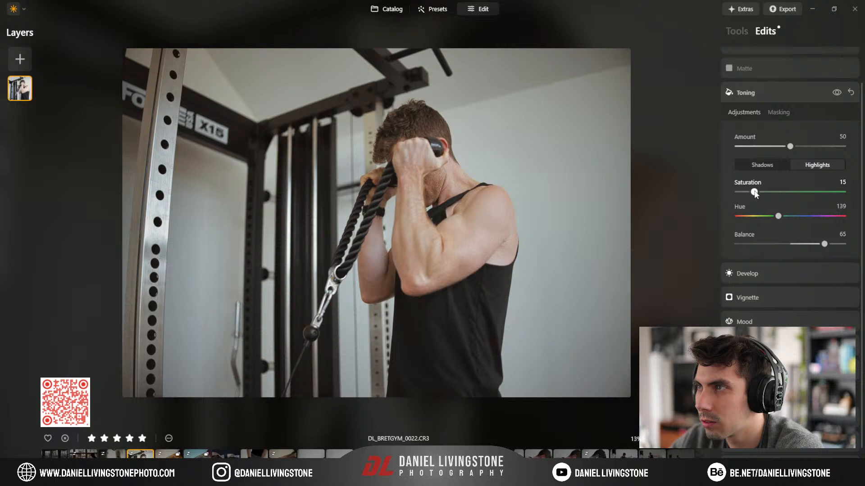
{"action": "left_click", "coordinate": [758, 92]}
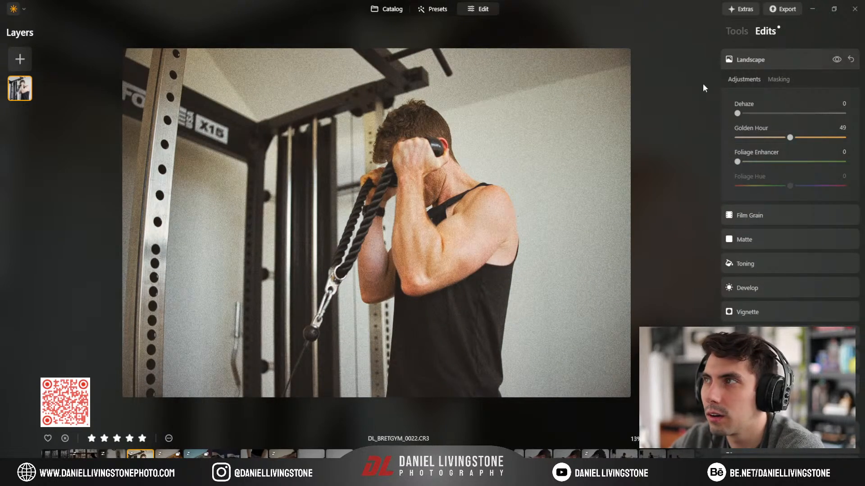
{"action": "left_click", "coordinate": [743, 63]}
Step: Browse the neighbouring gym photos and settle on DL_BRETGYM_0058.CR3 as the next one to edit
{"action": "left_click", "coordinate": [112, 456]}
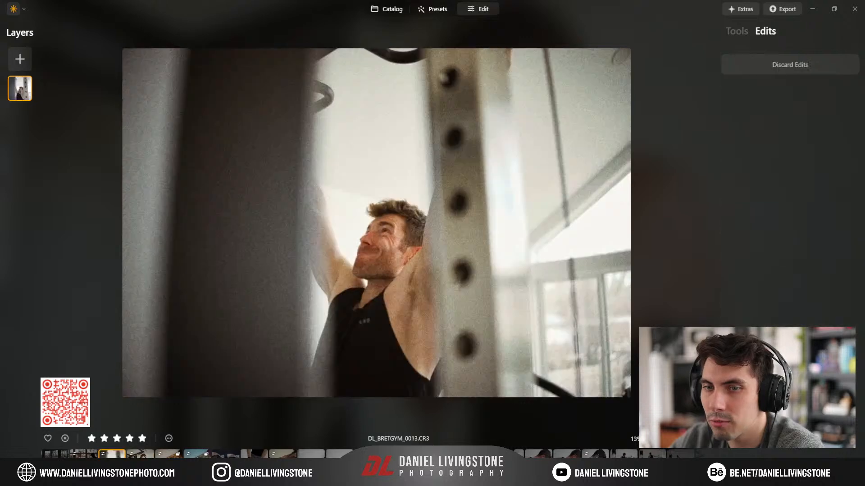
{"action": "left_click", "coordinate": [140, 455]}
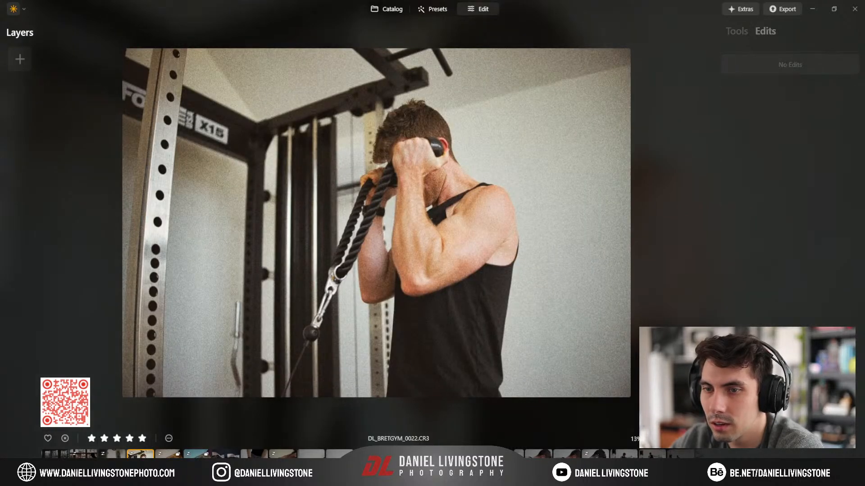
{"action": "left_click", "coordinate": [225, 455]}
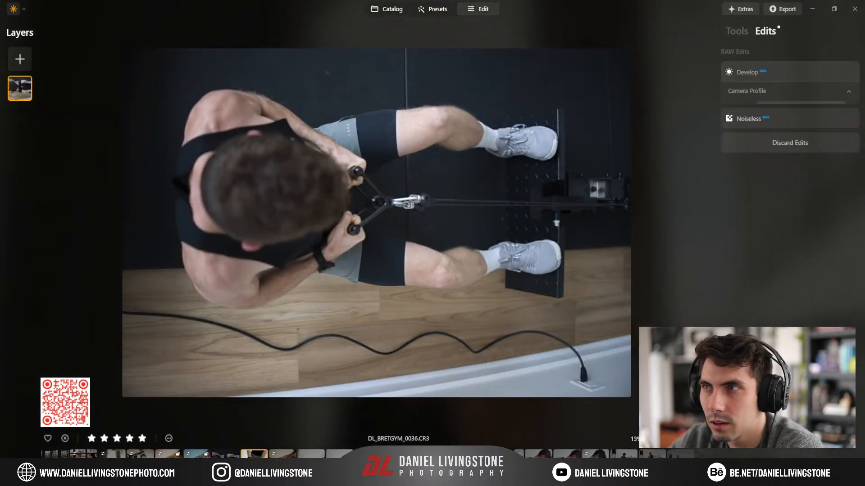
{"action": "left_click", "coordinate": [254, 455]}
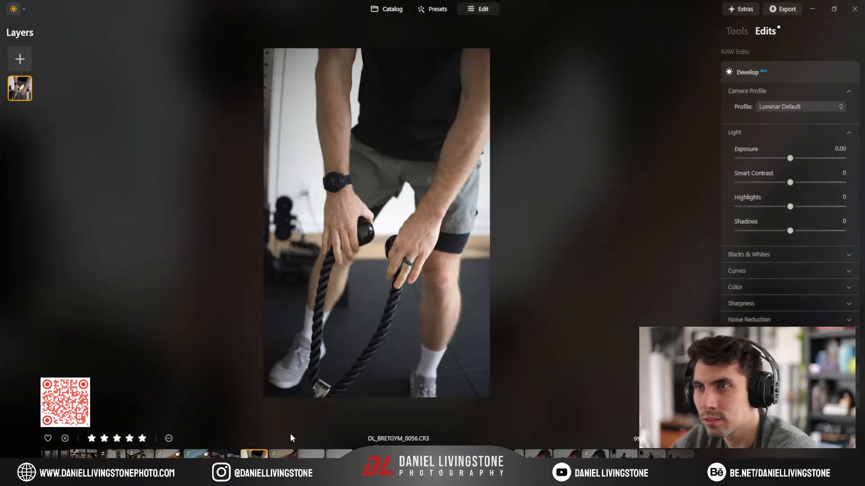
{"action": "key", "text": "Left"}
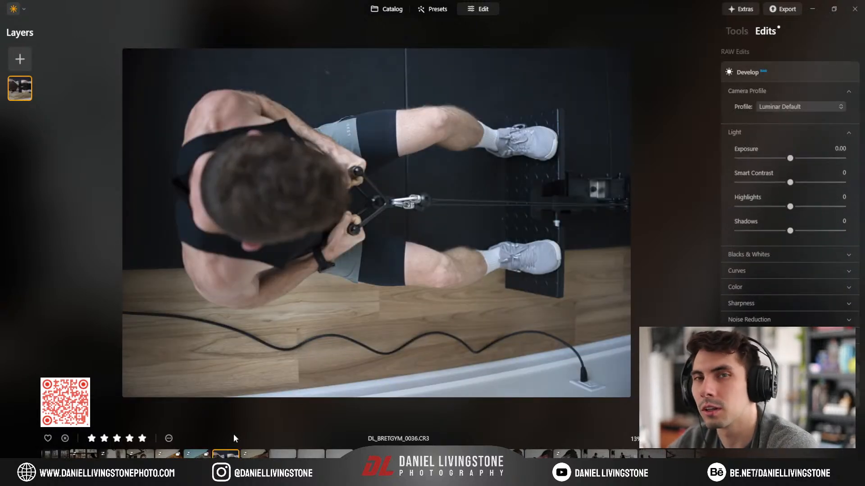
{"action": "key", "text": "Right"}
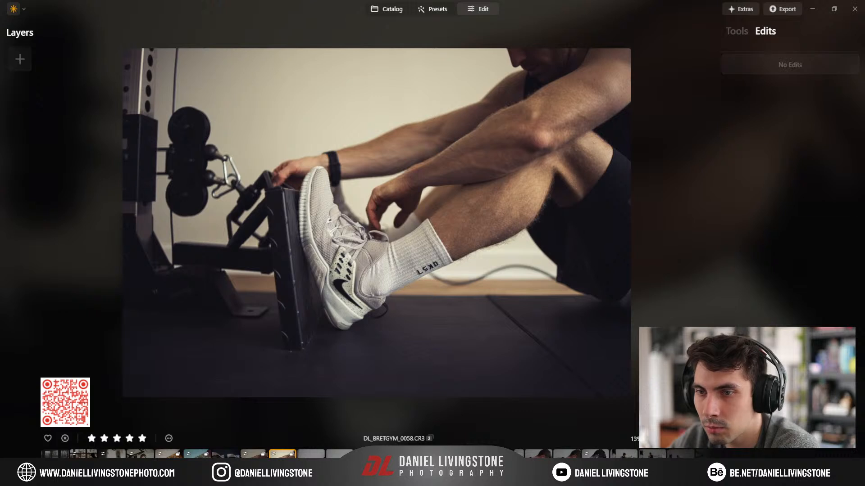
Step: Apply the saved preset Filmic - Warm to DL_BRETGYM_0058.CR3 and return to editing
{"action": "left_click", "coordinate": [433, 9]}
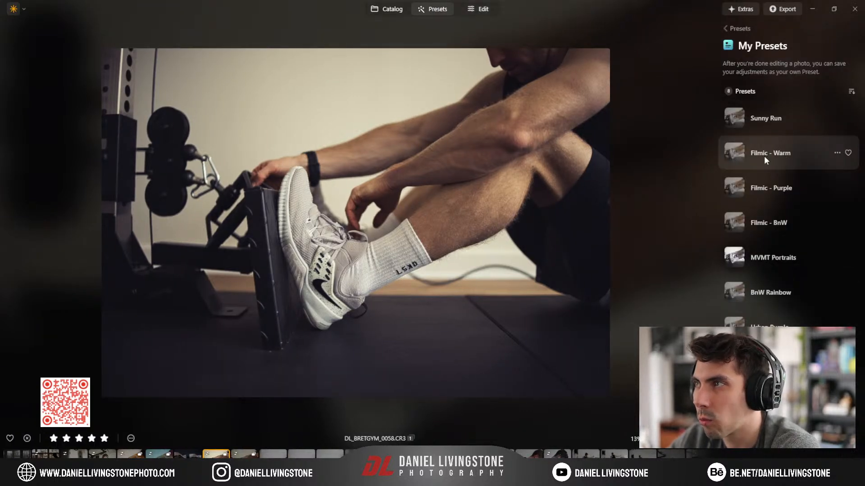
{"action": "left_click", "coordinate": [772, 153]}
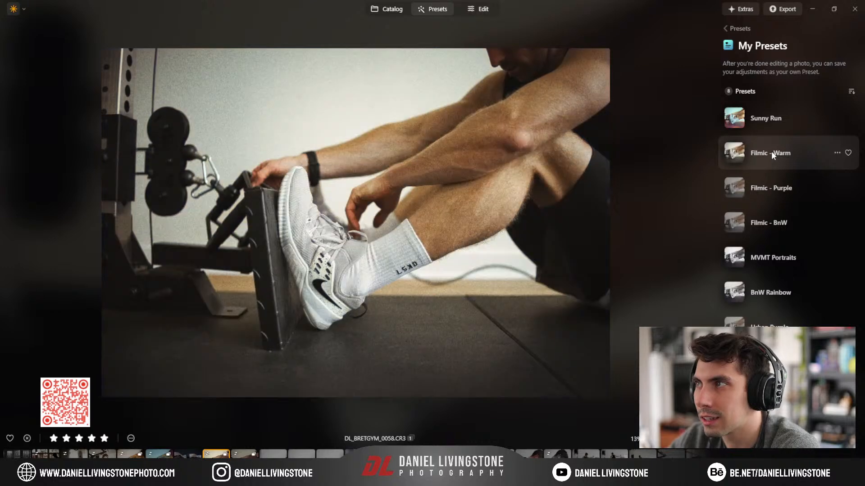
{"action": "left_click", "coordinate": [483, 8]}
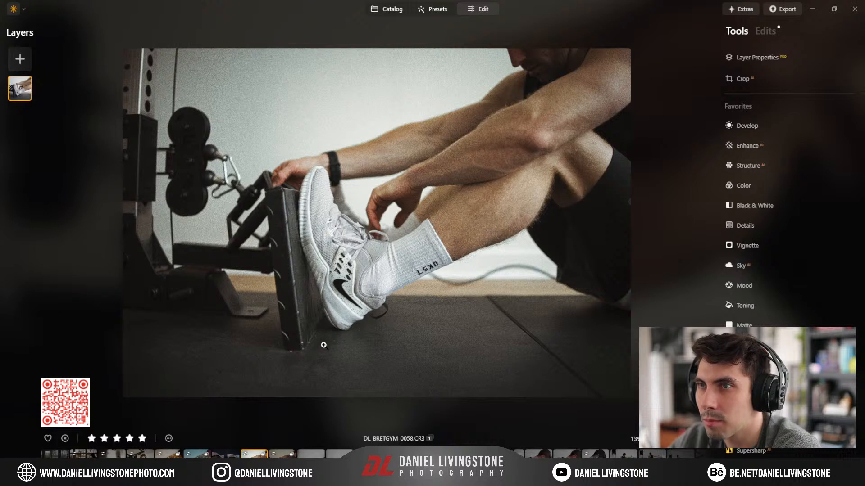
Step: Set the Golden Hour of the preset's Landscape edit to 98
{"action": "left_click", "coordinate": [767, 32]}
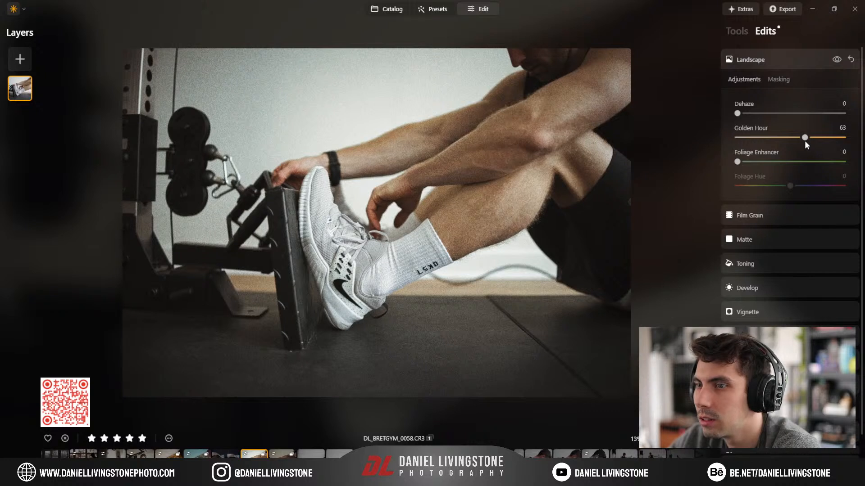
{"action": "left_click_drag", "start_coordinate": [804, 138], "coordinate": [841, 137]}
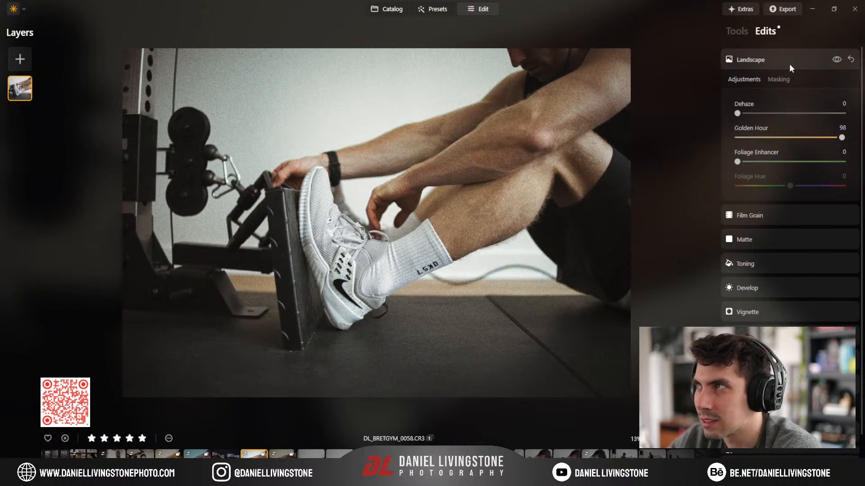
{"action": "left_click", "coordinate": [789, 63]}
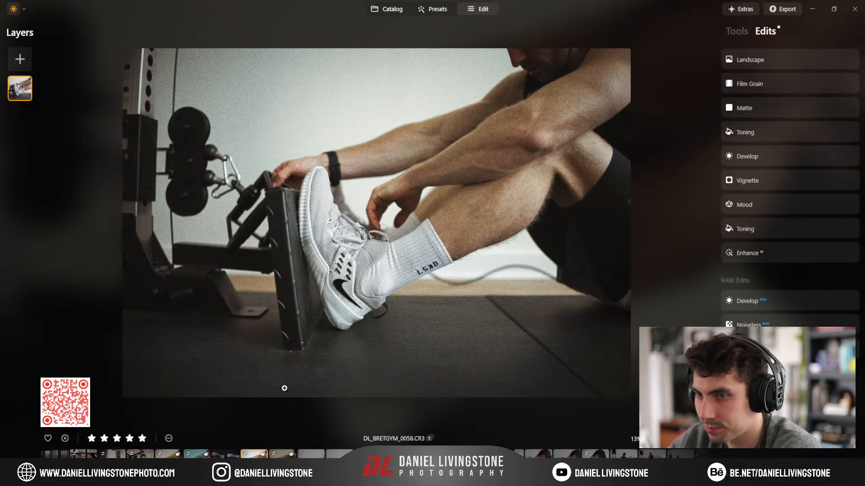
Step: Reset the Landscape edit on DL_BRETGYM_0058.CR3 and go back to the editing tools
{"action": "left_click", "coordinate": [785, 66]}
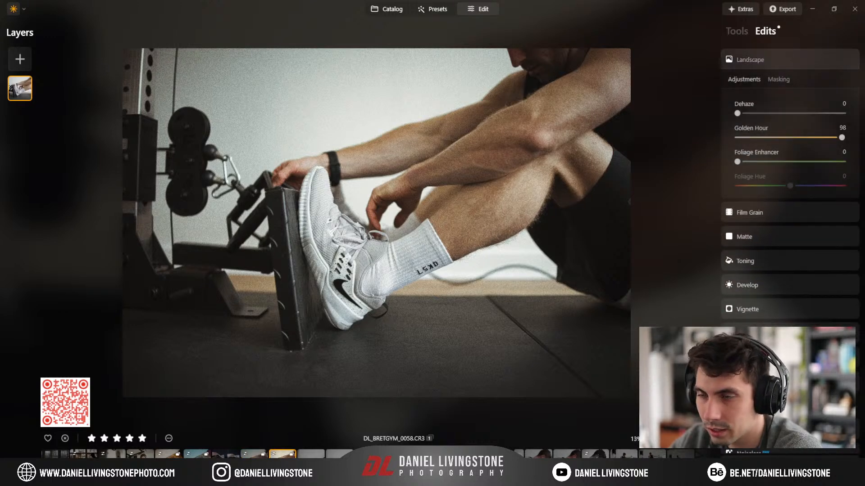
{"action": "key", "text": "Left"}
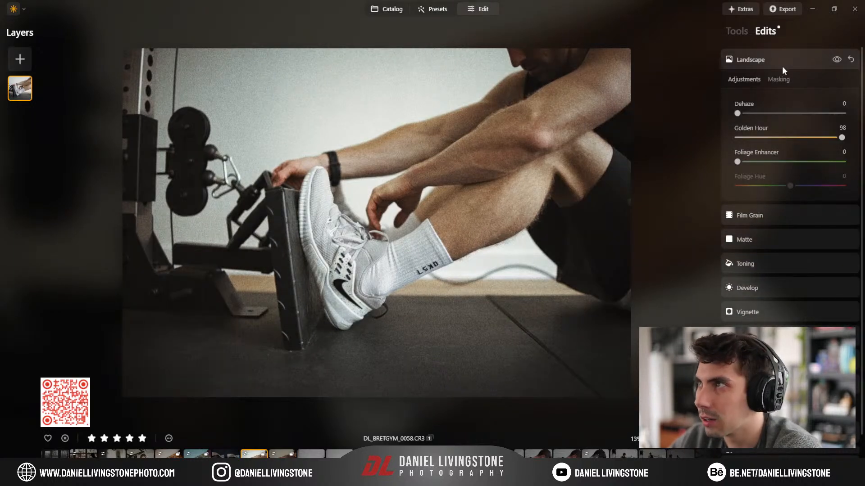
{"action": "left_click", "coordinate": [851, 59]}
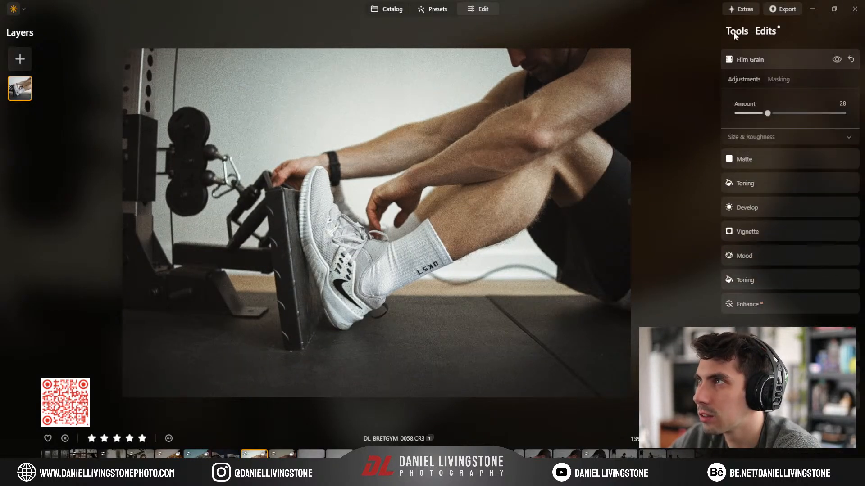
{"action": "left_click", "coordinate": [726, 31]}
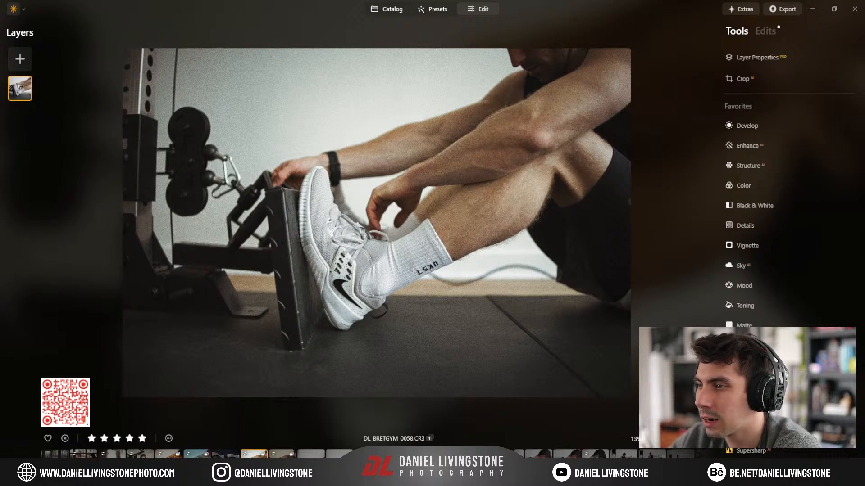
Step: Compare DL_BRETGYM_0058.CR3 before and after its edits in the split view, moving the divider across the weight rack
{"action": "key", "text": "backslash"}
{"action": "mouse_move", "coordinate": [169, 223]}
{"action": "left_mouse_down"}
{"action": "mouse_move", "coordinate": [583, 223]}
{"action": "mouse_move", "coordinate": [167, 211]}
{"action": "left_mouse_up"}
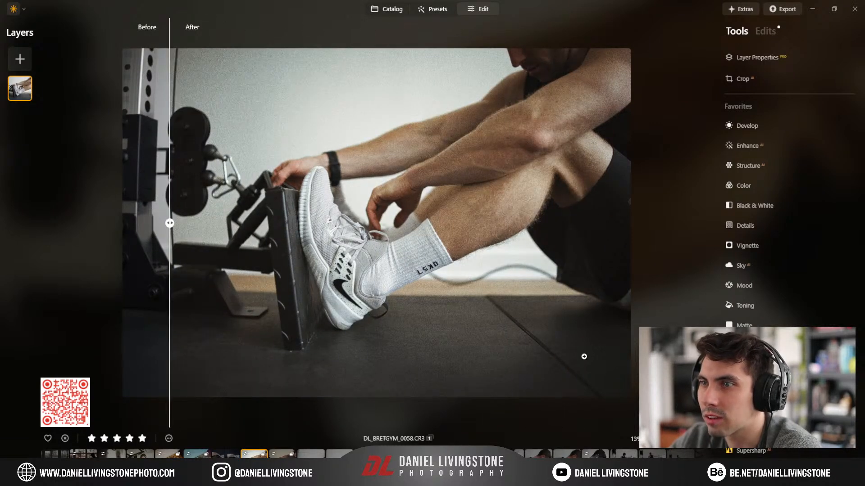
{"action": "key", "text": "backslash"}
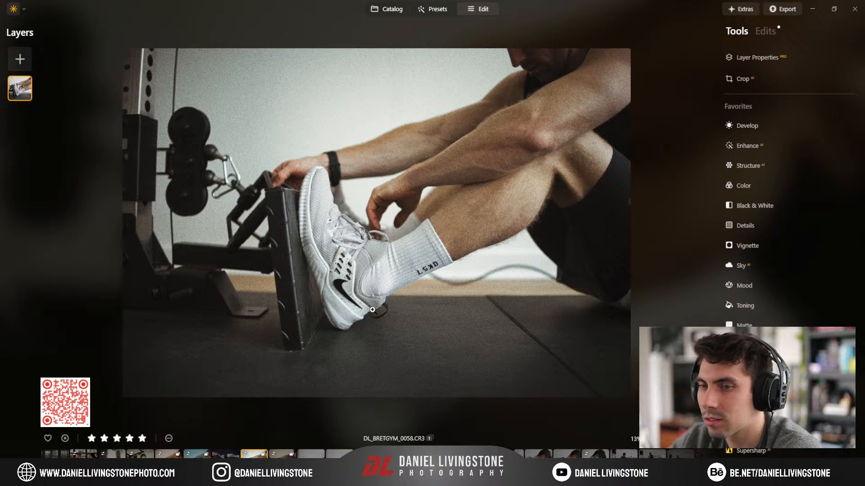
Step: Delete the Landscape edit from the edits of DL_BRETGYM_0058.CR3
{"action": "scroll", "coordinate": [745, 76], "scroll_direction": "down", "scroll_amount": 10}
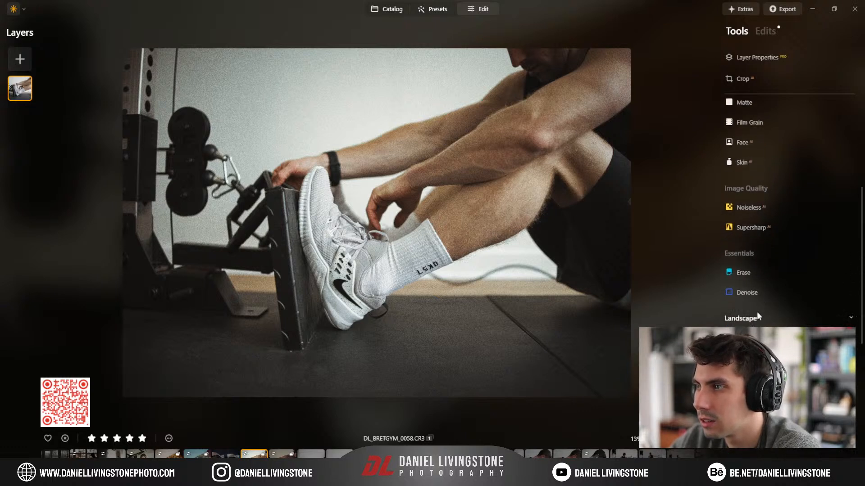
{"action": "scroll", "coordinate": [788, 325], "scroll_direction": "down", "scroll_amount": 1}
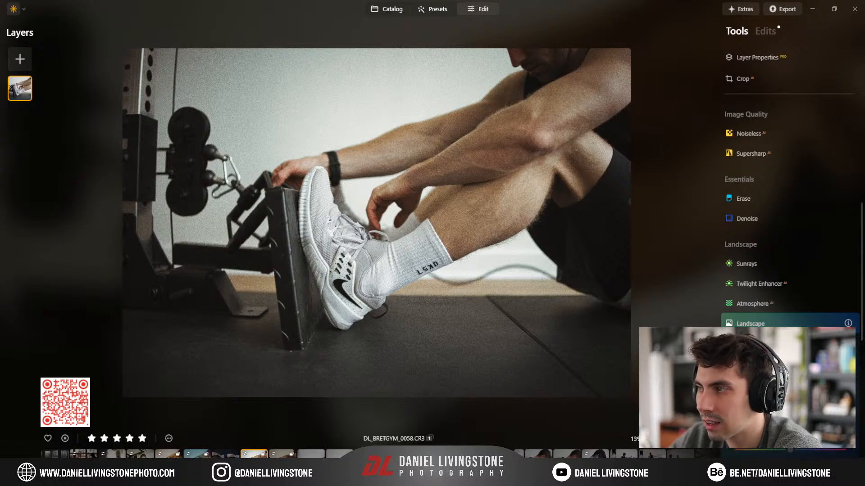
{"action": "left_click", "coordinate": [791, 323]}
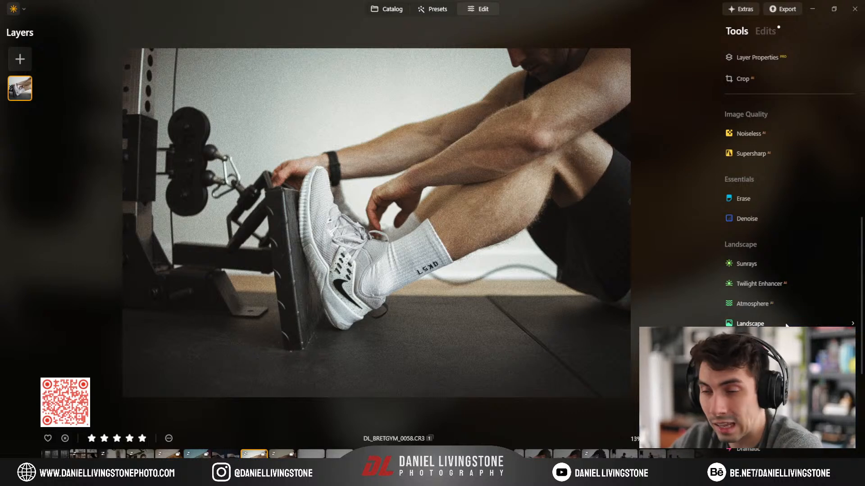
{"action": "left_click", "coordinate": [765, 30]}
{"action": "left_click", "coordinate": [768, 58]}
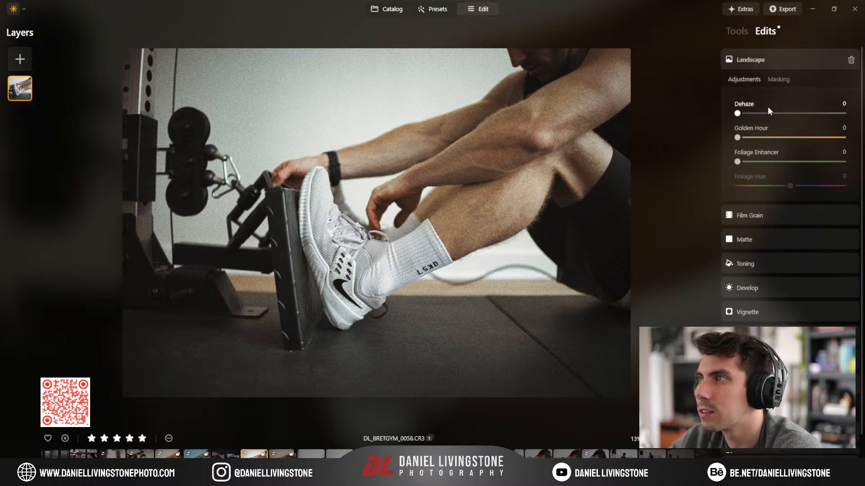
{"action": "left_click", "coordinate": [850, 60]}
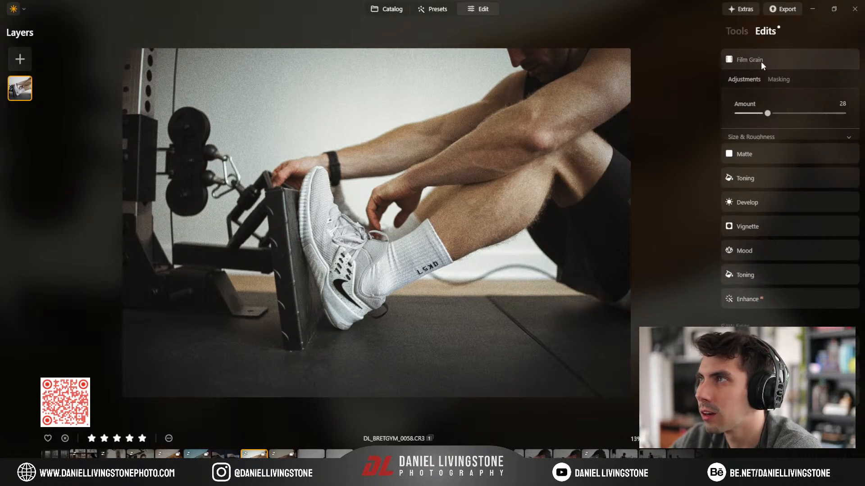
Step: Shift the highlights hue of the Toning edit between Matte and Develop towards a warmer tone
{"action": "left_click", "coordinate": [761, 61]}
{"action": "left_click", "coordinate": [739, 31]}
{"action": "left_click", "coordinate": [774, 31]}
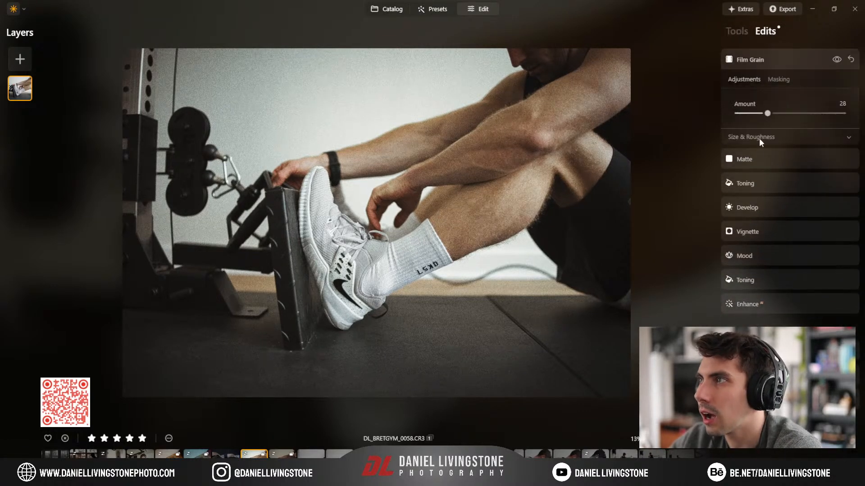
{"action": "left_click", "coordinate": [761, 183]}
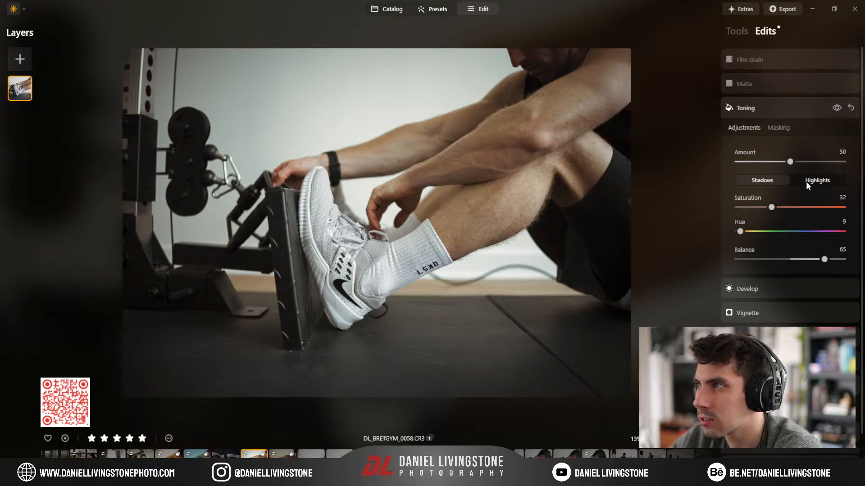
{"action": "scroll", "coordinate": [793, 198], "scroll_direction": "down", "scroll_amount": 1}
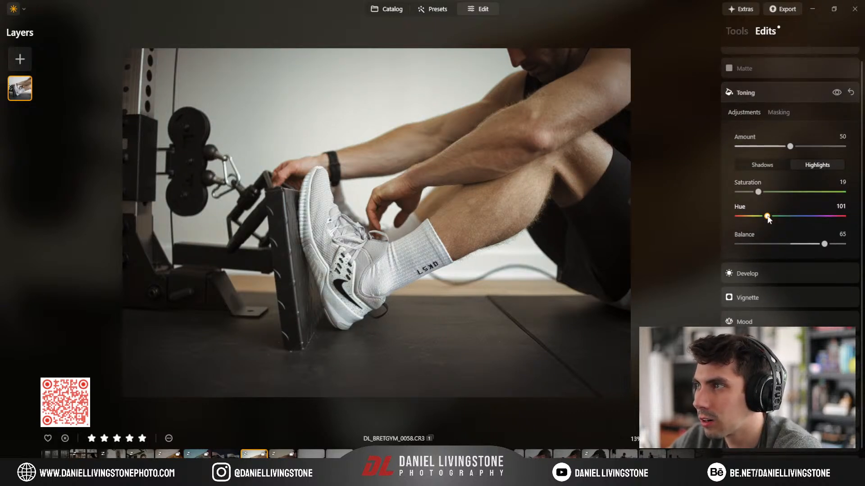
{"action": "left_click_drag", "start_coordinate": [767, 216], "coordinate": [761, 217]}
{"action": "left_click", "coordinate": [790, 87]}
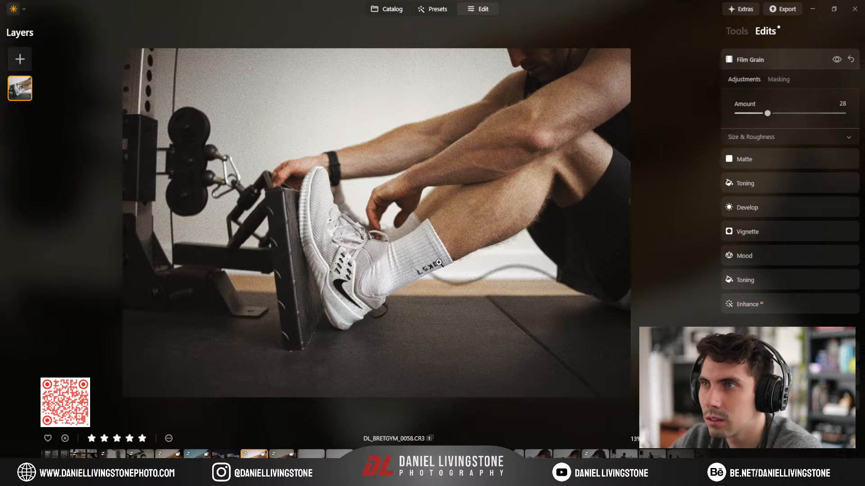
Step: Preview the photo without and with the Vignette edit, and choose the white shoe as the vignette's subject
{"action": "left_click", "coordinate": [816, 238]}
{"action": "left_click", "coordinate": [837, 156]}
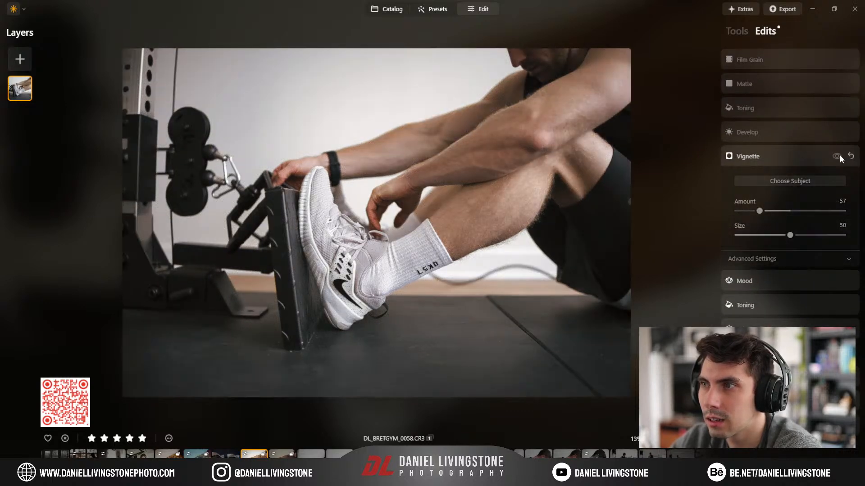
{"action": "left_click", "coordinate": [836, 156]}
{"action": "left_click", "coordinate": [788, 184]}
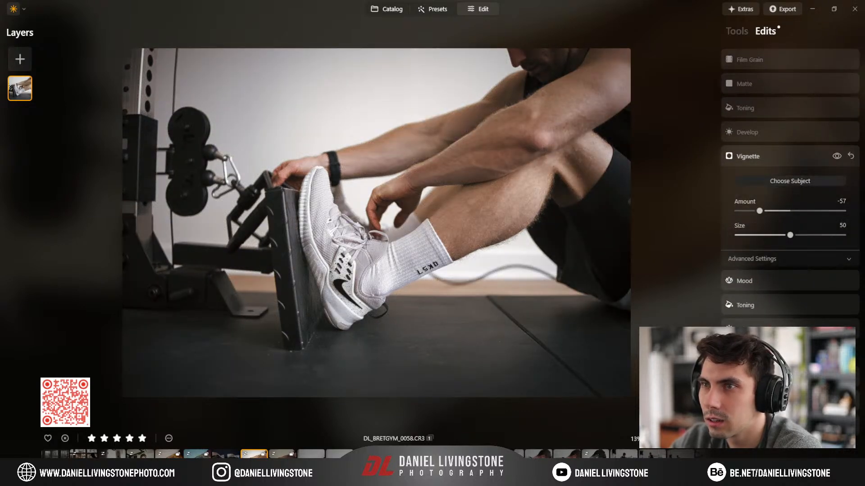
{"action": "left_click", "coordinate": [348, 248]}
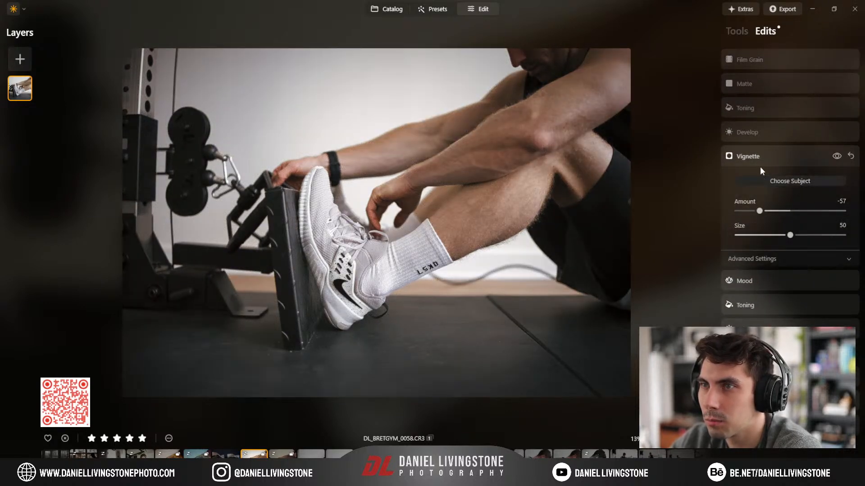
Step: Set the vignette's roundness to -6, feather to 73, size to 68 and amount to -45
{"action": "left_click", "coordinate": [788, 258]}
{"action": "left_click_drag", "start_coordinate": [834, 301], "coordinate": [787, 300]}
{"action": "left_click_drag", "start_coordinate": [823, 325], "coordinate": [828, 325]}
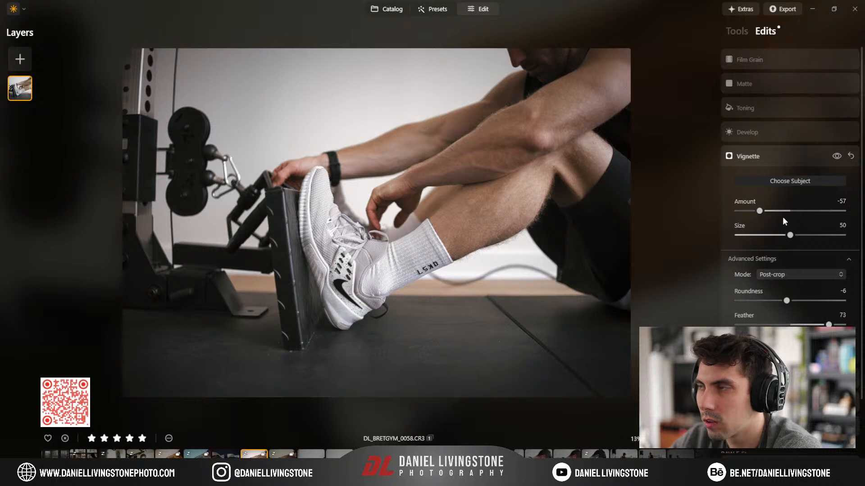
{"action": "left_click_drag", "start_coordinate": [744, 236], "coordinate": [810, 239]}
{"action": "left_click_drag", "start_coordinate": [760, 211], "coordinate": [766, 213]}
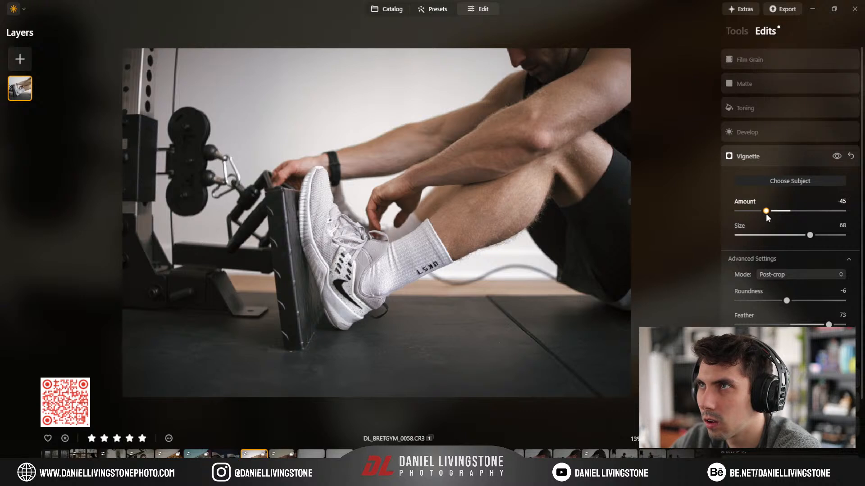
{"action": "left_click", "coordinate": [771, 158]}
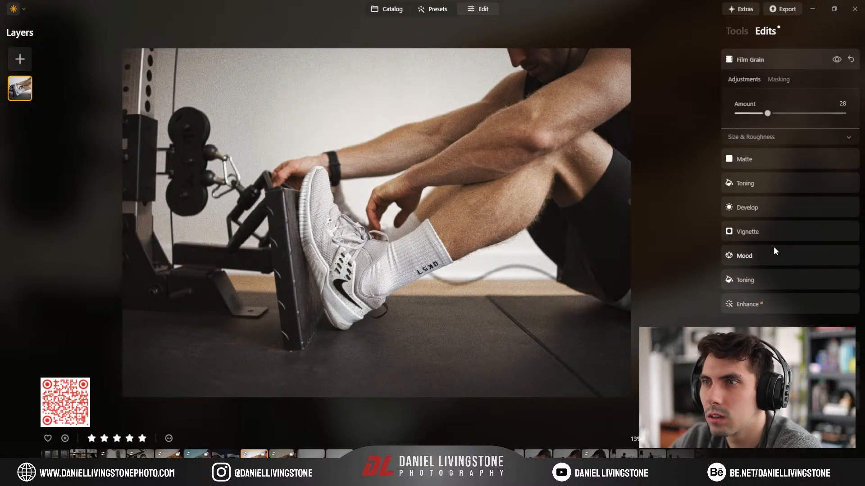
{"action": "left_click", "coordinate": [781, 59]}
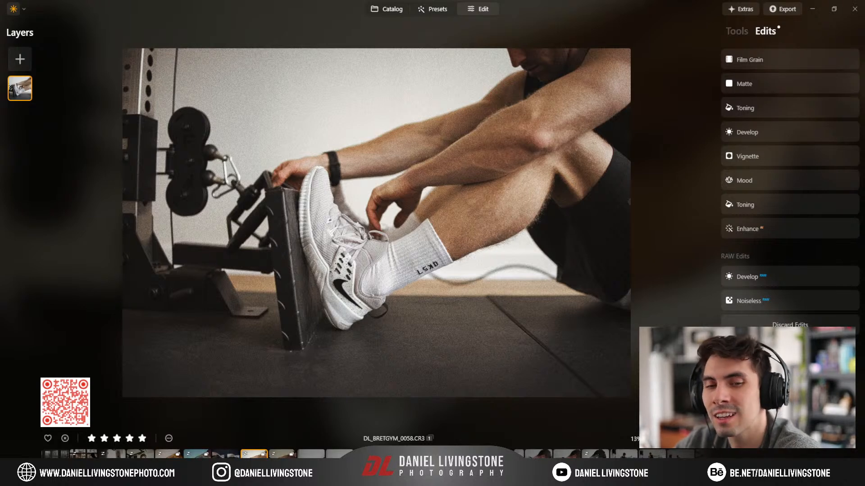
Step: Browse the seated cable row photos DL_BRETGYM_0069.CR3, DL_BRETGYM_0071.CR3 and DL_BRETGYM_0073.CR3 and compare them
{"action": "left_click", "coordinate": [454, 464]}
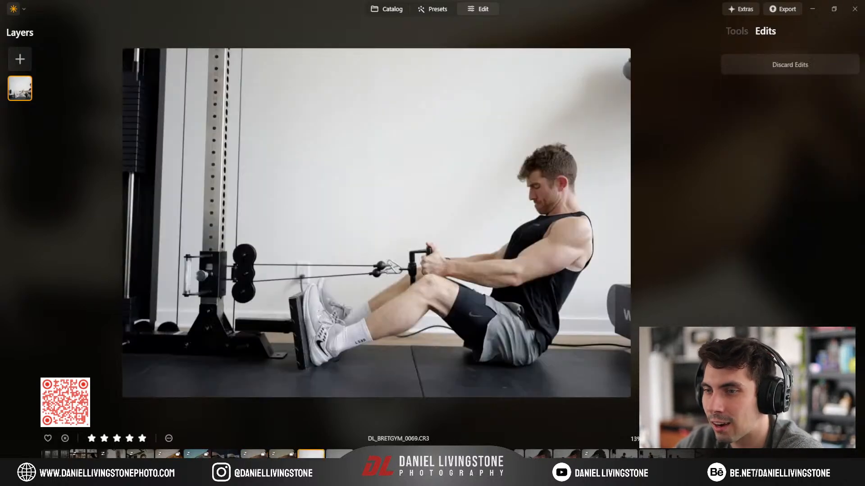
{"action": "left_click", "coordinate": [480, 464]}
{"action": "key", "text": "Left"}
{"action": "key", "text": "Left"}
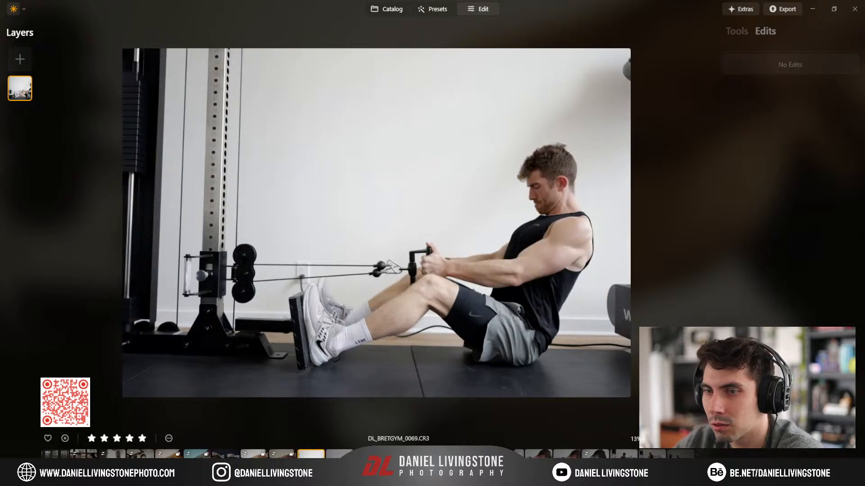
{"action": "key", "text": "Right"}
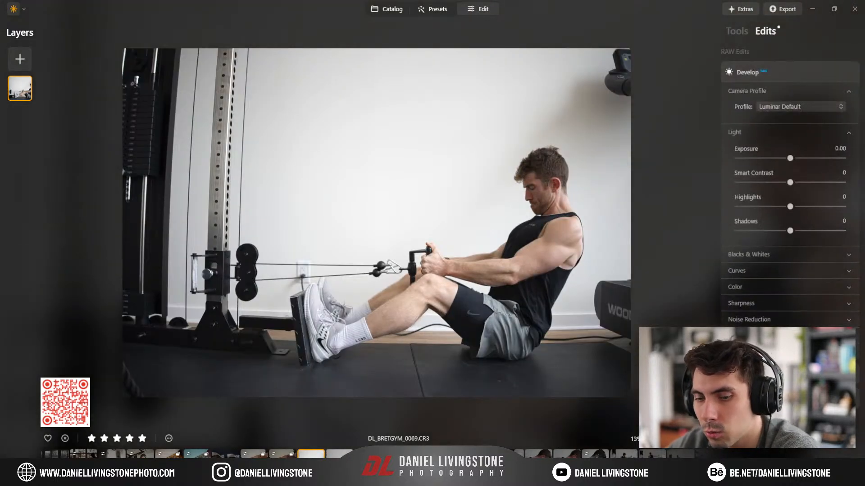
{"action": "key", "text": "Right"}
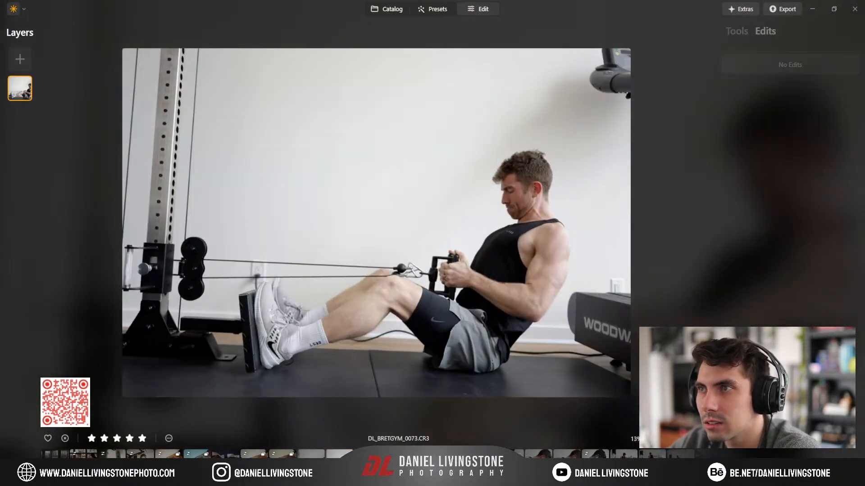
{"action": "key", "text": "Left"}
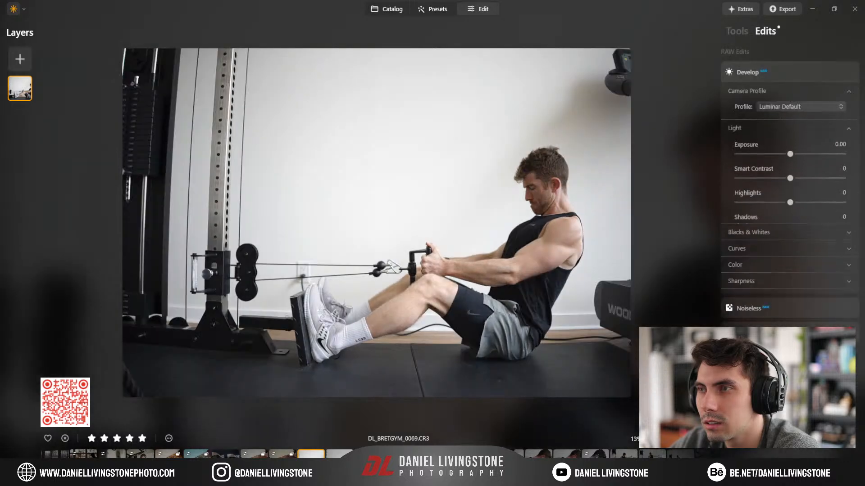
{"action": "key", "text": "Right"}
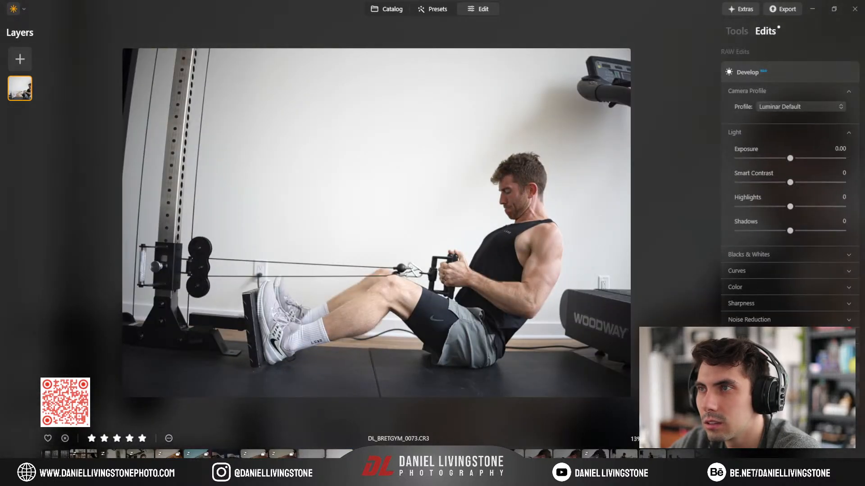
{"action": "key", "text": "Left"}
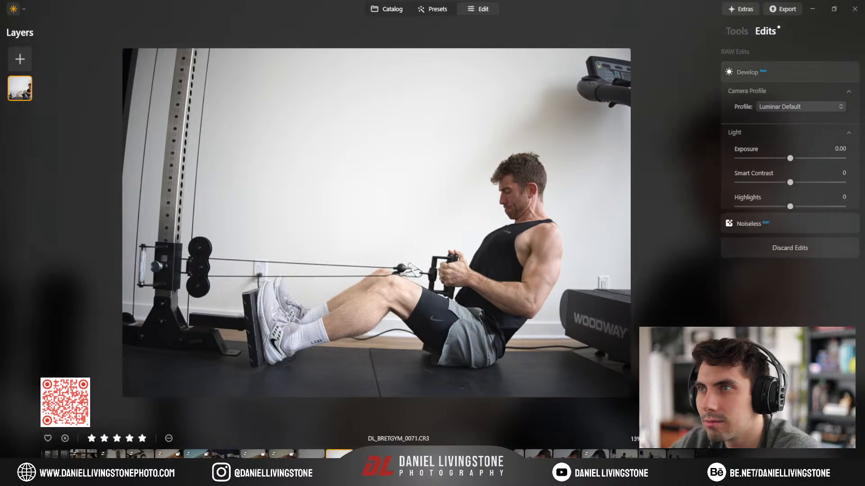
{"action": "key", "text": "Left"}
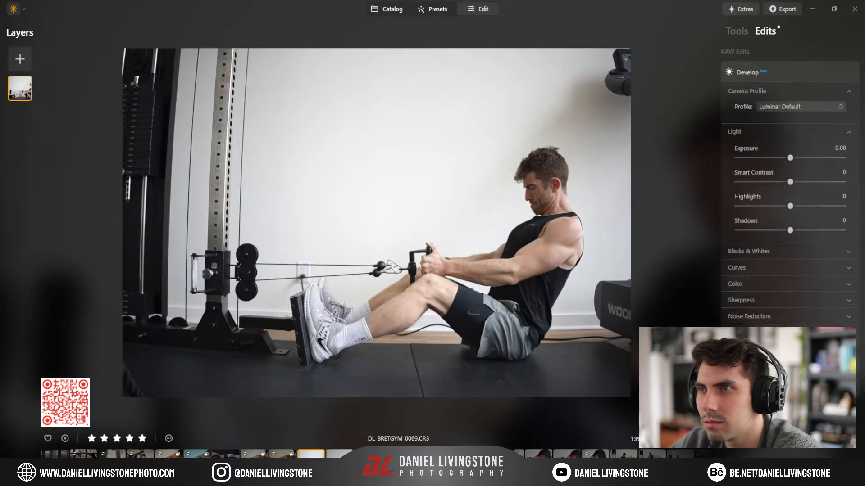
{"action": "key", "text": "Right"}
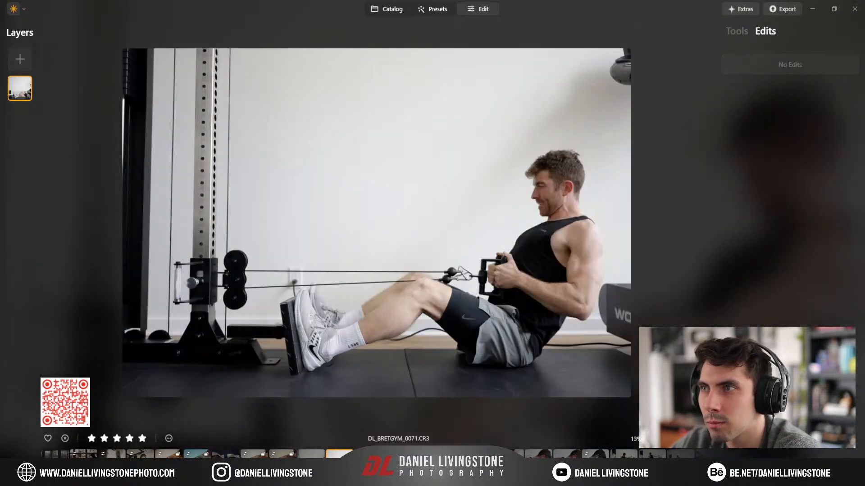
{"action": "key", "text": "Right"}
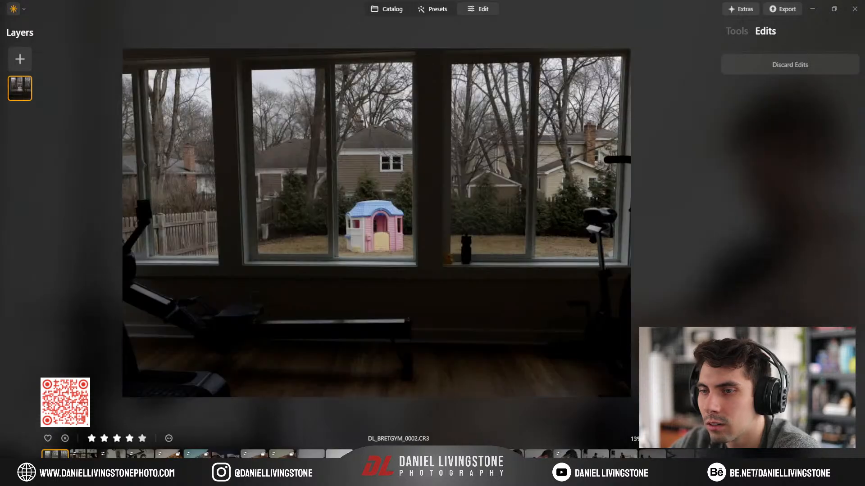
{"action": "key", "text": "Right"}
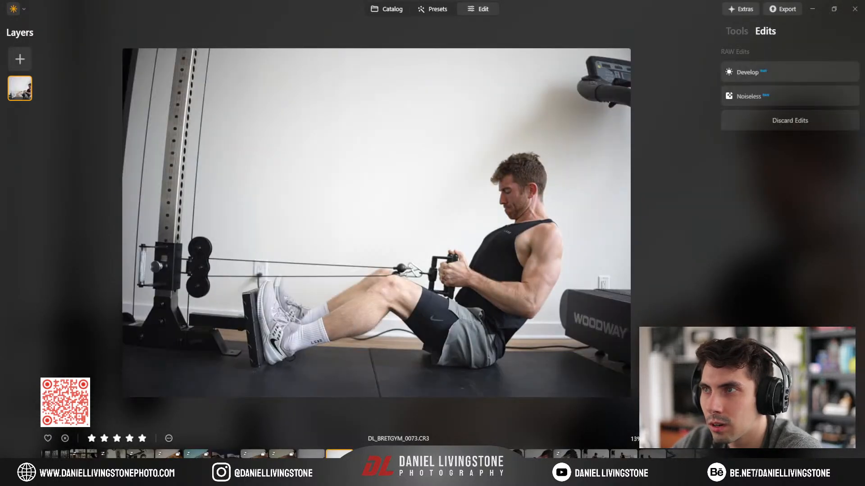
{"action": "key", "text": "Home"}
{"action": "left_click", "coordinate": [311, 454]}
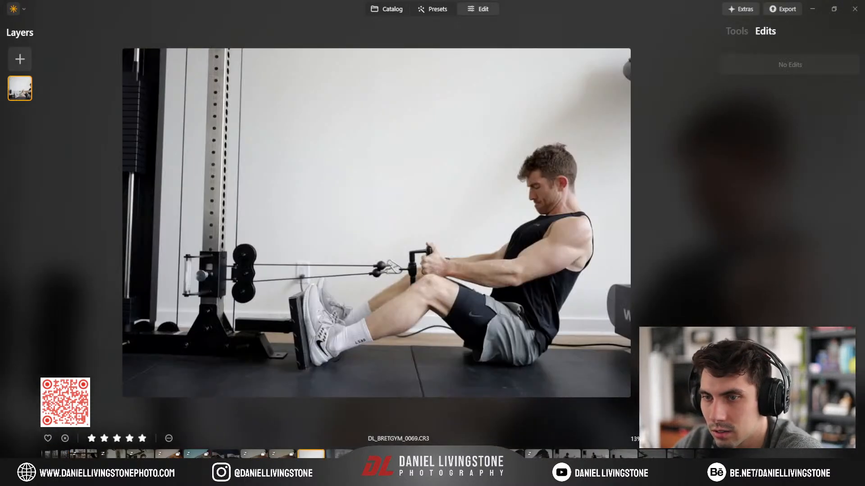
Step: Apply the saved preset Filmic - Warm to DL_BRETGYM_0036.CR3
{"action": "left_click", "coordinate": [226, 454]}
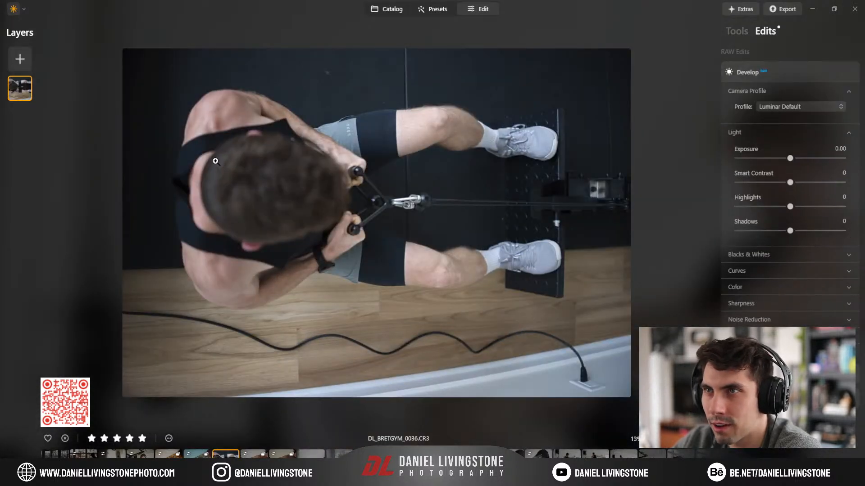
{"action": "left_click", "coordinate": [432, 9]}
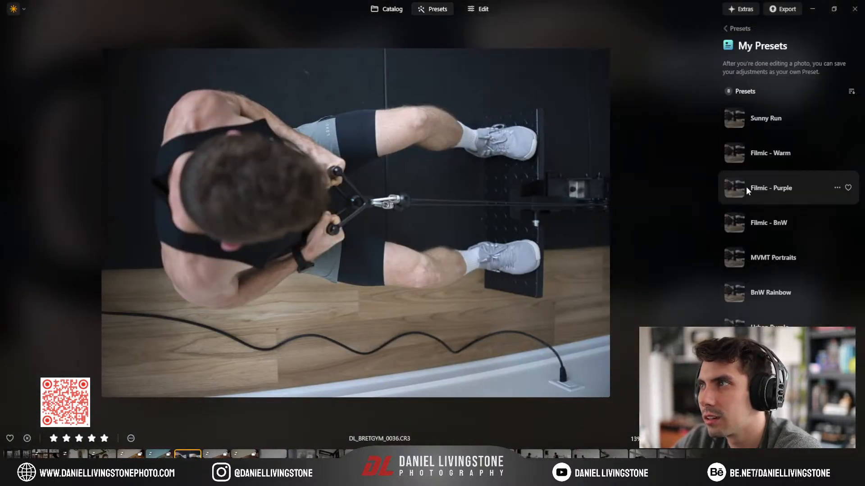
{"action": "left_click", "coordinate": [777, 155]}
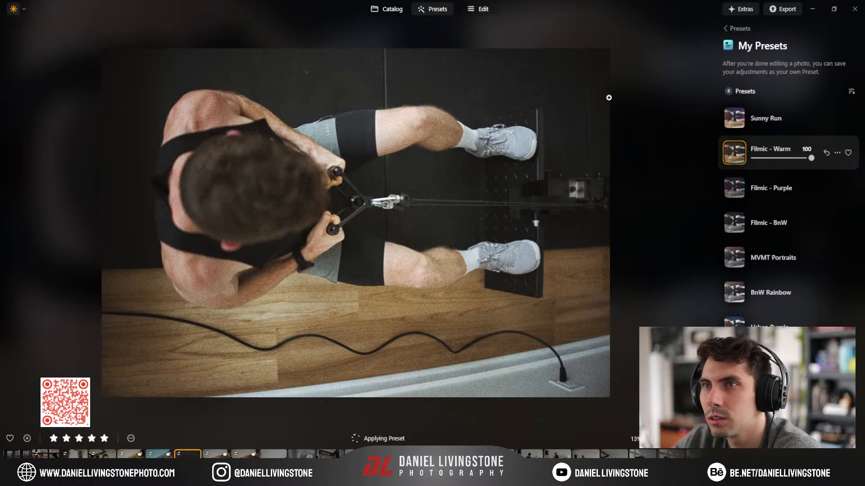
Step: Set the Golden Hour of the Landscape edit on DL_BRETGYM_0036.CR3 to 60 and reopen DL_BRETGYM_0058.CR3
{"action": "left_click", "coordinate": [474, 16]}
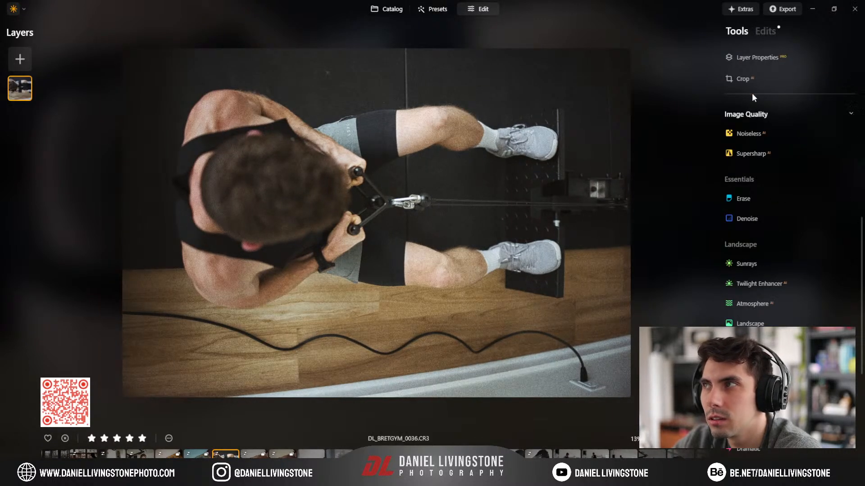
{"action": "left_click", "coordinate": [760, 29]}
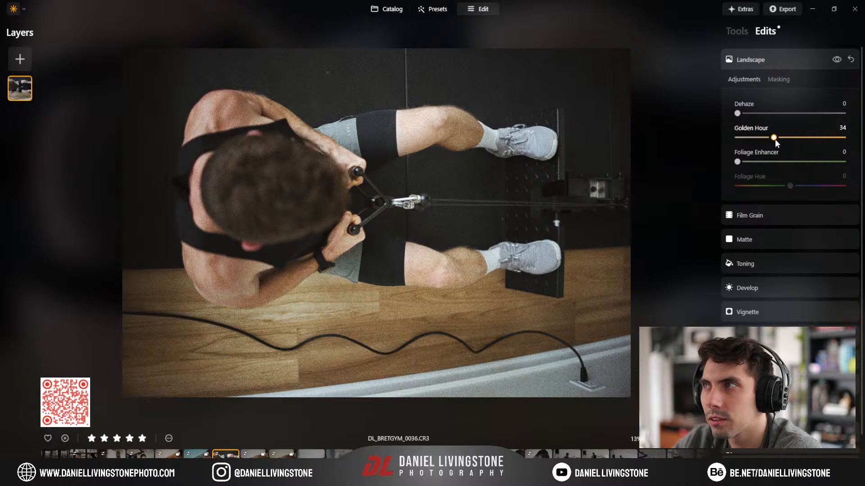
{"action": "left_click_drag", "start_coordinate": [843, 140], "coordinate": [800, 142]}
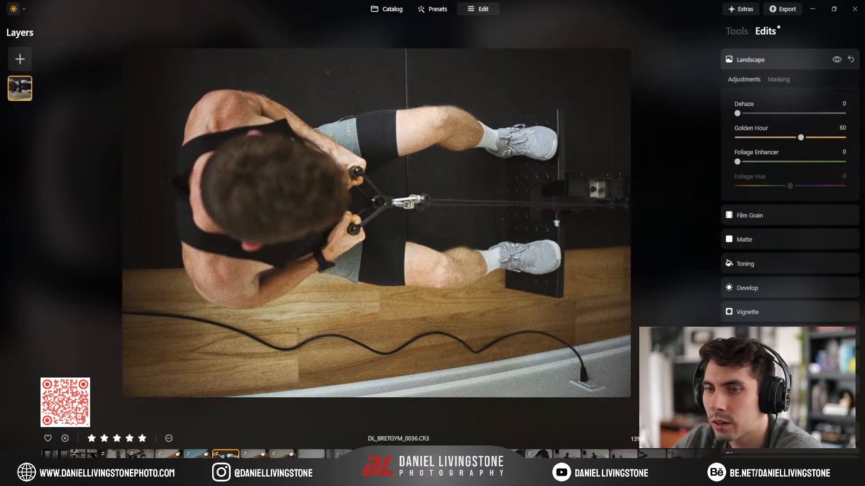
{"action": "left_click", "coordinate": [254, 454]}
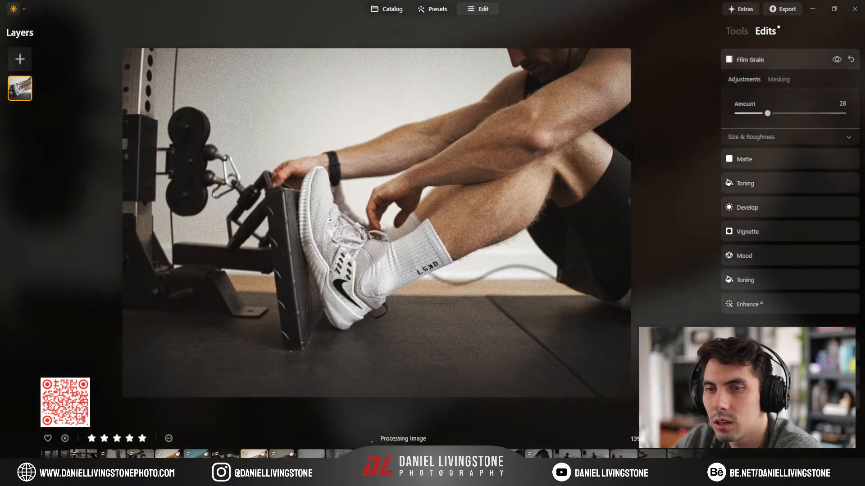
Step: Browse the gym photos and compare the standing cable raise shots DL_BRETGYM_0103.CR3 and DL_BRETGYM_0104.CR3
{"action": "key", "text": "Left"}
{"action": "key", "text": "Left"}
{"action": "key", "text": "Left"}
{"action": "key", "text": "Left"}
{"action": "key", "text": "Left"}
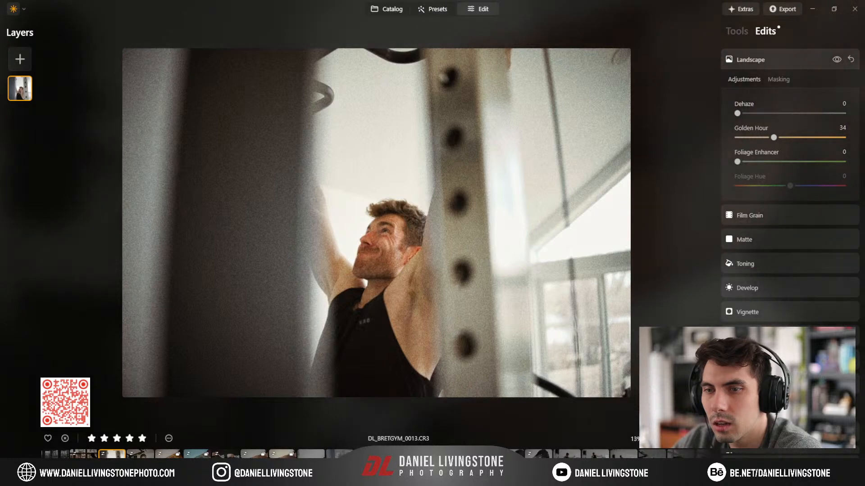
{"action": "left_click", "coordinate": [425, 462]}
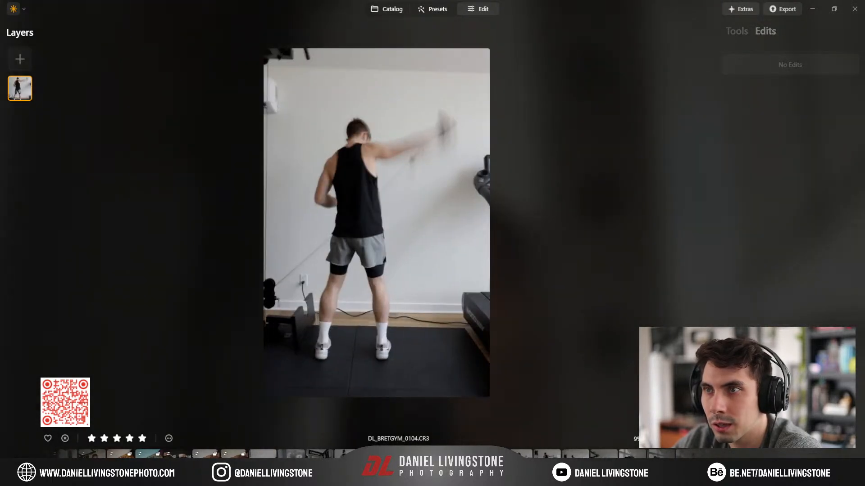
{"action": "key", "text": "Right"}
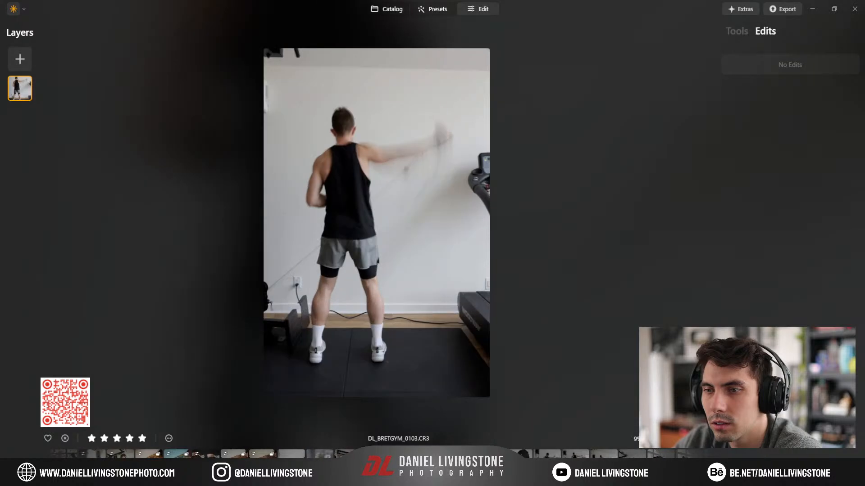
{"action": "key", "text": "Left"}
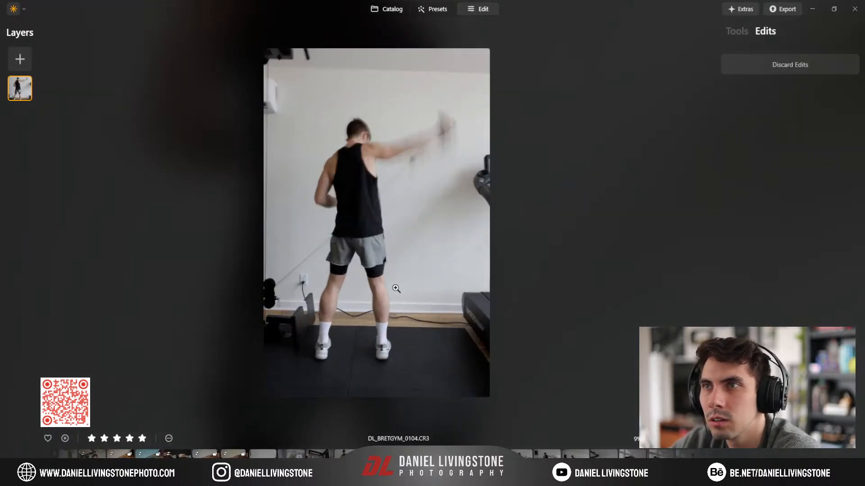
{"action": "key", "text": "Left"}
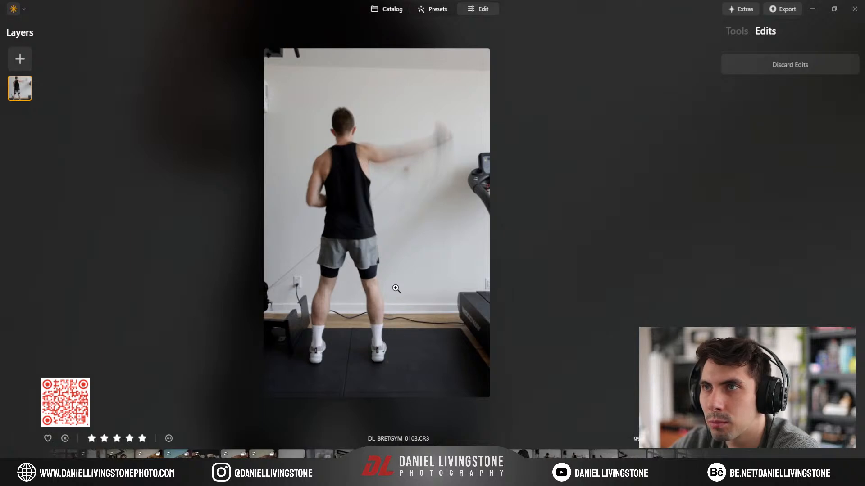
{"action": "key", "text": "Home"}
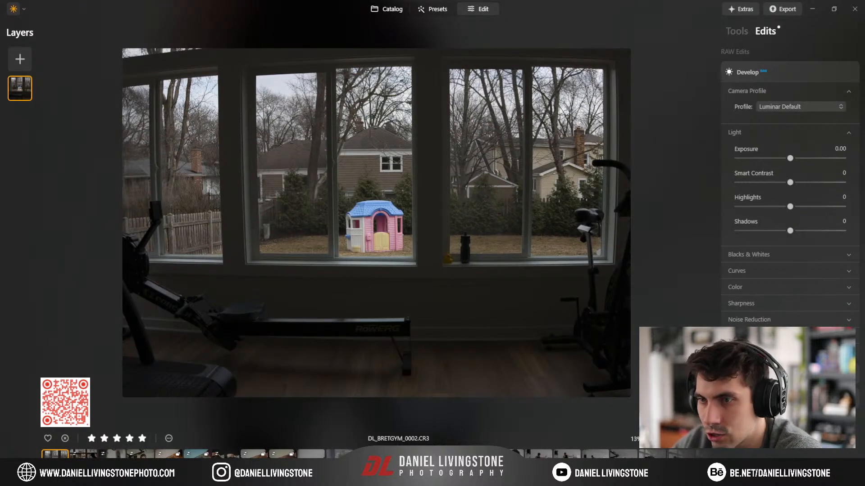
Step: Open DL_BRETGYM_0081.CR3, compare the saved presets Filmic - Purple and Filmic - BnW on it, and apply Filmic - BnW
{"action": "left_click", "coordinate": [396, 464]}
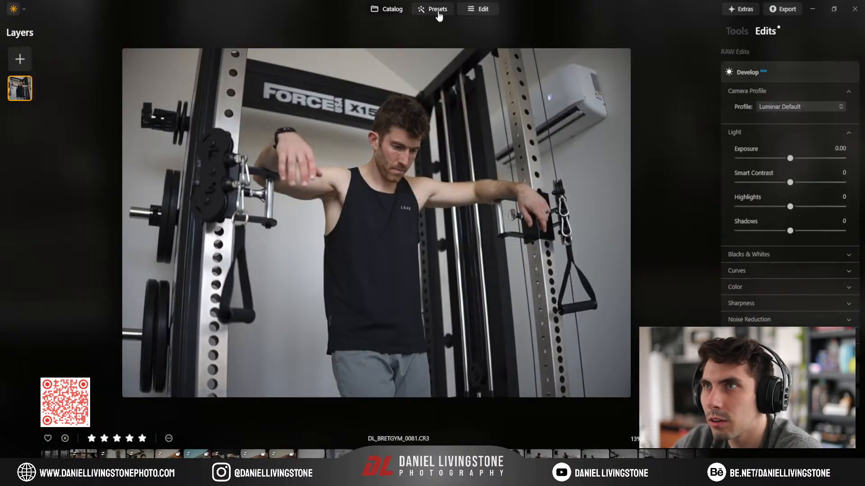
{"action": "left_click", "coordinate": [438, 11]}
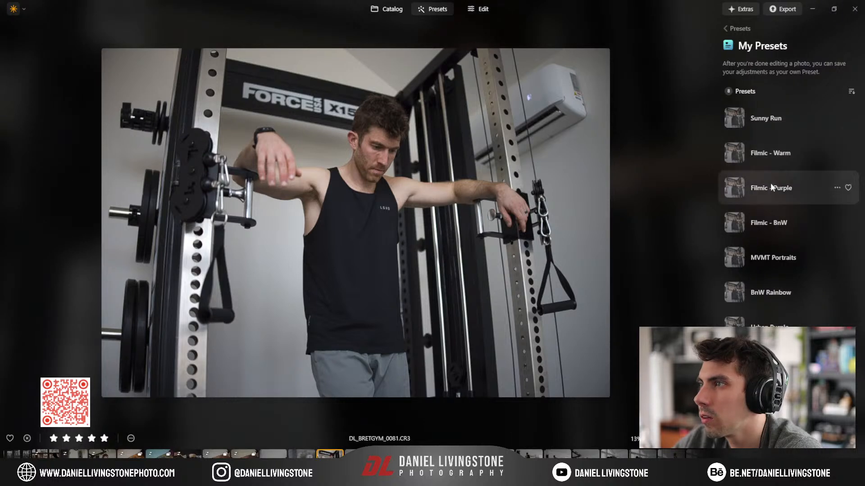
{"action": "left_click", "coordinate": [799, 189]}
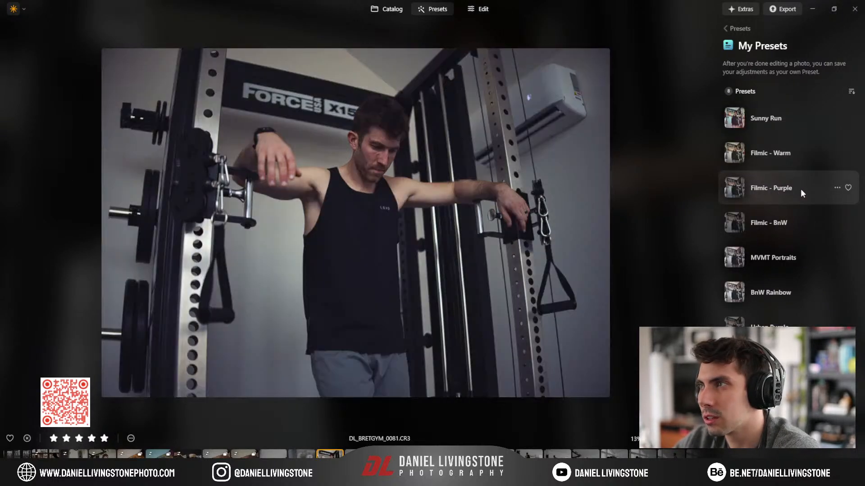
{"action": "left_click", "coordinate": [800, 192]}
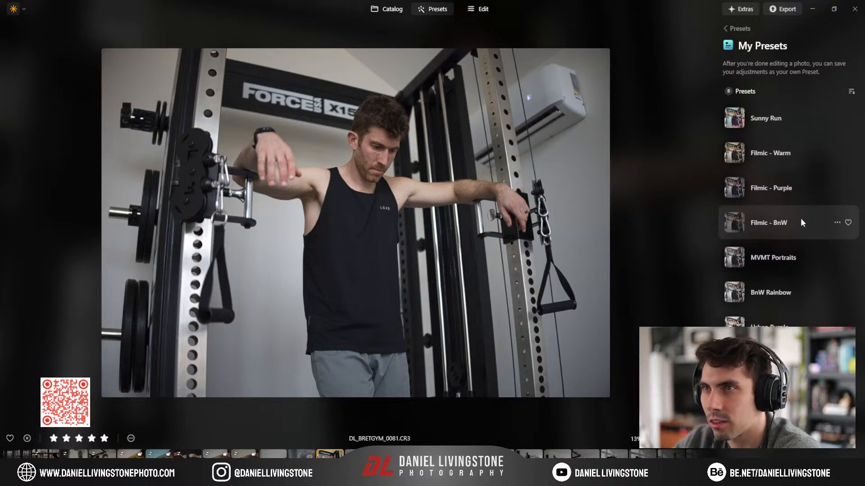
{"action": "left_click", "coordinate": [802, 224]}
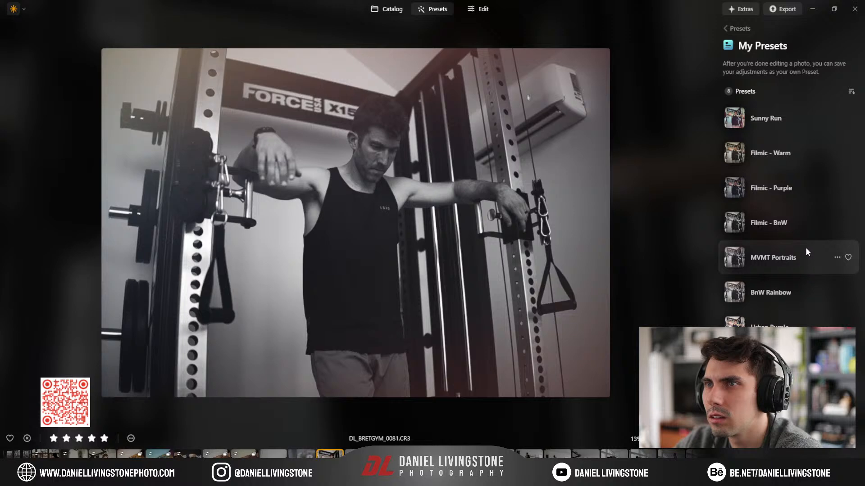
{"action": "left_click", "coordinate": [802, 229]}
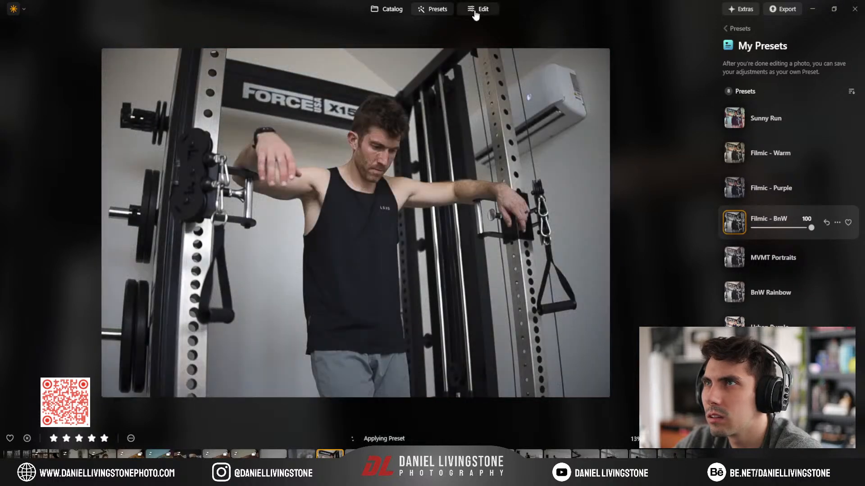
Step: Set the highlights to 68 and raise the smart contrast in the RAW Develop edit of DL_BRETGYM_0081.CR3
{"action": "left_click", "coordinate": [481, 9]}
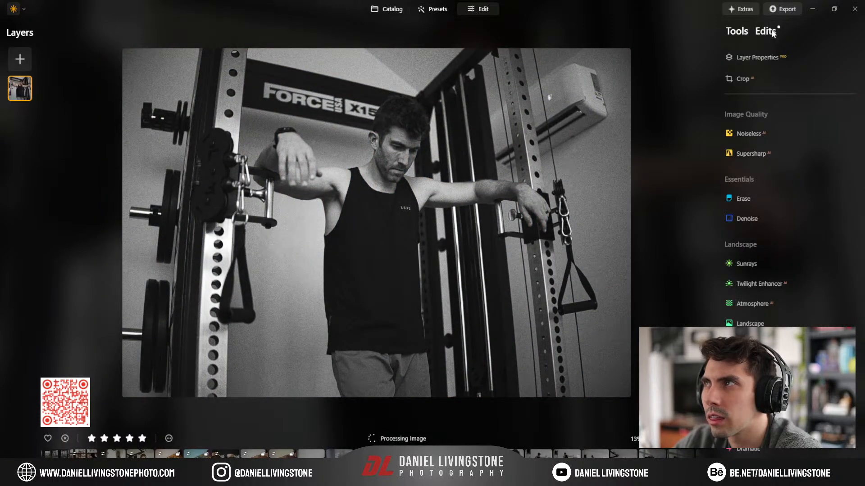
{"action": "left_click", "coordinate": [765, 30]}
{"action": "scroll", "coordinate": [766, 252], "scroll_direction": "down", "scroll_amount": 2}
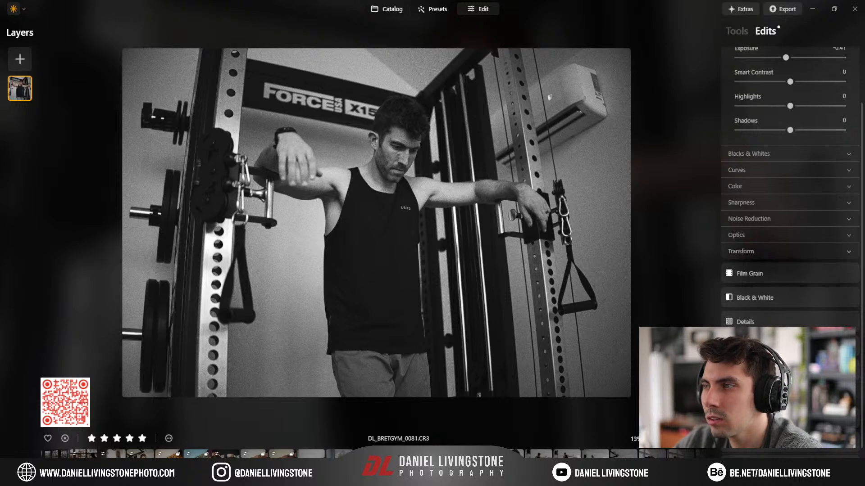
{"action": "left_click", "coordinate": [761, 419]}
{"action": "scroll", "coordinate": [793, 289], "scroll_direction": "down", "scroll_amount": 1}
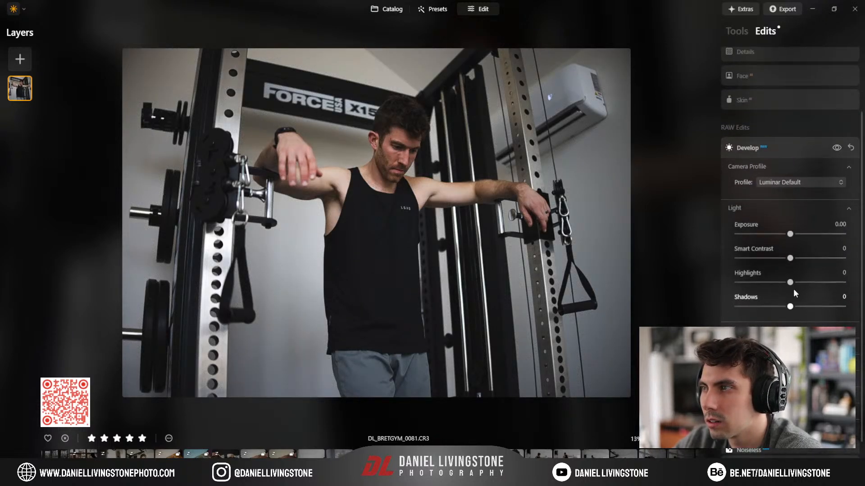
{"action": "left_click_drag", "start_coordinate": [790, 282], "coordinate": [826, 283]}
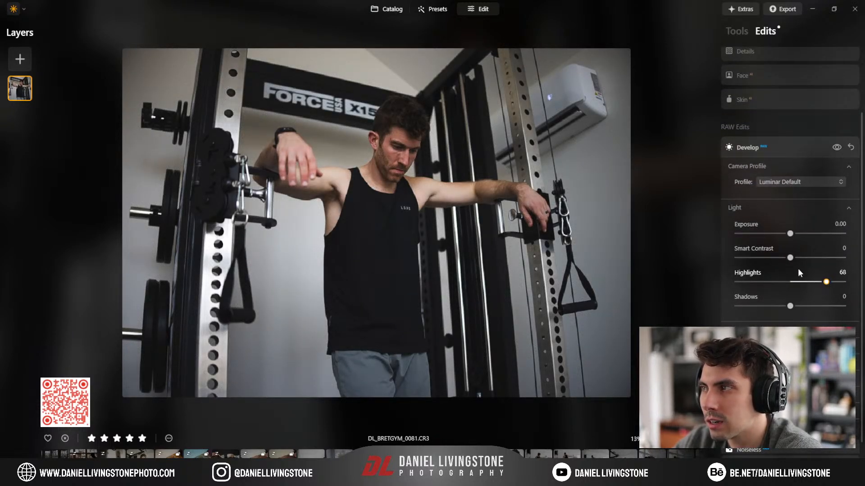
{"action": "left_click_drag", "start_coordinate": [790, 258], "coordinate": [809, 258]}
{"action": "left_click", "coordinate": [774, 150]}
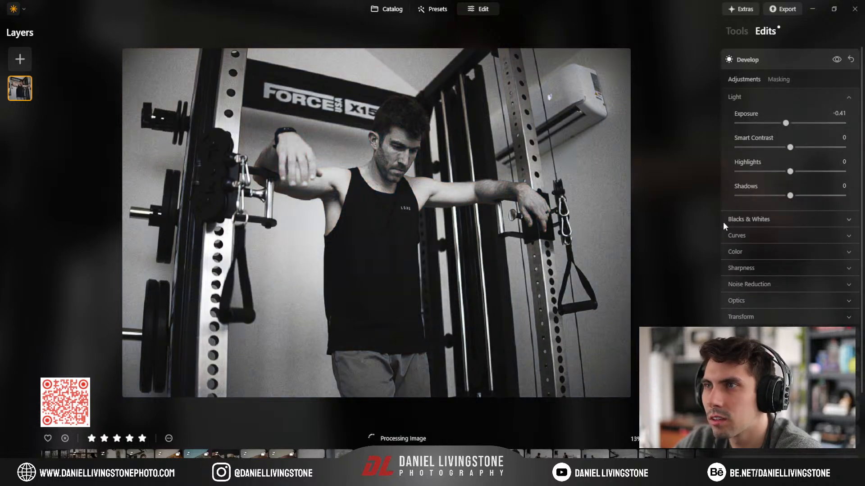
Step: Inspect the man's face up close and set Face Light in the Face edit to 62
{"action": "left_click", "coordinate": [404, 149]}
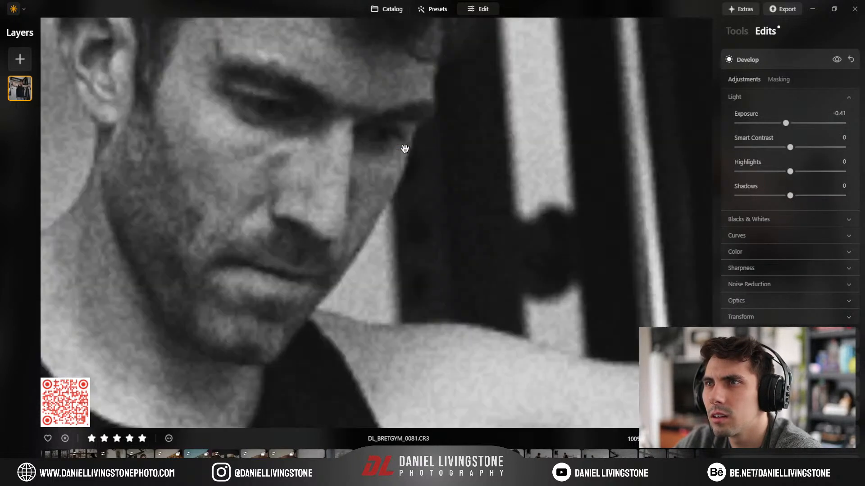
{"action": "left_click", "coordinate": [370, 153]}
{"action": "left_click", "coordinate": [777, 59]}
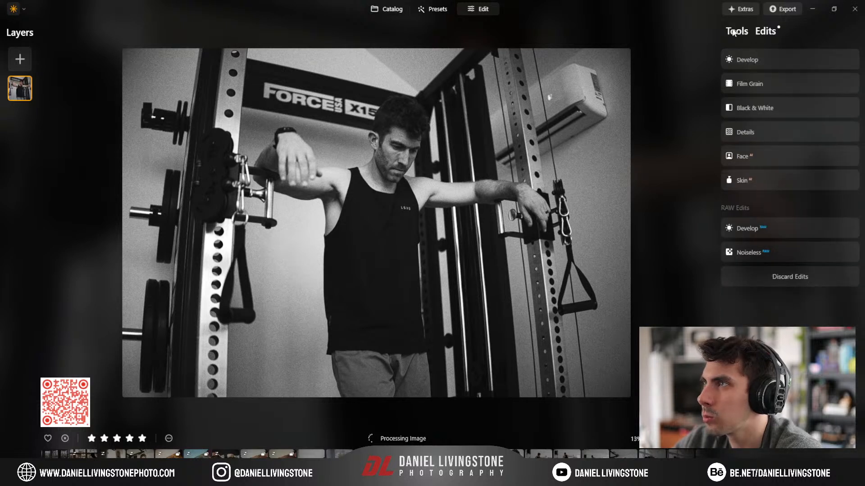
{"action": "left_click", "coordinate": [737, 32]}
{"action": "left_click", "coordinate": [766, 32]}
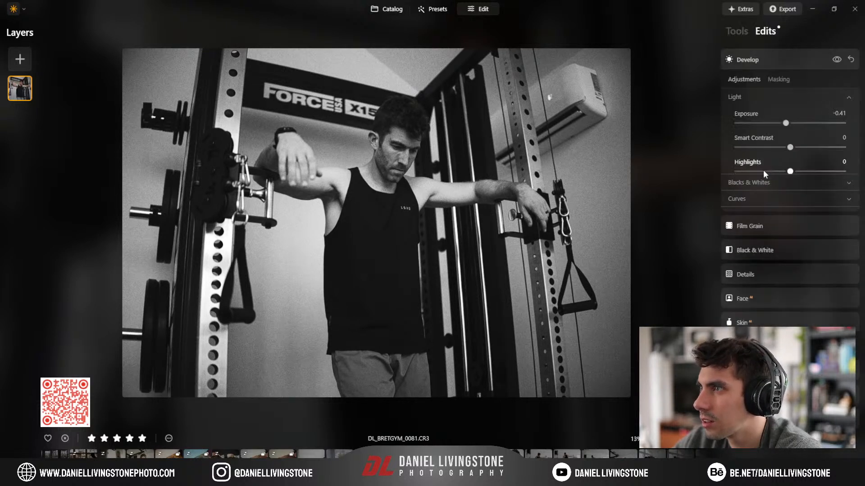
{"action": "left_click", "coordinate": [742, 156]}
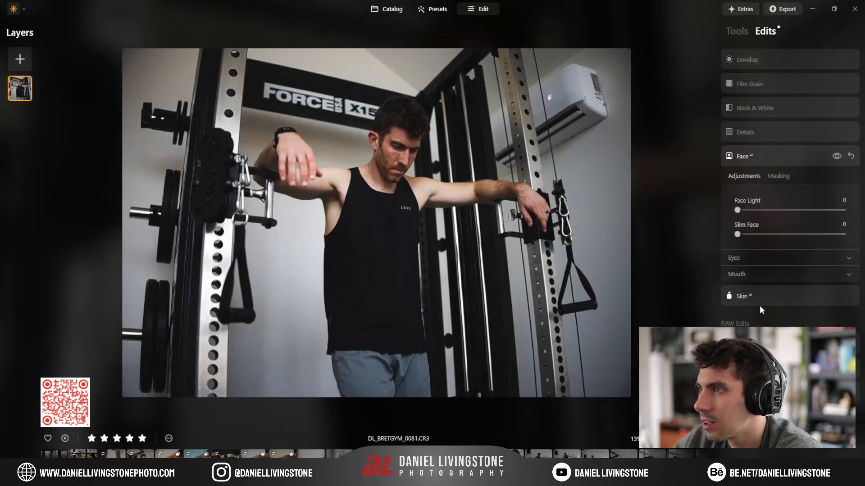
{"action": "left_click", "coordinate": [793, 210]}
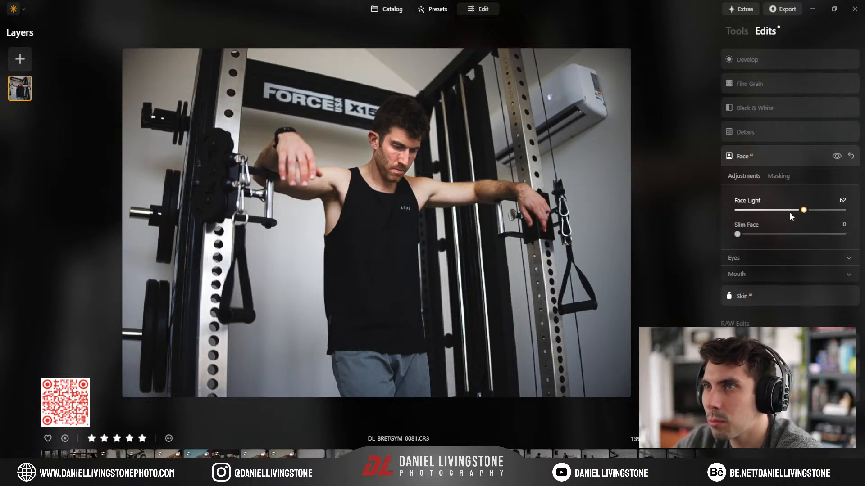
{"action": "left_click", "coordinate": [779, 154]}
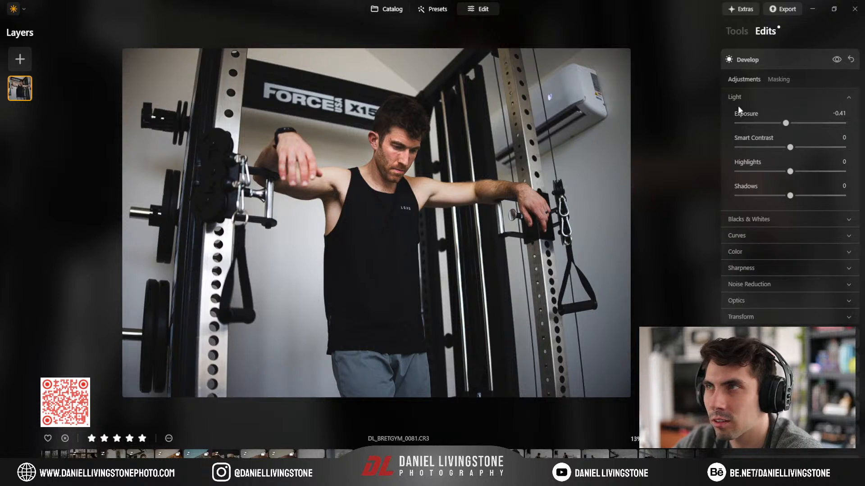
{"action": "left_click", "coordinate": [768, 59]}
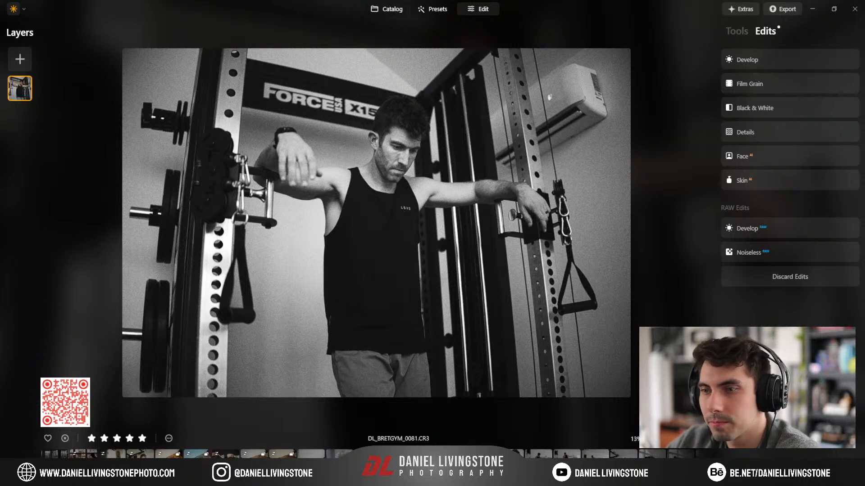
Step: Open DL_BRETGYM_0104.CR3 and apply the saved preset Filmic - Warm to it
{"action": "key", "text": "Right"}
{"action": "key", "text": "Right"}
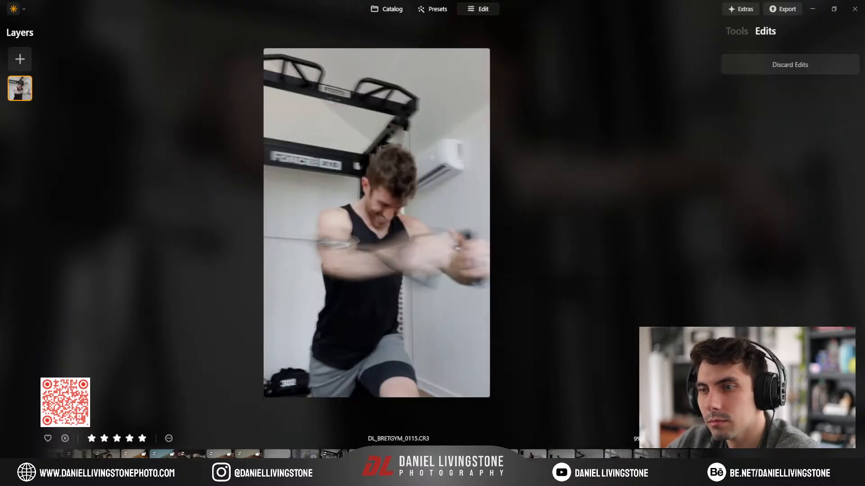
{"action": "key", "text": "Left"}
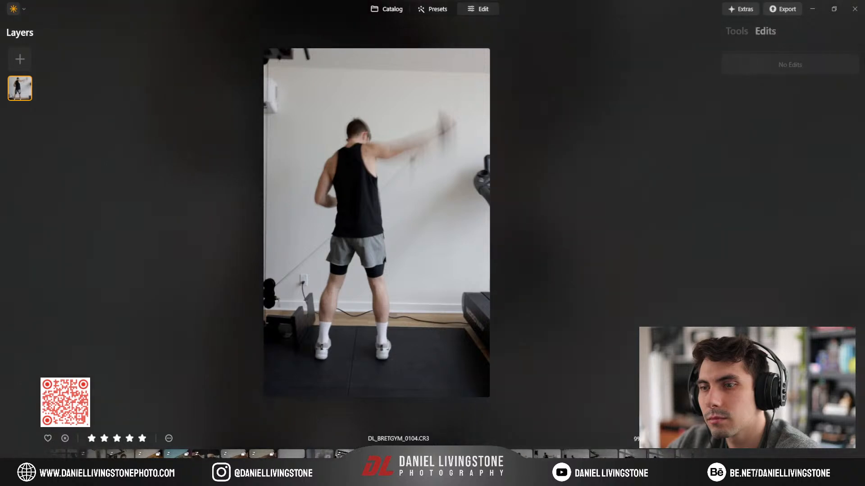
{"action": "key", "text": "Left"}
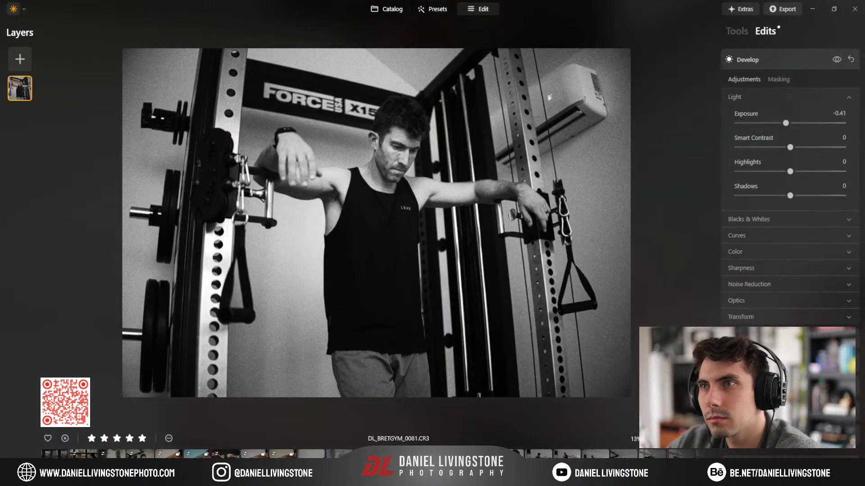
{"action": "key", "text": "Right"}
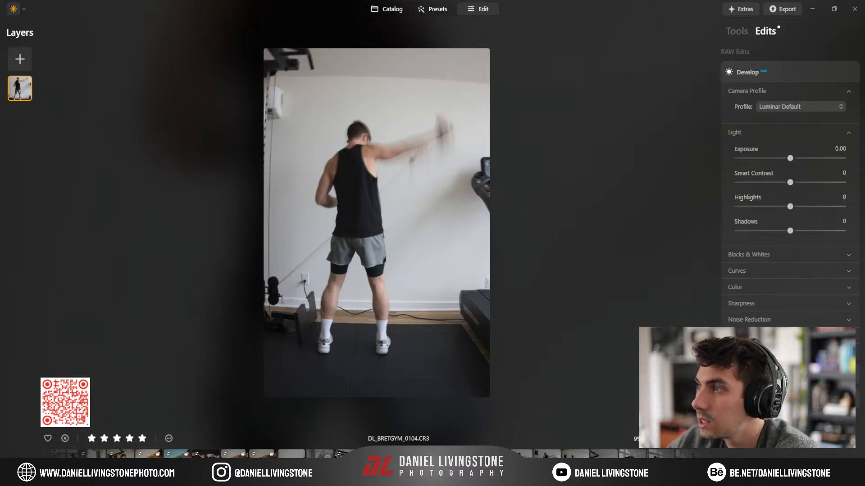
{"action": "left_click", "coordinate": [434, 16]}
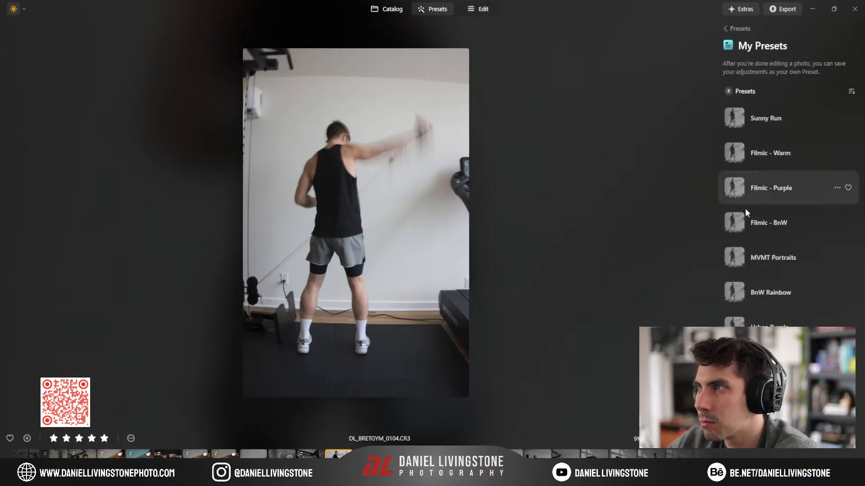
{"action": "left_click", "coordinate": [766, 220]}
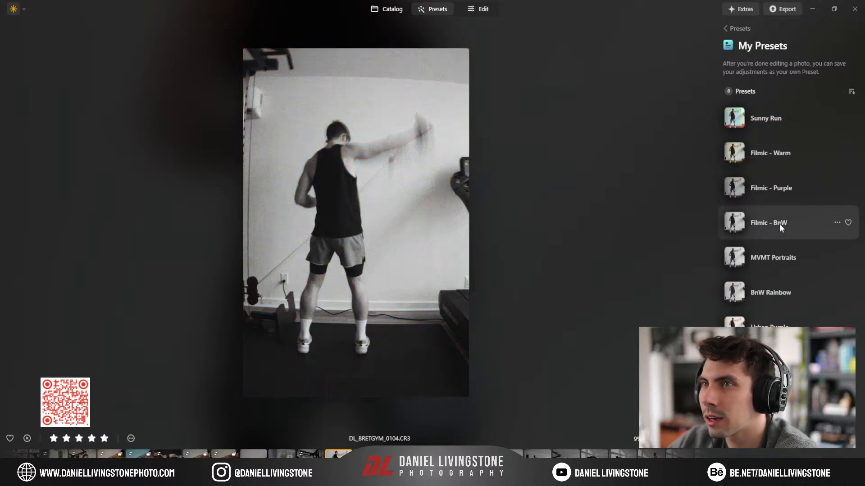
{"action": "left_click", "coordinate": [771, 152]}
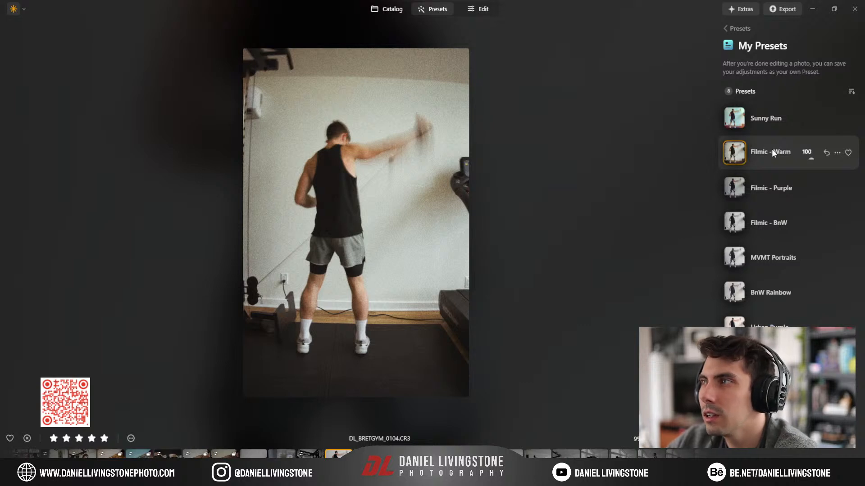
Step: In the RAW Develop edit of DL_BRETGYM_0104.CR3, set exposure to 0.21, smart contrast to 6, highlights to 78 and shadows to -20
{"action": "left_click", "coordinate": [483, 9]}
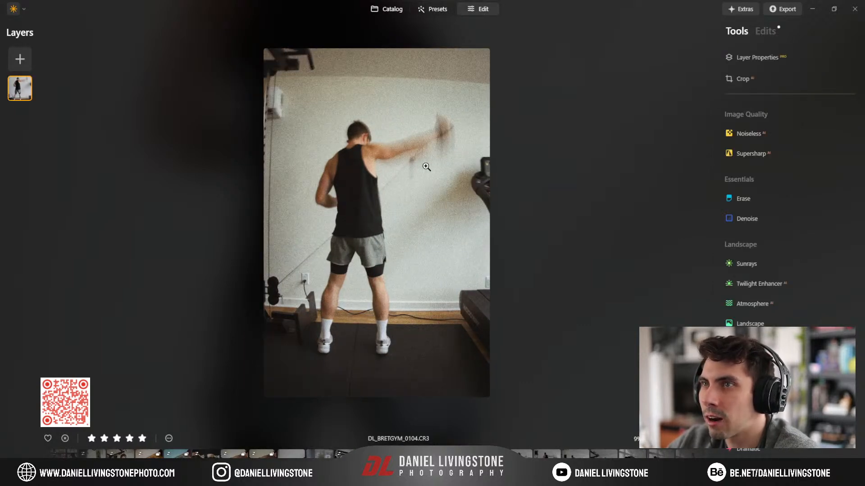
{"action": "left_click", "coordinate": [764, 31]}
{"action": "scroll", "coordinate": [765, 418], "scroll_direction": "down", "scroll_amount": 1}
{"action": "left_click", "coordinate": [765, 418]}
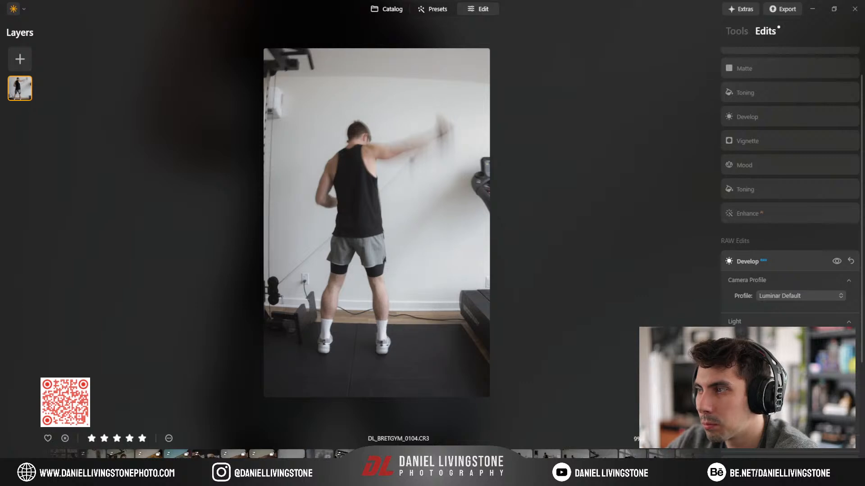
{"action": "left_click", "coordinate": [785, 258]}
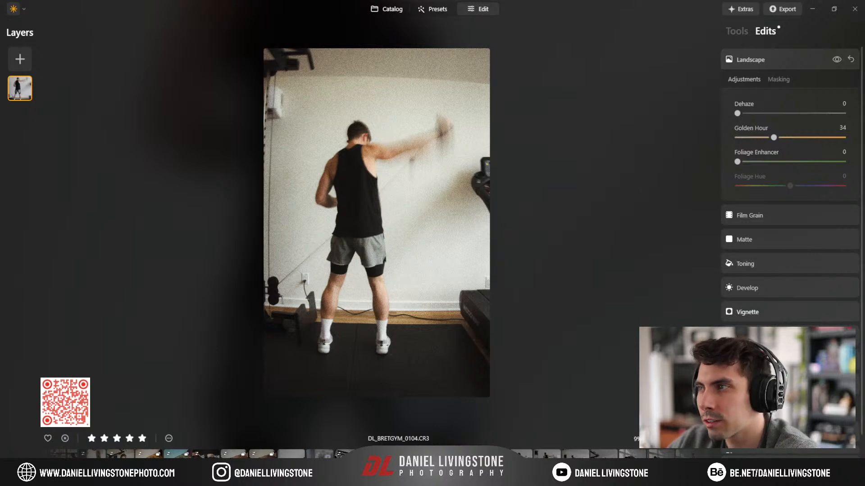
{"action": "left_click", "coordinate": [766, 432]}
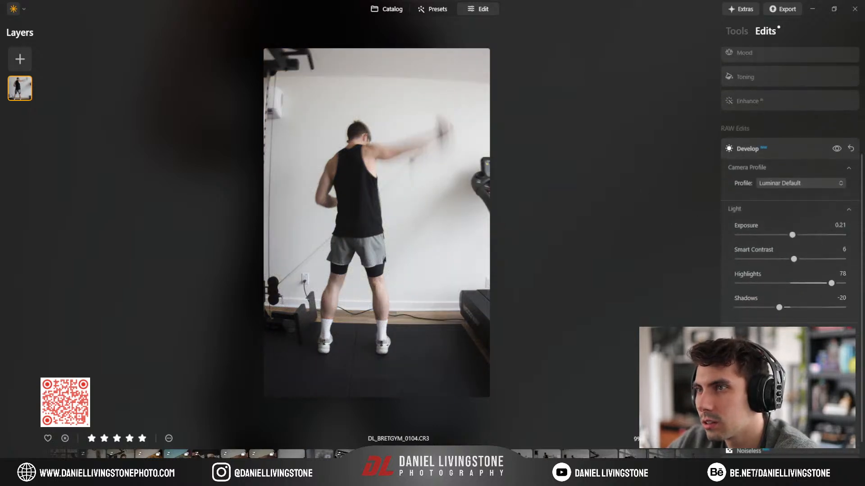
Step: Enable auto distortion corrections and auto fix chromatic aberrations in the Optics settings of the RAW Develop edit
{"action": "scroll", "coordinate": [768, 307], "scroll_direction": "down", "scroll_amount": 3}
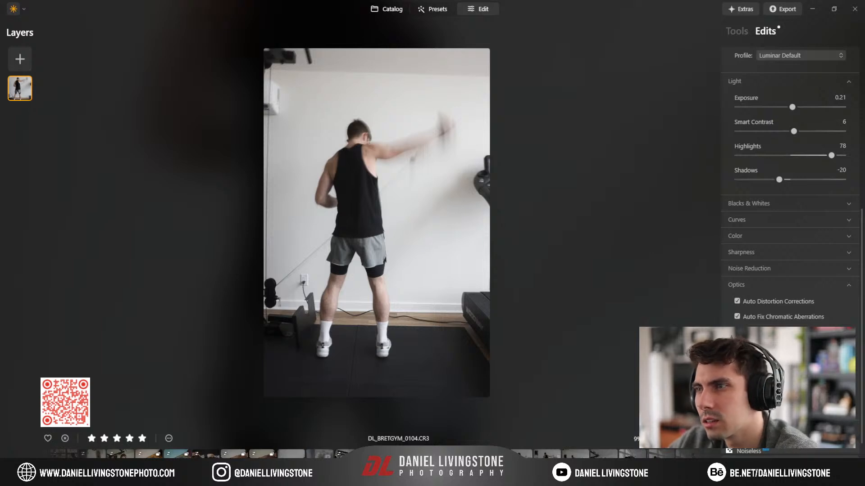
{"action": "scroll", "coordinate": [765, 276], "scroll_direction": "up", "scroll_amount": 3}
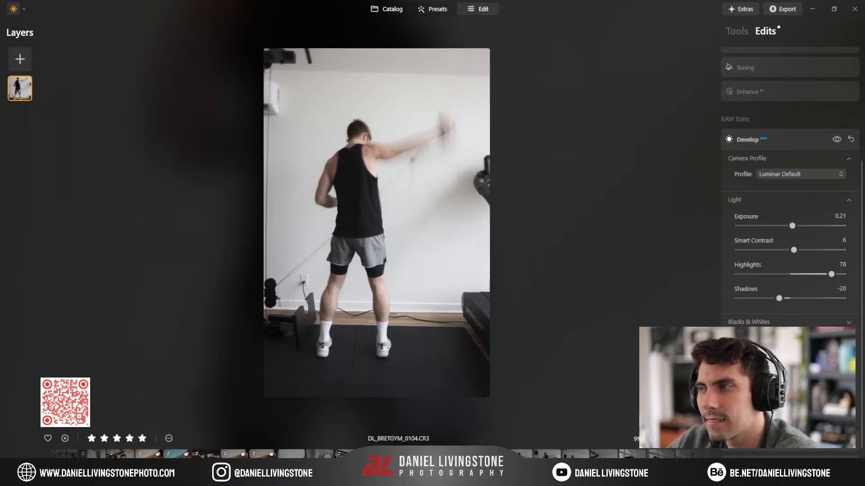
{"action": "scroll", "coordinate": [790, 180], "scroll_direction": "down", "scroll_amount": 2}
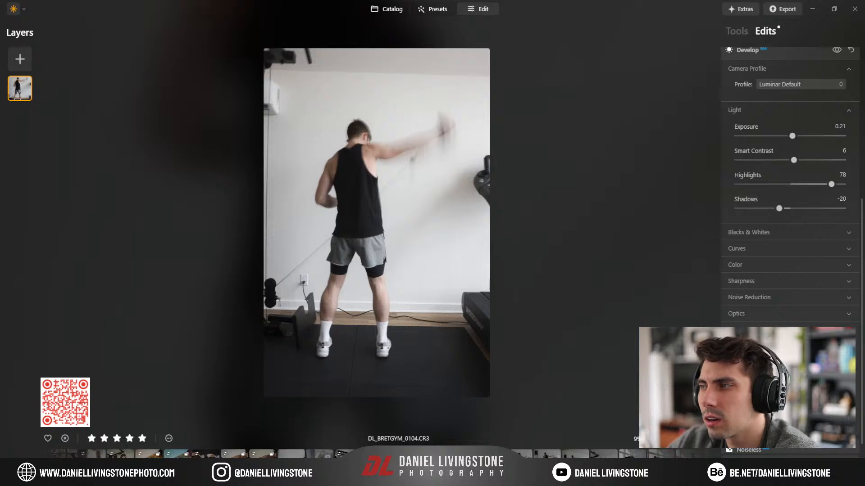
{"action": "left_click", "coordinate": [759, 48]}
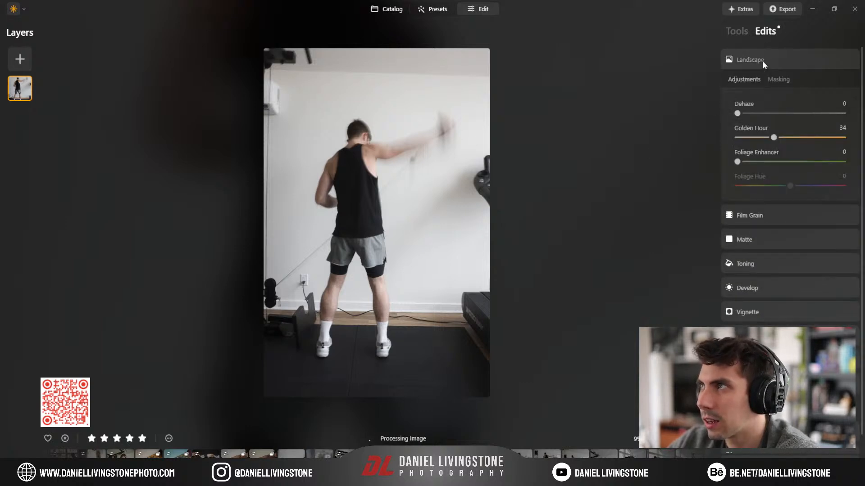
{"action": "left_click", "coordinate": [762, 60]}
Step: Straighten the photo by rotating the crop slightly, for a frame of about 5276 × 7986, and apply the crop
{"action": "left_click", "coordinate": [736, 31]}
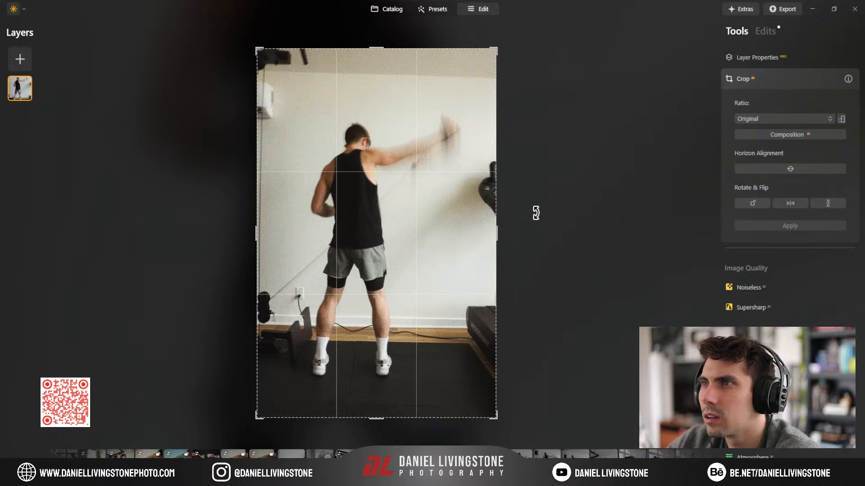
{"action": "left_click_drag", "start_coordinate": [534, 220], "coordinate": [534, 219]}
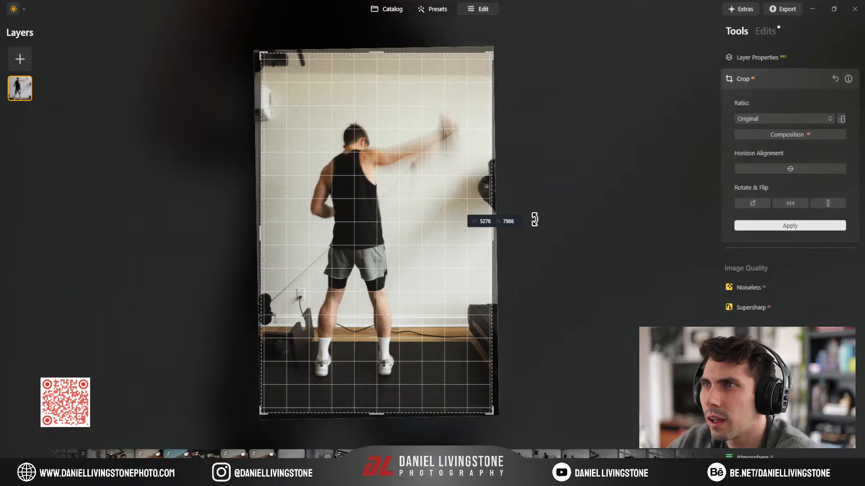
{"action": "left_click", "coordinate": [777, 77]}
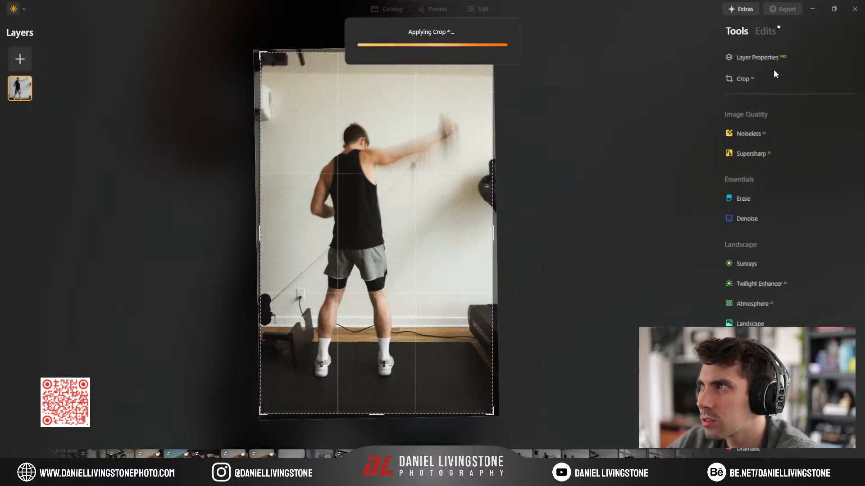
Step: Fine-tune the Transform settings in the RAW Develop edit of the cropped photo
{"action": "left_click", "coordinate": [765, 31]}
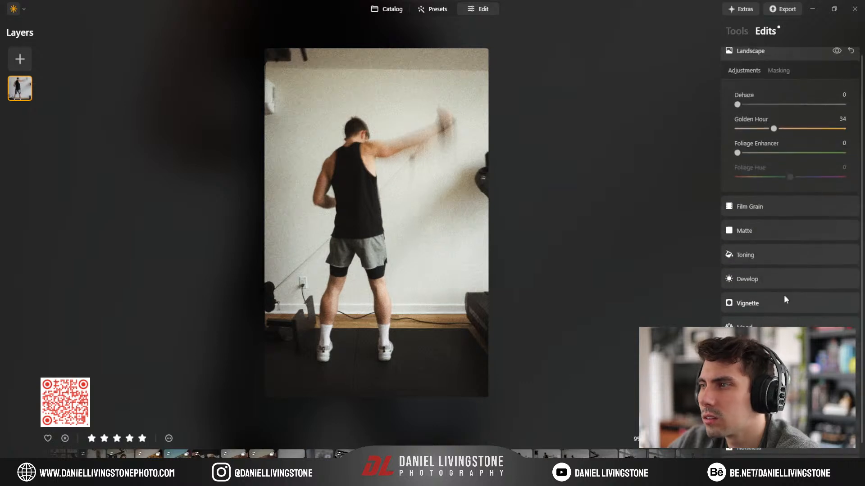
{"action": "left_click", "coordinate": [761, 418]}
{"action": "scroll", "coordinate": [761, 419], "scroll_direction": "down", "scroll_amount": 4}
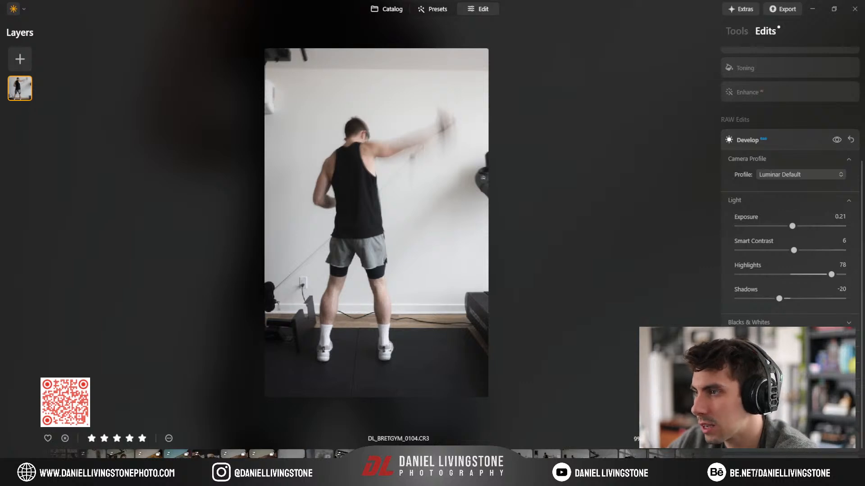
{"action": "scroll", "coordinate": [788, 247], "scroll_direction": "down", "scroll_amount": 3}
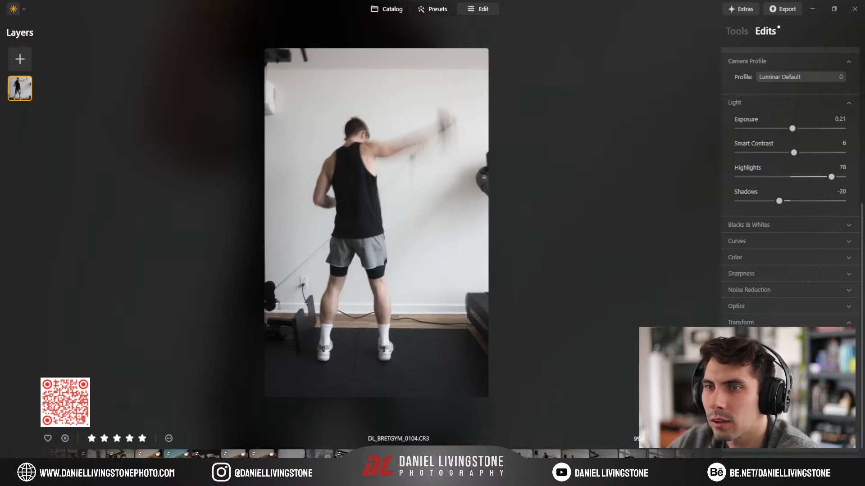
{"action": "scroll", "coordinate": [782, 148], "scroll_direction": "up", "scroll_amount": 8}
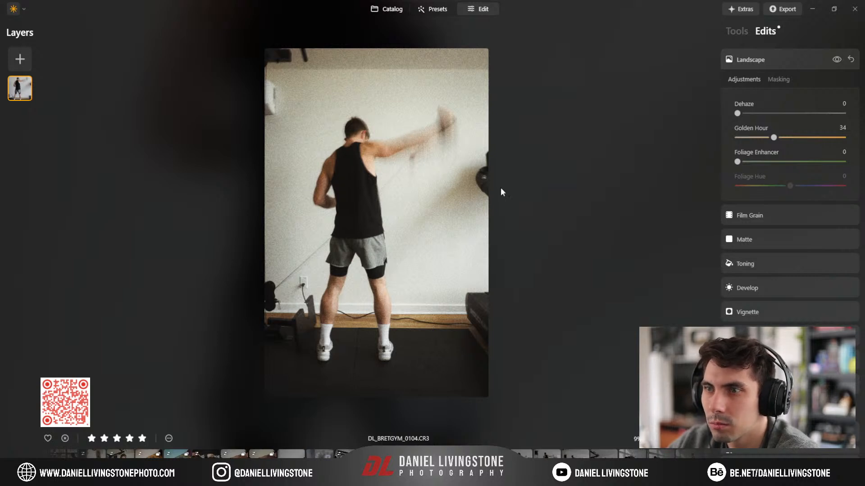
Step: Set the amount of the Vignette edit to -28
{"action": "left_click", "coordinate": [777, 317]}
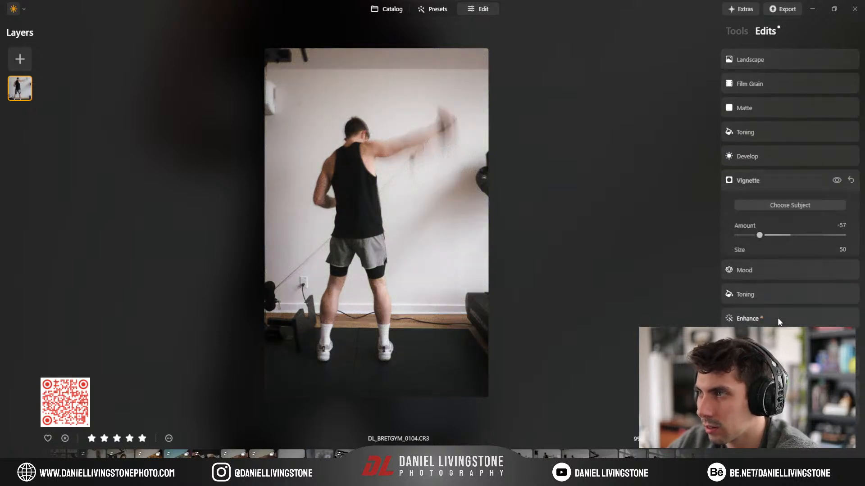
{"action": "left_click_drag", "start_coordinate": [760, 235], "coordinate": [775, 236]}
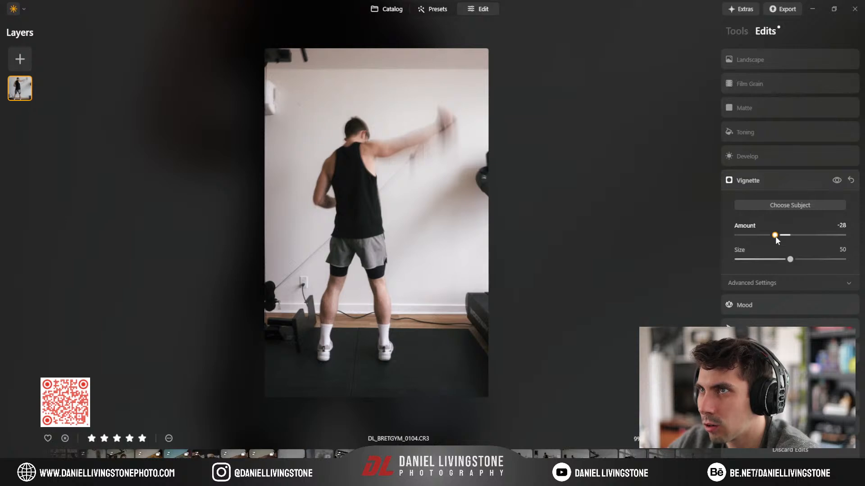
{"action": "left_click", "coordinate": [766, 181]}
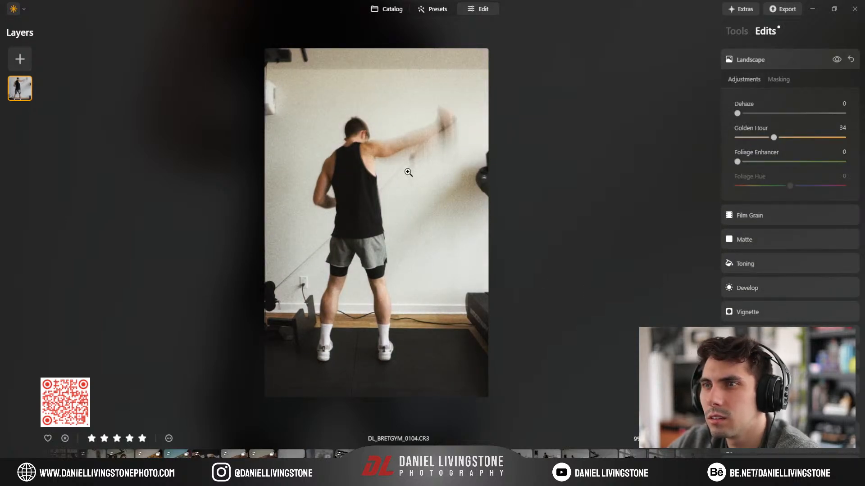
Step: Lower the film grain's size and readjust its amount, checking the grain up close on the man's extended arm
{"action": "left_click", "coordinate": [383, 143]}
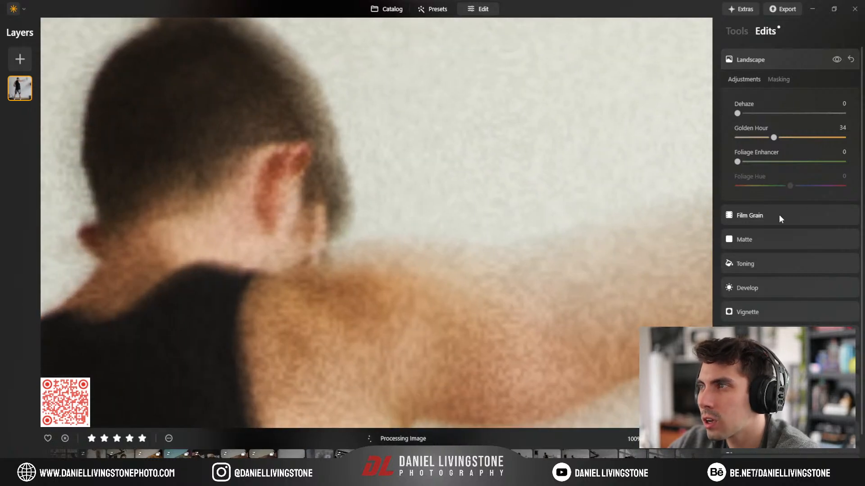
{"action": "left_click", "coordinate": [780, 216]}
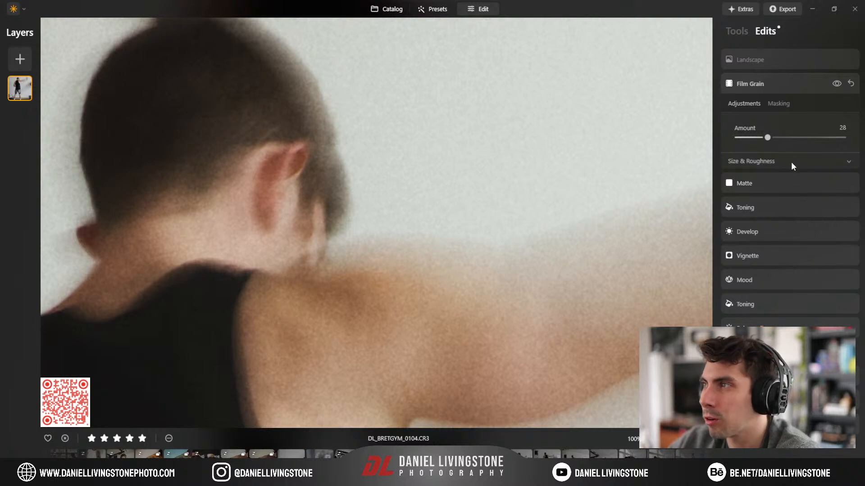
{"action": "left_click_drag", "start_coordinate": [767, 138], "coordinate": [740, 138]}
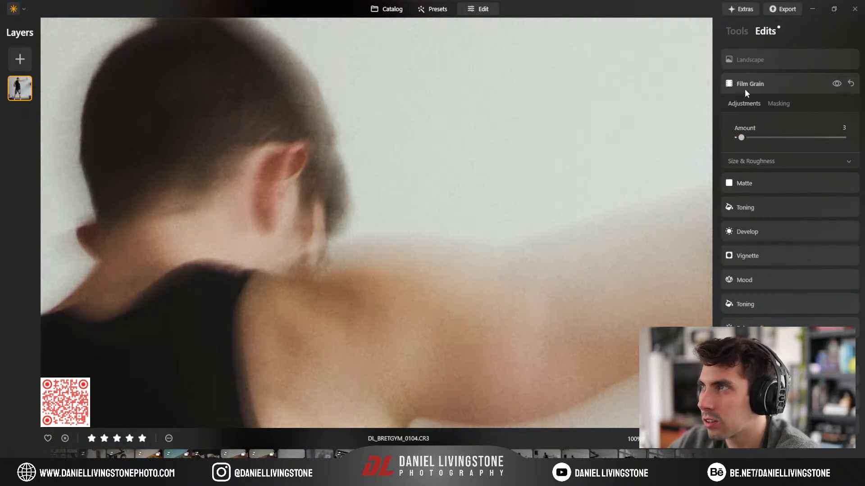
{"action": "left_click", "coordinate": [747, 139]}
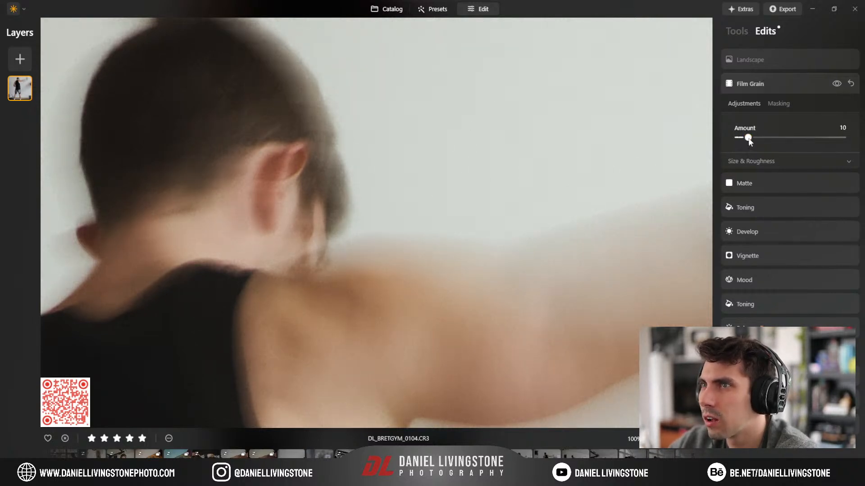
{"action": "left_click", "coordinate": [764, 160]}
{"action": "left_click_drag", "start_coordinate": [809, 189], "coordinate": [748, 188]}
{"action": "left_click_drag", "start_coordinate": [749, 139], "coordinate": [769, 139]}
{"action": "left_click", "coordinate": [770, 86]}
{"action": "left_click", "coordinate": [486, 157]}
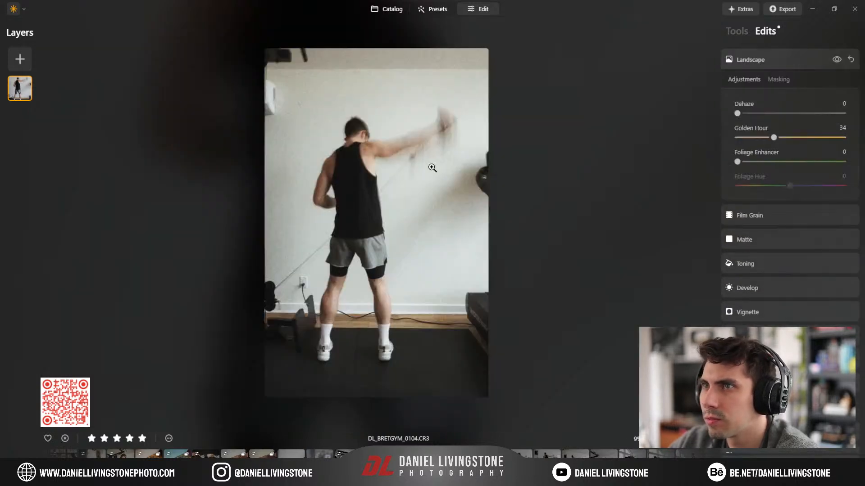
{"action": "left_click", "coordinate": [424, 130]}
{"action": "left_click_drag", "start_coordinate": [272, 143], "coordinate": [468, 276]}
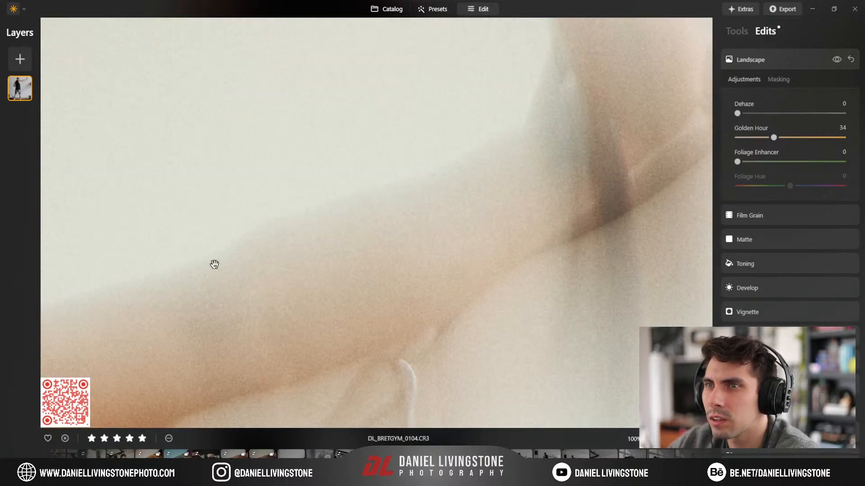
{"action": "left_click", "coordinate": [399, 234]}
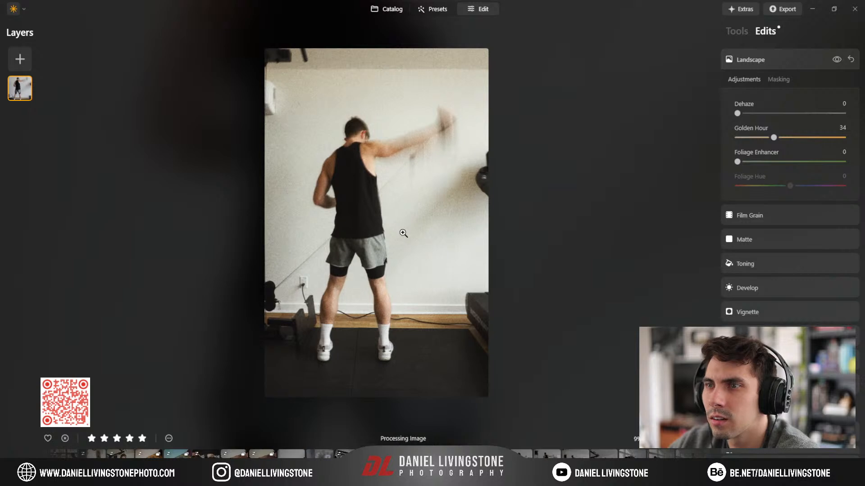
Step: Add a Soft Focus Glow effect with an amount of 9 and compare the photo with and without it
{"action": "left_click", "coordinate": [755, 55]}
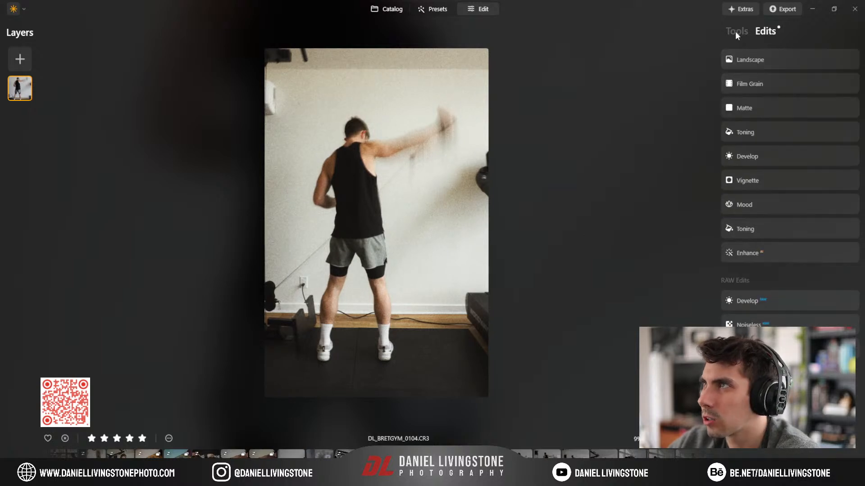
{"action": "left_click", "coordinate": [736, 31]}
{"action": "scroll", "coordinate": [772, 239], "scroll_direction": "down", "scroll_amount": 5}
{"action": "left_click", "coordinate": [752, 285]}
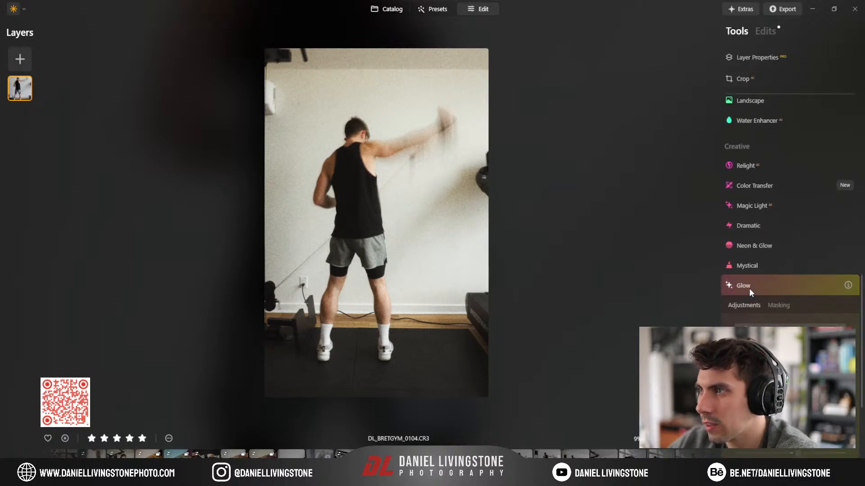
{"action": "left_click_drag", "start_coordinate": [760, 327], "coordinate": [747, 328]}
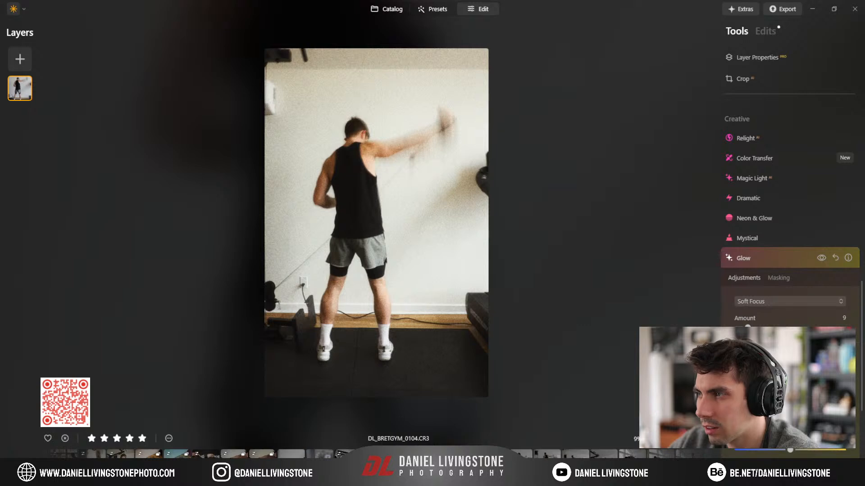
{"action": "left_click", "coordinate": [819, 258]}
{"action": "left_click", "coordinate": [820, 259]}
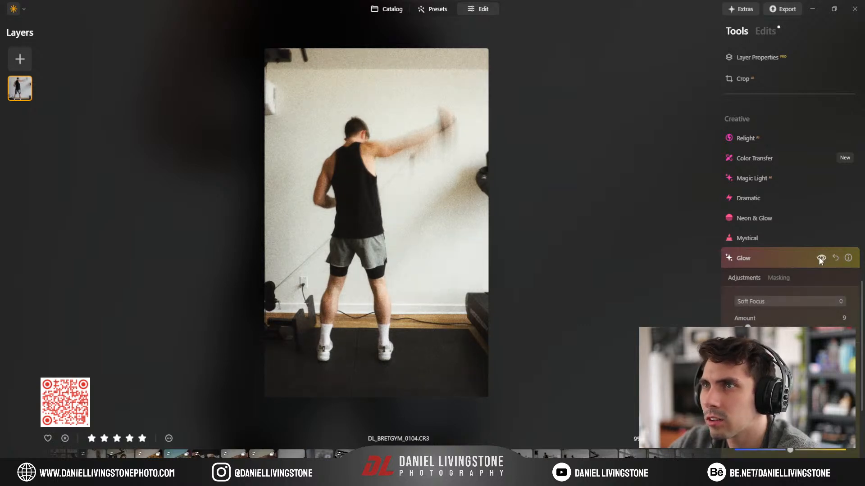
{"action": "left_click", "coordinate": [820, 258]}
{"action": "left_click", "coordinate": [820, 259]}
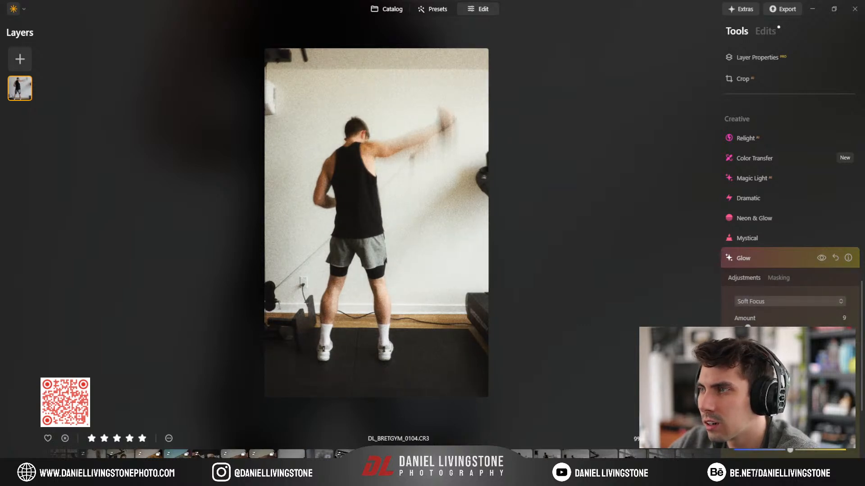
Step: Reduce the Glow amount to 1, comparing the photo with and without the effect
{"action": "left_click_drag", "start_coordinate": [748, 326], "coordinate": [742, 326]}
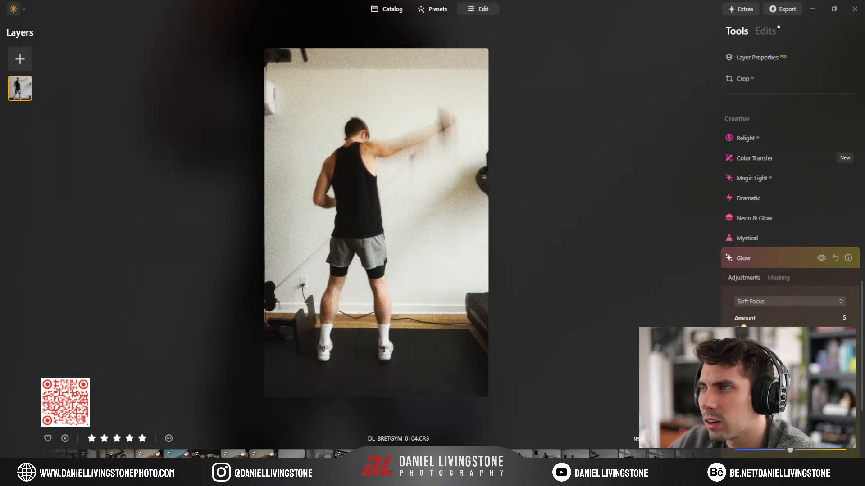
{"action": "left_click", "coordinate": [816, 257]}
{"action": "left_click", "coordinate": [816, 257]}
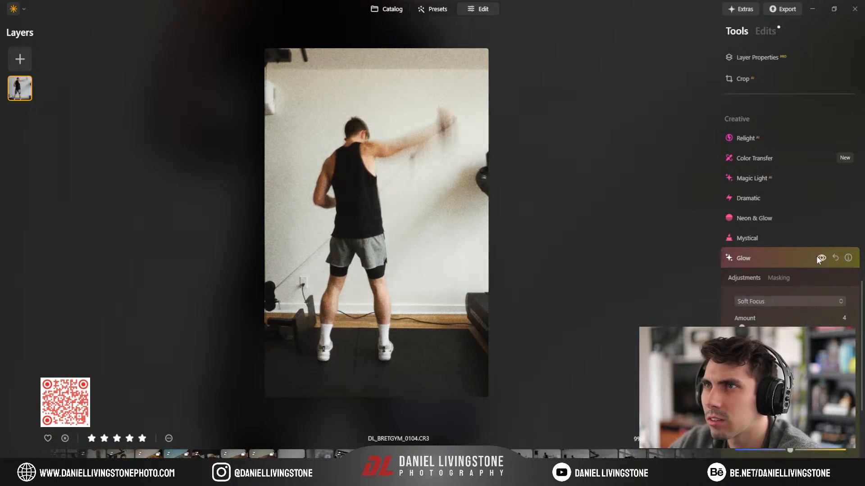
{"action": "left_click", "coordinate": [817, 257]}
{"action": "left_click", "coordinate": [817, 257]}
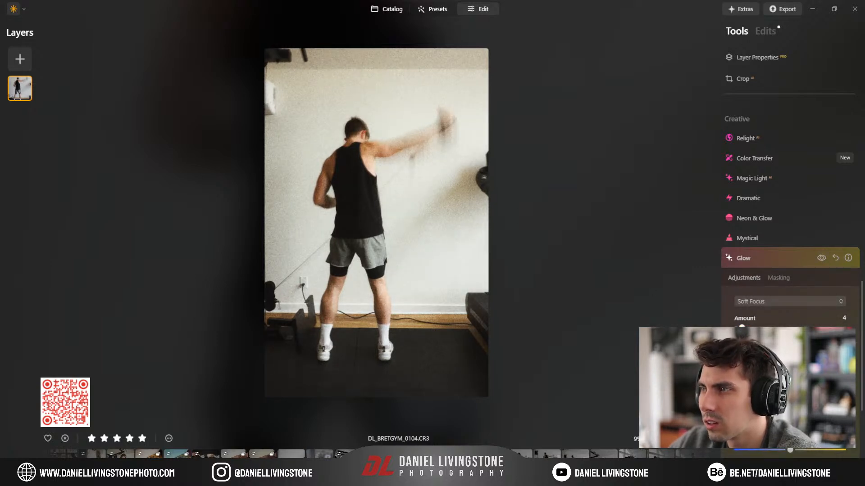
{"action": "left_click_drag", "start_coordinate": [742, 327], "coordinate": [739, 328]}
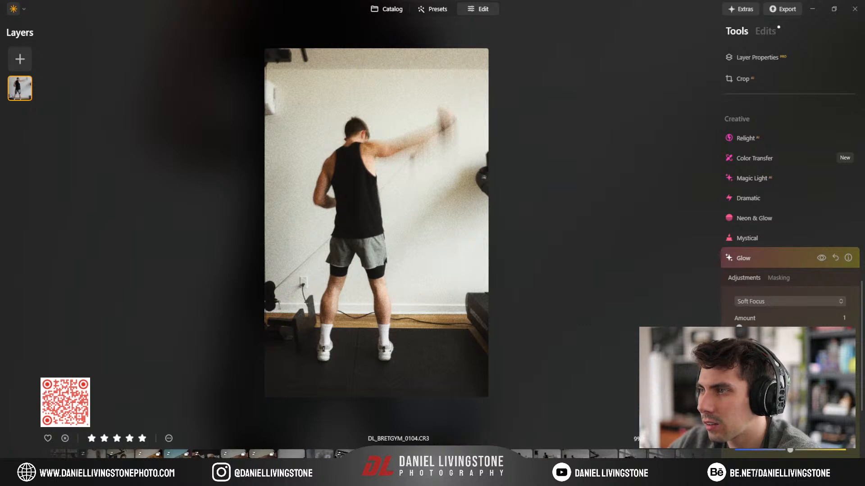
{"action": "left_click", "coordinate": [818, 259]}
{"action": "left_click", "coordinate": [817, 258]}
{"action": "left_click", "coordinate": [818, 259]}
{"action": "left_click", "coordinate": [818, 258]}
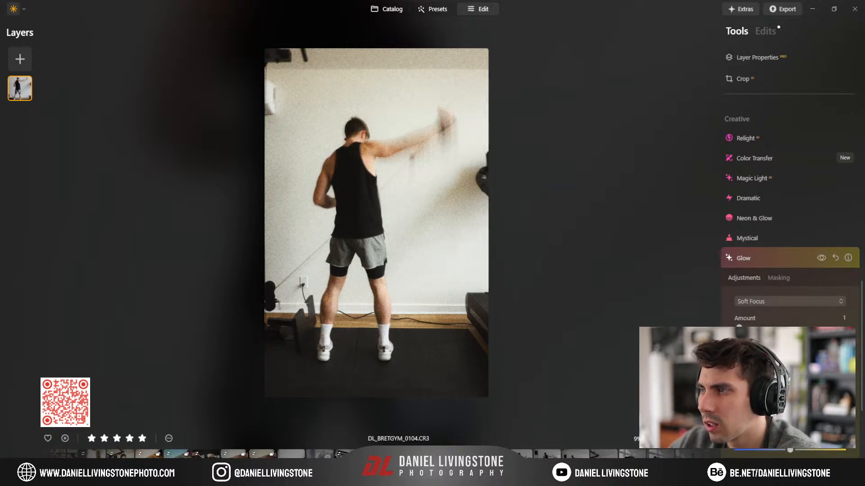
Step: Adjust the advanced Glow settings, switch the glow type to Orton Effect, and hide the effect for comparison
{"action": "left_click_drag", "start_coordinate": [789, 419], "coordinate": [815, 419]}
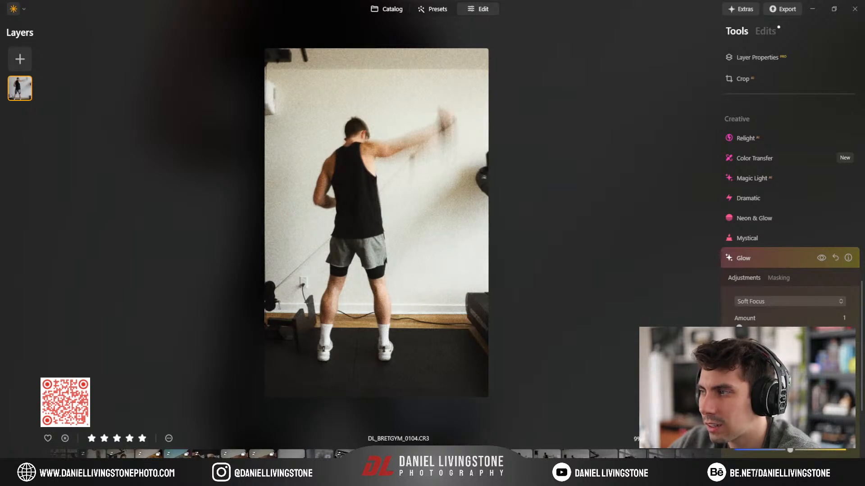
{"action": "scroll", "coordinate": [767, 304], "scroll_direction": "down", "scroll_amount": 3}
{"action": "scroll", "coordinate": [767, 268], "scroll_direction": "up", "scroll_amount": 1}
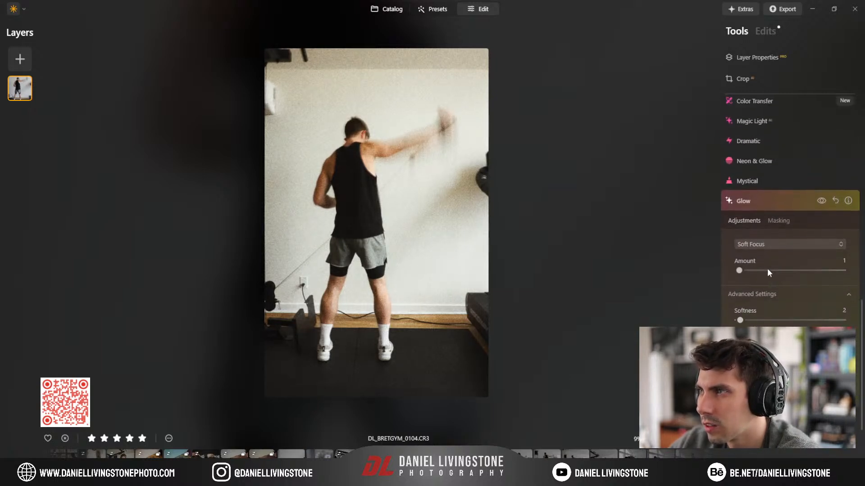
{"action": "left_click", "coordinate": [768, 246]}
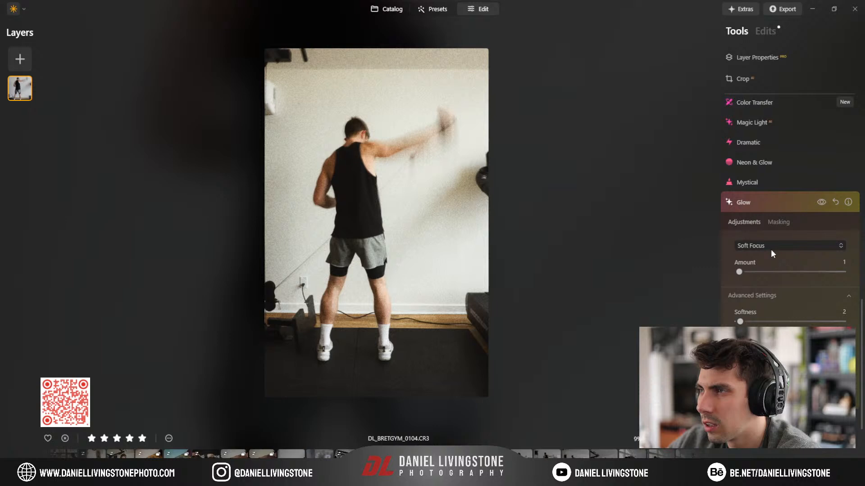
{"action": "left_click", "coordinate": [782, 295]}
{"action": "left_click", "coordinate": [820, 203]}
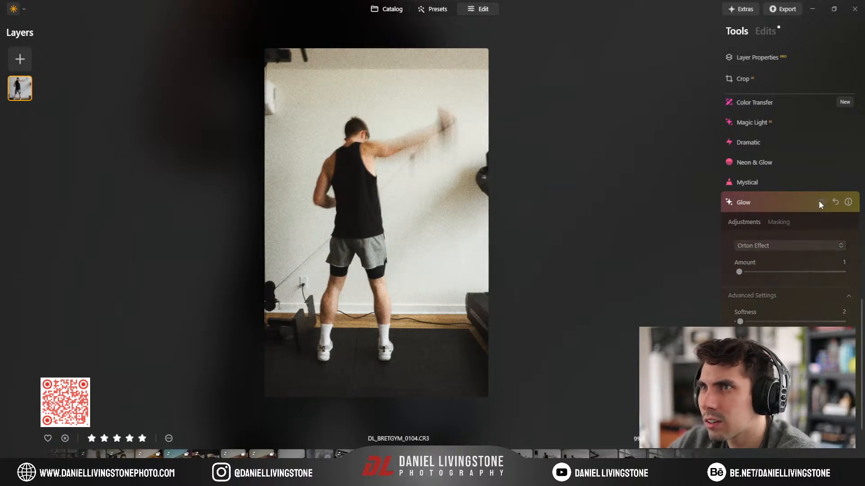
Step: Show the Glow effect again, set its Orton Effect amount to 4, and compare the photo with and without it, checking the lower leg up close
{"action": "left_click", "coordinate": [820, 202]}
{"action": "left_click", "coordinate": [752, 273]}
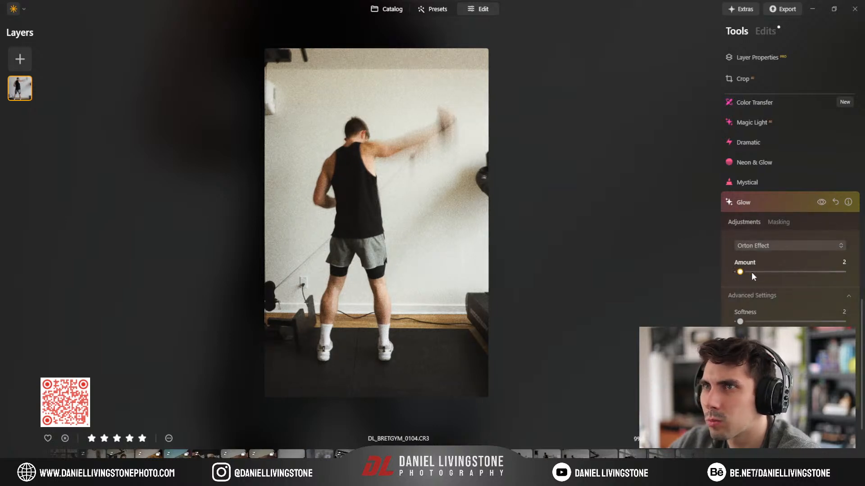
{"action": "left_click_drag", "start_coordinate": [750, 273], "coordinate": [743, 273]}
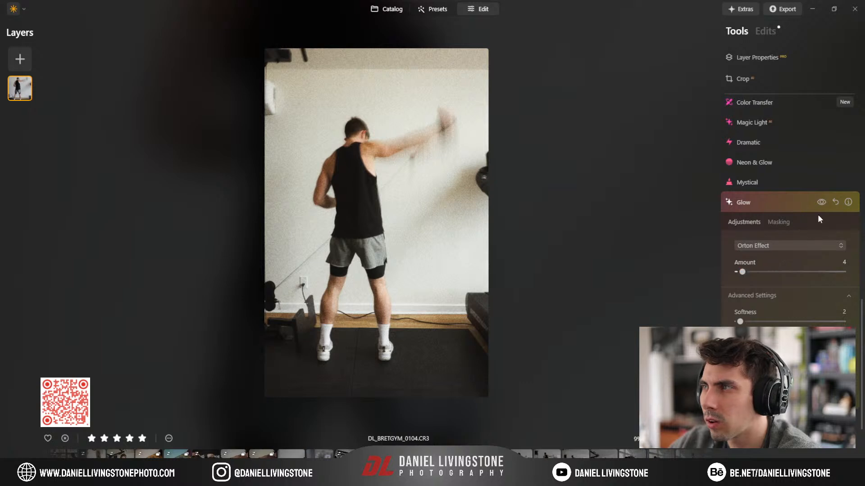
{"action": "left_click", "coordinate": [816, 203]}
{"action": "left_click", "coordinate": [815, 201]}
{"action": "left_click", "coordinate": [815, 201]}
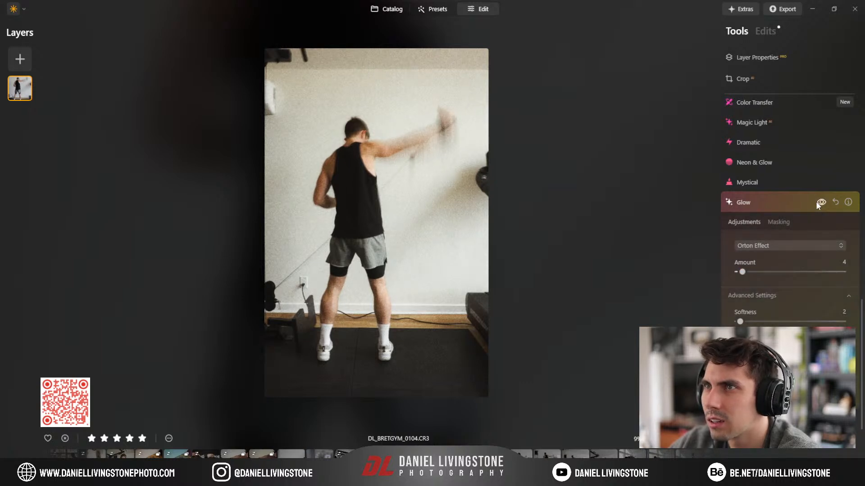
{"action": "left_click", "coordinate": [815, 201]}
{"action": "left_click", "coordinate": [370, 317]}
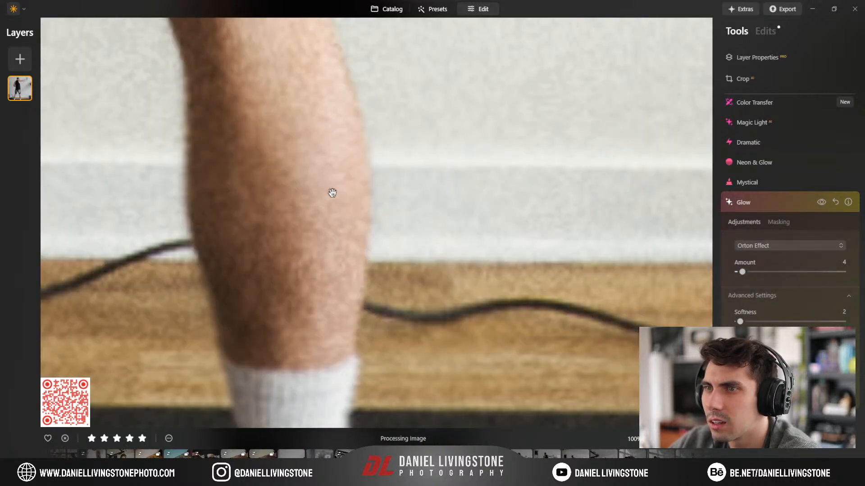
{"action": "left_click", "coordinate": [295, 203]}
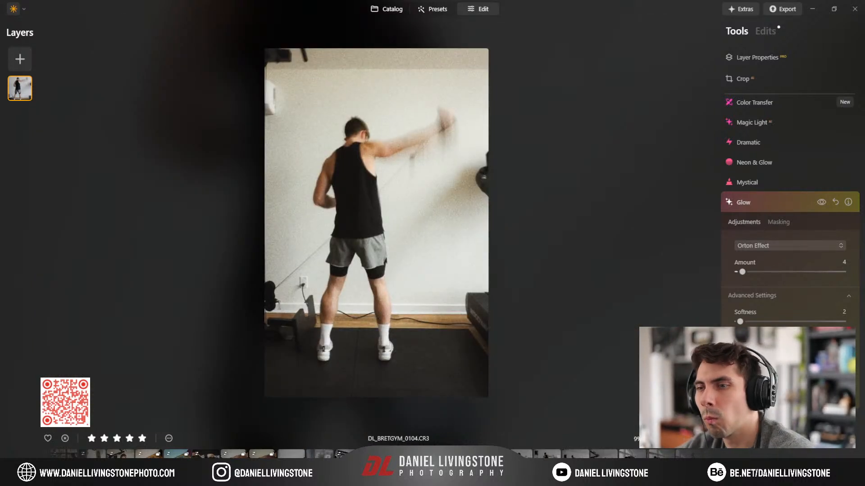
Step: Open DL_BRETGYM_0115.CR3 and apply the Filmic - BnW preset from My Presets
{"action": "left_click", "coordinate": [433, 465]}
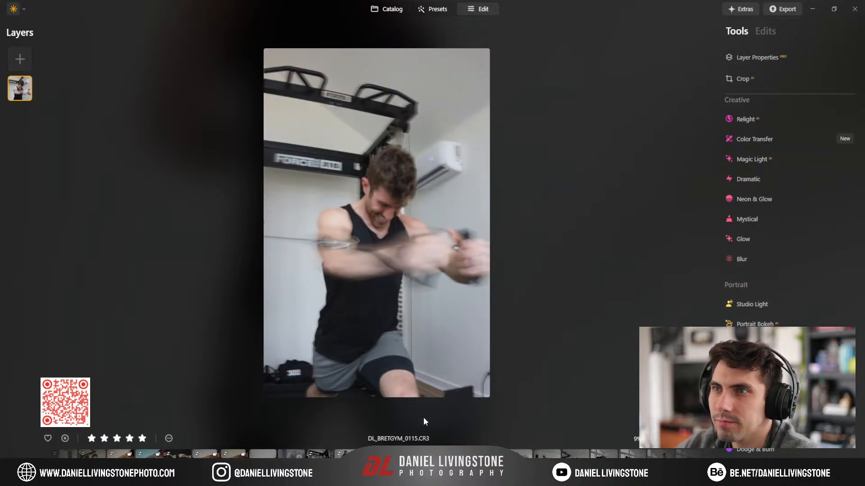
{"action": "left_click", "coordinate": [433, 9]}
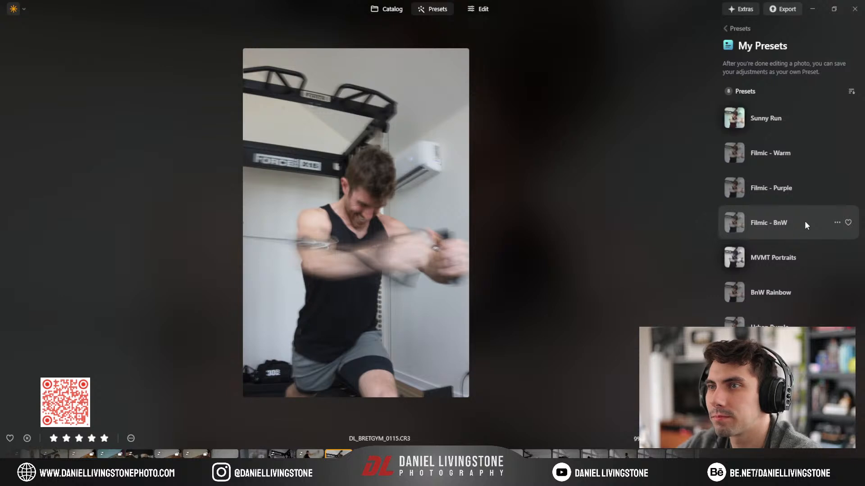
{"action": "left_click", "coordinate": [804, 222]}
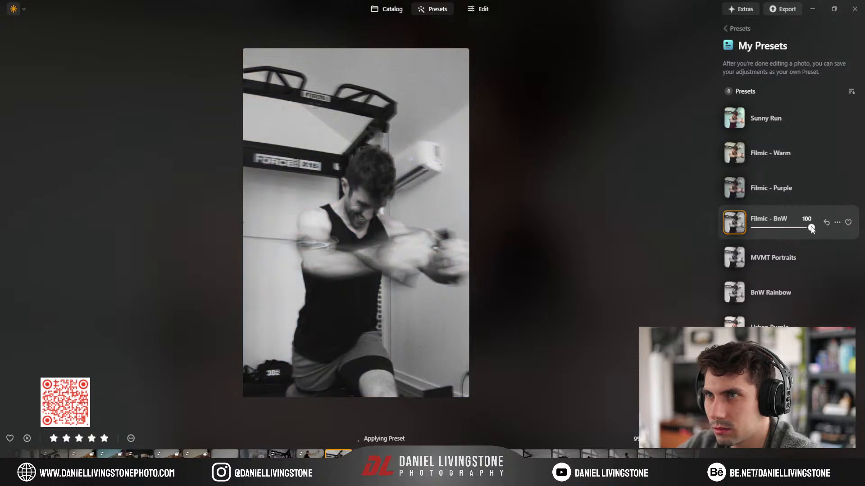
Step: Try the Filmic - BnW preset at a strength of 7 and return it to 100
{"action": "mouse_move", "coordinate": [766, 228]}
{"action": "left_mouse_down"}
{"action": "mouse_move", "coordinate": [756, 229]}
{"action": "mouse_move", "coordinate": [774, 231]}
{"action": "mouse_move", "coordinate": [758, 231]}
{"action": "left_mouse_up"}
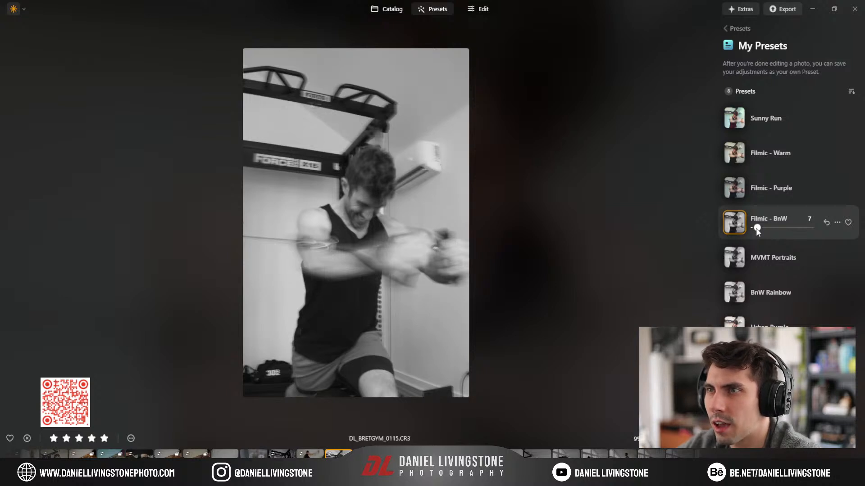
{"action": "left_click_drag", "start_coordinate": [759, 228], "coordinate": [799, 228]}
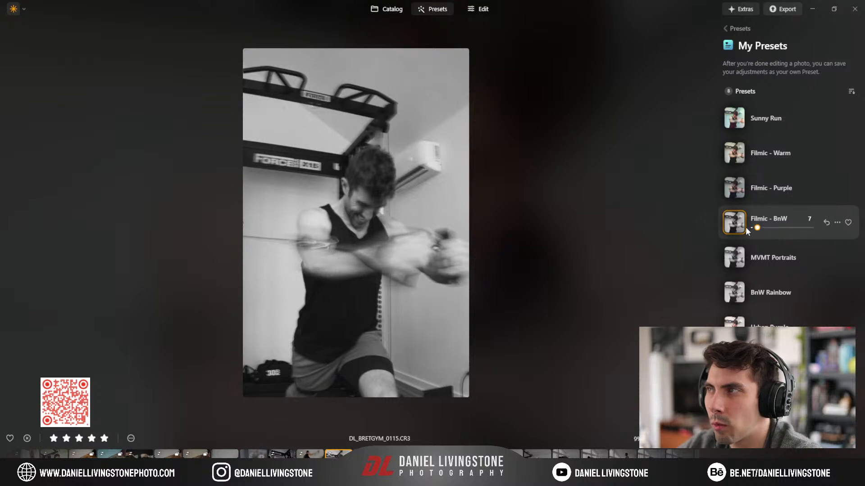
{"action": "left_click_drag", "start_coordinate": [744, 227], "coordinate": [752, 227]}
{"action": "left_click_drag", "start_coordinate": [818, 236], "coordinate": [856, 233]}
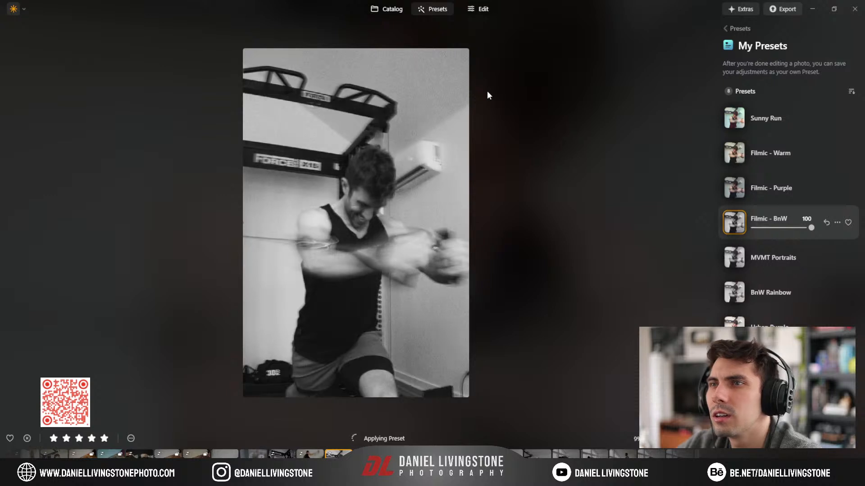
Step: Set the Film Grain amount of the black-and-white photo to 20, checking the grain up close on the man's face
{"action": "left_click", "coordinate": [478, 9]}
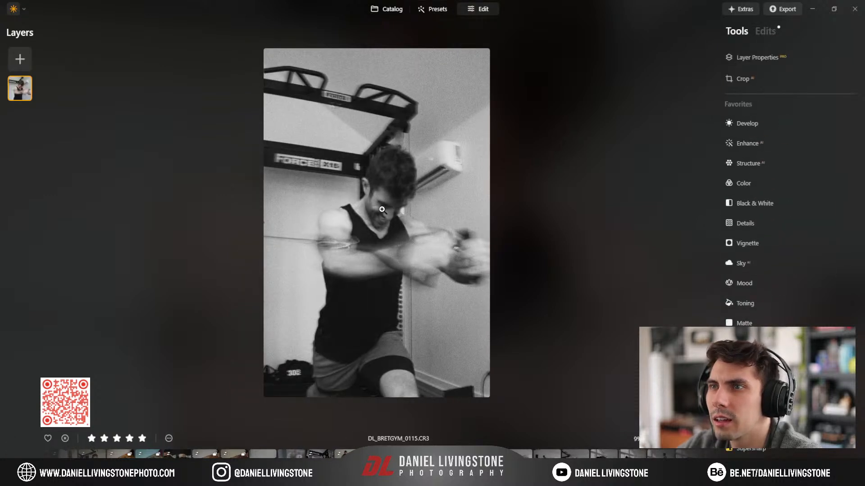
{"action": "left_click", "coordinate": [382, 209]}
{"action": "left_click_drag", "start_coordinate": [293, 191], "coordinate": [375, 218]}
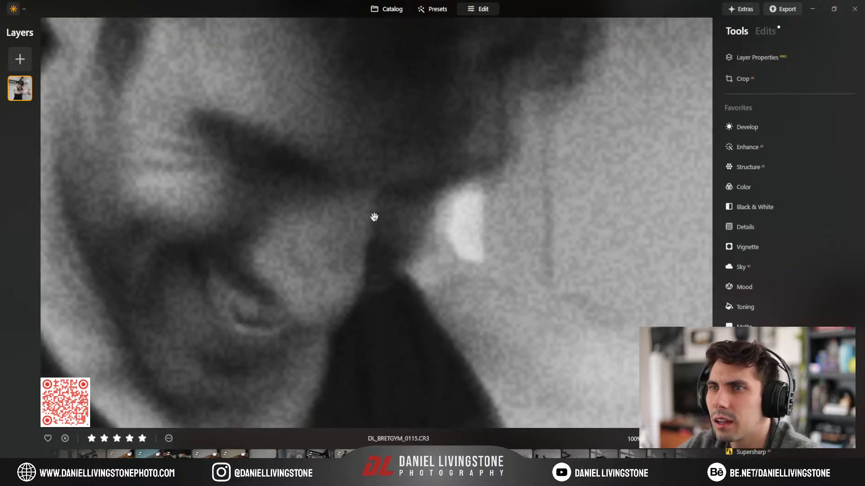
{"action": "left_click", "coordinate": [757, 31]}
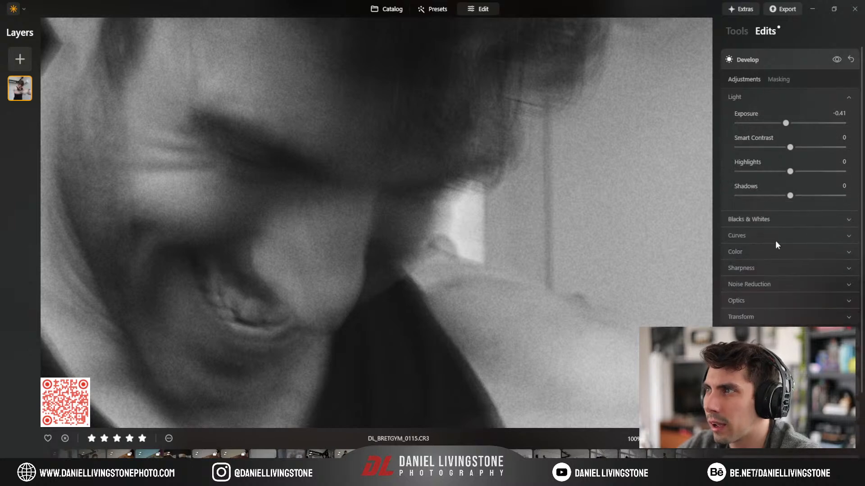
{"action": "left_click", "coordinate": [750, 284]}
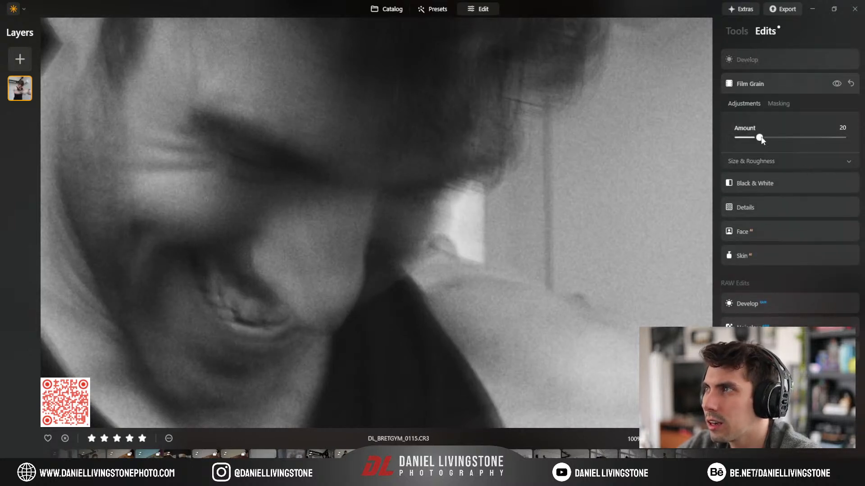
{"action": "left_click", "coordinate": [747, 59]}
{"action": "left_click", "coordinate": [404, 185]}
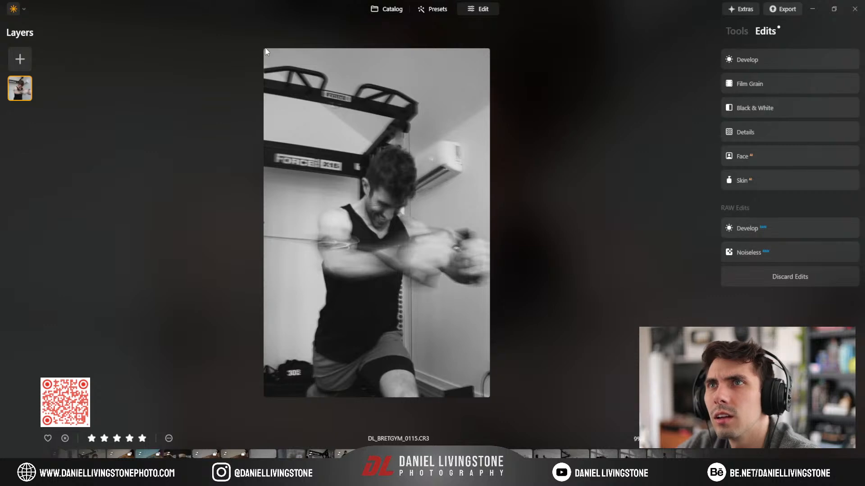
Step: Try to adjust the photo's crop frame from its upper-left corner, keeping the Original ratio
{"action": "left_click", "coordinate": [736, 31]}
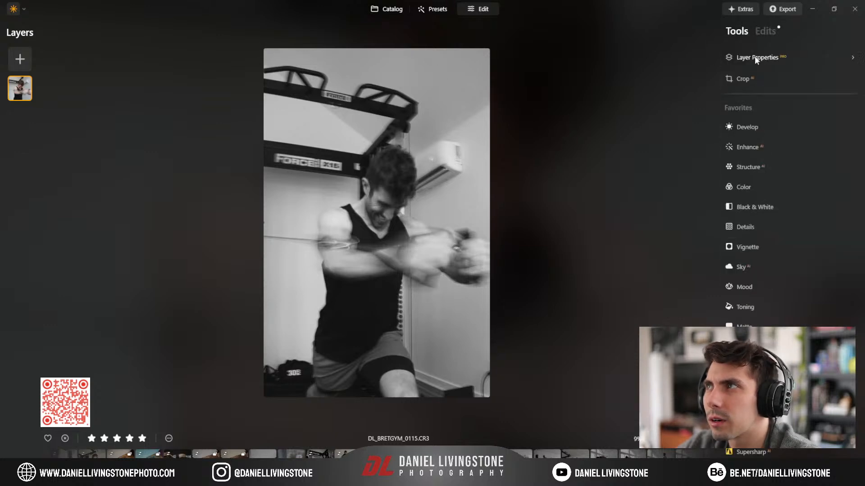
{"action": "left_click", "coordinate": [761, 78]}
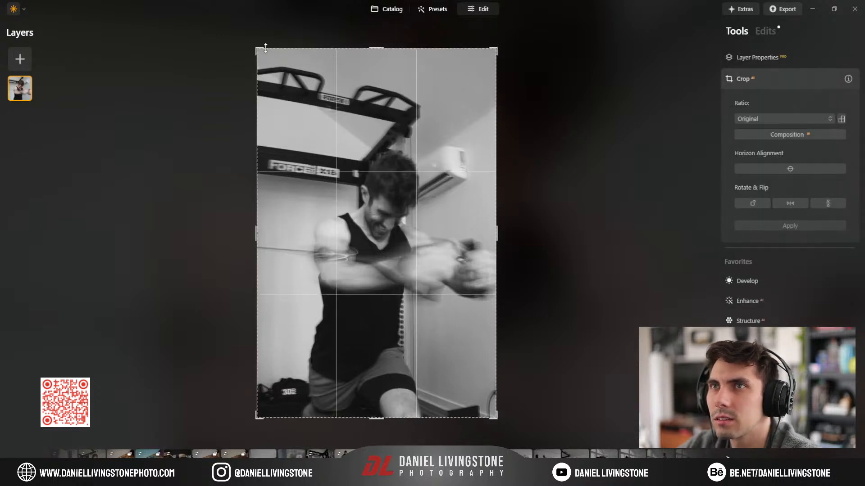
{"action": "mouse_move", "coordinate": [258, 50]}
{"action": "left_mouse_down"}
{"action": "mouse_move", "coordinate": [275, 70]}
{"action": "mouse_move", "coordinate": [249, 63]}
{"action": "left_mouse_up"}
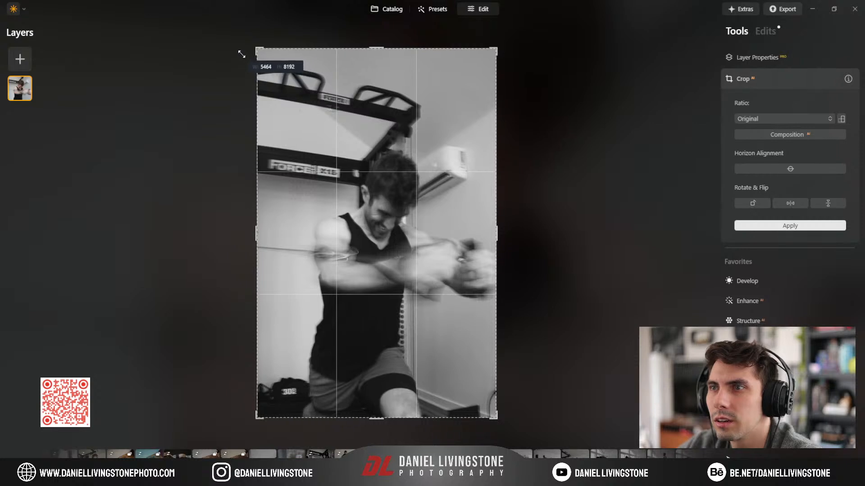
{"action": "left_click", "coordinate": [748, 281]}
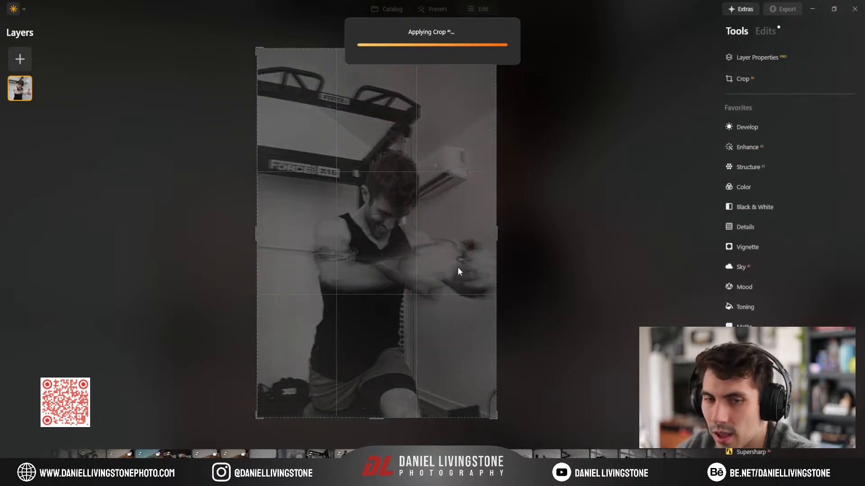
Step: Look through the next photos, comparing DL_BRETGYM_0152.CR3 with DL_BRETGYM_0154.CR3
{"action": "left_click", "coordinate": [398, 454]}
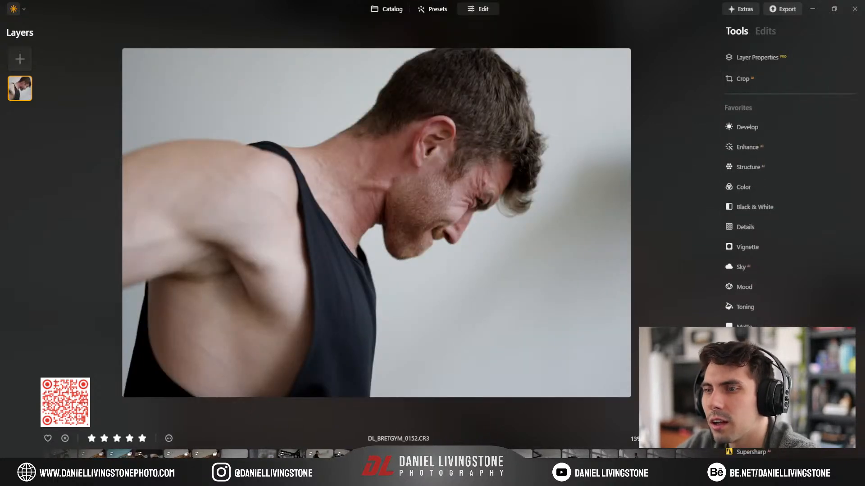
{"action": "key", "text": "Right"}
{"action": "key", "text": "Right"}
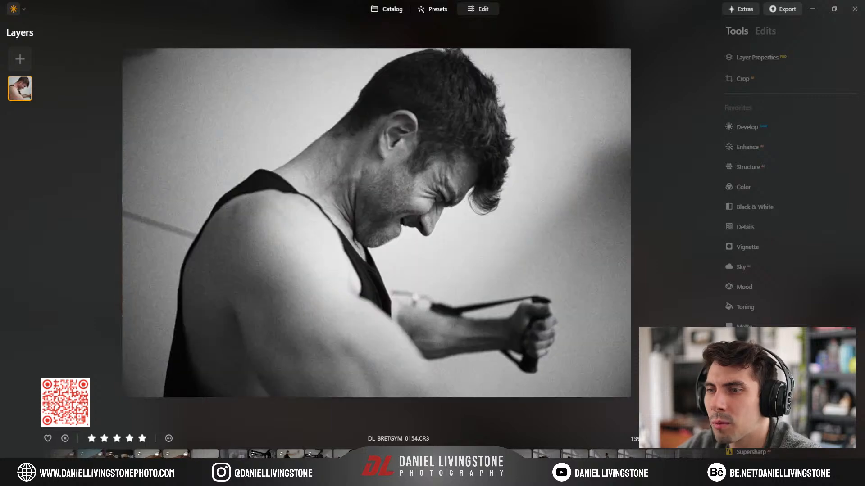
{"action": "key", "text": "Right"}
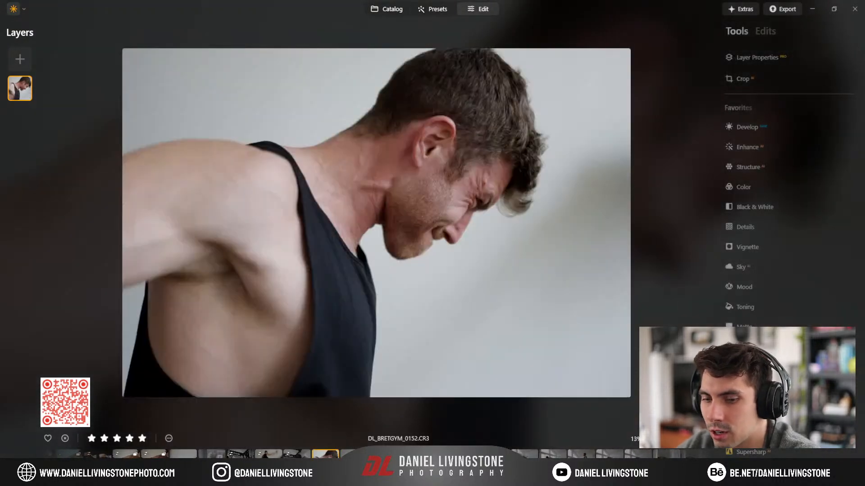
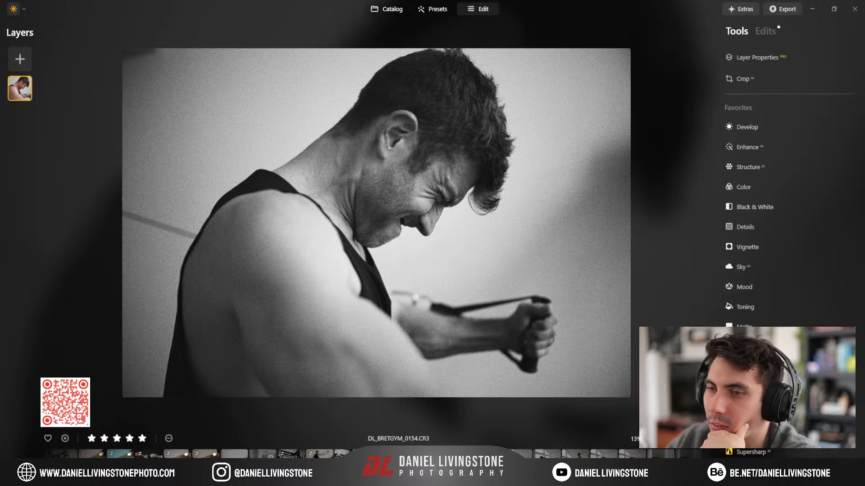
Step: Review the edited photos DL_BRETGYM_0115.CR3 and DL_BRETGYM_0104.CR3 against the unedited ones up to DL_BRETGYM_0170.CR3
{"action": "left_click", "coordinate": [342, 453]}
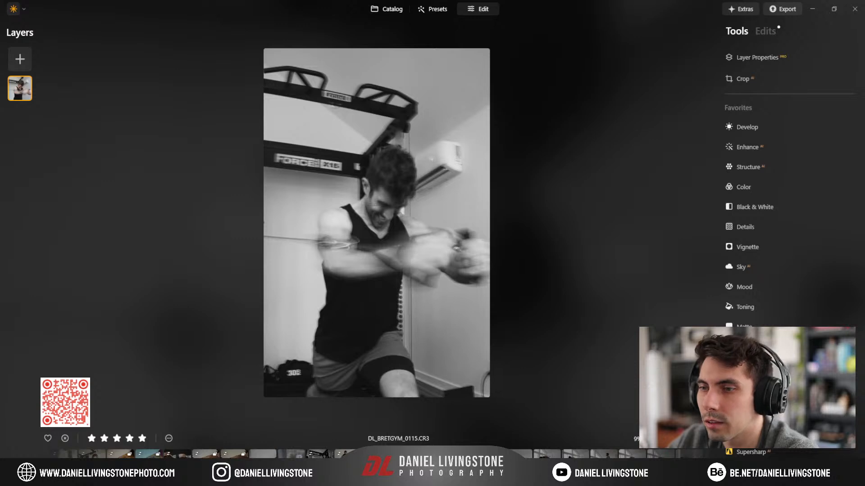
{"action": "key", "text": "Right"}
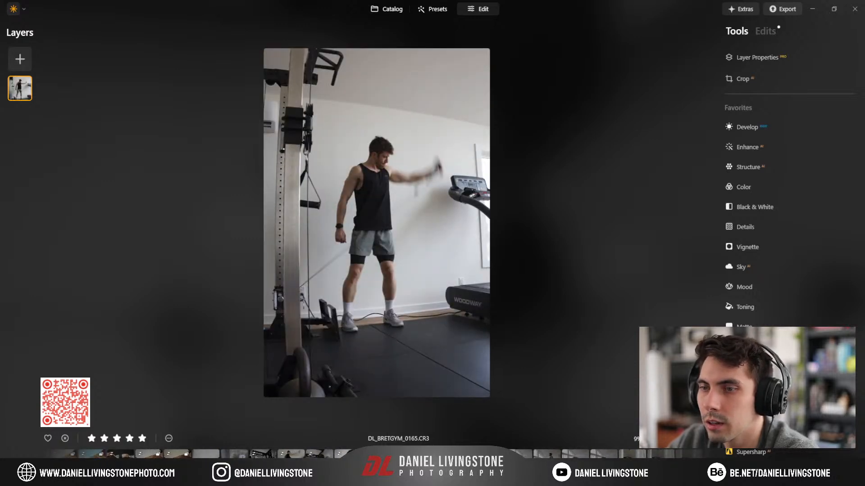
{"action": "key", "text": "Left"}
{"action": "key", "text": "Left"}
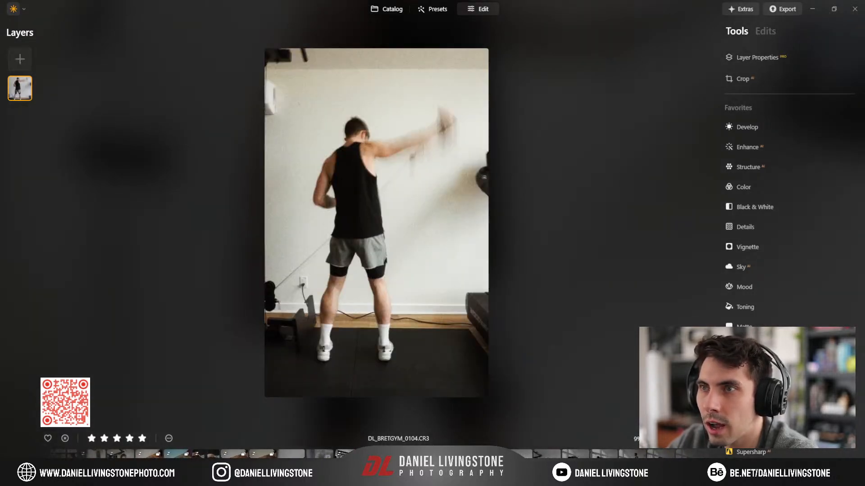
{"action": "key", "text": "Right"}
{"action": "key", "text": "Right"}
{"action": "key", "text": "Right"}
{"action": "key", "text": "Right"}
{"action": "key", "text": "Right"}
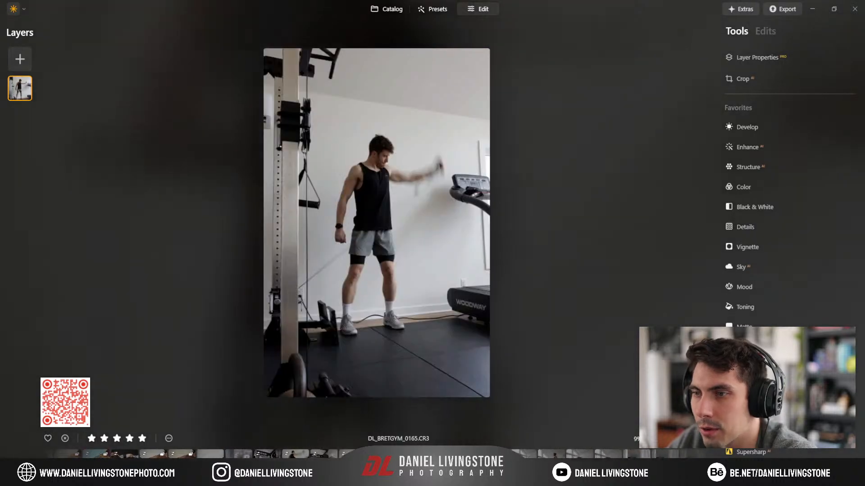
{"action": "key", "text": "Left"}
{"action": "key", "text": "Left"}
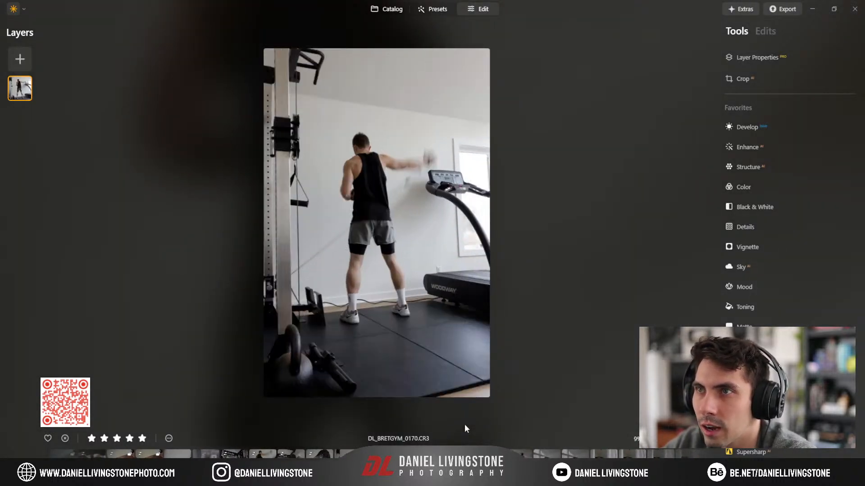
Step: Reopen the warm-toned DL_BRETGYM_0104.CR3 as a reference and return to the later photos in the series
{"action": "left_click", "coordinate": [269, 464]}
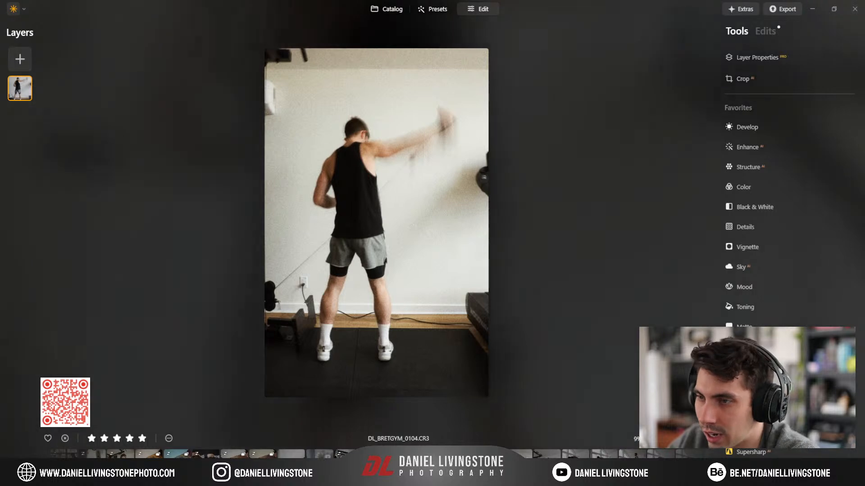
{"action": "left_click", "coordinate": [490, 464]}
{"action": "key", "text": "Right"}
{"action": "key", "text": "Right"}
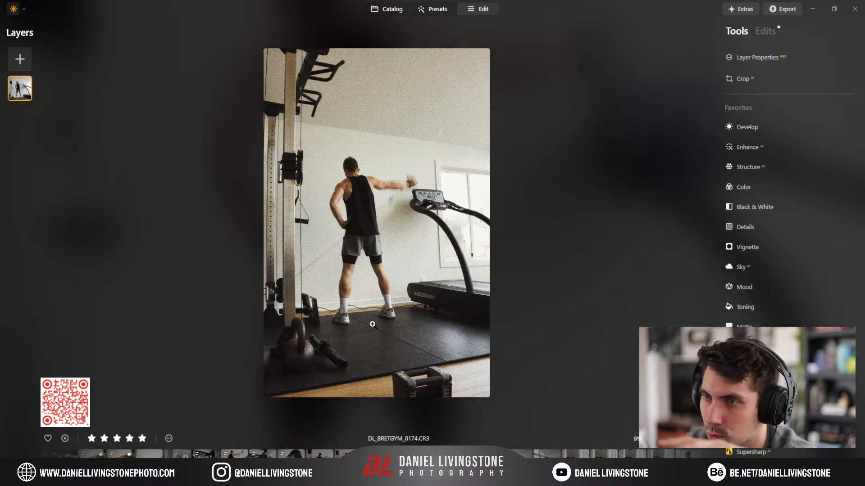
Step: Compare the warm-toned DL_BRETGYM_0174.CR3 with neighbouring photos such as DL_BRETGYM_0170.CR3
{"action": "left_click", "coordinate": [234, 455]}
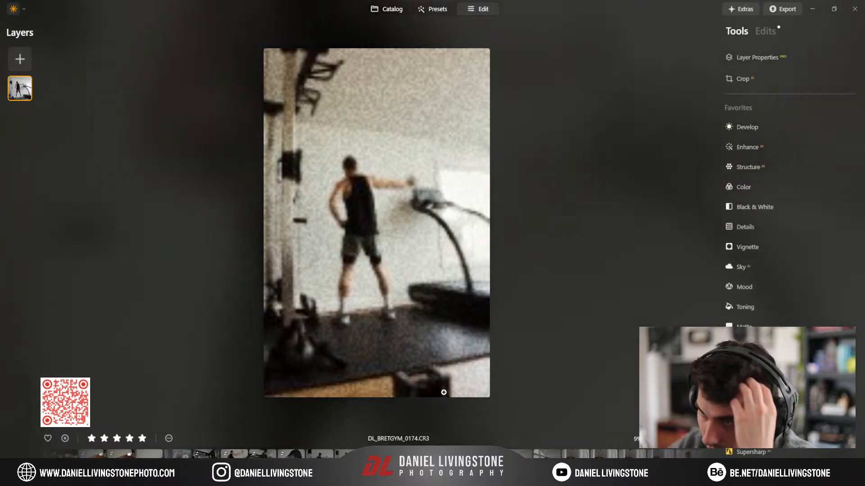
{"action": "key", "text": "Left"}
{"action": "key", "text": "Left"}
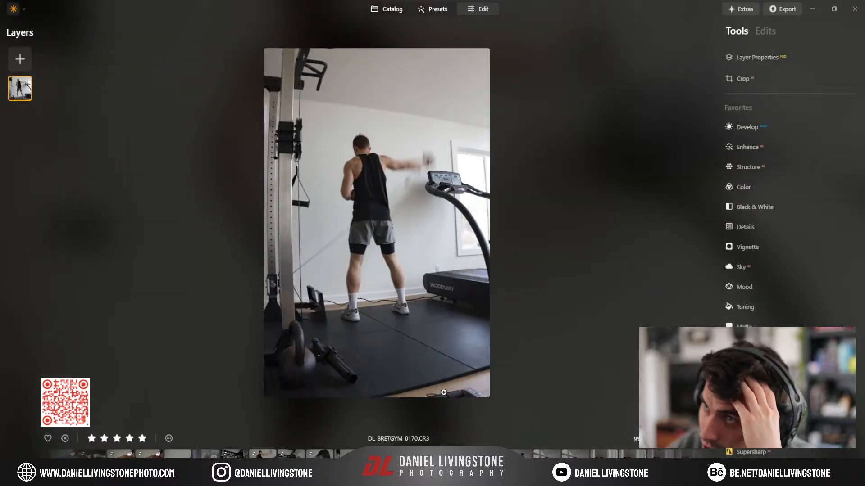
{"action": "key", "text": "Right"}
{"action": "key", "text": "Right"}
{"action": "key", "text": "Right"}
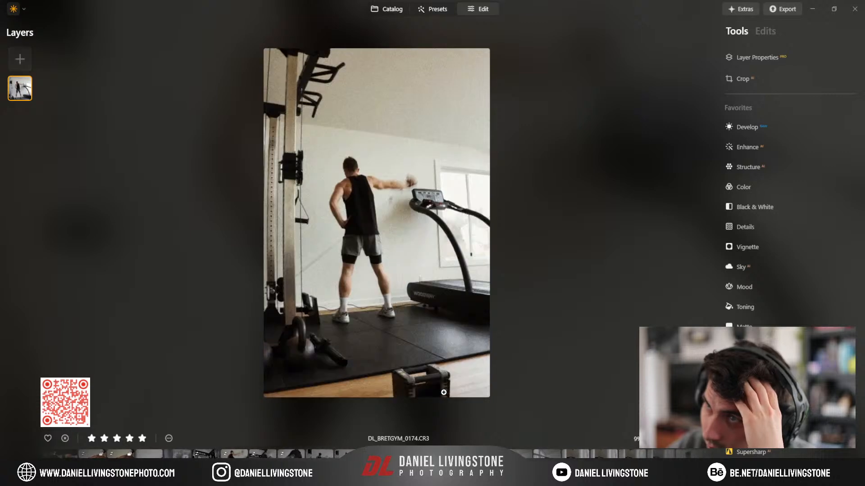
{"action": "key", "text": "Right"}
{"action": "key", "text": "Right"}
{"action": "key", "text": "Right"}
{"action": "key", "text": "Right"}
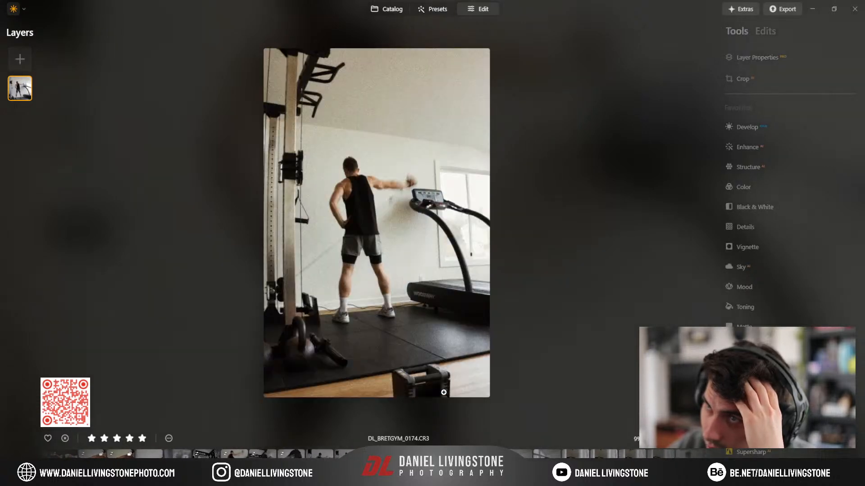
Step: Compare the warm-toned DL_BRETGYM_0174.CR3 with the earlier photos of the same exercise, especially DL_BRETGYM_0165.CR3
{"action": "key", "text": "Left"}
{"action": "key", "text": "Left"}
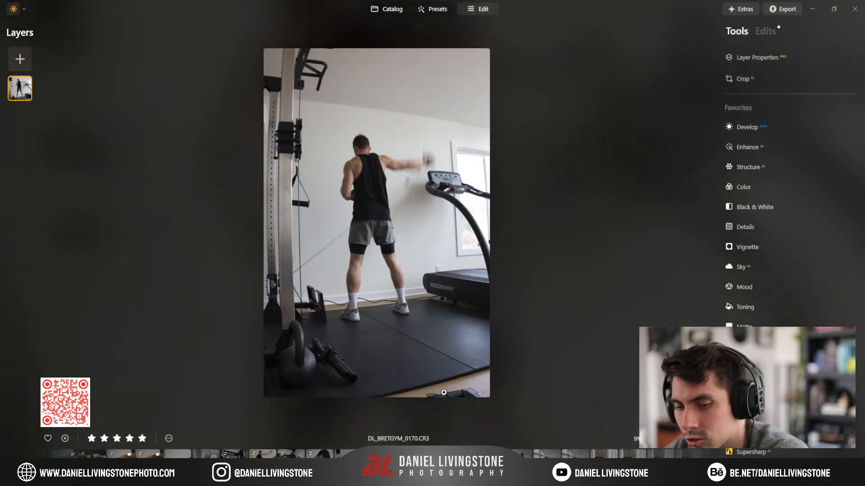
{"action": "key", "text": "Left"}
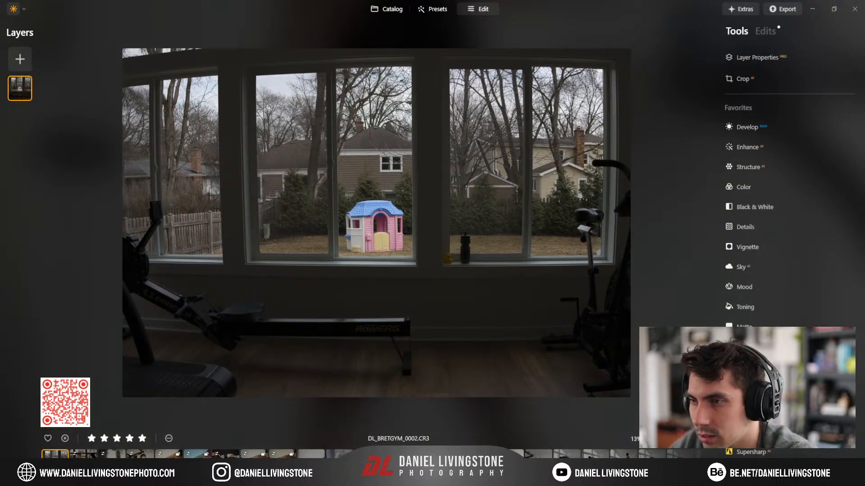
{"action": "key", "text": "Left"}
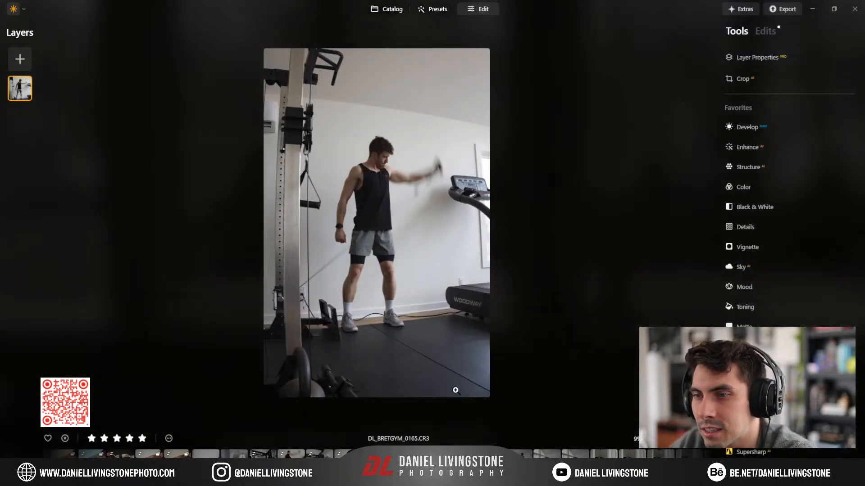
{"action": "key", "text": "Right"}
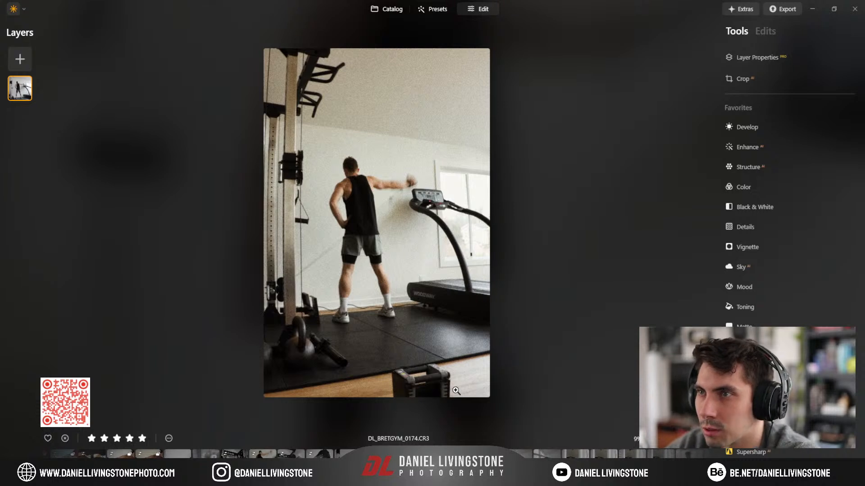
{"action": "key", "text": "Left"}
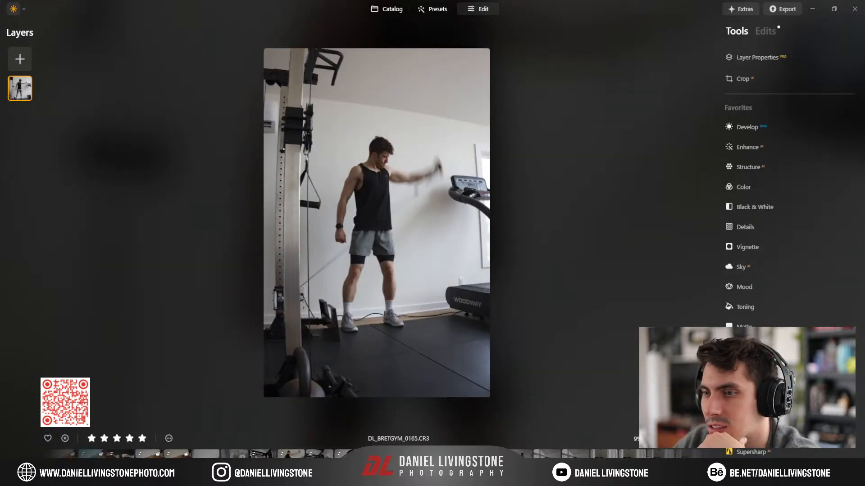
{"action": "key", "text": "Right"}
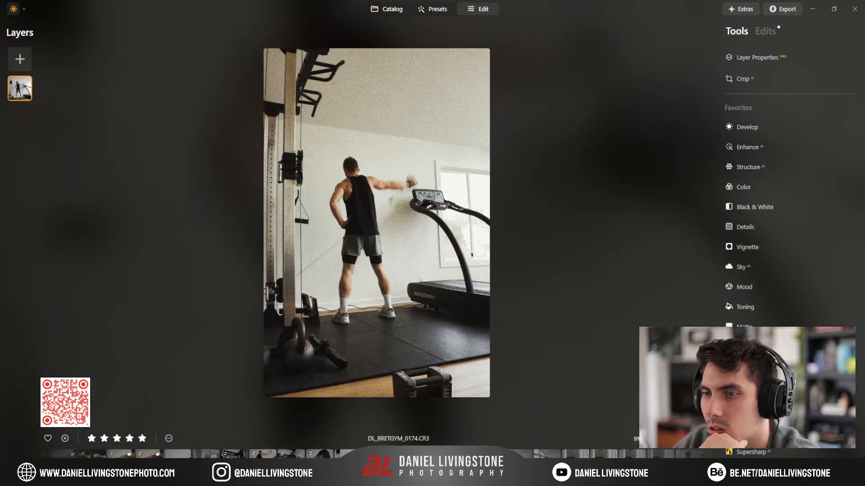
{"action": "key", "text": "Left"}
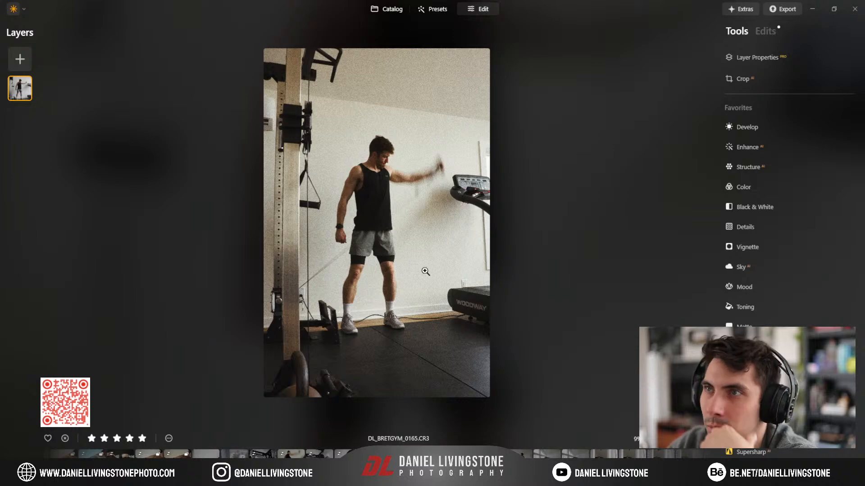
Step: Inspect the face and grain in DL_BRETGYM_0165.CR3 at 100% zoom and compare it with the neighbouring photos
{"action": "left_click", "coordinate": [378, 154]}
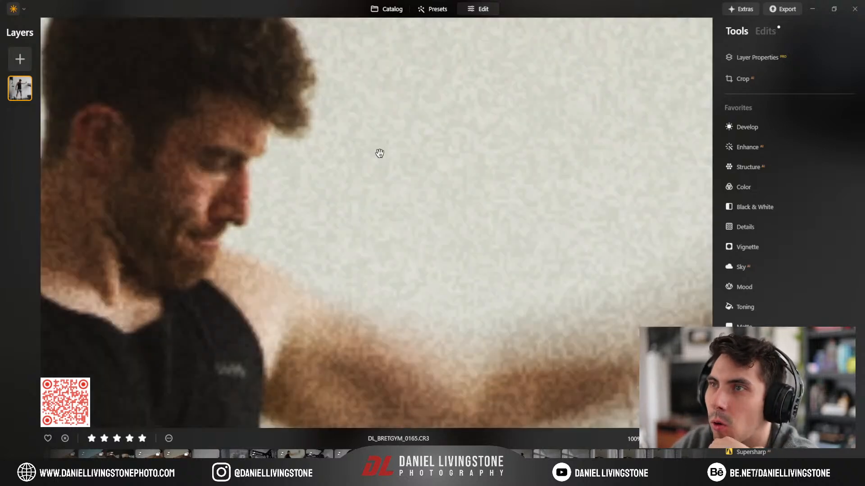
{"action": "left_click", "coordinate": [342, 200]}
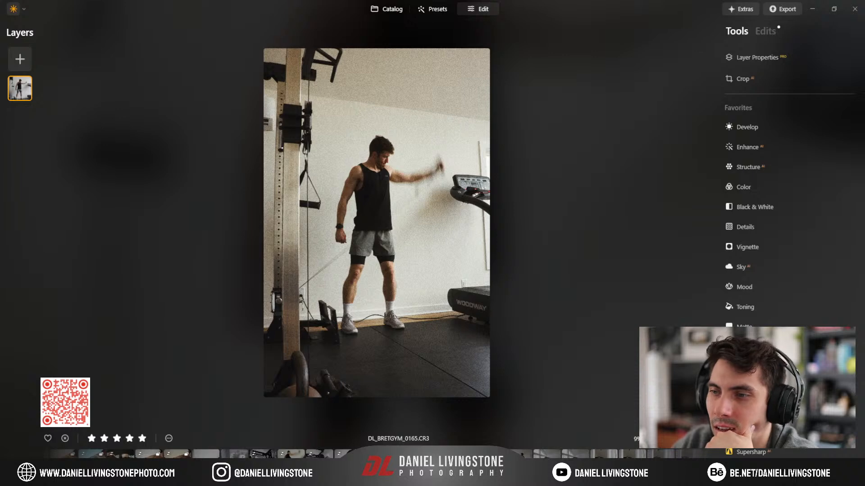
{"action": "key", "text": "Right"}
{"action": "key", "text": "Left"}
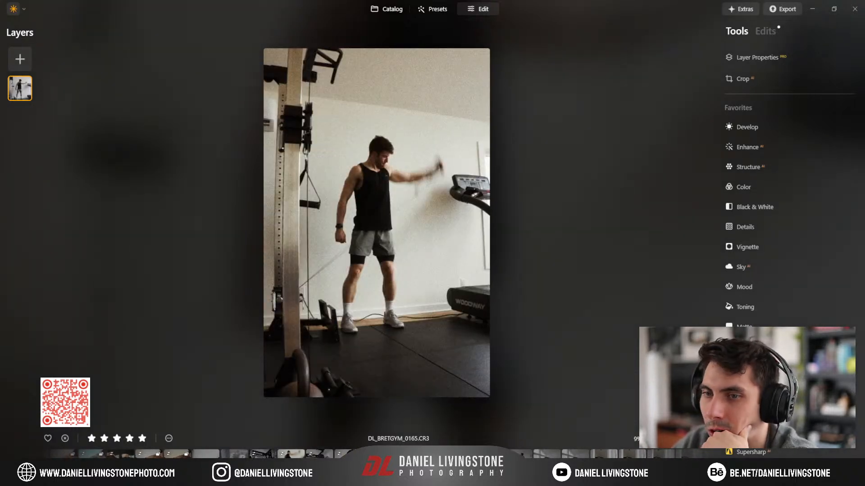
{"action": "key", "text": "Left"}
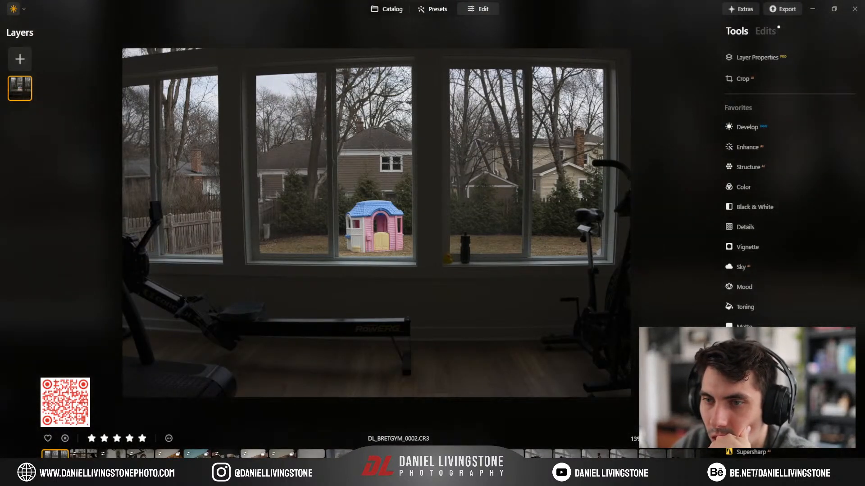
Step: Open the rubber duck photo DL_BRETGYM_0075.CR3 and apply the custom preset Filmic - BnW
{"action": "left_click", "coordinate": [311, 458]}
{"action": "left_click", "coordinate": [339, 458]}
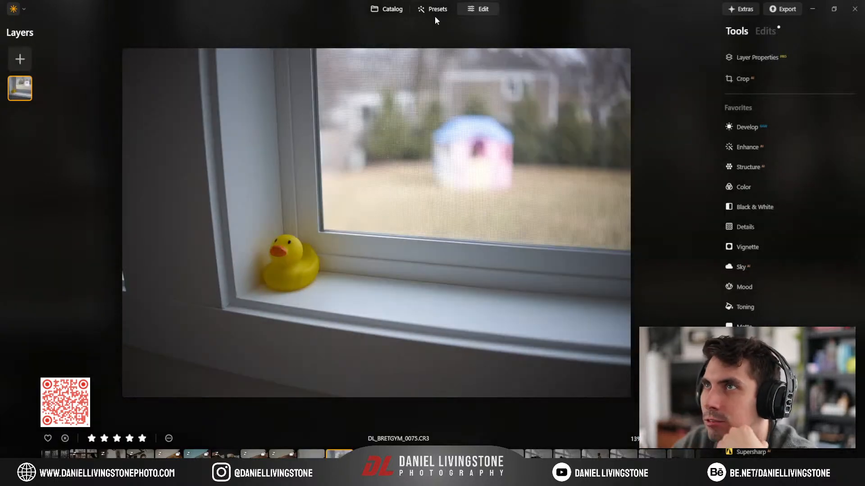
{"action": "left_click", "coordinate": [433, 9]}
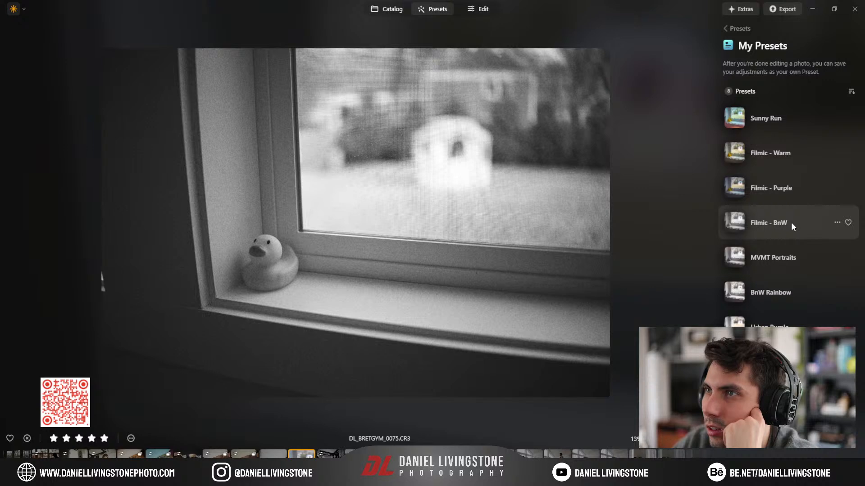
{"action": "left_click", "coordinate": [791, 223]}
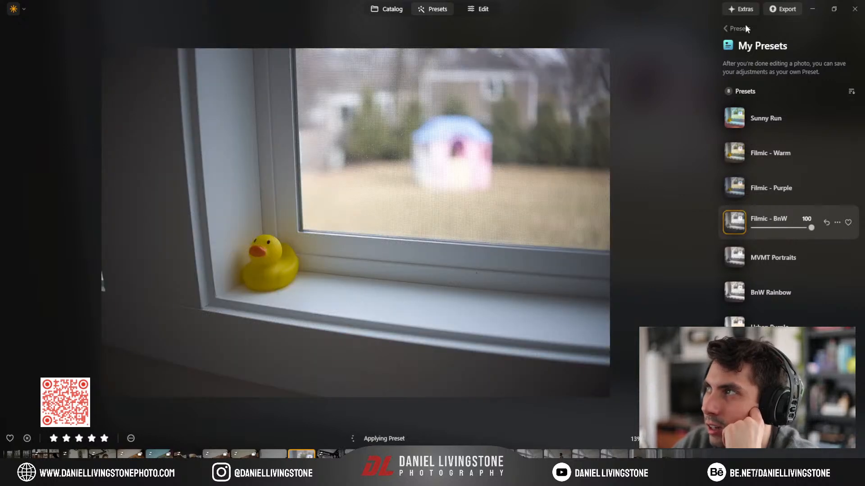
{"action": "left_click", "coordinate": [745, 28]}
Step: Set the Yellow luminance to 100 in the duck photo's existing Black & White edit
{"action": "left_click", "coordinate": [488, 9]}
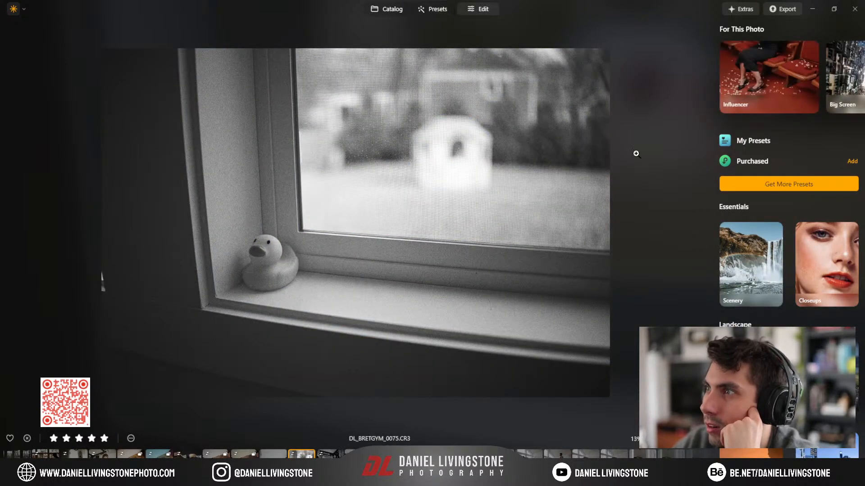
{"action": "left_click", "coordinate": [765, 31]}
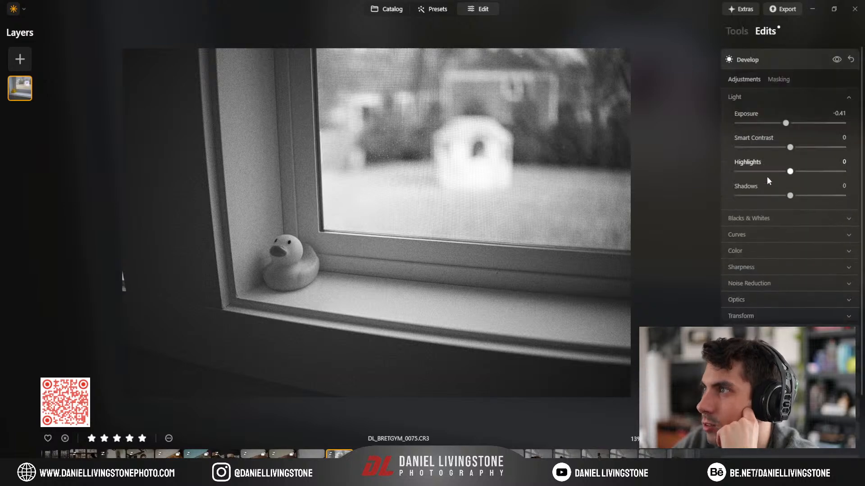
{"action": "scroll", "coordinate": [768, 225], "scroll_direction": "down", "scroll_amount": 3}
{"action": "left_click", "coordinate": [772, 304]}
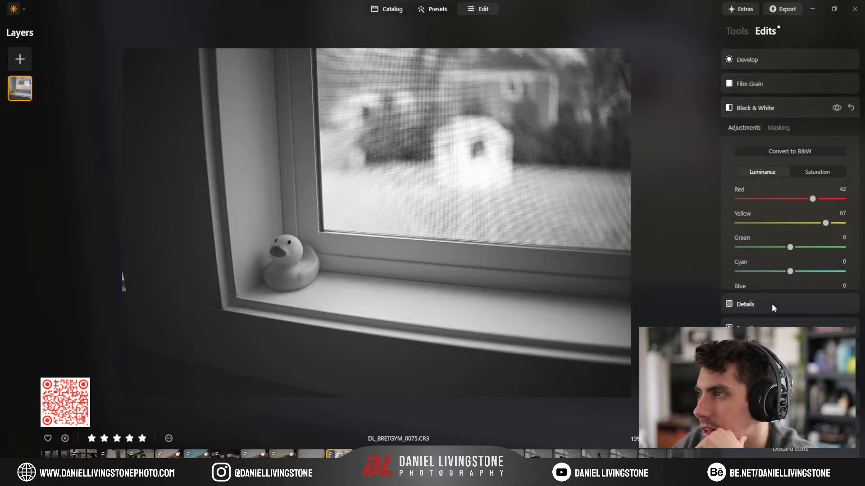
{"action": "mouse_move", "coordinate": [825, 223]}
{"action": "left_mouse_down"}
{"action": "mouse_move", "coordinate": [842, 223]}
{"action": "mouse_move", "coordinate": [737, 223]}
{"action": "mouse_move", "coordinate": [842, 223]}
{"action": "left_mouse_up"}
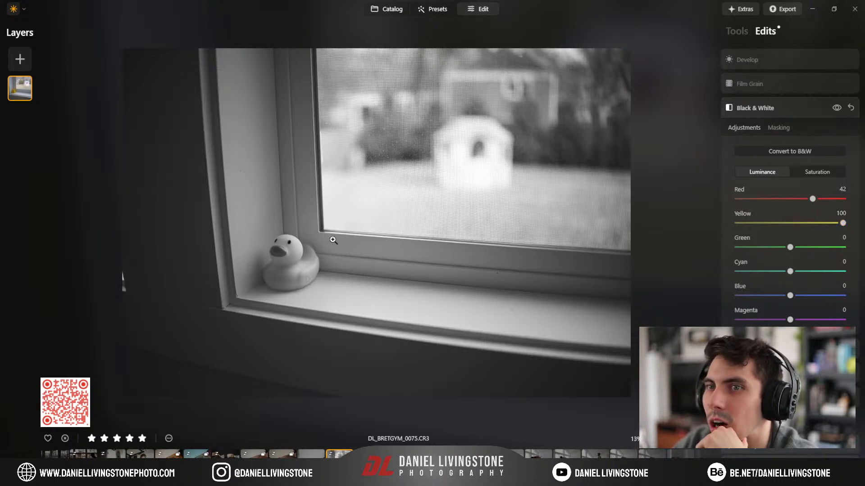
Step: Review the duck photo's applied edits, examining the RAW Develop light, color and optics settings and the regular Develop adjustments
{"action": "left_click", "coordinate": [758, 110]}
{"action": "scroll", "coordinate": [766, 297], "scroll_direction": "down", "scroll_amount": 3}
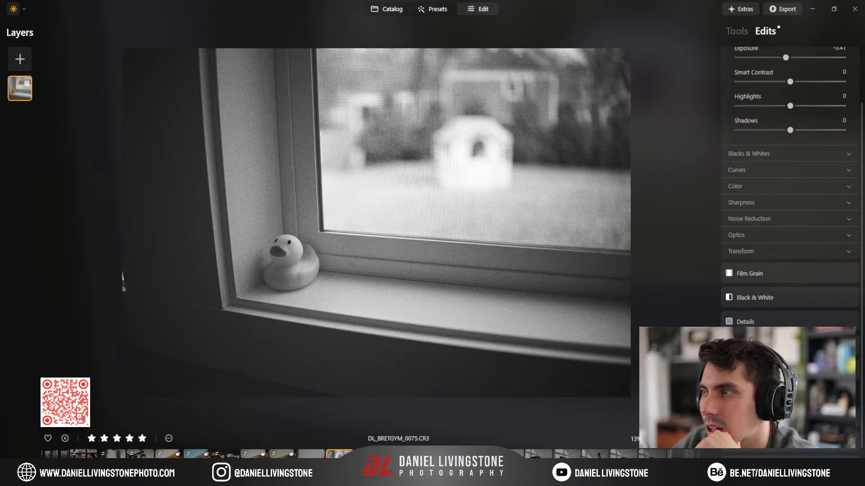
{"action": "left_click", "coordinate": [750, 418]}
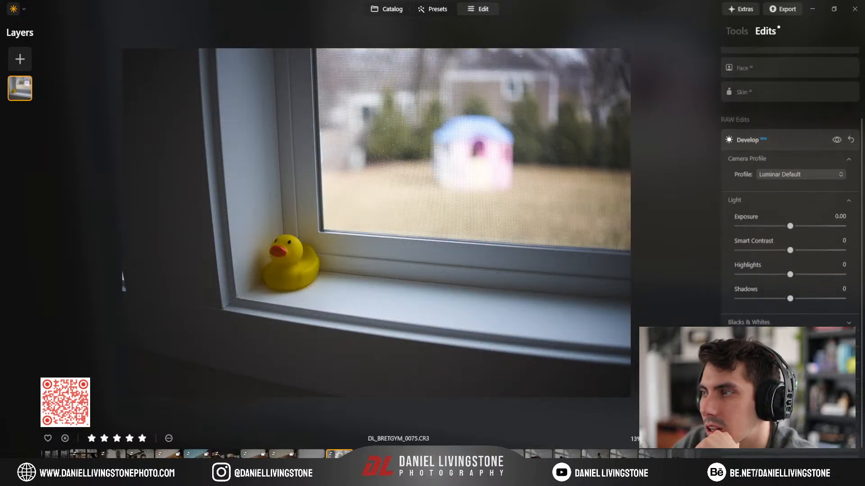
{"action": "scroll", "coordinate": [790, 225], "scroll_direction": "down", "scroll_amount": 3}
{"action": "scroll", "coordinate": [790, 226], "scroll_direction": "up", "scroll_amount": 1}
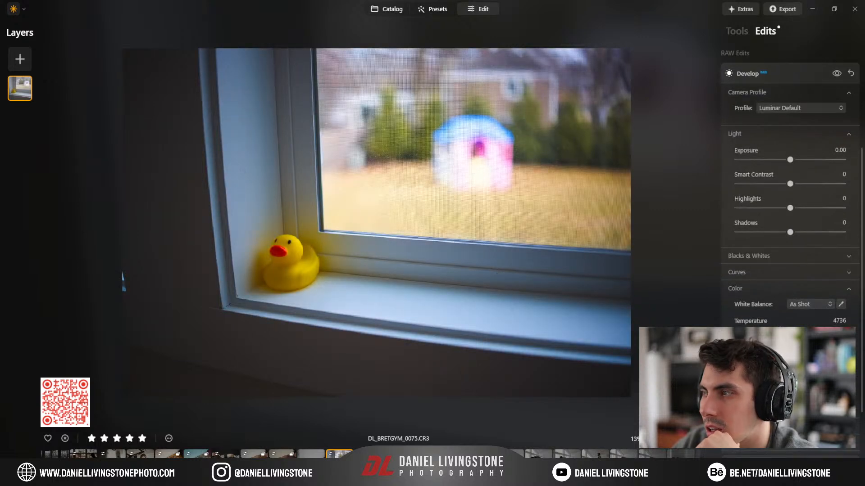
{"action": "scroll", "coordinate": [752, 289], "scroll_direction": "up", "scroll_amount": 2}
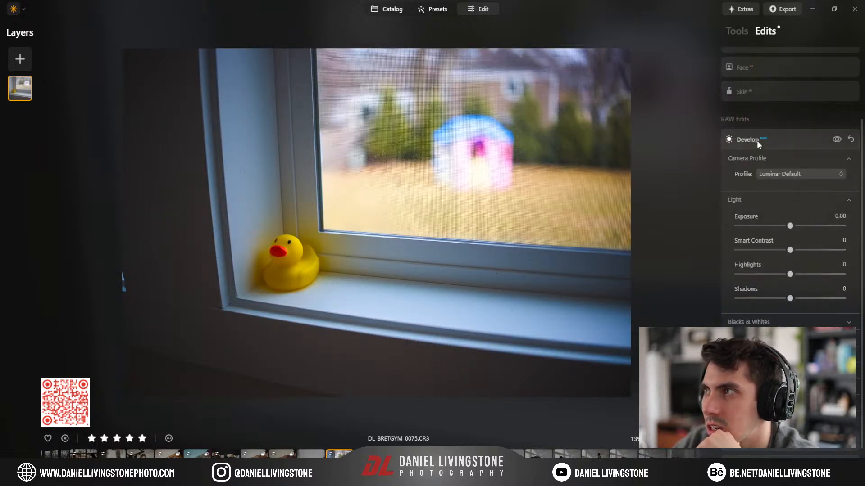
{"action": "scroll", "coordinate": [757, 140], "scroll_direction": "down", "scroll_amount": 4}
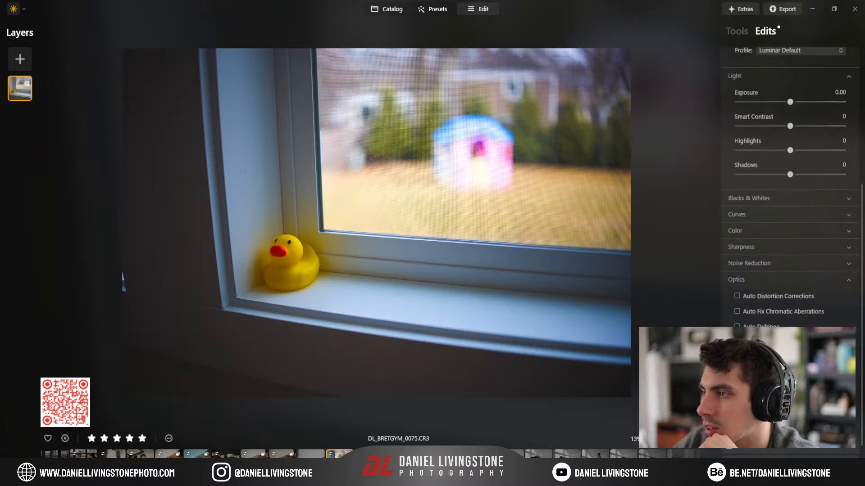
{"action": "left_click", "coordinate": [766, 295]}
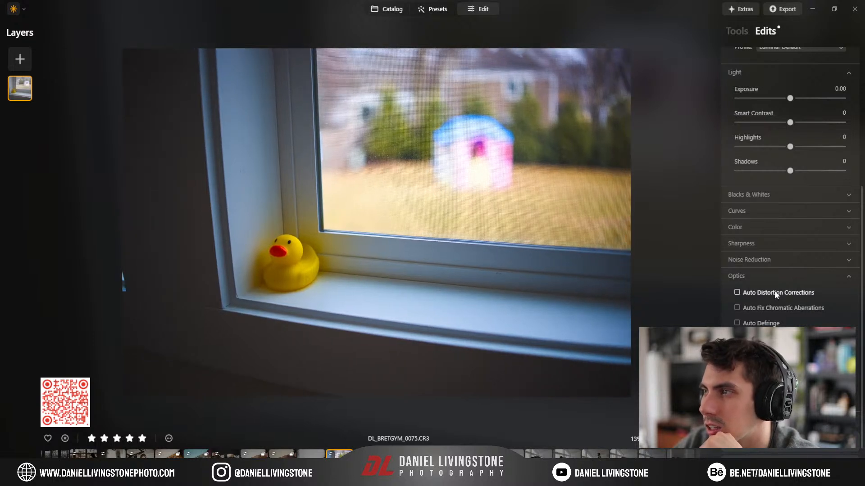
{"action": "scroll", "coordinate": [778, 274], "scroll_direction": "up", "scroll_amount": 3}
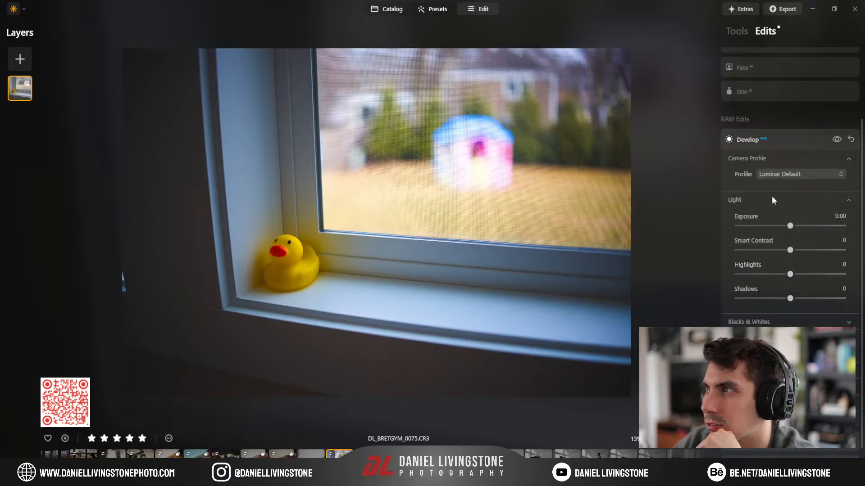
{"action": "scroll", "coordinate": [769, 180], "scroll_direction": "up", "scroll_amount": 3}
{"action": "left_click", "coordinate": [762, 61]}
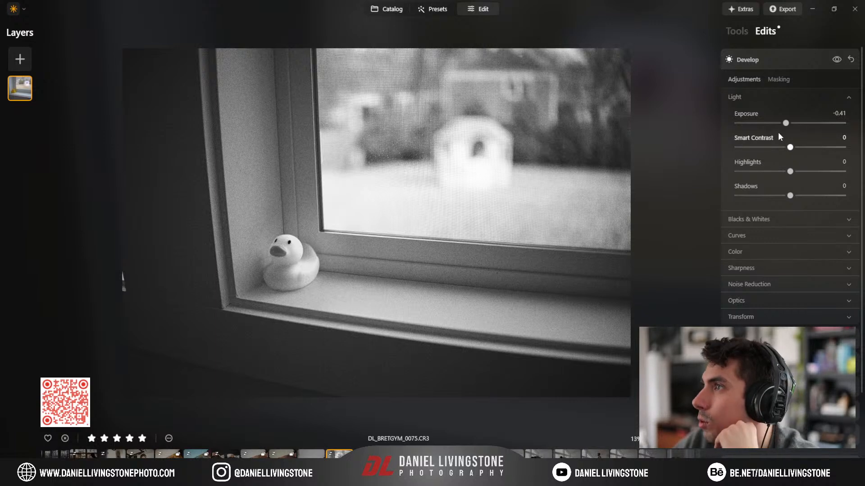
{"action": "left_click", "coordinate": [766, 60]}
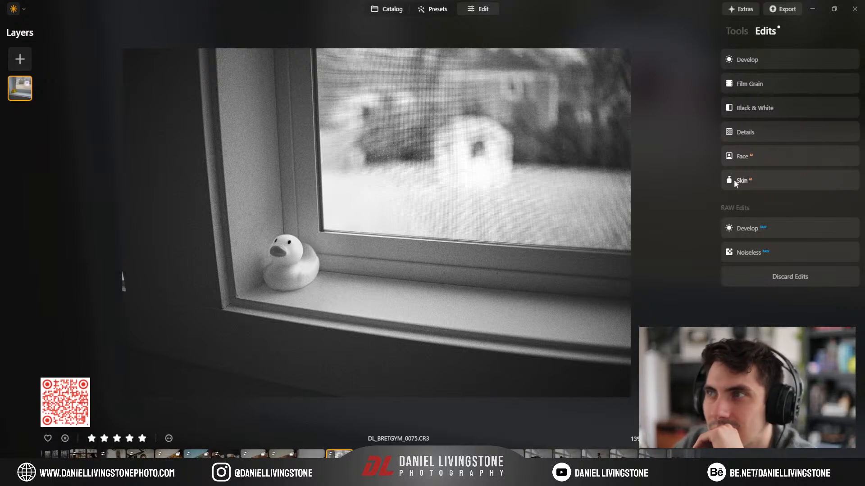
Step: Compare the duck photo before and after the edits several times
{"action": "key", "text": "backslash"}
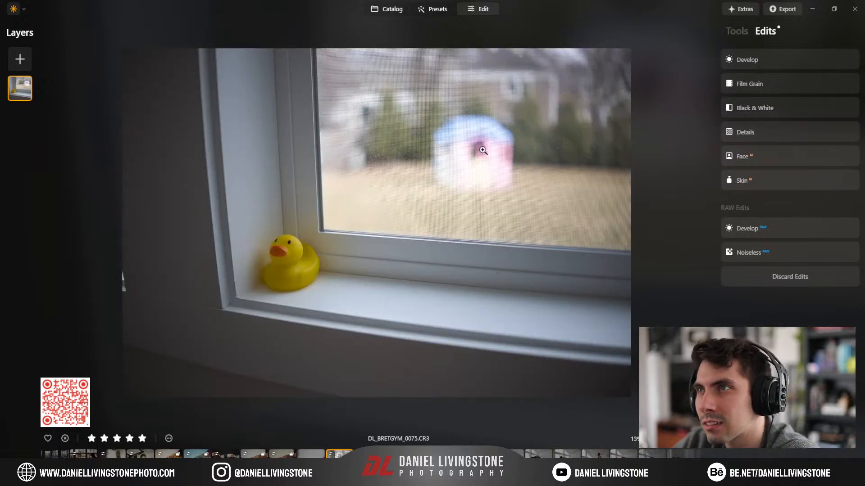
{"action": "key", "text": "backslash"}
{"action": "key", "text": "backslash"}
{"action": "key", "text": "backslash"}
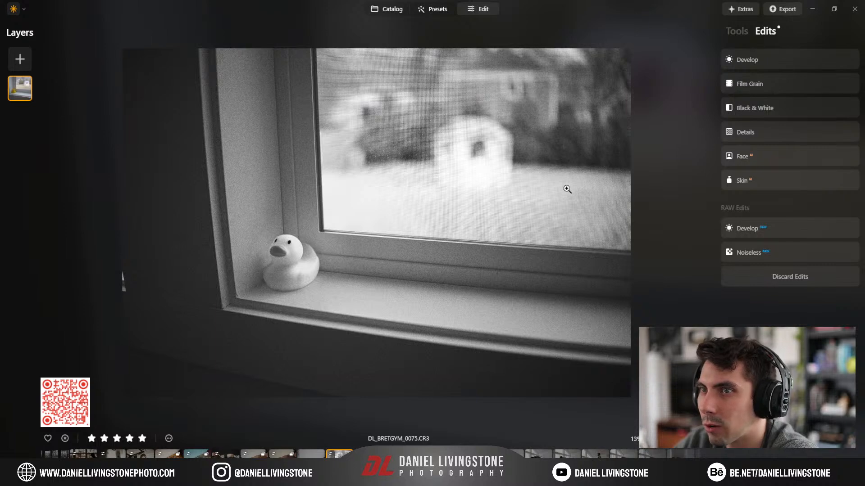
{"action": "key", "text": "backslash"}
{"action": "key", "text": "backslash"}
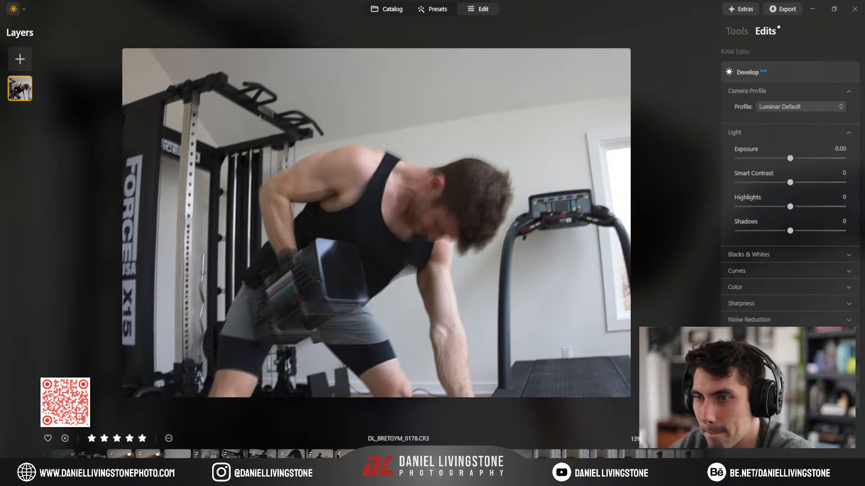
Step: Compare DL_BRETGYM_0178.CR3 with DL_BRETGYM_0189.CR3 and move on to the vertical bench exercise photo DL_BRETGYM_0196.CR3
{"action": "key", "text": "Right"}
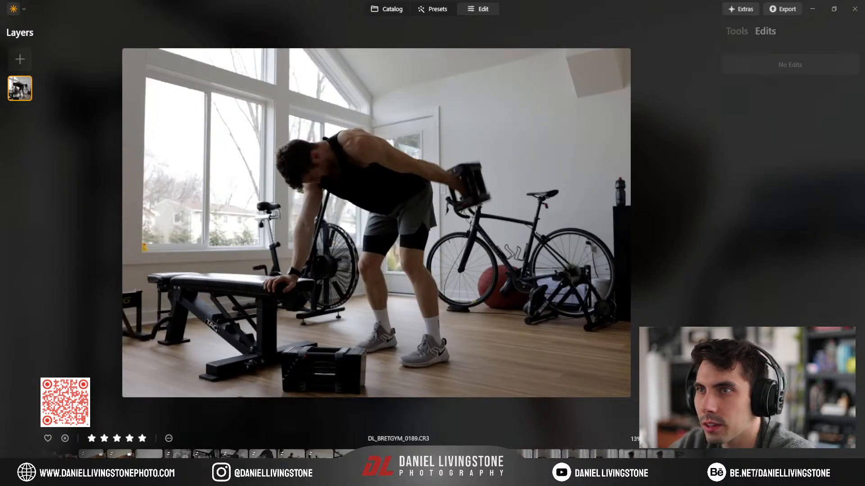
{"action": "key", "text": "Left"}
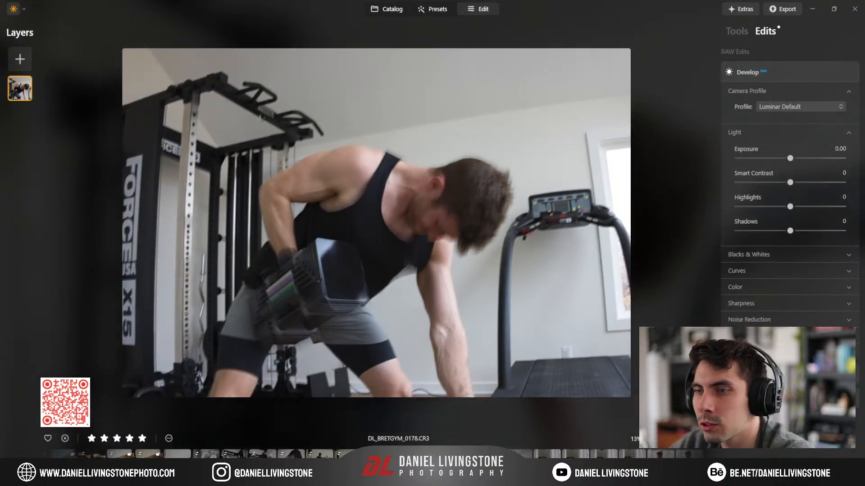
{"action": "key", "text": "Right"}
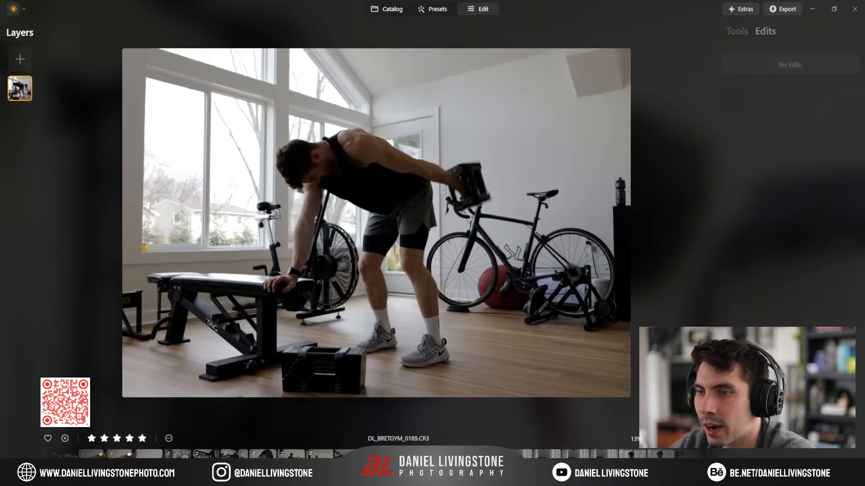
{"action": "key", "text": "Right"}
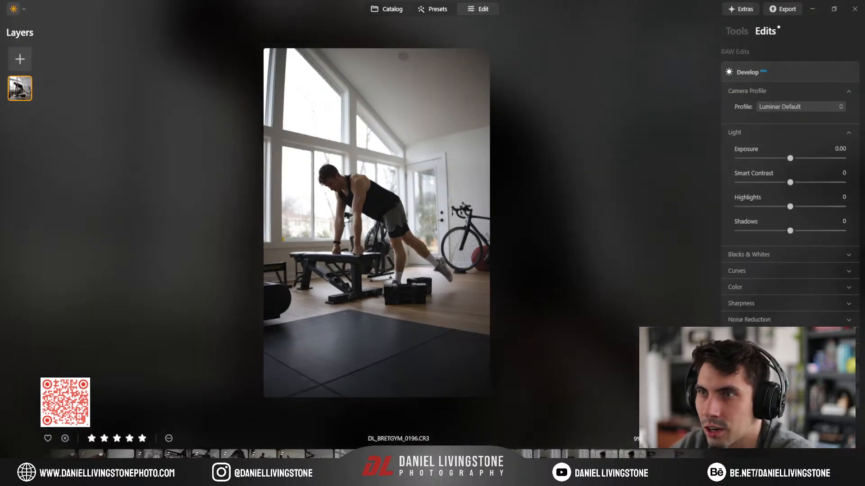
Step: Check the sharpness of the athlete, shoes and dumbbells in the bench exercise photo at 100% zoom
{"action": "left_click", "coordinate": [338, 174]}
{"action": "left_click_drag", "start_coordinate": [345, 307], "coordinate": [291, 157]}
{"action": "left_click", "coordinate": [293, 175]}
{"action": "left_click", "coordinate": [396, 276]}
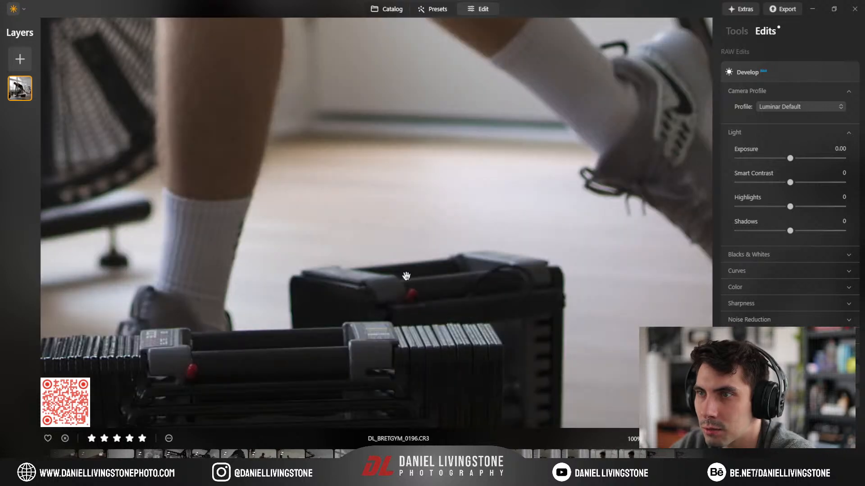
{"action": "left_click", "coordinate": [406, 276]}
Step: Apply the custom preset Filmic - Purple to the bench exercise photo DL_BRETGYM_0196.CR3
{"action": "left_click", "coordinate": [432, 9]}
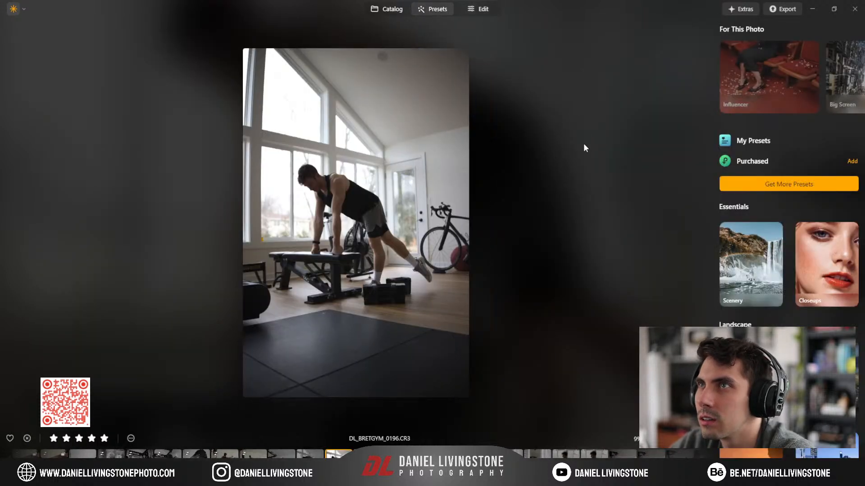
{"action": "left_click", "coordinate": [735, 141]}
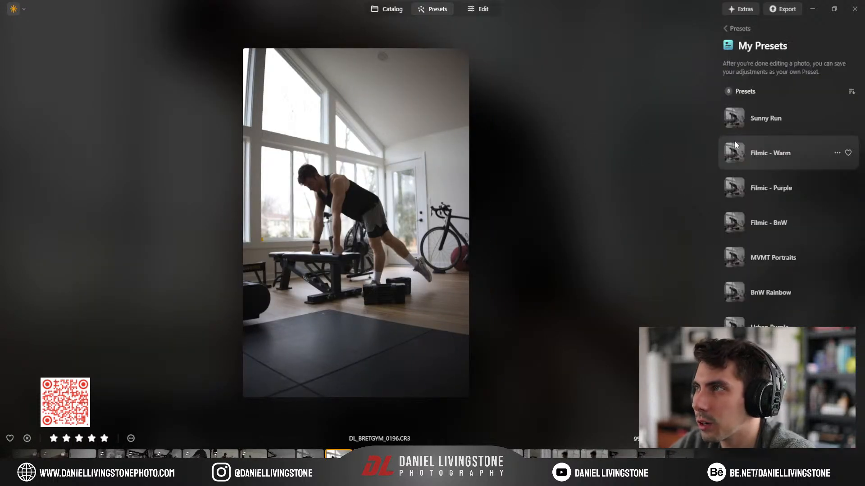
{"action": "left_click", "coordinate": [772, 188]}
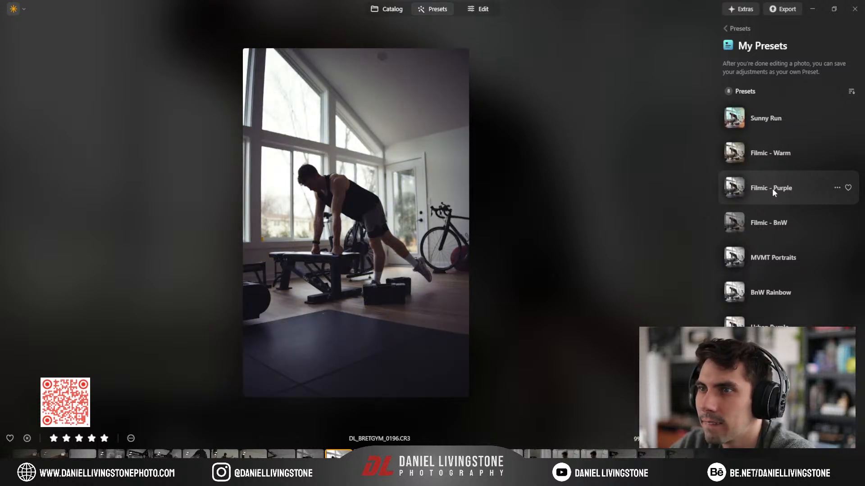
{"action": "left_click", "coordinate": [772, 188]}
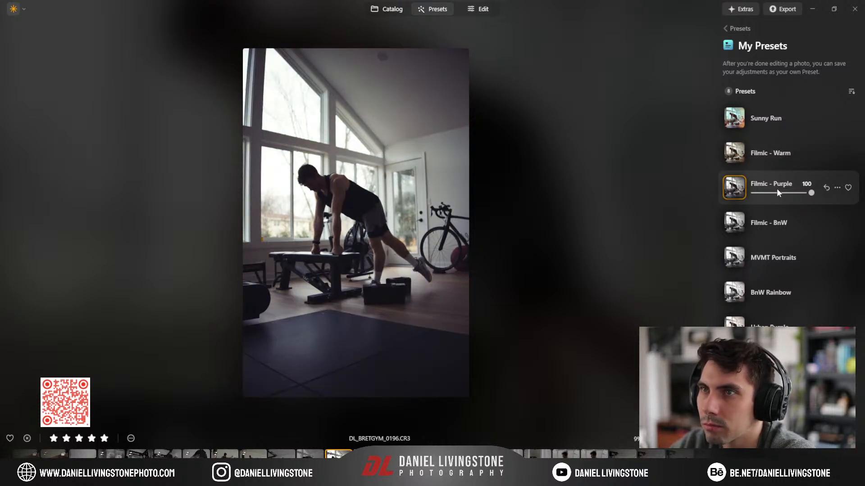
Step: Raise Shadows to 77 in the bench exercise photo's RAW Develop edit
{"action": "left_click", "coordinate": [481, 9]}
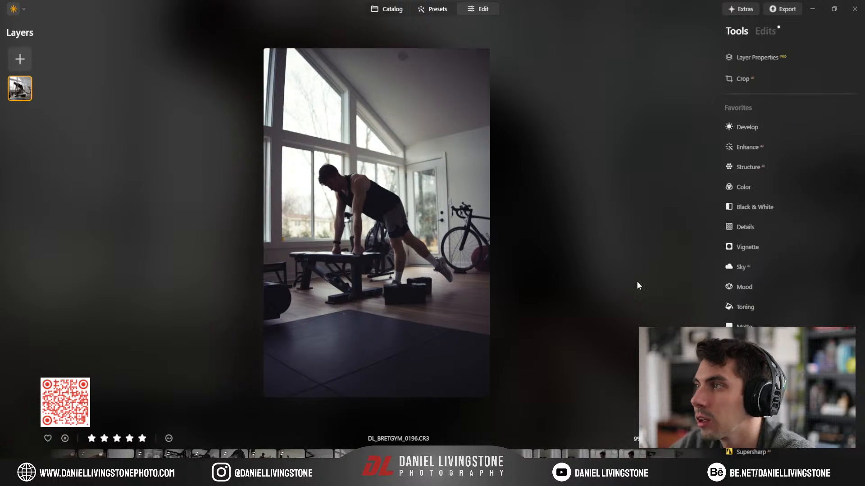
{"action": "left_click", "coordinate": [765, 31]}
{"action": "left_click", "coordinate": [770, 306]}
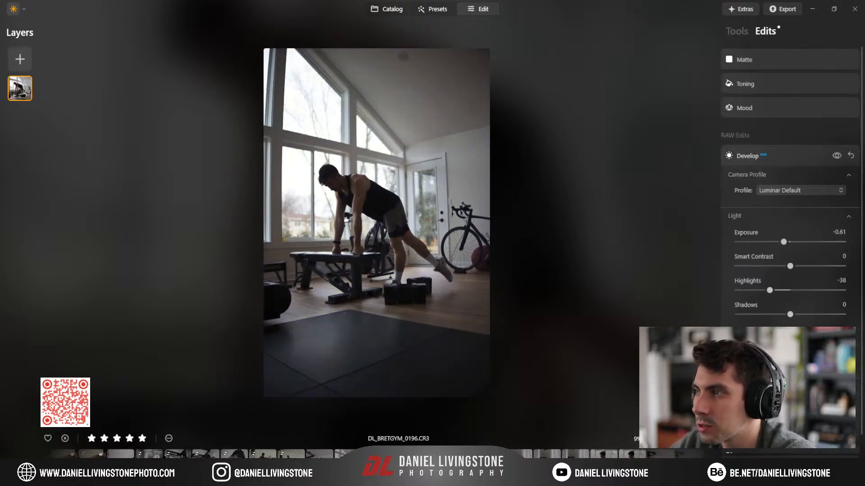
{"action": "left_click_drag", "start_coordinate": [790, 306], "coordinate": [830, 306]}
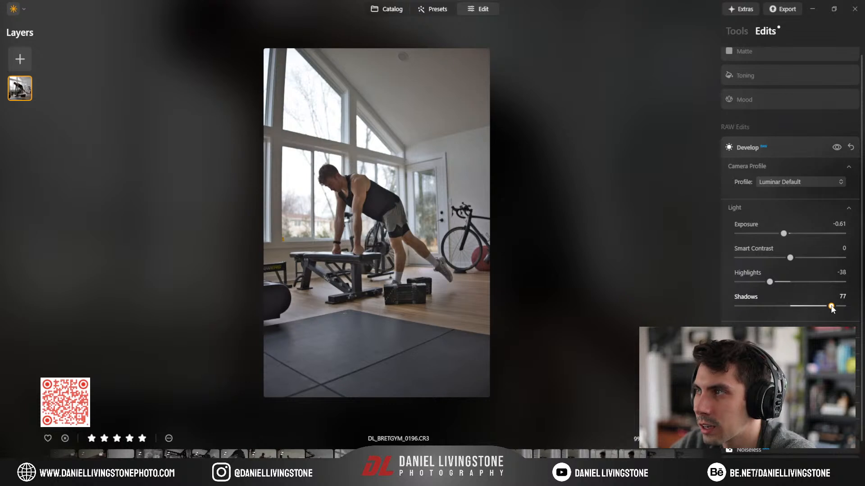
Step: Brighten the athlete's face in the bench exercise photo by setting Face Light to 21 with the Face tool
{"action": "left_click", "coordinate": [772, 151]}
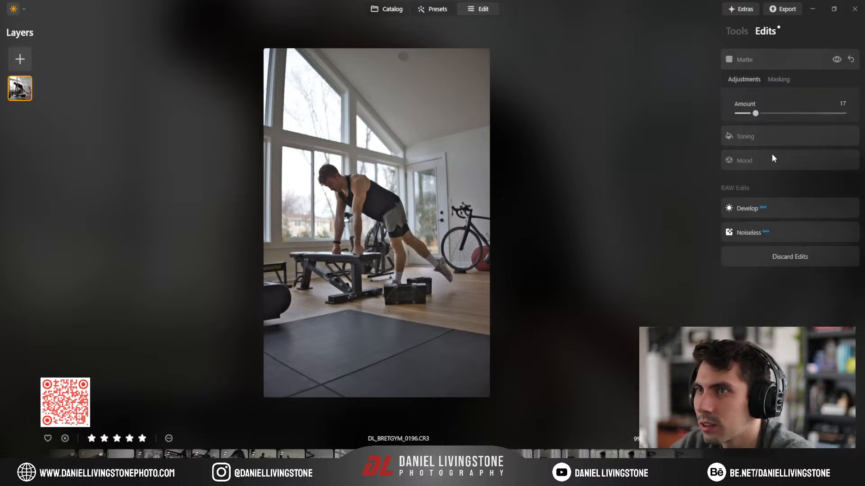
{"action": "left_click", "coordinate": [354, 185]}
{"action": "left_click_drag", "start_coordinate": [346, 188], "coordinate": [571, 196]}
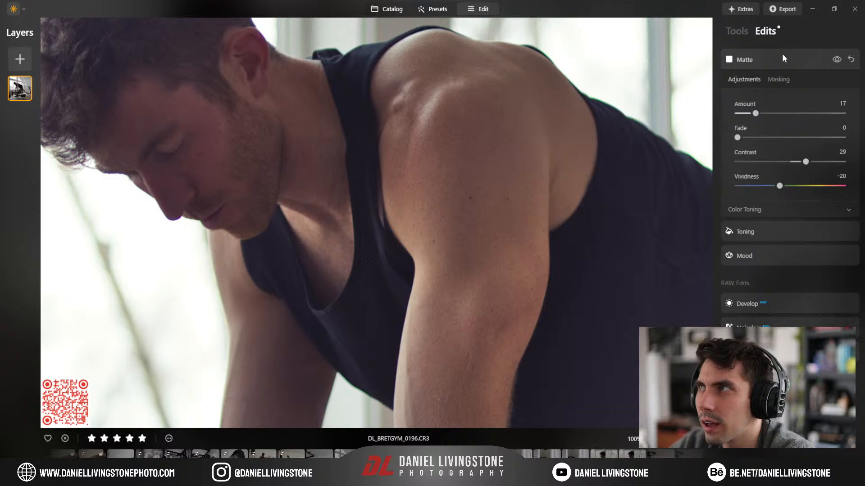
{"action": "left_click", "coordinate": [736, 32]}
{"action": "scroll", "coordinate": [734, 231], "scroll_direction": "down", "scroll_amount": 5}
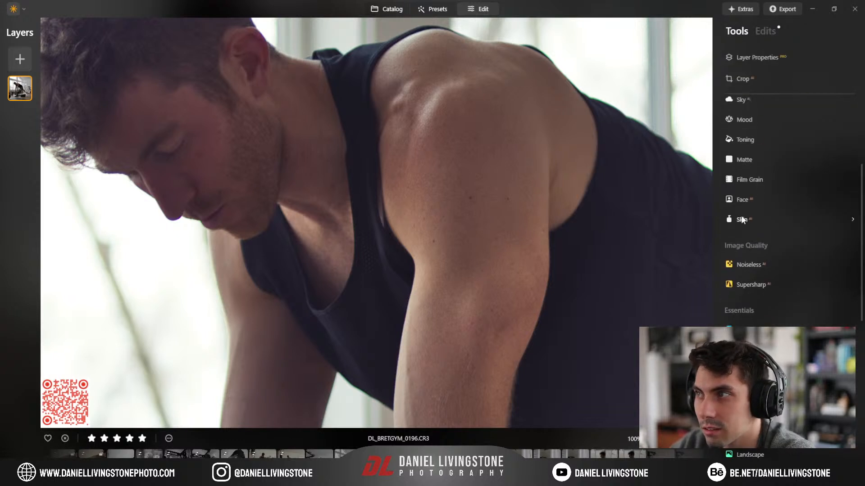
{"action": "left_click", "coordinate": [599, 209]}
{"action": "left_click", "coordinate": [738, 199]}
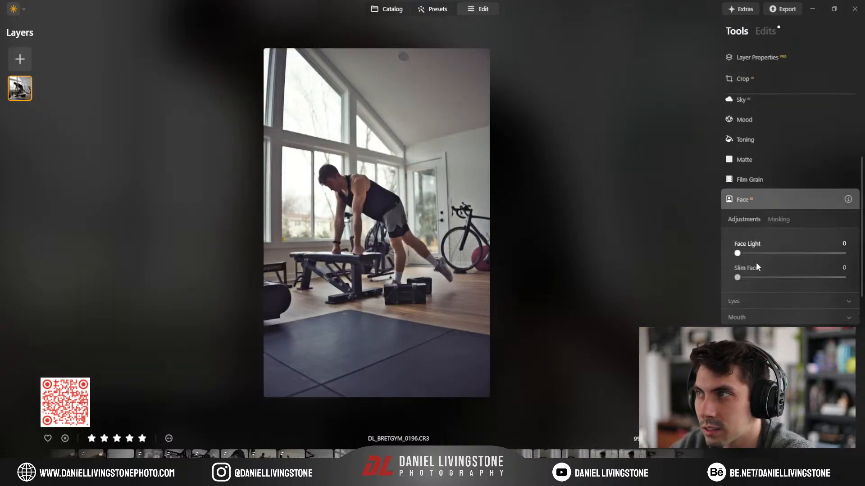
{"action": "left_click_drag", "start_coordinate": [737, 253], "coordinate": [760, 257]}
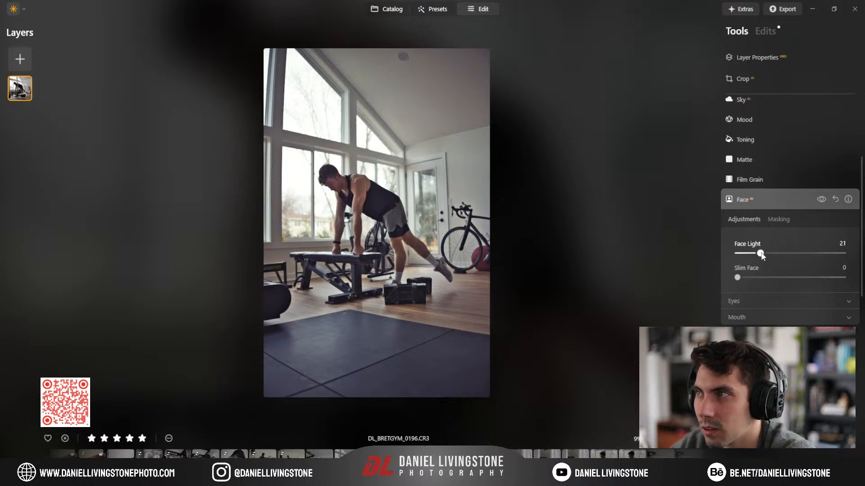
{"action": "left_click", "coordinate": [767, 203]}
Step: Check the athlete's face at 100% zoom and compare the whole photo before and after editing
{"action": "left_click", "coordinate": [336, 182]}
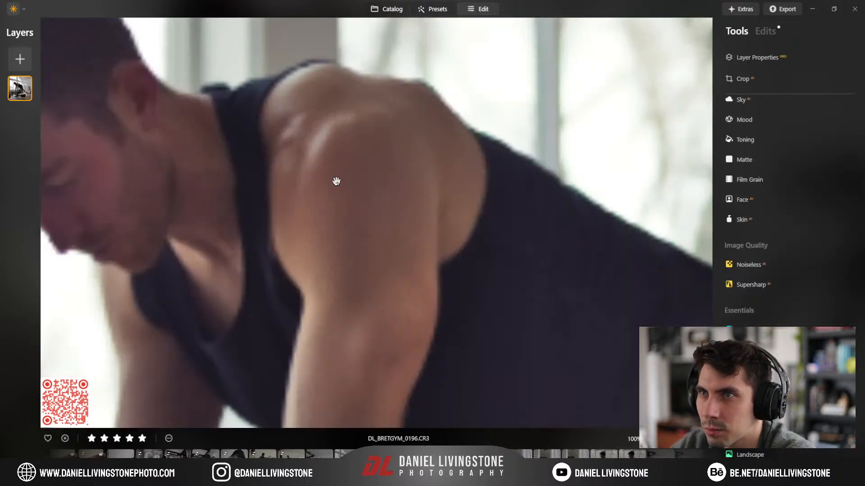
{"action": "left_click_drag", "start_coordinate": [338, 180], "coordinate": [575, 236]}
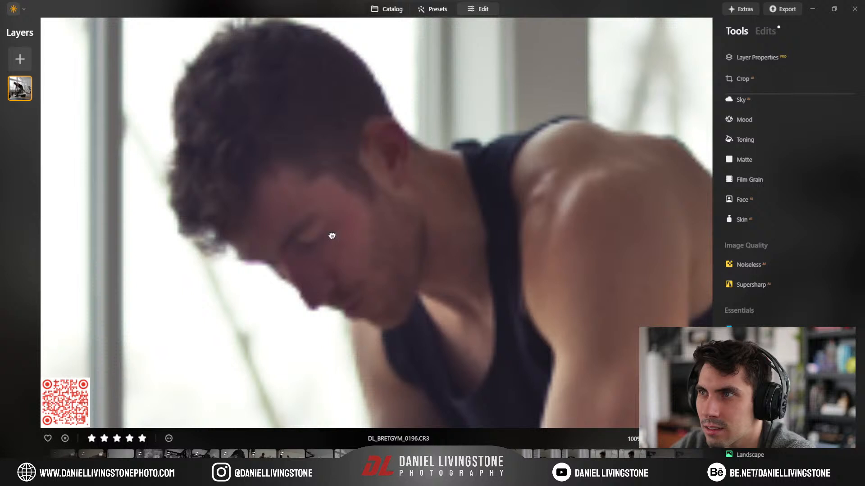
{"action": "left_click_drag", "start_coordinate": [332, 236], "coordinate": [462, 218]}
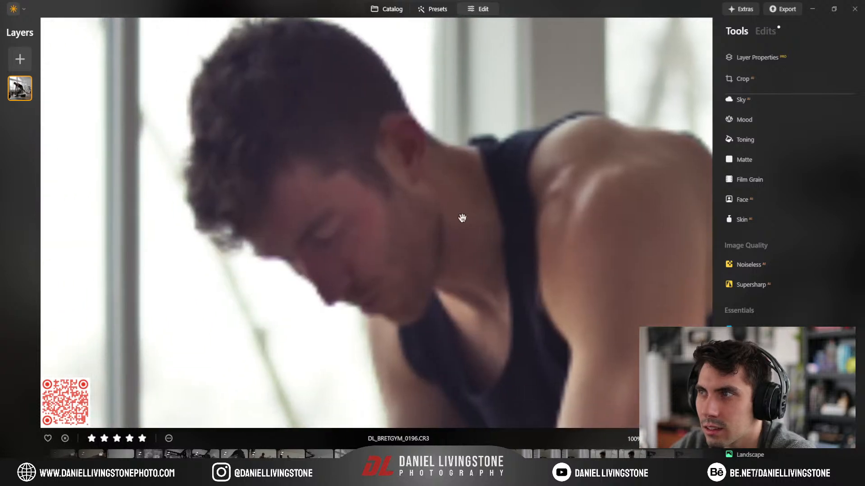
{"action": "left_click_drag", "start_coordinate": [525, 228], "coordinate": [457, 201]}
{"action": "left_click", "coordinate": [449, 210]}
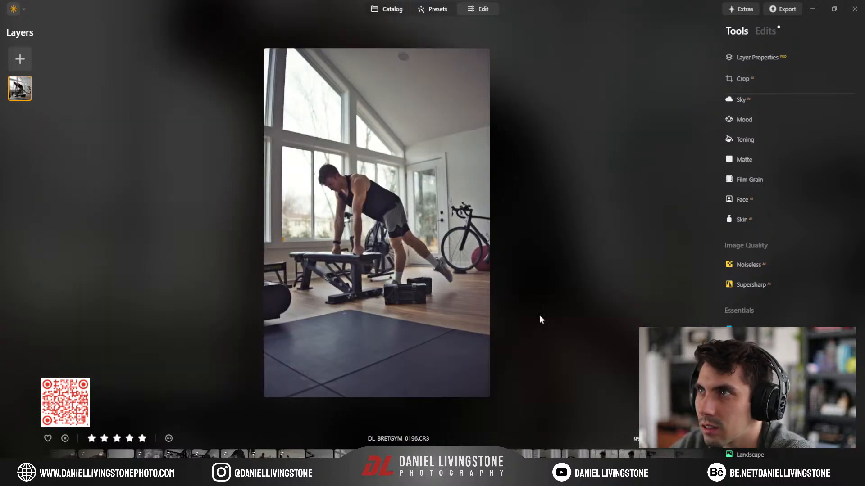
{"action": "key", "text": "backslash"}
{"action": "left_click_drag", "start_coordinate": [314, 223], "coordinate": [220, 198]}
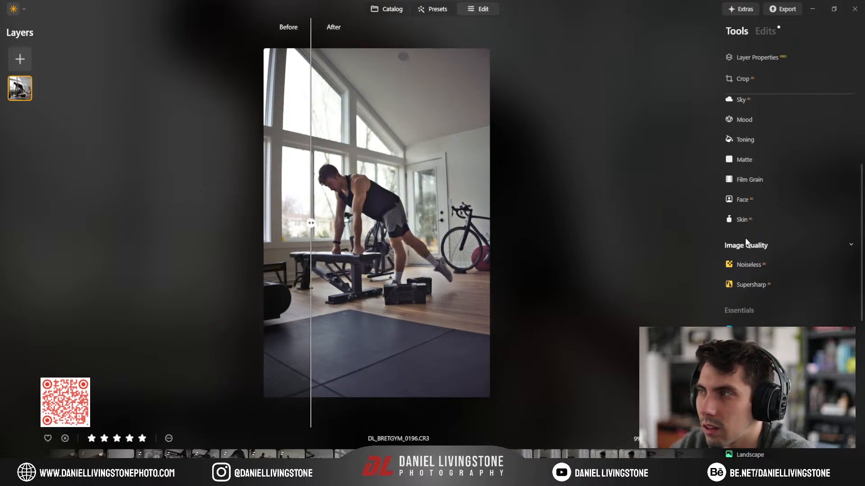
Step: Compare the bench exercise photo with and without its Mood edit
{"action": "left_click", "coordinate": [765, 31]}
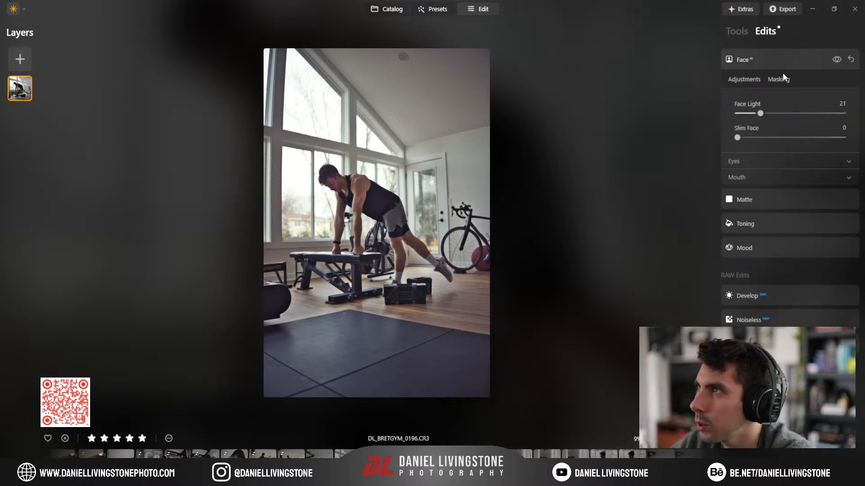
{"action": "left_click", "coordinate": [782, 59]}
{"action": "left_click", "coordinate": [774, 132]}
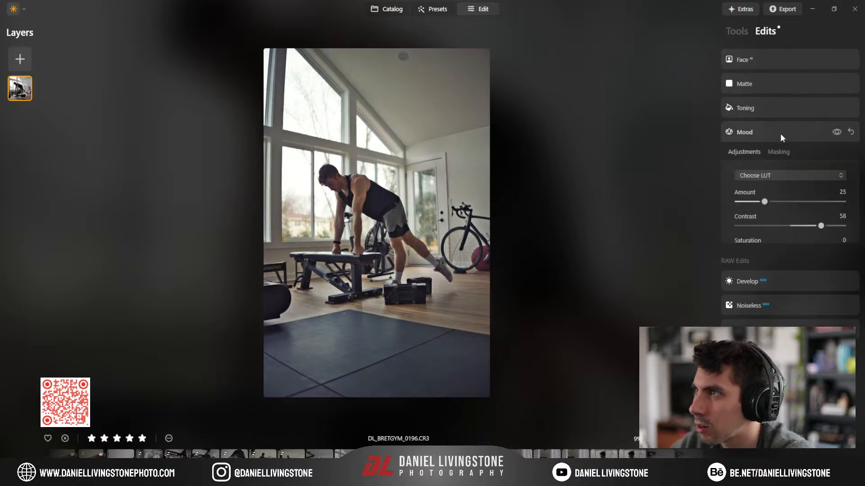
{"action": "left_click", "coordinate": [834, 136]}
{"action": "left_click", "coordinate": [834, 136]}
{"action": "left_click", "coordinate": [834, 135]}
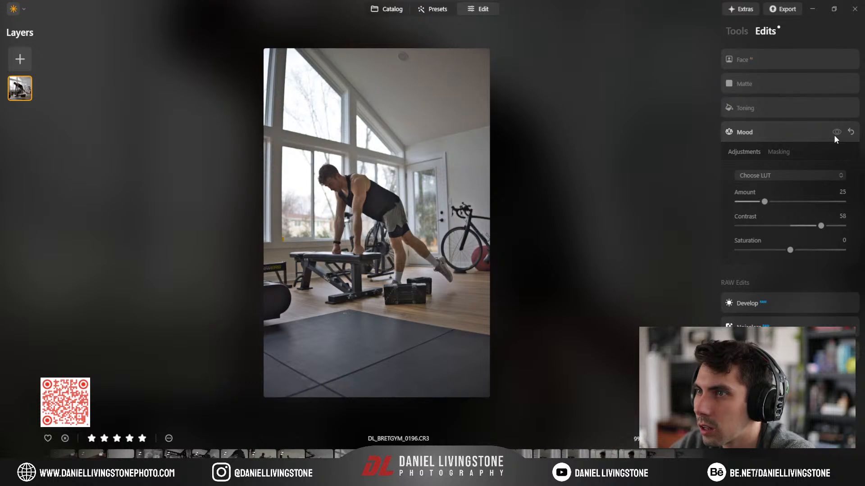
{"action": "left_click", "coordinate": [834, 135]}
{"action": "left_click", "coordinate": [834, 134]}
{"action": "left_click", "coordinate": [834, 135]}
{"action": "left_click", "coordinate": [834, 134]}
{"action": "left_click", "coordinate": [834, 135]}
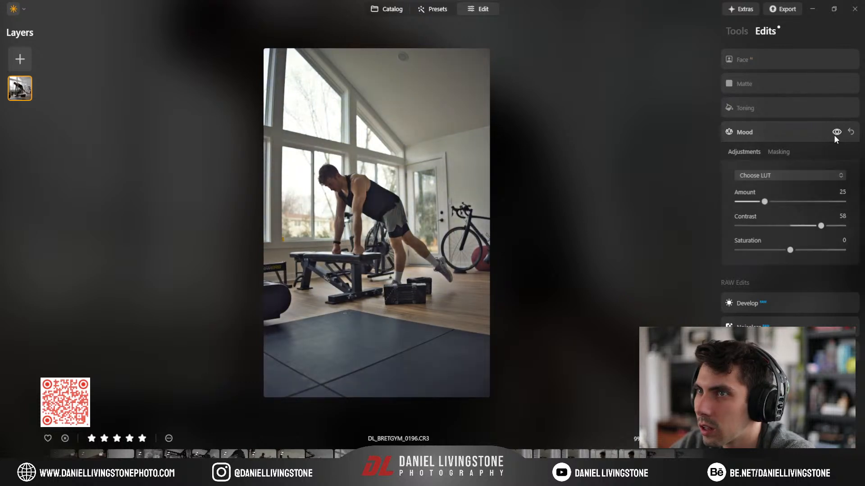
Step: Compare the bench exercise photo with and without its Toning edit, then review the Face edit
{"action": "left_click", "coordinate": [828, 106]}
{"action": "left_click", "coordinate": [834, 108]}
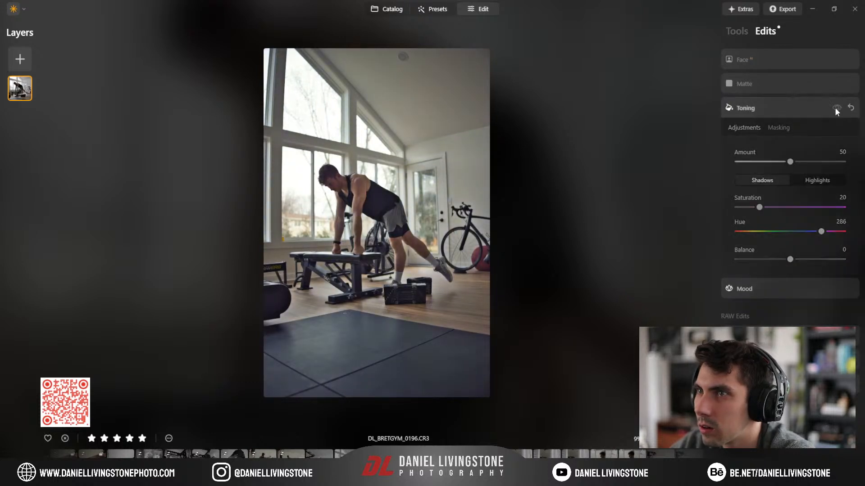
{"action": "left_click", "coordinate": [835, 108]}
{"action": "left_click", "coordinate": [834, 108]}
{"action": "left_click", "coordinate": [835, 108]}
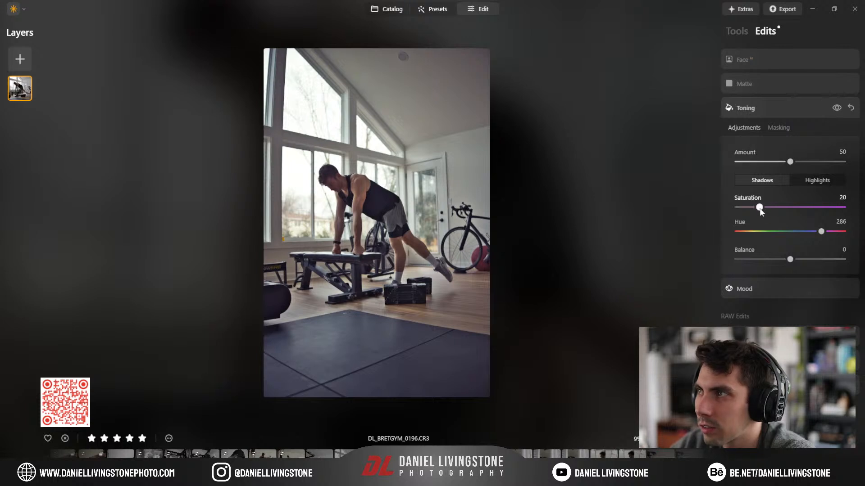
{"action": "left_click", "coordinate": [781, 111]}
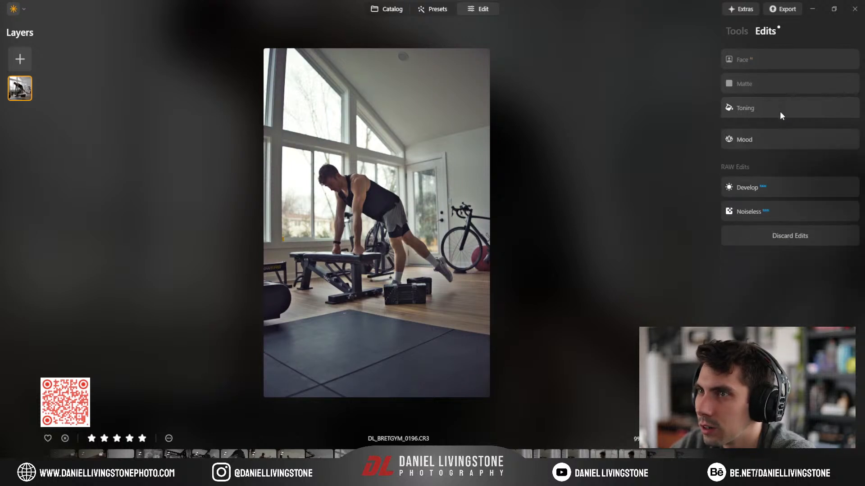
{"action": "left_click", "coordinate": [772, 63]}
{"action": "left_click", "coordinate": [762, 63]}
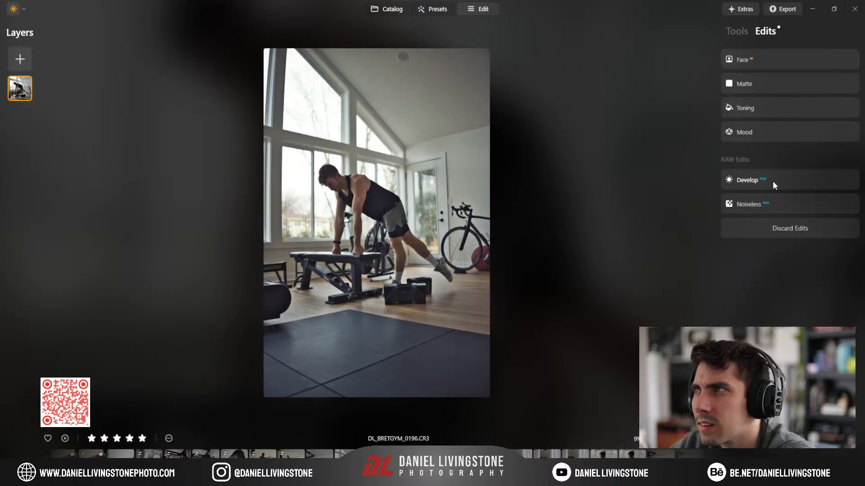
Step: Lower Highlights to -100 and reset Exposure and Shadows to 0 in the bench exercise photo's RAW Develop edit
{"action": "left_click", "coordinate": [772, 182]}
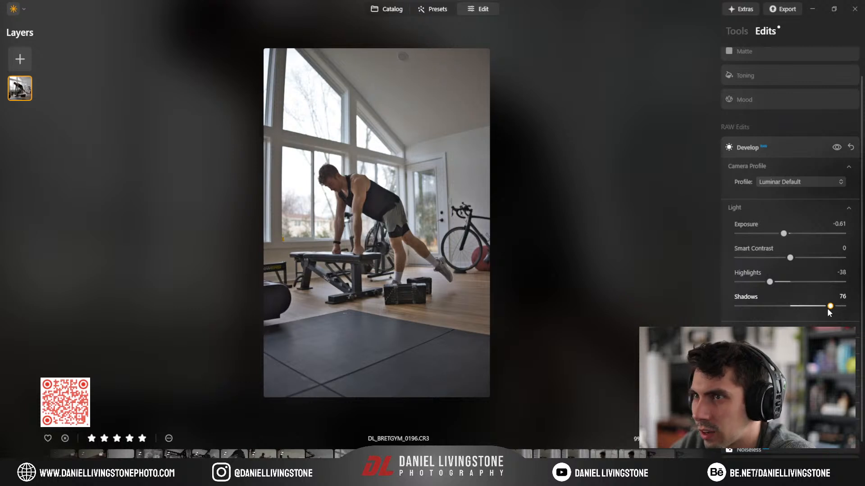
{"action": "left_click_drag", "start_coordinate": [829, 307], "coordinate": [795, 309]}
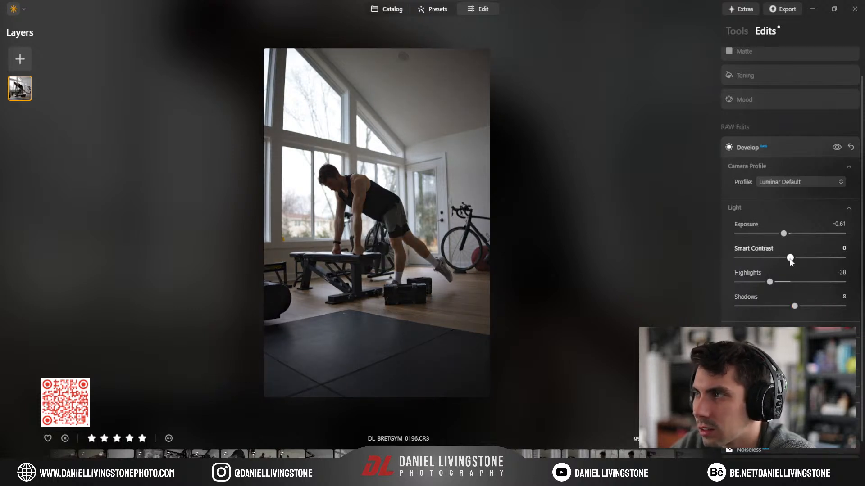
{"action": "left_click_drag", "start_coordinate": [770, 283], "coordinate": [719, 288]}
{"action": "double_click", "coordinate": [783, 233]}
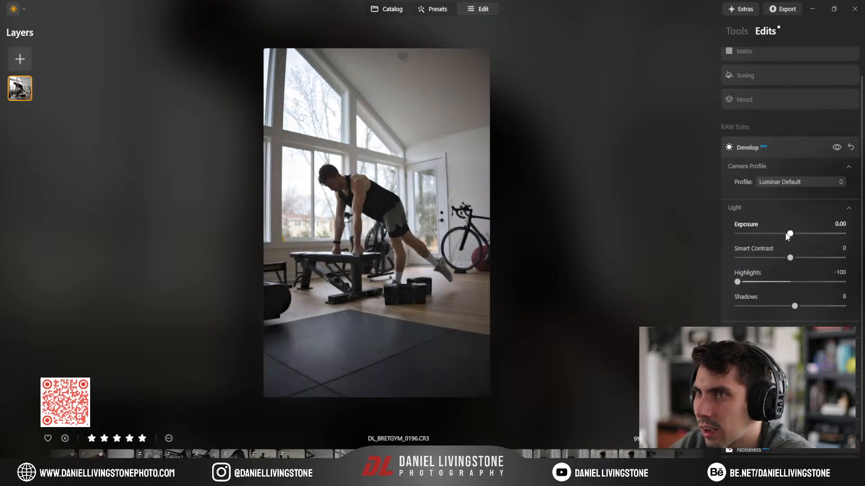
{"action": "mouse_move", "coordinate": [794, 308]}
{"action": "left_mouse_down"}
{"action": "mouse_move", "coordinate": [823, 308]}
{"action": "mouse_move", "coordinate": [800, 309]}
{"action": "left_mouse_up"}
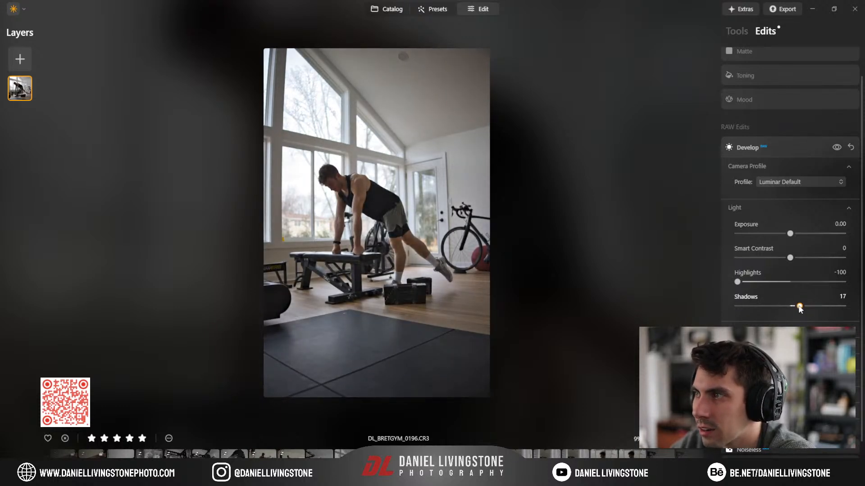
{"action": "double_click", "coordinate": [796, 306]}
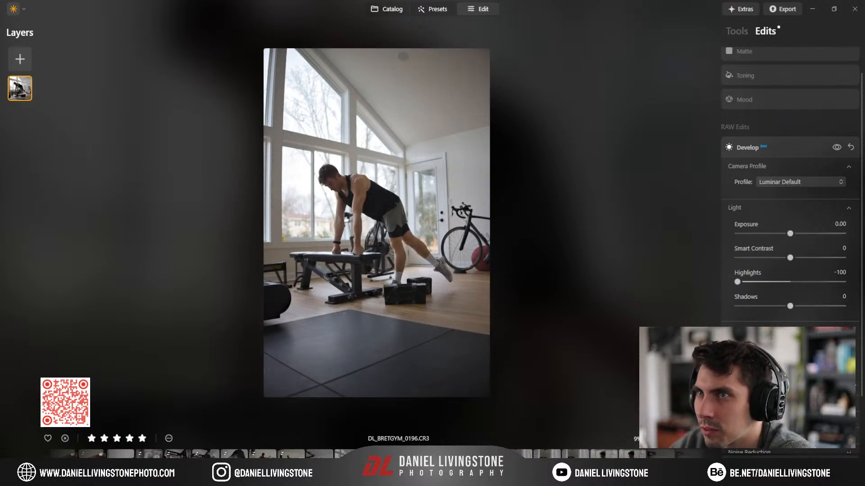
{"action": "left_click", "coordinate": [350, 189]}
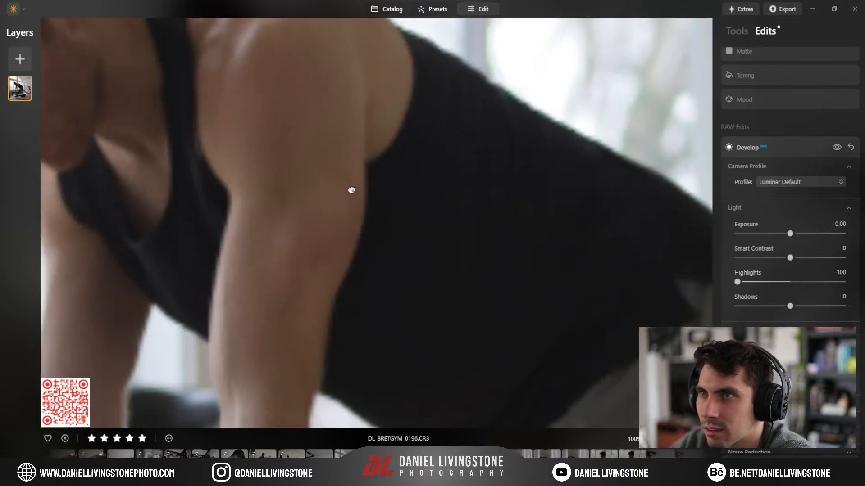
{"action": "left_click", "coordinate": [293, 134]}
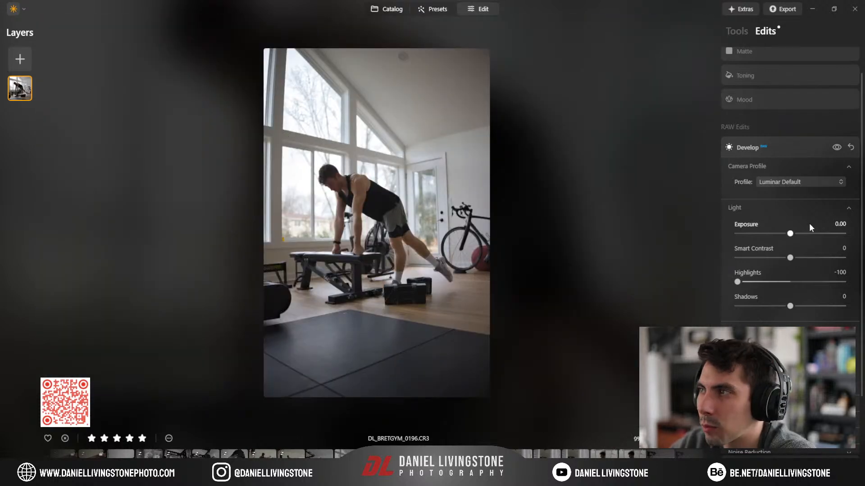
{"action": "left_click", "coordinate": [799, 147]}
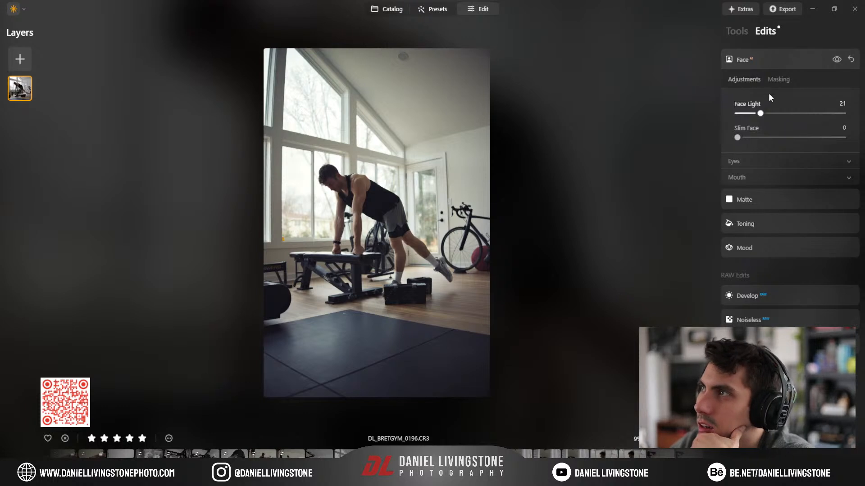
Step: Inspect the athlete's face at 100% zoom with all edits collapsed
{"action": "left_click", "coordinate": [777, 60]}
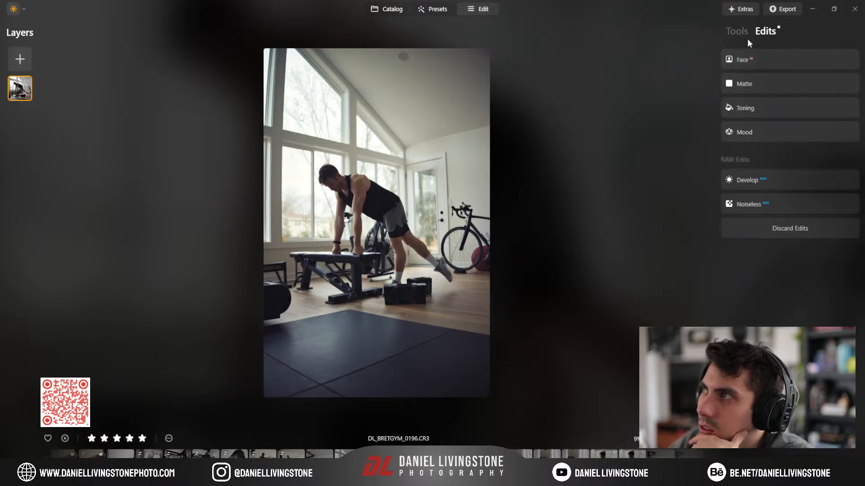
{"action": "left_click", "coordinate": [734, 31]}
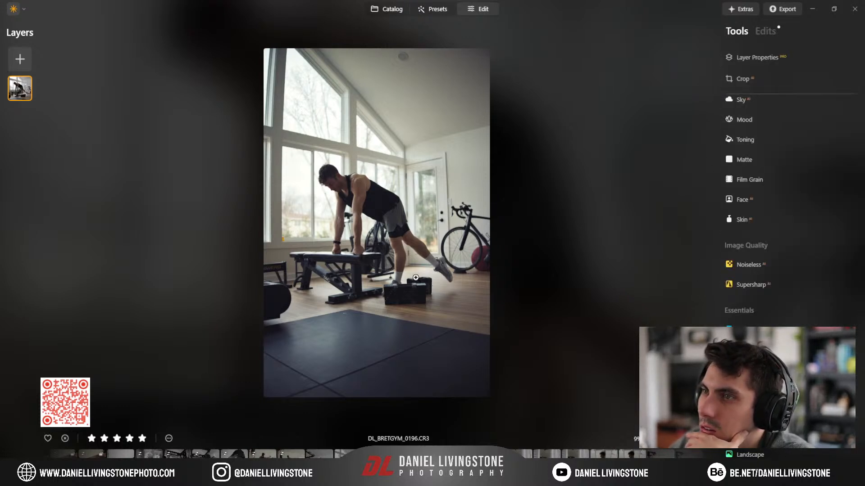
{"action": "left_click", "coordinate": [330, 182]}
{"action": "left_click_drag", "start_coordinate": [330, 182], "coordinate": [493, 283]}
{"action": "left_click", "coordinate": [443, 272]}
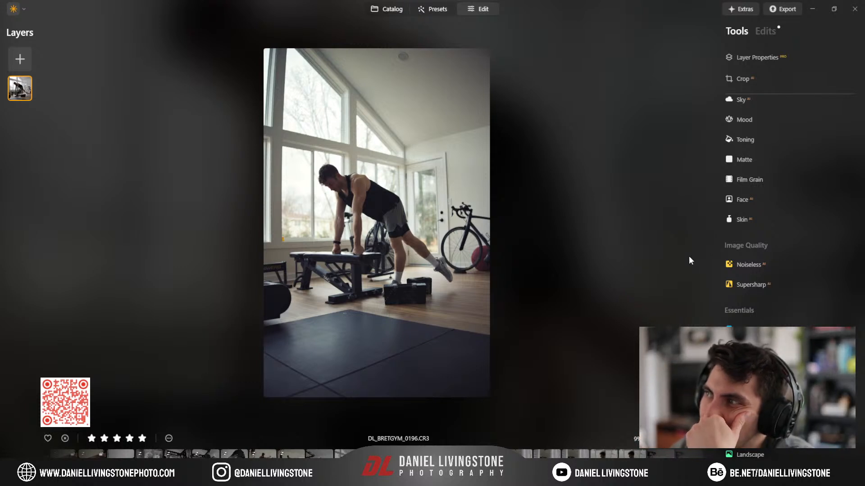
Step: Compare the bench exercise photo with and without its Matte edit
{"action": "left_click", "coordinate": [762, 34]}
{"action": "left_click", "coordinate": [770, 199]}
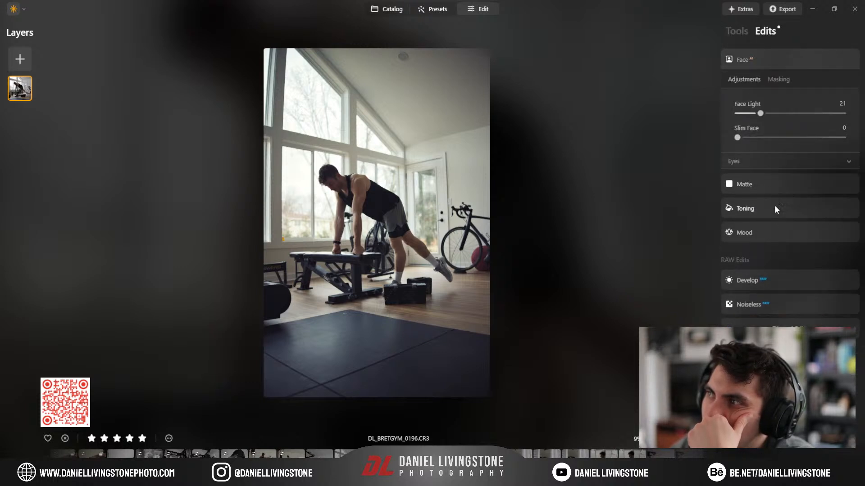
{"action": "left_click", "coordinate": [837, 84]}
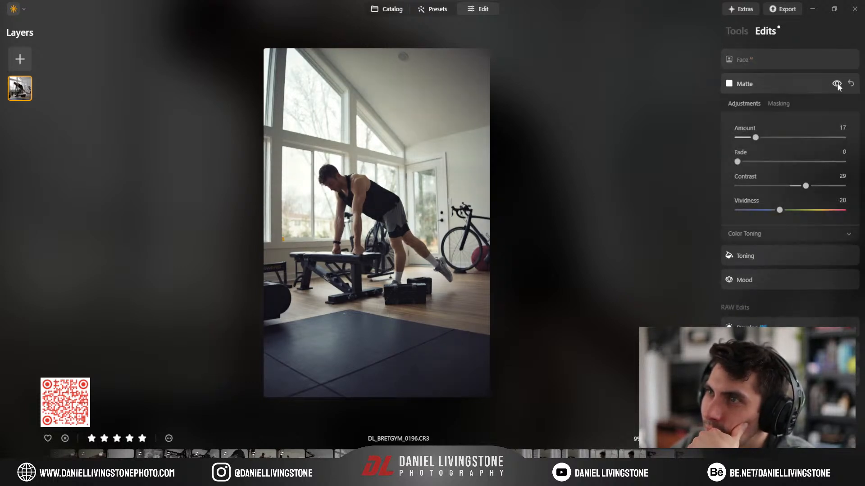
{"action": "left_click", "coordinate": [837, 84]}
{"action": "left_click", "coordinate": [836, 83]}
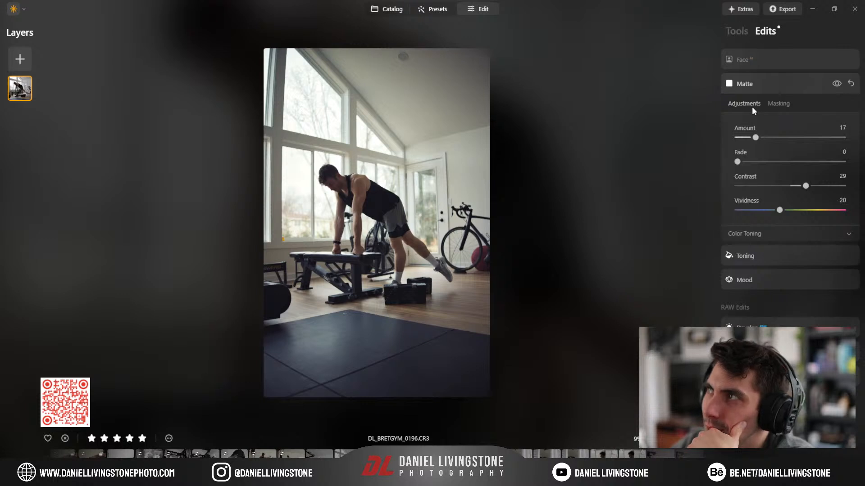
Step: Add a Soft Focus glow with an Amount of 7 to the bench exercise photo
{"action": "left_click", "coordinate": [739, 33]}
{"action": "scroll", "coordinate": [760, 315], "scroll_direction": "down", "scroll_amount": 3}
{"action": "scroll", "coordinate": [758, 315], "scroll_direction": "up", "scroll_amount": 5}
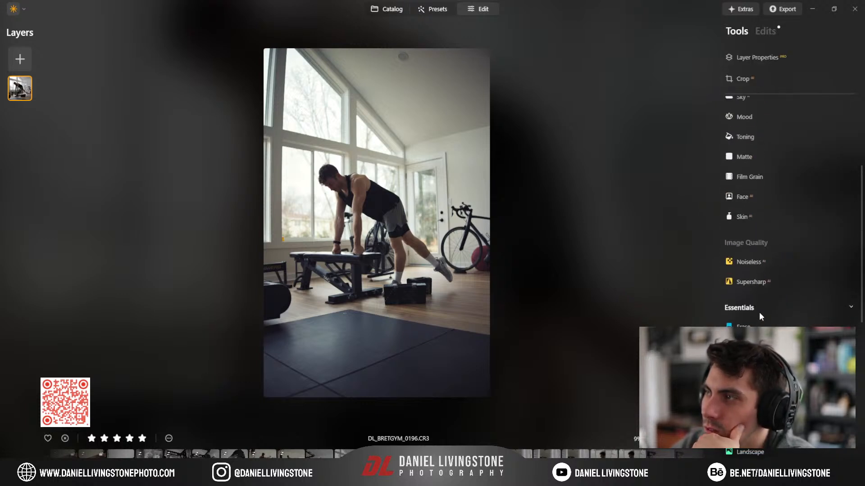
{"action": "scroll", "coordinate": [763, 270], "scroll_direction": "down", "scroll_amount": 8}
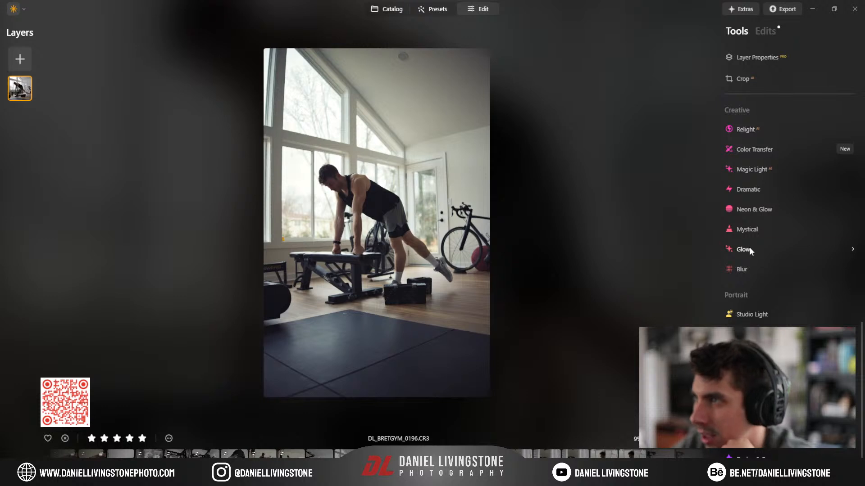
{"action": "left_click", "coordinate": [749, 248]}
{"action": "left_click_drag", "start_coordinate": [737, 320], "coordinate": [745, 322]}
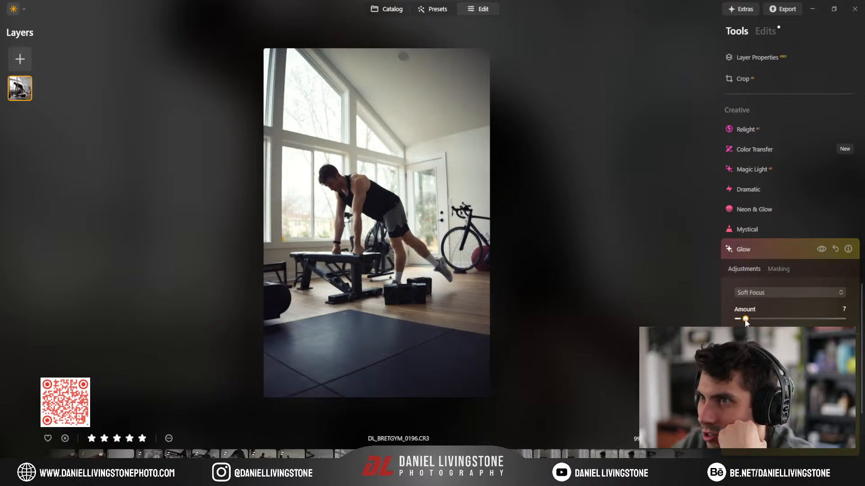
Step: Change the bench exercise photo's glow type from Soft Focus to Orton Effect Soft with an Amount of 12
{"action": "left_click", "coordinate": [822, 250]}
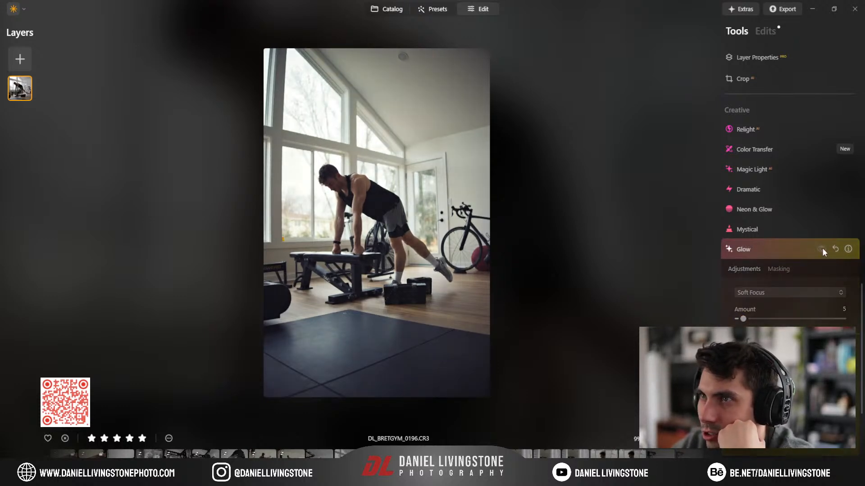
{"action": "left_click", "coordinate": [822, 250]}
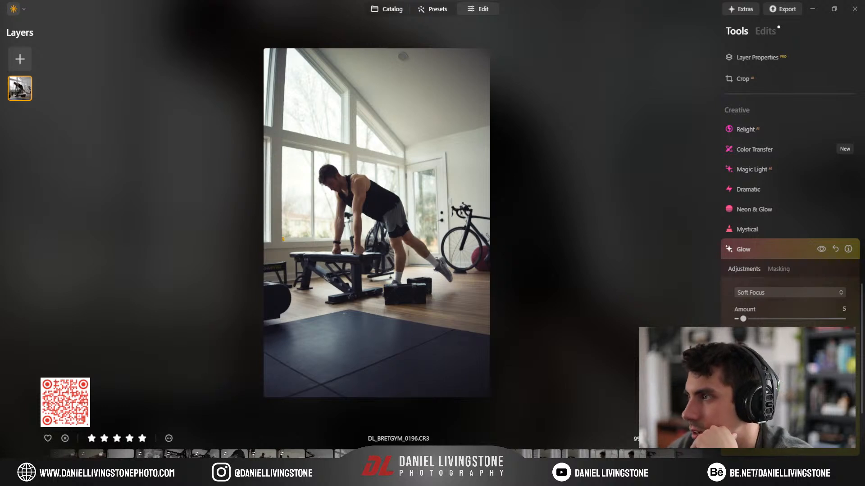
{"action": "left_click", "coordinate": [761, 328]}
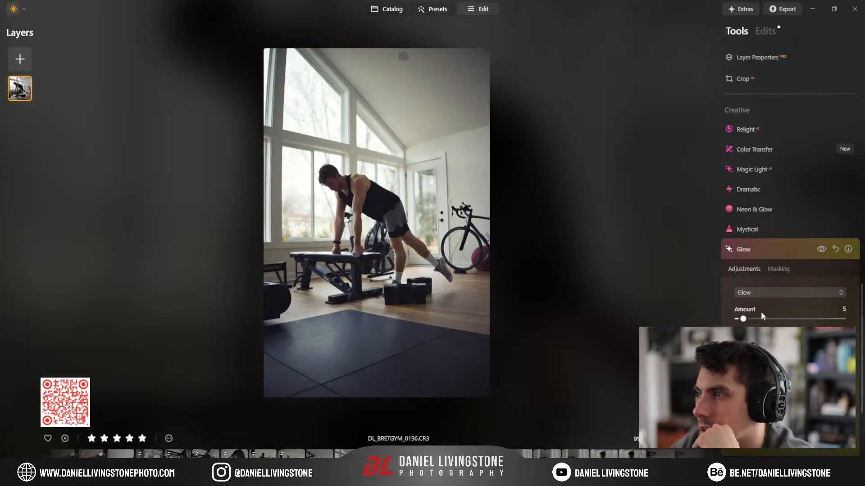
{"action": "left_click", "coordinate": [753, 294]}
{"action": "left_click", "coordinate": [759, 308]}
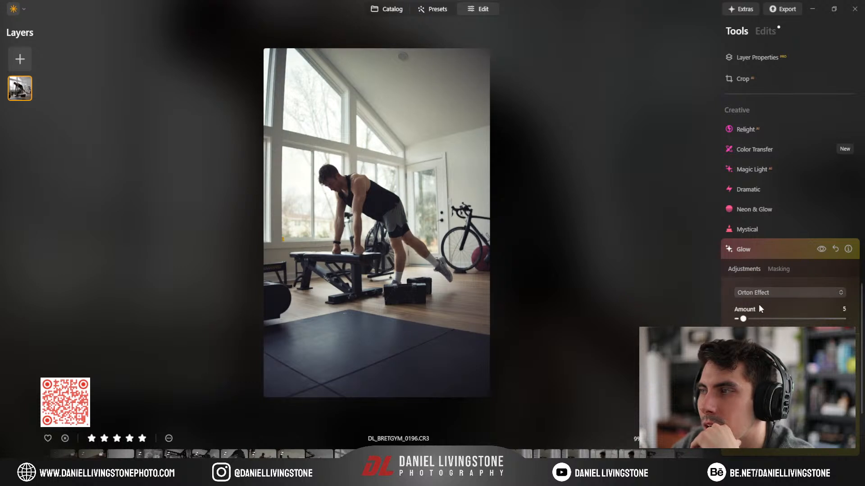
{"action": "left_click", "coordinate": [756, 295]}
{"action": "left_click", "coordinate": [759, 308]}
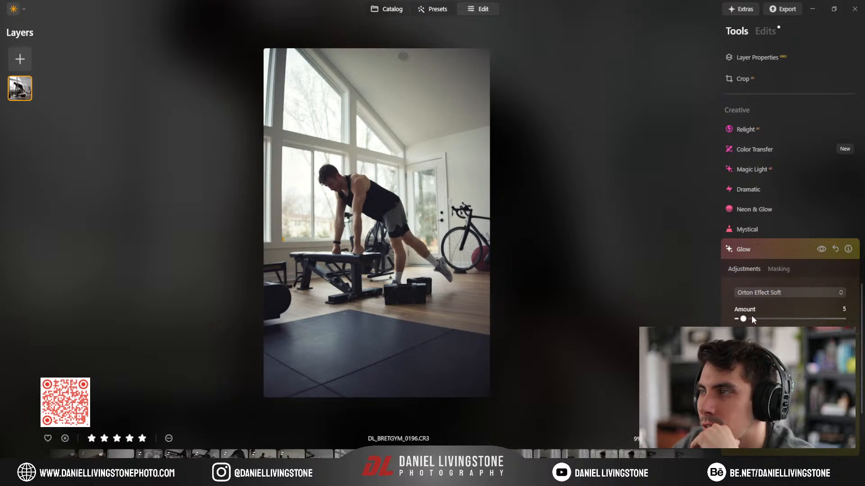
{"action": "mouse_move", "coordinate": [744, 320]}
{"action": "left_mouse_down"}
{"action": "mouse_move", "coordinate": [780, 323]}
{"action": "mouse_move", "coordinate": [750, 323]}
{"action": "left_mouse_up"}
Step: Inspect the athlete up close and compare the bench exercise photo with and without the Orton Effect Soft glow
{"action": "left_click", "coordinate": [333, 176]}
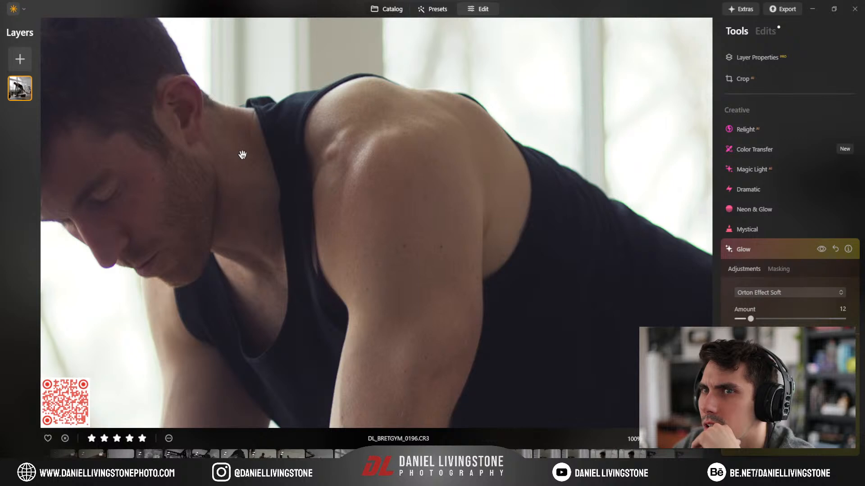
{"action": "left_click", "coordinate": [243, 154]}
{"action": "left_click", "coordinate": [819, 251]}
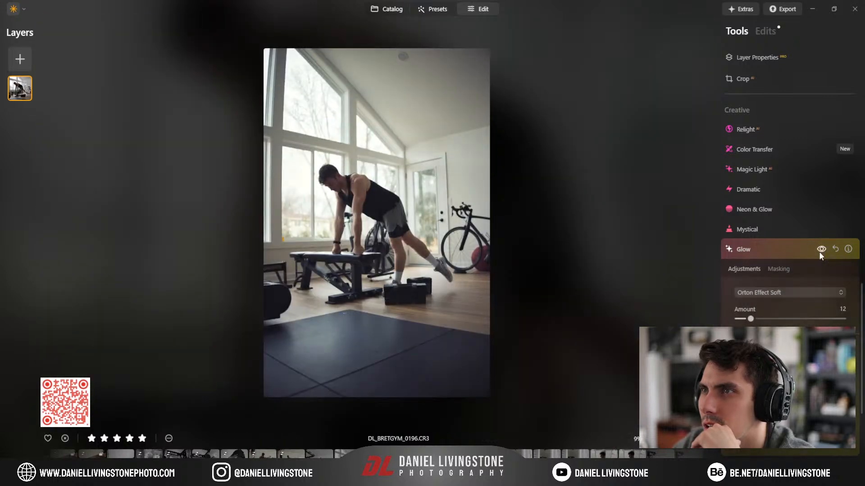
{"action": "left_click", "coordinate": [819, 251]}
{"action": "left_click", "coordinate": [819, 251]}
{"action": "left_click", "coordinate": [818, 251]}
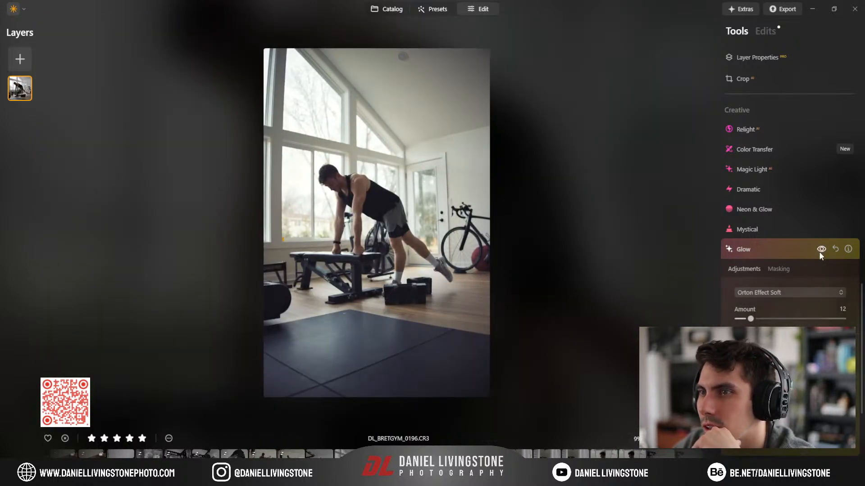
{"action": "left_click", "coordinate": [819, 251]}
Step: Raise the Orton Effect Soft glow Amount to 20, compare the photo with and without it, and collapse the Glow settings
{"action": "left_click_drag", "start_coordinate": [751, 319], "coordinate": [756, 319]}
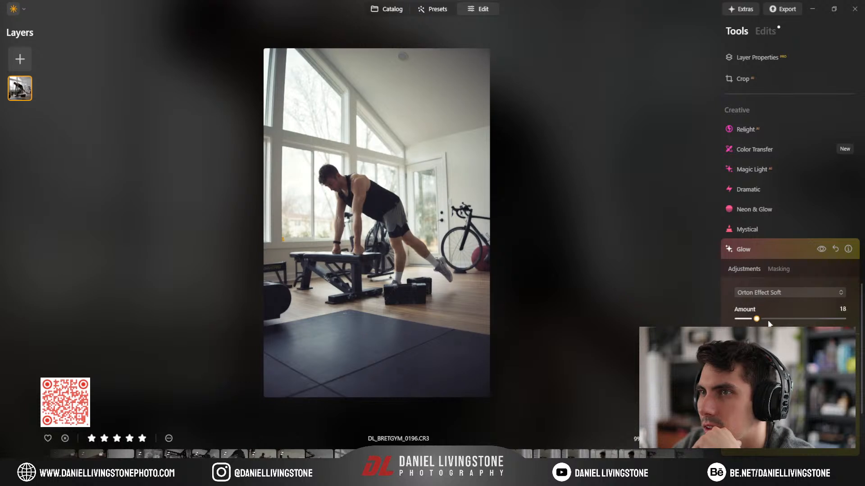
{"action": "left_click", "coordinate": [768, 321]}
{"action": "left_click", "coordinate": [817, 247]}
{"action": "left_click", "coordinate": [818, 248]}
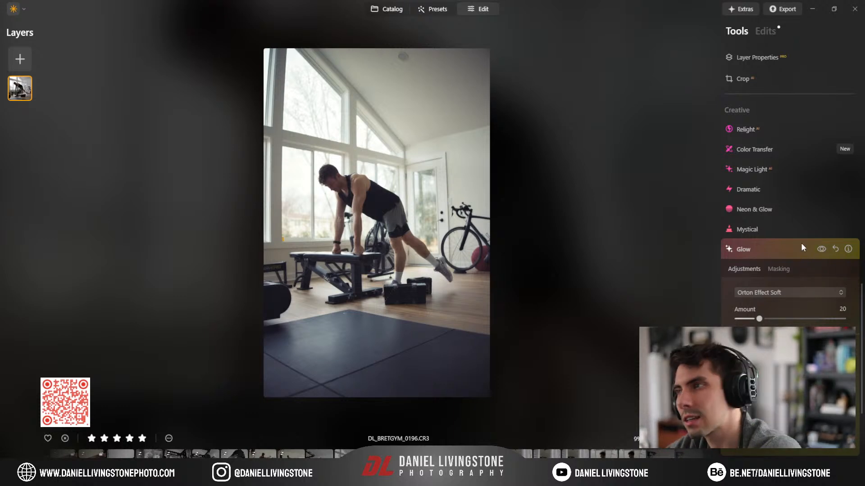
{"action": "left_click", "coordinate": [787, 248]}
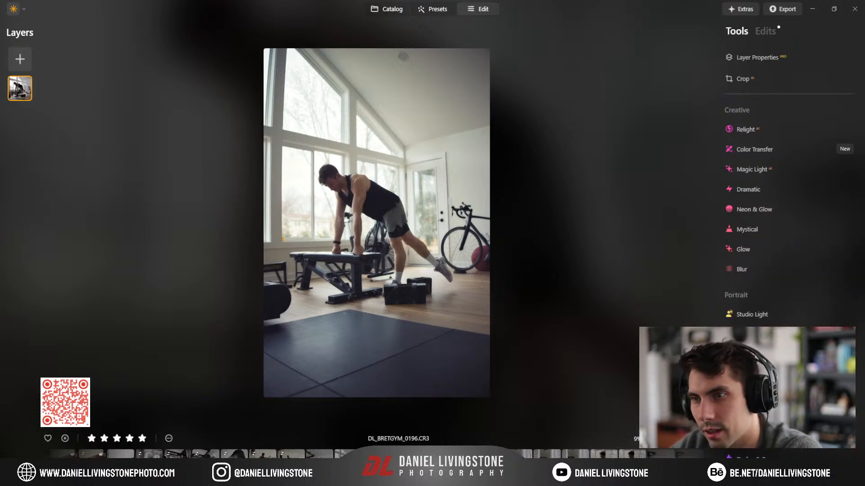
Step: Open the standing athlete photo DL_BRETGYM_0202.CR3 and inspect it up close
{"action": "left_click", "coordinate": [407, 461]}
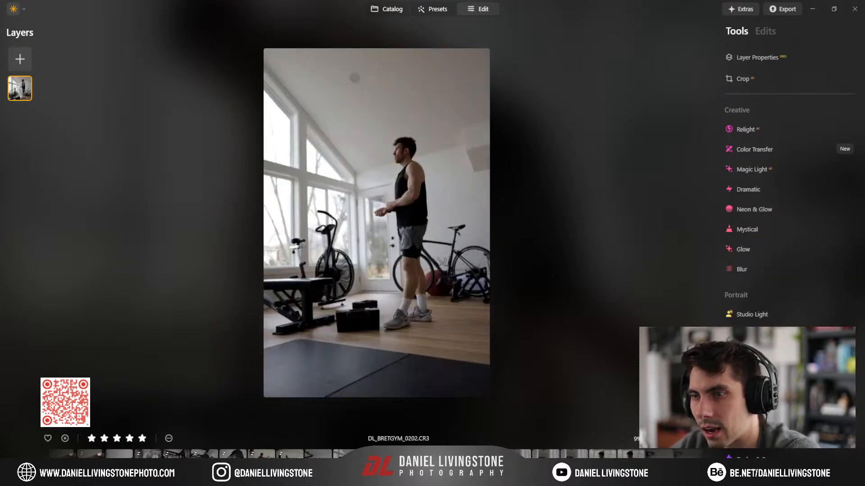
{"action": "left_click", "coordinate": [426, 220]}
{"action": "left_click_drag", "start_coordinate": [309, 139], "coordinate": [378, 237]}
{"action": "left_click", "coordinate": [378, 237]}
{"action": "left_click", "coordinate": [385, 261]}
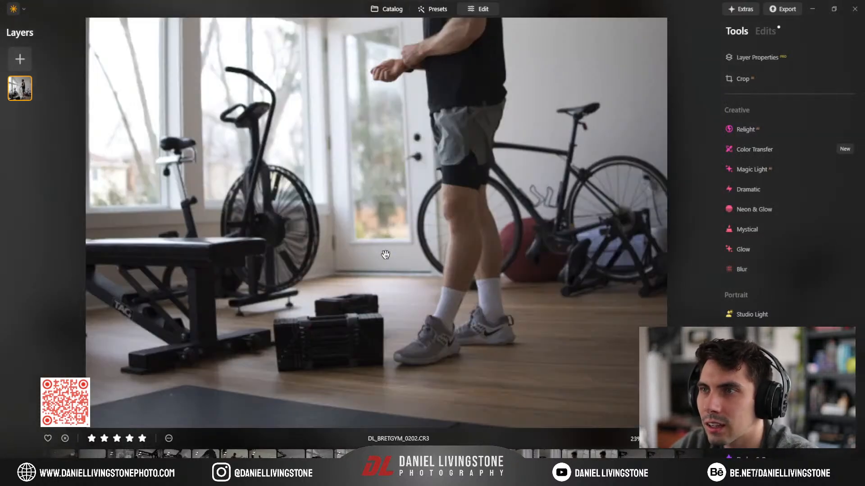
{"action": "left_click_drag", "start_coordinate": [394, 154], "coordinate": [428, 181]}
{"action": "left_click", "coordinate": [428, 180]}
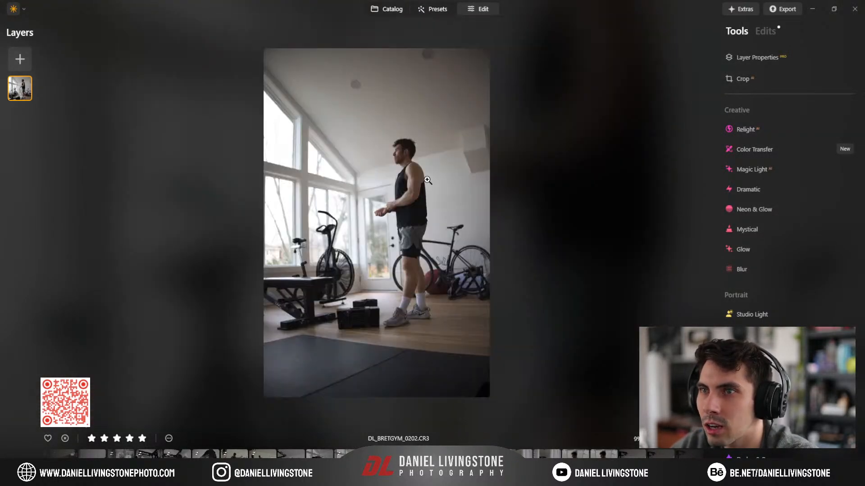
Step: Examine the athlete's sharpness up close in the dumbbell row photos DL_BRETGYM_0207.CR3 and DL_BRETGYM_0209.CR3
{"action": "left_click", "coordinate": [429, 446]}
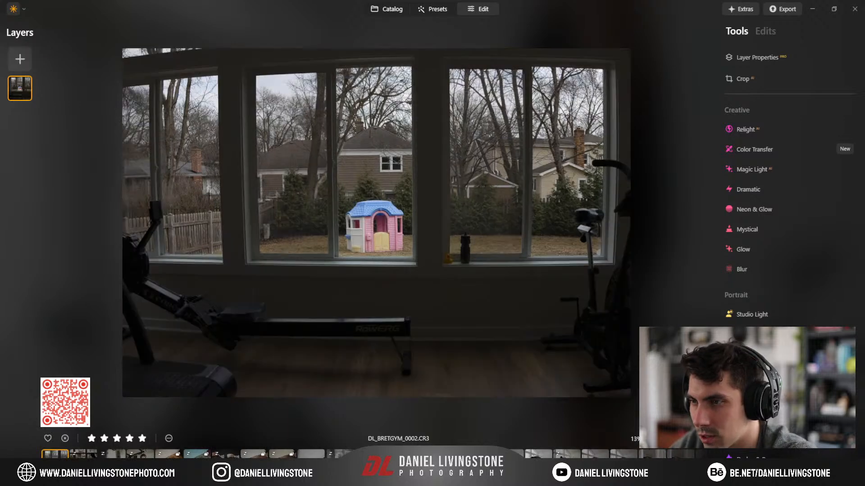
{"action": "left_click", "coordinate": [428, 455]}
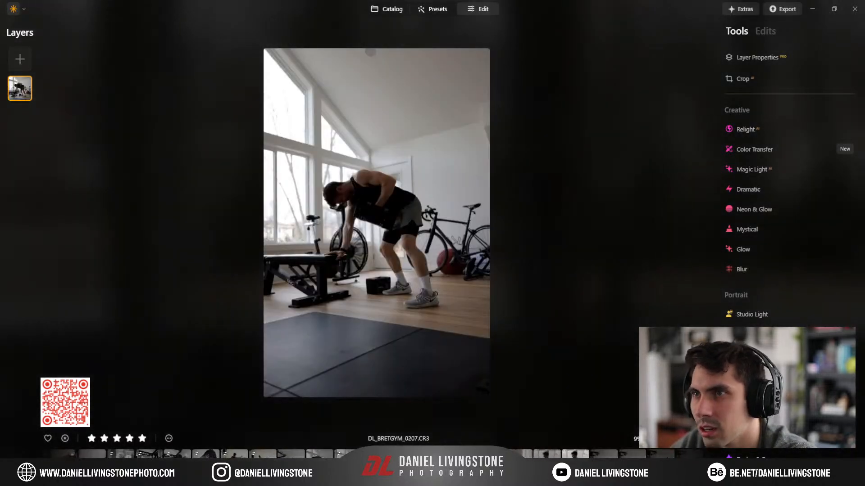
{"action": "key", "text": "Right"}
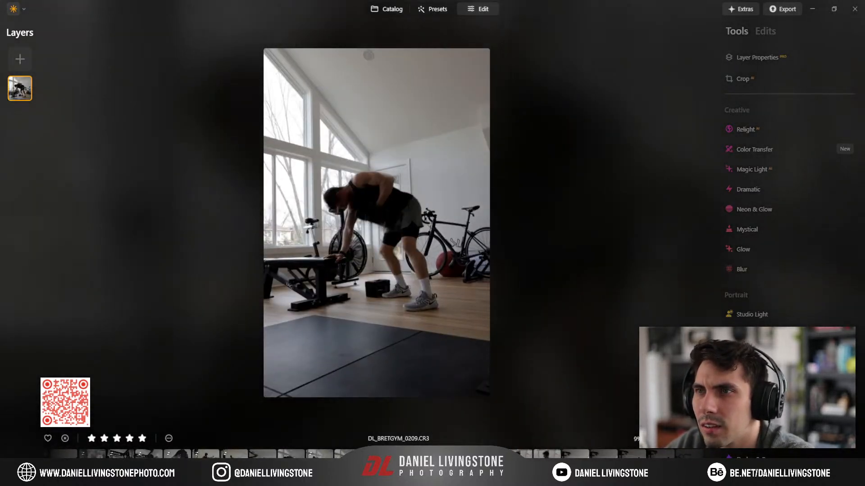
{"action": "left_click", "coordinate": [346, 199]}
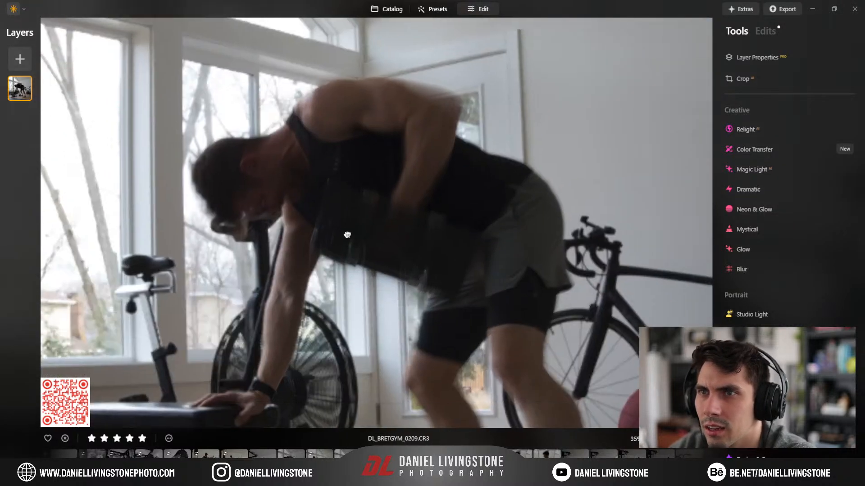
{"action": "left_click_drag", "start_coordinate": [276, 247], "coordinate": [312, 238]}
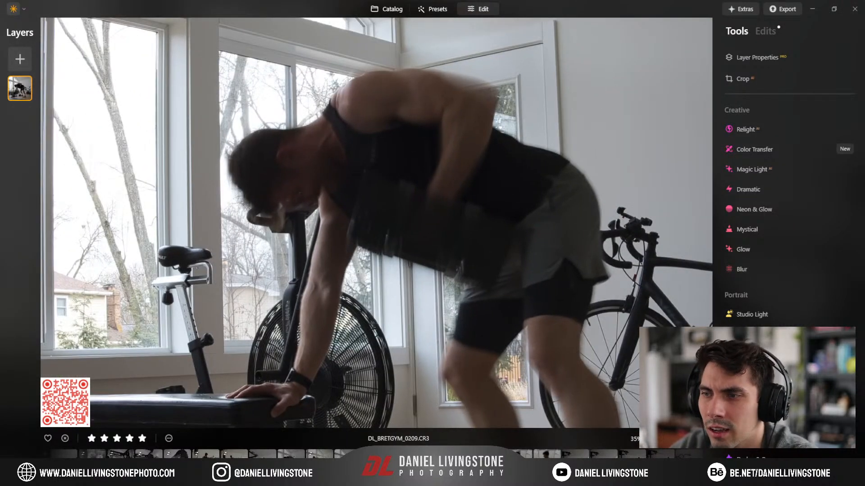
{"action": "key", "text": "Left"}
{"action": "left_click", "coordinate": [326, 230]}
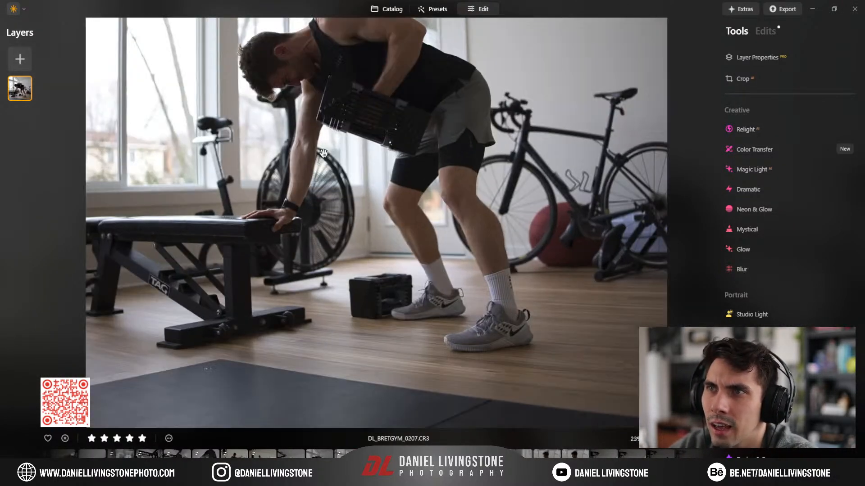
{"action": "left_click", "coordinate": [330, 312]}
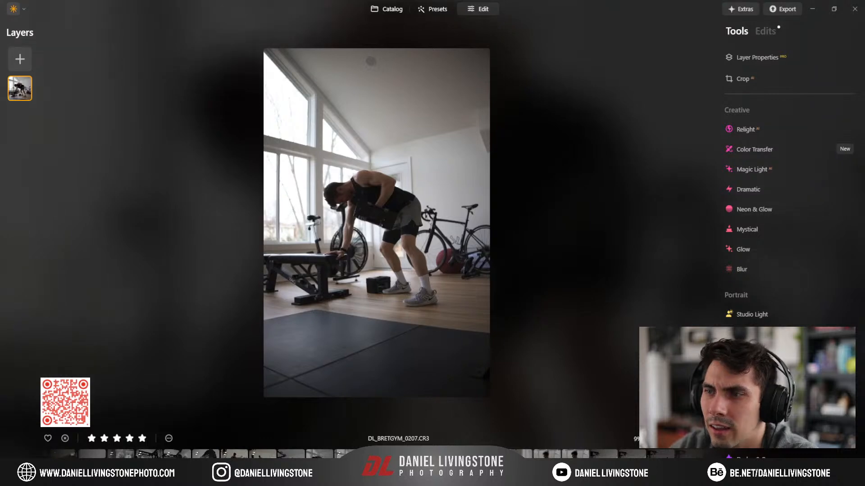
{"action": "key", "text": "Right"}
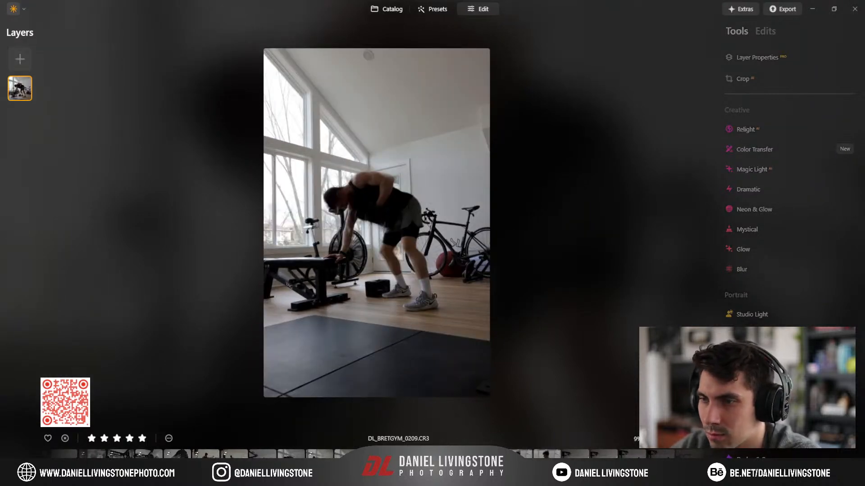
{"action": "key", "text": "Left"}
{"action": "key", "text": "Left"}
{"action": "key", "text": "Left"}
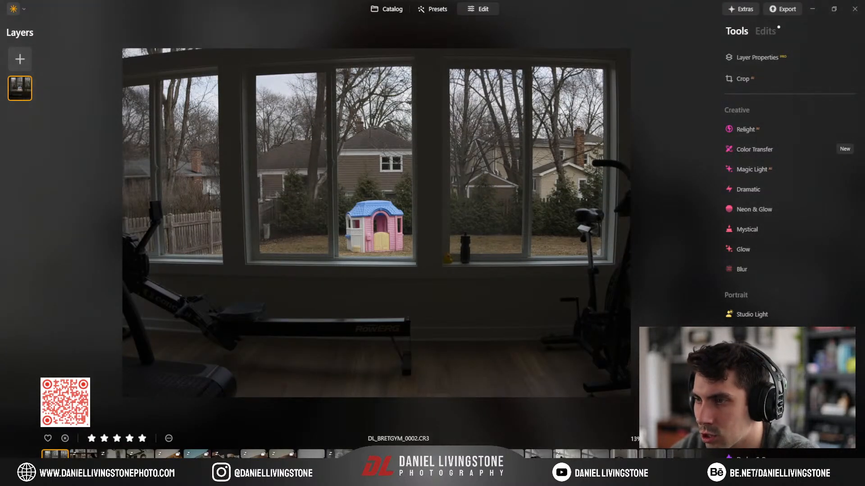
{"action": "key", "text": "Left"}
{"action": "key", "text": "Left"}
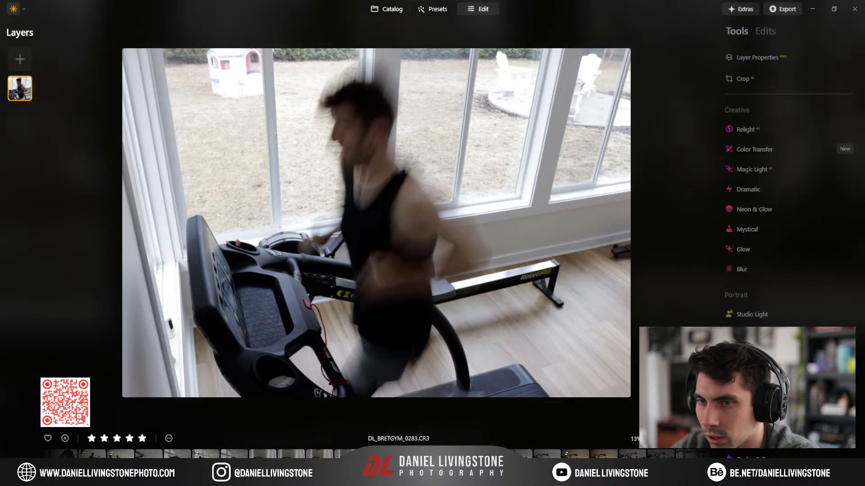
Step: Copy the edits from the bench exercise photo DL_BRETGYM_0196.CR3 onto the dumbbell row photo DL_BRETGYM_0207.CR3 and zoom in on the athlete
{"action": "left_click", "coordinate": [289, 464]}
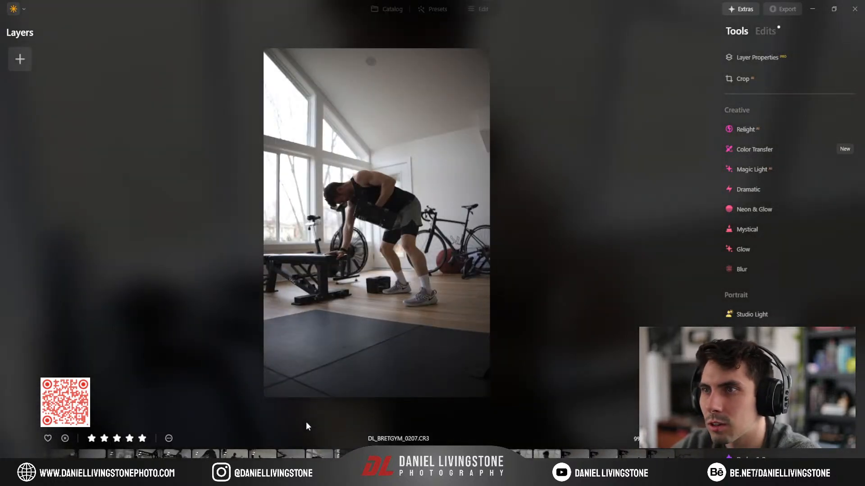
{"action": "key", "text": "Left"}
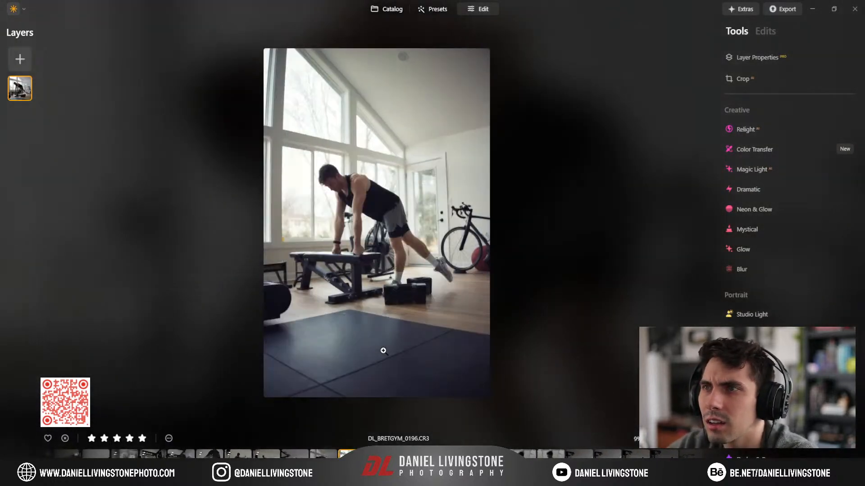
{"action": "key", "text": "Right"}
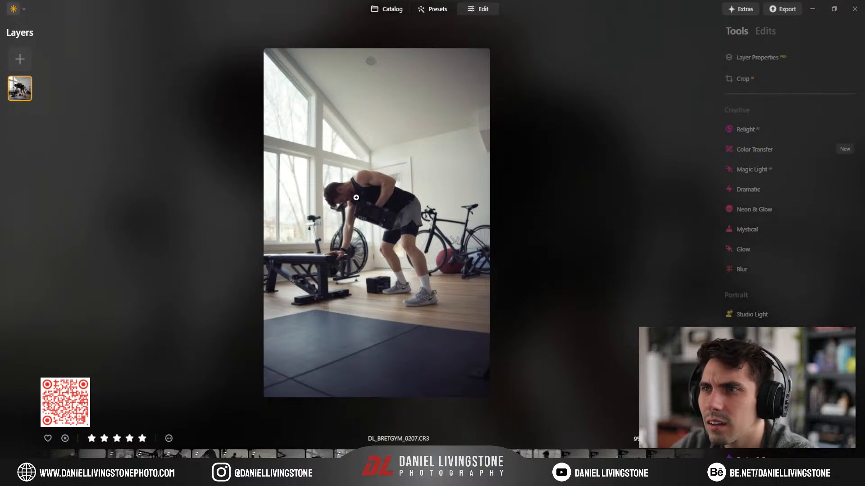
{"action": "left_click", "coordinate": [355, 197]}
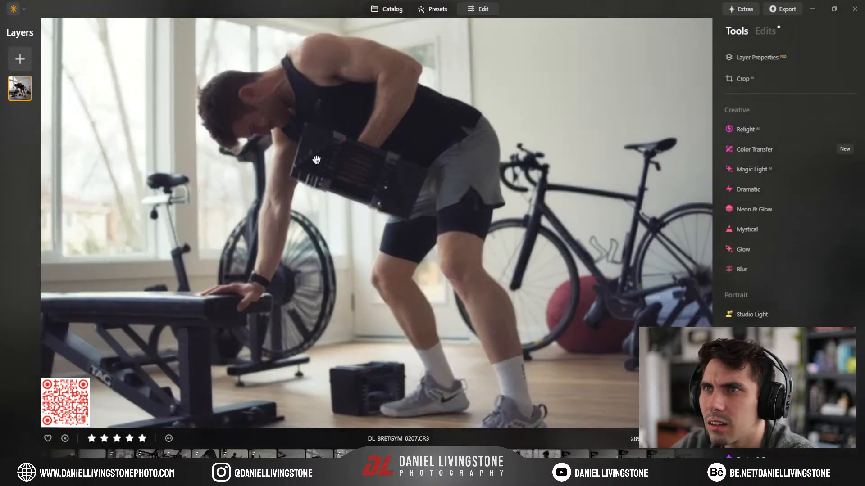
Step: Set the Matte Contrast to 41 and lower the Matte Amount in the dumbbell row photo's edits, checking its Glow settings
{"action": "left_click", "coordinate": [764, 31]}
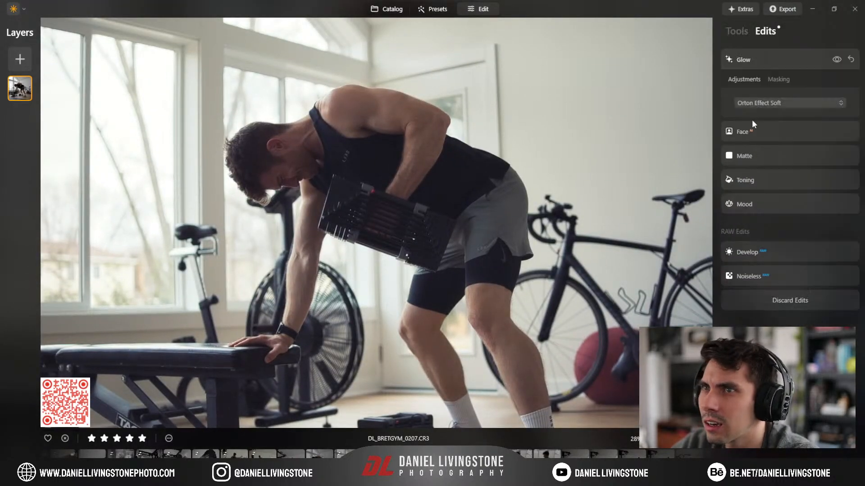
{"action": "left_click", "coordinate": [764, 198]}
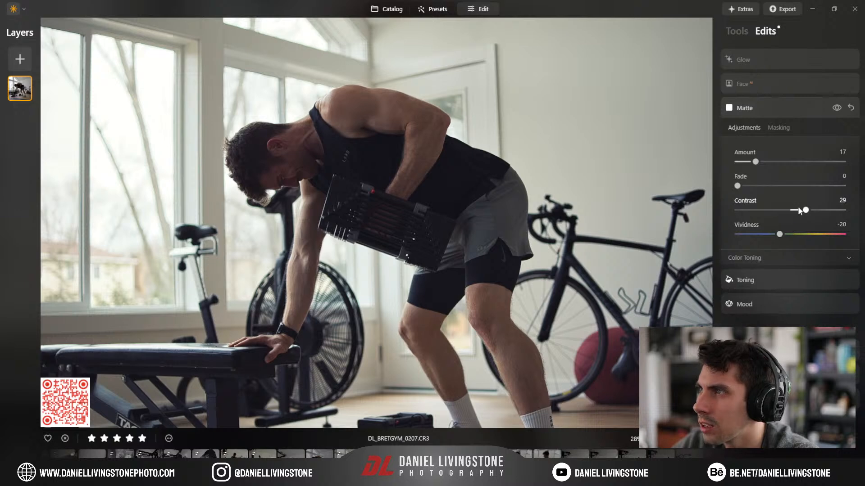
{"action": "left_click_drag", "start_coordinate": [806, 211], "coordinate": [833, 211]}
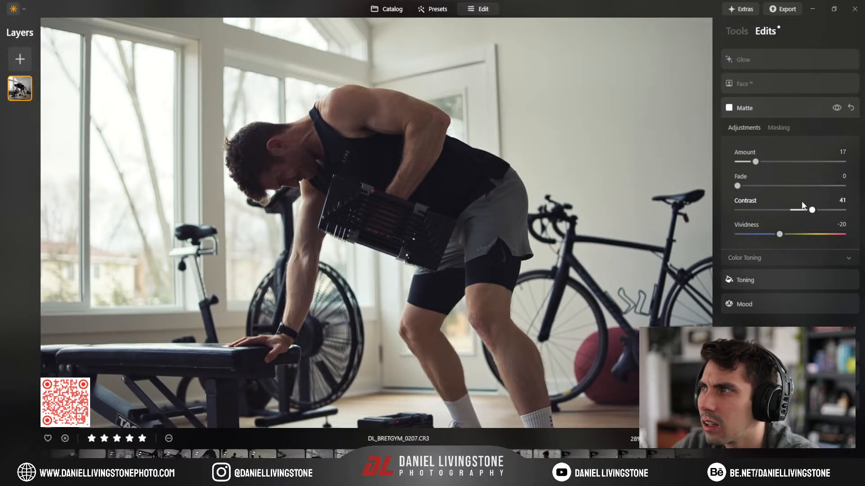
{"action": "left_click_drag", "start_coordinate": [755, 161], "coordinate": [748, 162]}
{"action": "left_click", "coordinate": [757, 60]}
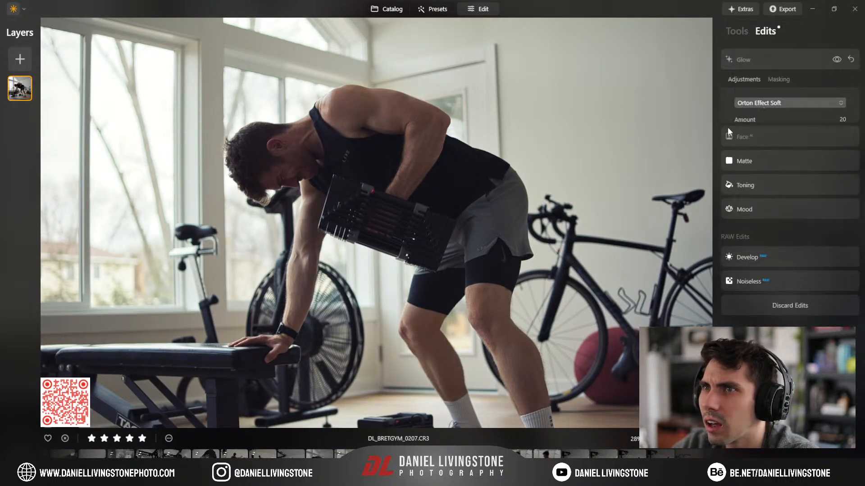
{"action": "left_click", "coordinate": [446, 191]}
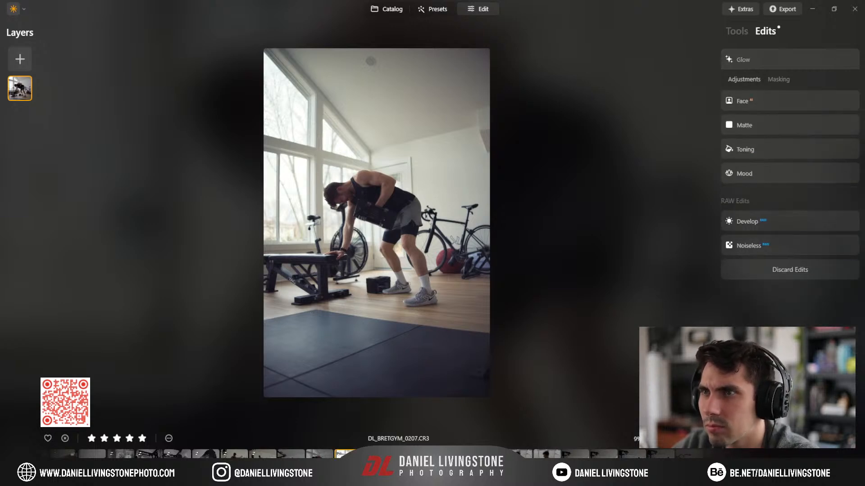
Step: Open the cable exercise photo DL_BRETGYM_0235.CR3 and inspect the athlete at 100% zoom
{"action": "key", "text": "Right"}
{"action": "key", "text": "Right"}
{"action": "key", "text": "Right"}
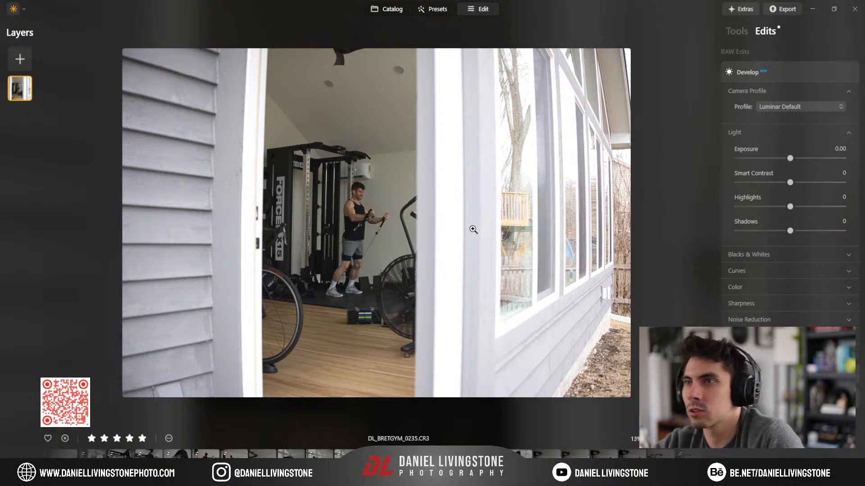
{"action": "left_click", "coordinate": [366, 200]}
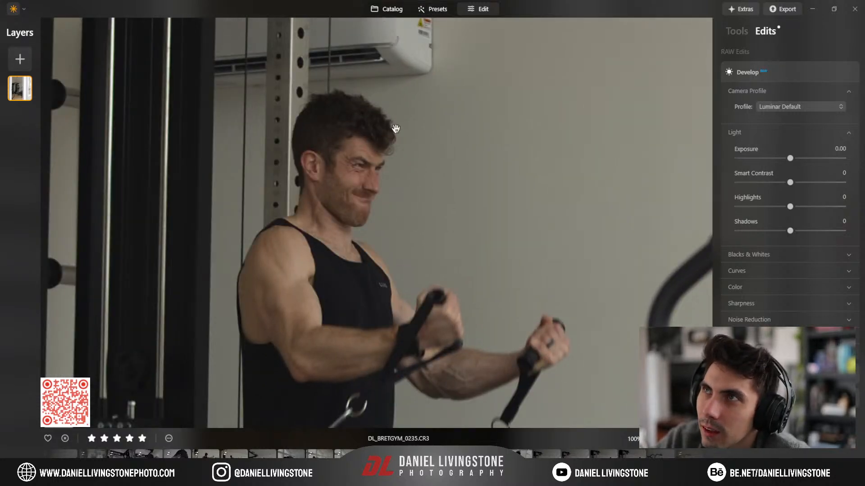
Step: Preview the Filmic - Warm and Filmic - BnW presets on the cable exercise photo DL_BRETGYM_0235.CR3
{"action": "left_click", "coordinate": [396, 130]}
{"action": "left_click", "coordinate": [432, 10]}
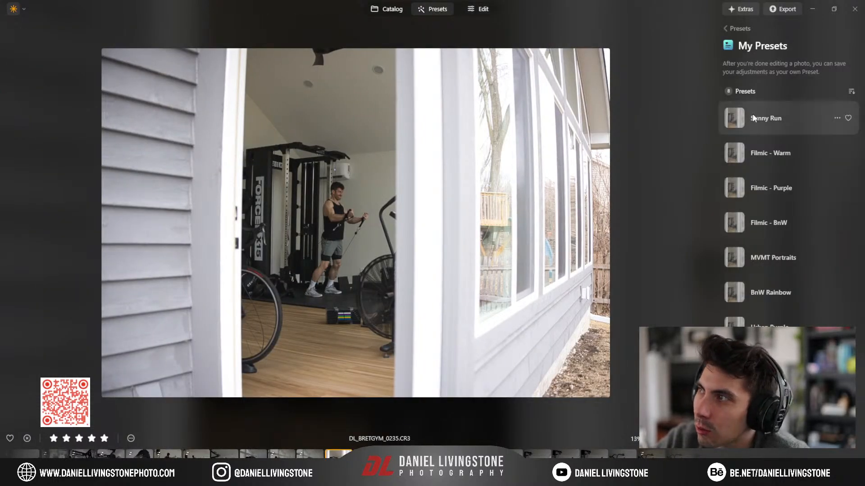
{"action": "left_click", "coordinate": [801, 157]}
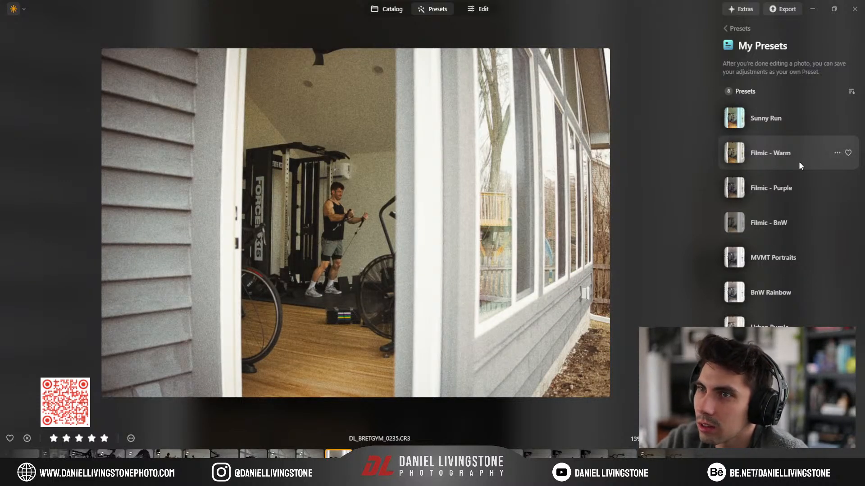
{"action": "left_click", "coordinate": [793, 212]}
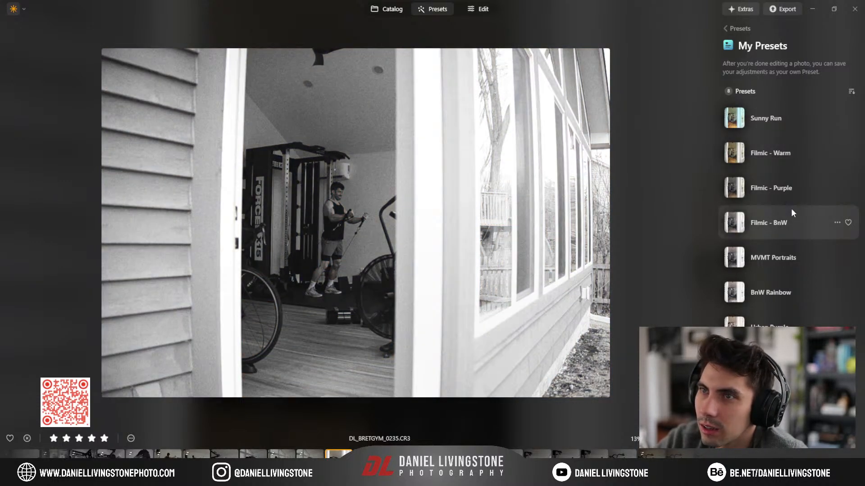
Step: Copy the edits from the dumbbell row photo DL_BRETGYM_0207.CR3 onto the cable exercise photo DL_BRETGYM_0235.CR3 and inspect the athlete up close
{"action": "left_click", "coordinate": [310, 454]}
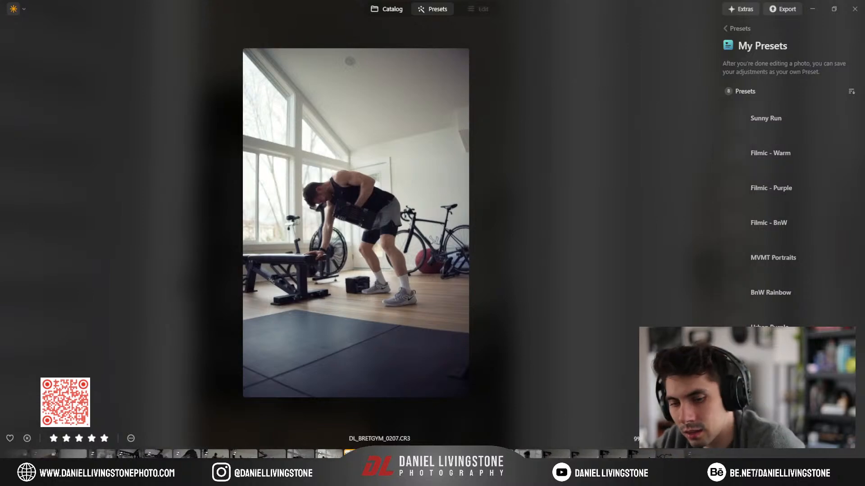
{"action": "key", "text": "Right"}
{"action": "key", "text": "ctrl+v"}
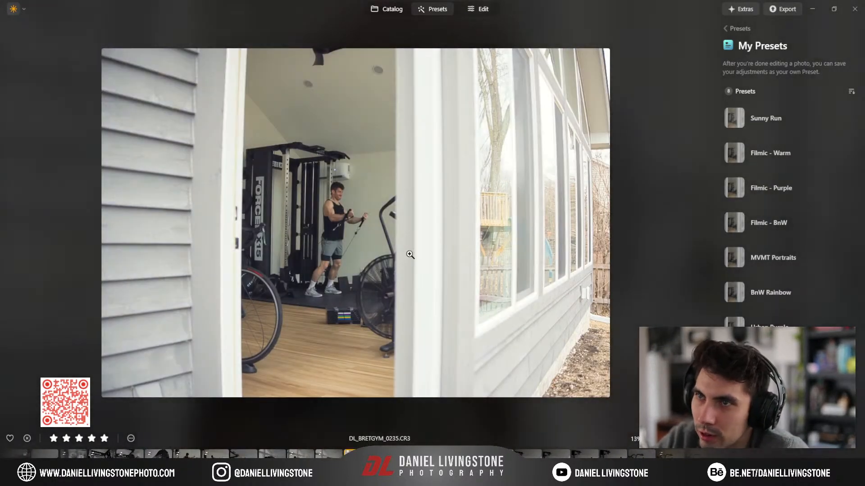
{"action": "left_click", "coordinate": [357, 205]}
{"action": "left_click_drag", "start_coordinate": [397, 226], "coordinate": [515, 249]}
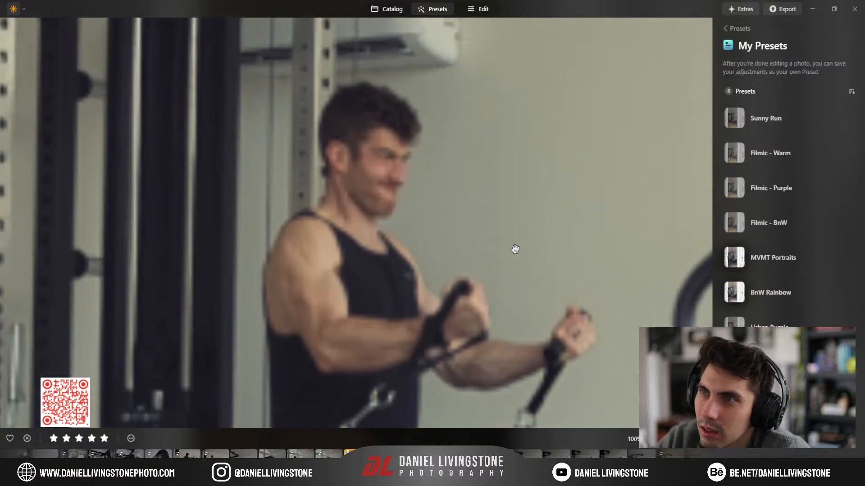
{"action": "left_click", "coordinate": [526, 205]}
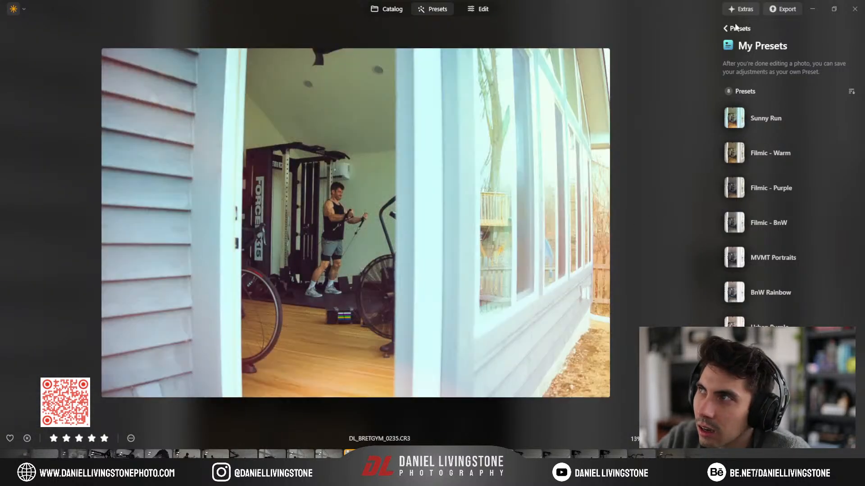
Step: Set the Smart Contrast to 41 in the cable exercise photo's existing RAW Develop edit
{"action": "left_click", "coordinate": [476, 16]}
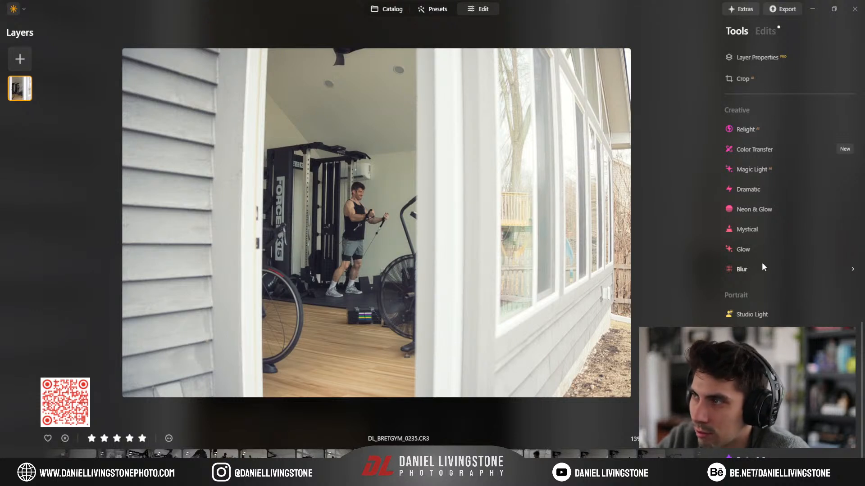
{"action": "scroll", "coordinate": [763, 283], "scroll_direction": "up", "scroll_amount": 5}
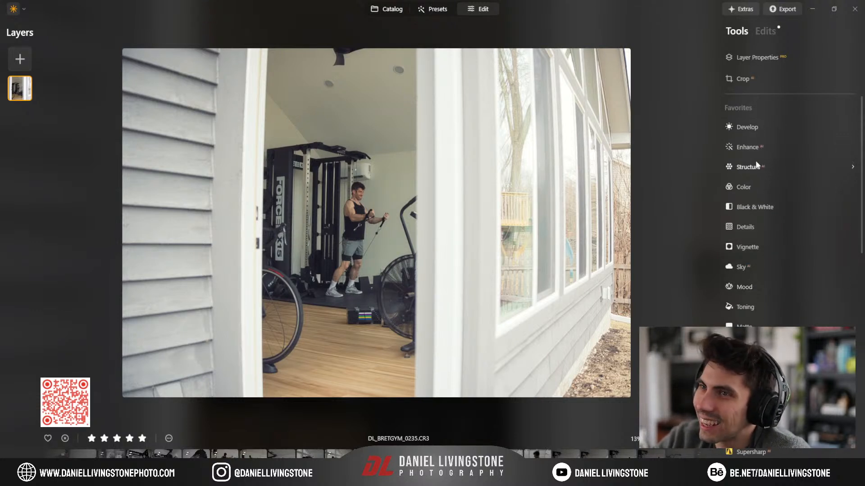
{"action": "left_click", "coordinate": [764, 32]}
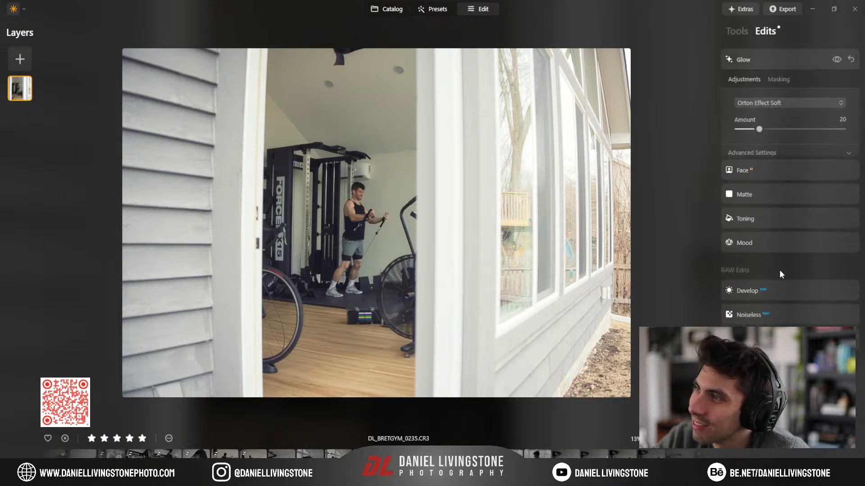
{"action": "left_click", "coordinate": [774, 293]}
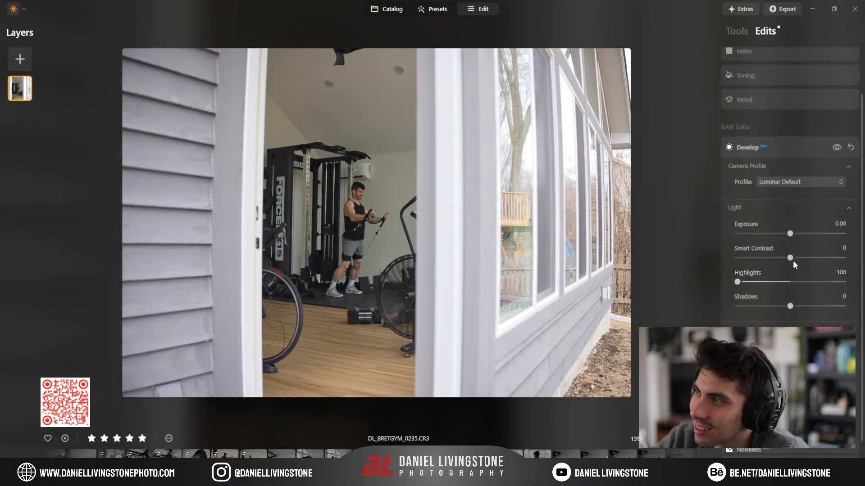
{"action": "left_click_drag", "start_coordinate": [791, 260], "coordinate": [809, 261]}
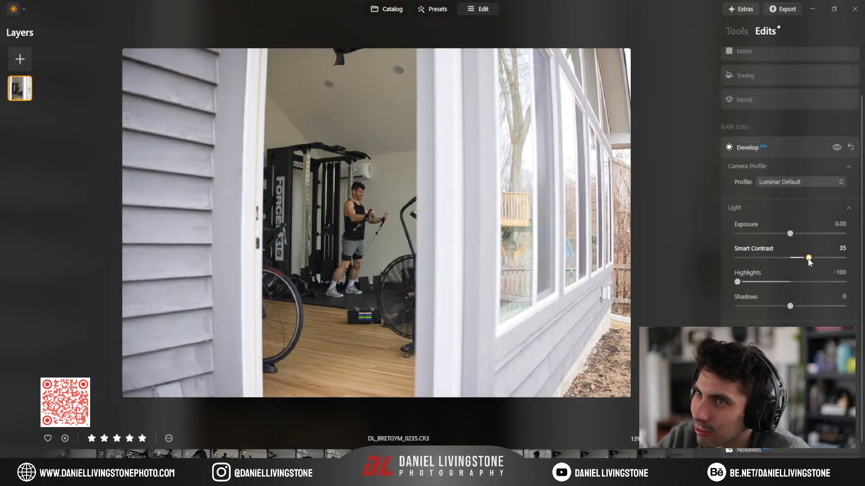
{"action": "left_click", "coordinate": [793, 148]}
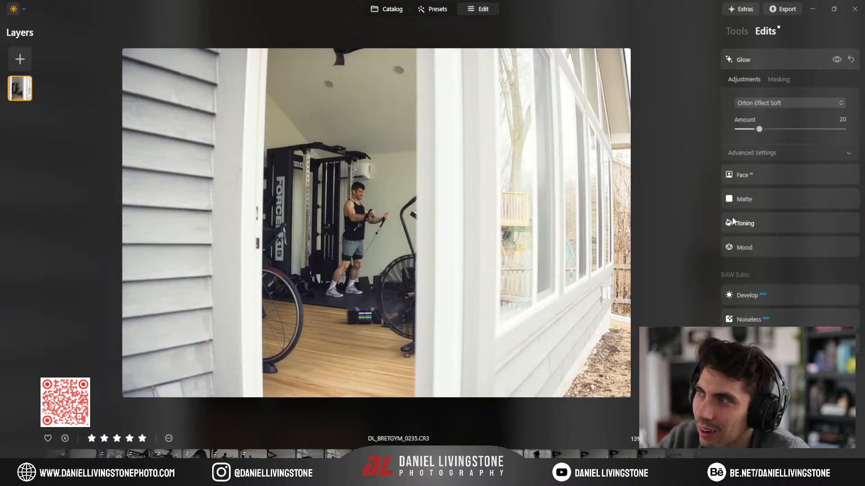
{"action": "left_click", "coordinate": [766, 289]}
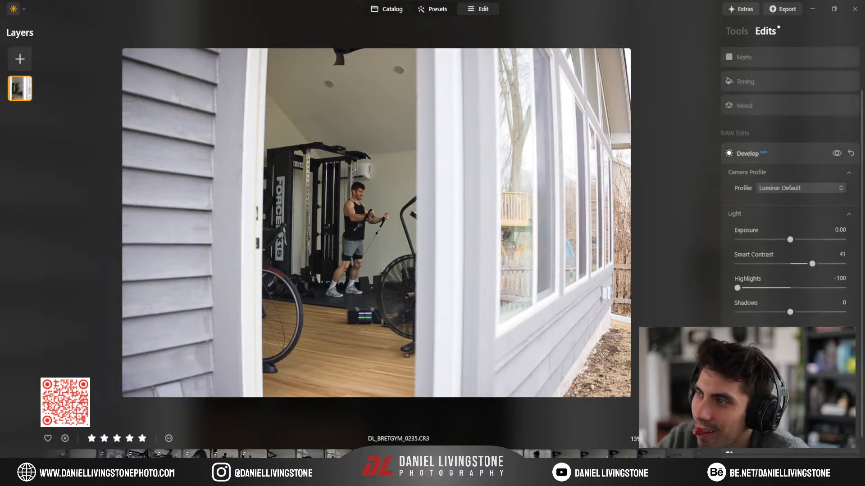
{"action": "left_click", "coordinate": [777, 150]}
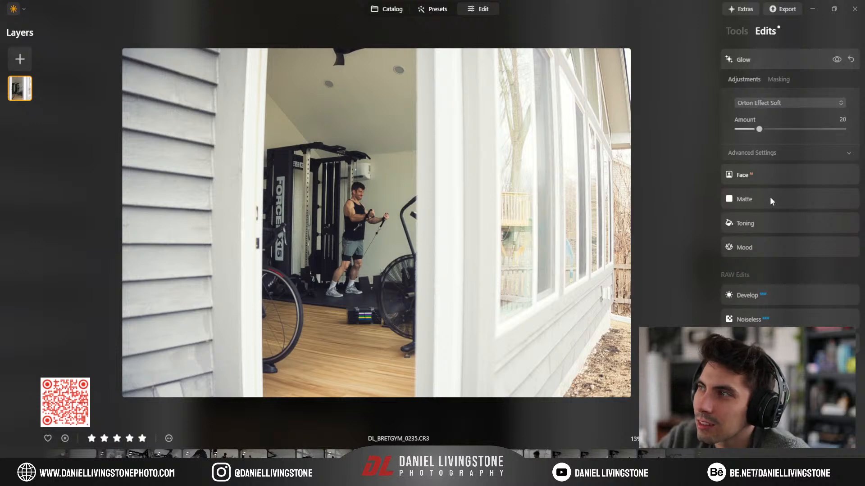
Step: Lower the Exposure slightly in the cable exercise photo's RAW Develop edit
{"action": "left_click", "coordinate": [777, 299]}
{"action": "left_click_drag", "start_coordinate": [789, 233], "coordinate": [784, 234]}
{"action": "left_click", "coordinate": [786, 149]}
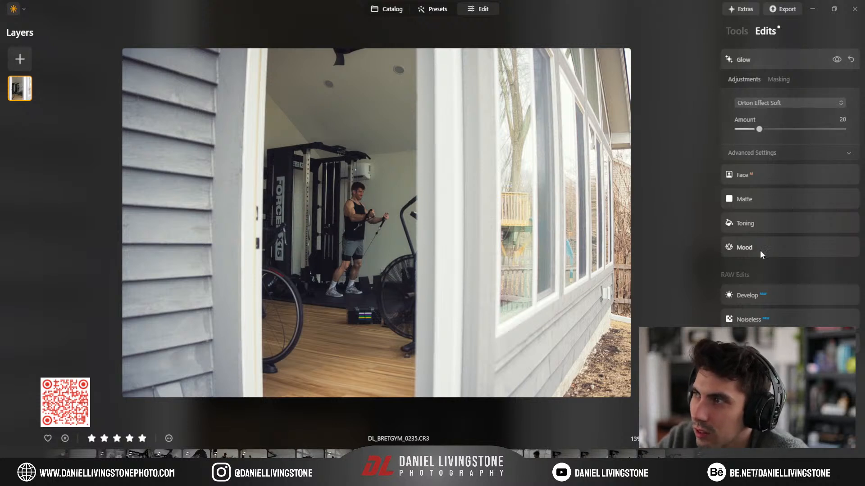
{"action": "left_click", "coordinate": [768, 58]}
Step: Try a Vignette with Amount -64 and Size 18 on the cable exercise photo and reset it
{"action": "left_click", "coordinate": [735, 31]}
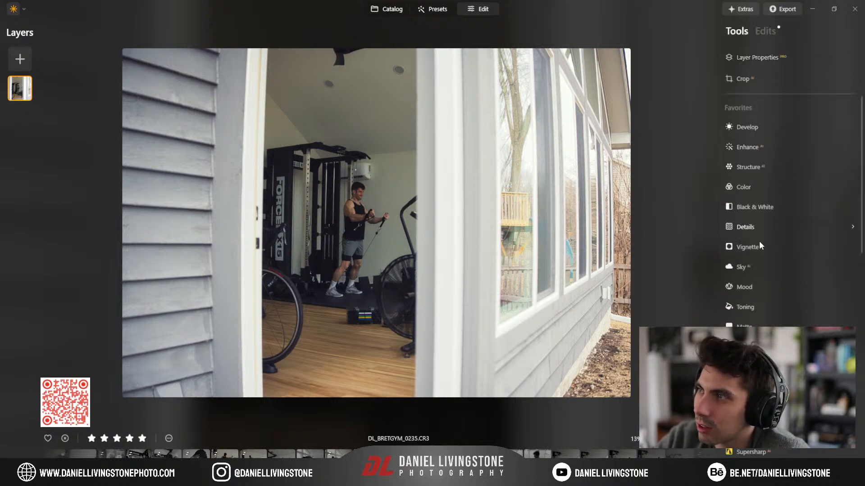
{"action": "left_click", "coordinate": [759, 250]}
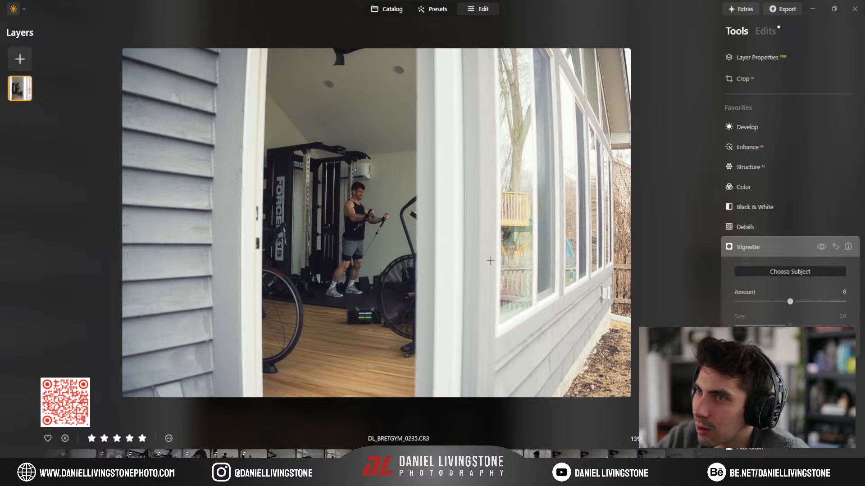
{"action": "left_click_drag", "start_coordinate": [786, 306], "coordinate": [644, 304]}
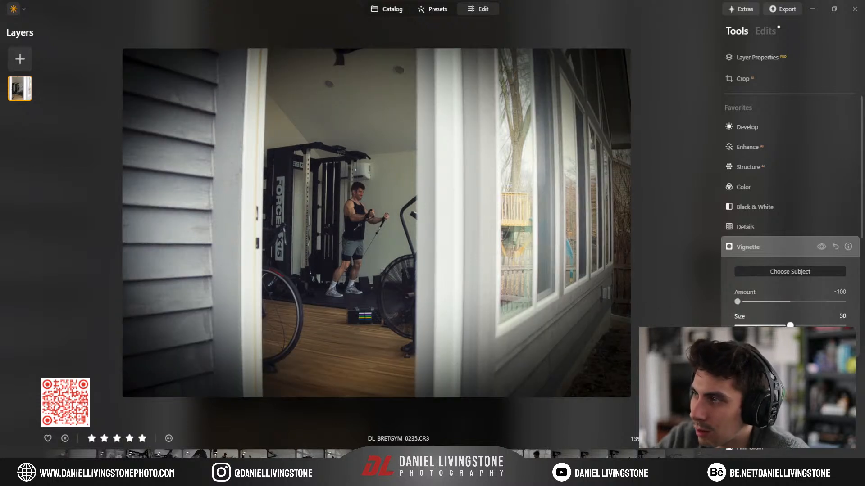
{"action": "left_click_drag", "start_coordinate": [790, 326], "coordinate": [757, 326]}
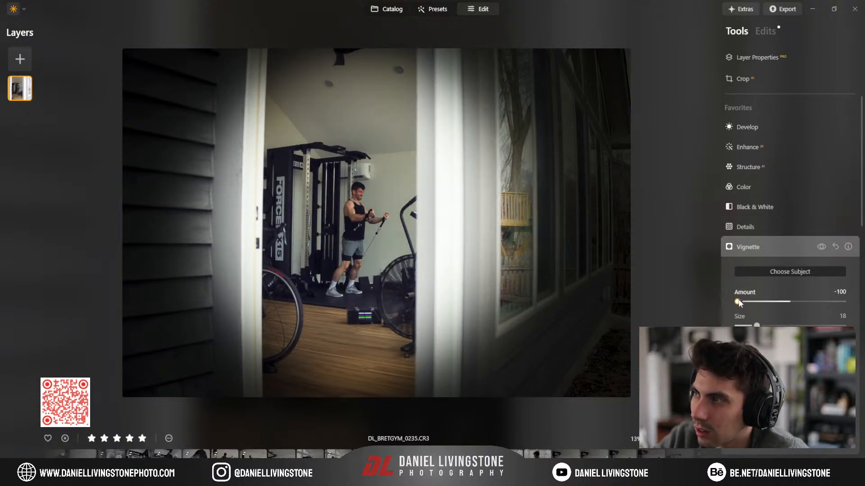
{"action": "left_click_drag", "start_coordinate": [737, 302], "coordinate": [756, 302]}
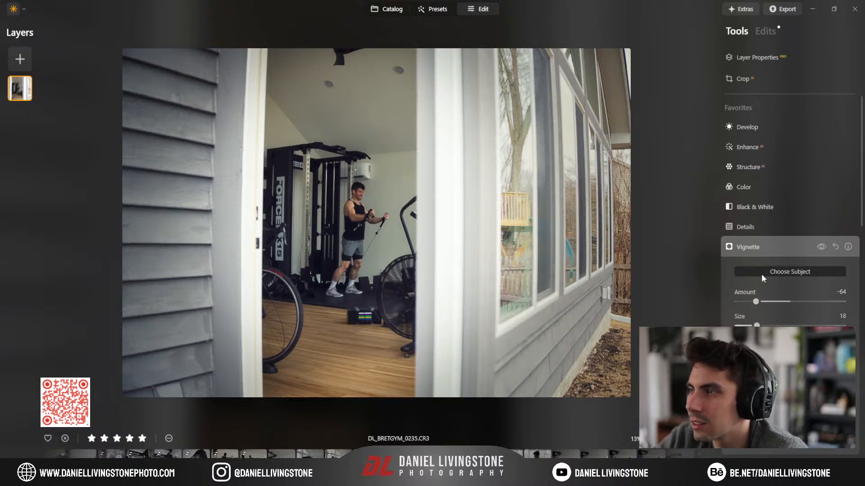
{"action": "left_click", "coordinate": [835, 247]}
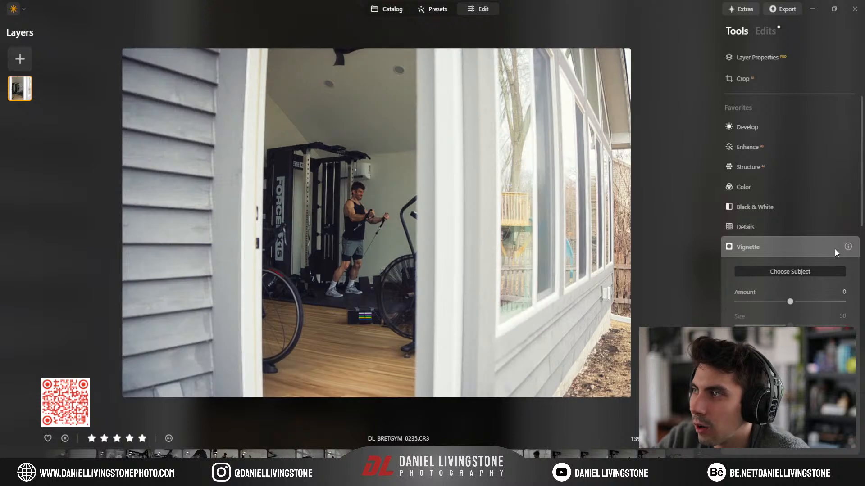
{"action": "left_click", "coordinate": [834, 250]}
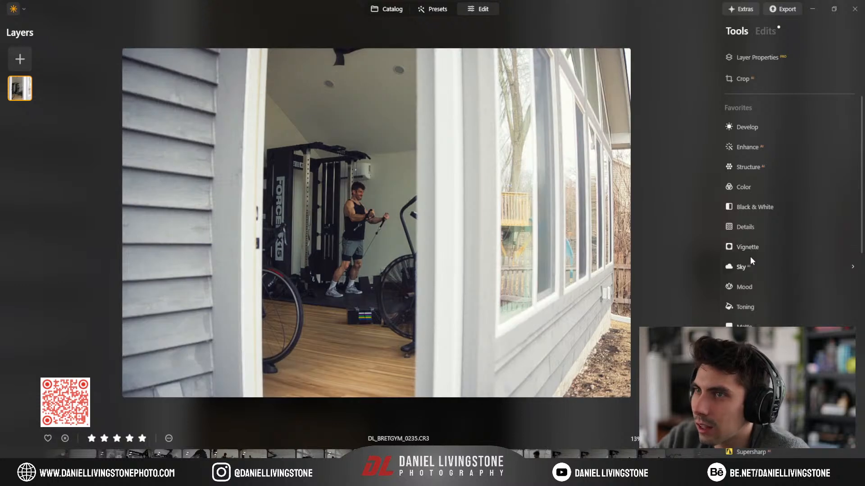
Step: Add a radial gradient mask to a new Develop adjustment, shaped as a tall ellipse around the athlete in the doorway
{"action": "left_click", "coordinate": [756, 129]}
{"action": "left_click", "coordinate": [777, 146]}
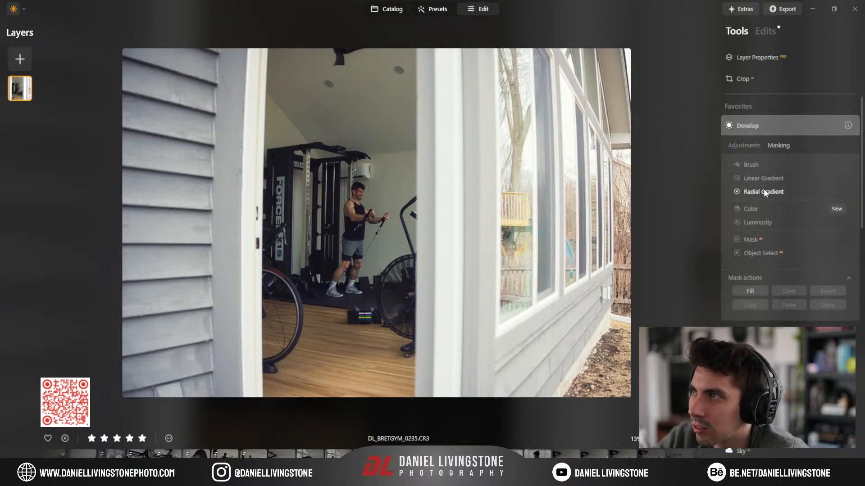
{"action": "left_click", "coordinate": [764, 191]}
{"action": "left_click_drag", "start_coordinate": [353, 199], "coordinate": [379, 269]}
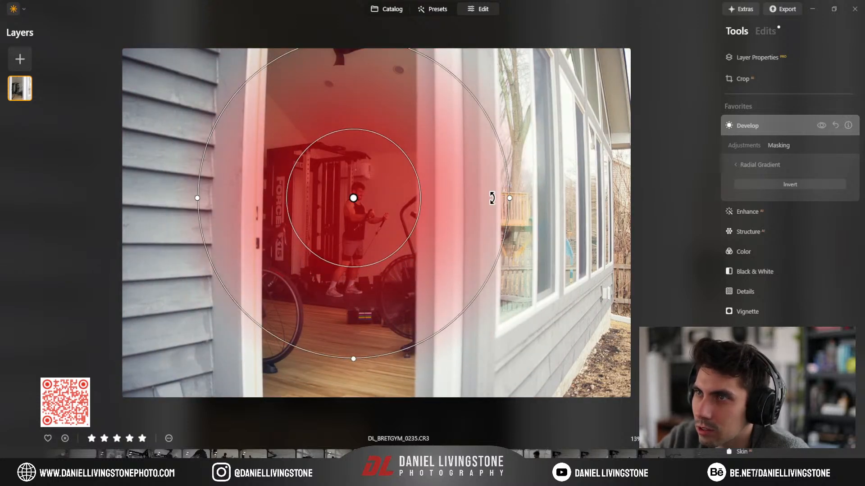
{"action": "left_click_drag", "start_coordinate": [509, 198], "coordinate": [454, 198]}
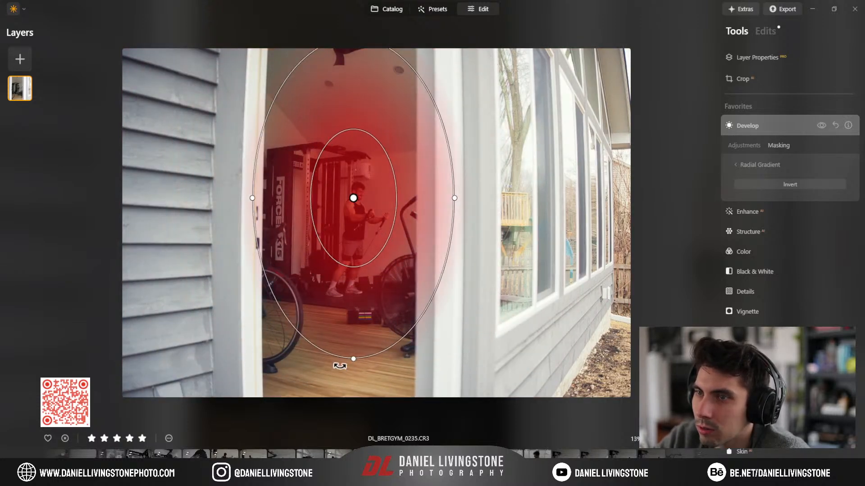
{"action": "left_click_drag", "start_coordinate": [354, 359], "coordinate": [345, 428]}
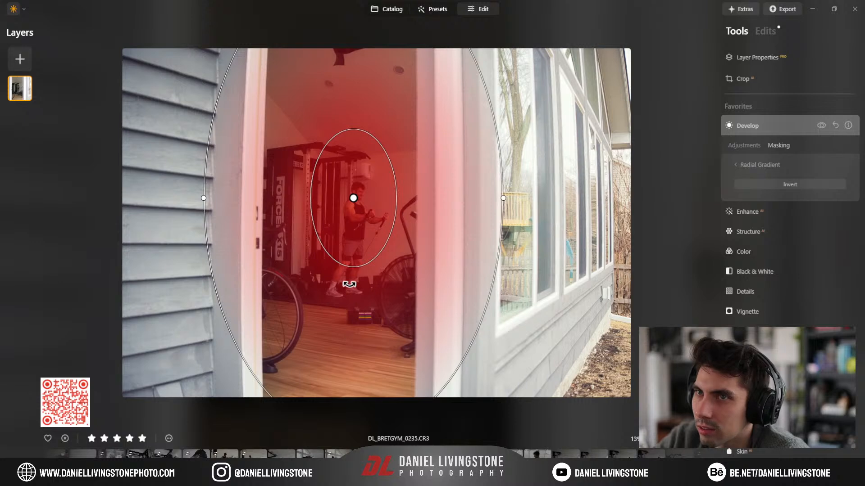
{"action": "left_click_drag", "start_coordinate": [353, 199], "coordinate": [351, 209]}
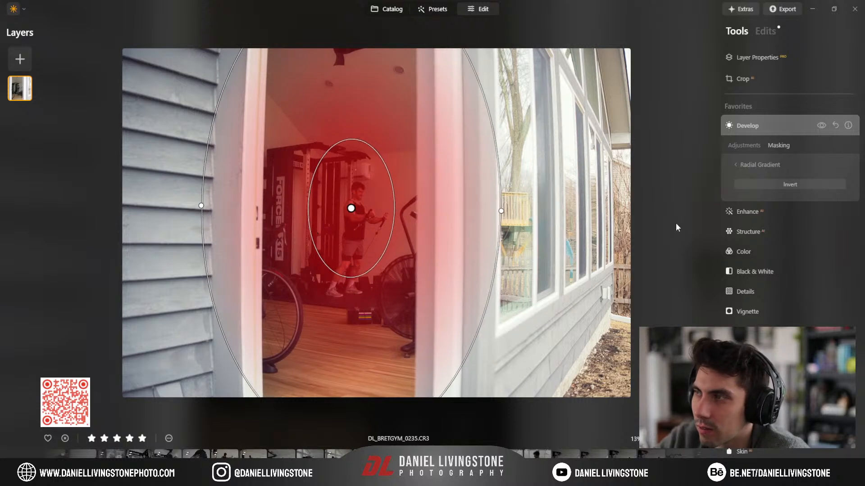
Step: Set the masked Develop adjustment's Exposure to 1.15, Smart Contrast to 29 and Highlights to 18
{"action": "left_click", "coordinate": [741, 146]}
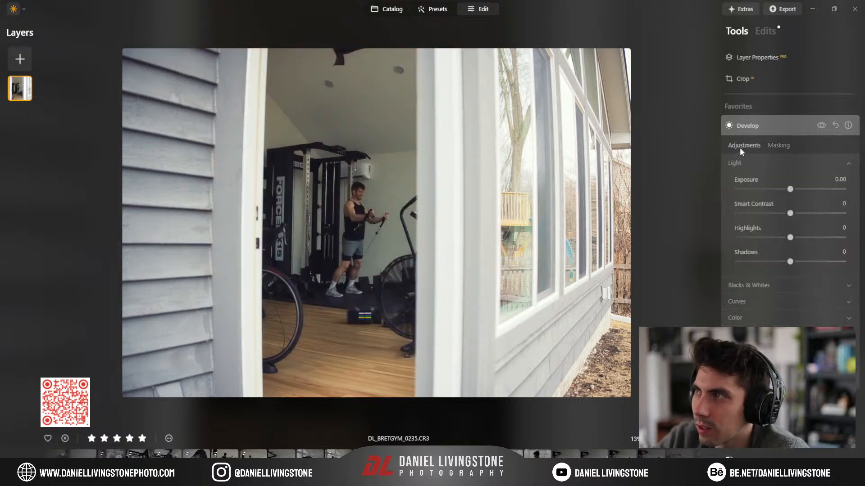
{"action": "left_click_drag", "start_coordinate": [790, 190], "coordinate": [796, 191]}
{"action": "double_click", "coordinate": [796, 190]}
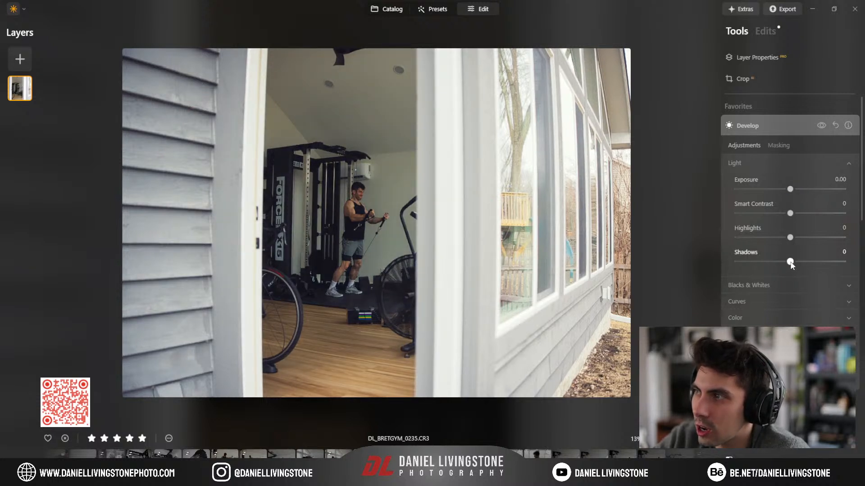
{"action": "left_click_drag", "start_coordinate": [790, 262], "coordinate": [824, 263]}
{"action": "double_click", "coordinate": [821, 262]}
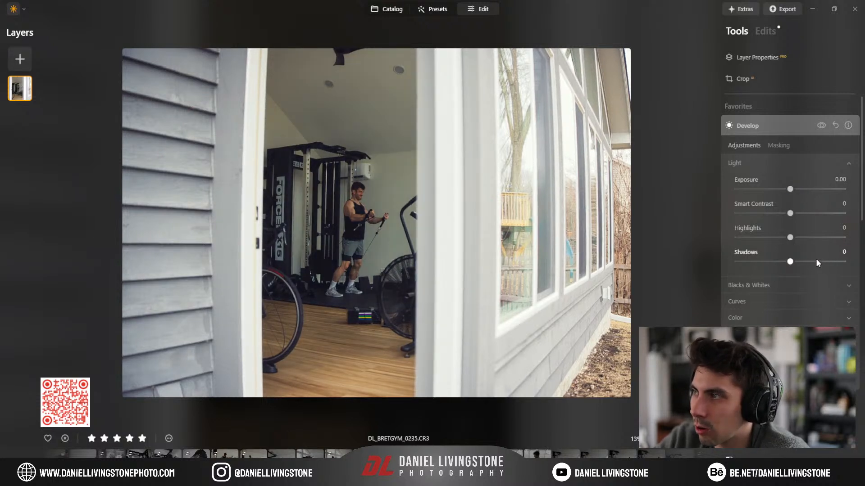
{"action": "left_click_drag", "start_coordinate": [793, 187], "coordinate": [801, 242]}
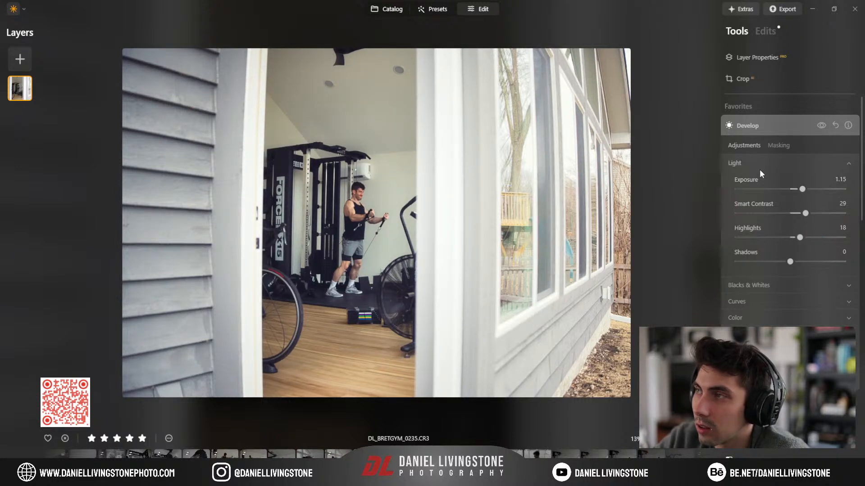
Step: Clear the Develop adjustment's mask and draw a new radial gradient centred on the athlete in the doorway
{"action": "left_click", "coordinate": [771, 145]}
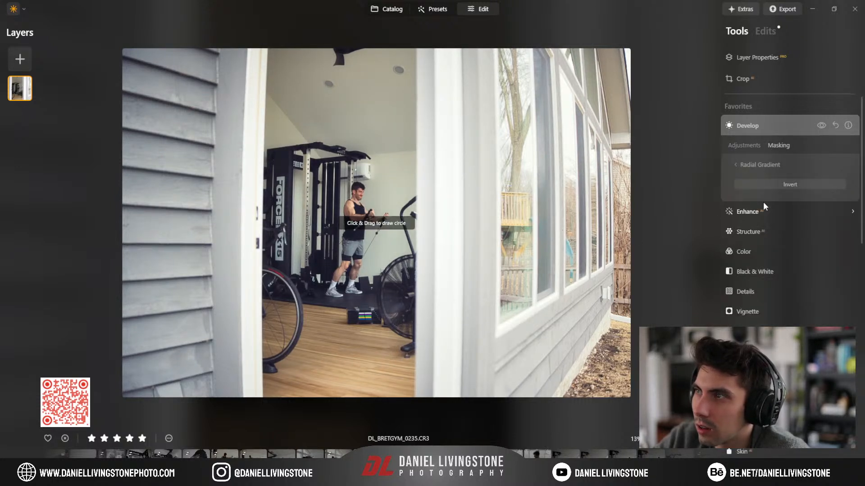
{"action": "left_click", "coordinate": [760, 165]}
{"action": "left_click", "coordinate": [820, 301]}
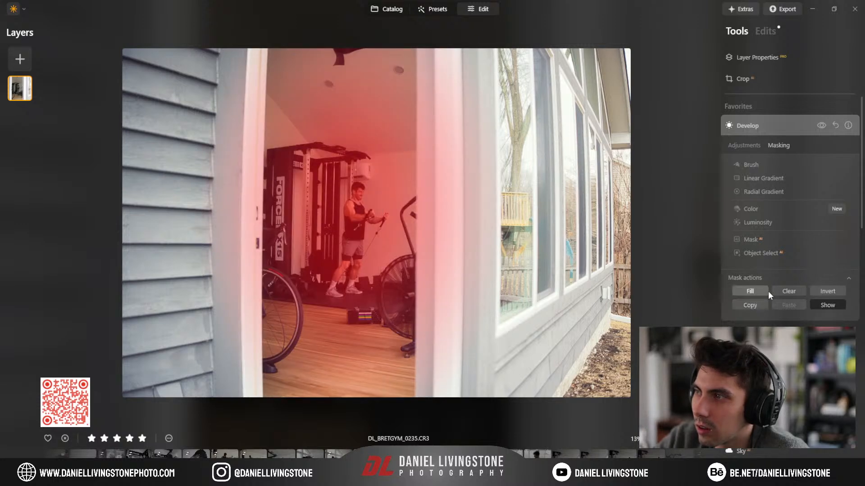
{"action": "left_click", "coordinate": [790, 292]}
{"action": "left_click", "coordinate": [754, 190]}
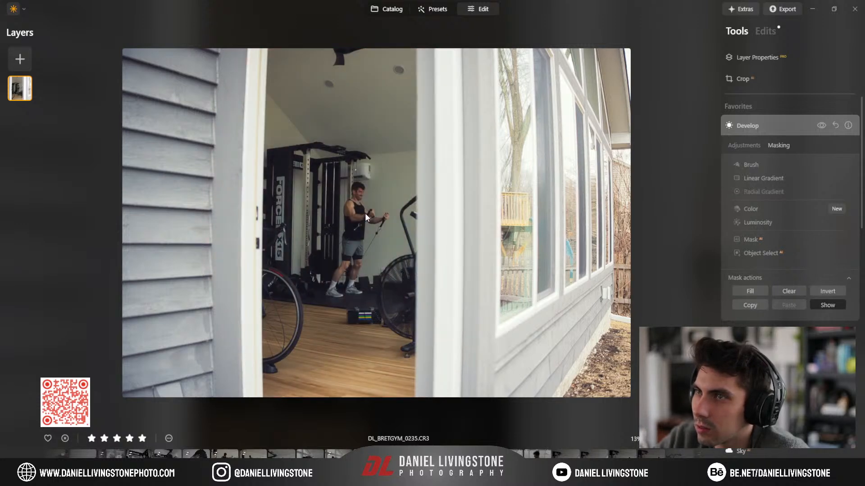
{"action": "left_click_drag", "start_coordinate": [354, 205], "coordinate": [371, 293]}
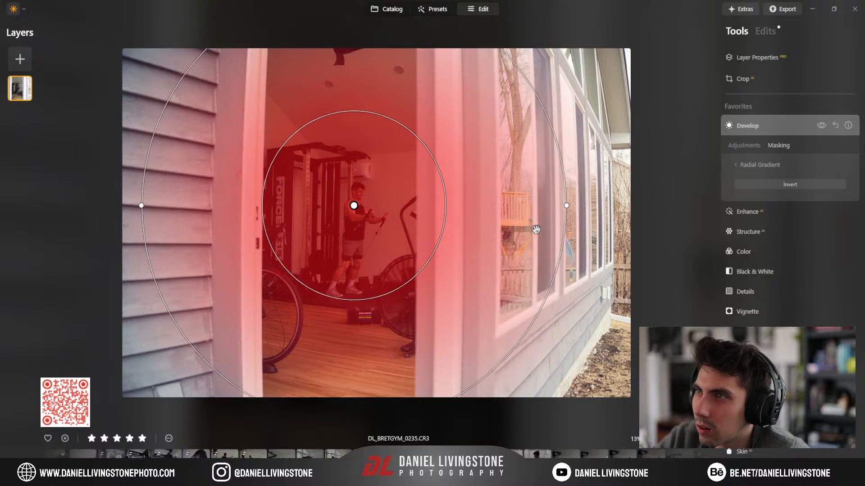
Step: Narrow the radial gradient into a tall ellipse, then reposition and resize it to fit the doorway opening
{"action": "left_click_drag", "start_coordinate": [554, 206], "coordinate": [385, 207]}
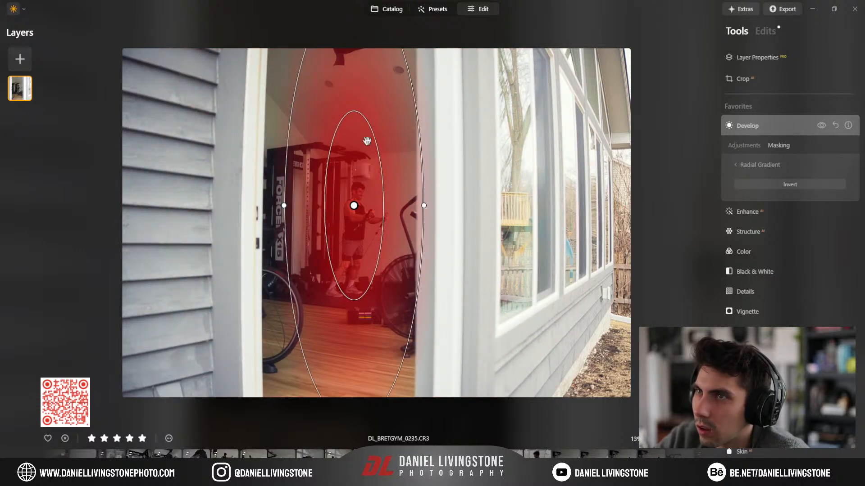
{"action": "mouse_move", "coordinate": [376, 149]}
{"action": "left_mouse_down"}
{"action": "mouse_move", "coordinate": [388, 127]}
{"action": "mouse_move", "coordinate": [388, 147]}
{"action": "left_mouse_up"}
{"action": "left_click_drag", "start_coordinate": [370, 185], "coordinate": [358, 195]}
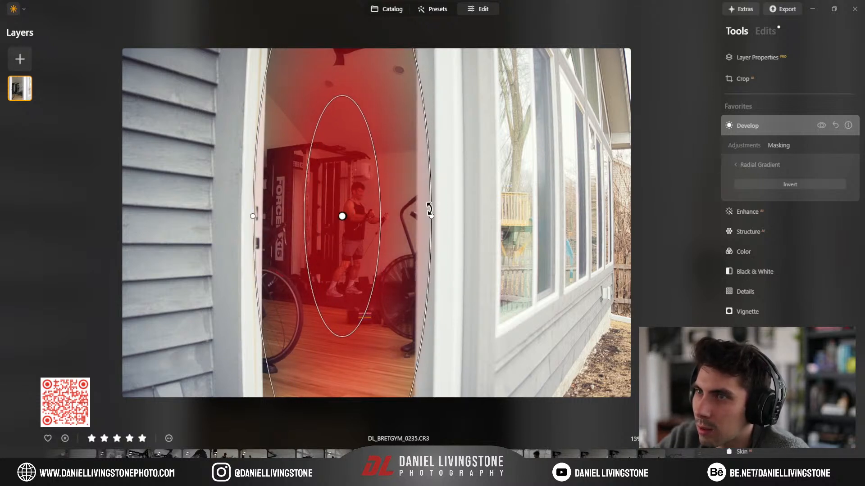
{"action": "left_click_drag", "start_coordinate": [432, 218], "coordinate": [385, 212]}
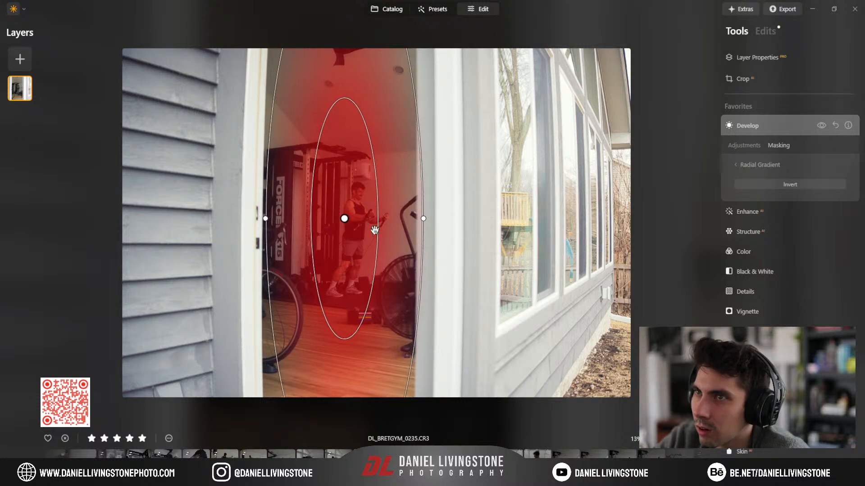
{"action": "left_click_drag", "start_coordinate": [342, 338], "coordinate": [344, 344]}
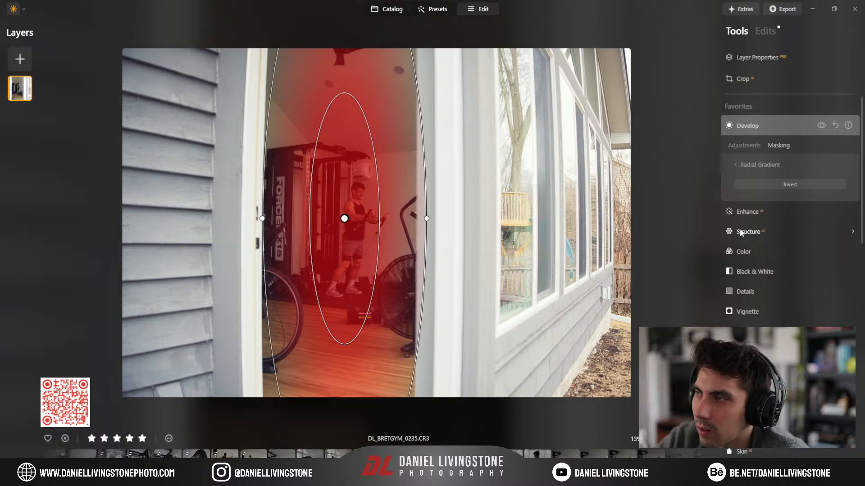
{"action": "left_click", "coordinate": [804, 121]}
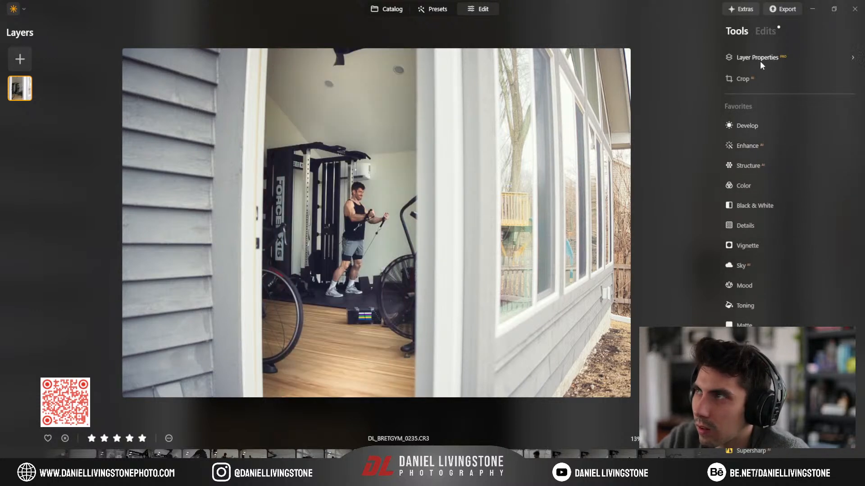
Step: Apply a luminosity mask to the existing Develop edit, cutting the brightest tones out of the selected range
{"action": "left_click", "coordinate": [771, 31]}
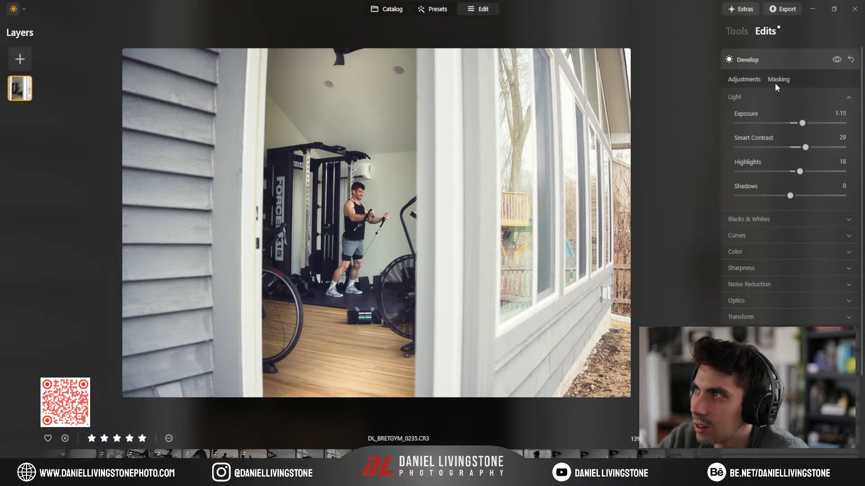
{"action": "left_click", "coordinate": [775, 83]}
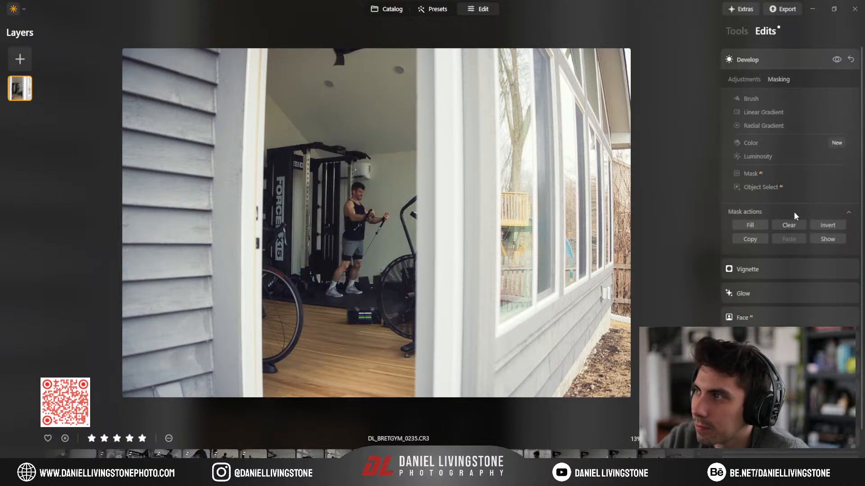
{"action": "left_click", "coordinate": [756, 156]}
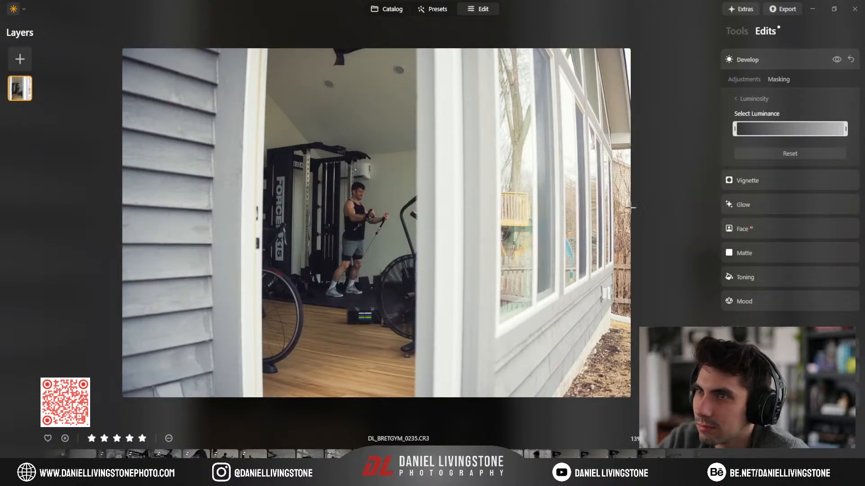
{"action": "left_click_drag", "start_coordinate": [734, 128], "coordinate": [698, 129]}
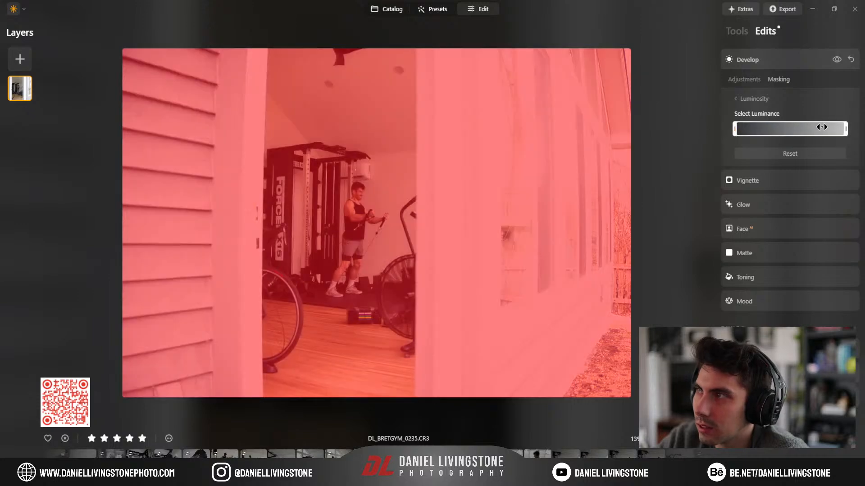
{"action": "left_click_drag", "start_coordinate": [844, 129], "coordinate": [804, 130]}
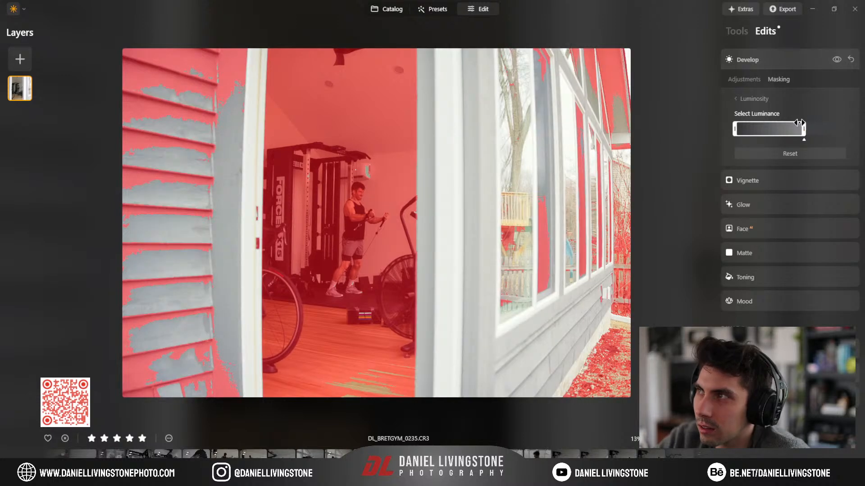
{"action": "left_click", "coordinate": [750, 98]}
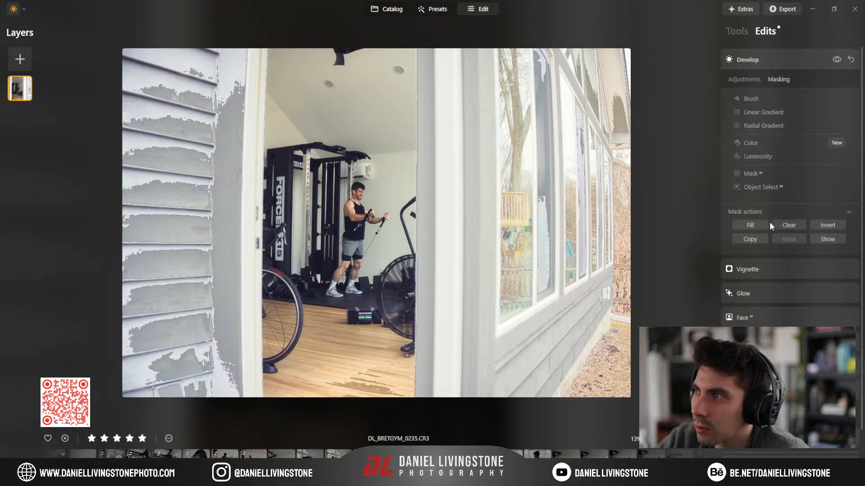
Step: Erase the Develop mask from the windows and exterior siding, and paint it over the gym's wood floor and interior
{"action": "left_click", "coordinate": [751, 98]}
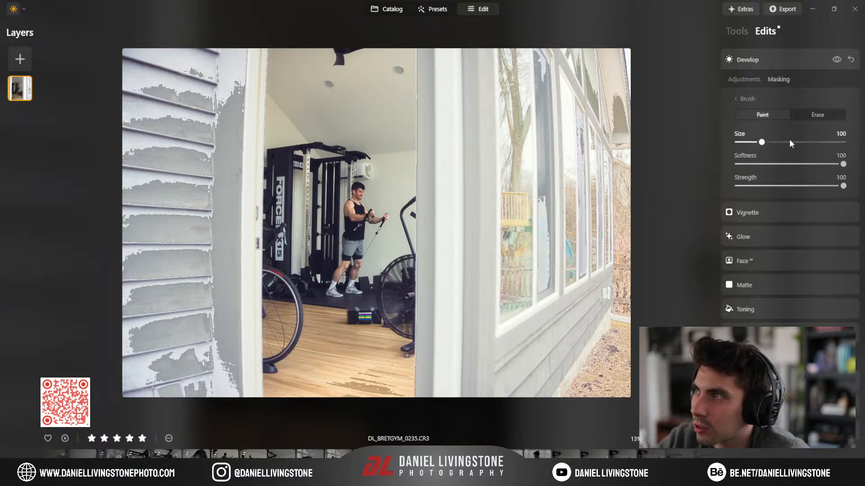
{"action": "left_click", "coordinate": [817, 114]}
{"action": "mouse_move", "coordinate": [519, 242]}
{"action": "left_mouse_down"}
{"action": "mouse_move", "coordinate": [517, 349]}
{"action": "mouse_move", "coordinate": [546, 108]}
{"action": "mouse_move", "coordinate": [508, 32]}
{"action": "mouse_move", "coordinate": [571, 43]}
{"action": "mouse_move", "coordinate": [610, 63]}
{"action": "mouse_move", "coordinate": [561, 89]}
{"action": "mouse_move", "coordinate": [592, 166]}
{"action": "mouse_move", "coordinate": [622, 173]}
{"action": "mouse_move", "coordinate": [525, 436]}
{"action": "mouse_move", "coordinate": [614, 328]}
{"action": "mouse_move", "coordinate": [610, 376]}
{"action": "mouse_move", "coordinate": [623, 38]}
{"action": "mouse_move", "coordinate": [610, 151]}
{"action": "mouse_move", "coordinate": [618, 128]}
{"action": "mouse_move", "coordinate": [589, 77]}
{"action": "mouse_move", "coordinate": [518, 35]}
{"action": "left_mouse_up"}
{"action": "mouse_move", "coordinate": [198, 114]}
{"action": "left_mouse_down"}
{"action": "mouse_move", "coordinate": [212, 90]}
{"action": "mouse_move", "coordinate": [219, 105]}
{"action": "mouse_move", "coordinate": [241, 43]}
{"action": "mouse_move", "coordinate": [223, 58]}
{"action": "mouse_move", "coordinate": [173, 39]}
{"action": "mouse_move", "coordinate": [202, 69]}
{"action": "mouse_move", "coordinate": [150, 8]}
{"action": "left_mouse_up"}
{"action": "mouse_move", "coordinate": [135, 154]}
{"action": "left_mouse_down"}
{"action": "mouse_move", "coordinate": [198, 148]}
{"action": "mouse_move", "coordinate": [191, 218]}
{"action": "mouse_move", "coordinate": [203, 234]}
{"action": "mouse_move", "coordinate": [201, 429]}
{"action": "mouse_move", "coordinate": [219, 426]}
{"action": "mouse_move", "coordinate": [221, 353]}
{"action": "mouse_move", "coordinate": [193, 392]}
{"action": "mouse_move", "coordinate": [150, 299]}
{"action": "mouse_move", "coordinate": [143, 327]}
{"action": "mouse_move", "coordinate": [163, 319]}
{"action": "mouse_move", "coordinate": [140, 94]}
{"action": "mouse_move", "coordinate": [130, 205]}
{"action": "mouse_move", "coordinate": [154, 189]}
{"action": "mouse_move", "coordinate": [159, 215]}
{"action": "mouse_move", "coordinate": [183, 221]}
{"action": "mouse_move", "coordinate": [204, 145]}
{"action": "mouse_move", "coordinate": [210, 71]}
{"action": "mouse_move", "coordinate": [206, 306]}
{"action": "mouse_move", "coordinate": [219, 394]}
{"action": "left_mouse_up"}
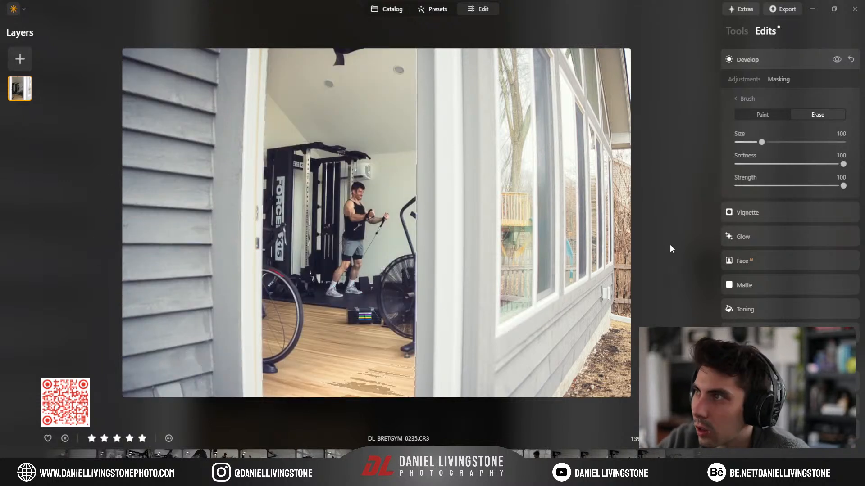
{"action": "left_click", "coordinate": [748, 113]}
{"action": "mouse_move", "coordinate": [383, 372]}
{"action": "left_mouse_down"}
{"action": "mouse_move", "coordinate": [400, 380]}
{"action": "mouse_move", "coordinate": [357, 387]}
{"action": "mouse_move", "coordinate": [344, 360]}
{"action": "mouse_move", "coordinate": [331, 388]}
{"action": "mouse_move", "coordinate": [356, 372]}
{"action": "mouse_move", "coordinate": [364, 141]}
{"action": "mouse_move", "coordinate": [304, 176]}
{"action": "mouse_move", "coordinate": [295, 246]}
{"action": "left_mouse_up"}
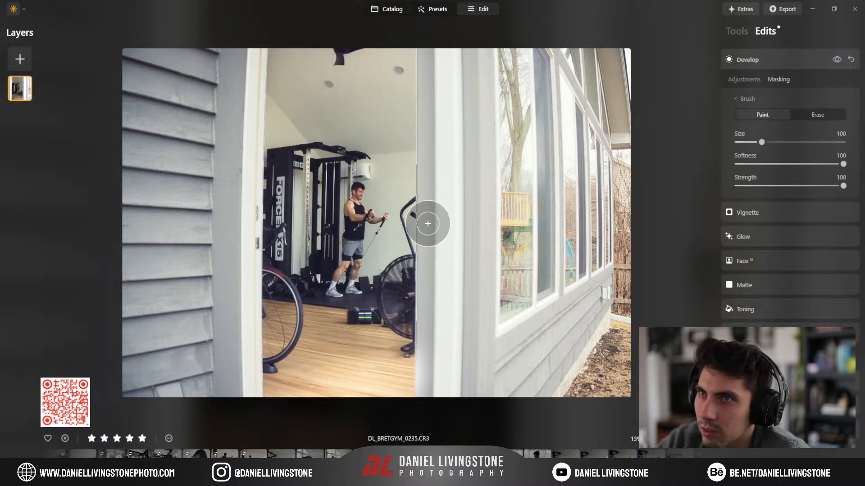
Step: Erase the mask spill from the white door frame on both sides of the doorway
{"action": "left_click", "coordinate": [817, 116]}
{"action": "scroll", "coordinate": [194, 218], "scroll_direction": "up", "scroll_amount": 3}
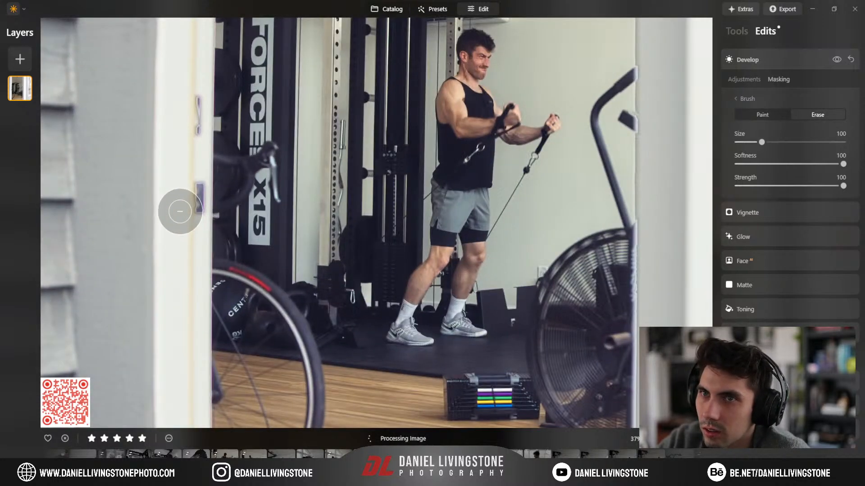
{"action": "mouse_move", "coordinate": [182, 210]}
{"action": "left_mouse_down"}
{"action": "mouse_move", "coordinate": [187, 124]}
{"action": "mouse_move", "coordinate": [187, 180]}
{"action": "mouse_move", "coordinate": [191, 159]}
{"action": "mouse_move", "coordinate": [188, 94]}
{"action": "left_mouse_up"}
{"action": "scroll", "coordinate": [357, 212], "scroll_direction": "down", "scroll_amount": 3}
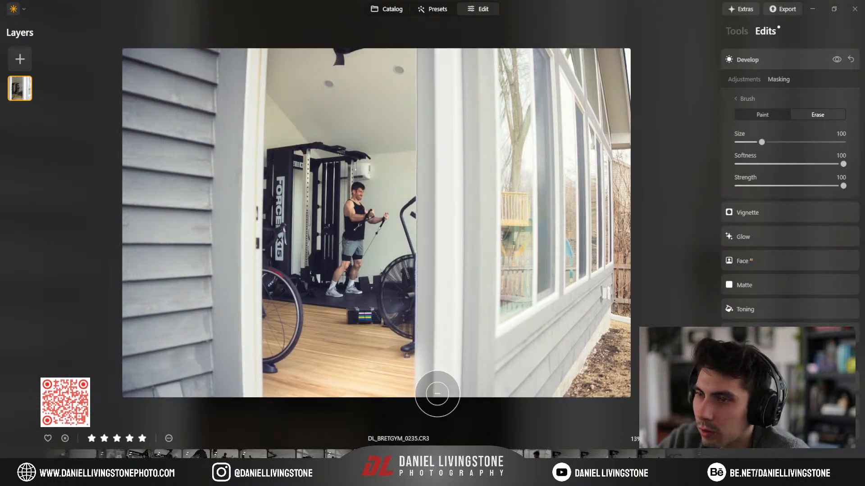
{"action": "mouse_move", "coordinate": [437, 394]}
{"action": "left_mouse_down"}
{"action": "mouse_move", "coordinate": [451, 143]}
{"action": "mouse_move", "coordinate": [445, 45]}
{"action": "mouse_move", "coordinate": [437, 144]}
{"action": "mouse_move", "coordinate": [442, 426]}
{"action": "left_mouse_up"}
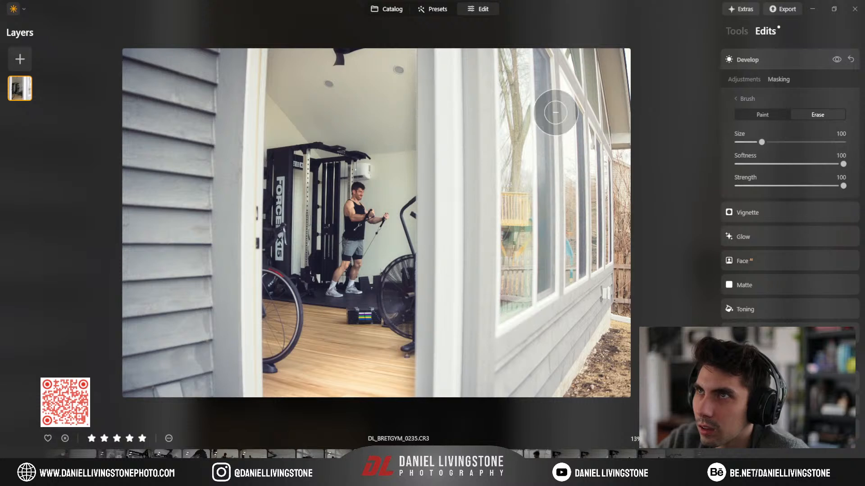
Step: Paint the mask over the gym wall beside the athlete and erase the overlap from the adjoining door frame
{"action": "left_click", "coordinate": [762, 114]}
{"action": "mouse_move", "coordinate": [396, 204]}
{"action": "left_mouse_down"}
{"action": "mouse_move", "coordinate": [395, 27]}
{"action": "mouse_move", "coordinate": [396, 202]}
{"action": "mouse_move", "coordinate": [383, 354]}
{"action": "mouse_move", "coordinate": [377, 129]}
{"action": "mouse_move", "coordinate": [396, 43]}
{"action": "left_mouse_up"}
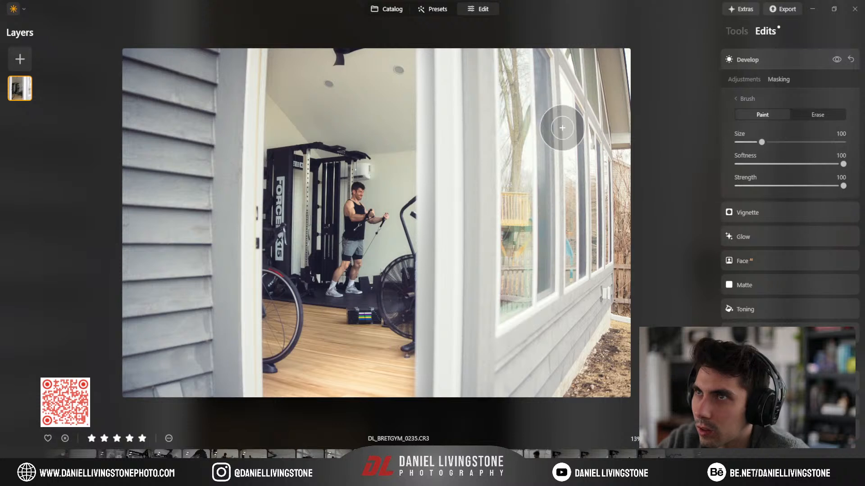
{"action": "left_click", "coordinate": [817, 115]}
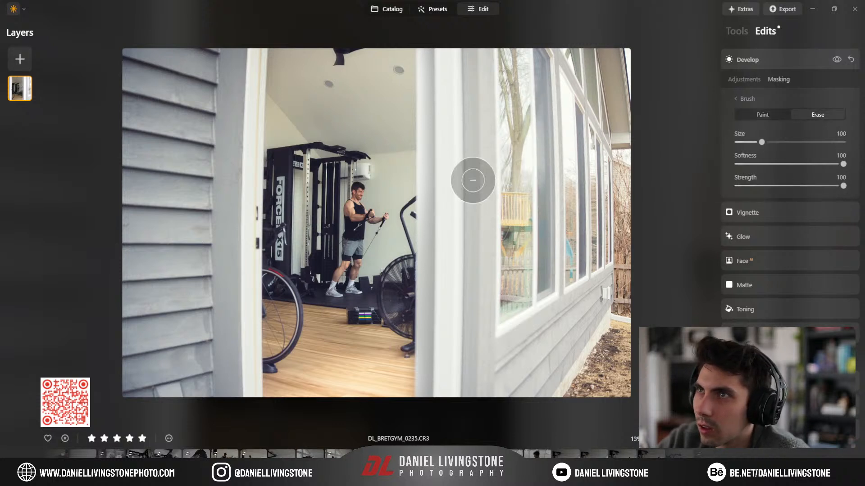
{"action": "mouse_move", "coordinate": [468, 183]}
{"action": "left_mouse_down"}
{"action": "mouse_move", "coordinate": [450, 51]}
{"action": "mouse_move", "coordinate": [440, 119]}
{"action": "mouse_move", "coordinate": [444, 404]}
{"action": "mouse_move", "coordinate": [461, 261]}
{"action": "mouse_move", "coordinate": [432, 24]}
{"action": "left_mouse_up"}
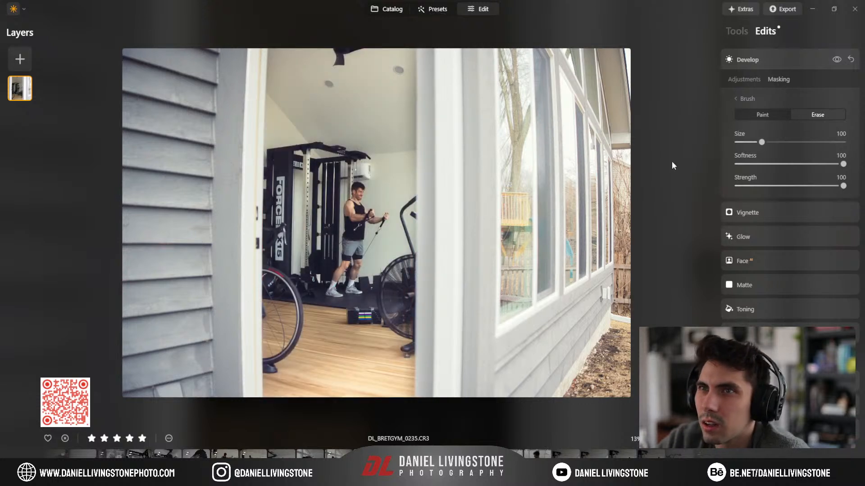
Step: Set the masked Develop edit's Exposure to 1.03, Smart Contrast to 30, Highlights to 44, Shadows to 0 and Whites to 58
{"action": "left_click", "coordinate": [741, 85]}
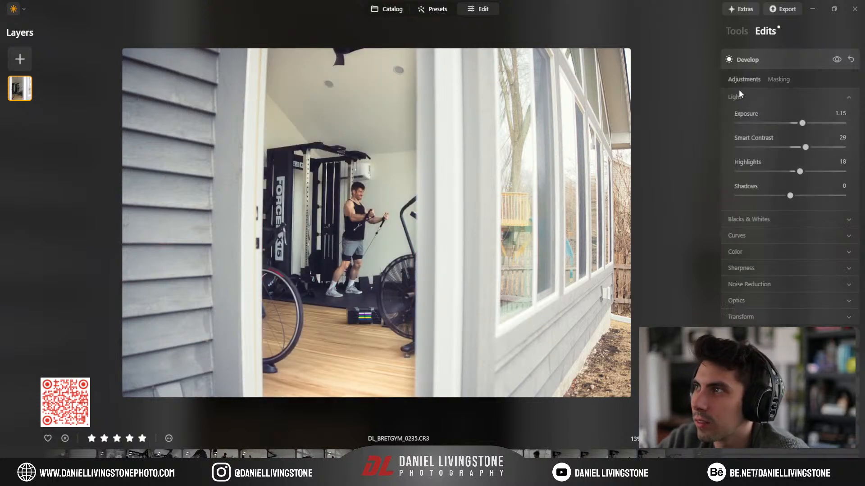
{"action": "left_click_drag", "start_coordinate": [804, 127], "coordinate": [807, 148]}
{"action": "left_click_drag", "start_coordinate": [798, 178], "coordinate": [809, 193]}
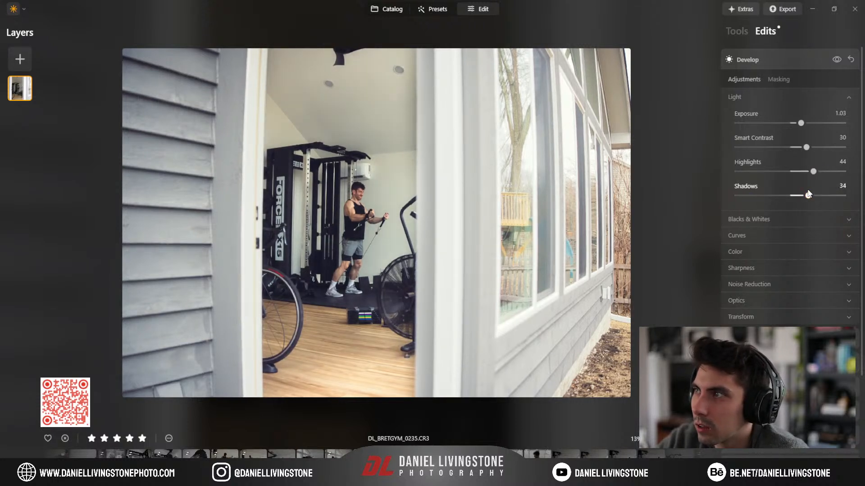
{"action": "left_click", "coordinate": [797, 222]}
{"action": "left_click_drag", "start_coordinate": [790, 269], "coordinate": [820, 247]}
{"action": "double_click", "coordinate": [796, 269]}
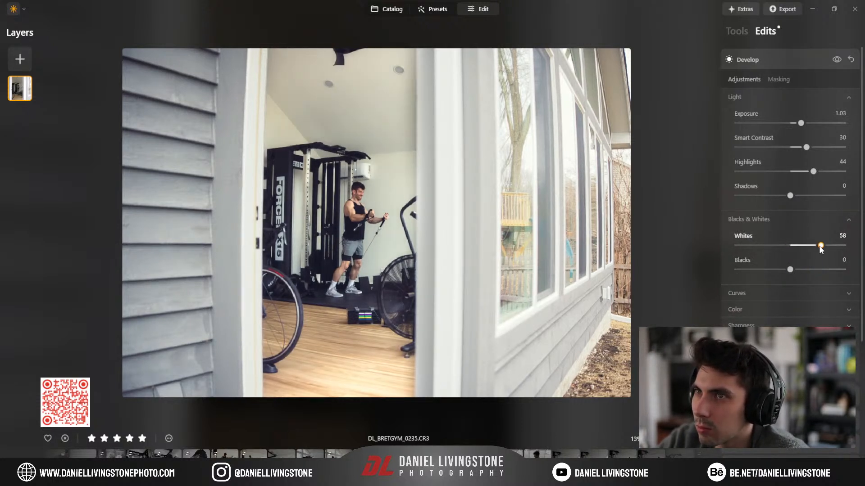
{"action": "left_click", "coordinate": [769, 52]}
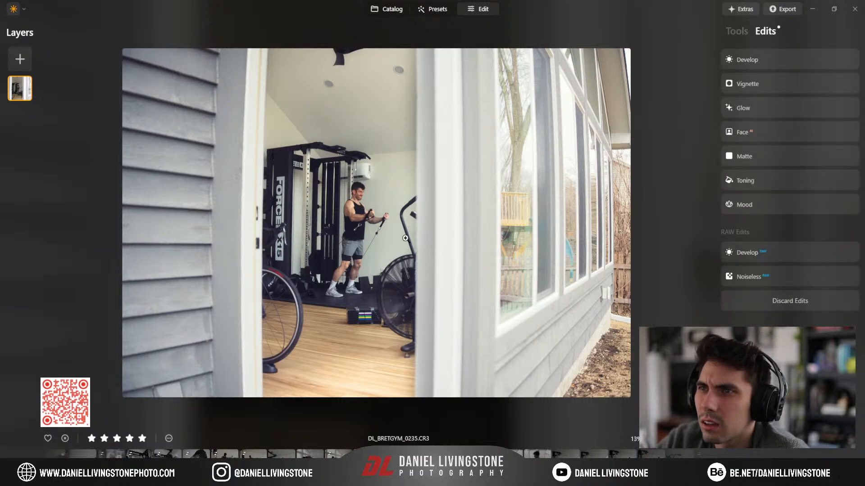
{"action": "left_click", "coordinate": [361, 185]}
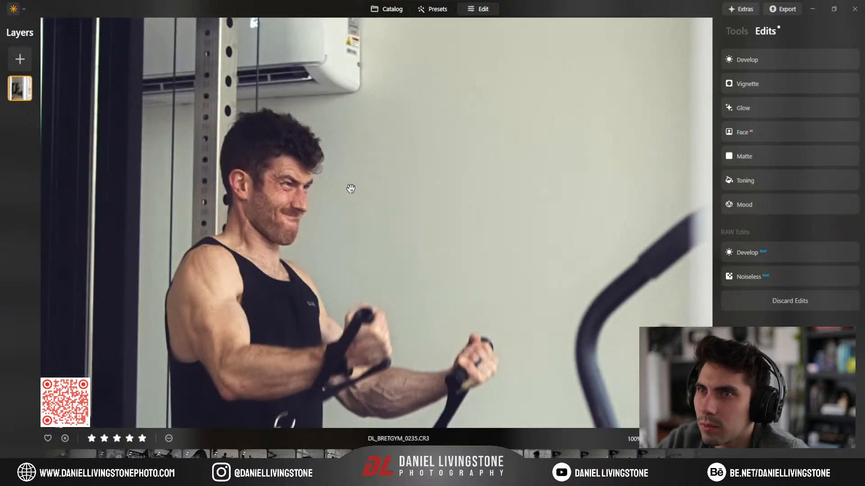
{"action": "left_click", "coordinate": [371, 184]}
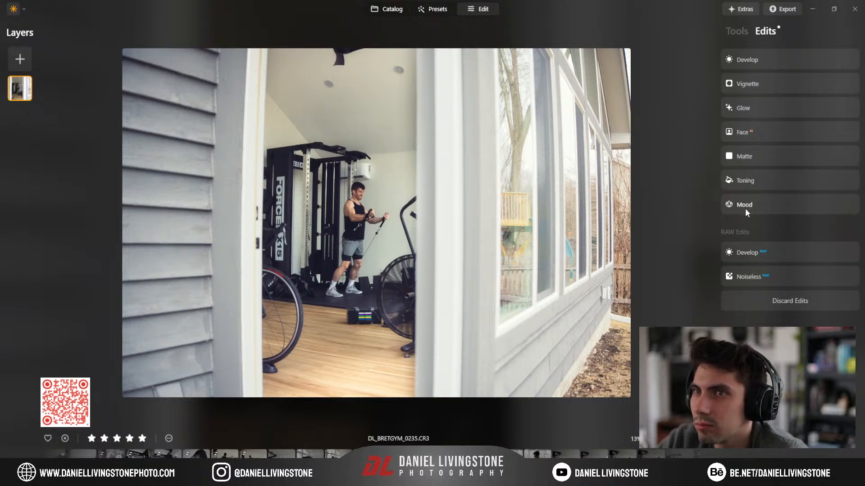
Step: Add a new Develop adjustment with a linear gradient mask over the exterior windows and set its Exposure to -1.54
{"action": "left_click", "coordinate": [747, 34]}
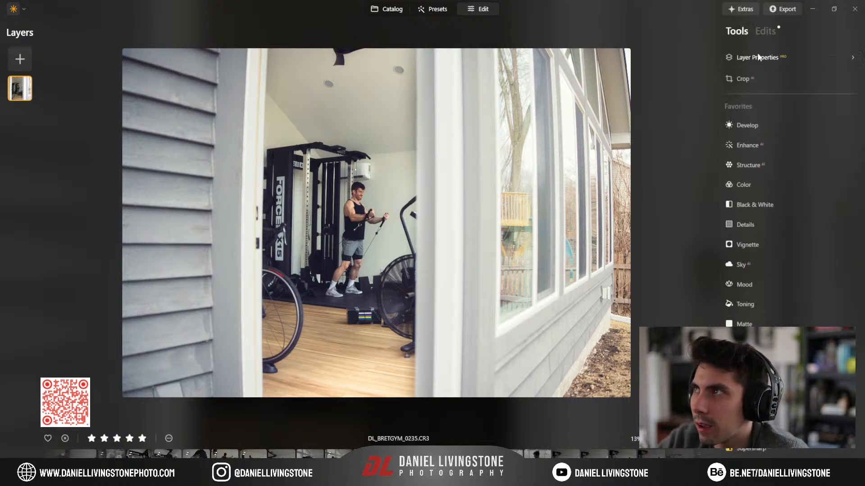
{"action": "left_click", "coordinate": [742, 127]}
{"action": "left_click", "coordinate": [776, 141]}
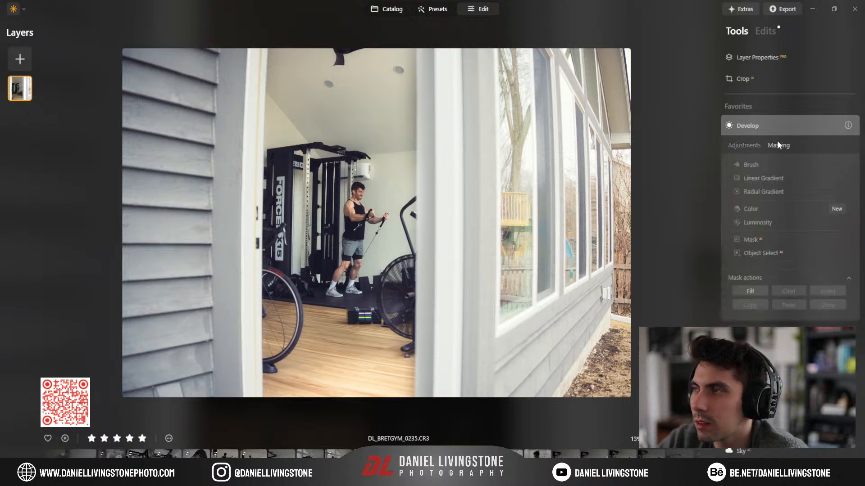
{"action": "left_click", "coordinate": [763, 178]}
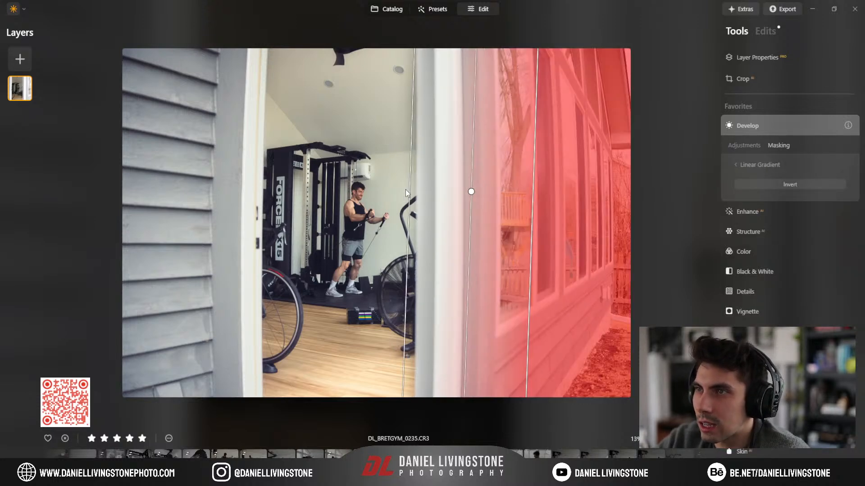
{"action": "left_click_drag", "start_coordinate": [405, 189], "coordinate": [393, 194]}
{"action": "left_click", "coordinate": [746, 145]}
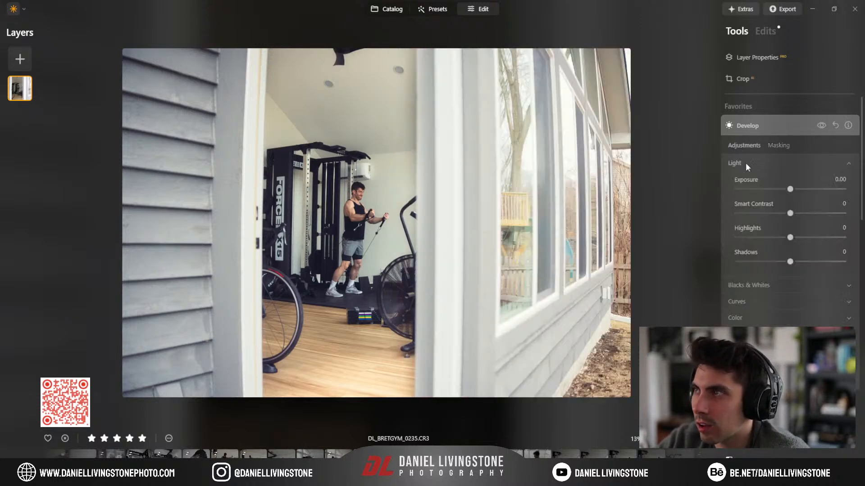
{"action": "left_click_drag", "start_coordinate": [789, 189], "coordinate": [774, 192]}
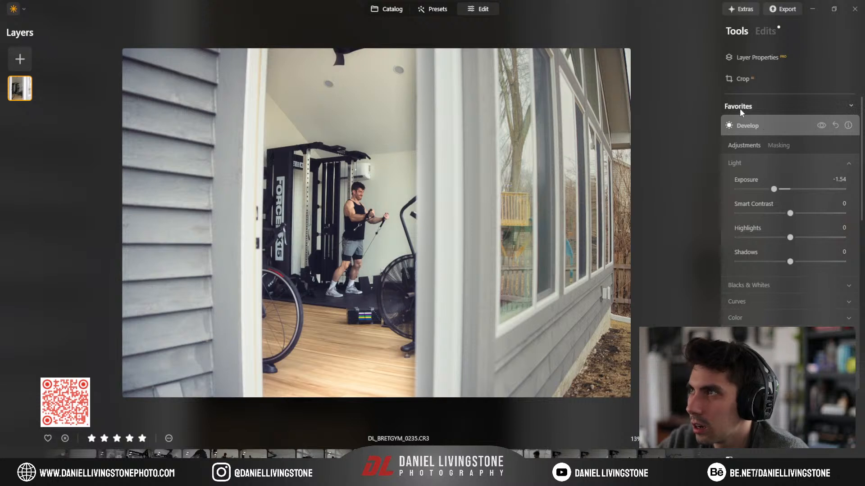
Step: Add a new Develop adjustment with a linear gradient mask over the gray siding beside the door and set its Exposure to -0.90
{"action": "left_click", "coordinate": [749, 125]}
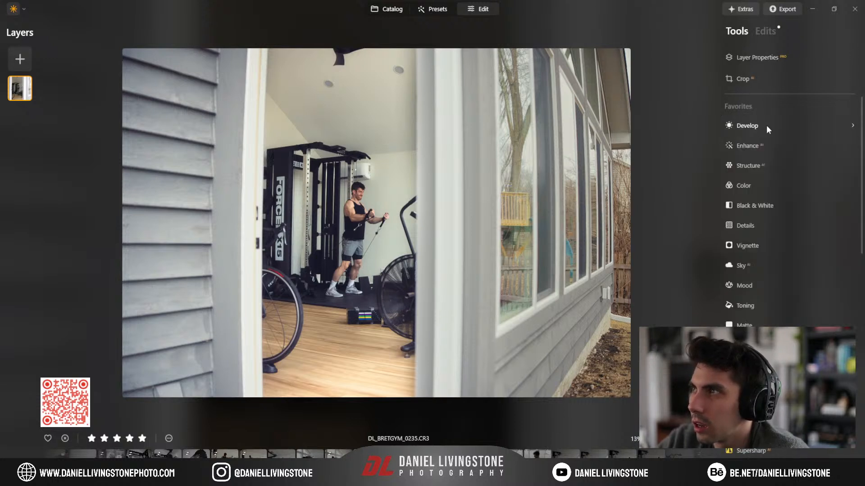
{"action": "left_click", "coordinate": [764, 125]}
{"action": "left_click", "coordinate": [778, 145]}
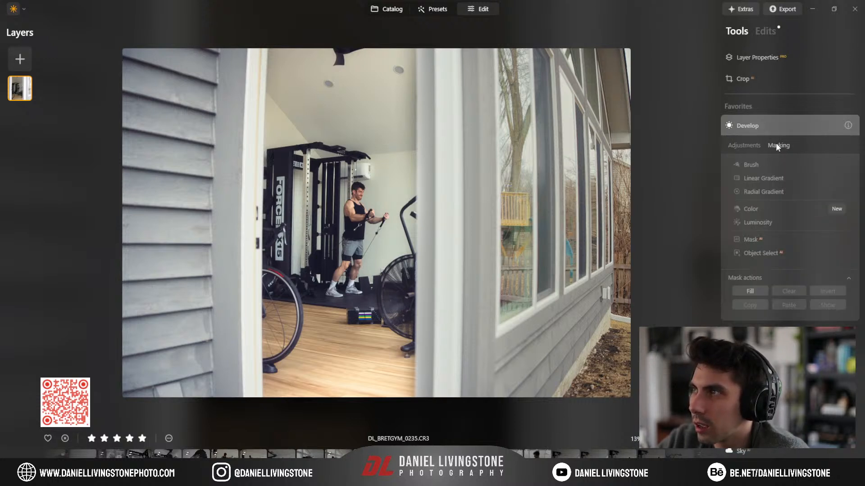
{"action": "left_click", "coordinate": [755, 181]}
{"action": "left_click_drag", "start_coordinate": [198, 209], "coordinate": [271, 209]}
{"action": "left_click", "coordinate": [743, 145]}
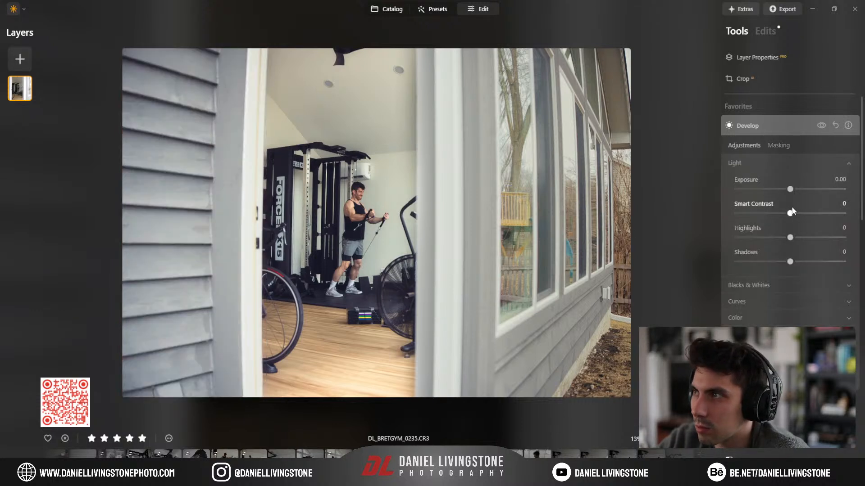
{"action": "left_click_drag", "start_coordinate": [790, 189], "coordinate": [782, 190]}
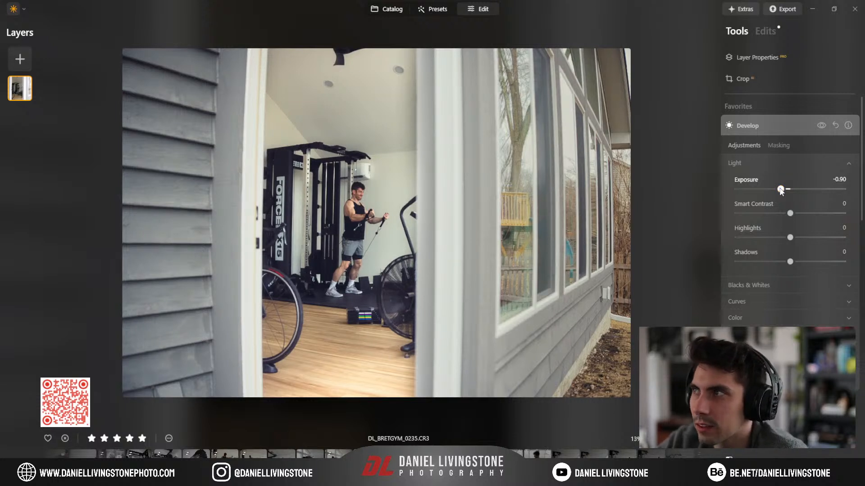
{"action": "left_click", "coordinate": [774, 128]}
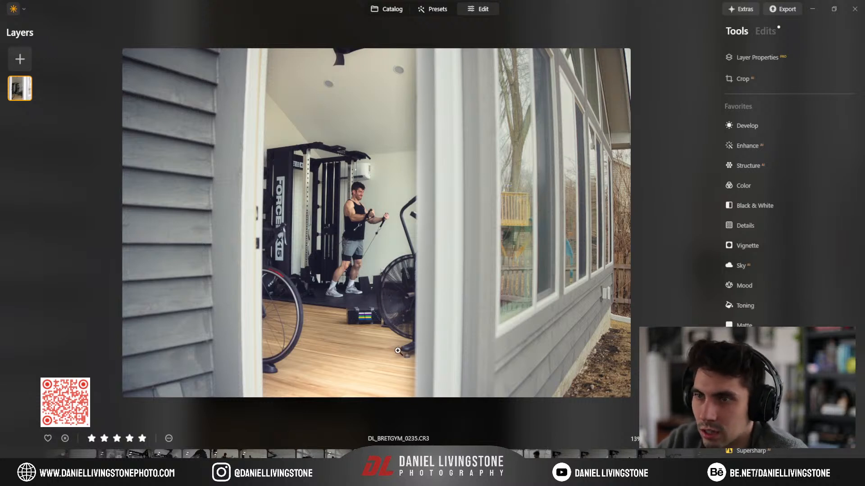
Step: Add another Develop adjustment with a radial gradient mask over the wooden floor, flattened and narrowed to roughly the width of the doorway
{"action": "left_click", "coordinate": [744, 126]}
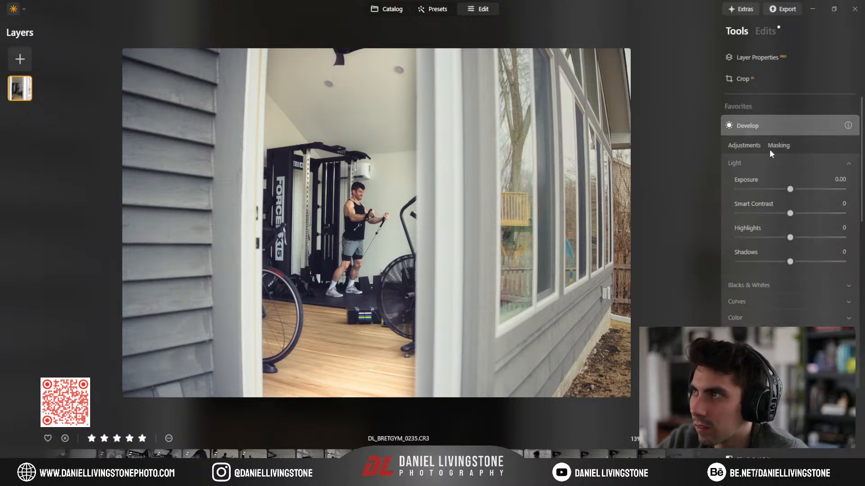
{"action": "left_click", "coordinate": [777, 146]}
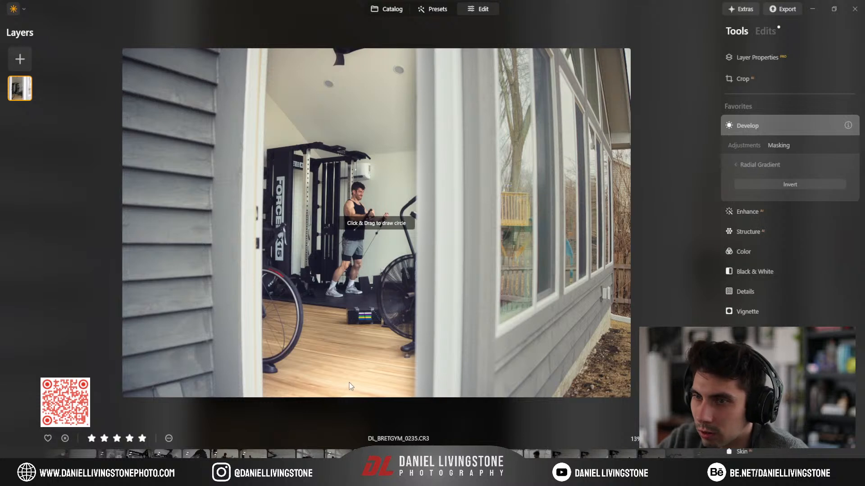
{"action": "left_click_drag", "start_coordinate": [349, 382], "coordinate": [407, 373]}
{"action": "left_click_drag", "start_coordinate": [349, 240], "coordinate": [356, 264]}
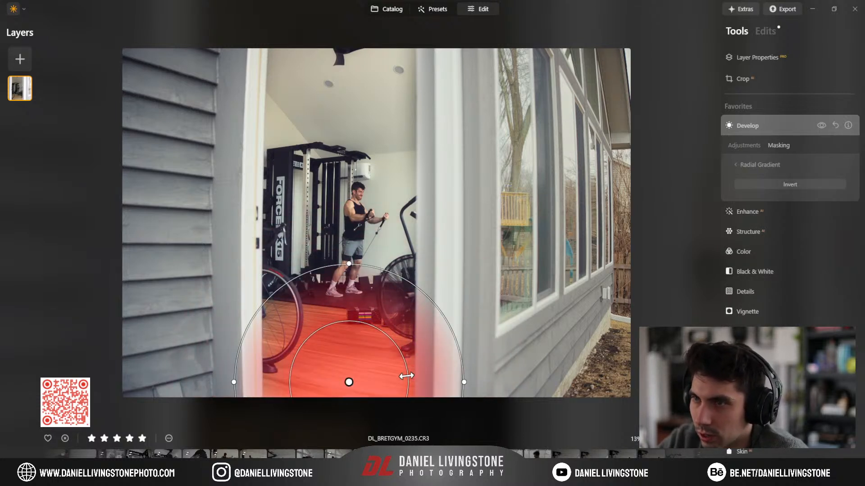
{"action": "left_click_drag", "start_coordinate": [407, 375], "coordinate": [428, 373]}
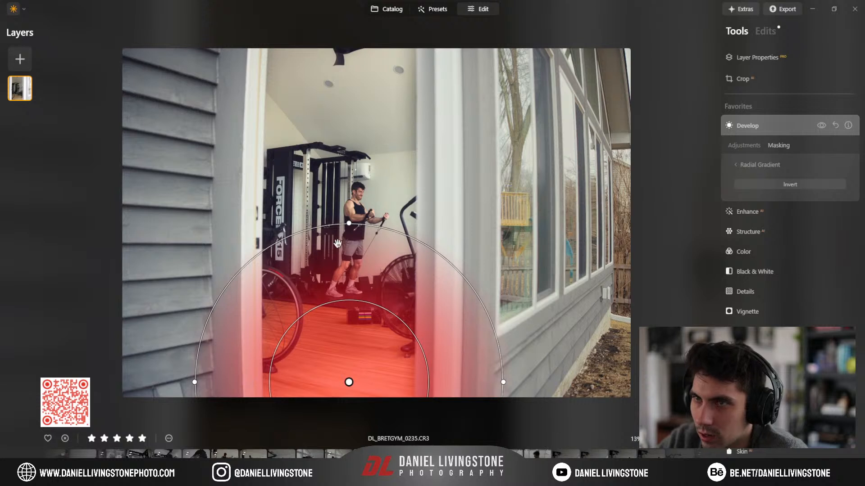
{"action": "left_click_drag", "start_coordinate": [349, 223], "coordinate": [350, 314]}
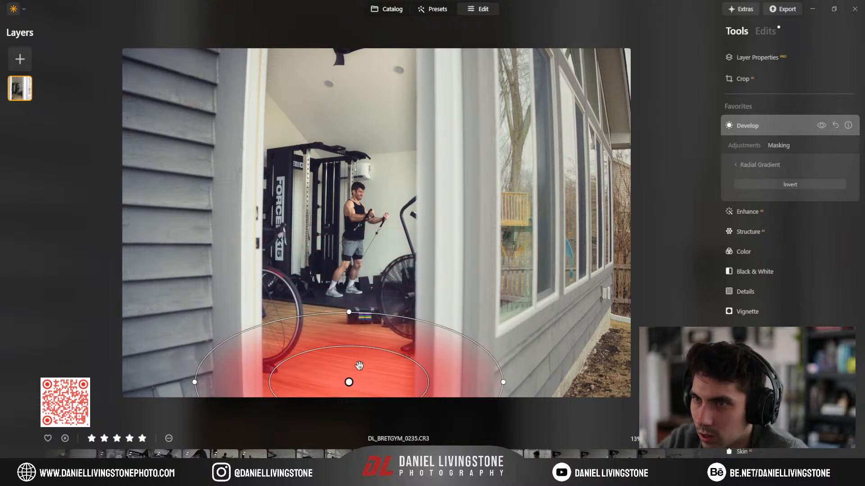
{"action": "left_click_drag", "start_coordinate": [359, 366], "coordinate": [352, 359]}
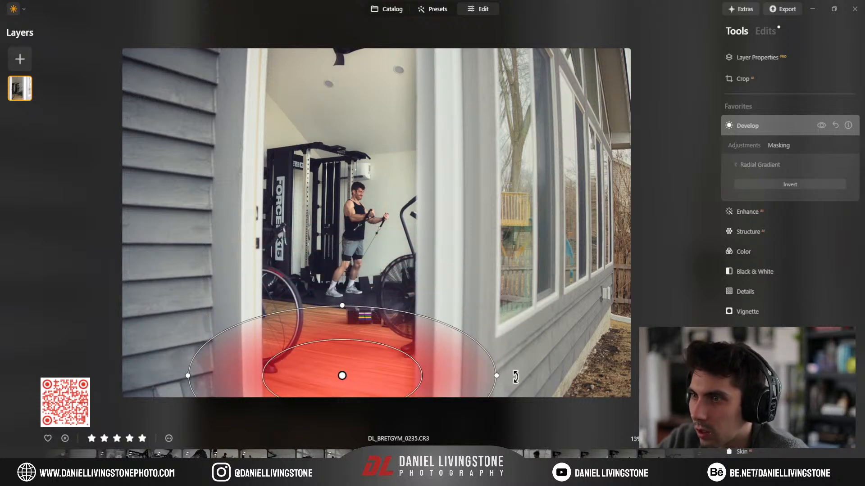
{"action": "left_click_drag", "start_coordinate": [498, 375], "coordinate": [441, 376]}
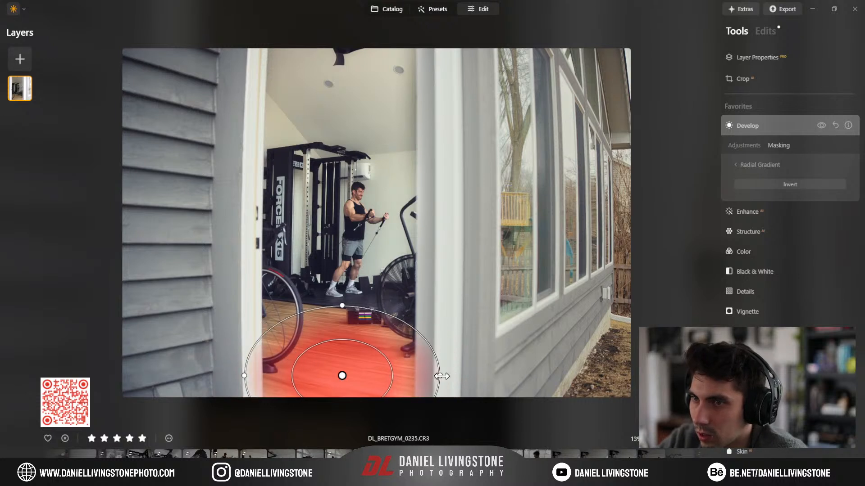
Step: Set the floor adjustment's Exposure to -0.53 and Highlights to -50
{"action": "left_click", "coordinate": [743, 145]}
{"action": "left_click_drag", "start_coordinate": [790, 237], "coordinate": [763, 238]}
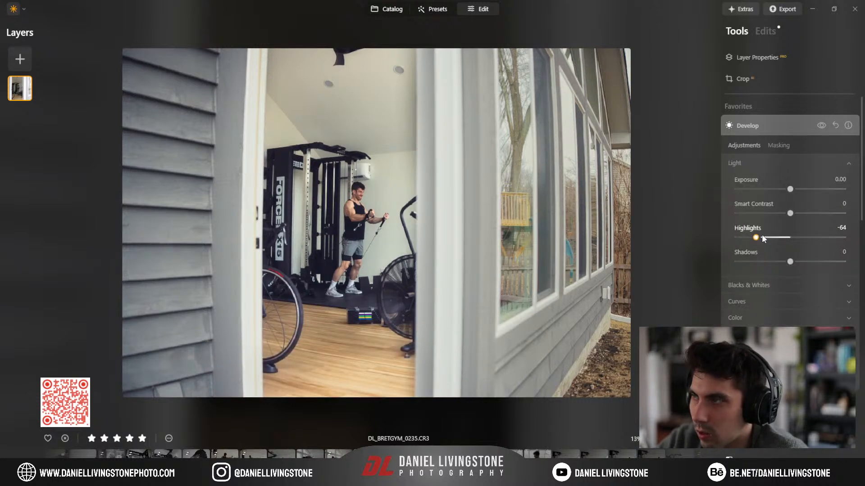
{"action": "left_click", "coordinate": [784, 188]}
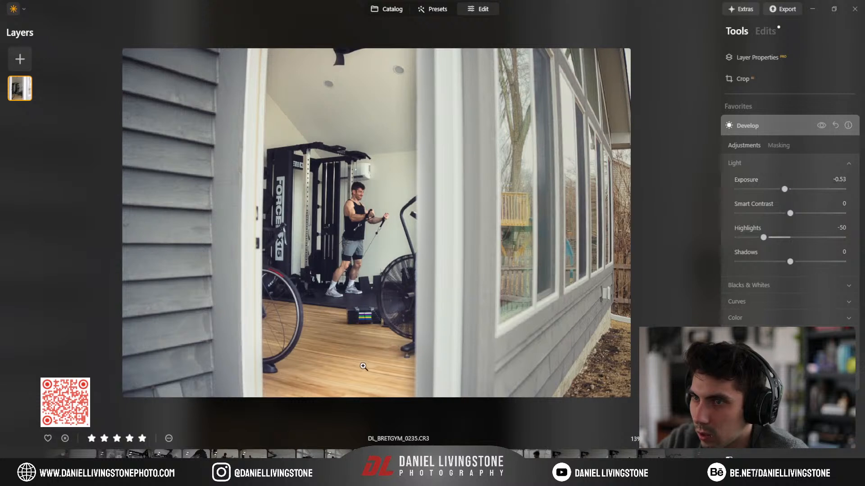
Step: Clear the floor mask and replace it with a smaller, flattened radial gradient over the floor area at the photo's lower edge
{"action": "left_click", "coordinate": [774, 145]}
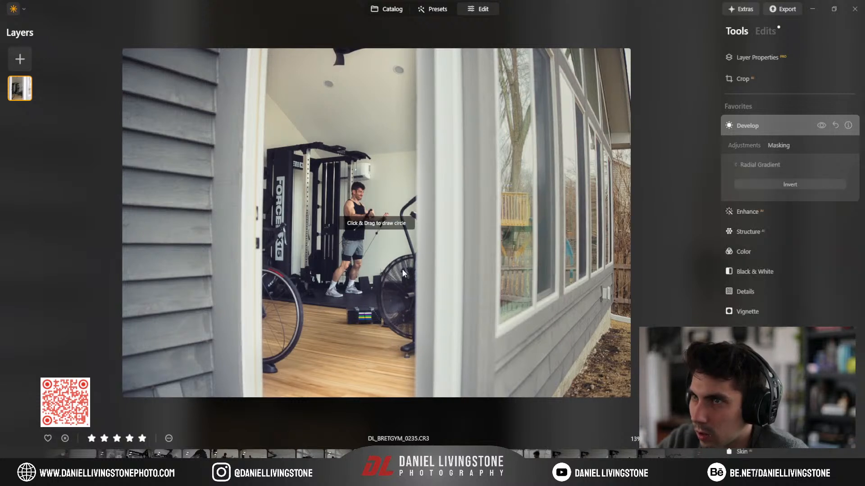
{"action": "mouse_move", "coordinate": [362, 388]}
{"action": "left_mouse_down"}
{"action": "mouse_move", "coordinate": [382, 388]}
{"action": "mouse_move", "coordinate": [369, 396]}
{"action": "left_mouse_up"}
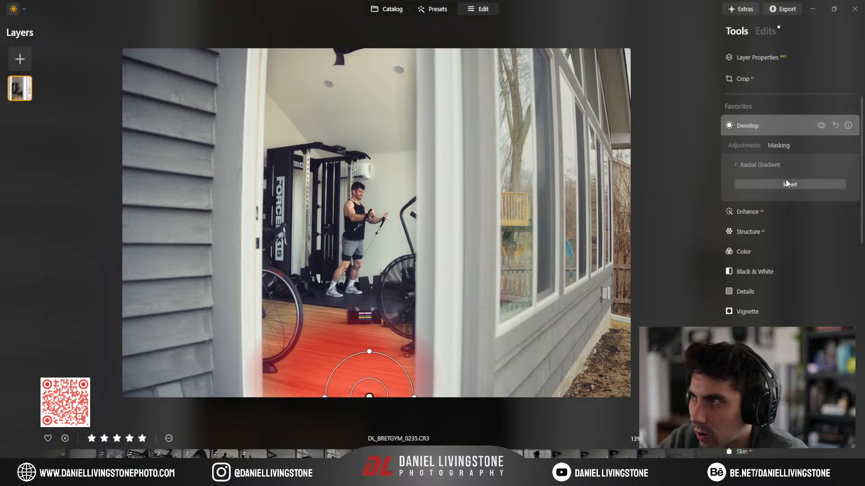
{"action": "left_click", "coordinate": [766, 165]}
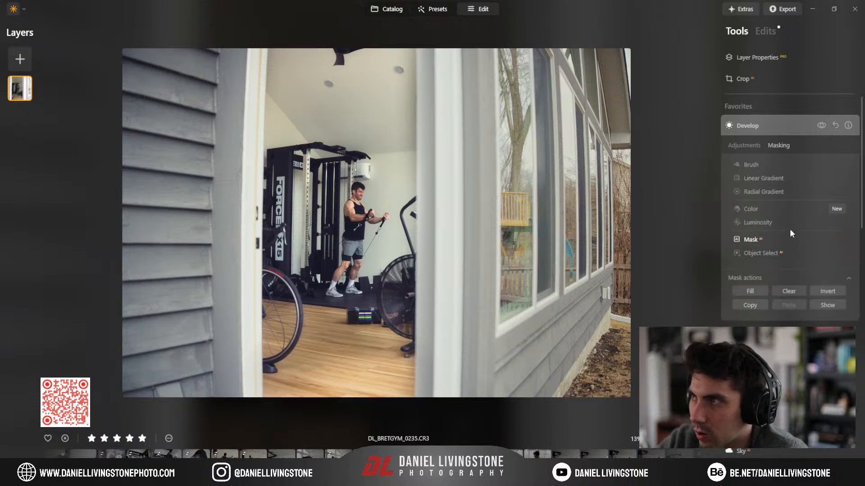
{"action": "left_click", "coordinate": [797, 292]}
{"action": "left_click", "coordinate": [762, 190]}
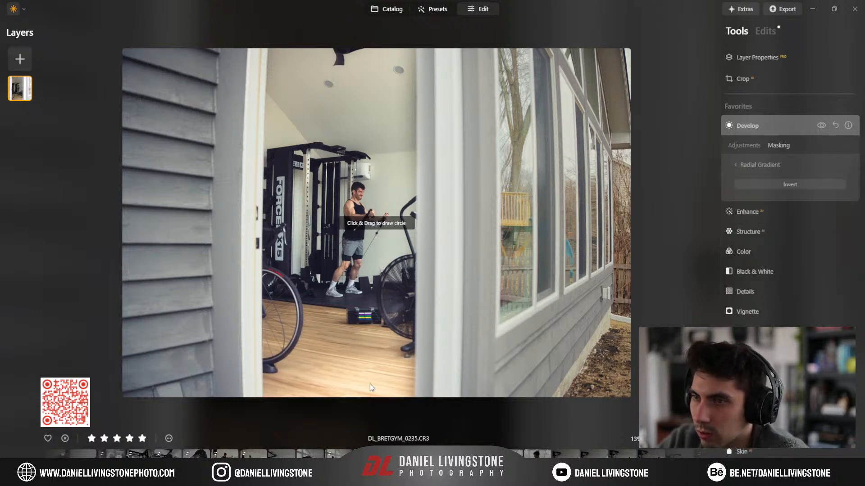
{"action": "left_click_drag", "start_coordinate": [363, 386], "coordinate": [330, 387]}
{"action": "left_click_drag", "start_coordinate": [363, 305], "coordinate": [363, 349]}
{"action": "mouse_move", "coordinate": [370, 380]}
{"action": "left_mouse_down"}
{"action": "mouse_move", "coordinate": [360, 378]}
{"action": "mouse_move", "coordinate": [367, 387]}
{"action": "left_mouse_up"}
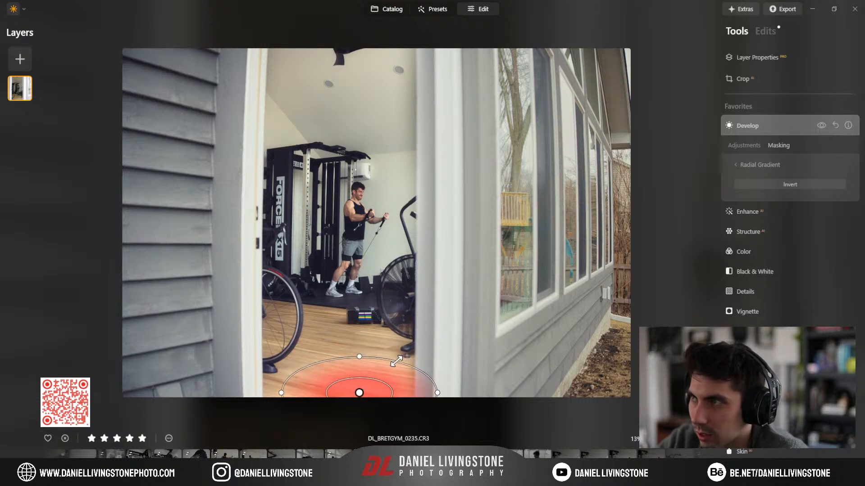
{"action": "left_click", "coordinate": [745, 147]}
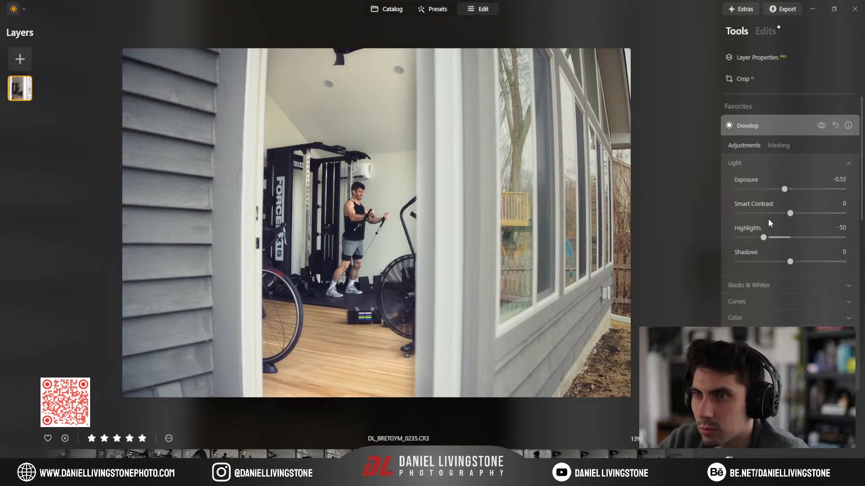
Step: Preview the floor adjustment's effect, then check the athlete up close and compare the whole photo before and after the edits
{"action": "left_click", "coordinate": [821, 125]}
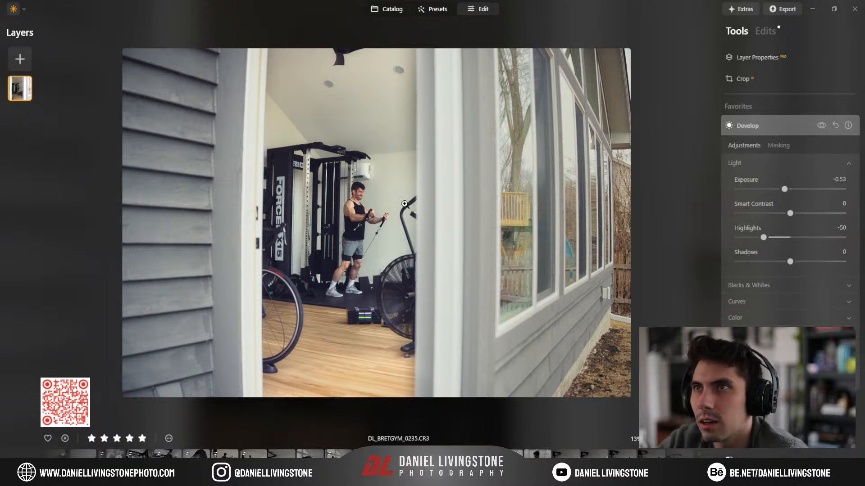
{"action": "left_click", "coordinate": [747, 125]}
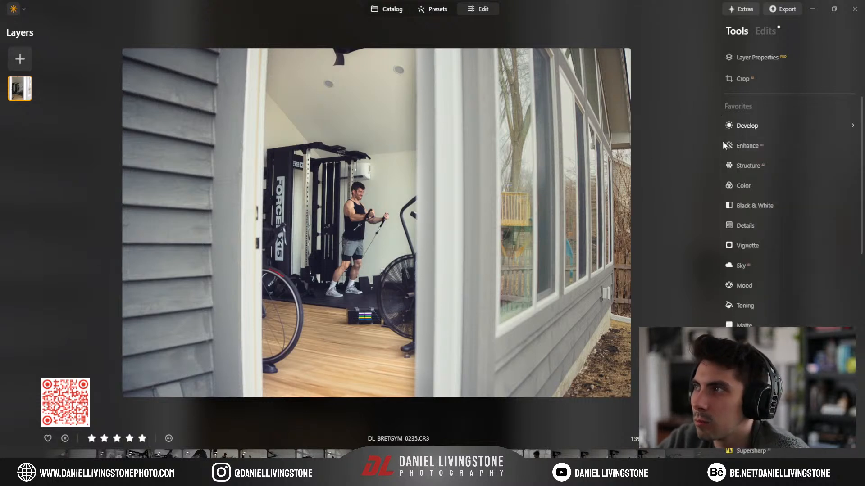
{"action": "left_click", "coordinate": [366, 196]}
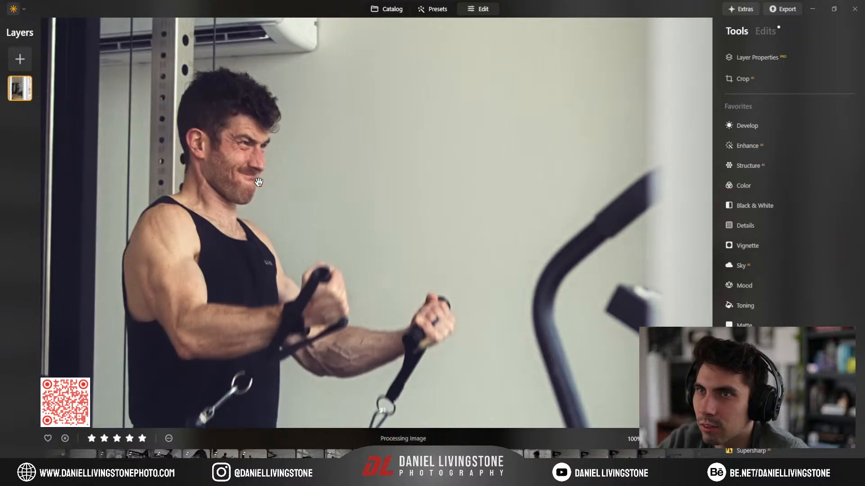
{"action": "left_click_drag", "start_coordinate": [259, 182], "coordinate": [357, 199]}
{"action": "left_click", "coordinate": [357, 198]}
{"action": "key", "text": "semicolon"}
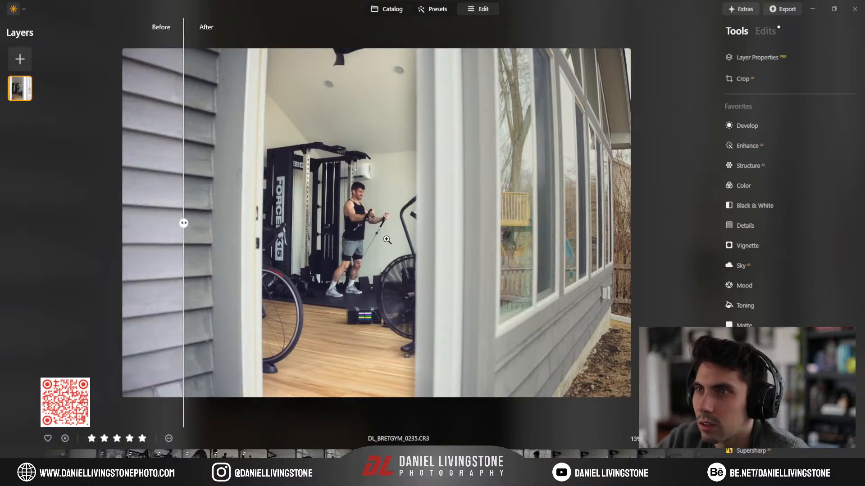
{"action": "left_click_drag", "start_coordinate": [184, 224], "coordinate": [10, 170]}
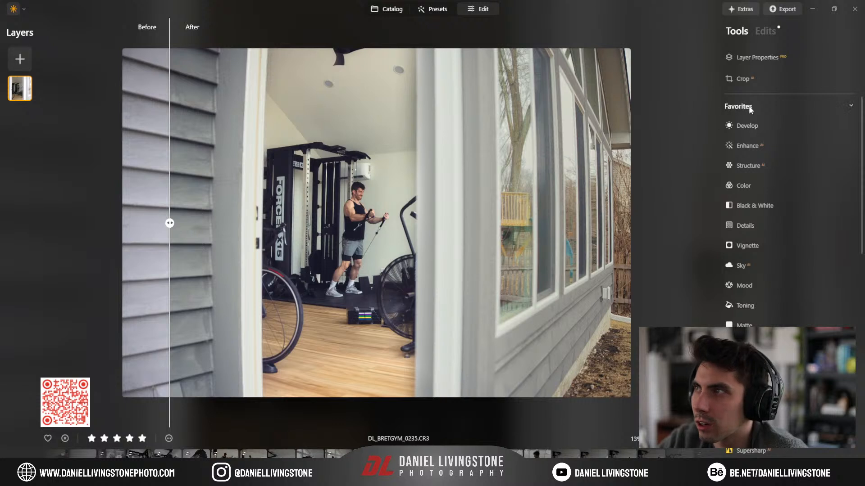
{"action": "key", "text": "semicolon"}
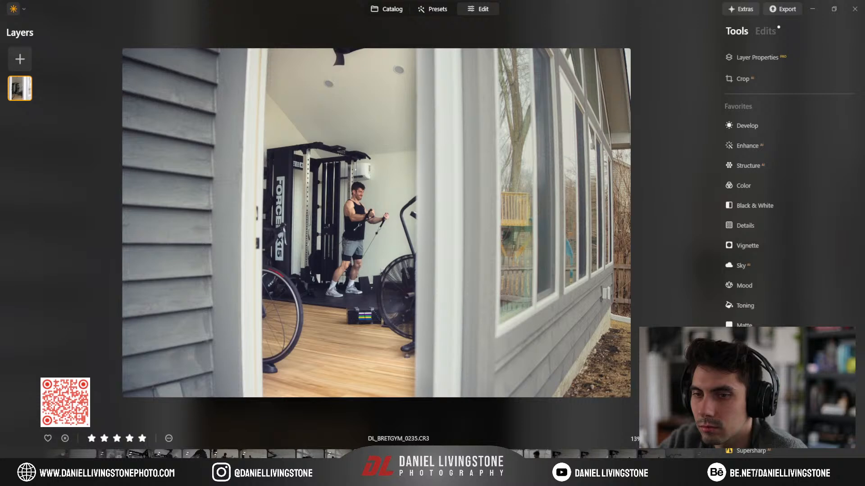
Step: Copy the edits from DL_BRETGYM_0235.CR3 and apply them to the similar shot DL_BRETGYM_0236.CR3
{"action": "key", "text": "Right"}
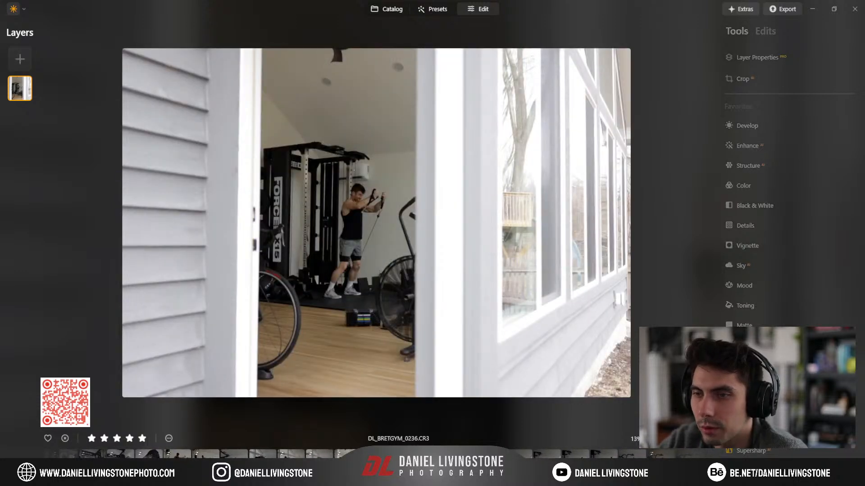
{"action": "key", "text": "Left"}
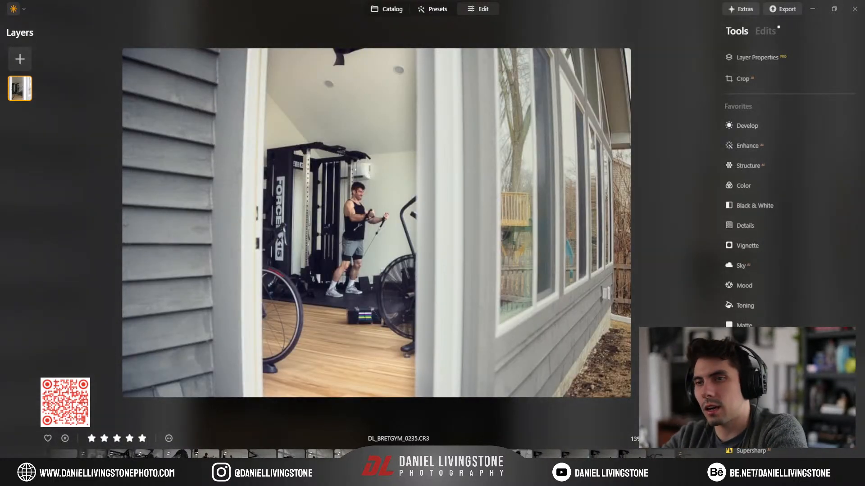
{"action": "key", "text": "Right"}
{"action": "key", "text": "Right"}
{"action": "key", "text": "Right"}
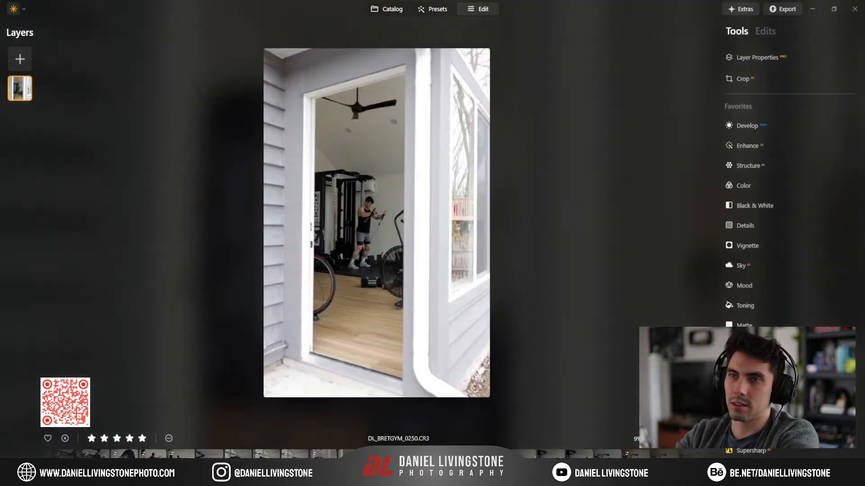
{"action": "key", "text": "Left"}
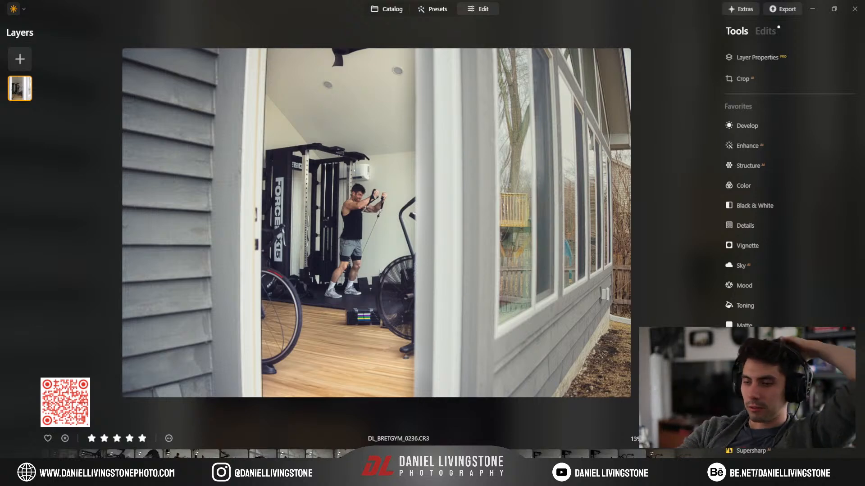
Step: Compare DL_BRETGYM_0236.CR3 with its original and with DL_BRETGYM_0235.CR3, examining the athlete's pose and face up close
{"action": "key", "text": "backslash"}
{"action": "key", "text": "backslash"}
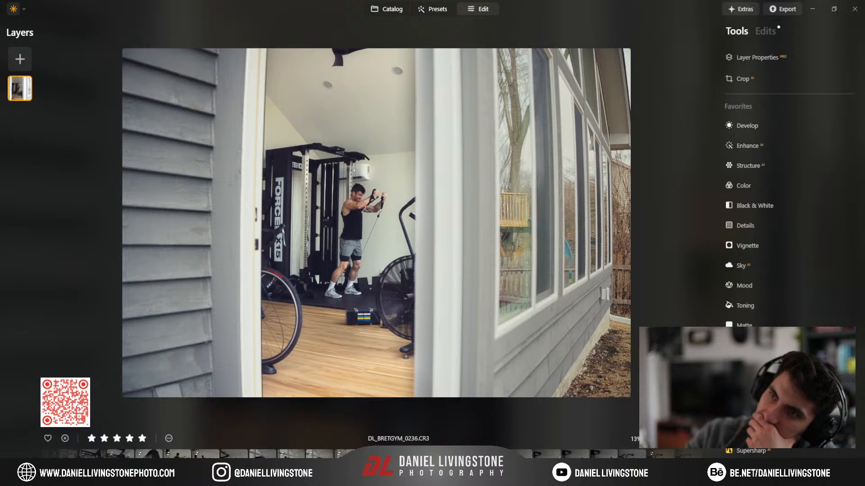
{"action": "key", "text": "Right"}
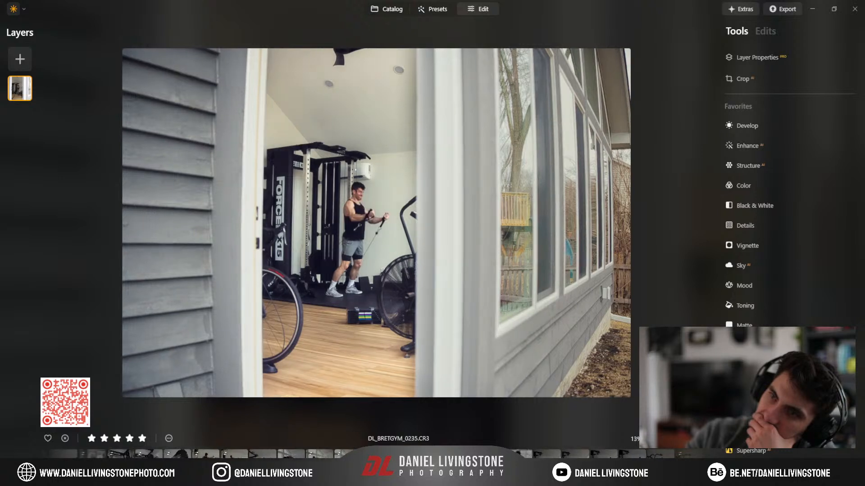
{"action": "key", "text": "Left"}
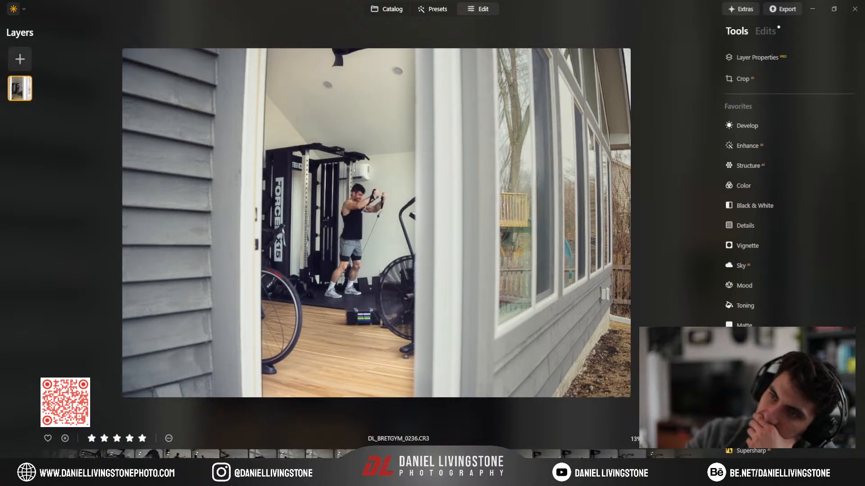
{"action": "key", "text": "Right"}
{"action": "key", "text": "Left"}
{"action": "left_click", "coordinate": [353, 195]}
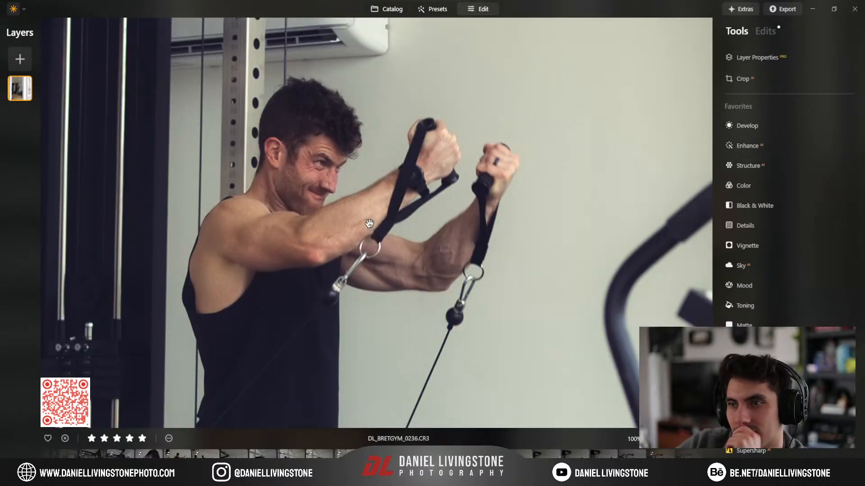
{"action": "key", "text": "Left"}
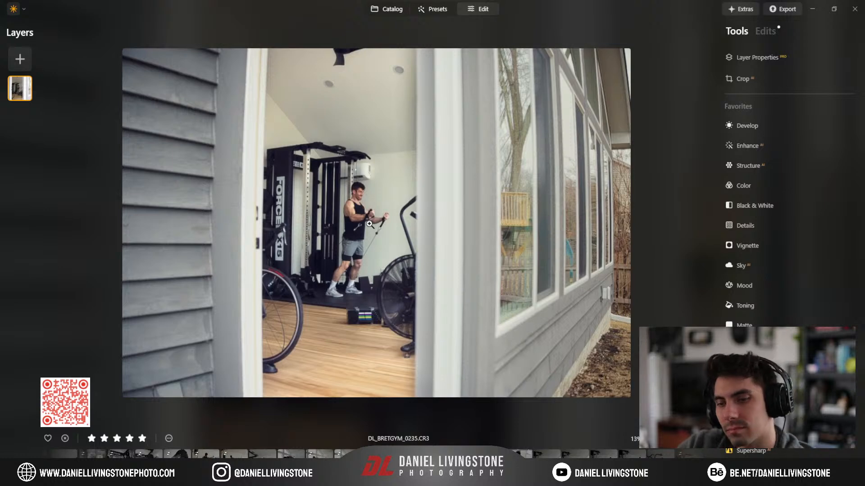
Step: Browse on to the vertical doorway shot DL_BRETGYM_0250.CR3 and apply the copied edits to it
{"action": "key", "text": "Home"}
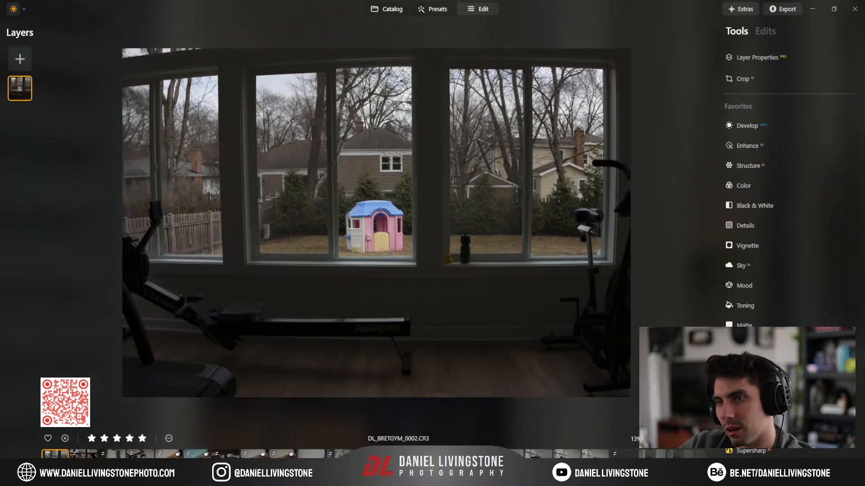
{"action": "key", "text": "End"}
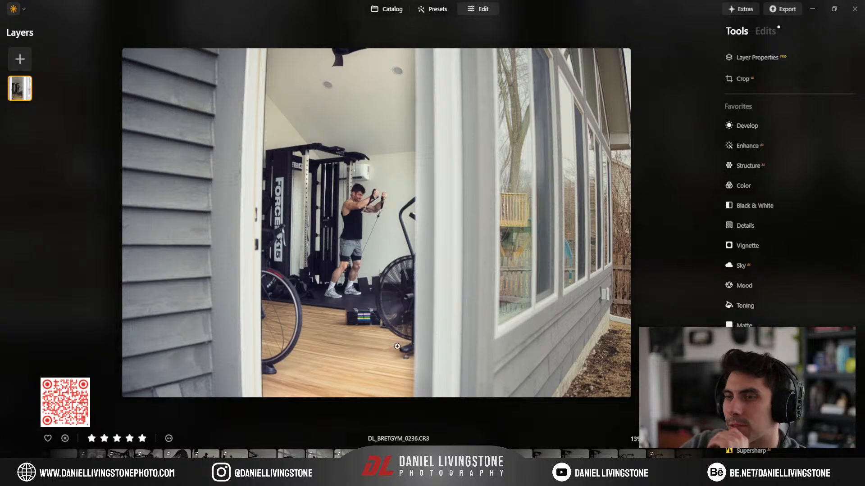
{"action": "key", "text": "Right"}
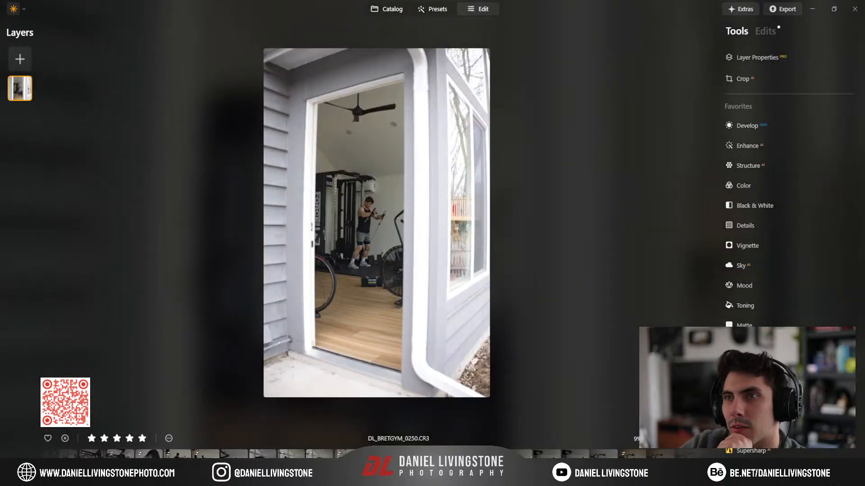
{"action": "key", "text": "Right"}
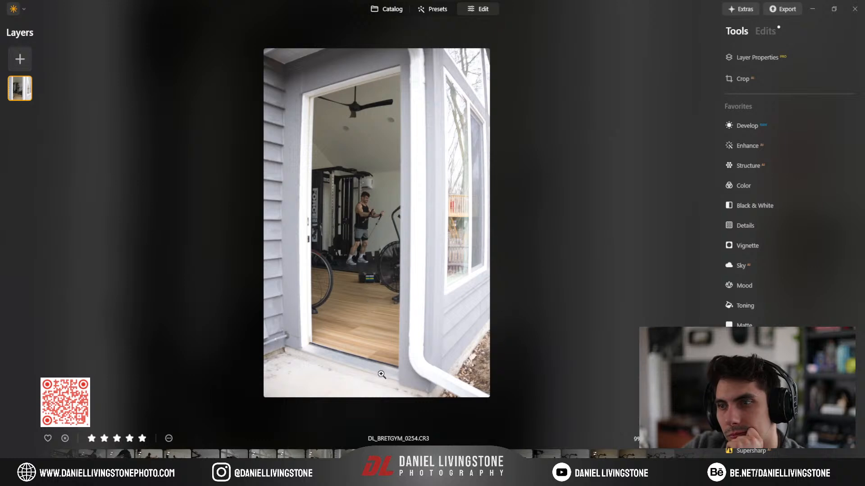
{"action": "left_click", "coordinate": [345, 454]}
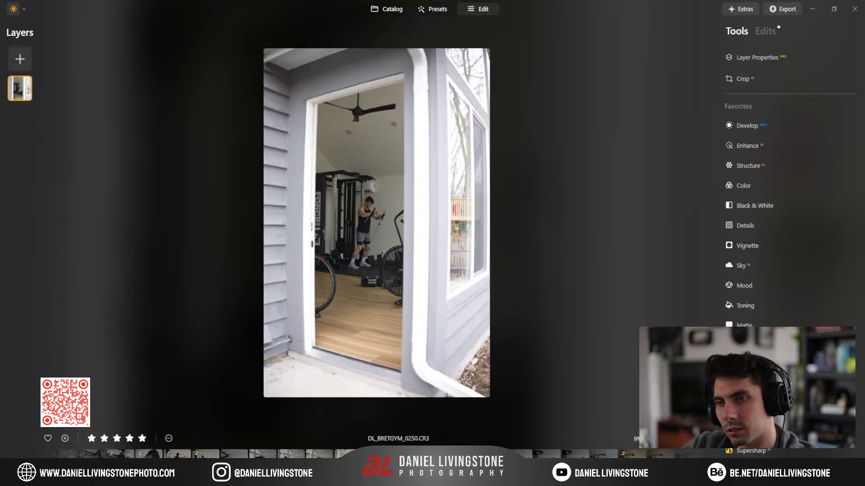
{"action": "key", "text": "Right"}
{"action": "key", "text": "Left"}
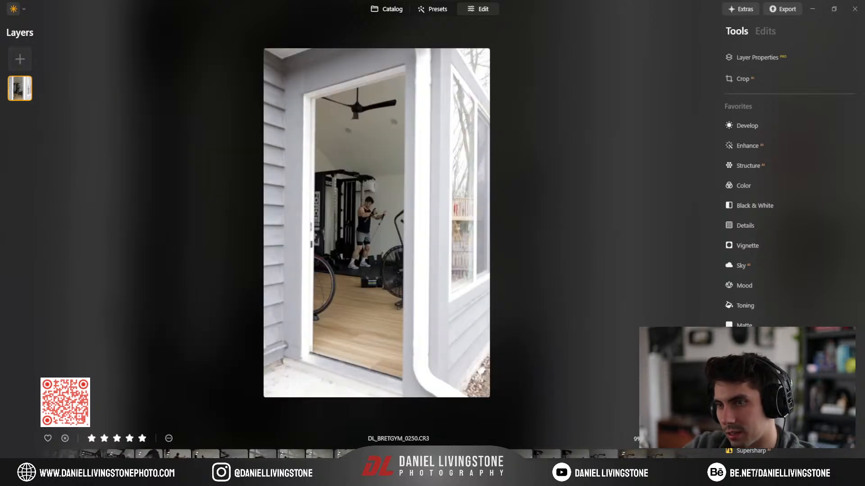
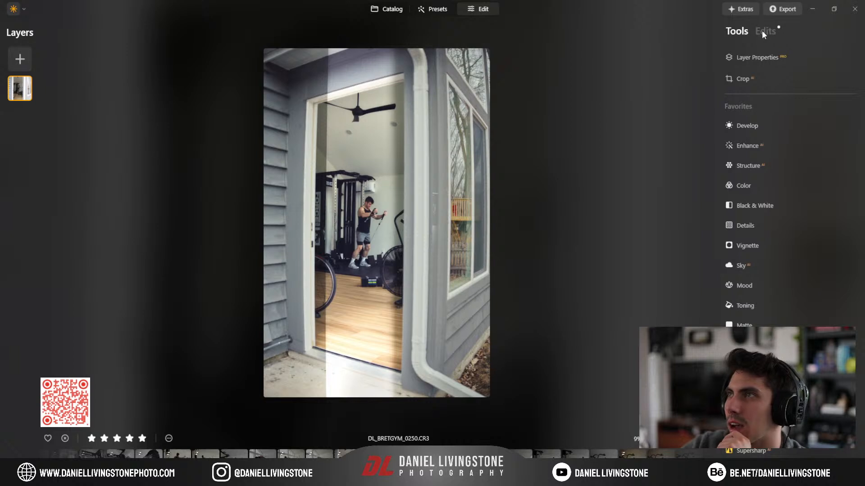
Step: Reset and delete the first masked Develop adjustment, with exposure -0.53 and highlights -50, from the photo's applied edits
{"action": "left_click", "coordinate": [765, 31]}
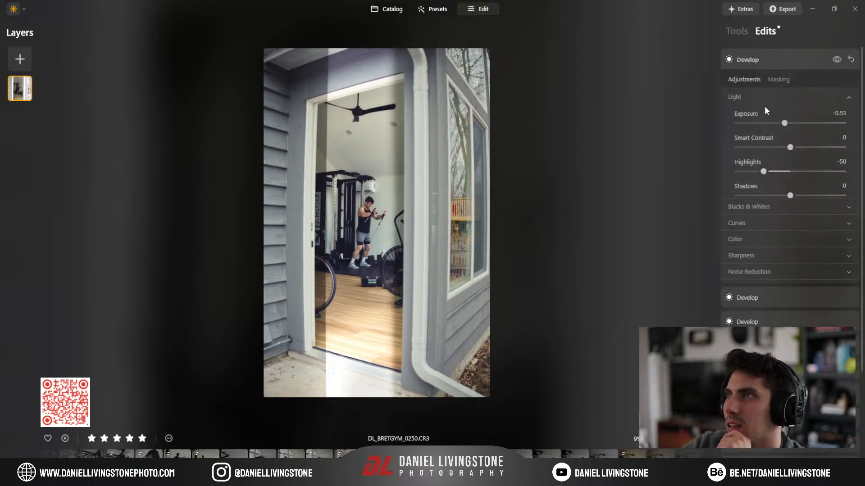
{"action": "left_click", "coordinate": [851, 60]}
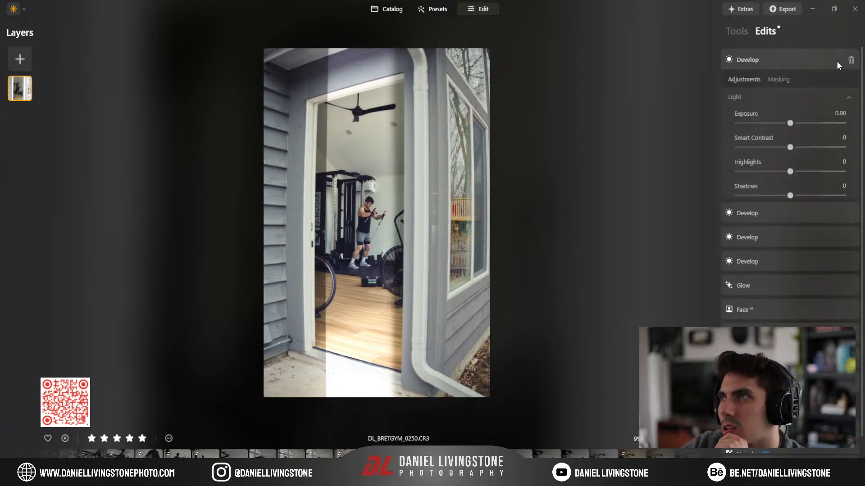
{"action": "left_click", "coordinate": [855, 64]}
{"action": "left_click", "coordinate": [851, 60]}
{"action": "left_click", "coordinate": [850, 62]}
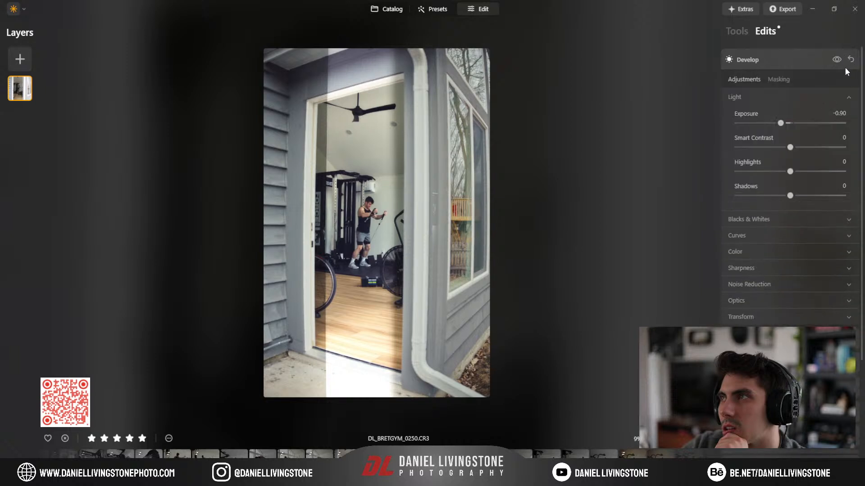
Step: Preview the photo with and without the Develop adjustment that has exposure -0.90
{"action": "left_click", "coordinate": [839, 59]}
{"action": "left_click", "coordinate": [839, 60]}
{"action": "left_click", "coordinate": [839, 59]}
{"action": "left_click", "coordinate": [838, 60]}
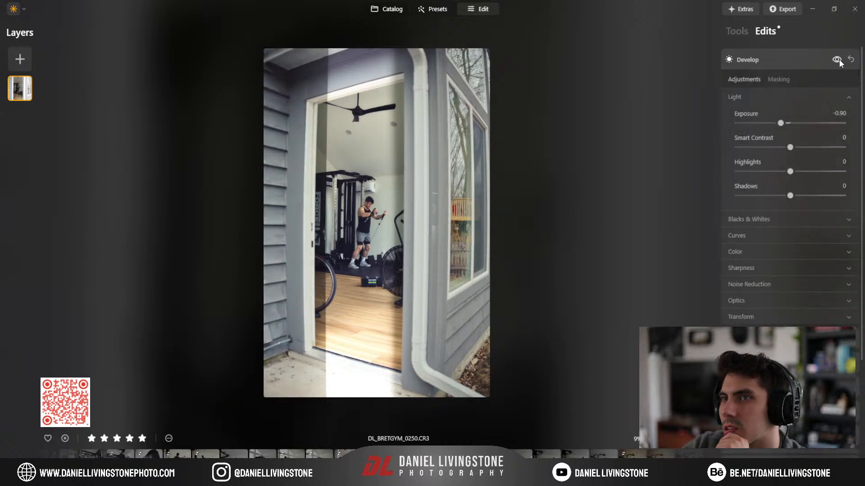
{"action": "left_click", "coordinate": [839, 60]}
{"action": "left_click", "coordinate": [839, 60]}
{"action": "left_click", "coordinate": [798, 61]}
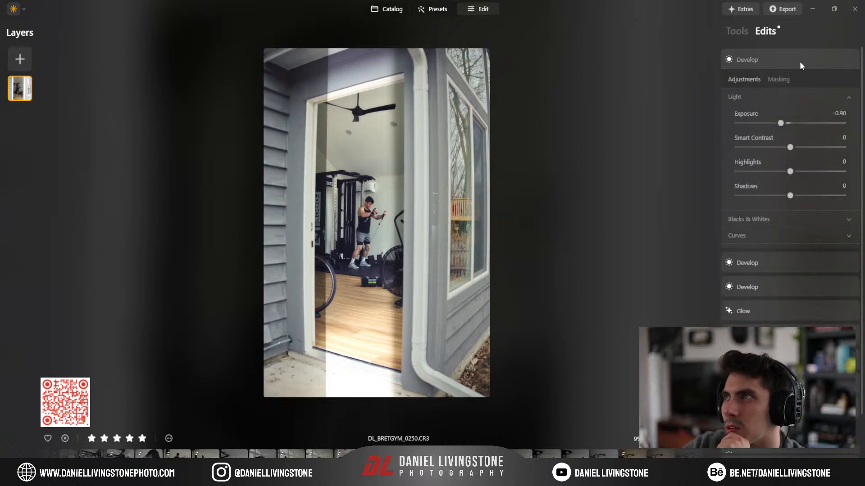
Step: Preview the photo with and without the Develop adjustment that has exposure -1.54
{"action": "left_click", "coordinate": [792, 85]}
{"action": "left_click", "coordinate": [836, 83]}
{"action": "left_click", "coordinate": [835, 84]}
{"action": "left_click", "coordinate": [834, 83]}
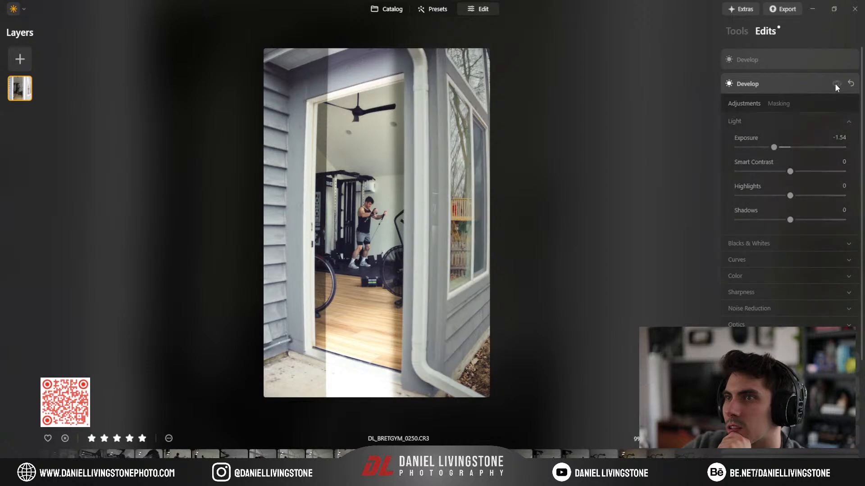
{"action": "left_click", "coordinate": [835, 84]}
{"action": "left_click", "coordinate": [835, 83]}
{"action": "left_click", "coordinate": [835, 84]}
Step: Check the effect of the third Develop adjustment, just above Glow, and delete it from the edits
{"action": "left_click", "coordinate": [795, 62]}
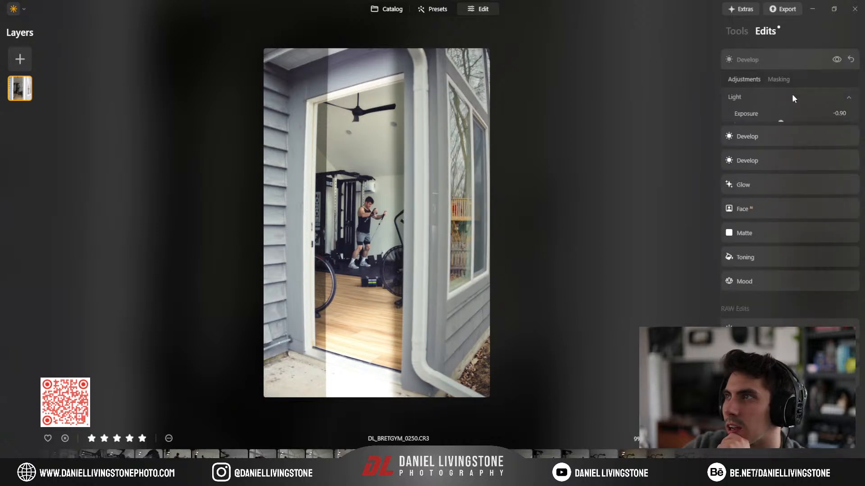
{"action": "left_click", "coordinate": [788, 362]}
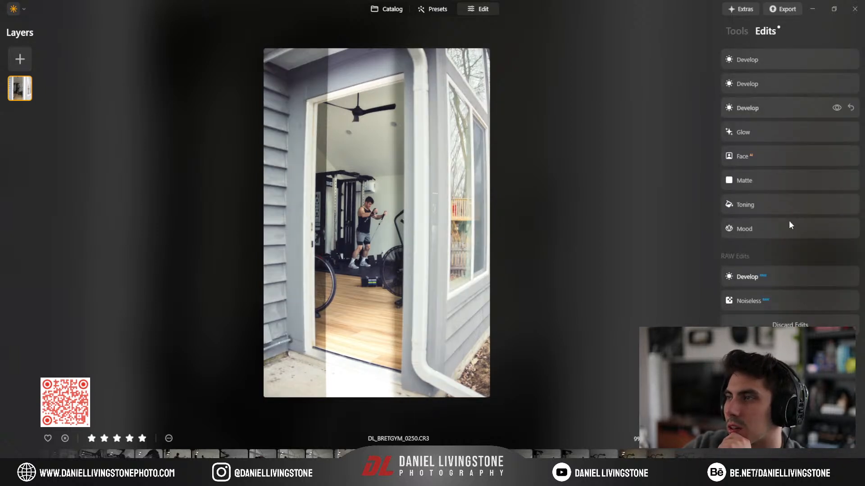
{"action": "left_click", "coordinate": [836, 108]}
{"action": "left_click", "coordinate": [836, 107]}
{"action": "left_click", "coordinate": [850, 109]}
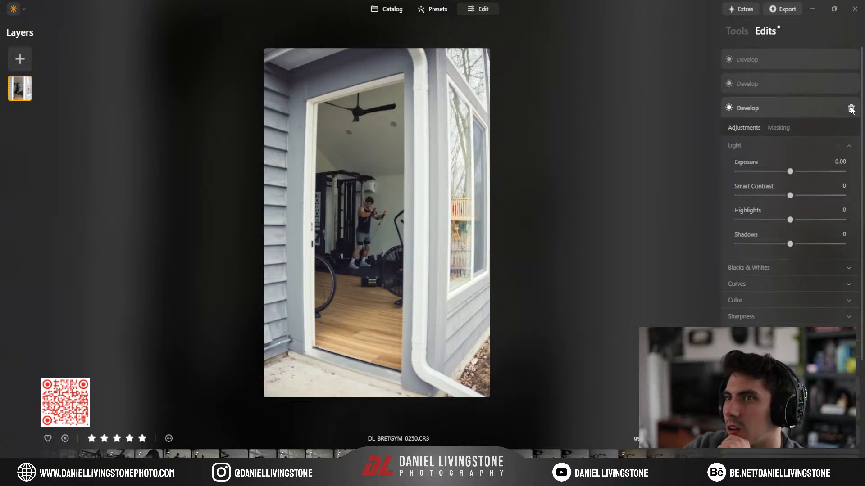
{"action": "left_click", "coordinate": [851, 109]}
Step: Review the two remaining masked Develop adjustments, comparing the photo with and without the second one
{"action": "left_click", "coordinate": [794, 110]}
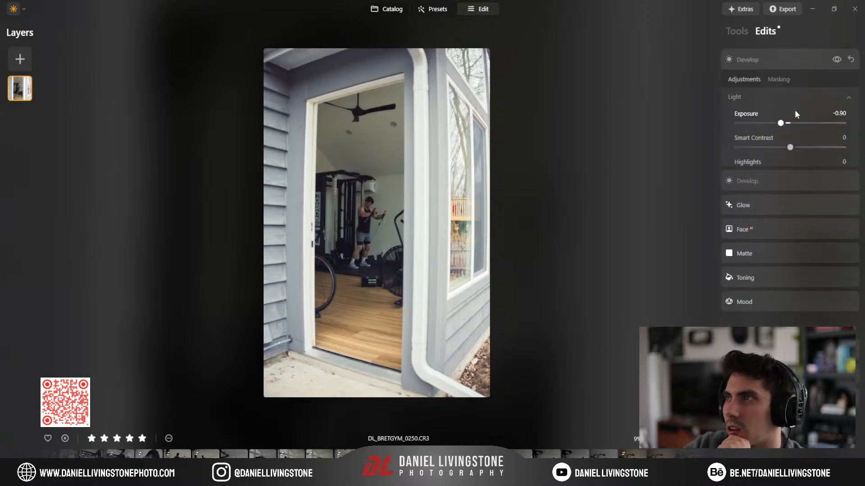
{"action": "left_click", "coordinate": [771, 66]}
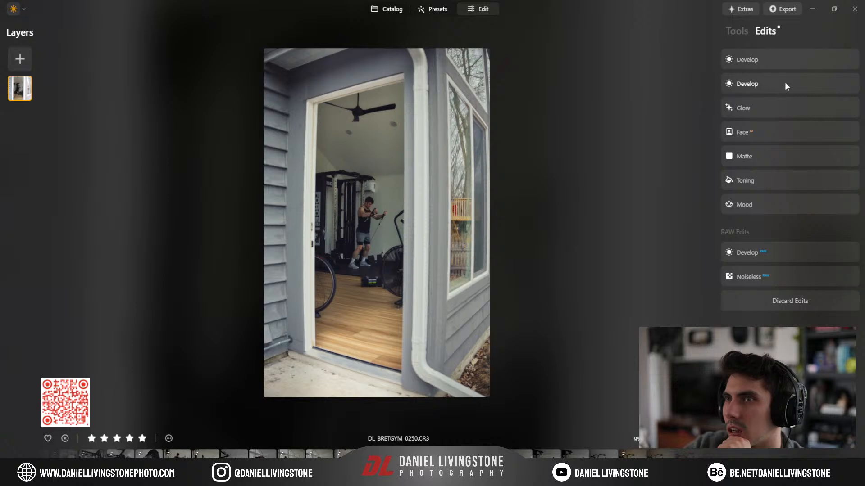
{"action": "left_click", "coordinate": [797, 63]}
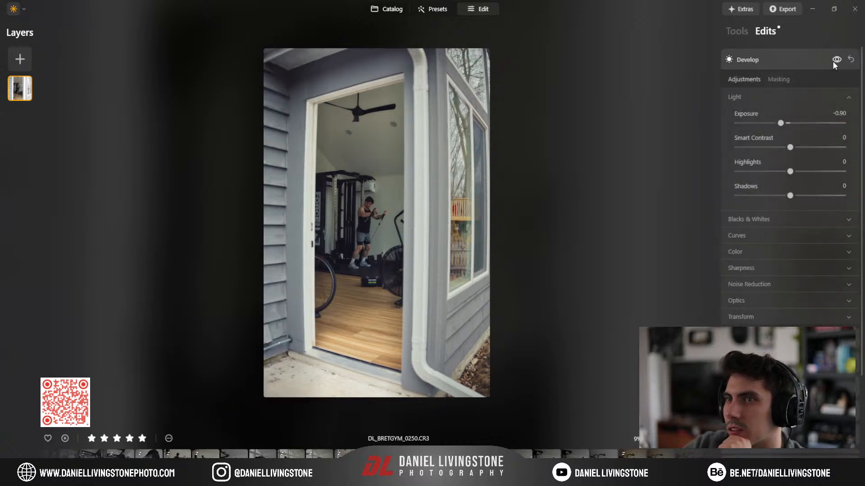
{"action": "left_click", "coordinate": [787, 63]}
{"action": "left_click", "coordinate": [785, 84]}
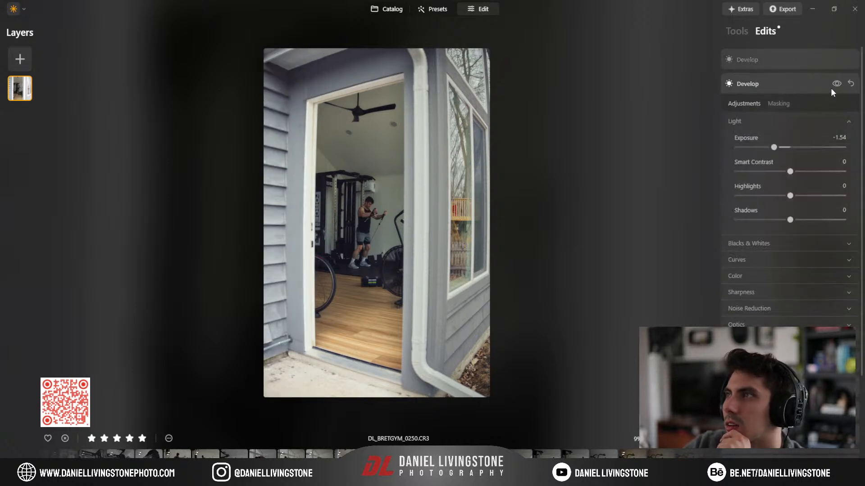
{"action": "left_click", "coordinate": [836, 84]}
{"action": "left_click", "coordinate": [835, 85]}
{"action": "left_click", "coordinate": [836, 84]}
{"action": "left_click", "coordinate": [836, 84]}
Step: Delete both remaining masked Develop adjustments above Glow from the photo's edits
{"action": "left_click", "coordinate": [851, 84]}
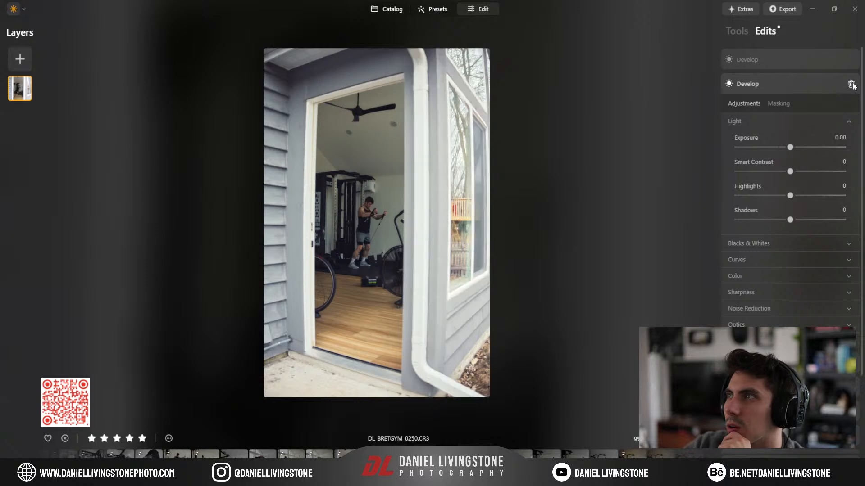
{"action": "left_click", "coordinate": [851, 84]}
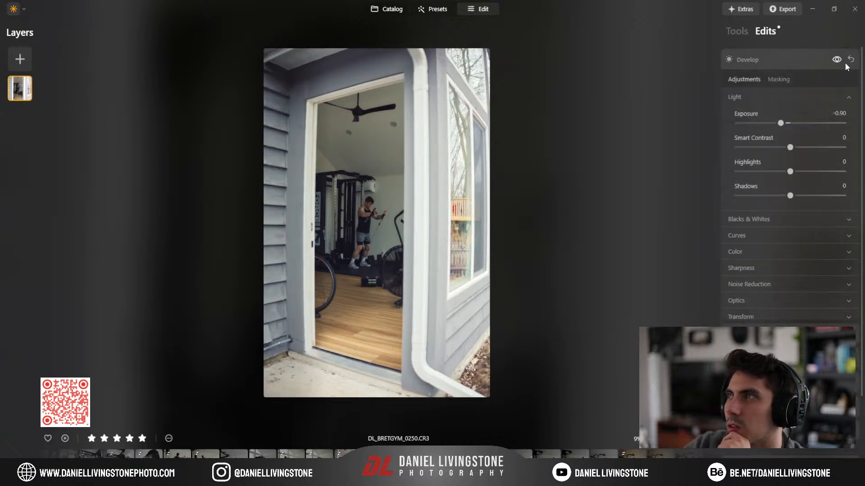
{"action": "left_click", "coordinate": [850, 60]}
{"action": "left_click", "coordinate": [788, 65]}
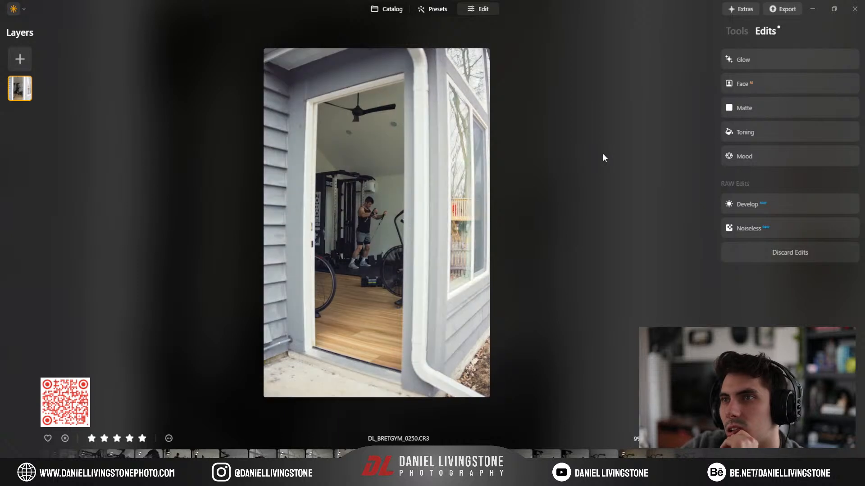
Step: Set Shadows to 51 in the RAW Develop edit, examining the athlete up close before and after the change
{"action": "left_click", "coordinate": [363, 199]}
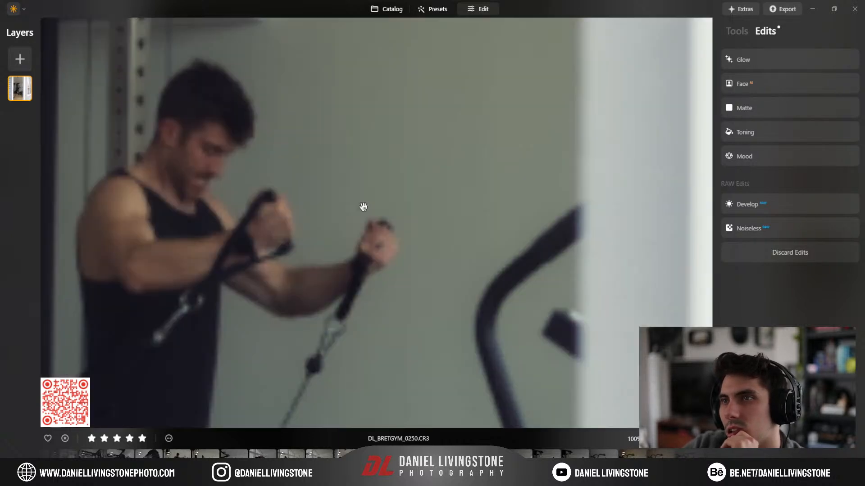
{"action": "left_click_drag", "start_coordinate": [363, 206], "coordinate": [442, 125]}
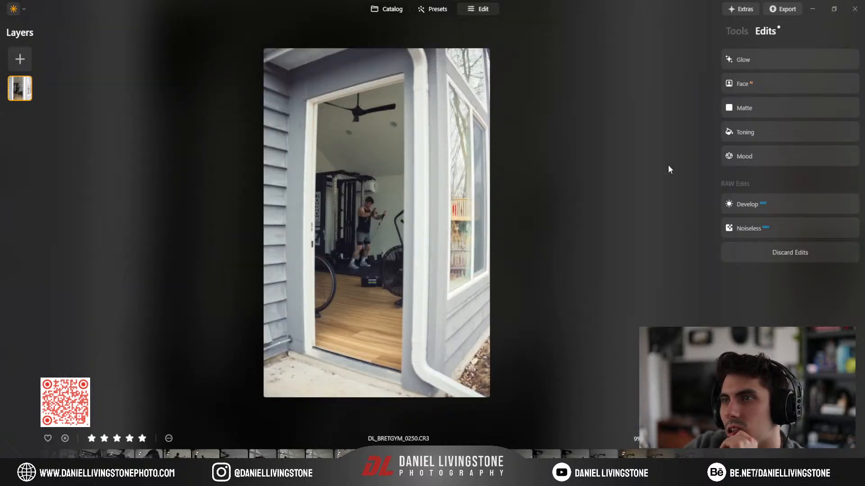
{"action": "left_click", "coordinate": [785, 205]}
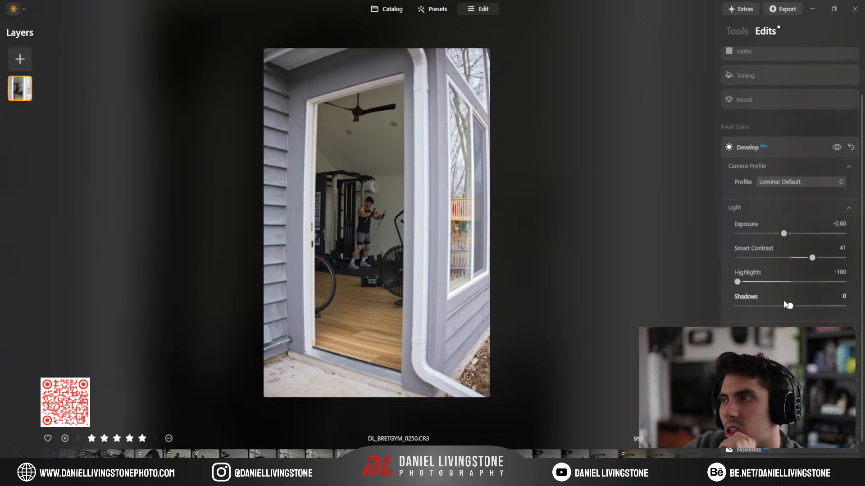
{"action": "left_click_drag", "start_coordinate": [790, 308], "coordinate": [821, 308]}
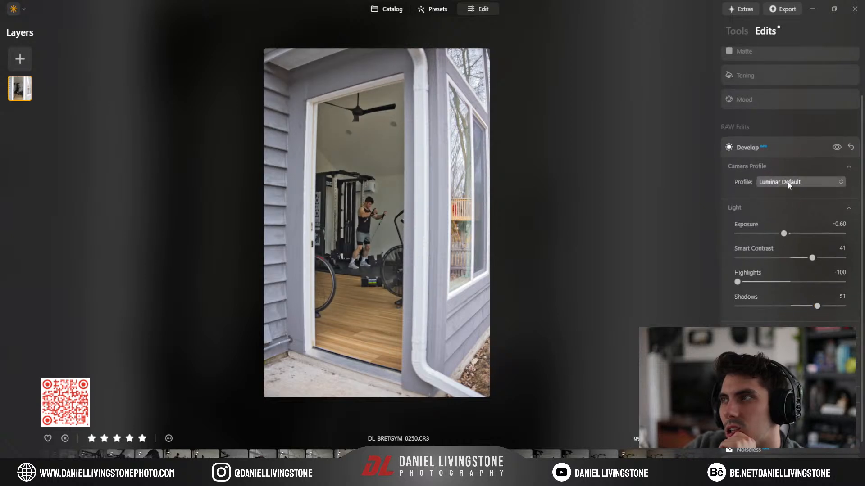
{"action": "scroll", "coordinate": [781, 148], "scroll_direction": "up", "scroll_amount": 2}
{"action": "left_click", "coordinate": [781, 147]}
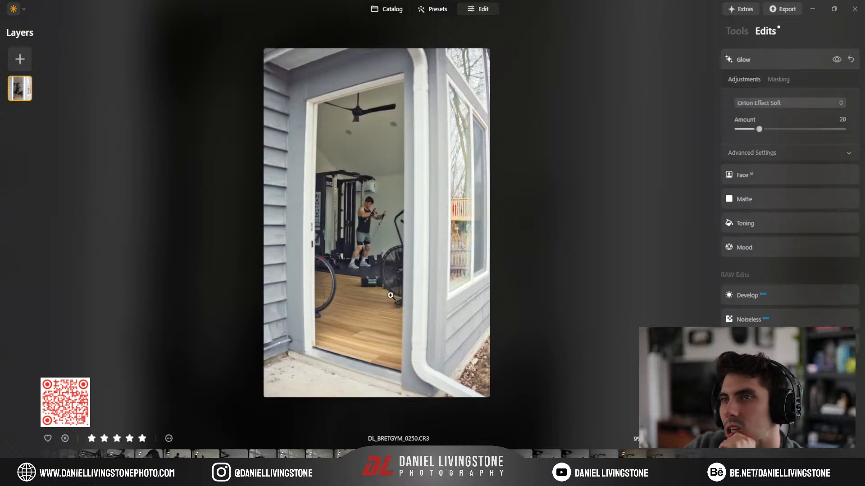
{"action": "left_click", "coordinate": [368, 204]}
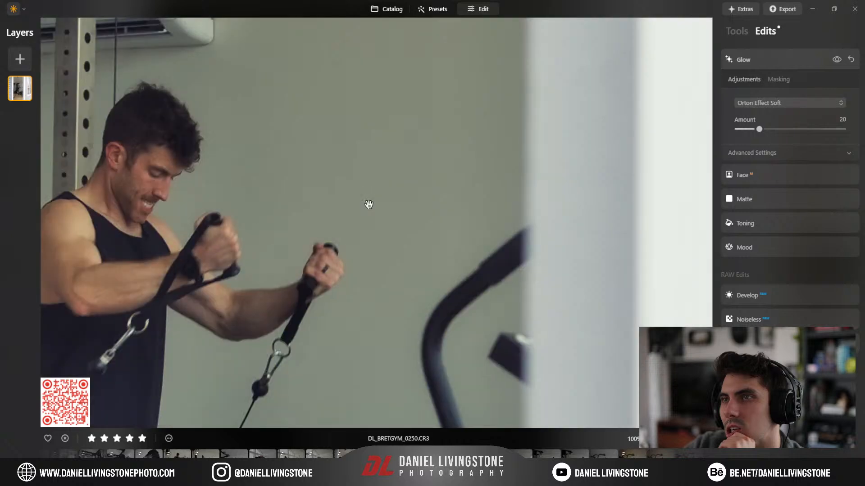
{"action": "left_click", "coordinate": [369, 205]}
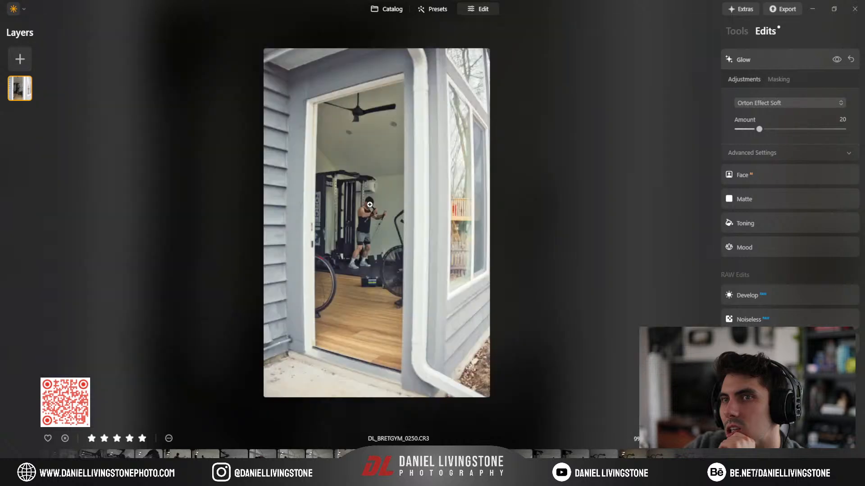
Step: Add a vignette to the doorway photo with Amount -100 and Size 0, and adjust its further shape settings
{"action": "left_click", "coordinate": [736, 31]}
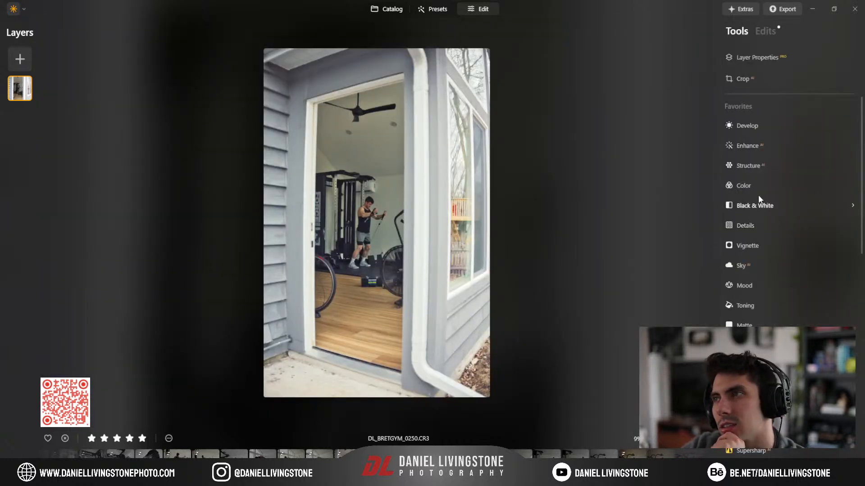
{"action": "left_click", "coordinate": [748, 246]}
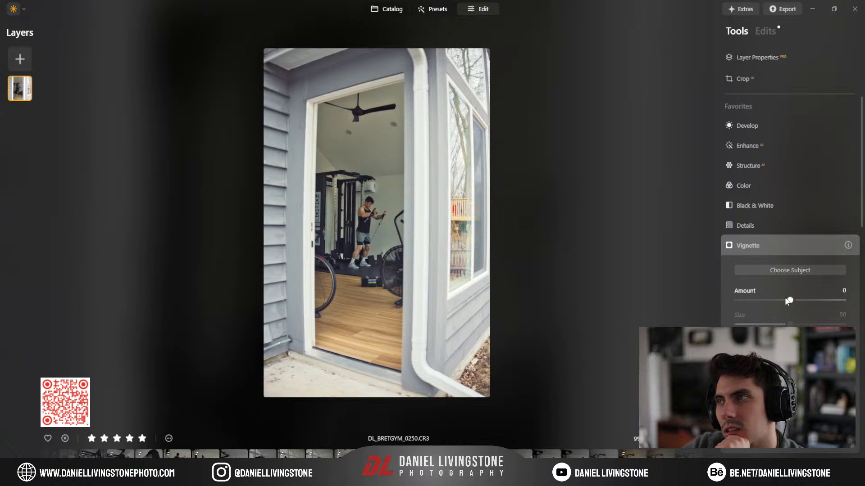
{"action": "left_click_drag", "start_coordinate": [789, 300], "coordinate": [754, 301]}
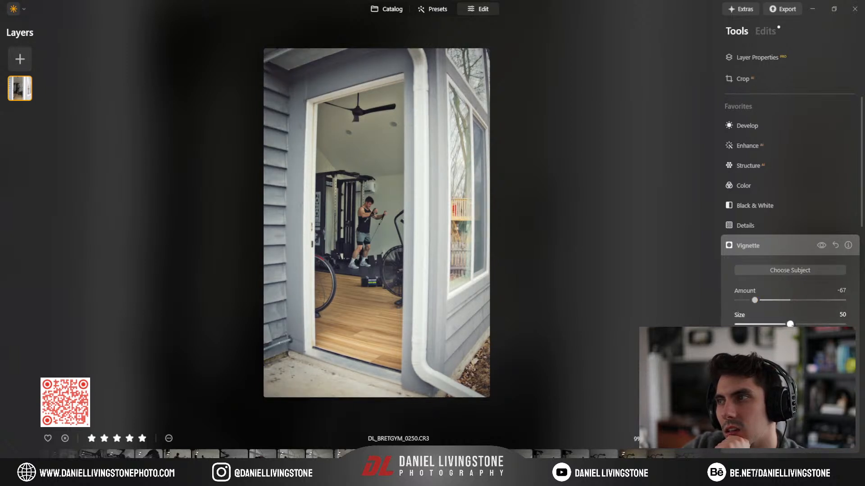
{"action": "left_click_drag", "start_coordinate": [789, 324], "coordinate": [753, 324]}
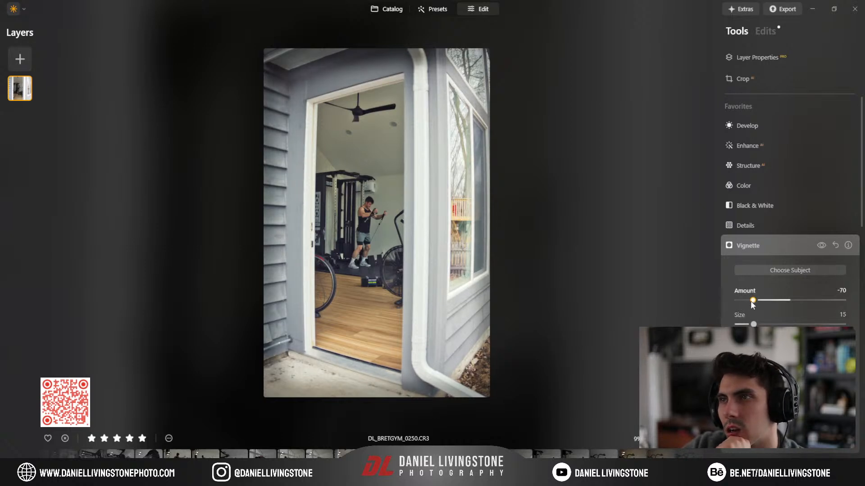
{"action": "left_click_drag", "start_coordinate": [750, 301], "coordinate": [737, 325]}
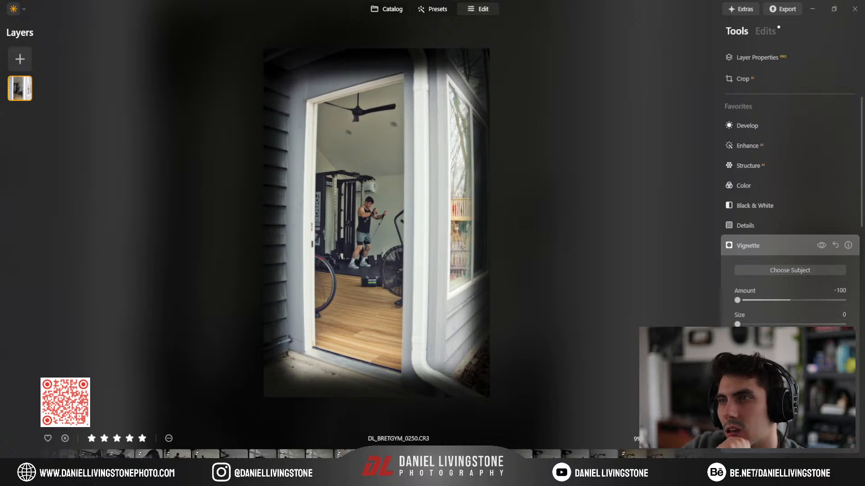
{"action": "left_click_drag", "start_coordinate": [782, 349], "coordinate": [826, 349]}
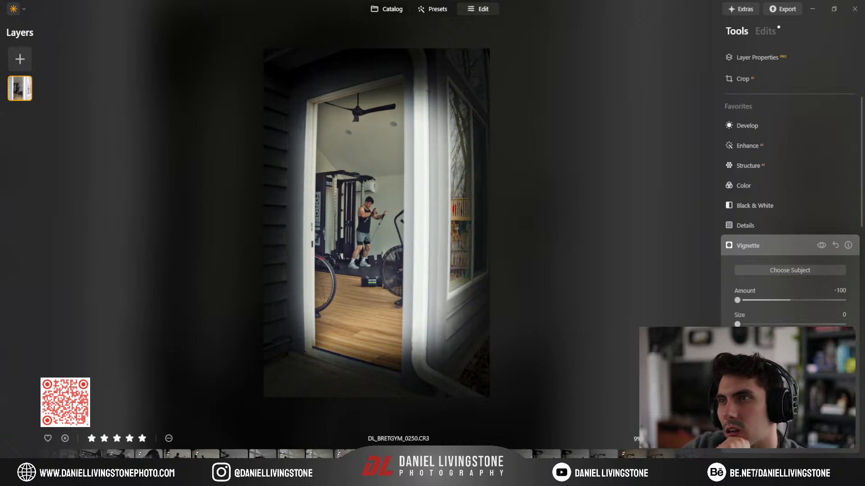
{"action": "left_click_drag", "start_coordinate": [790, 373], "coordinate": [766, 373]}
Step: Centre the vignette on the athlete in the doorway and set its Amount to -59 and Size to 0
{"action": "left_click", "coordinate": [771, 271]}
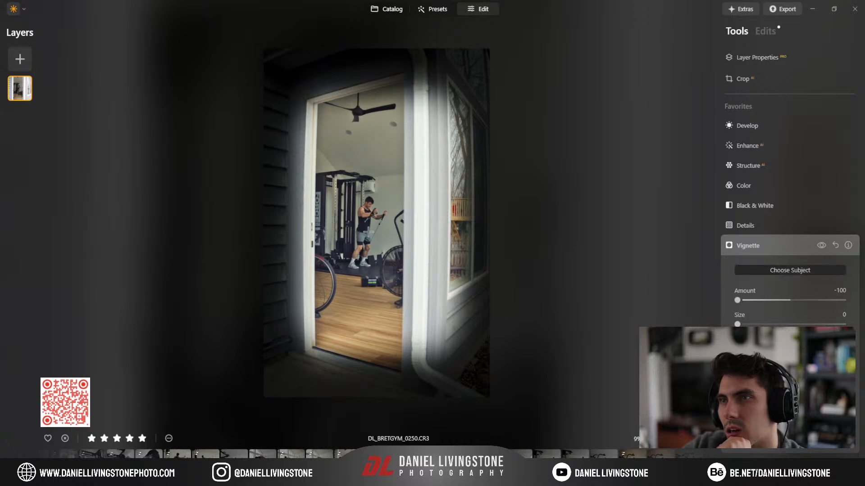
{"action": "left_click", "coordinate": [364, 220]}
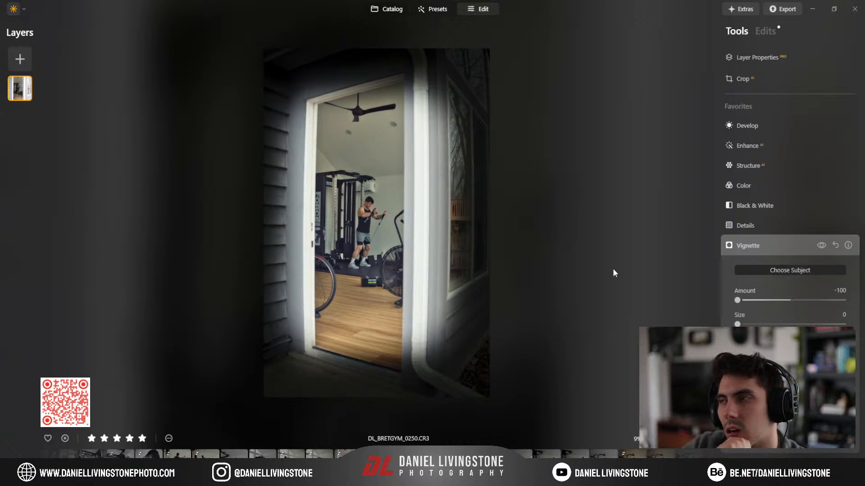
{"action": "left_click_drag", "start_coordinate": [737, 325], "coordinate": [781, 324]}
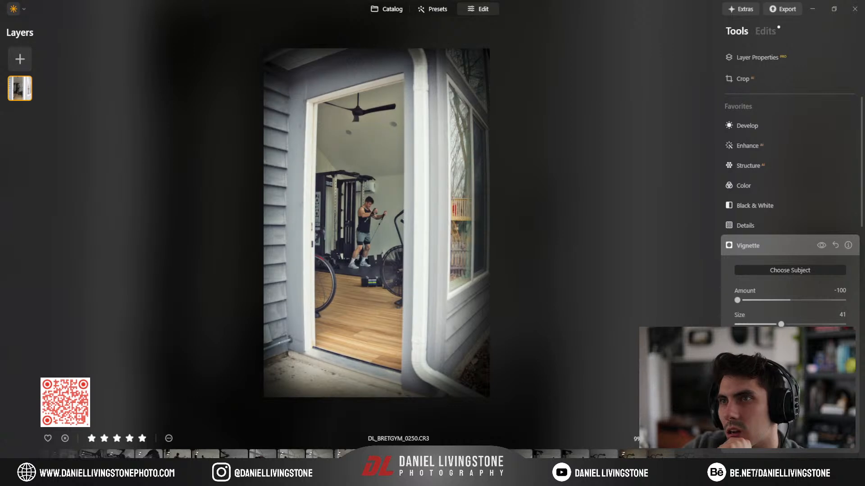
{"action": "left_click_drag", "start_coordinate": [738, 302], "coordinate": [758, 300]}
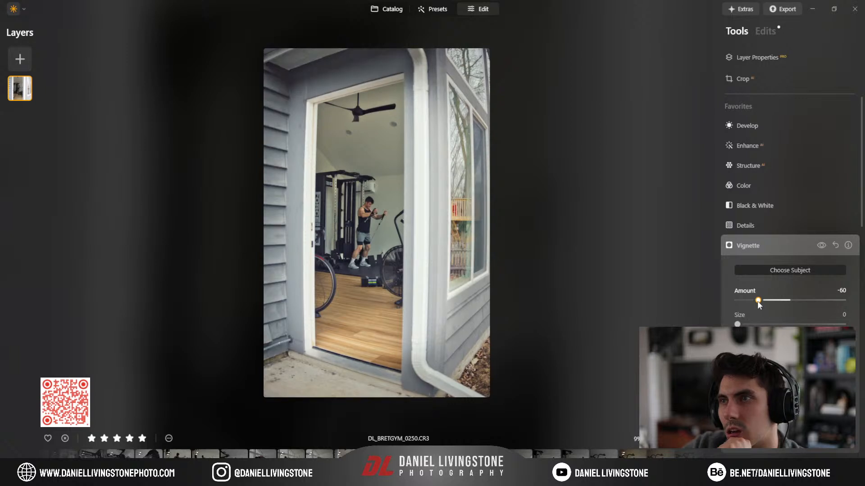
Step: Compare the doorway photo with and without the vignette, and check its list of applied edits
{"action": "left_click", "coordinate": [821, 245]}
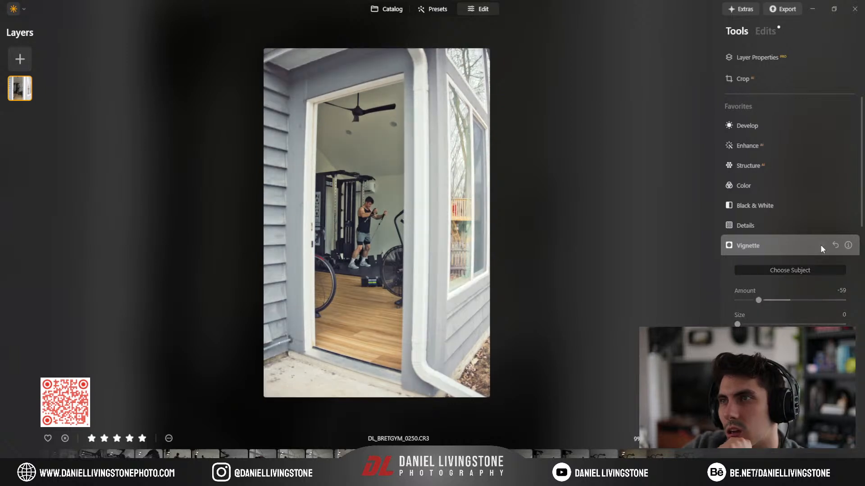
{"action": "left_click", "coordinate": [821, 246]}
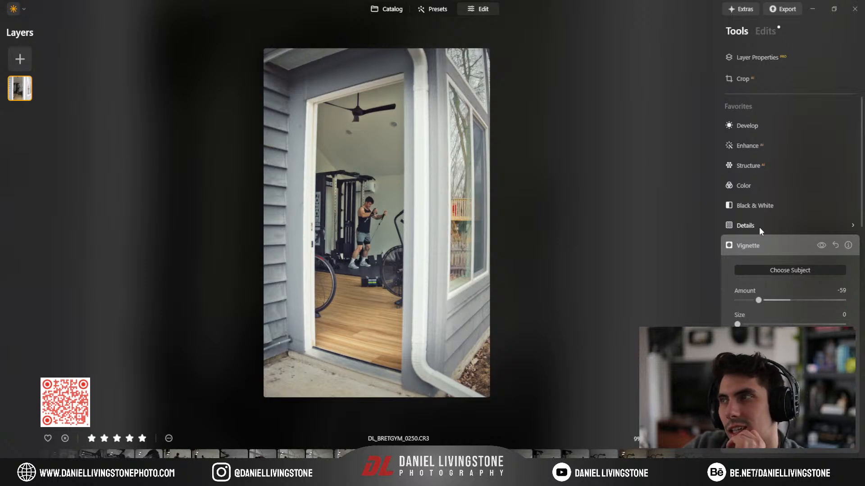
{"action": "left_click", "coordinate": [816, 245]}
{"action": "left_click", "coordinate": [815, 245]}
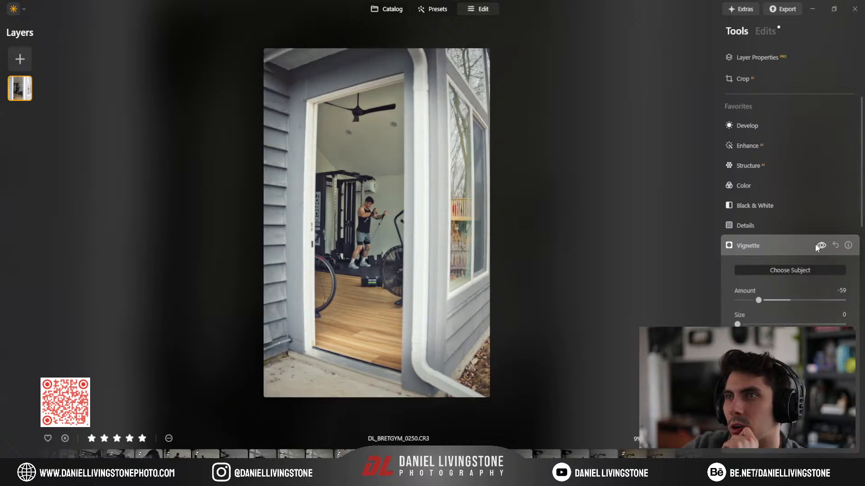
{"action": "left_click", "coordinate": [815, 245]}
{"action": "left_click", "coordinate": [816, 245]}
{"action": "left_click", "coordinate": [815, 245]}
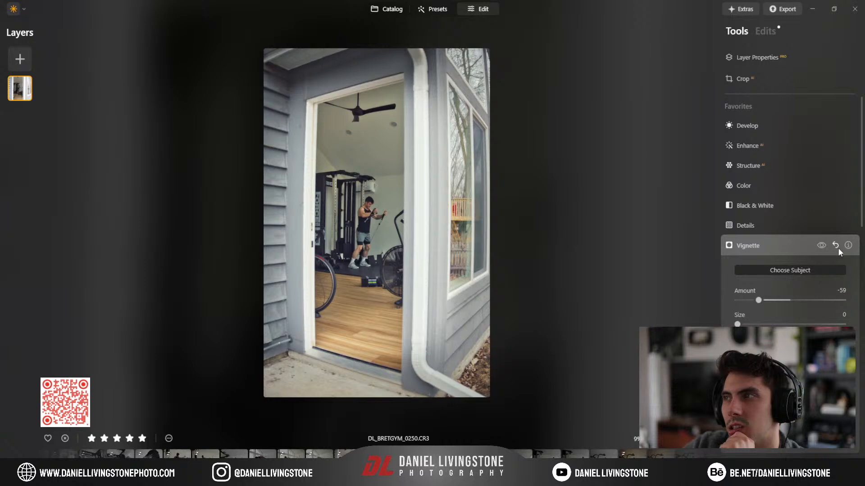
{"action": "left_click", "coordinate": [798, 247]}
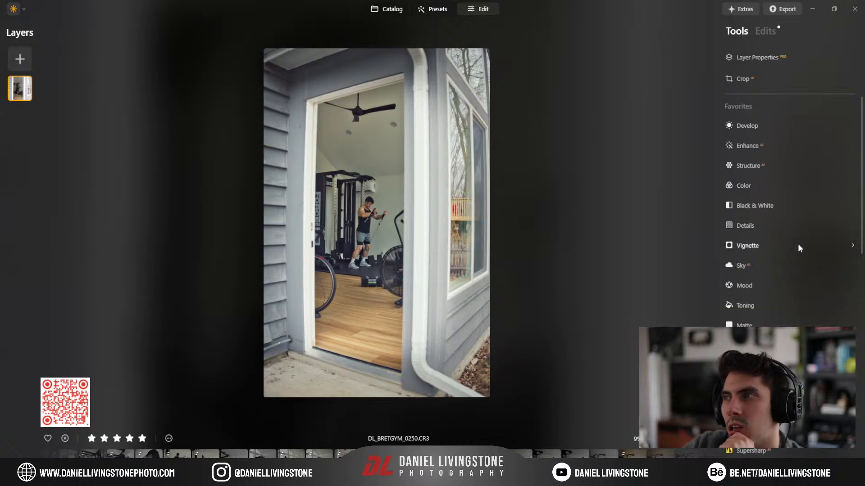
{"action": "left_click", "coordinate": [765, 31]}
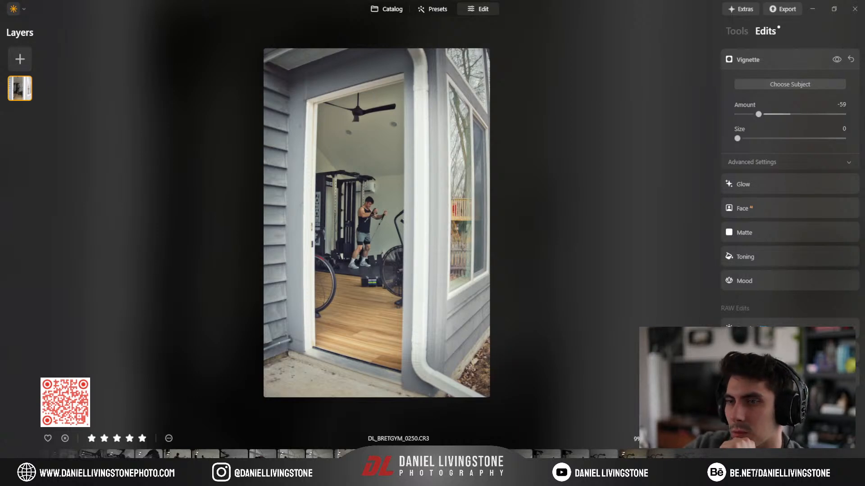
Step: Compare the neighbouring treadmill photos DL_BRETGYM_0283.CR3 and DL_BRETGYM_0285.CR3 to decide which one to edit
{"action": "key", "text": "Right"}
{"action": "key", "text": "Left"}
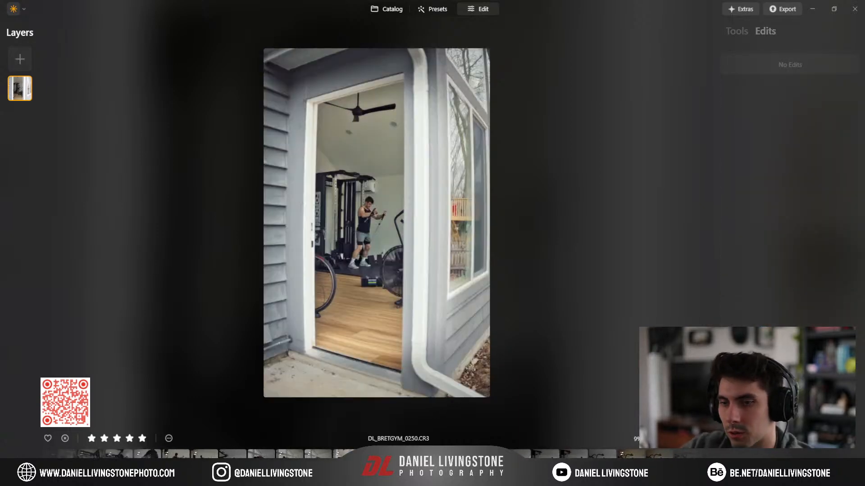
{"action": "key", "text": "Right"}
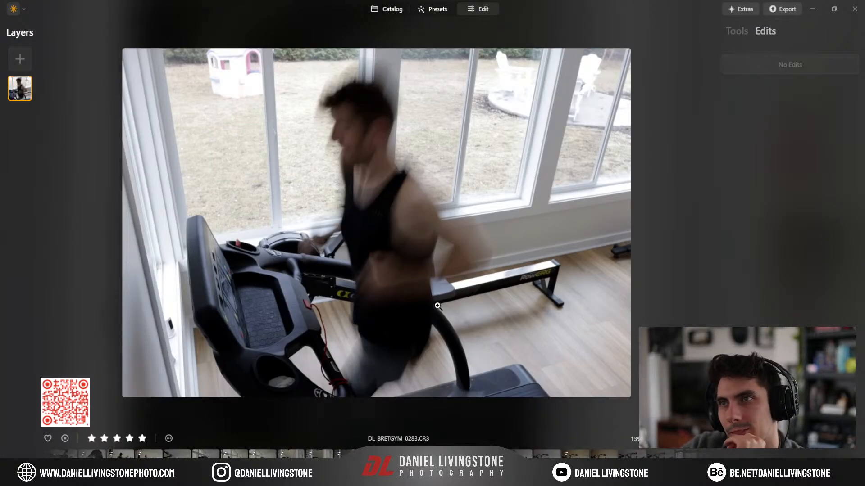
{"action": "key", "text": "Right"}
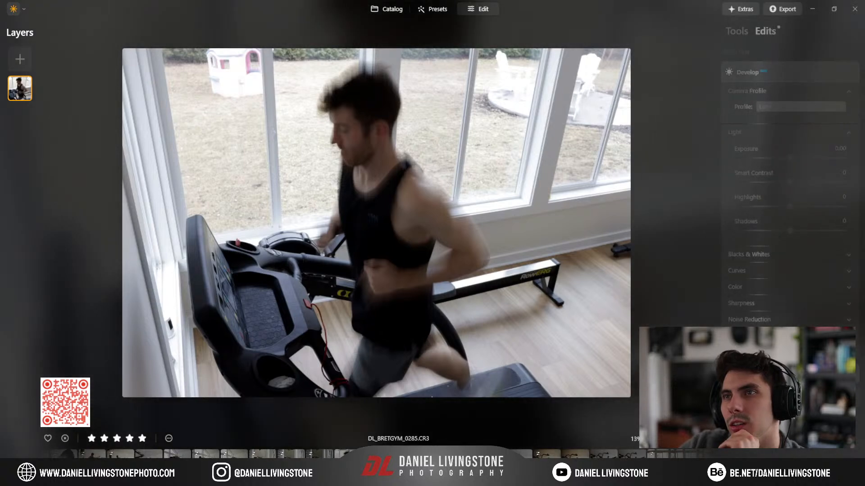
{"action": "key", "text": "Left"}
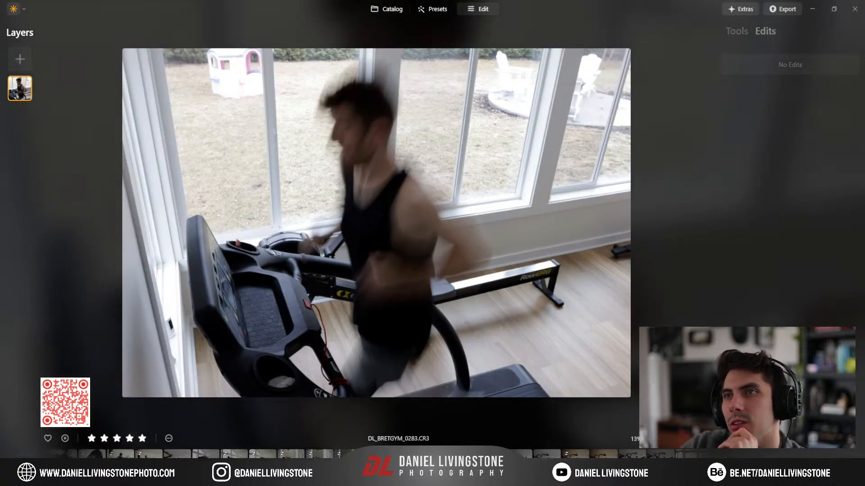
{"action": "key", "text": "Right"}
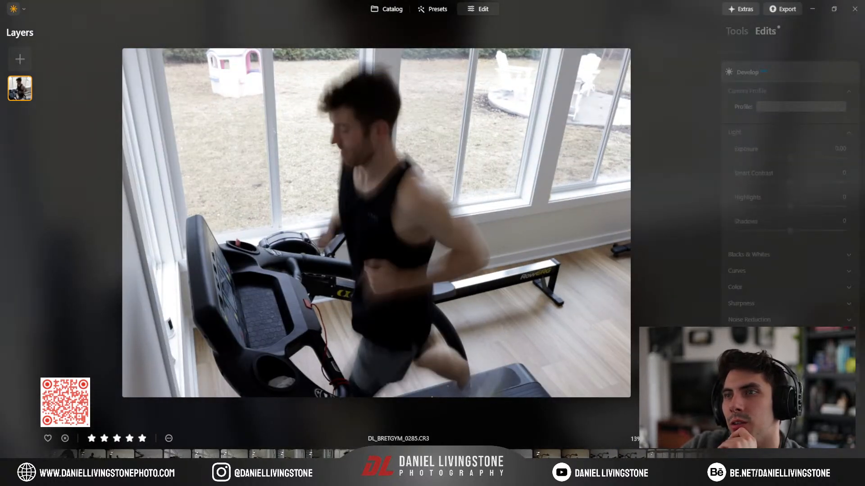
{"action": "key", "text": "Left"}
{"action": "key", "text": "Left"}
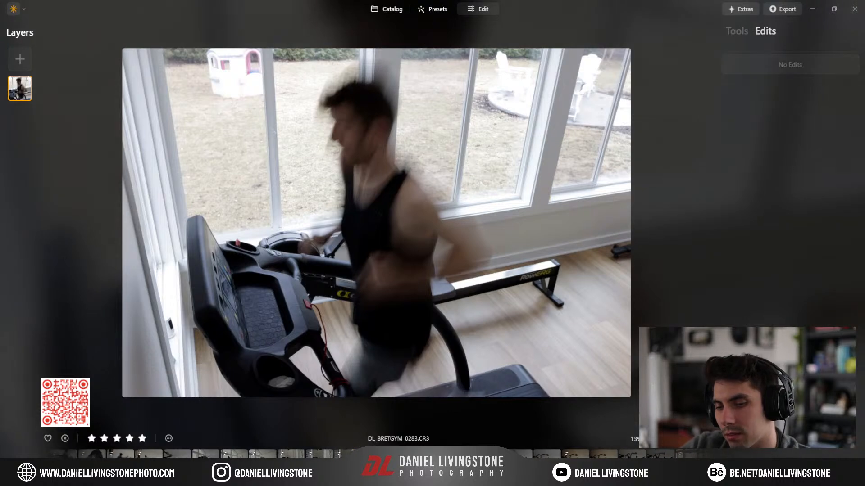
Step: Open DL_BRETGYM_0285.CR3, preview the Filmic - Warm preset, and apply the Filmic - BnW preset from My Presets
{"action": "key", "text": "Home"}
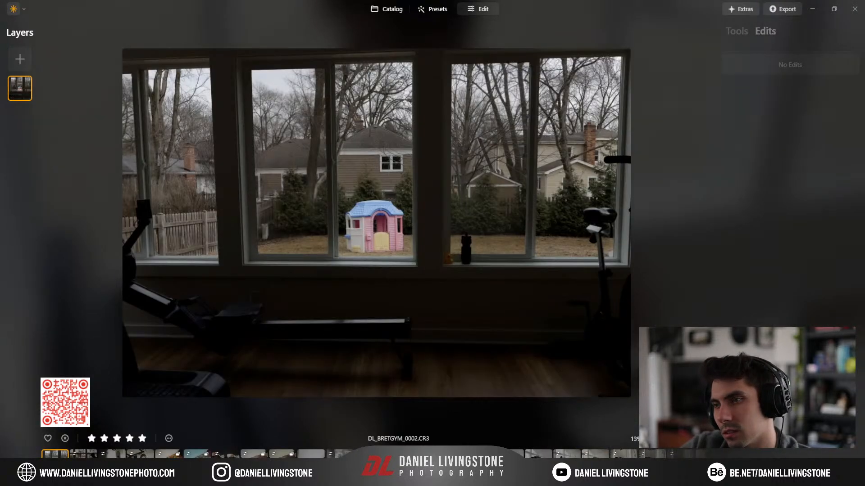
{"action": "scroll", "coordinate": [525, 460], "scroll_direction": "down", "scroll_amount": 10}
{"action": "left_click", "coordinate": [525, 460]}
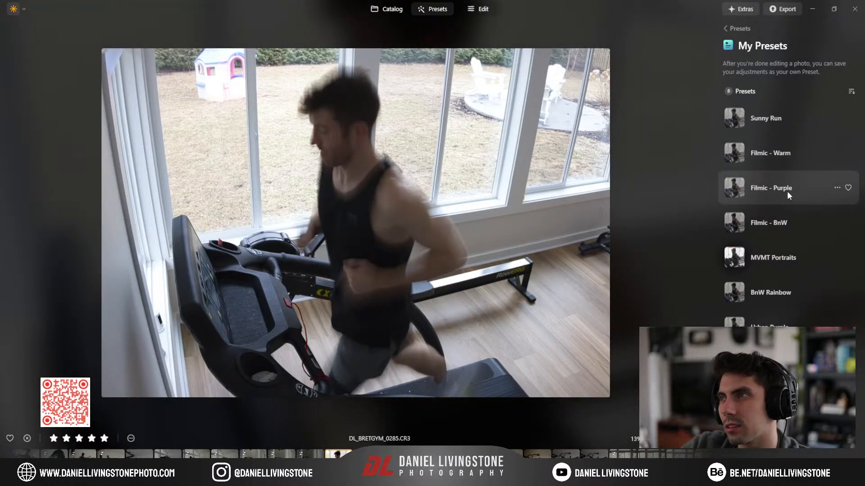
{"action": "left_click", "coordinate": [788, 148]}
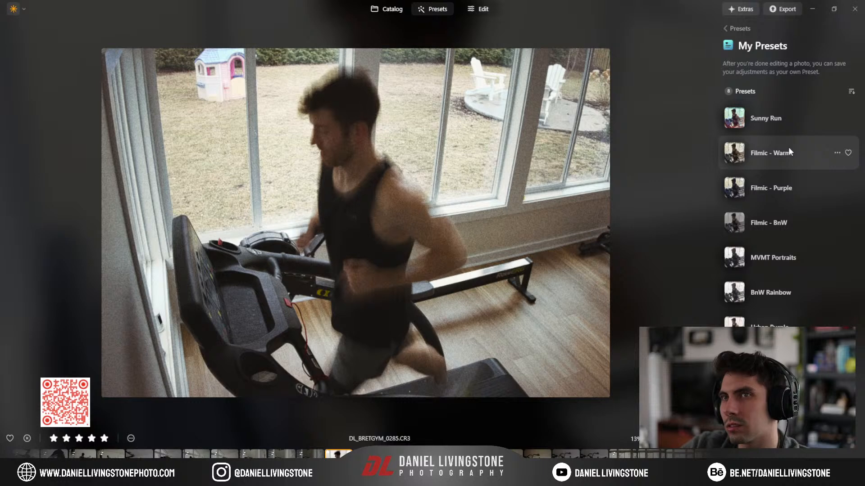
{"action": "left_click", "coordinate": [787, 219]}
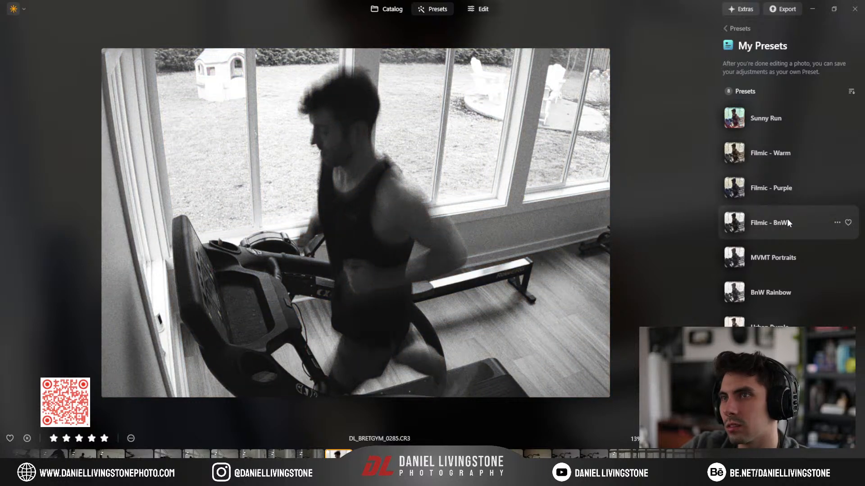
{"action": "left_click", "coordinate": [787, 218]}
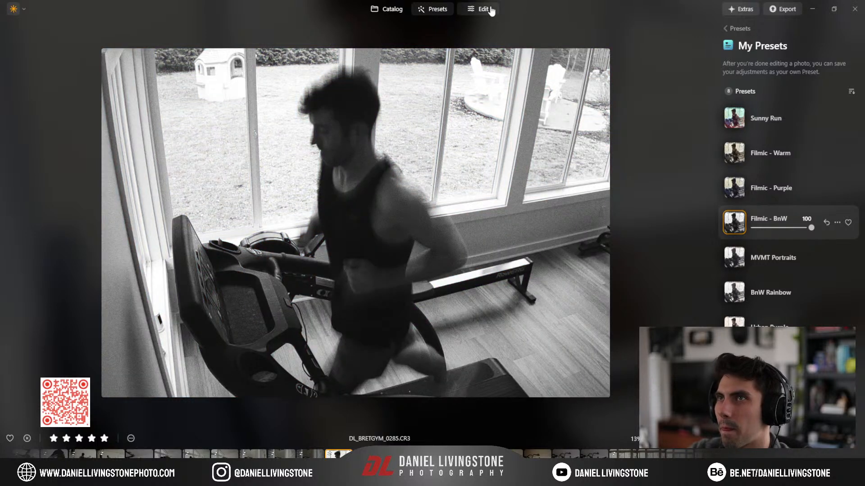
Step: Review the treadmill photo's applied edits, examining the lower RAW Develop entry and the Light settings of the first Develop adjustment
{"action": "left_click", "coordinate": [488, 9]}
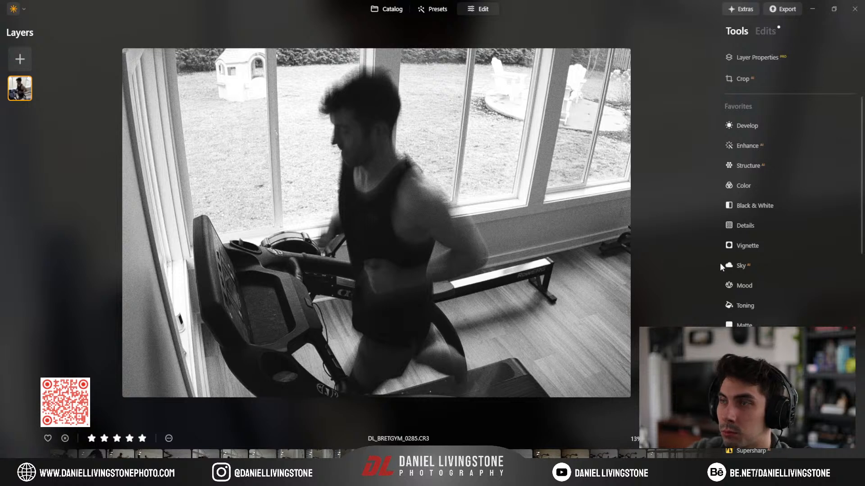
{"action": "left_click", "coordinate": [764, 31]}
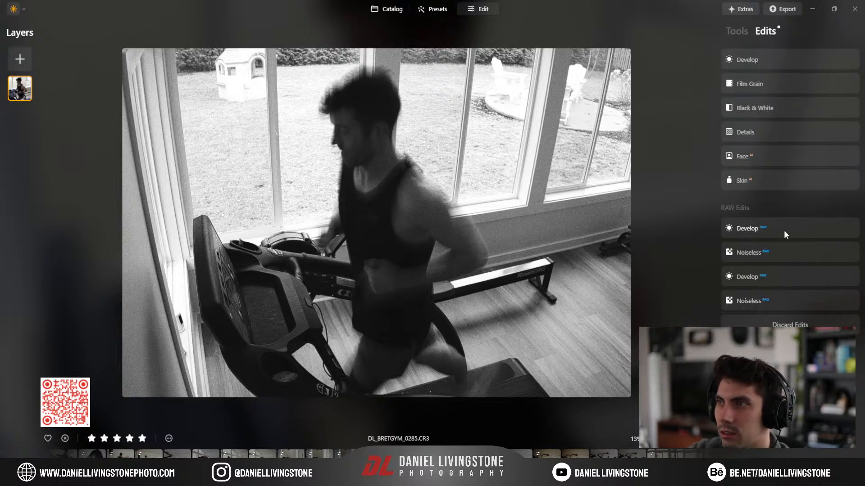
{"action": "left_click", "coordinate": [784, 269]}
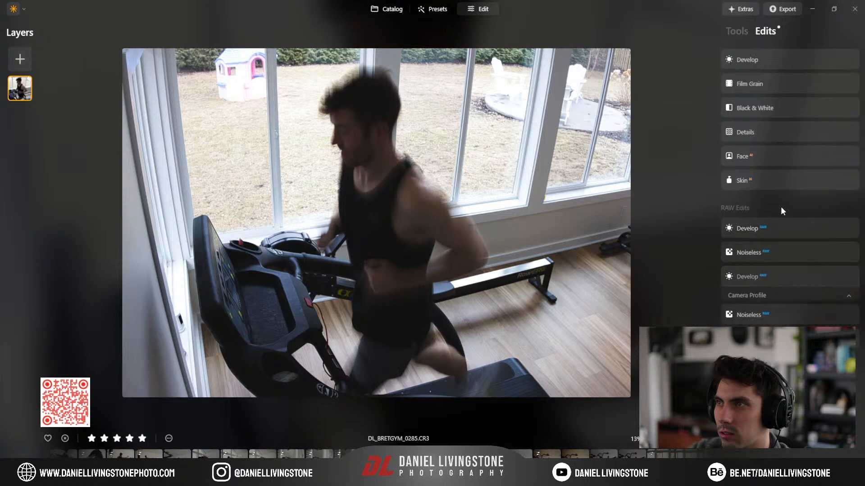
{"action": "scroll", "coordinate": [780, 203], "scroll_direction": "down", "scroll_amount": 2}
{"action": "left_click", "coordinate": [782, 154]}
{"action": "left_click", "coordinate": [781, 60]}
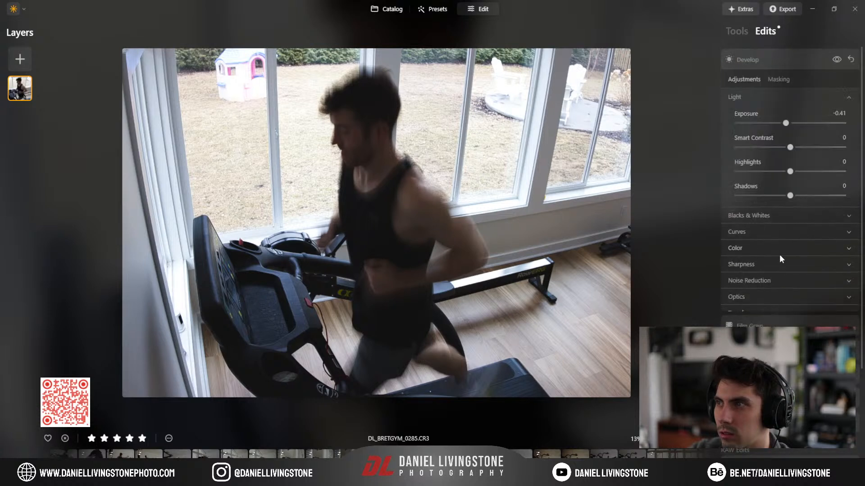
{"action": "scroll", "coordinate": [777, 317], "scroll_direction": "down", "scroll_amount": 3}
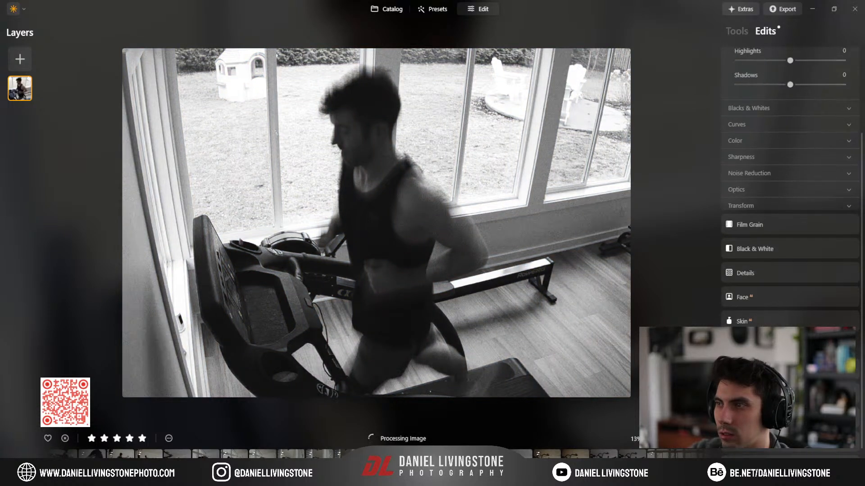
{"action": "scroll", "coordinate": [789, 189], "scroll_direction": "down", "scroll_amount": 5}
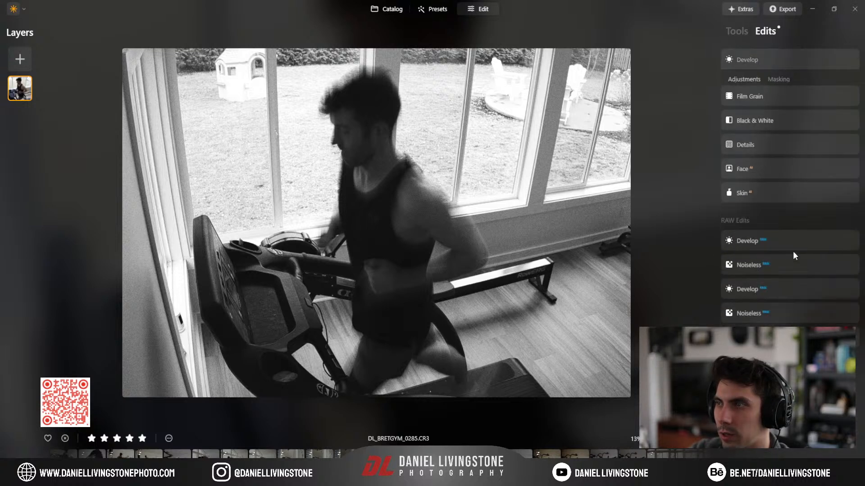
{"action": "left_click", "coordinate": [767, 140]}
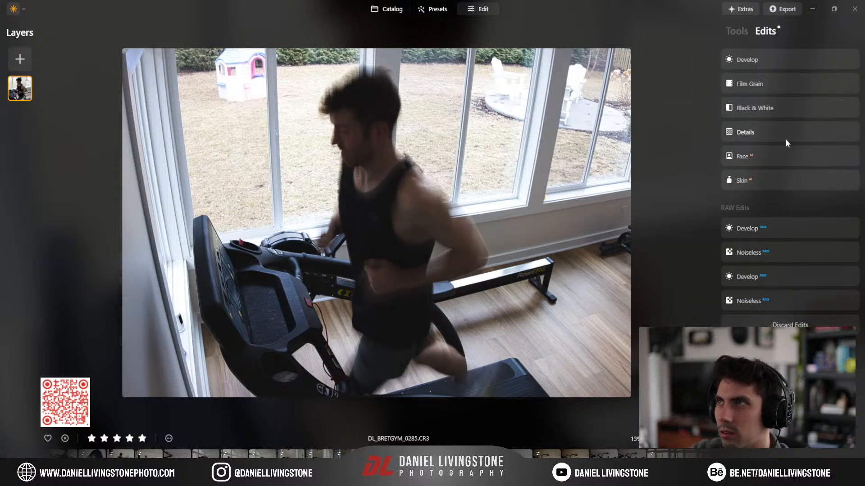
{"action": "left_click", "coordinate": [763, 60]}
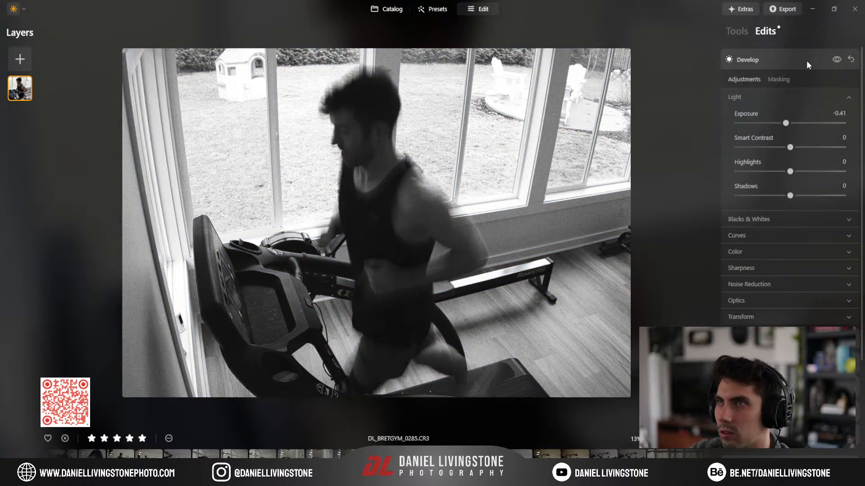
Step: Remove the leftover Develop adjustments above Film Grain from the treadmill photo's applied edits
{"action": "left_click", "coordinate": [851, 59]}
{"action": "left_click", "coordinate": [851, 60]}
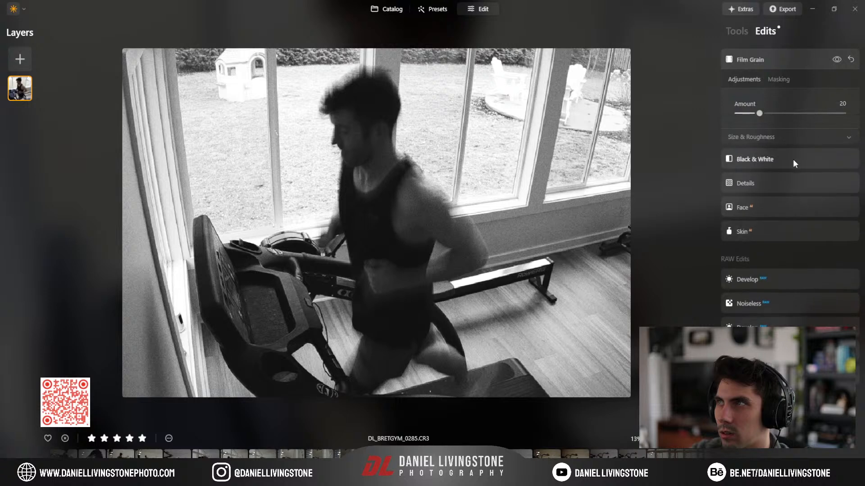
{"action": "left_click", "coordinate": [787, 61]}
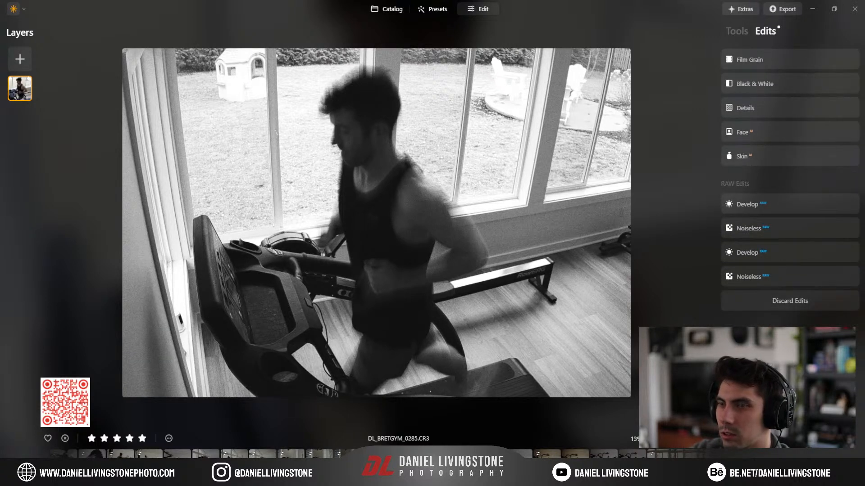
Step: View the neighbouring photo DL_BRETGYM_0298.CR3 and its edits, and return to DL_BRETGYM_0285.CR3
{"action": "key", "text": "Right"}
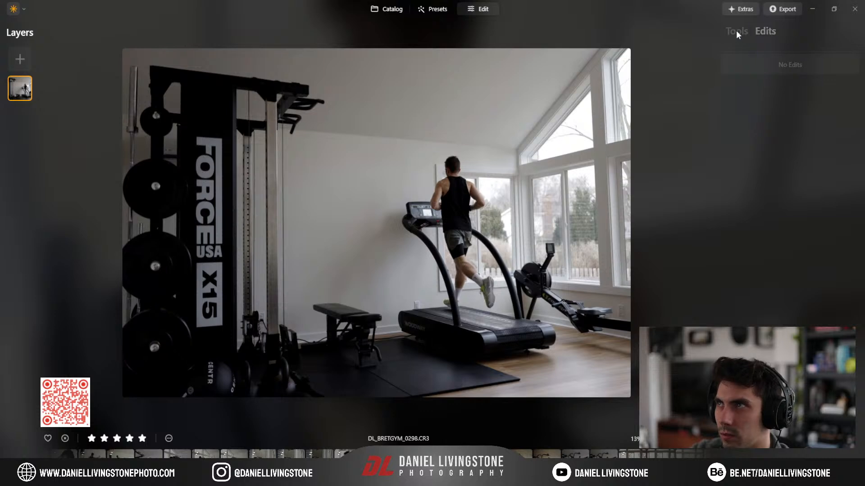
{"action": "left_click", "coordinate": [736, 31]}
{"action": "left_click", "coordinate": [761, 32]}
{"action": "left_click", "coordinate": [744, 34]}
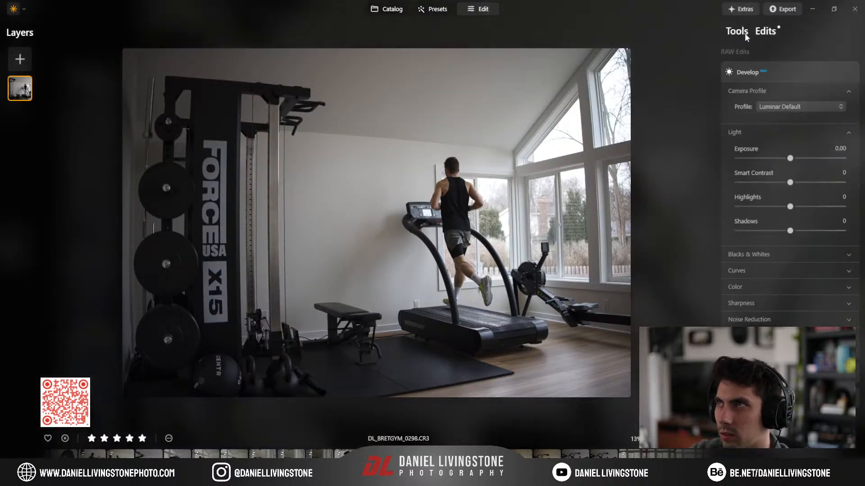
{"action": "left_click", "coordinate": [744, 33]}
{"action": "key", "text": "Left"}
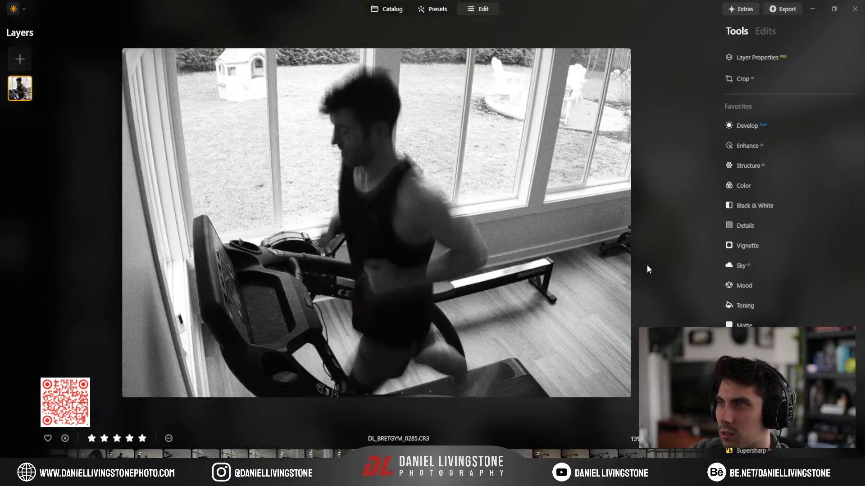
Step: Lower the Highlights in the treadmill photo's RAW Develop edit, trying -100 before settling on a milder reduction
{"action": "left_click", "coordinate": [767, 31]}
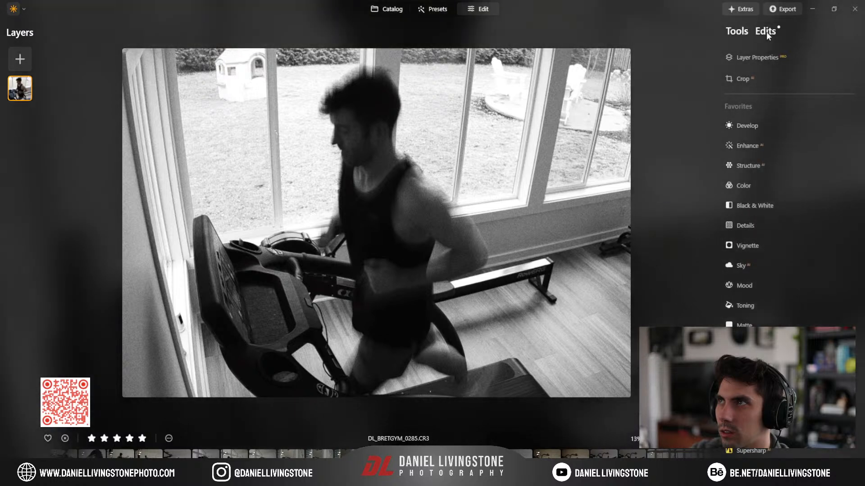
{"action": "left_click", "coordinate": [774, 282]}
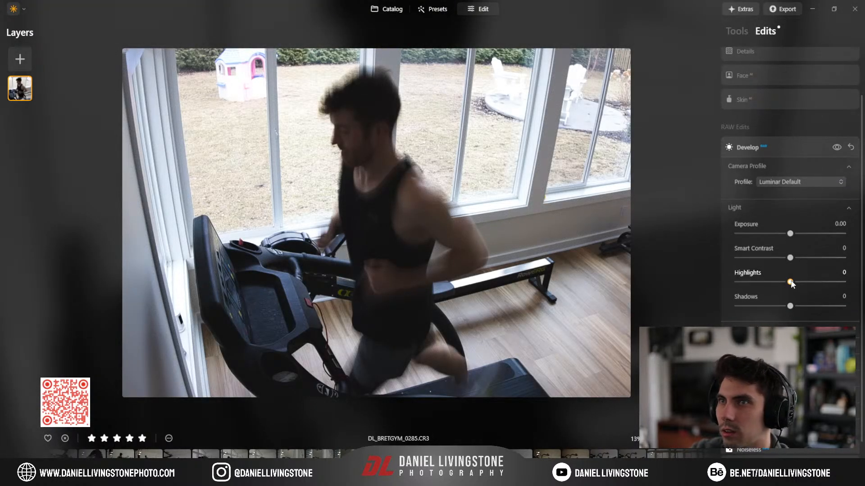
{"action": "left_click_drag", "start_coordinate": [790, 282], "coordinate": [734, 281]}
{"action": "left_click", "coordinate": [774, 140]}
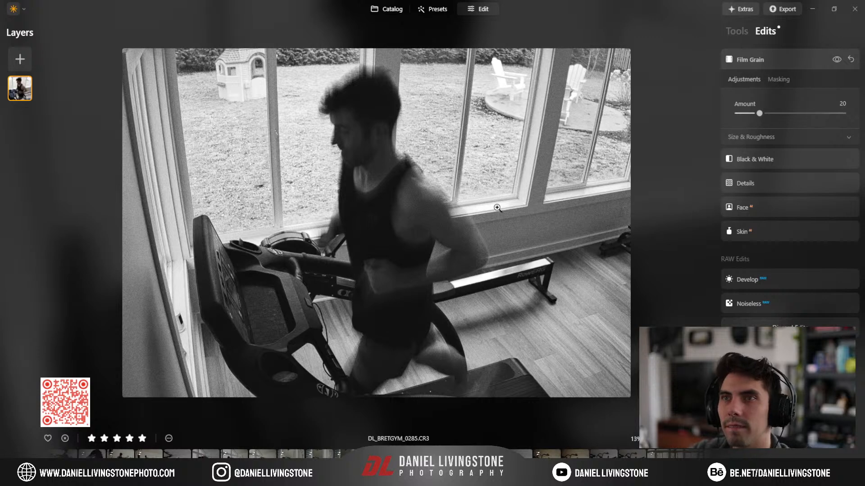
{"action": "left_click", "coordinate": [771, 279]}
{"action": "scroll", "coordinate": [741, 319], "scroll_direction": "down", "scroll_amount": 2}
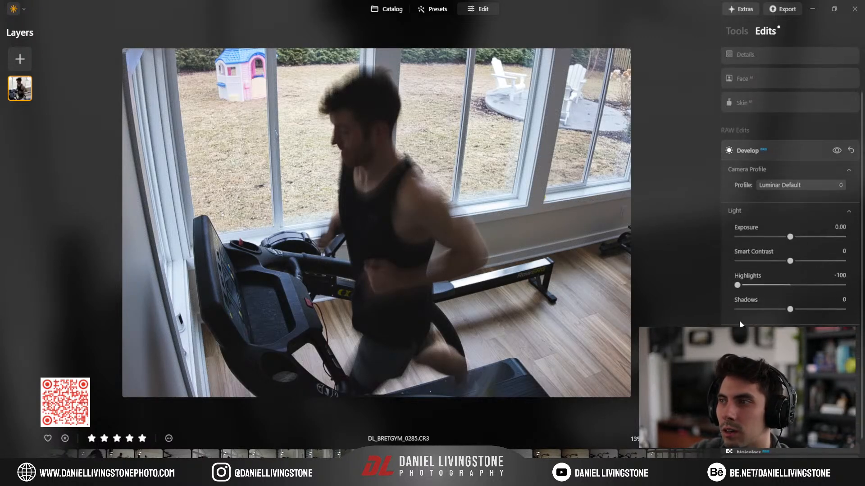
{"action": "left_click_drag", "start_coordinate": [738, 283], "coordinate": [759, 284]}
{"action": "left_click", "coordinate": [770, 152]}
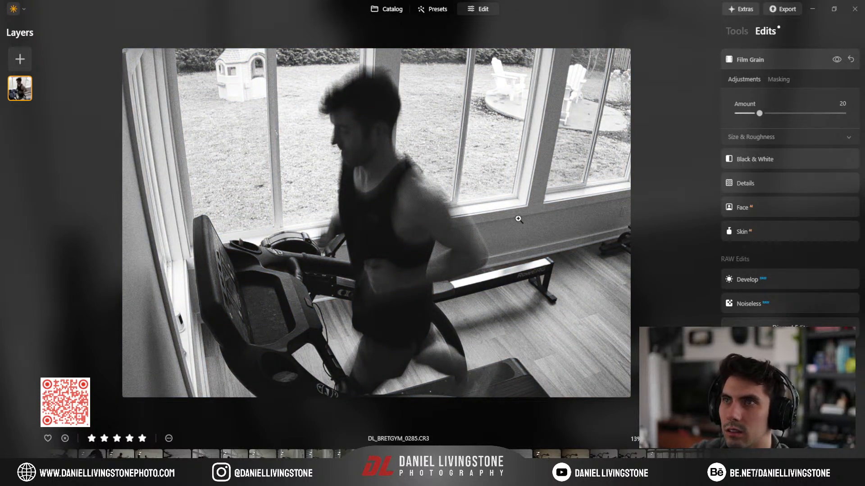
Step: Add a vignette with Amount -65 to the treadmill photo and centre it on the runner
{"action": "left_click", "coordinate": [757, 59]}
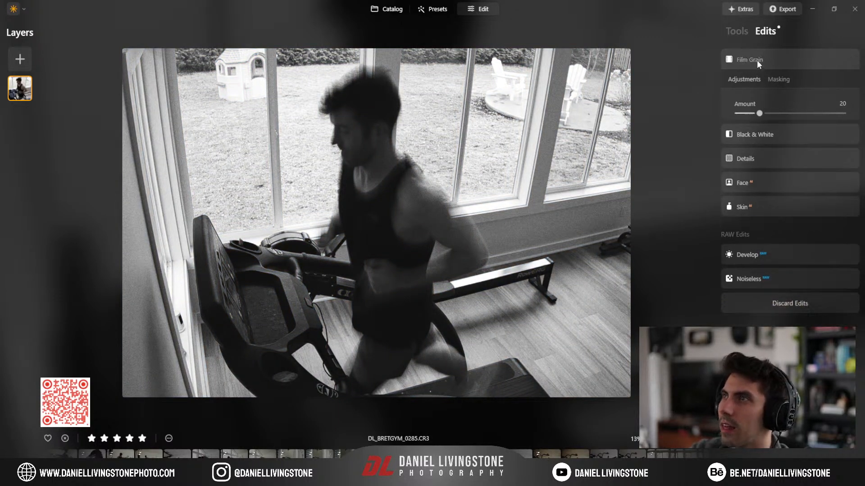
{"action": "left_click", "coordinate": [741, 30]}
{"action": "left_click", "coordinate": [745, 244]}
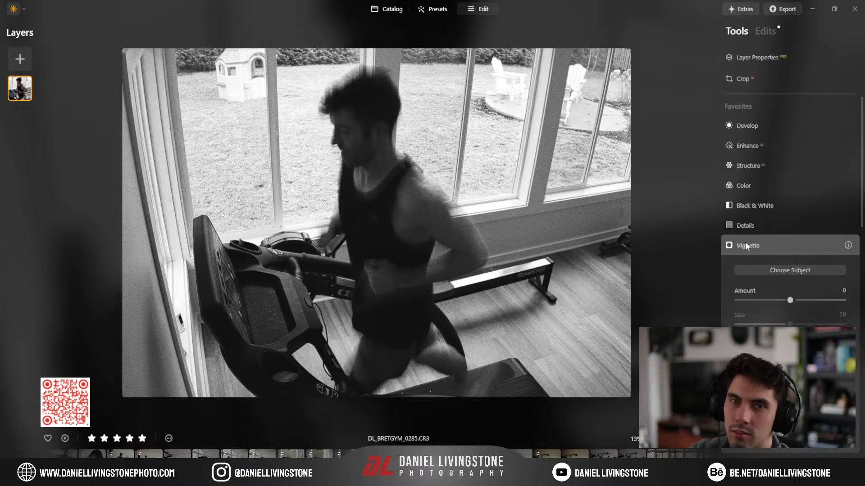
{"action": "left_click_drag", "start_coordinate": [790, 302], "coordinate": [747, 299]}
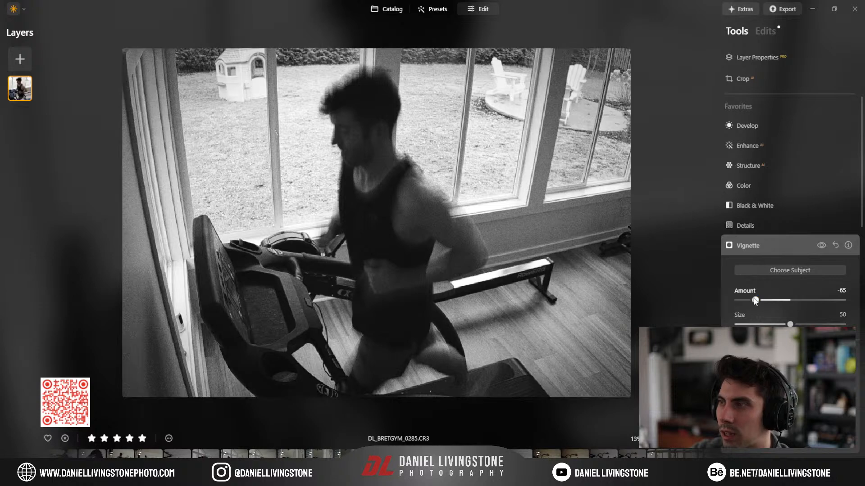
{"action": "left_click", "coordinate": [771, 272]}
{"action": "left_click", "coordinate": [464, 148]}
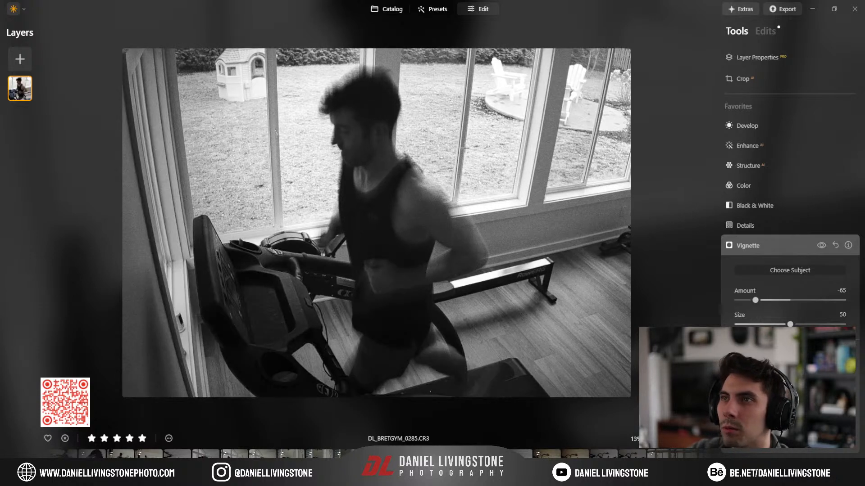
{"action": "left_click", "coordinate": [382, 195]}
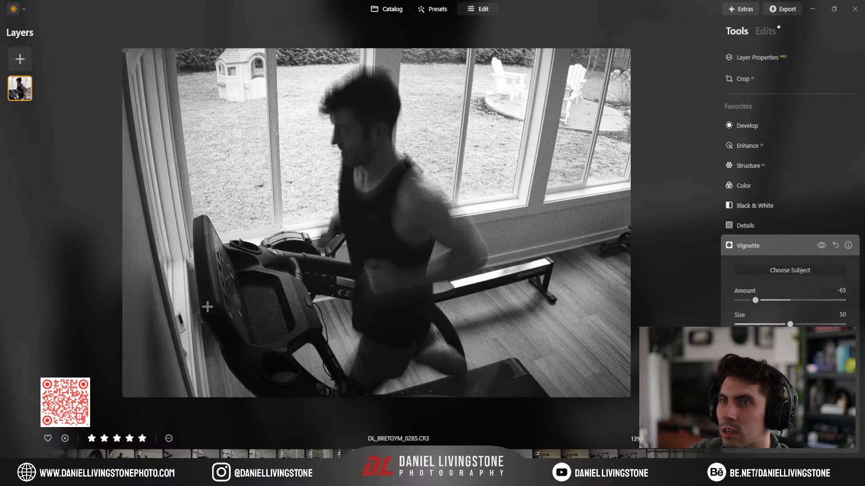
Step: Fine-tune the vignette with Size 53 and a weaker darkening Amount, comparing the photo with and without it
{"action": "left_click_drag", "start_coordinate": [756, 300], "coordinate": [756, 301]}
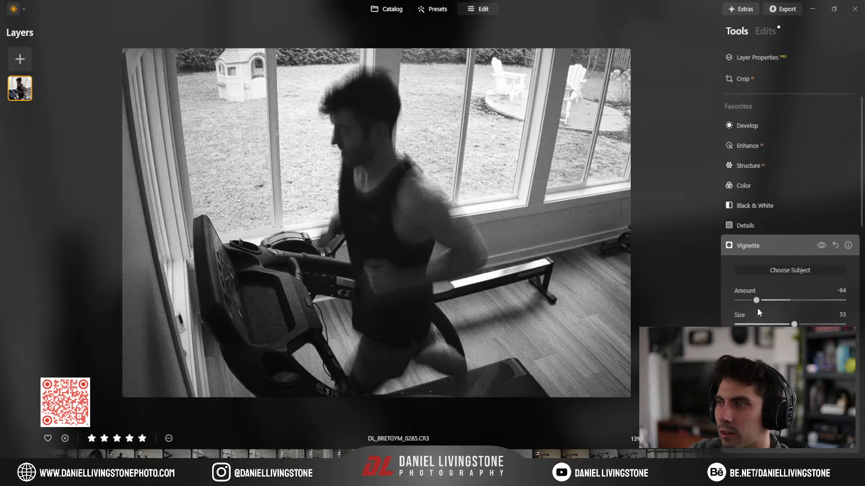
{"action": "mouse_move", "coordinate": [761, 302]}
{"action": "left_mouse_down"}
{"action": "mouse_move", "coordinate": [769, 302]}
{"action": "mouse_move", "coordinate": [760, 305]}
{"action": "left_mouse_up"}
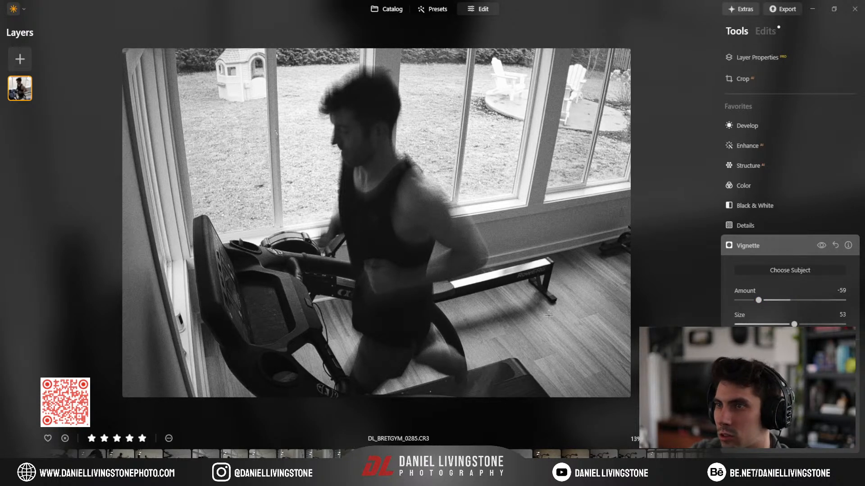
{"action": "left_click", "coordinate": [818, 246]}
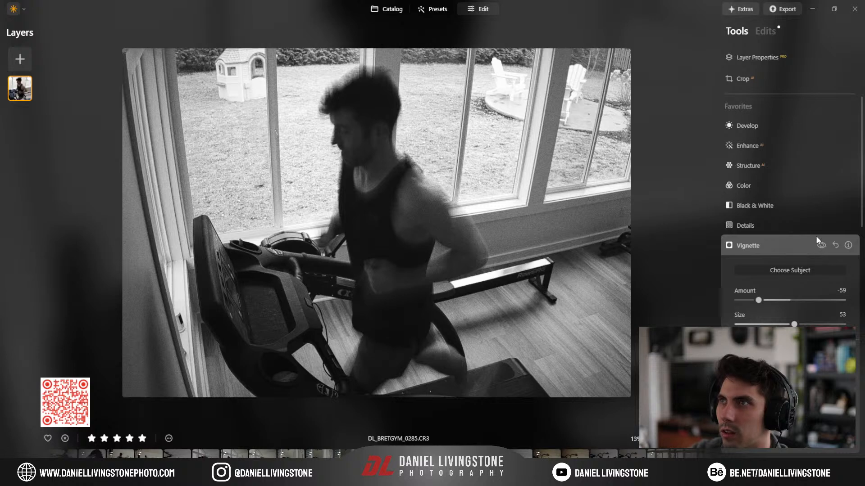
{"action": "left_click_drag", "start_coordinate": [761, 300], "coordinate": [775, 304]}
{"action": "left_click", "coordinate": [773, 248]}
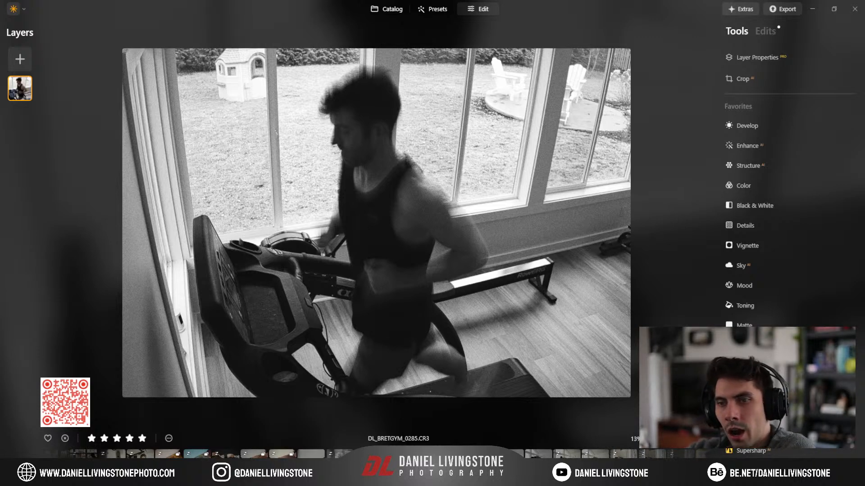
Step: Compare the two differently graded versions of the shoe close-up DL_BRETGYM_0058.CR3
{"action": "left_click", "coordinate": [254, 453]}
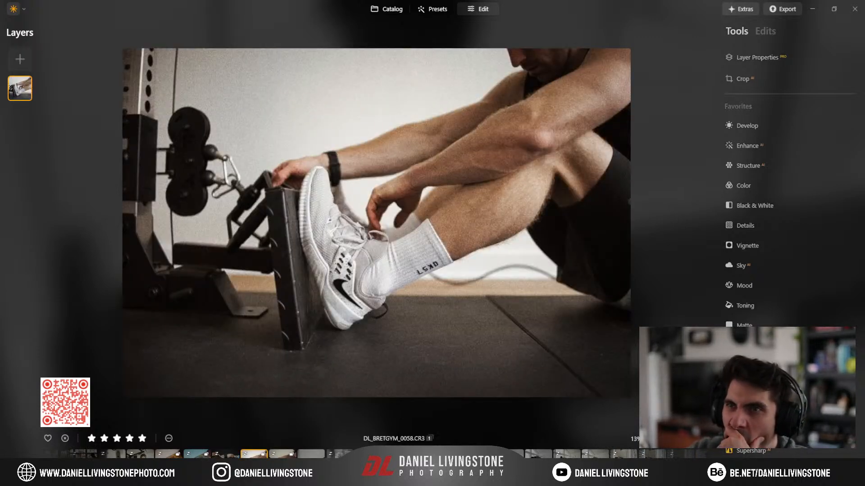
{"action": "key", "text": "Right"}
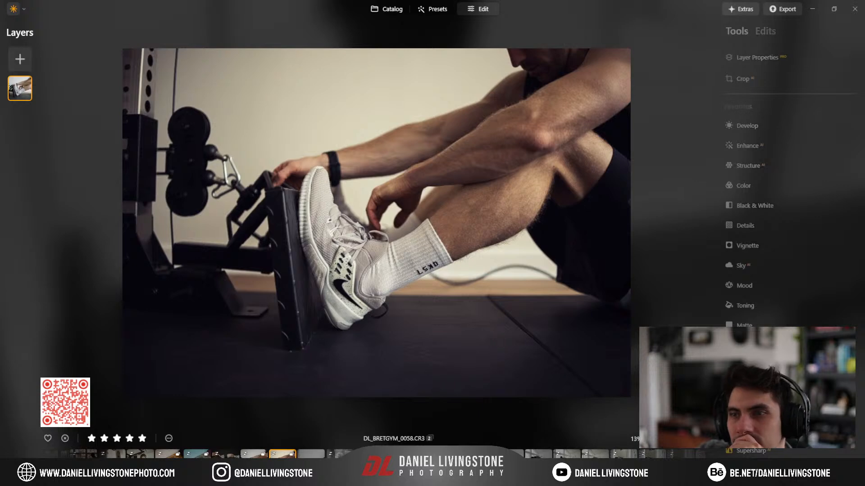
{"action": "key", "text": "Left"}
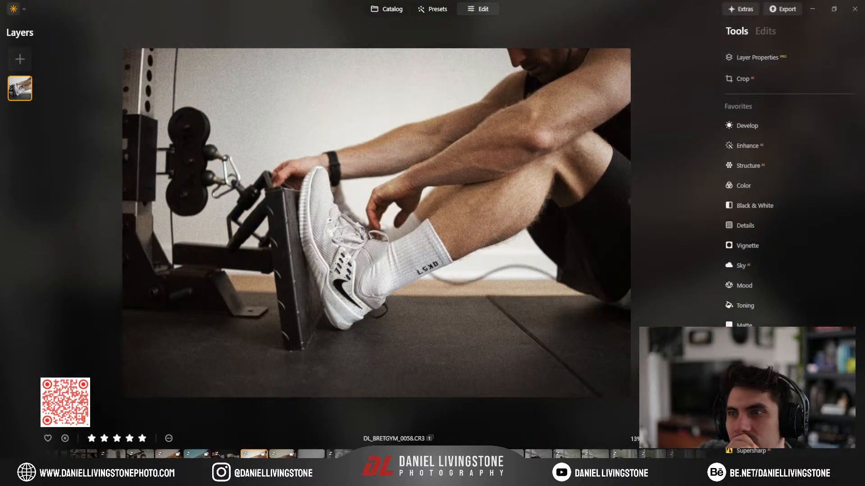
{"action": "key", "text": "Right"}
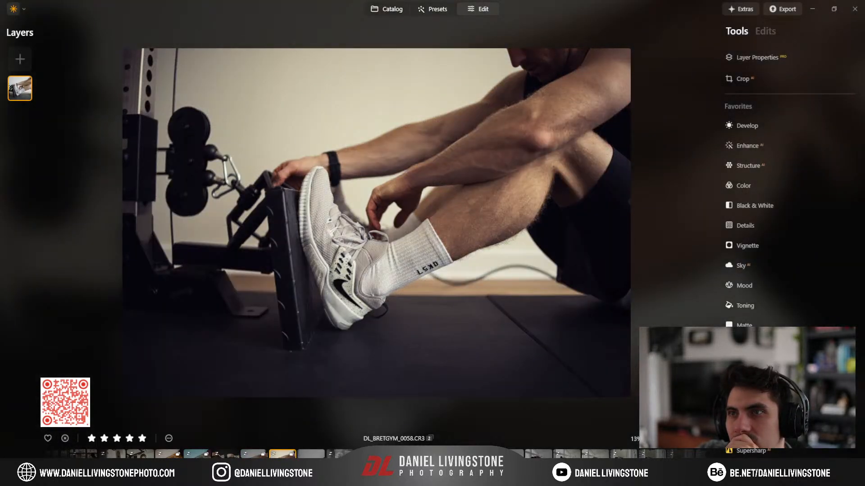
Step: Check DL_BRETGYM_0069.CR3, move on to DL_BRETGYM_0298.CR3, and open it from the catalog in single-image view
{"action": "key", "text": "Right"}
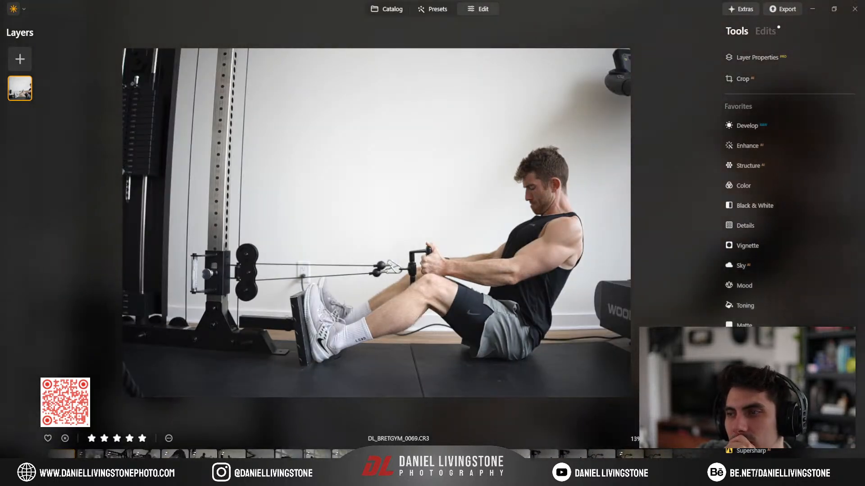
{"action": "key", "text": "Right"}
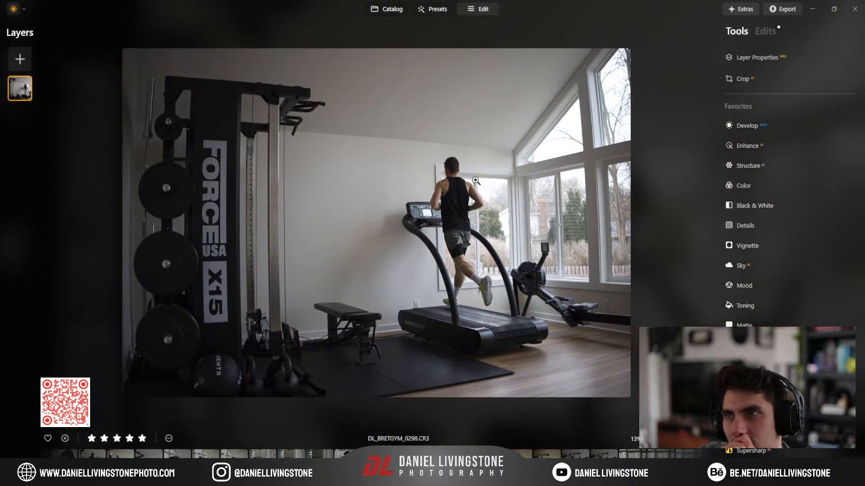
{"action": "scroll", "coordinate": [441, 456], "scroll_direction": "down", "scroll_amount": 5}
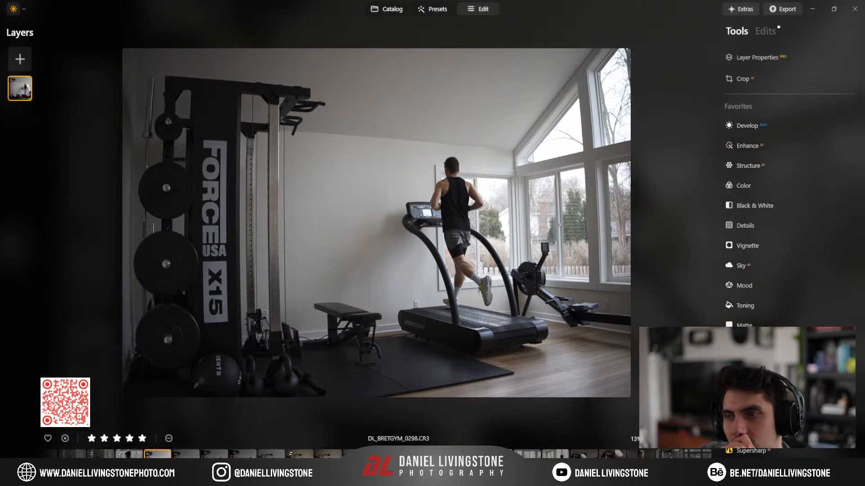
{"action": "scroll", "coordinate": [441, 454], "scroll_direction": "up", "scroll_amount": 4}
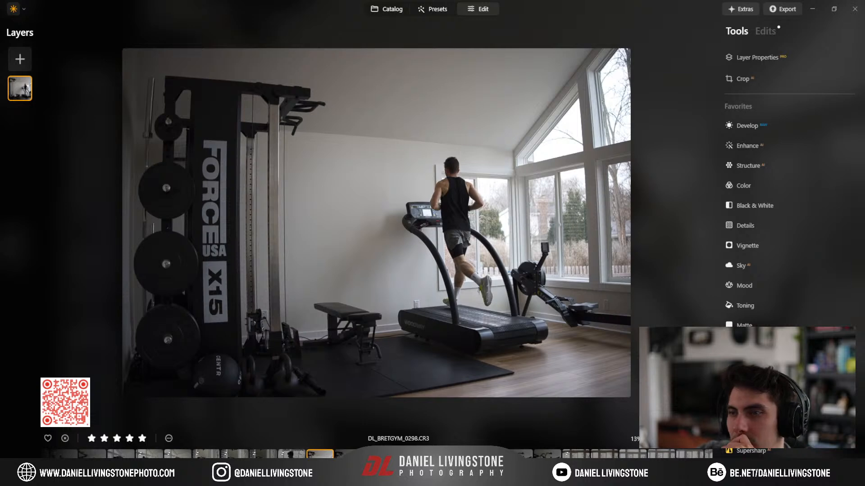
{"action": "key", "text": "g"}
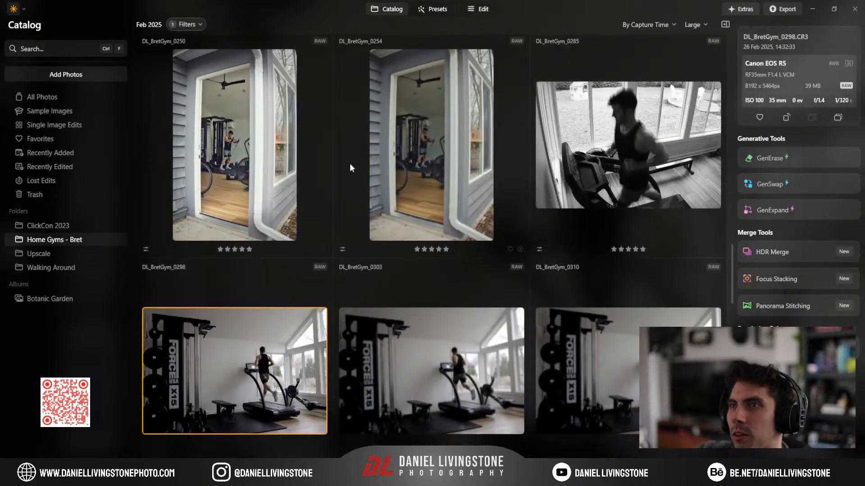
{"action": "scroll", "coordinate": [350, 192], "scroll_direction": "down", "scroll_amount": 4}
{"action": "double_click", "coordinate": [280, 204]}
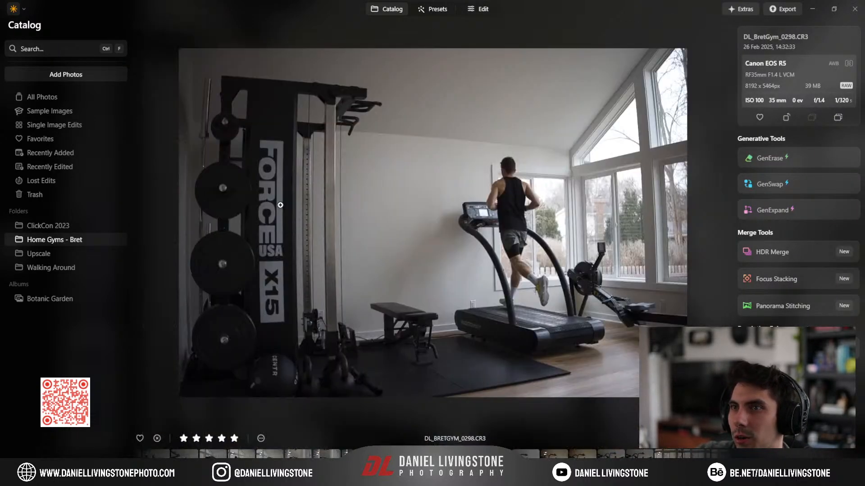
Step: Compare the differently graded versions of the wide treadmill shots DL_BRETGYM_0298.CR3 and DL_BRETGYM_0303.CR3
{"action": "key", "text": "Left"}
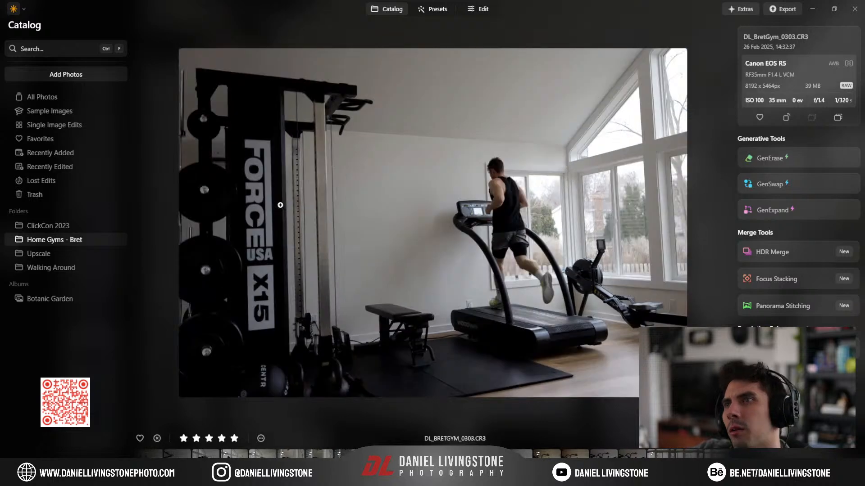
{"action": "key", "text": "Left"}
{"action": "key", "text": "Left"}
{"action": "key", "text": "Left"}
{"action": "key", "text": "Left"}
{"action": "key", "text": "Left"}
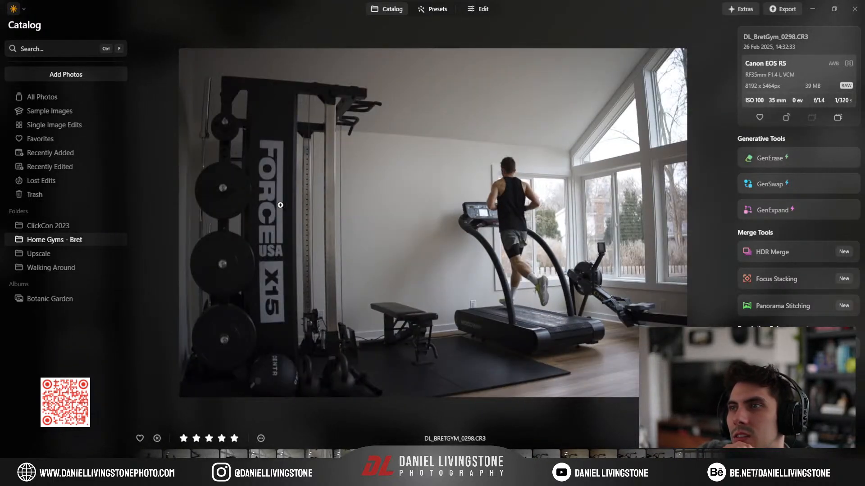
{"action": "key", "text": "Left"}
{"action": "key", "text": "Left"}
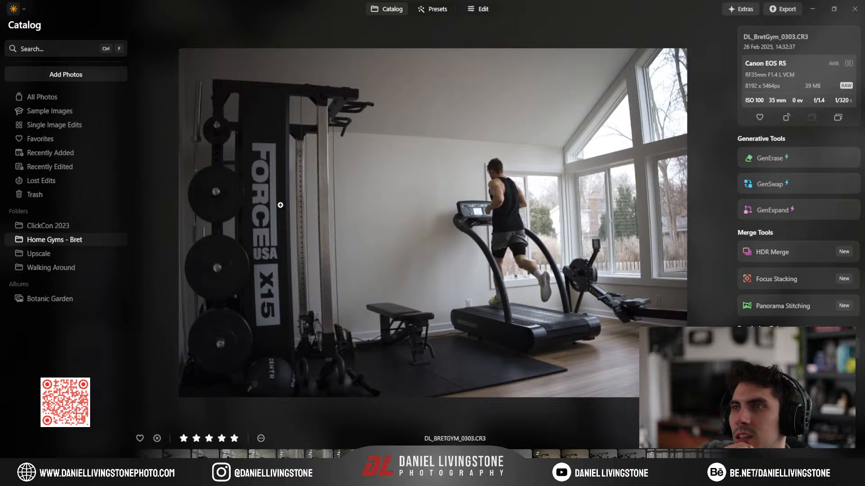
{"action": "key", "text": "Left"}
Step: Move on to DL_BRETGYM_0313.CR3 and compare it with the neighbouring wide treadmill shots
{"action": "key", "text": "Right"}
{"action": "key", "text": "Right"}
{"action": "key", "text": "Right"}
{"action": "key", "text": "Right"}
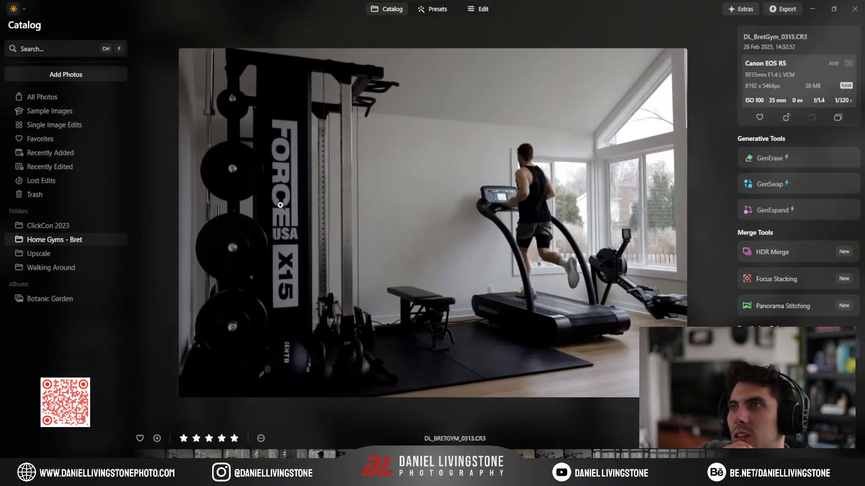
{"action": "key", "text": "Left"}
{"action": "key", "text": "Left"}
{"action": "key", "text": "Left"}
{"action": "key", "text": "Left"}
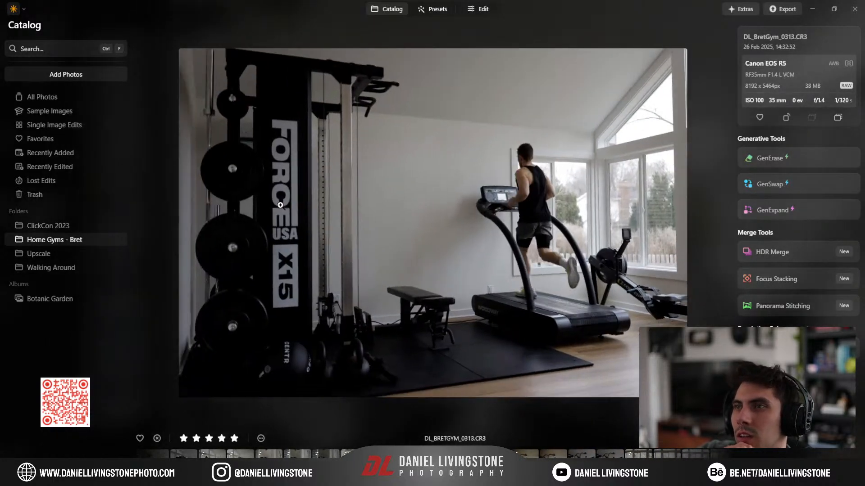
{"action": "key", "text": "Right"}
{"action": "key", "text": "Right"}
{"action": "key", "text": "Right"}
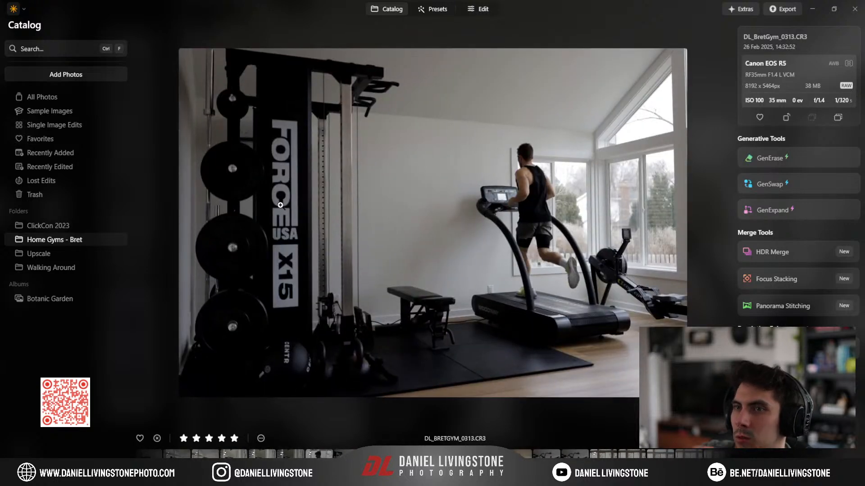
Step: Check the first and last photos of the gym folder, and return to the treadmill shot DL_BRETGYM_0298.CR3
{"action": "key", "text": "Right"}
{"action": "key", "text": "Right"}
{"action": "key", "text": "Home"}
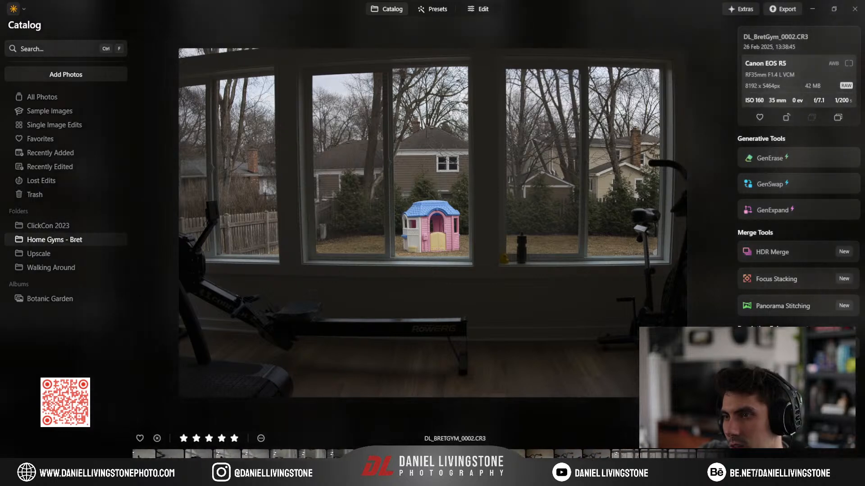
{"action": "key", "text": "End"}
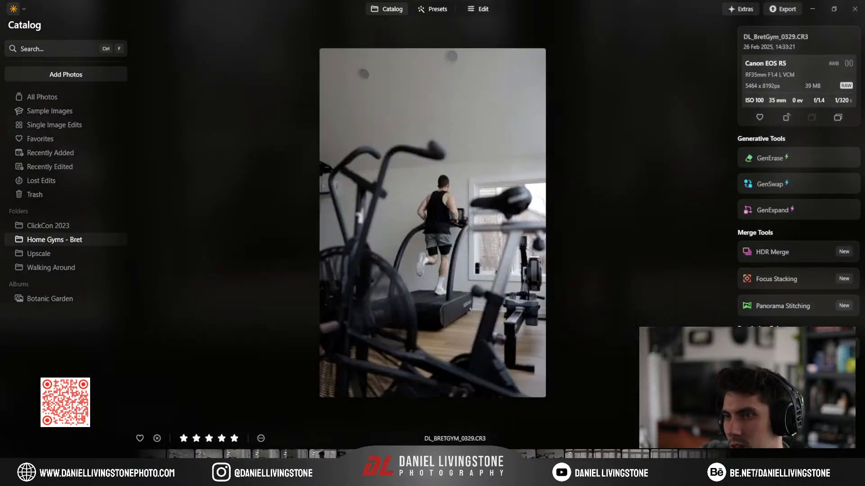
{"action": "key", "text": "Left"}
{"action": "key", "text": "Left"}
{"action": "key", "text": "Left"}
{"action": "key", "text": "Left"}
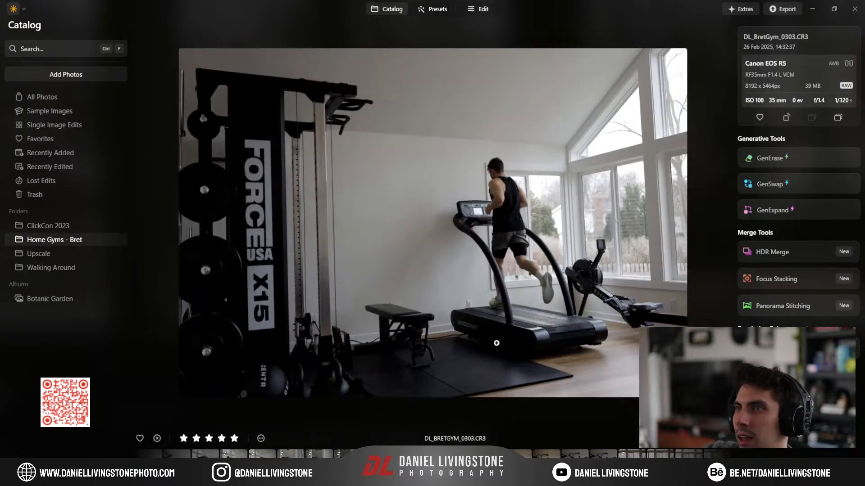
{"action": "key", "text": "Left"}
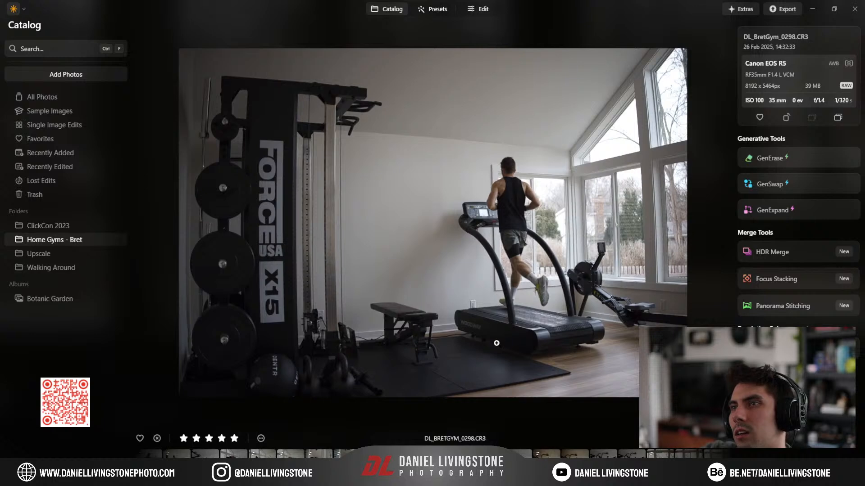
Step: Compare the two versions of DL_BRETGYM_0313.CR3, and go back to DL_BRETGYM_0298.CR3
{"action": "key", "text": "Right"}
{"action": "key", "text": "Right"}
{"action": "key", "text": "Right"}
{"action": "key", "text": "Right"}
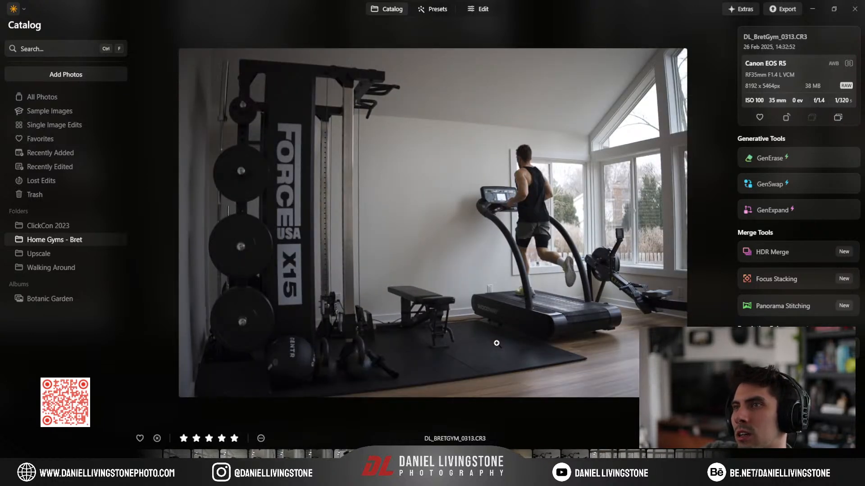
{"action": "key", "text": "Left"}
{"action": "key", "text": "Right"}
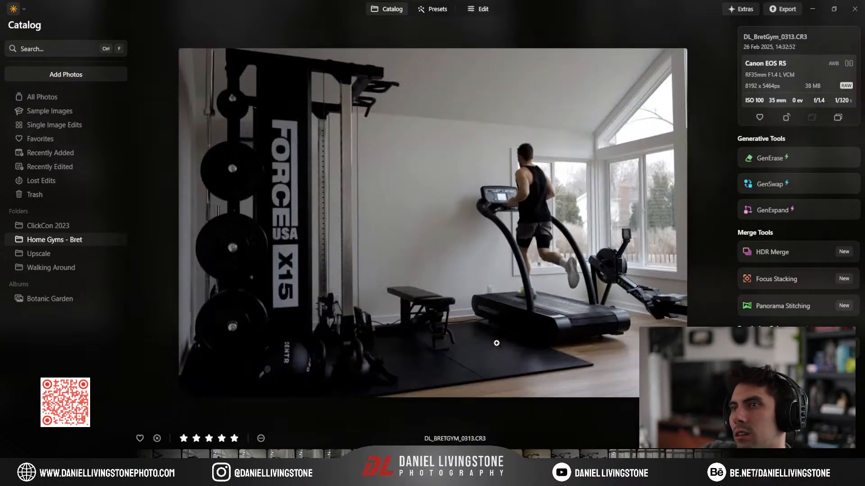
{"action": "key", "text": "Left"}
{"action": "key", "text": "Left"}
{"action": "key", "text": "Left"}
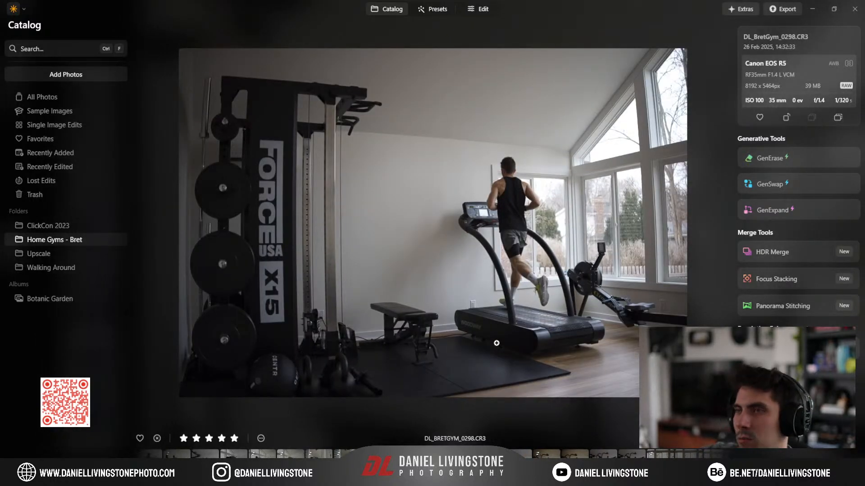
Step: Compare the two versions of DL_BRETGYM_0298.CR3, and change the star rating of the softer, more widely framed one
{"action": "key", "text": "Right"}
{"action": "key", "text": "Left"}
{"action": "key", "text": "Right"}
{"action": "key", "text": "Left"}
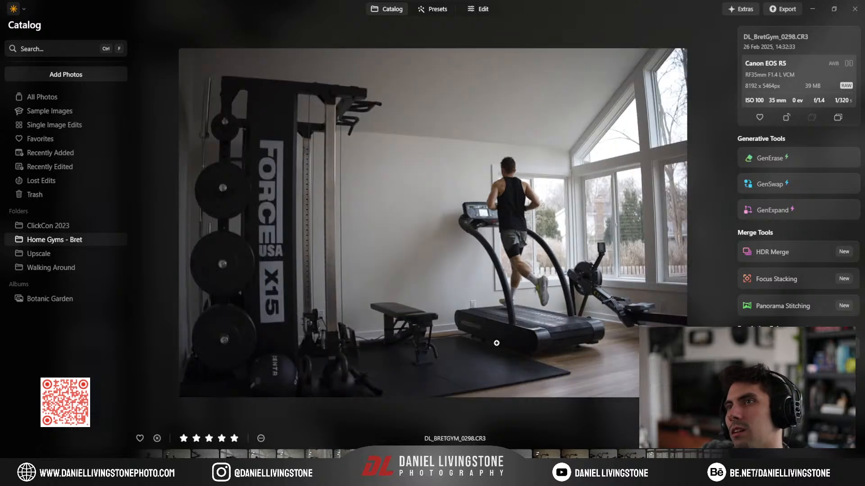
{"action": "key", "text": "Right"}
{"action": "key", "text": "Left"}
{"action": "key", "text": "Right"}
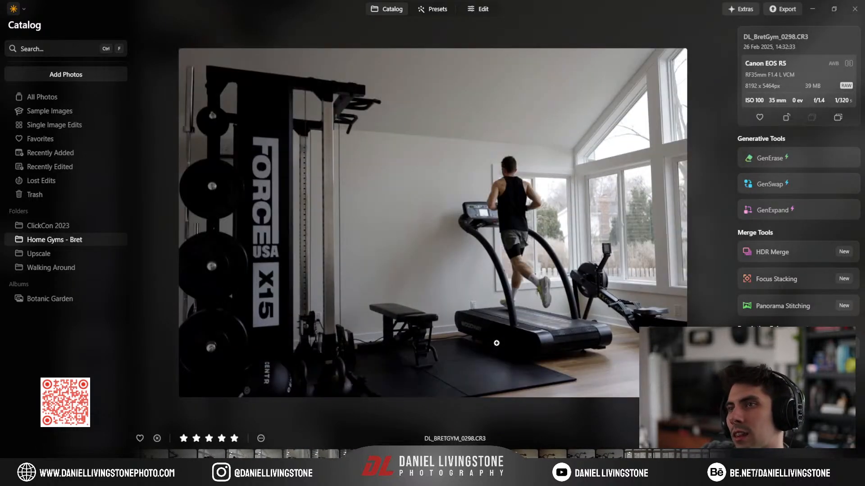
{"action": "key", "text": "Left"}
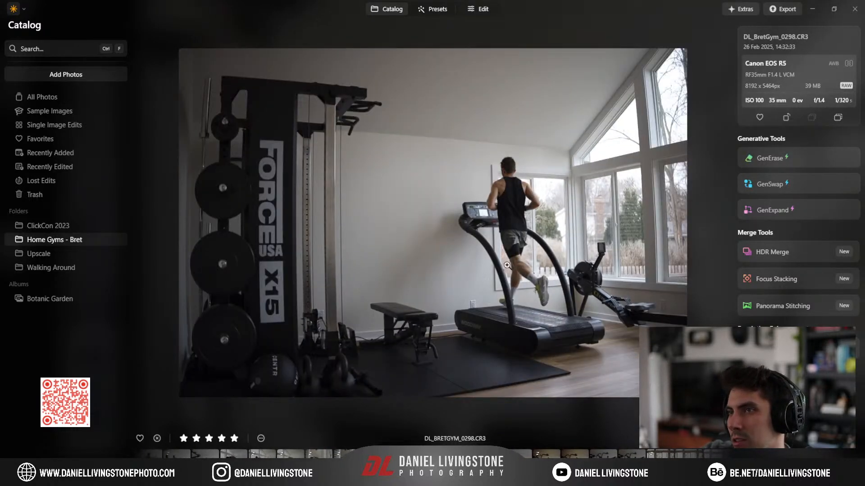
{"action": "left_click", "coordinate": [234, 438]}
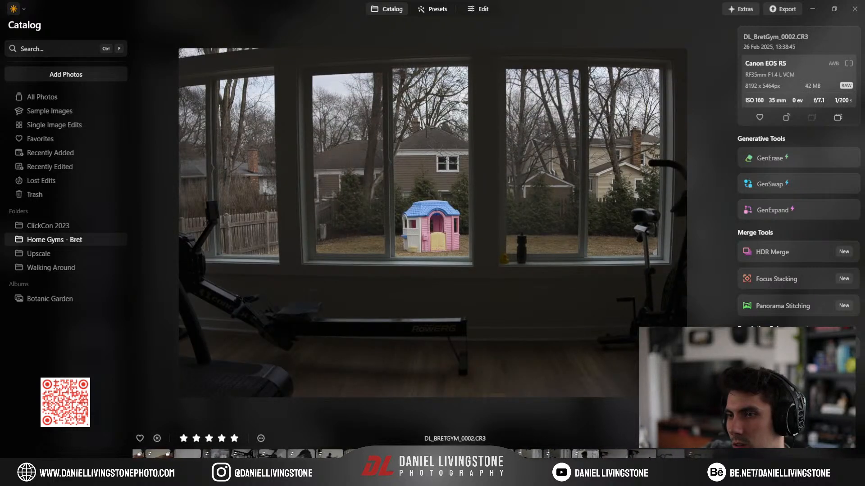
Step: Examine the runner up close in the two treadmill shots DL_BretGym_0303 and DL_BretGym_0313 to compare pose and sharpness
{"action": "key", "text": "Right"}
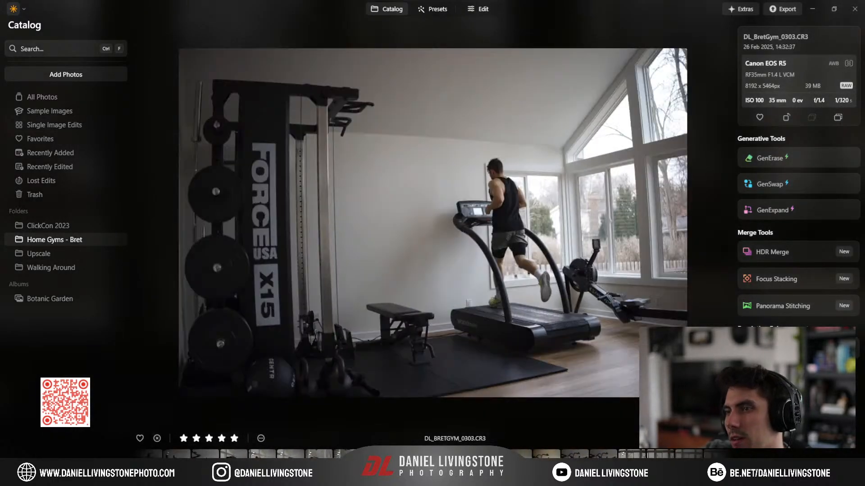
{"action": "key", "text": "Right"}
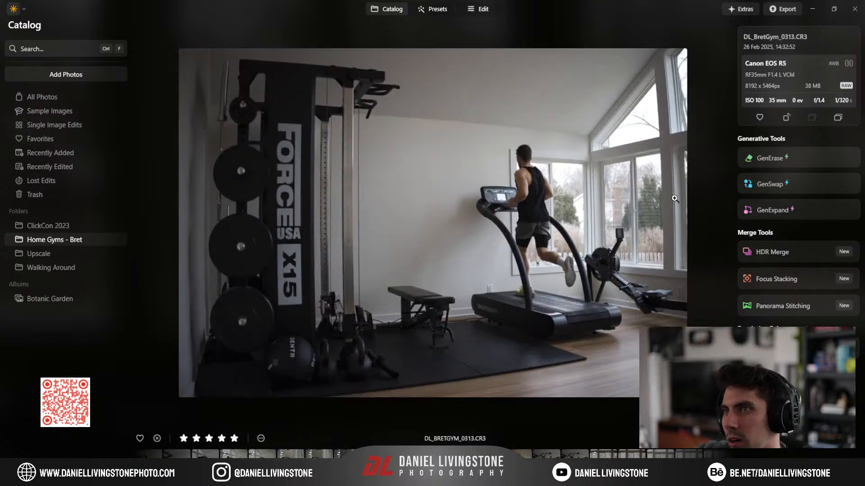
{"action": "double_click", "coordinate": [517, 162]}
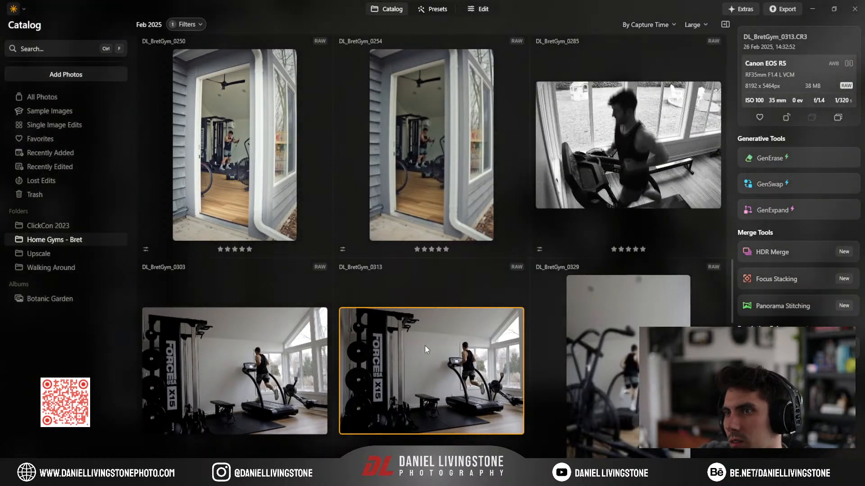
{"action": "double_click", "coordinate": [425, 345]}
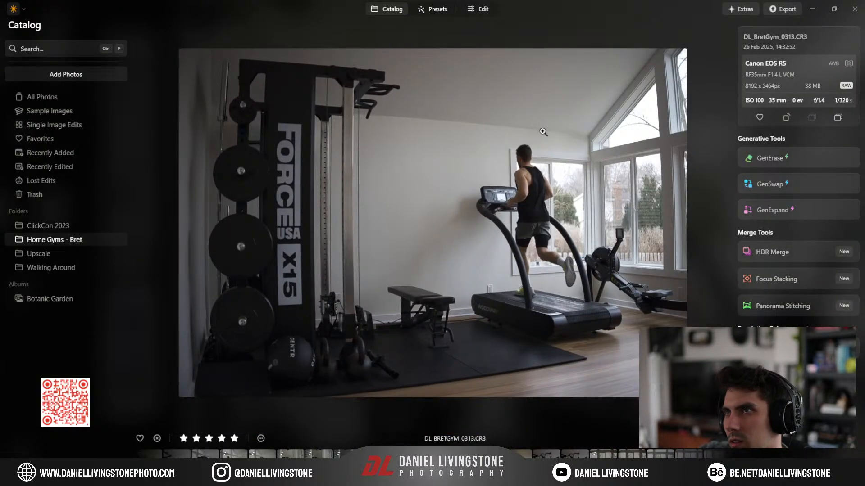
{"action": "key", "text": "space"}
{"action": "key", "text": "space"}
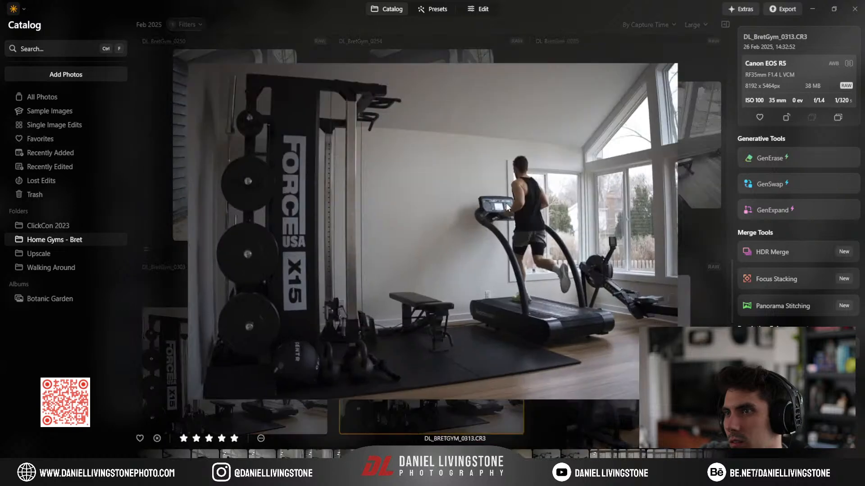
{"action": "double_click", "coordinate": [524, 164]}
{"action": "left_click_drag", "start_coordinate": [462, 119], "coordinate": [474, 180]}
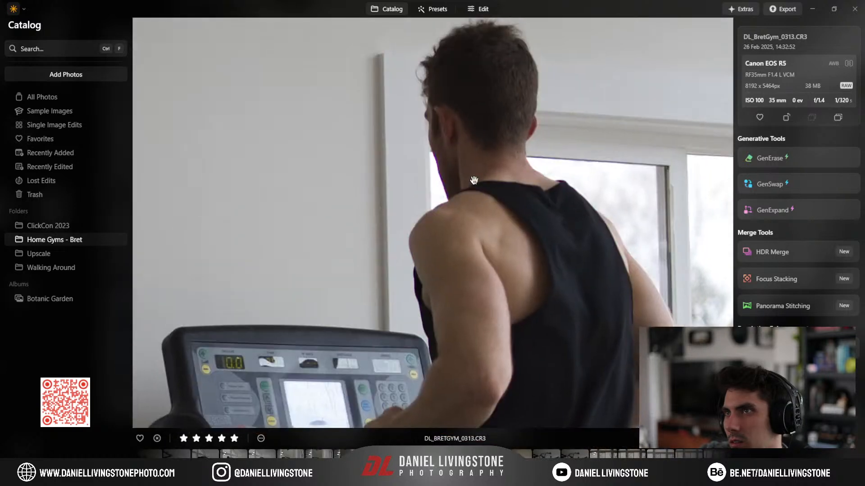
{"action": "key", "text": "Left"}
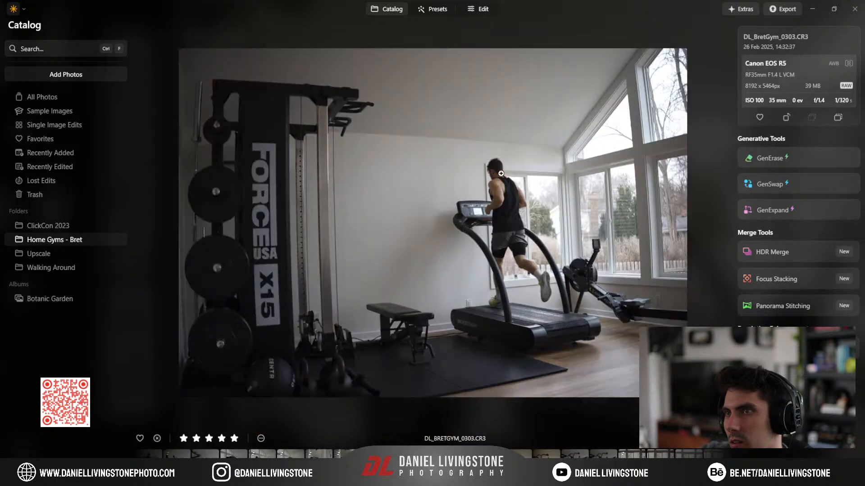
{"action": "double_click", "coordinate": [501, 172]}
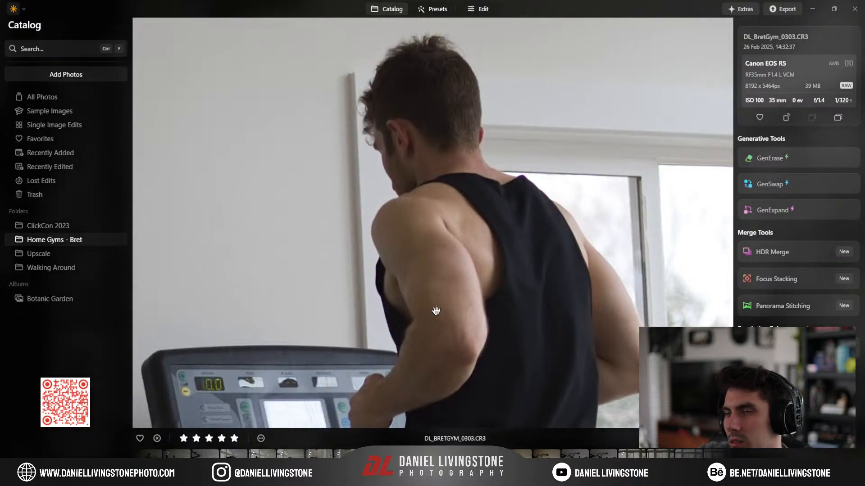
{"action": "key", "text": "Right"}
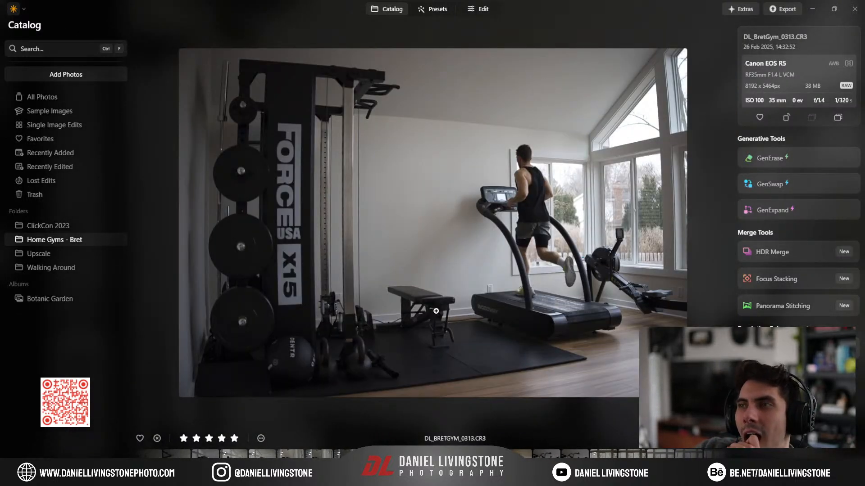
Step: Compare the full-frame composition of DL_BretGym_0303 and DL_BretGym_0313 by alternating between them
{"action": "key", "text": "Left"}
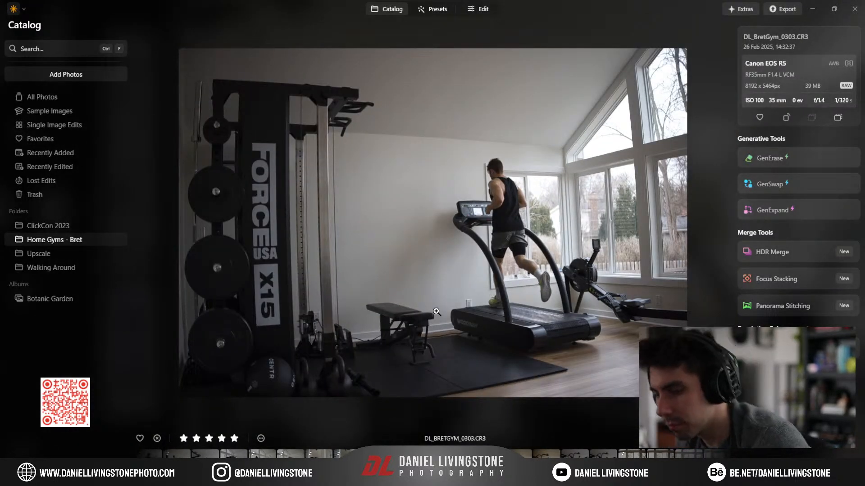
{"action": "key", "text": "Right"}
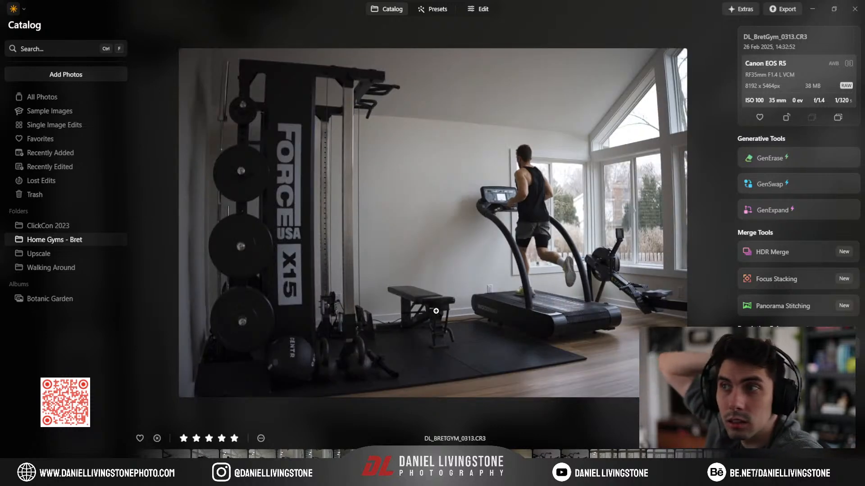
{"action": "key", "text": "Left"}
{"action": "key", "text": "Right"}
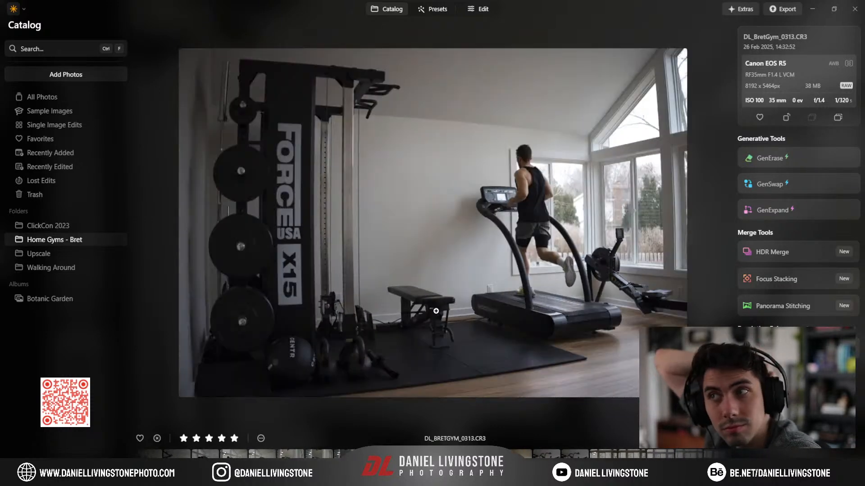
{"action": "key", "text": "Left"}
{"action": "key", "text": "Right"}
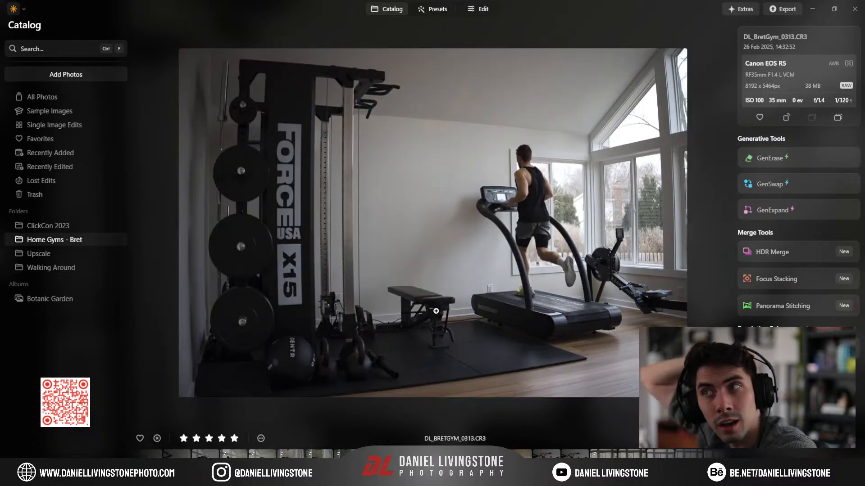
{"action": "key", "text": "Left"}
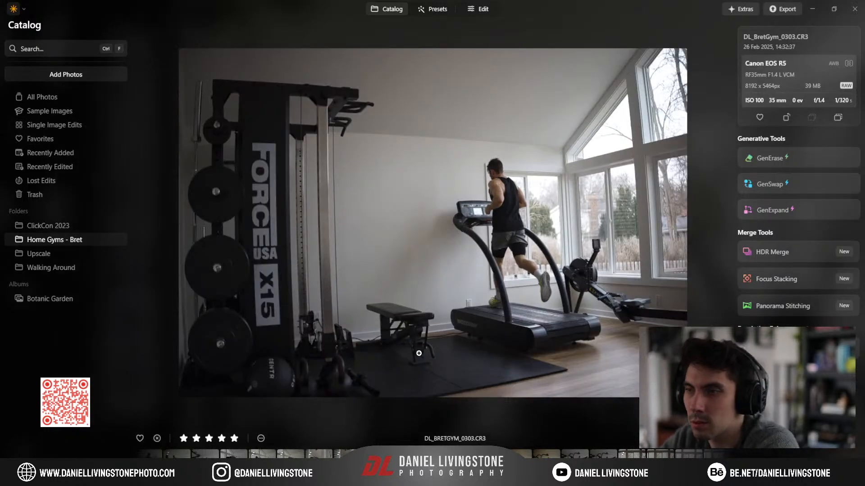
{"action": "key", "text": "Left"}
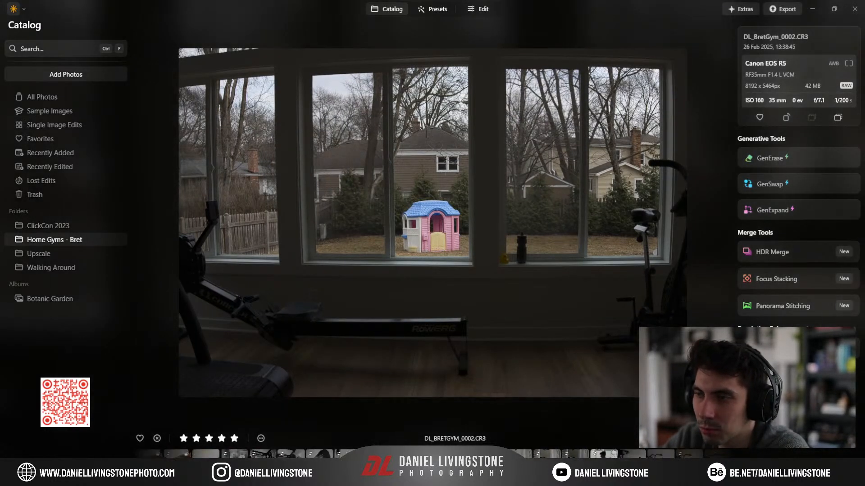
Step: Open the treadmill photo DL_BretGym_0313 and apply the custom Filmic - Warm preset to it
{"action": "left_click", "coordinate": [565, 460]}
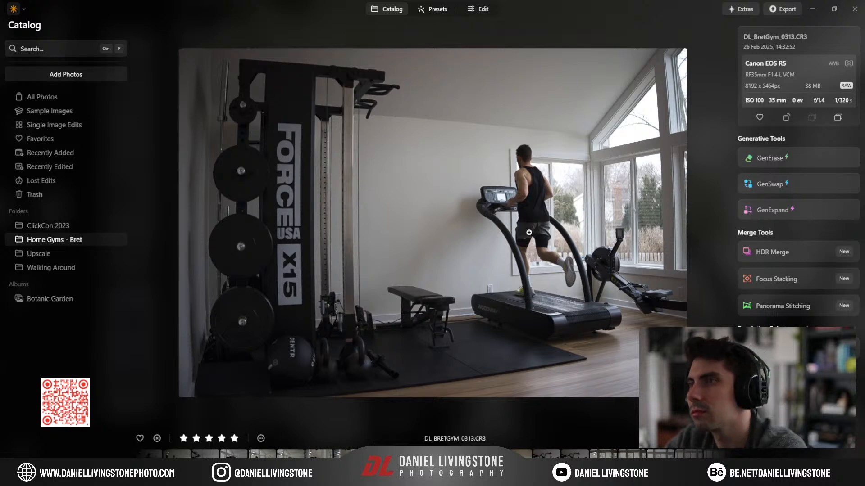
{"action": "left_click", "coordinate": [432, 9]}
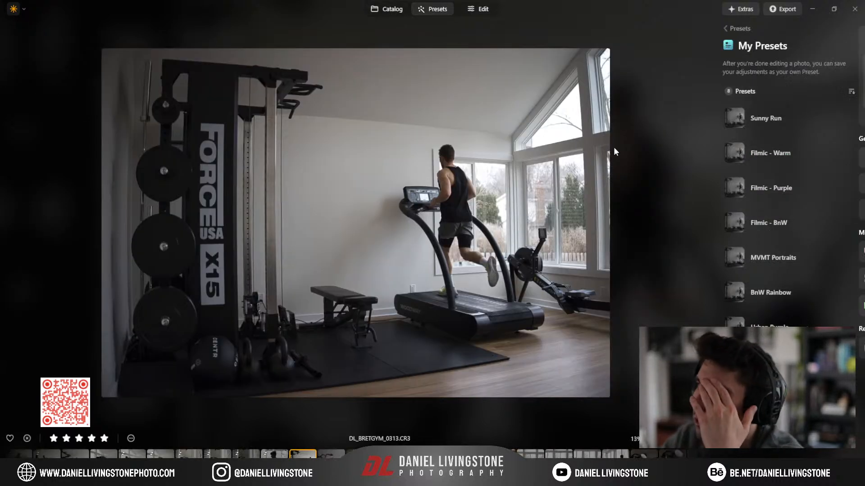
{"action": "left_click", "coordinate": [776, 159]}
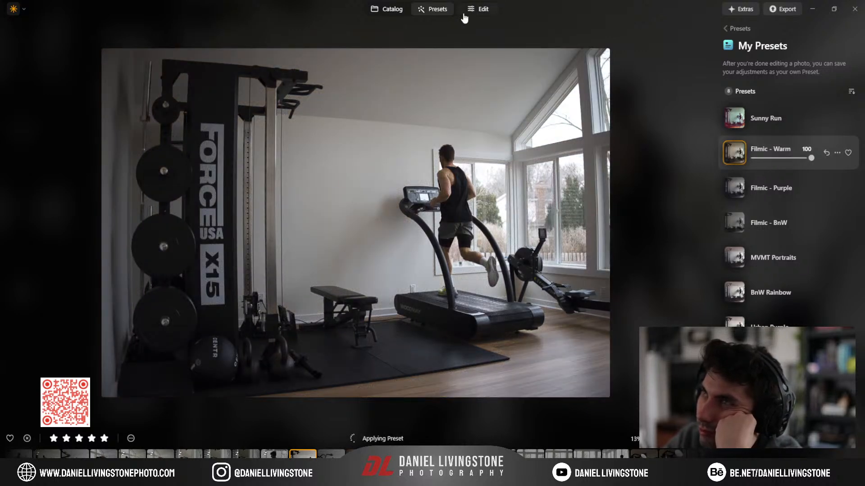
Step: Enable Auto Distortion Corrections in the photo's RAW Develop edit and compare the image with and without that edit
{"action": "left_click", "coordinate": [478, 9]}
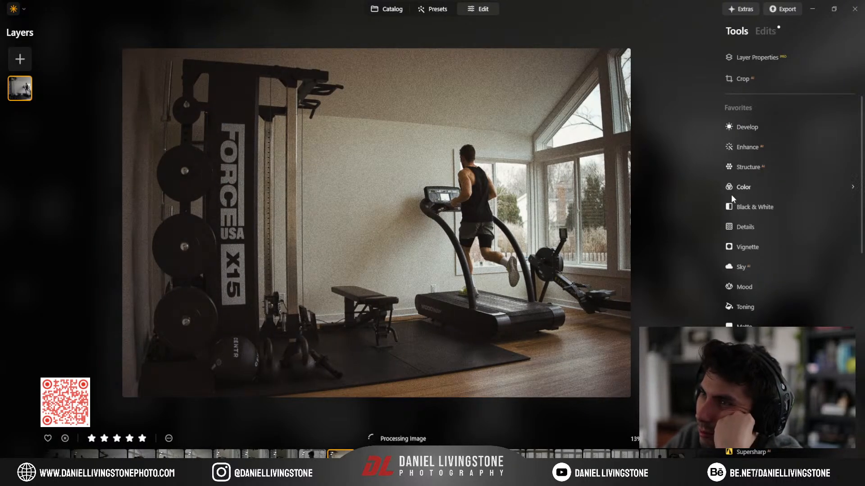
{"action": "left_click", "coordinate": [757, 30]}
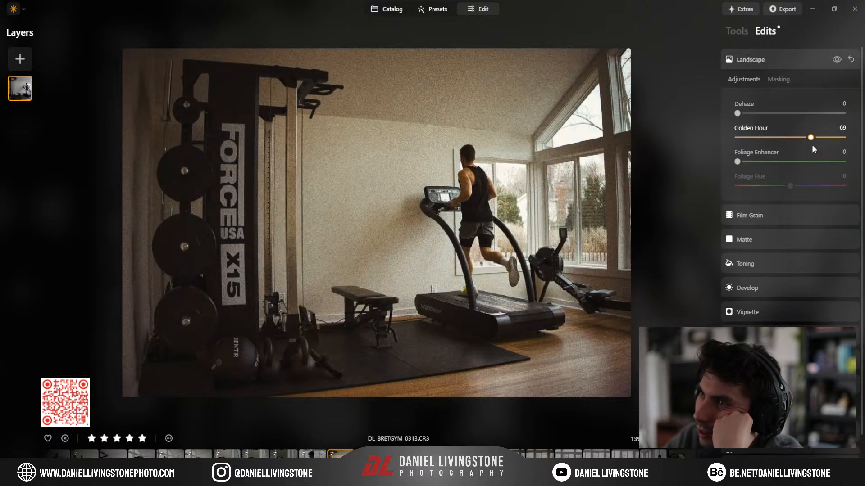
{"action": "left_click", "coordinate": [791, 62]}
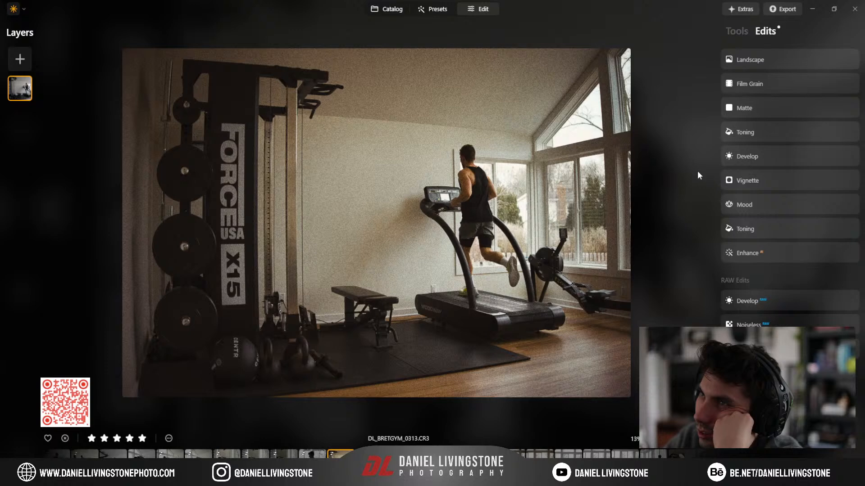
{"action": "left_click", "coordinate": [748, 301]}
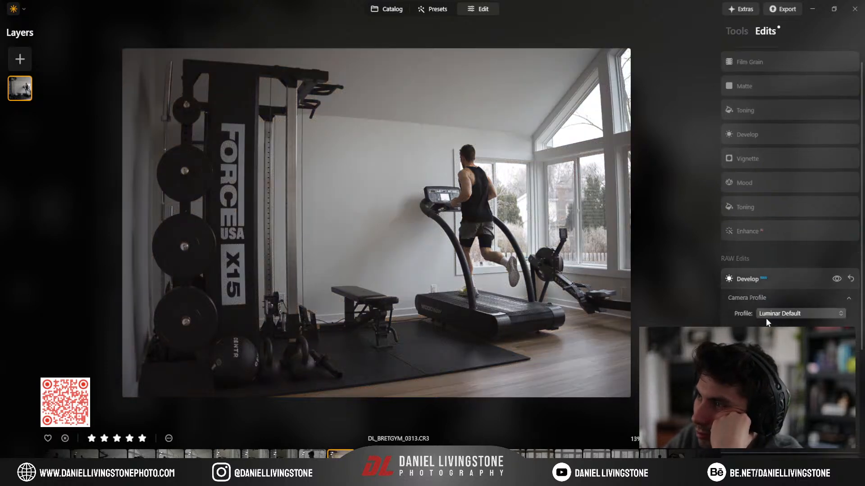
{"action": "scroll", "coordinate": [766, 318], "scroll_direction": "down", "scroll_amount": 3}
{"action": "scroll", "coordinate": [765, 320], "scroll_direction": "down", "scroll_amount": 3}
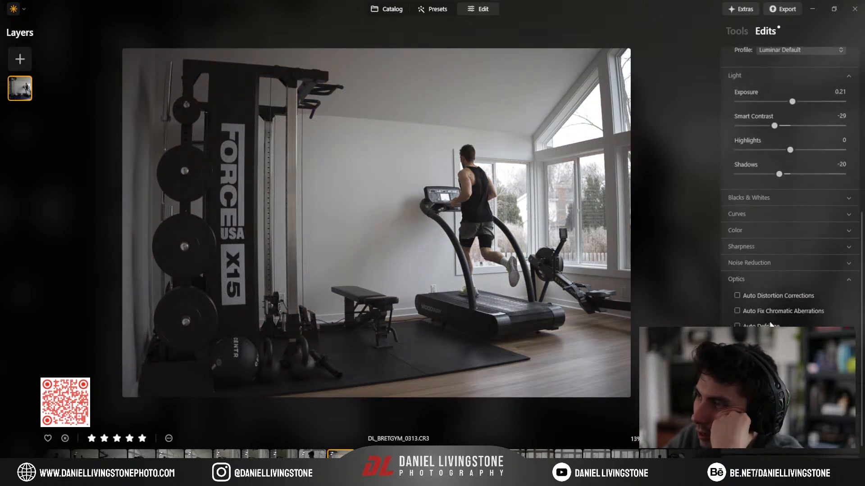
{"action": "left_click", "coordinate": [736, 296]}
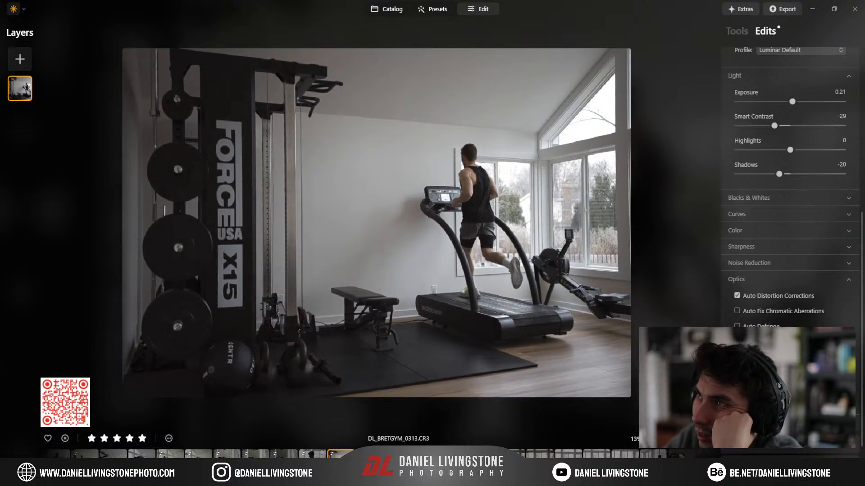
{"action": "scroll", "coordinate": [799, 196], "scroll_direction": "up", "scroll_amount": 5}
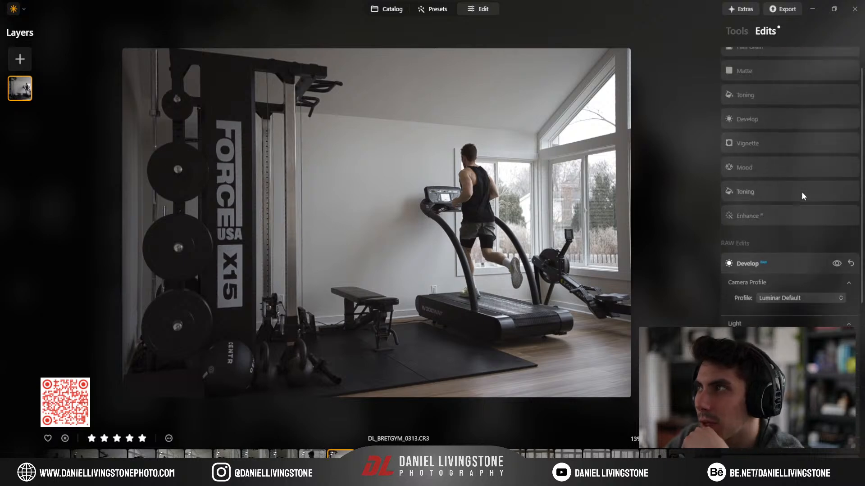
{"action": "left_click", "coordinate": [837, 295]}
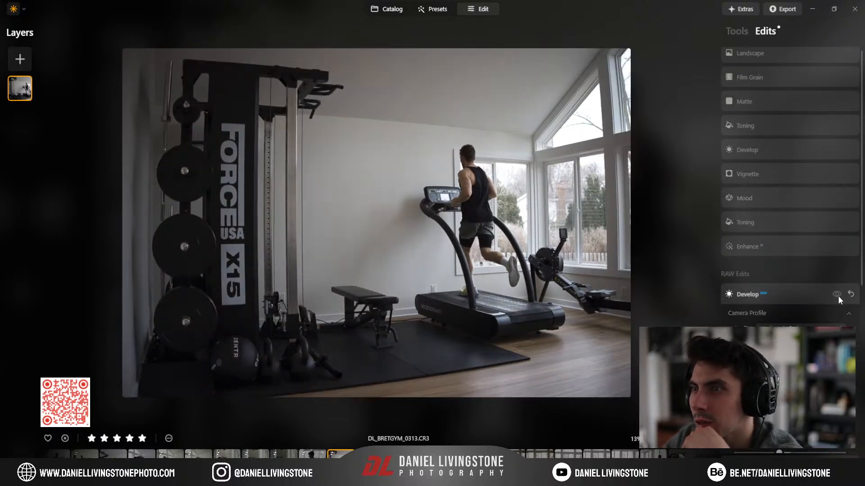
{"action": "left_click", "coordinate": [837, 296]}
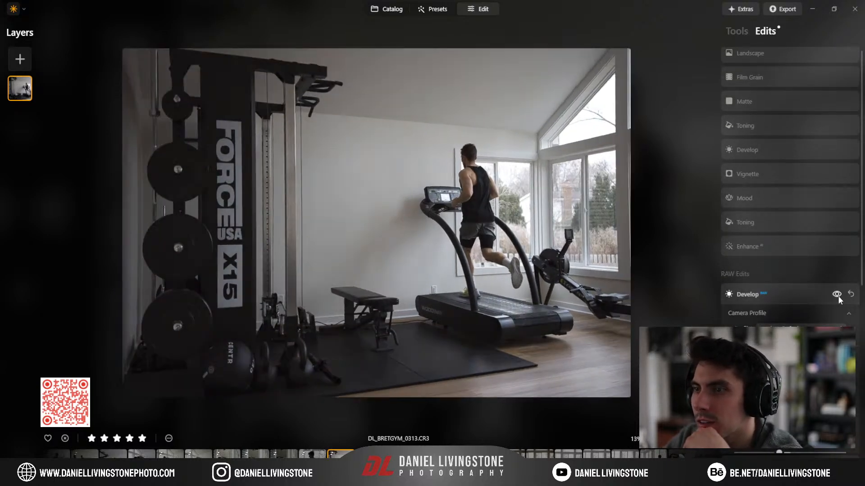
Step: Set the Landscape edit's Golden Hour to 58 and raise the RAW Develop exposure to 0.63
{"action": "left_click", "coordinate": [787, 293]}
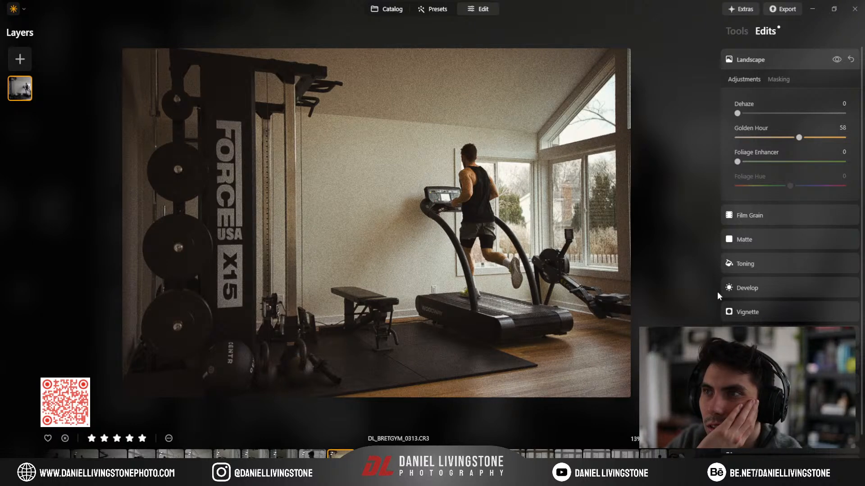
{"action": "scroll", "coordinate": [788, 270], "scroll_direction": "down", "scroll_amount": 1}
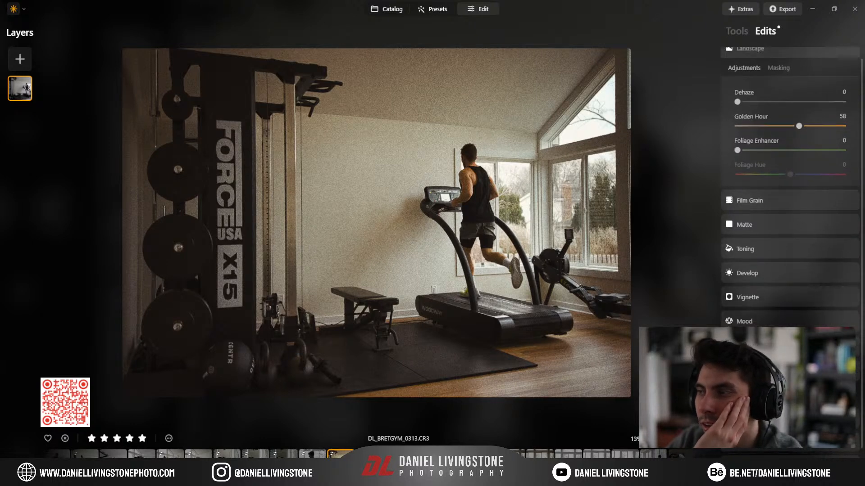
{"action": "left_click", "coordinate": [765, 418]}
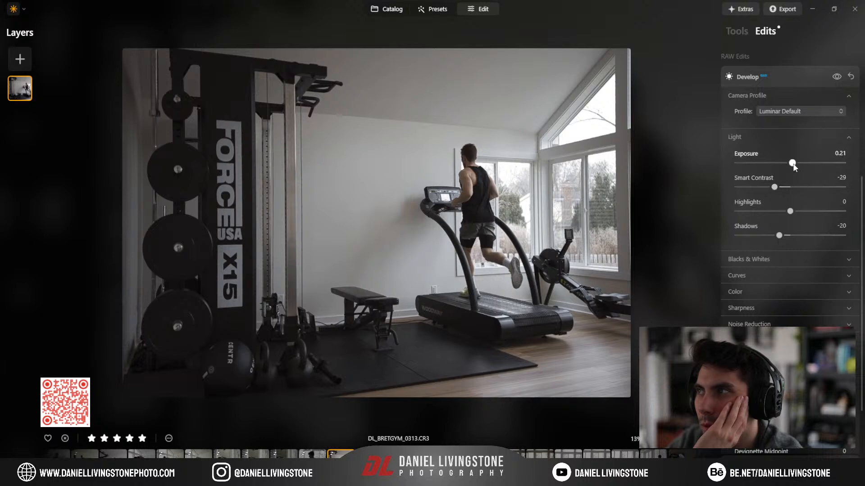
{"action": "left_click_drag", "start_coordinate": [793, 164], "coordinate": [797, 166]}
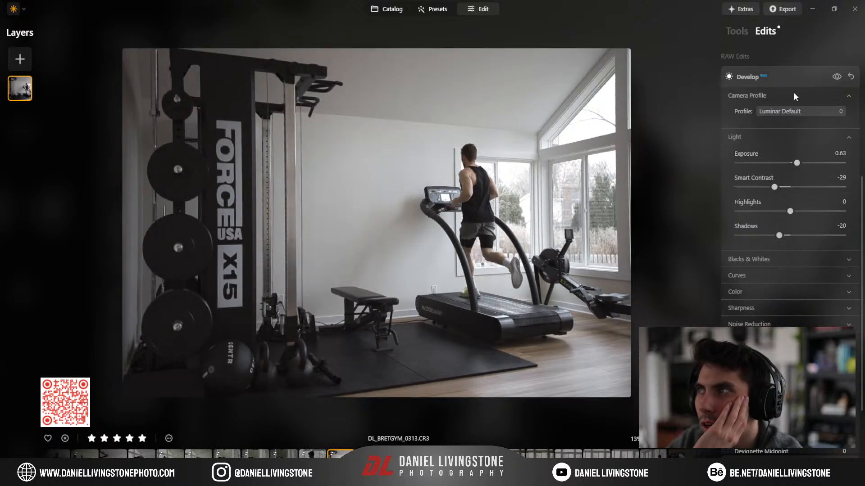
{"action": "left_click", "coordinate": [795, 78]}
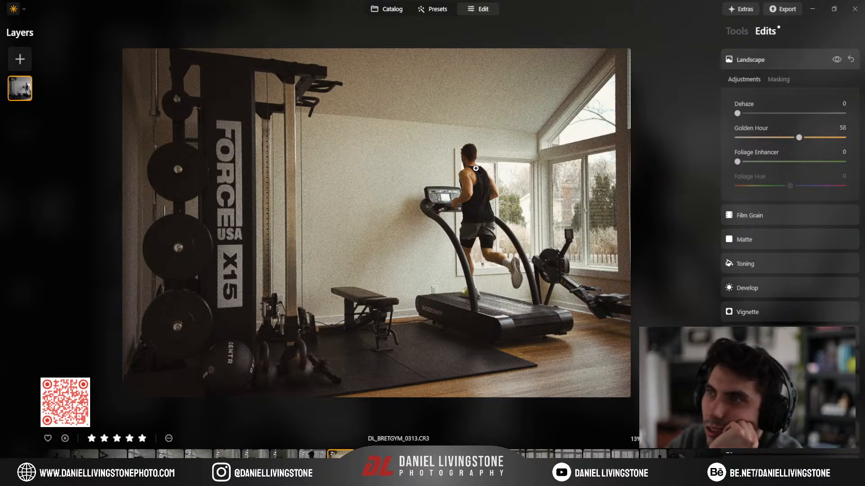
Step: Inspect the preset's effect on the runner at 100% zoom, return to the full photo and collapse the Landscape adjustments
{"action": "left_click", "coordinate": [476, 168]}
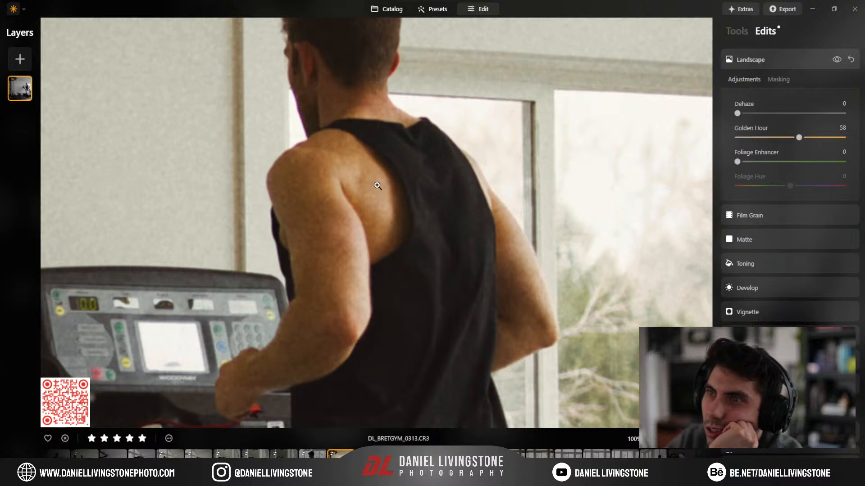
{"action": "left_click", "coordinate": [379, 185]}
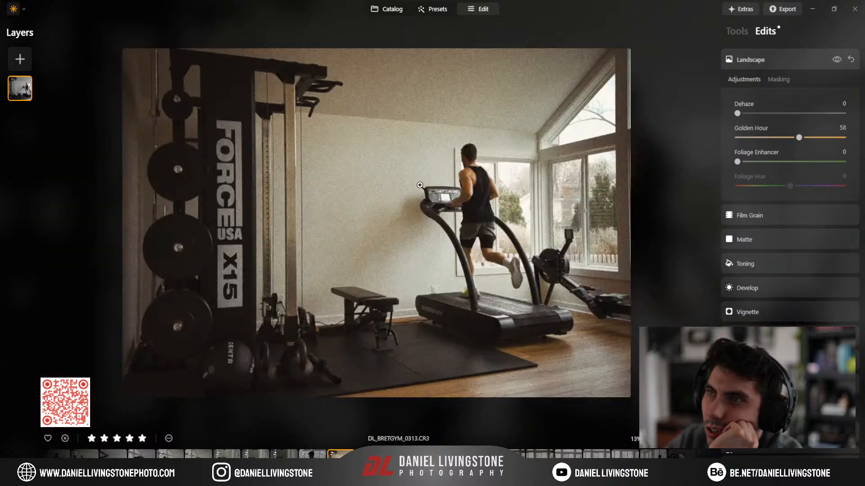
{"action": "left_click", "coordinate": [790, 63]}
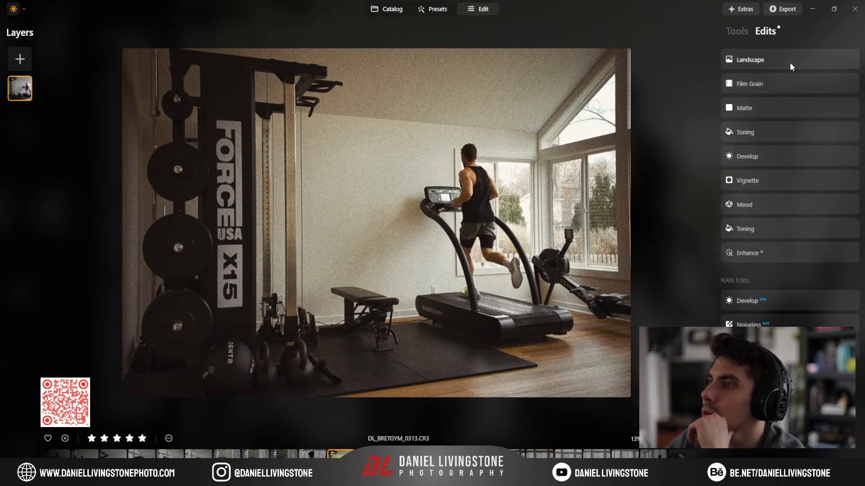
Step: Add a Vignette with an Amount of -1 and centre it on the running man
{"action": "left_click", "coordinate": [734, 35]}
{"action": "left_click", "coordinate": [750, 246]}
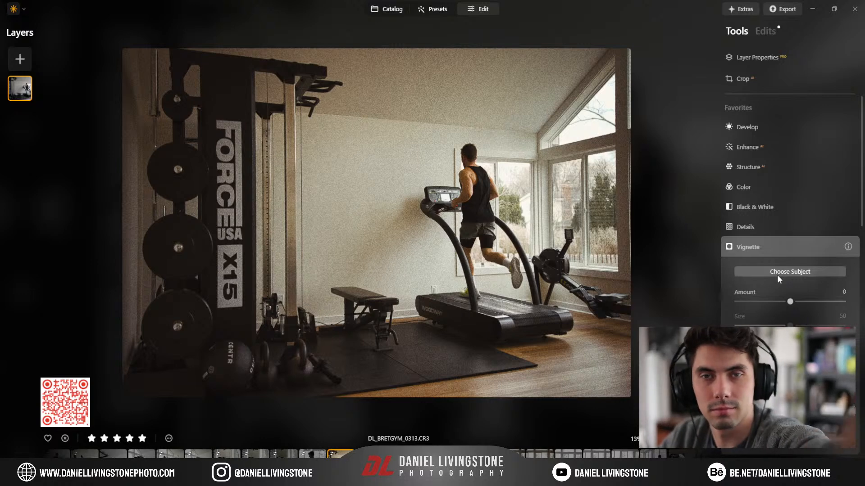
{"action": "left_click", "coordinate": [790, 302]}
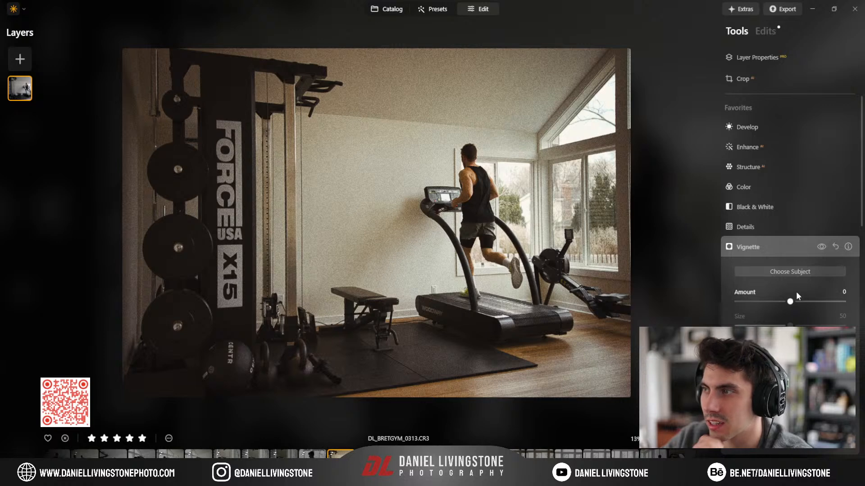
{"action": "left_click_drag", "start_coordinate": [789, 301], "coordinate": [788, 301]}
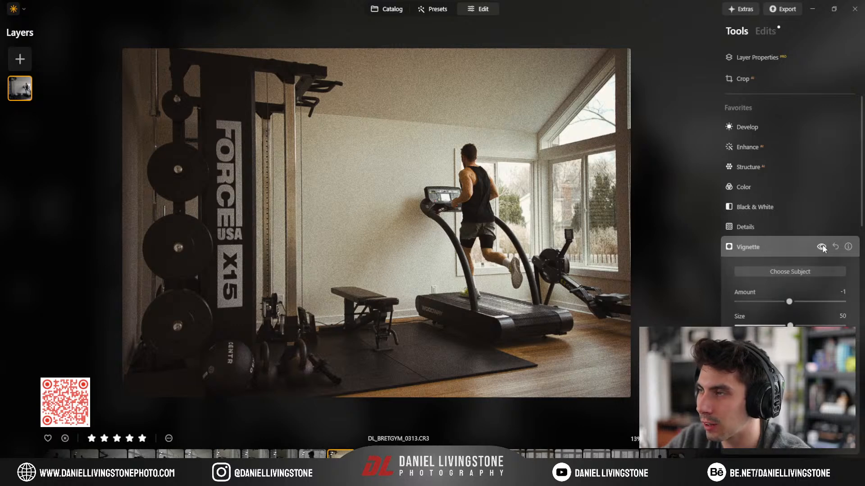
{"action": "left_click_drag", "start_coordinate": [734, 398], "coordinate": [779, 397]}
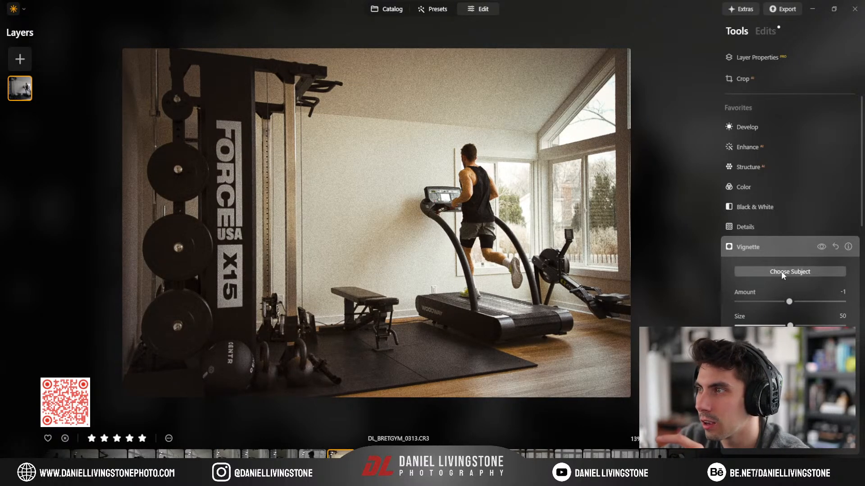
{"action": "left_click", "coordinate": [781, 272]}
{"action": "left_click", "coordinate": [473, 187]}
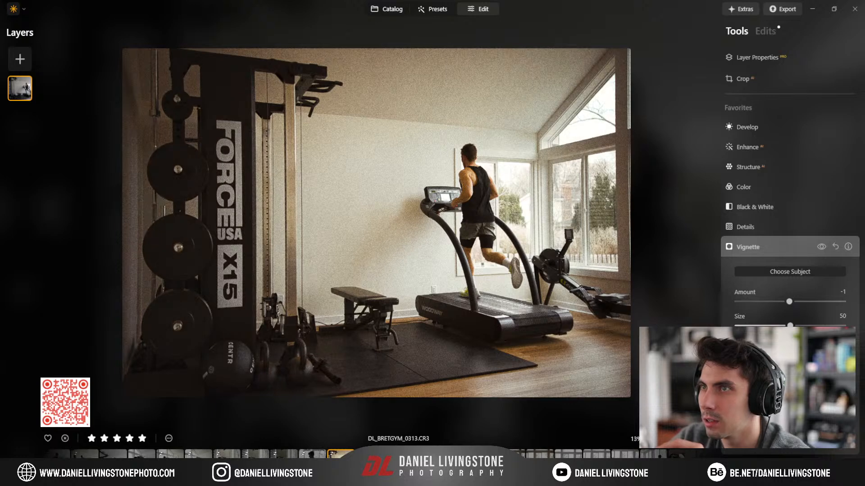
Step: Lower the vignette's remaining advanced setting to its minimum and compare the photo with and without the vignette
{"action": "left_click", "coordinate": [821, 248]}
{"action": "left_click", "coordinate": [821, 248]}
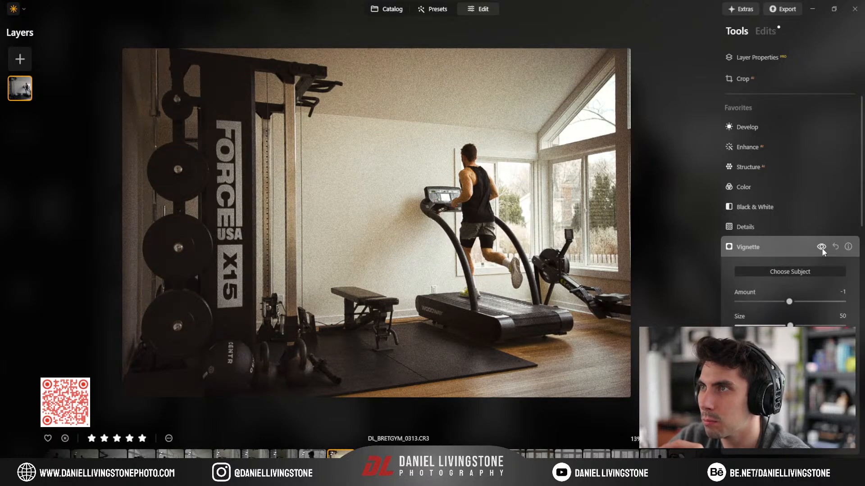
{"action": "left_click_drag", "start_coordinate": [790, 444], "coordinate": [735, 445]}
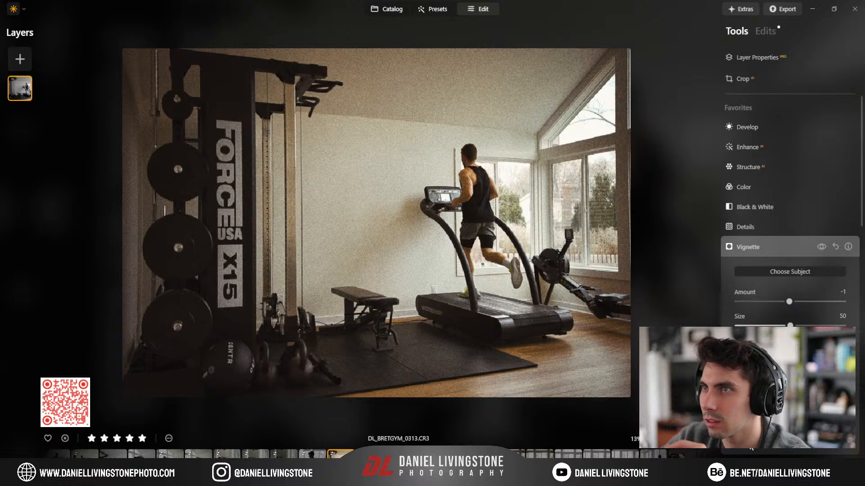
{"action": "left_click", "coordinate": [825, 248]}
{"action": "left_click", "coordinate": [825, 249]}
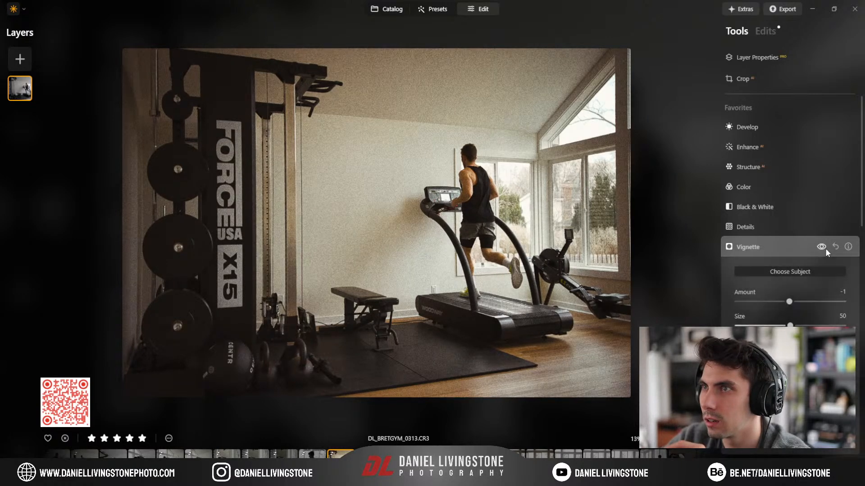
{"action": "left_click", "coordinate": [825, 249]}
{"action": "left_click", "coordinate": [825, 249]}
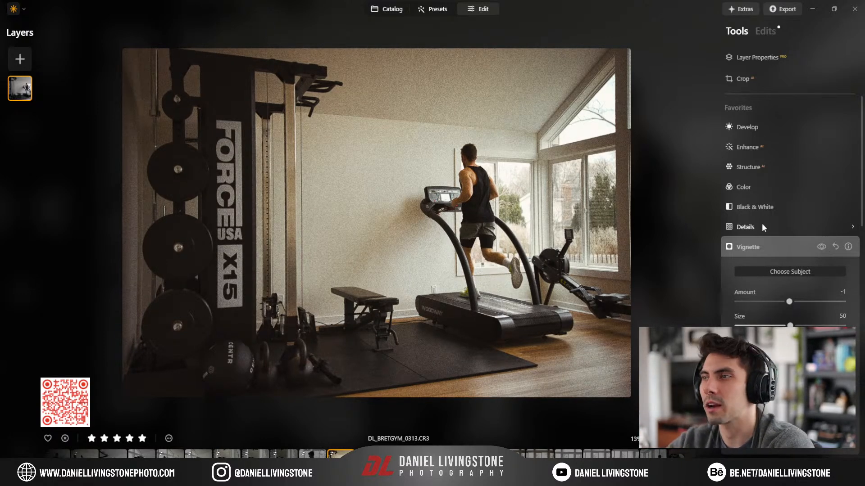
{"action": "left_click", "coordinate": [760, 245]}
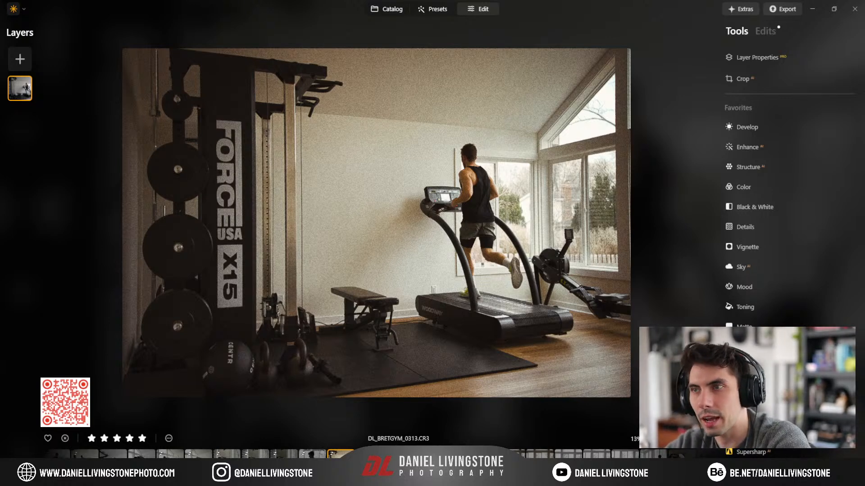
Step: Compare the portrait-format treadmill photos DL_BRETGYM_0329.CR3 and DL_BRETGYM_0332.CR3 and return to DL_BRETGYM_0329.CR3
{"action": "key", "text": "Right"}
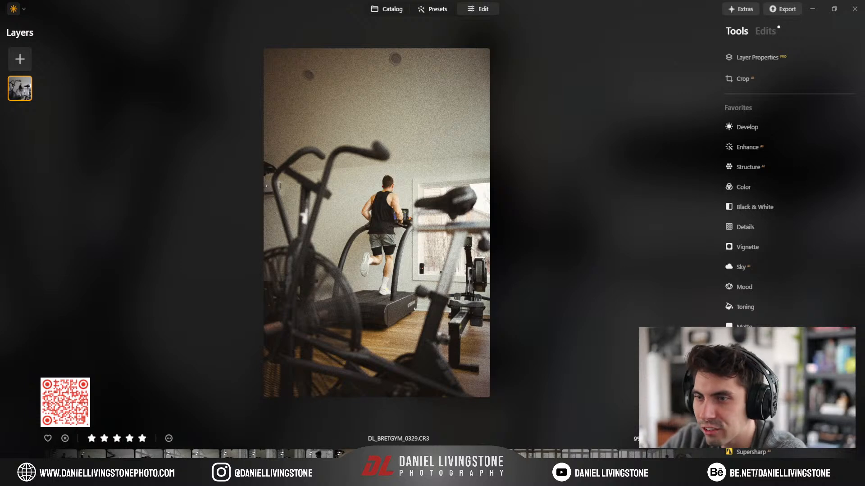
{"action": "key", "text": "Right"}
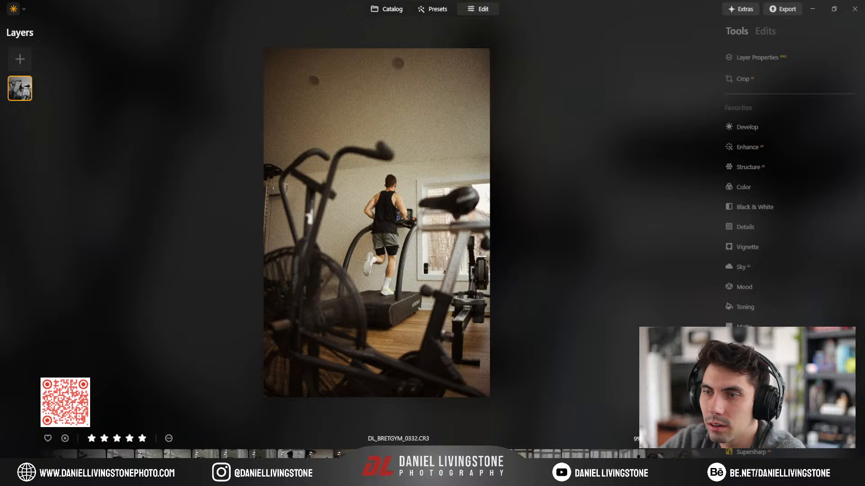
{"action": "key", "text": "Right"}
{"action": "key", "text": "Left"}
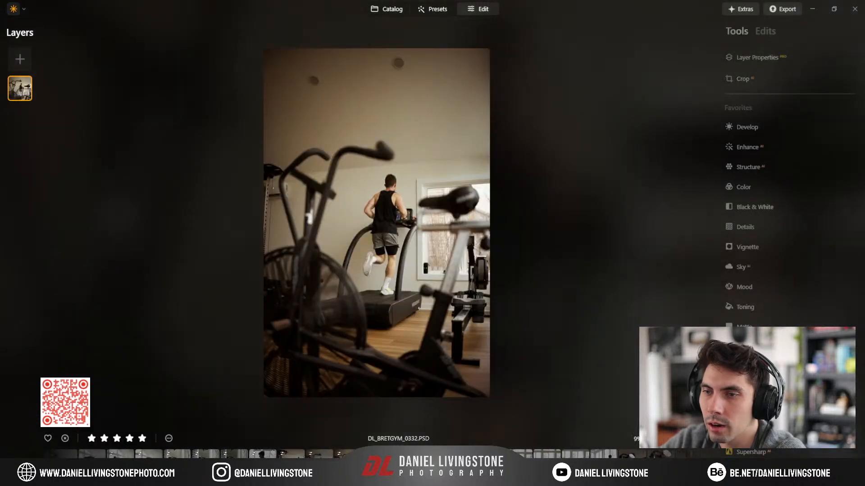
{"action": "key", "text": "Left"}
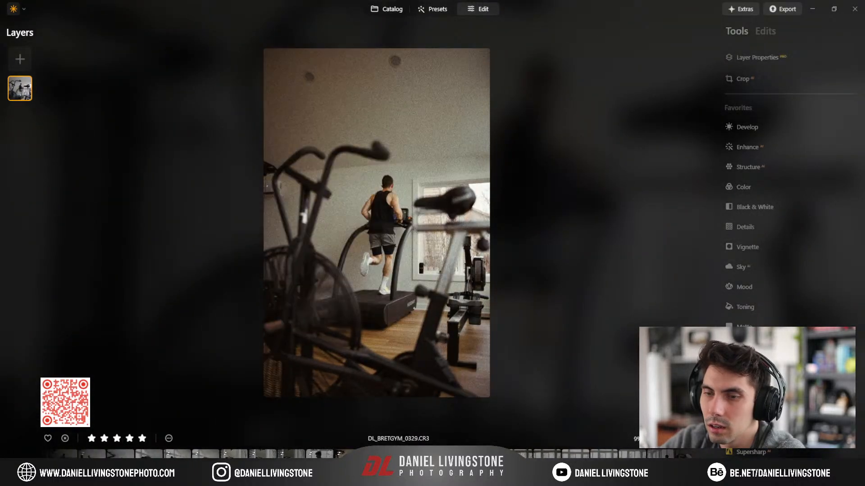
{"action": "key", "text": "Right"}
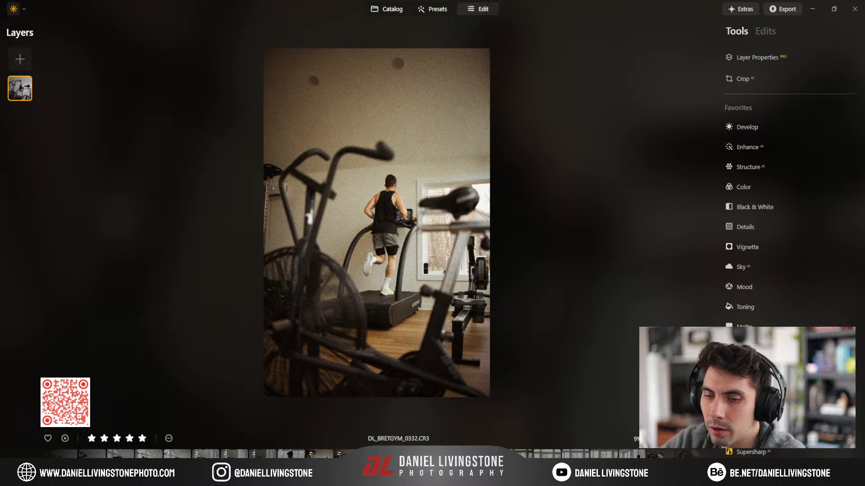
{"action": "key", "text": "Left"}
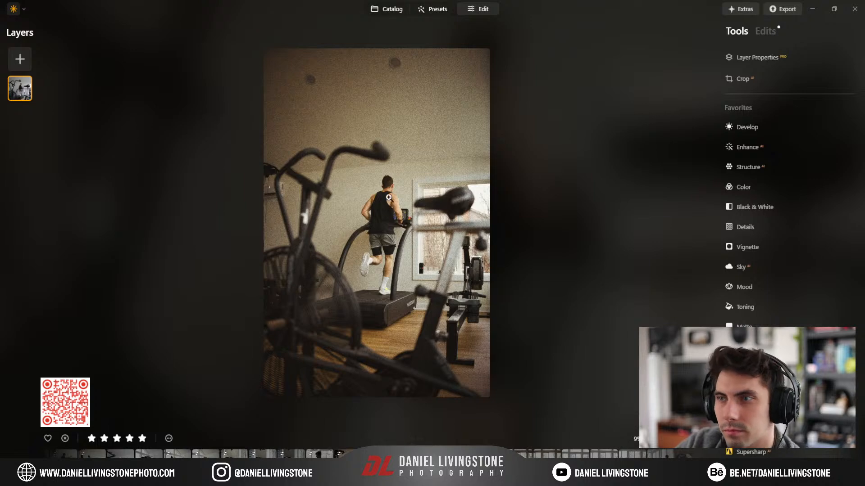
{"action": "left_click", "coordinate": [399, 203]}
{"action": "left_click_drag", "start_coordinate": [404, 155], "coordinate": [479, 292]}
{"action": "left_click", "coordinate": [479, 292]}
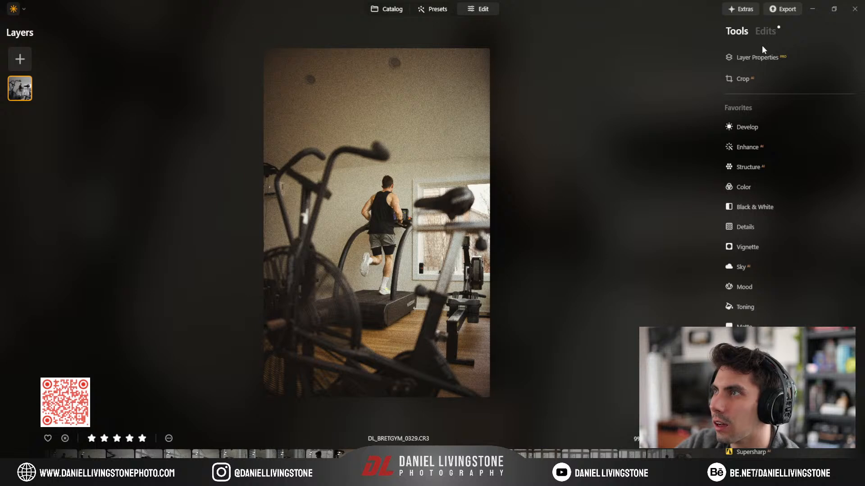
Step: Add a Glow to DL_BRETGYM_0329.CR3 using the Orton Effect with an Amount of 14
{"action": "scroll", "coordinate": [788, 203], "scroll_direction": "down", "scroll_amount": 10}
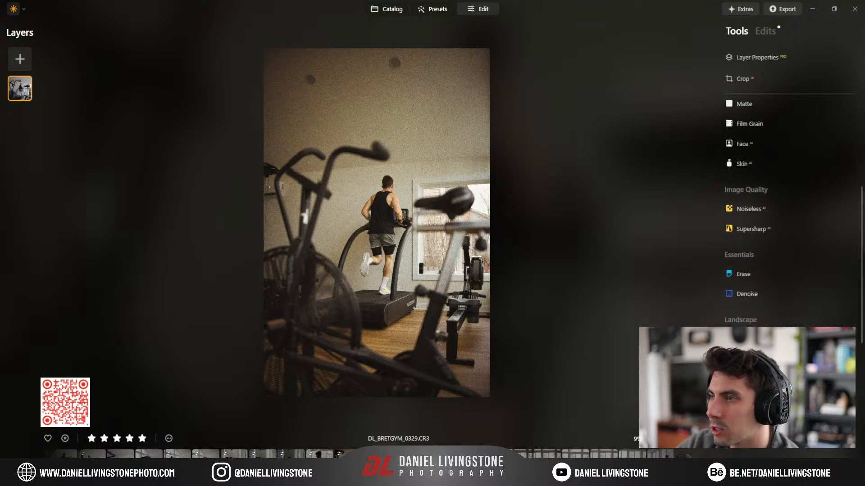
{"action": "scroll", "coordinate": [788, 270], "scroll_direction": "down", "scroll_amount": 1}
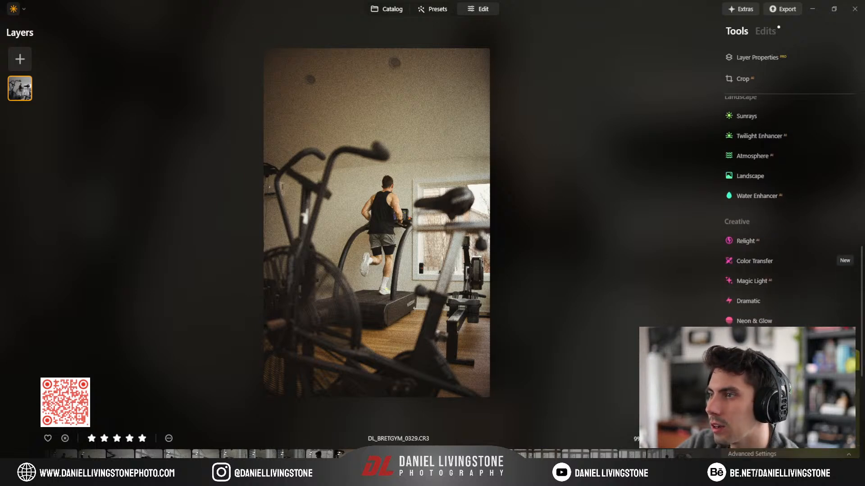
{"action": "left_click", "coordinate": [743, 361]}
{"action": "left_click", "coordinate": [761, 322]}
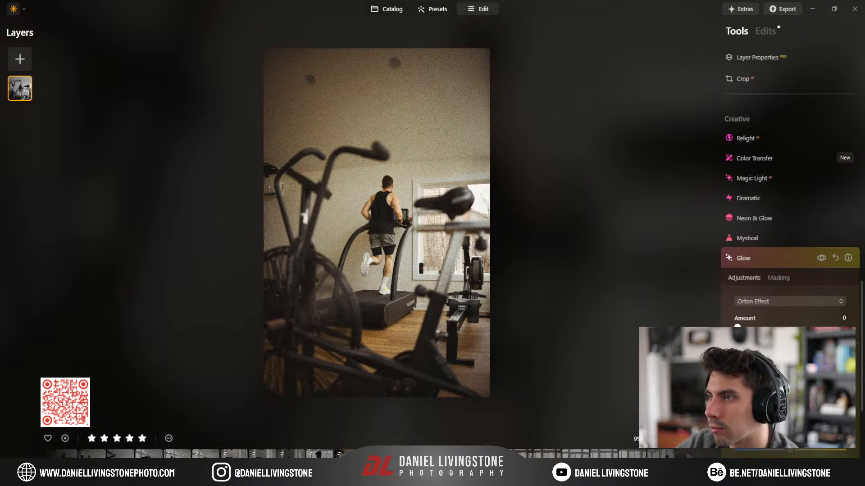
{"action": "left_click_drag", "start_coordinate": [737, 328], "coordinate": [759, 328]}
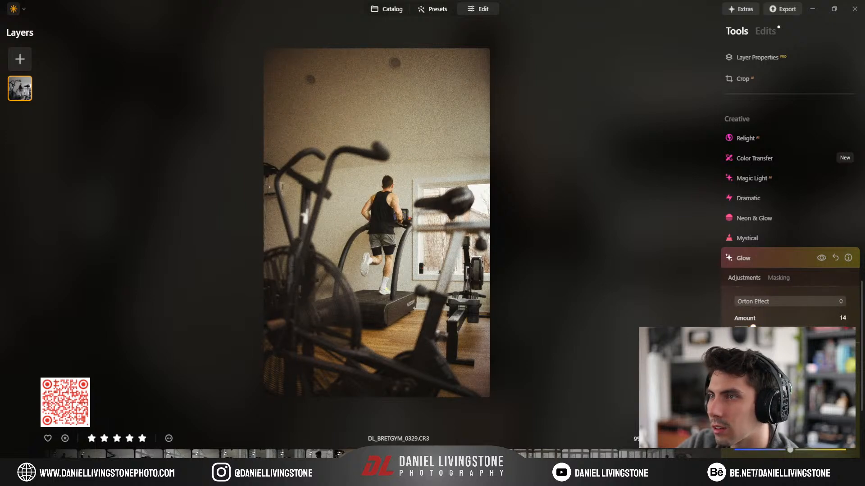
Step: Compare the photo with and without the Glow, collapse its adjustments and check the edit against the original
{"action": "left_click", "coordinate": [821, 260]}
{"action": "left_click", "coordinate": [821, 260]}
{"action": "left_click", "coordinate": [821, 259]}
{"action": "left_click", "coordinate": [821, 259]}
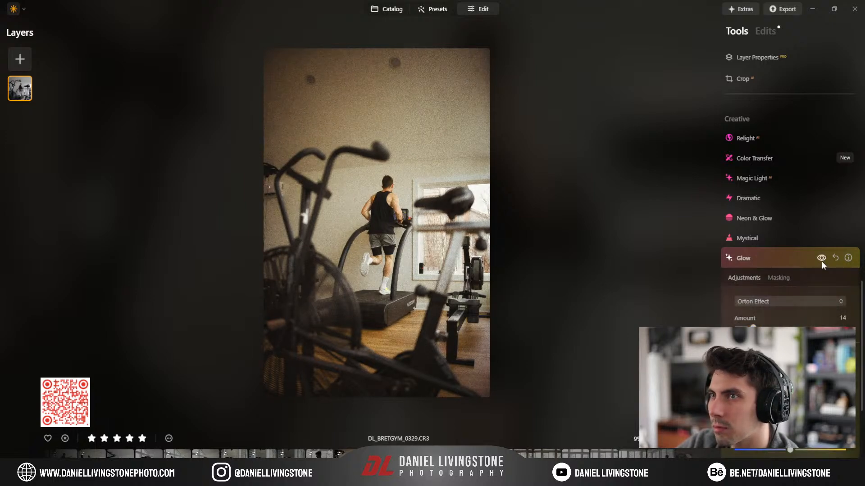
{"action": "left_click", "coordinate": [822, 260]}
{"action": "left_click", "coordinate": [821, 259]}
{"action": "left_click", "coordinate": [821, 262]}
{"action": "left_click", "coordinate": [822, 262]}
{"action": "left_click", "coordinate": [821, 262]}
{"action": "left_click", "coordinate": [822, 262]}
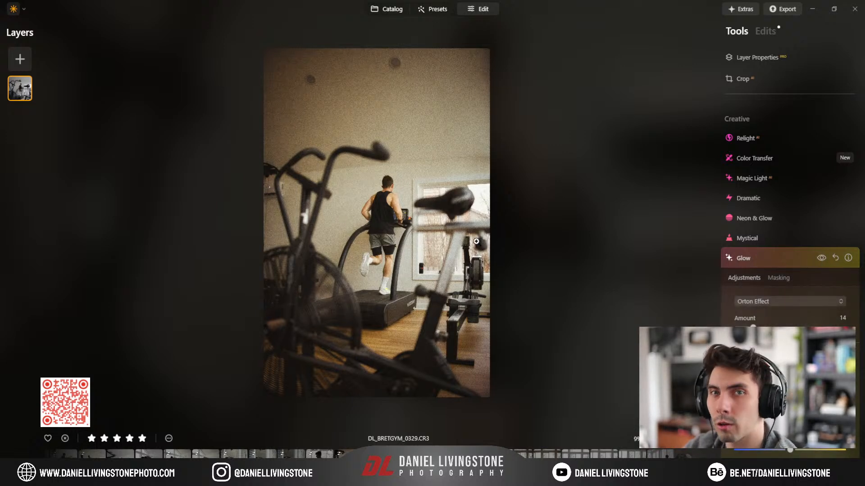
{"action": "left_click", "coordinate": [764, 257]}
{"action": "key", "text": "backslash"}
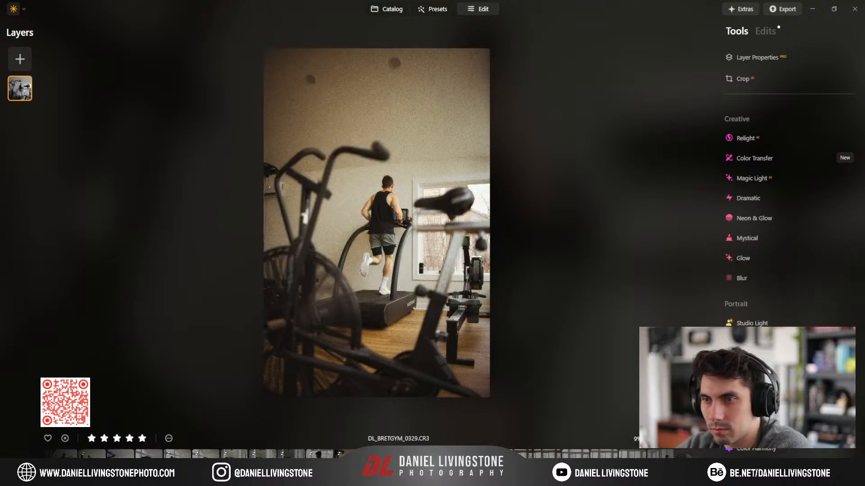
Step: Add an Orton Effect Glow with an Amount of 15 to DL_BRETGYM_0332.CR3
{"action": "key", "text": "Right"}
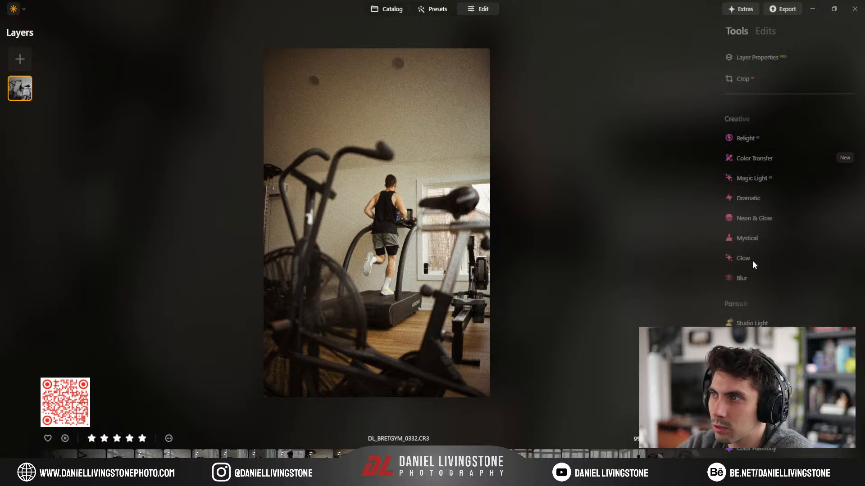
{"action": "left_click", "coordinate": [749, 256]}
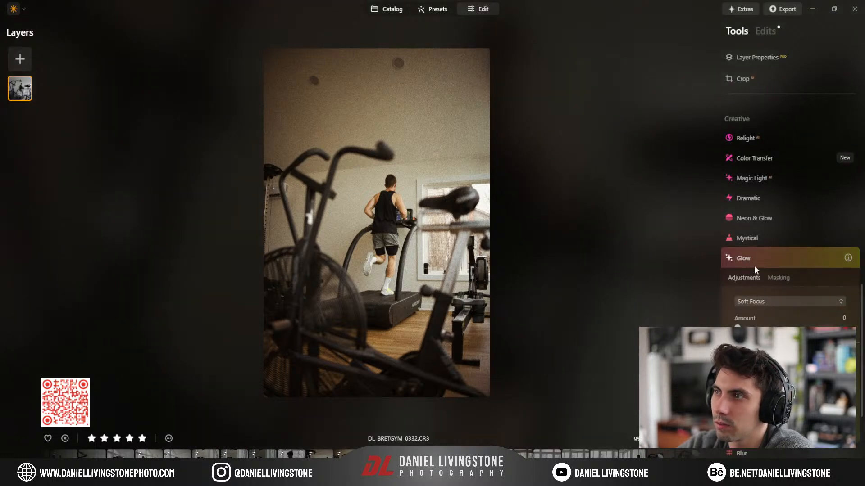
{"action": "left_click", "coordinate": [789, 301]}
{"action": "left_click", "coordinate": [786, 323]}
{"action": "left_click_drag", "start_coordinate": [737, 328], "coordinate": [754, 328]}
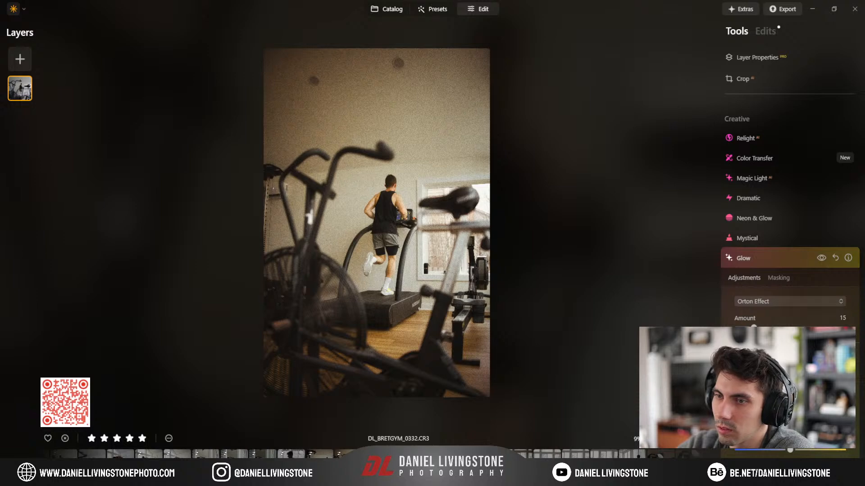
{"action": "left_click", "coordinate": [748, 258]}
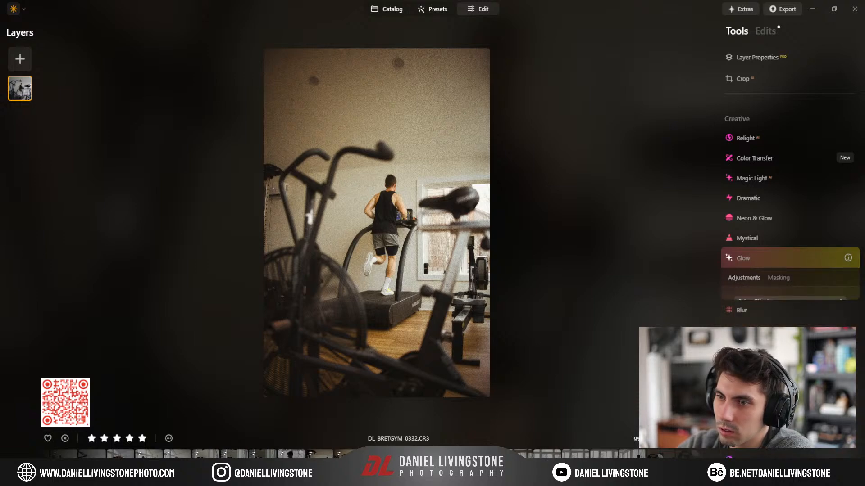
Step: Browse the neighbouring gym photos, including DL_BRETGYM_0341.CR3 and DL_BRETGYM_0346.CR3, and return to DL_BRETGYM_0332.CR3
{"action": "key", "text": "Right"}
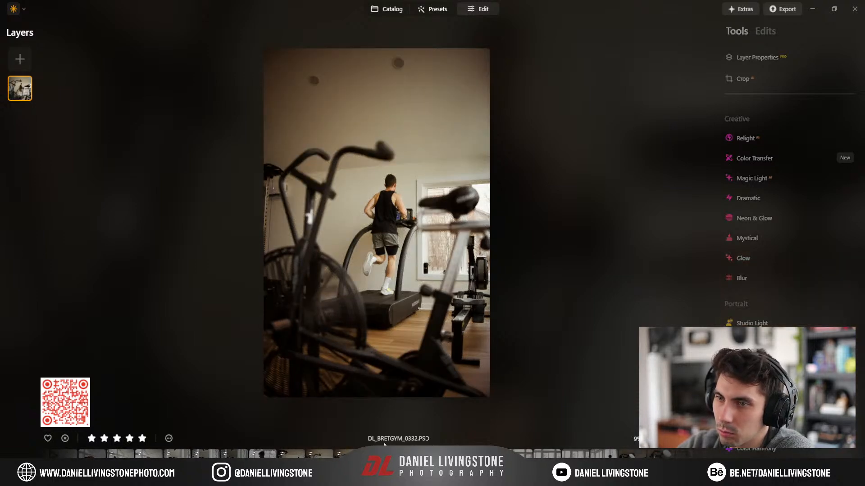
{"action": "key", "text": "Right"}
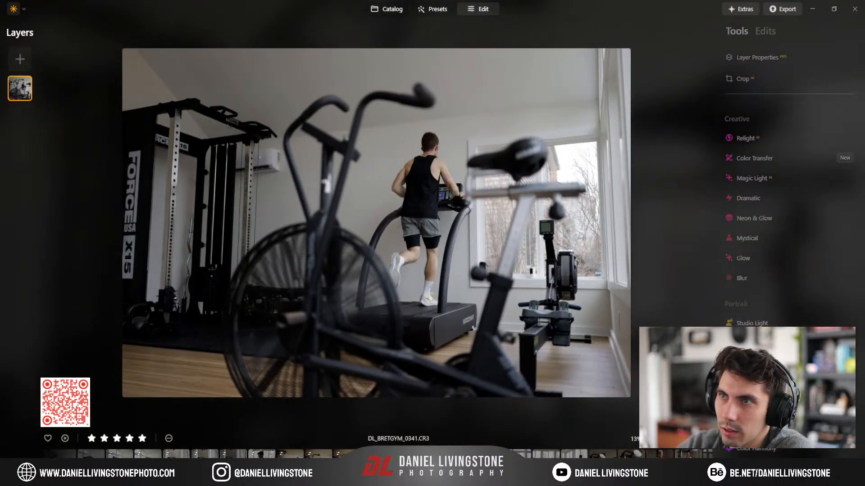
{"action": "key", "text": "Left"}
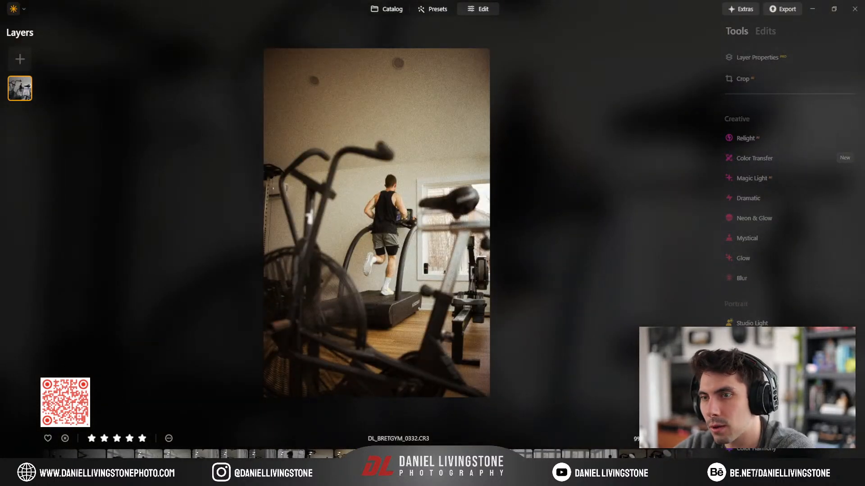
{"action": "key", "text": "Right"}
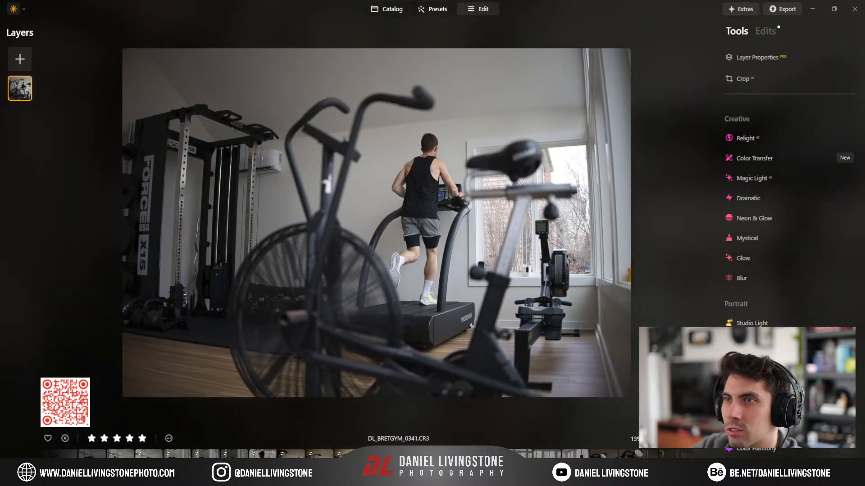
{"action": "key", "text": "Right"}
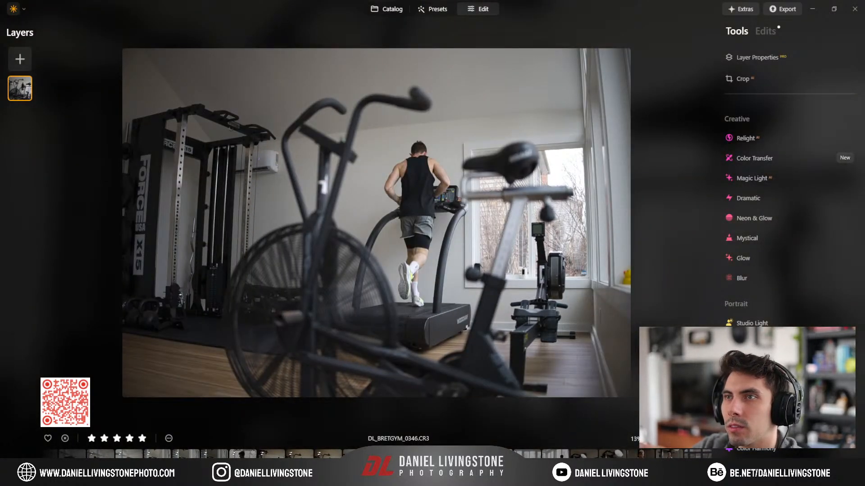
{"action": "key", "text": "Right"}
{"action": "scroll", "coordinate": [322, 455], "scroll_direction": "down", "scroll_amount": 5}
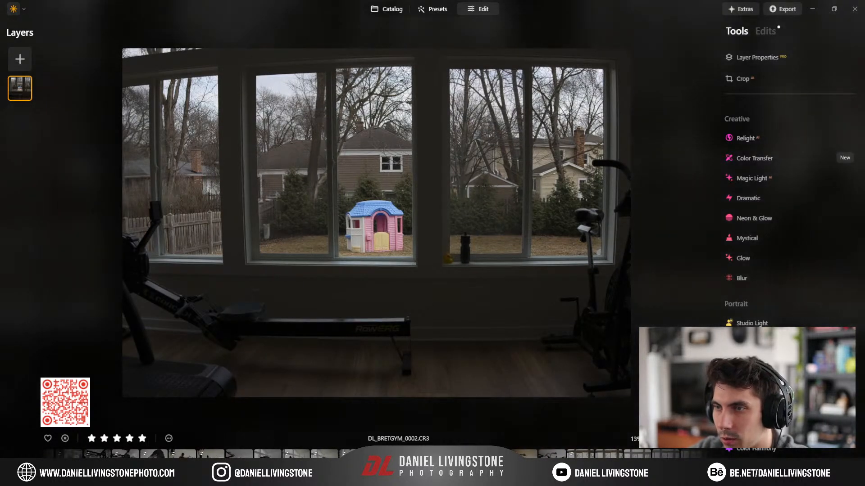
{"action": "left_click", "coordinate": [552, 454]}
{"action": "key", "text": "Left"}
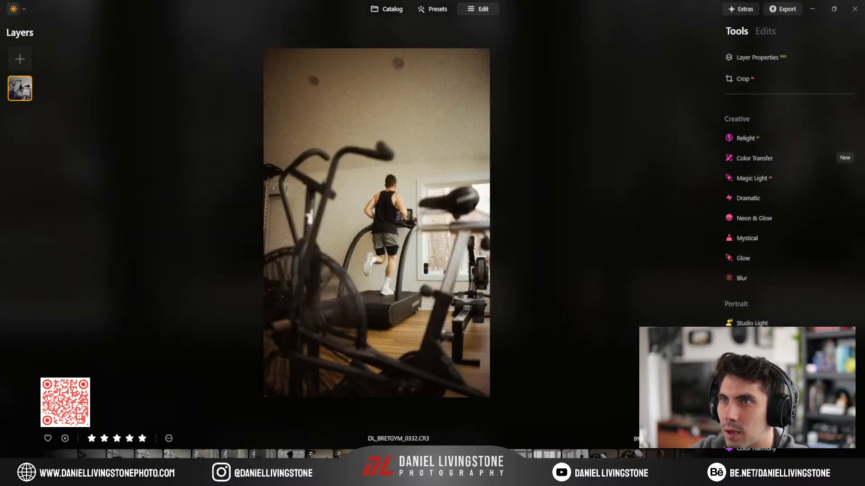
Step: Browse the edited gym photos, including DL_BRETGYM_0341.CR3 and DL_BRETGYM_0313.CR3, and go on to the rowing photo DL_BRETGYM_0351.CR3
{"action": "key", "text": "Right"}
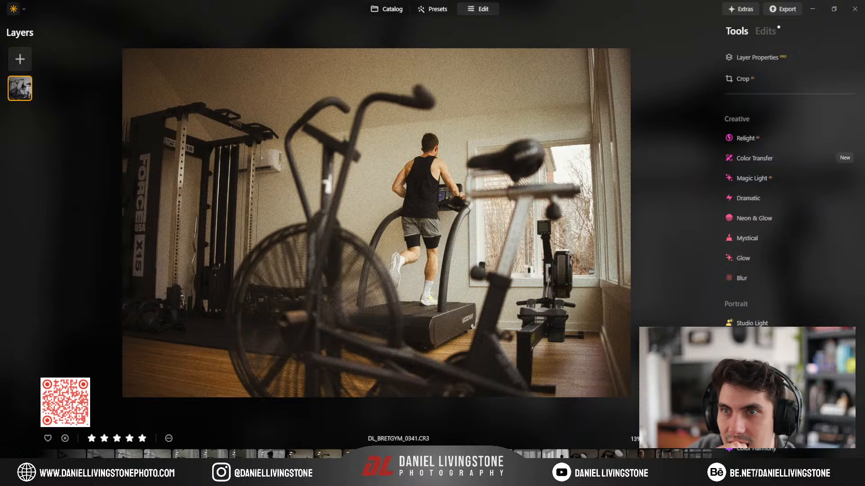
{"action": "key", "text": "Left"}
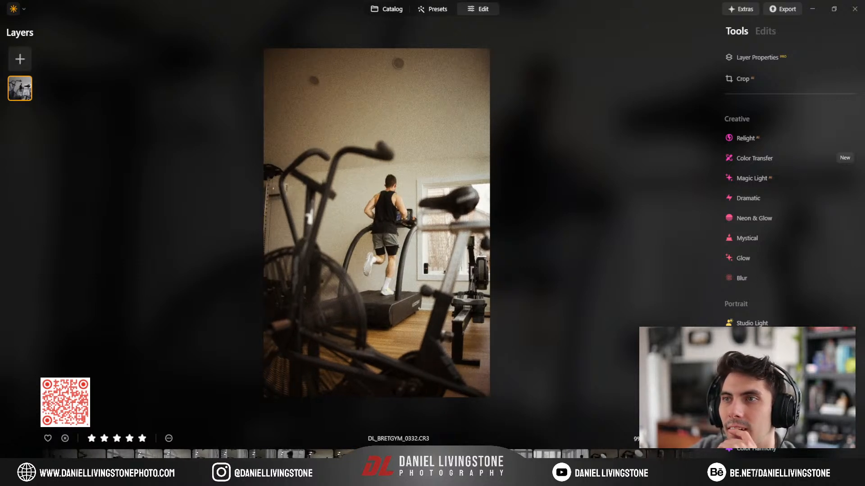
{"action": "key", "text": "Left"}
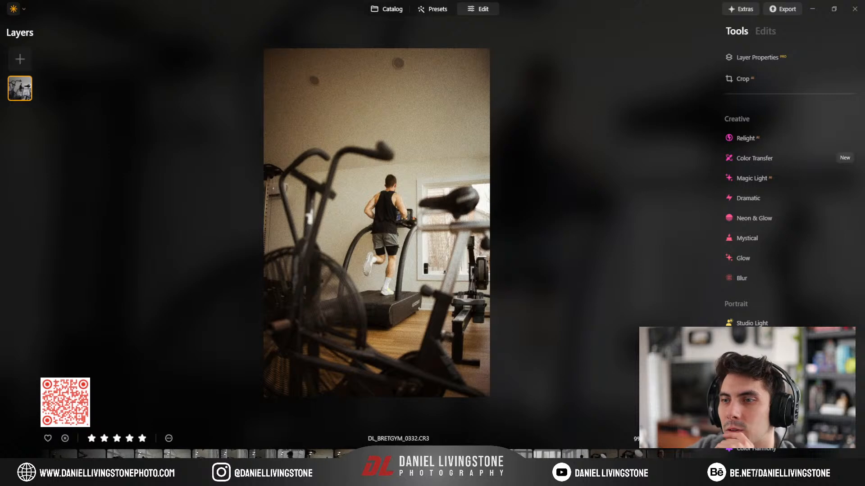
{"action": "key", "text": "Left"}
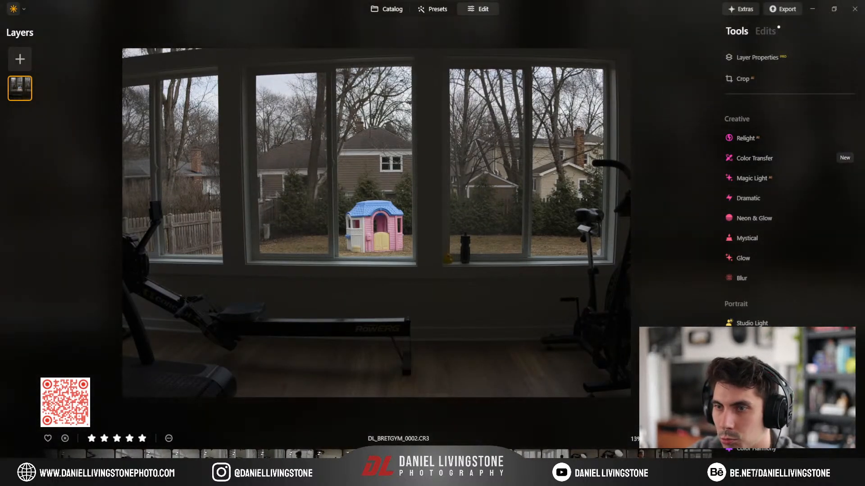
{"action": "key", "text": "Left"}
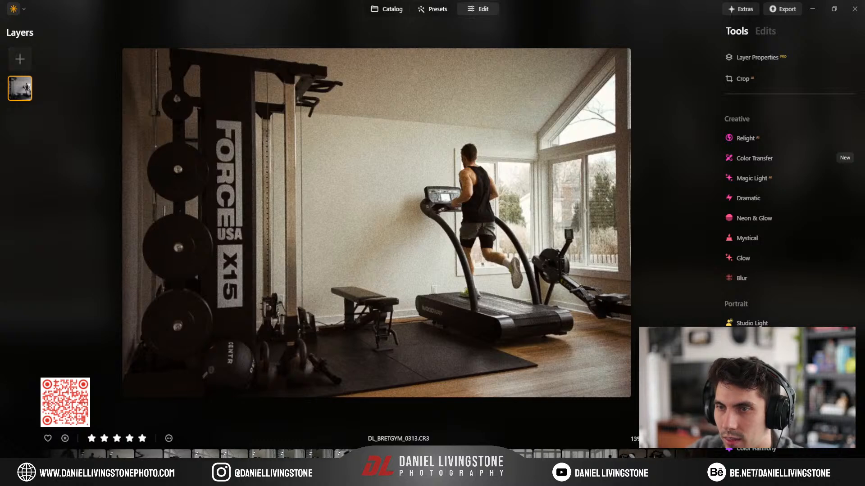
{"action": "key", "text": "Left"}
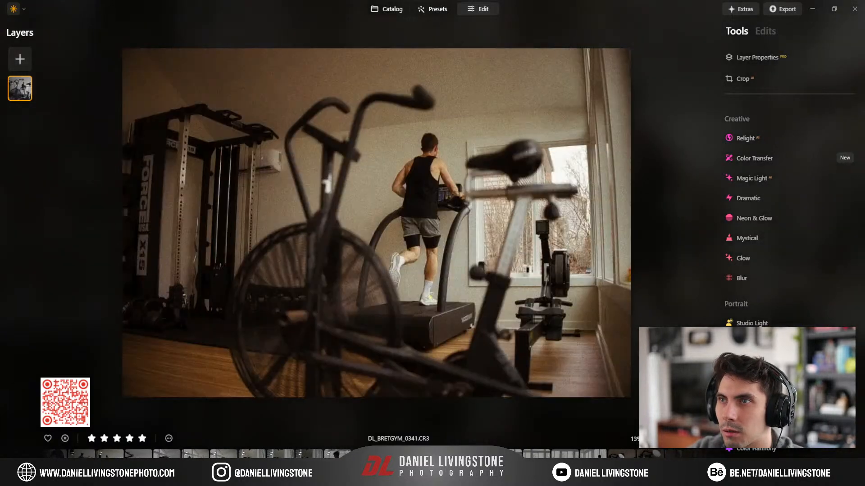
{"action": "key", "text": "Right"}
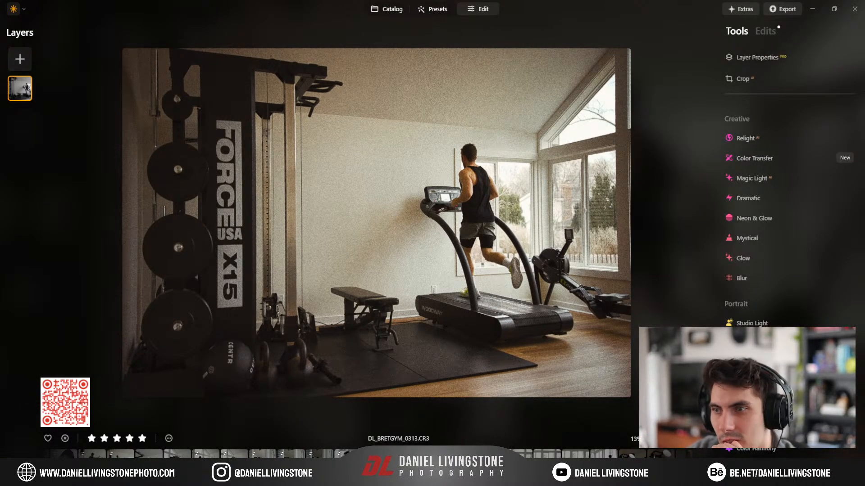
{"action": "key", "text": "Right"}
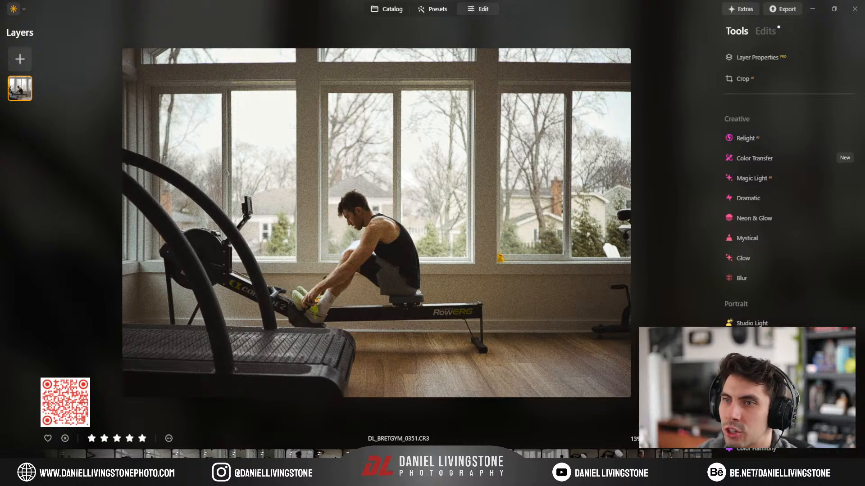
Step: Inspect the hands and shoes in DL_BRETGYM_0351.CR3 and the man's face in DL_BRETGYM_0351.PSD at 100% magnification
{"action": "left_click", "coordinate": [314, 298]}
{"action": "left_click_drag", "start_coordinate": [308, 302], "coordinate": [362, 280]}
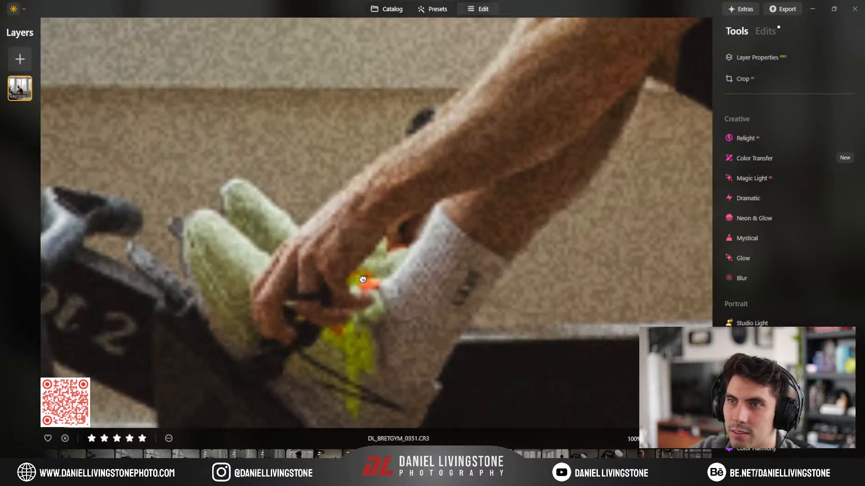
{"action": "left_click", "coordinate": [363, 279]}
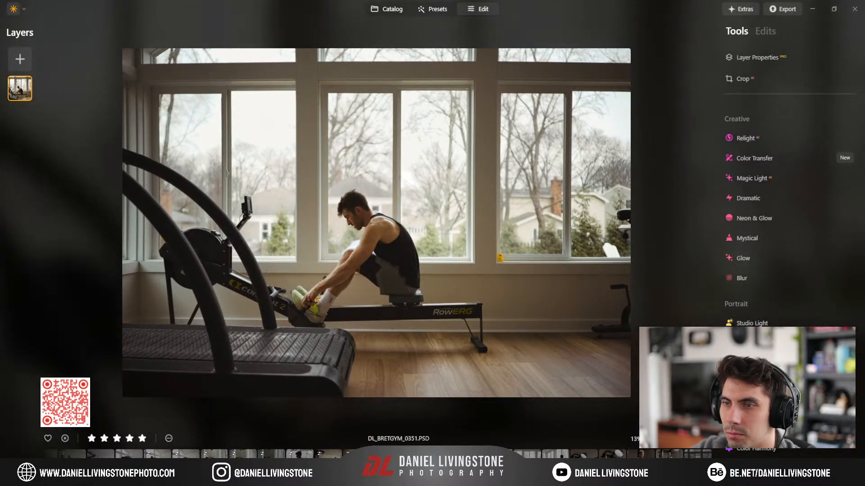
{"action": "left_click", "coordinate": [364, 205]}
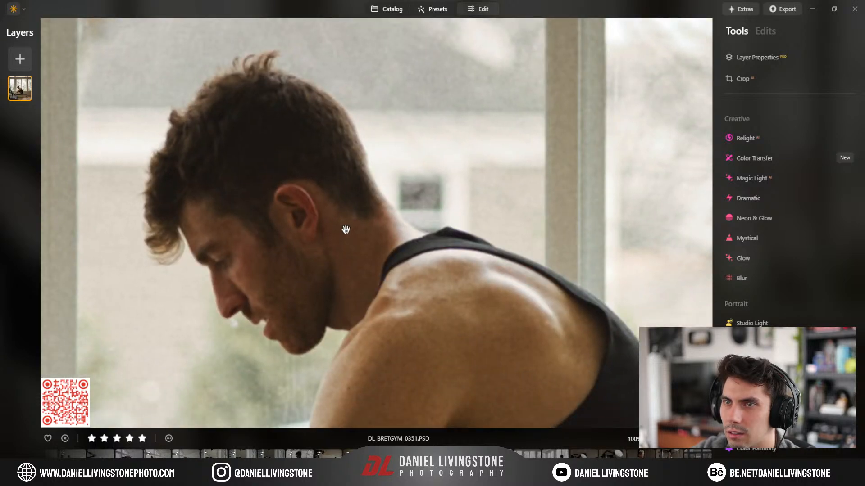
{"action": "left_click", "coordinate": [346, 229]}
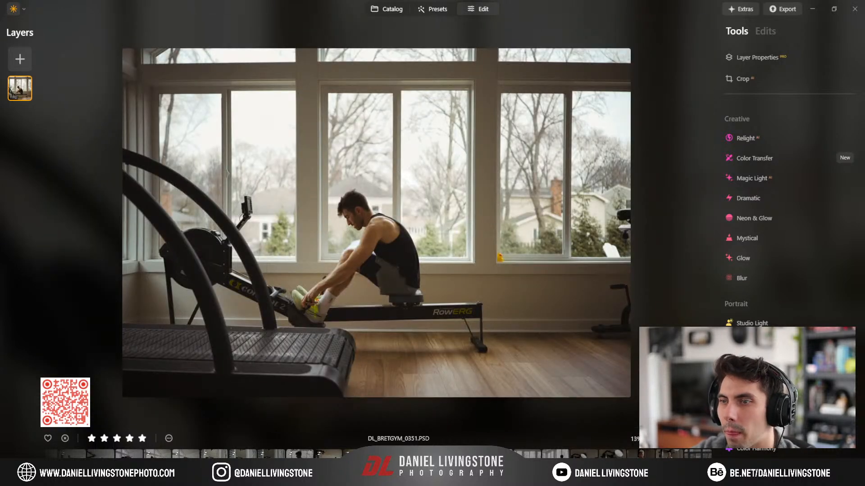
Step: Look through the unedited rowing photos DL_BRETGYM_0356.CR3, 0362 and 0366, and end on DL_BRETGYM_0370.CR3
{"action": "key", "text": "Right"}
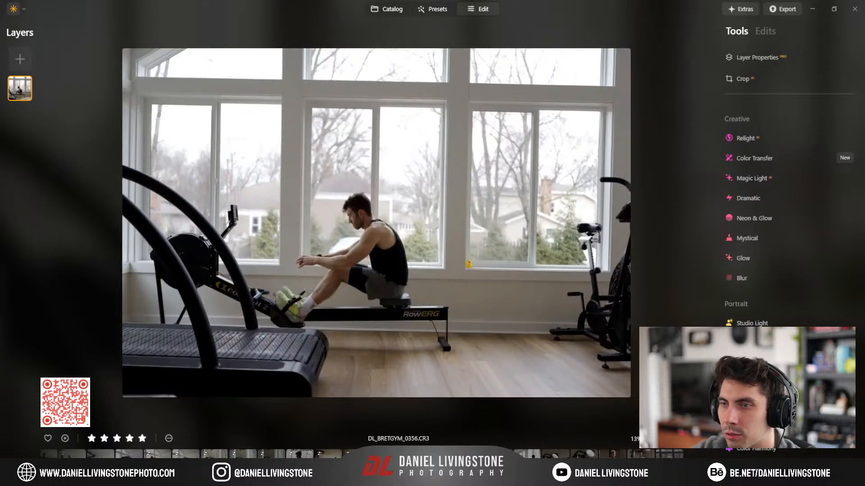
{"action": "key", "text": "Right"}
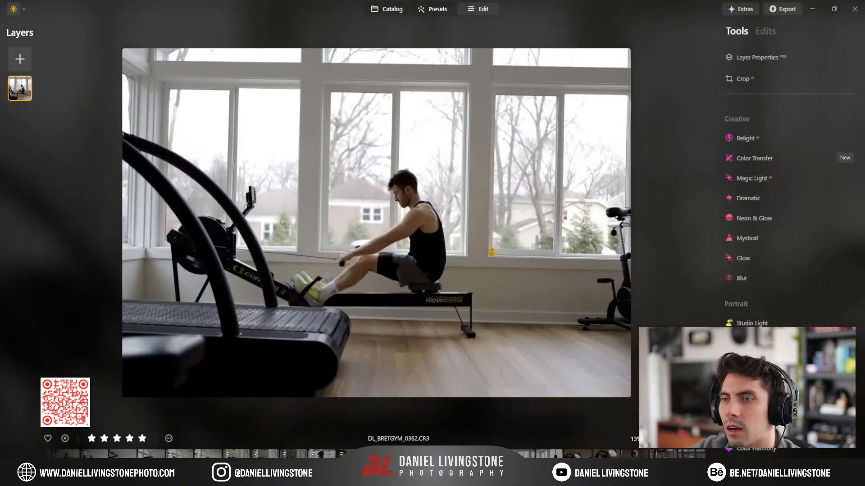
{"action": "key", "text": "Right"}
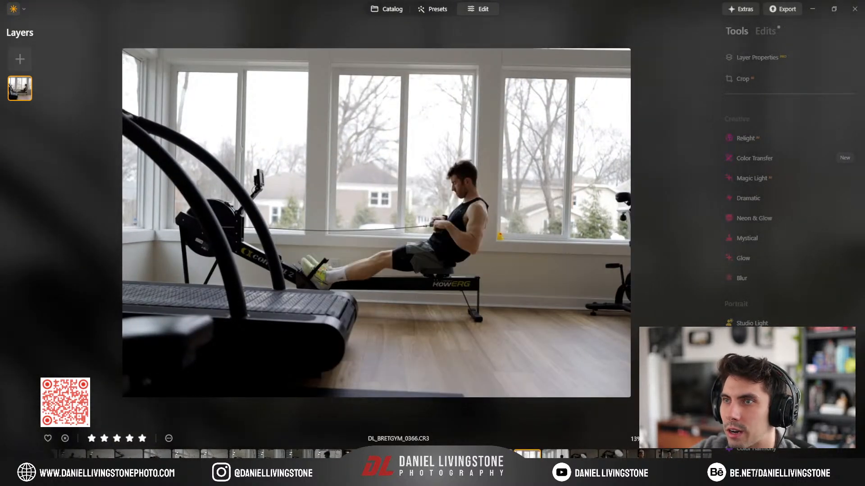
{"action": "key", "text": "Right"}
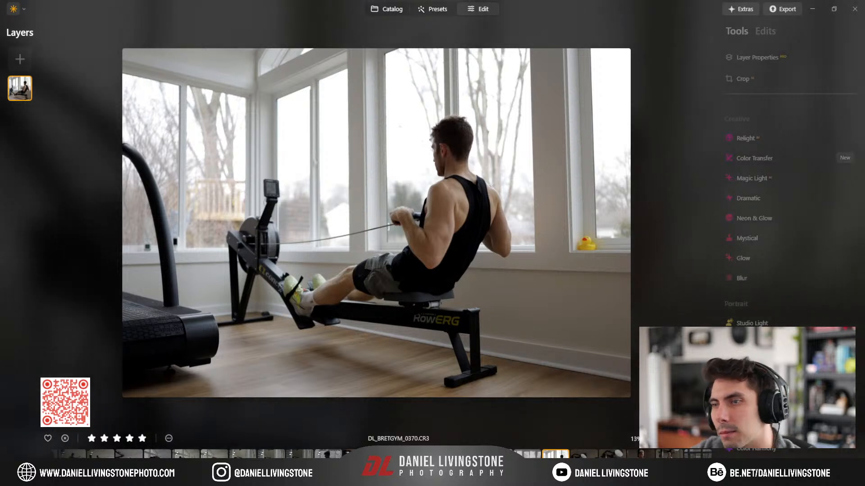
{"action": "key", "text": "Left"}
{"action": "key", "text": "Left"}
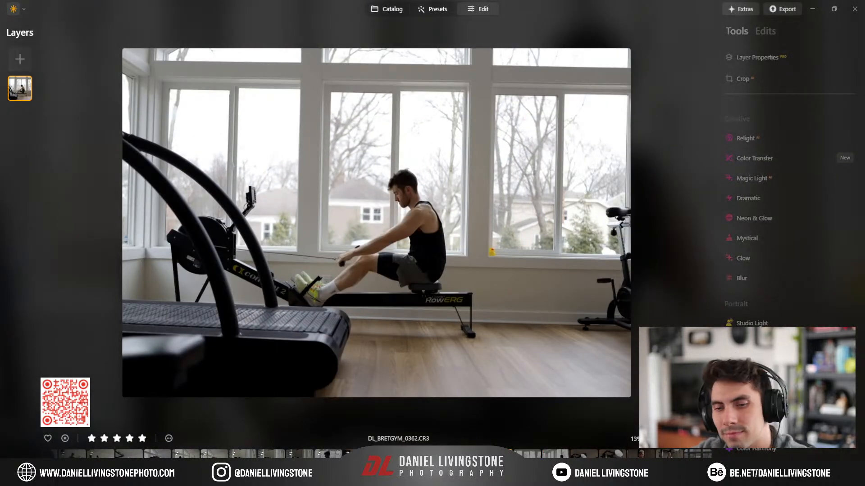
{"action": "key", "text": "Left"}
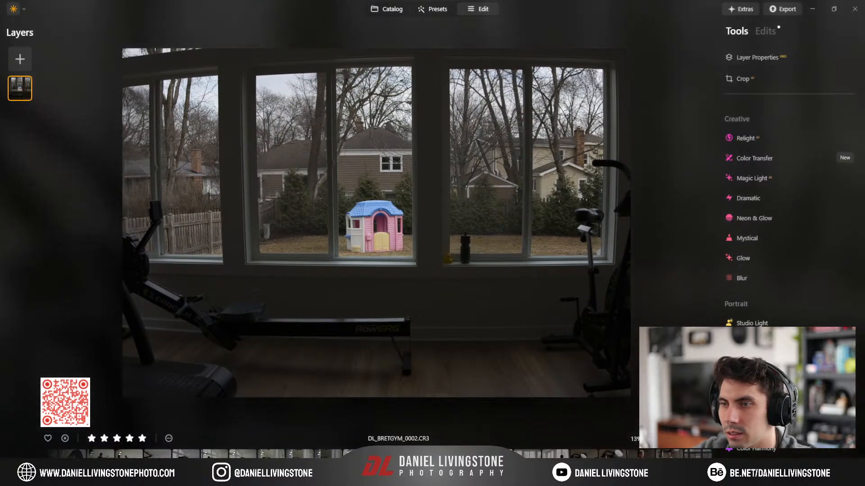
{"action": "key", "text": "Left"}
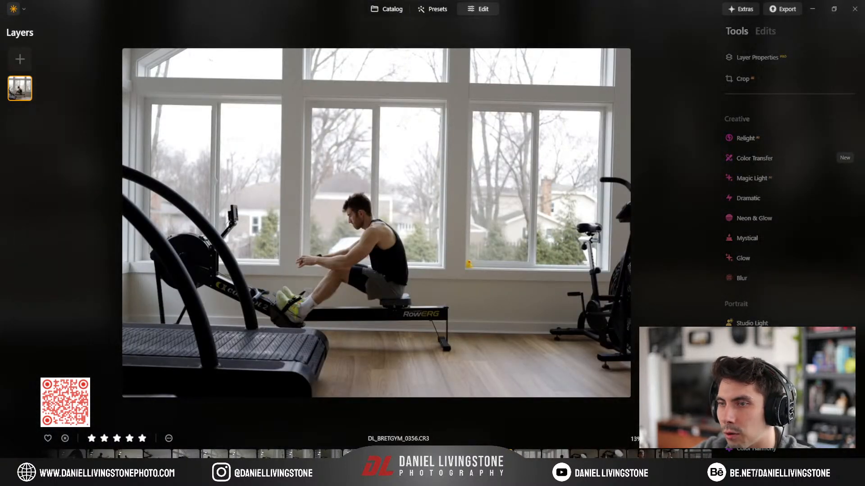
{"action": "key", "text": "Right"}
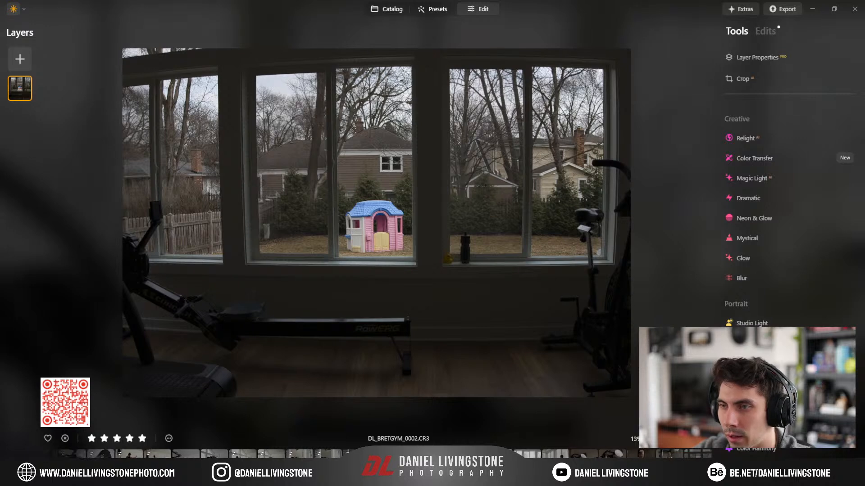
{"action": "key", "text": "Right"}
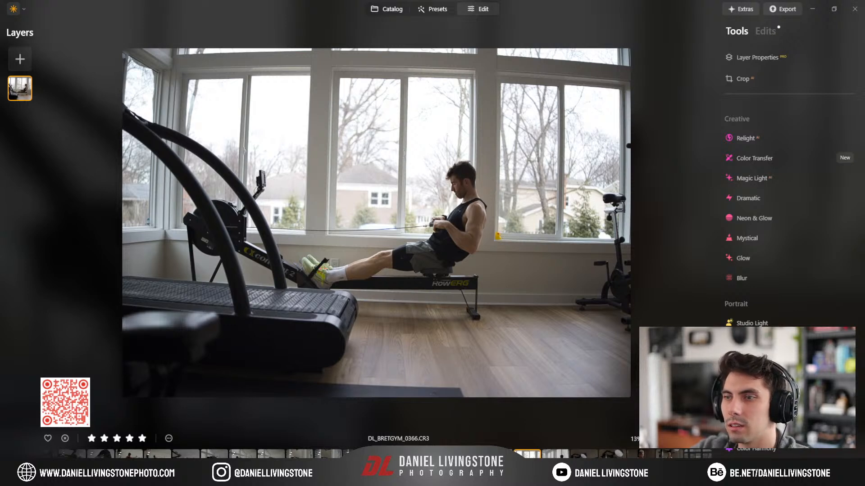
{"action": "key", "text": "Right"}
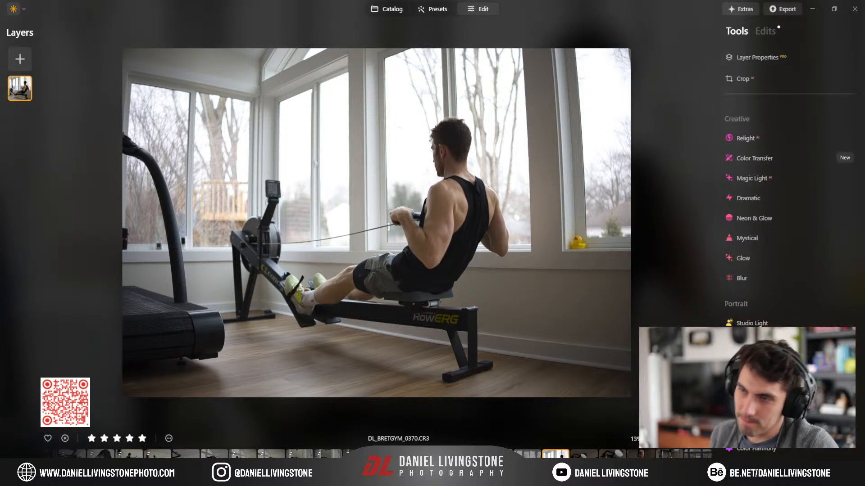
Step: Preview the saved presets from Sunny Run and Filmic - Warm through MVMT Portraits and BnW Rainbow on DL_BRETGYM_0370.CR3
{"action": "left_click", "coordinate": [431, 10]}
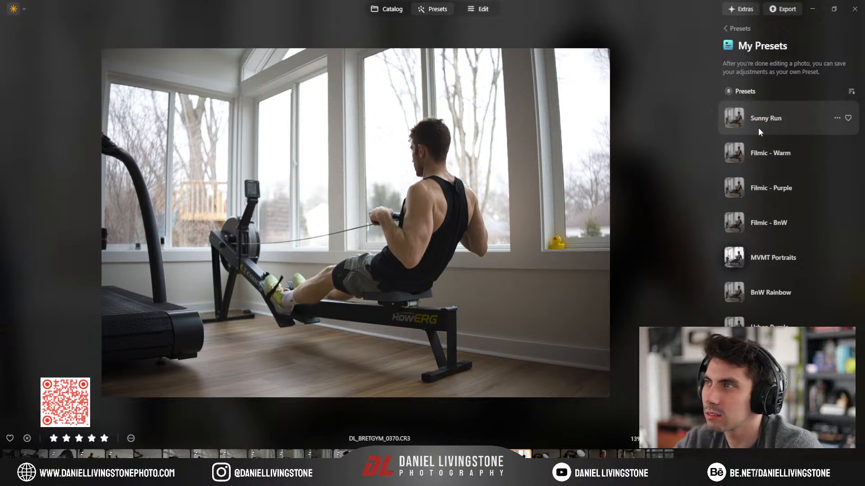
{"action": "left_click", "coordinate": [759, 131]}
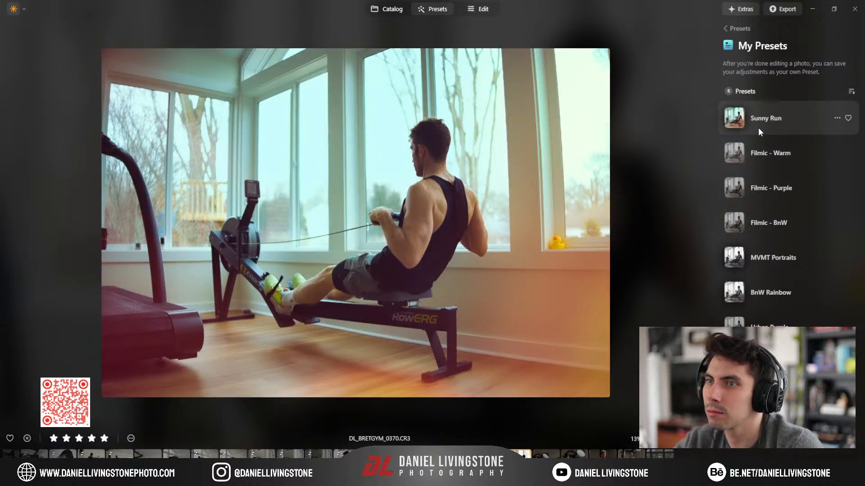
{"action": "left_click", "coordinate": [759, 151]}
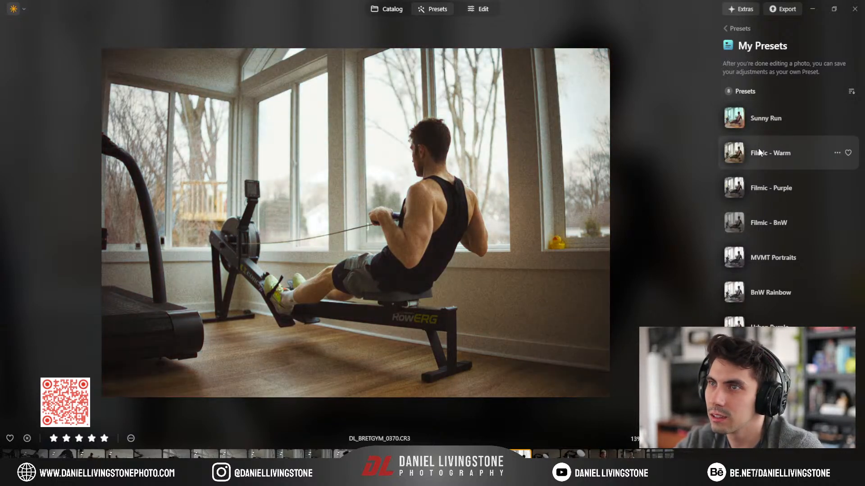
{"action": "left_click", "coordinate": [772, 188]}
{"action": "left_click", "coordinate": [776, 225]}
{"action": "left_click", "coordinate": [780, 261]}
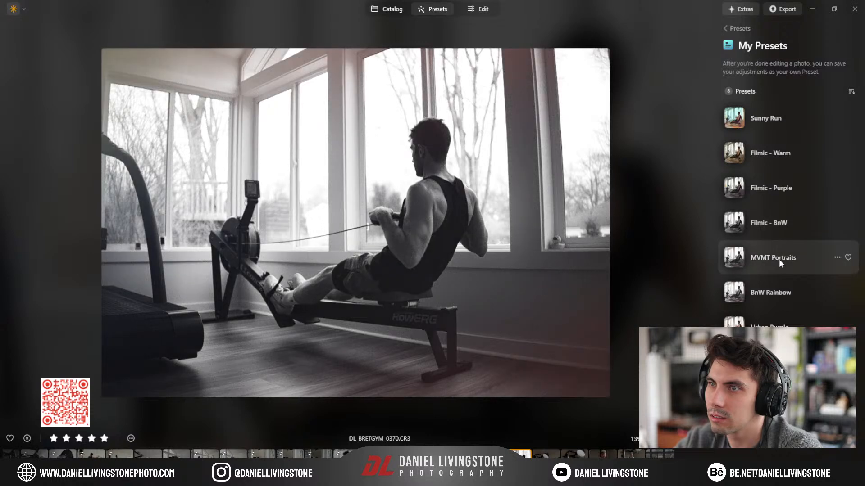
{"action": "left_click", "coordinate": [786, 291]}
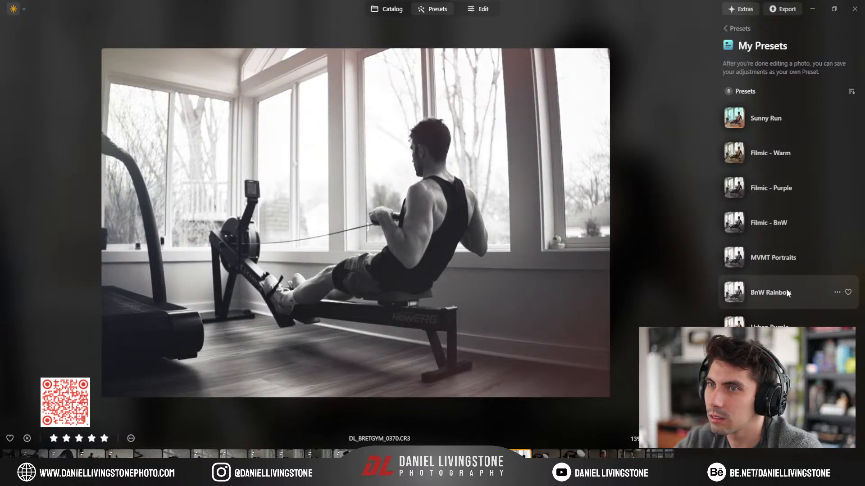
Step: Compare the MVMT Portraits and BnW Rainbow presets on the rowing photo, and preview the remaining saved presets such as Urban Purple
{"action": "left_click", "coordinate": [787, 264]}
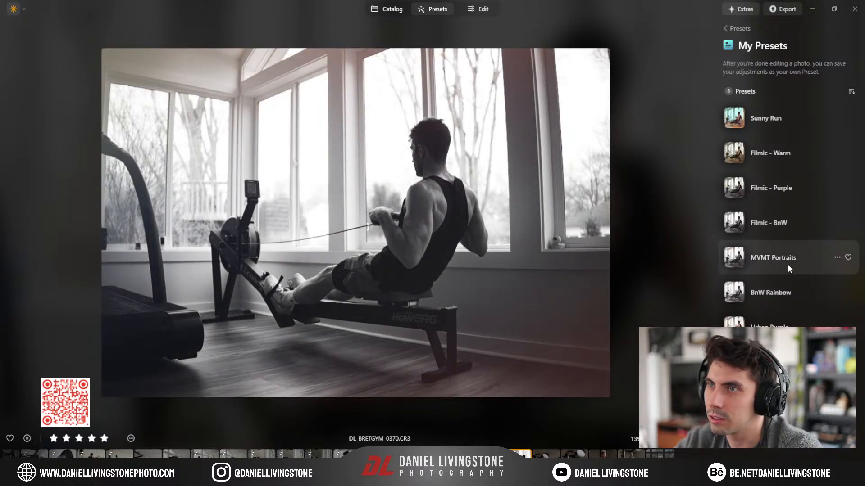
{"action": "left_click", "coordinate": [788, 291]}
{"action": "left_click", "coordinate": [779, 263]}
{"action": "left_click", "coordinate": [779, 294]}
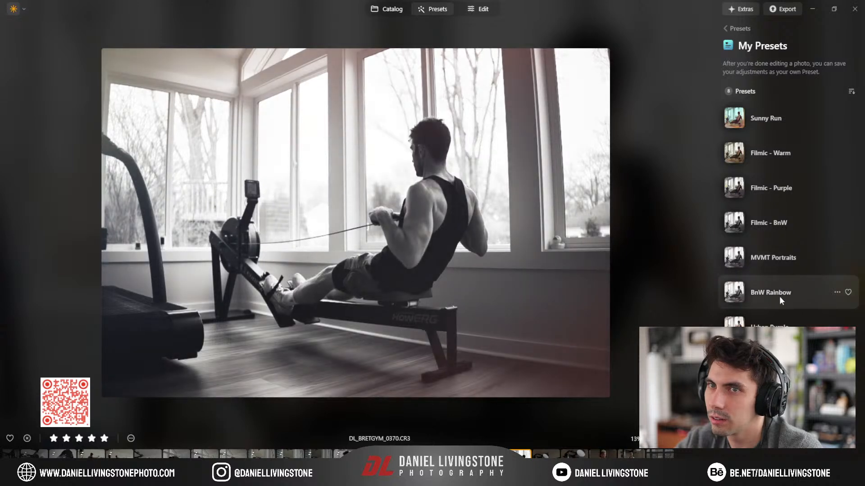
{"action": "left_click", "coordinate": [777, 263]}
{"action": "left_click", "coordinate": [775, 331]}
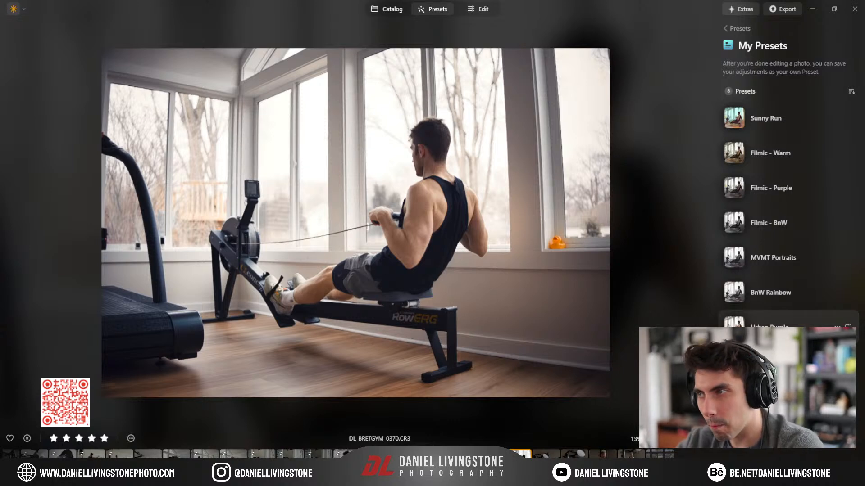
{"action": "left_click", "coordinate": [775, 362]}
{"action": "left_click", "coordinate": [778, 325]}
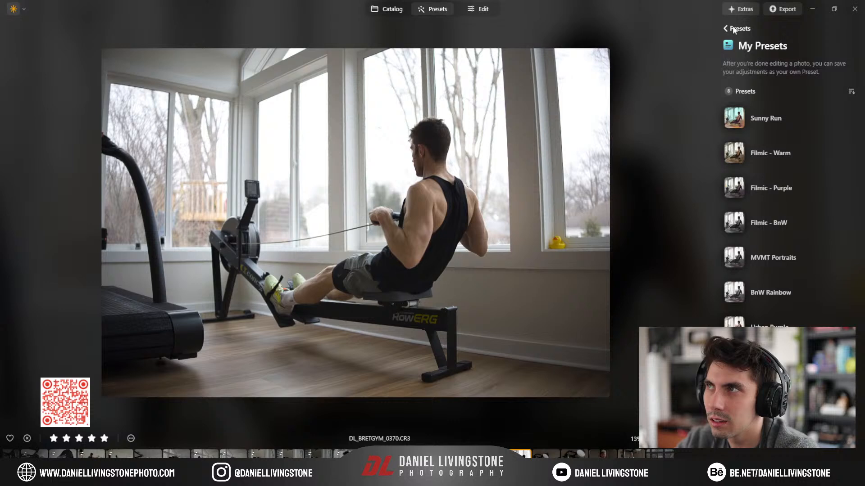
Step: Leave the saved presets and open the Filmatic collection among the Lifestyle presets for the rowing photo
{"action": "left_click", "coordinate": [732, 27]}
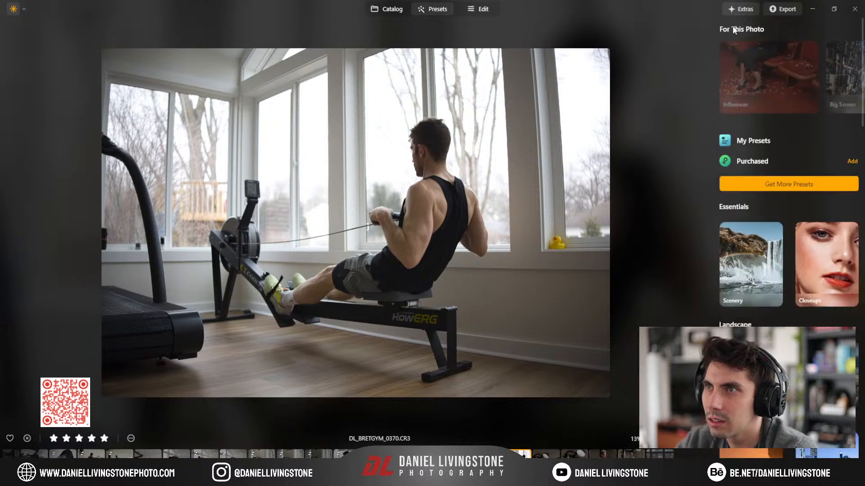
{"action": "scroll", "coordinate": [760, 280], "scroll_direction": "down", "scroll_amount": 10}
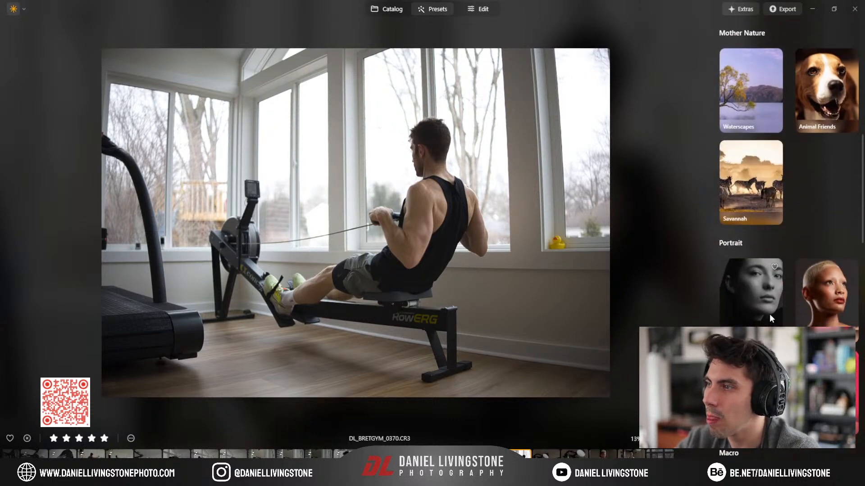
{"action": "scroll", "coordinate": [769, 314], "scroll_direction": "down", "scroll_amount": 12}
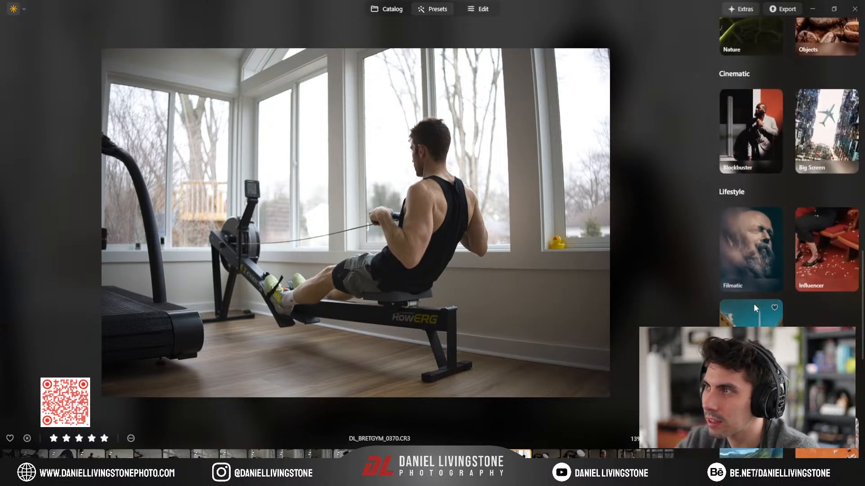
{"action": "left_click", "coordinate": [762, 239]}
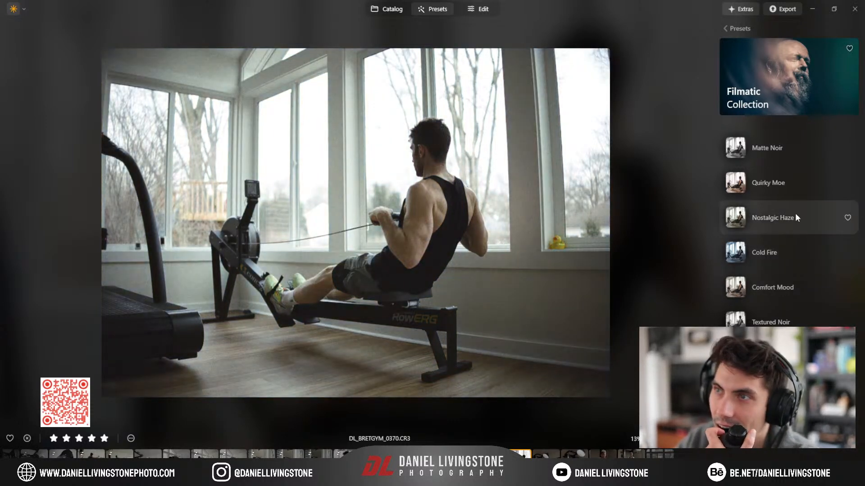
Step: Preview the presets of the Influencer, Urban Style and Blockbuster collections on the rowing photo DL_BRETGYM_0370.CR3
{"action": "left_click", "coordinate": [726, 28]}
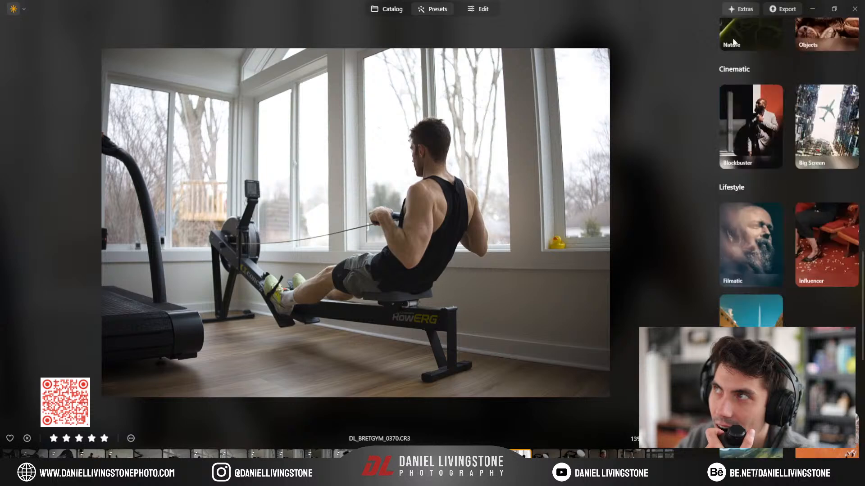
{"action": "left_click", "coordinate": [820, 238]}
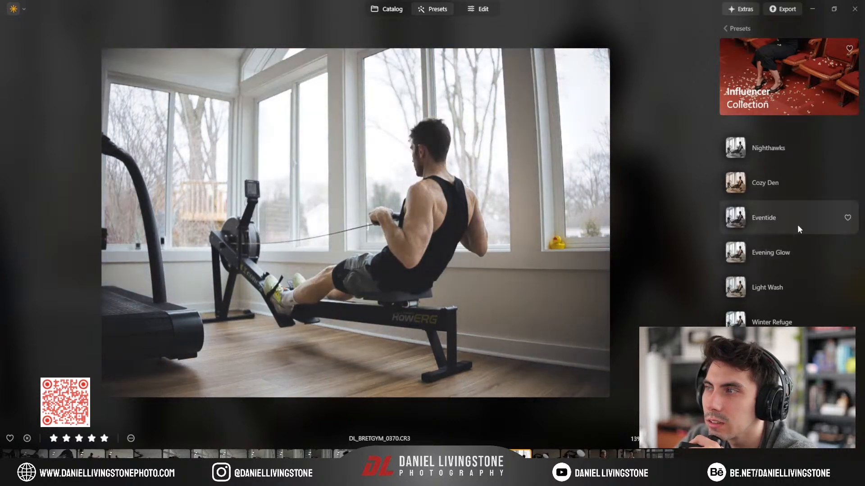
{"action": "left_click", "coordinate": [729, 27]}
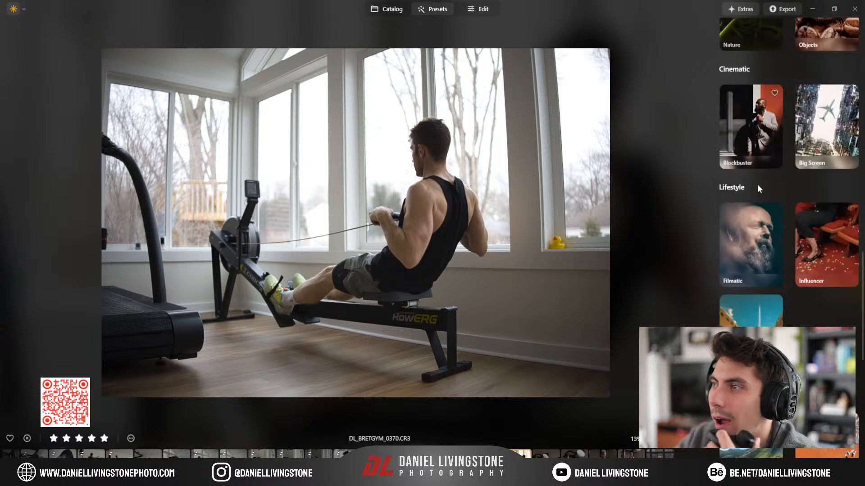
{"action": "left_click", "coordinate": [770, 298]}
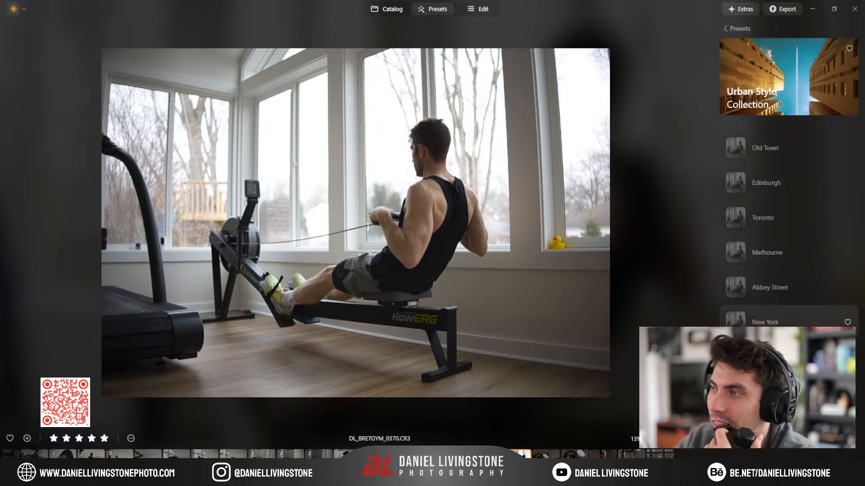
{"action": "left_click", "coordinate": [739, 25]}
{"action": "scroll", "coordinate": [765, 234], "scroll_direction": "up", "scroll_amount": 3}
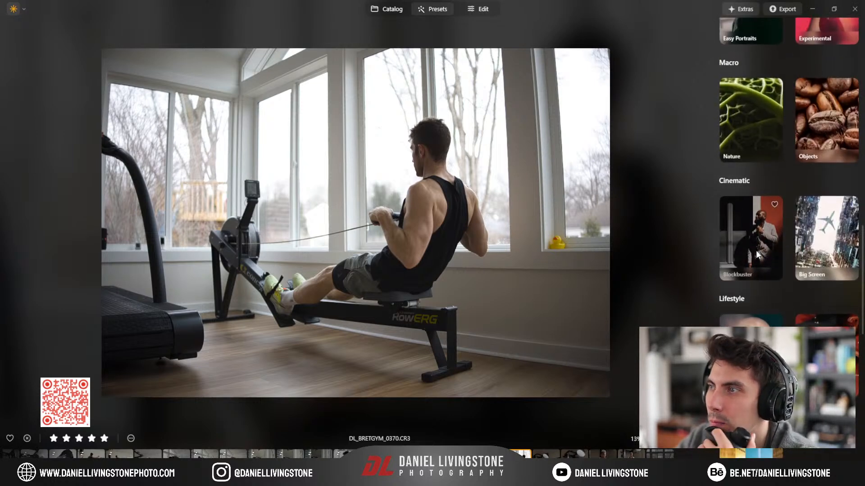
{"action": "left_click", "coordinate": [756, 250]}
{"action": "left_click", "coordinate": [752, 244]}
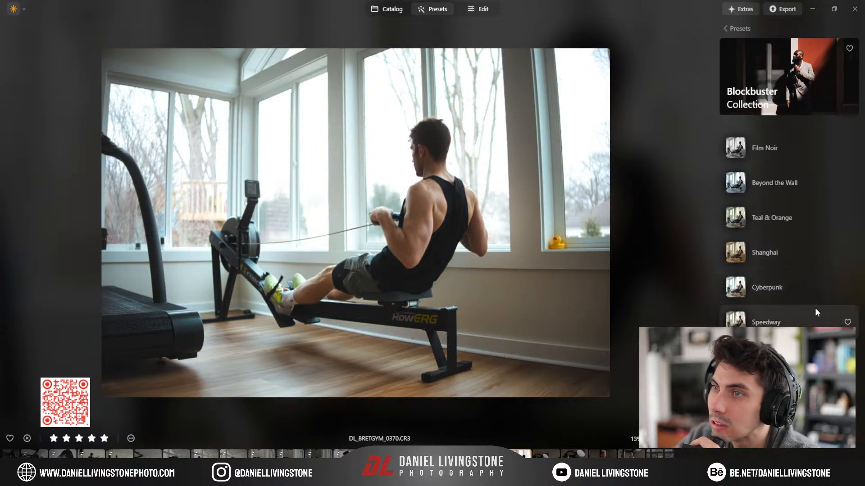
Step: Mark Comfort Mood from the Filmatic collection and Soft Box from the Big Screen collection as favorite presets
{"action": "left_click", "coordinate": [734, 29]}
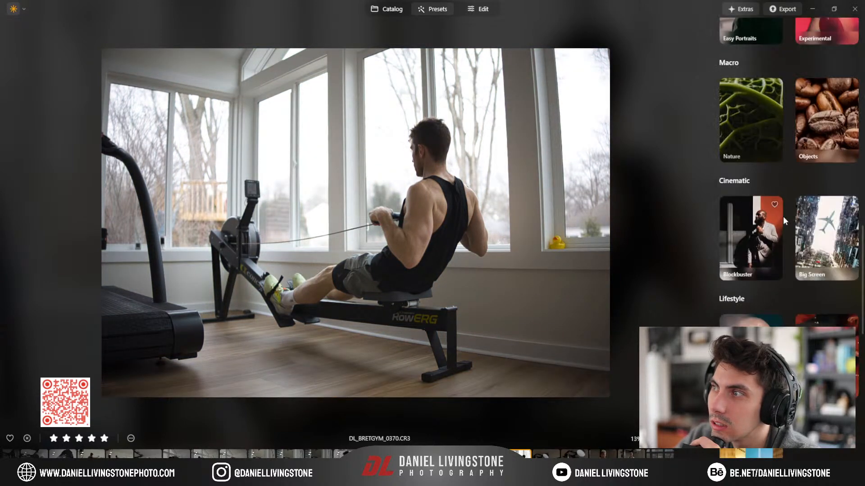
{"action": "left_click", "coordinate": [824, 237]}
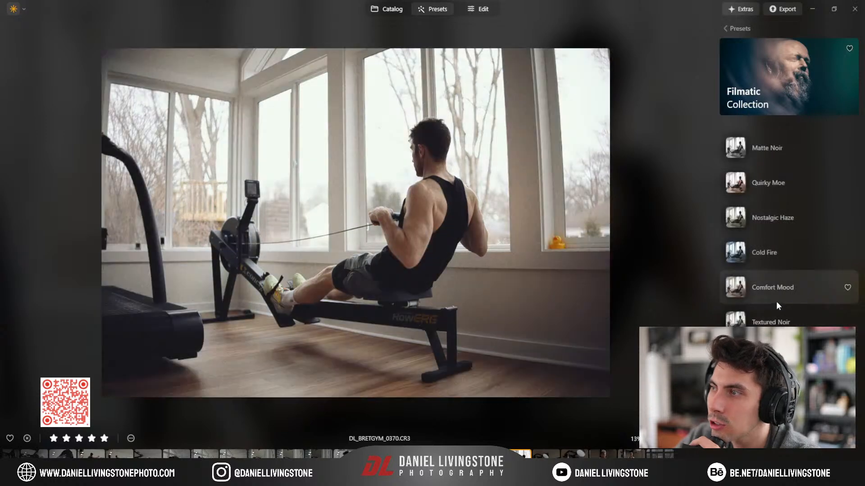
{"action": "left_click", "coordinate": [846, 289]}
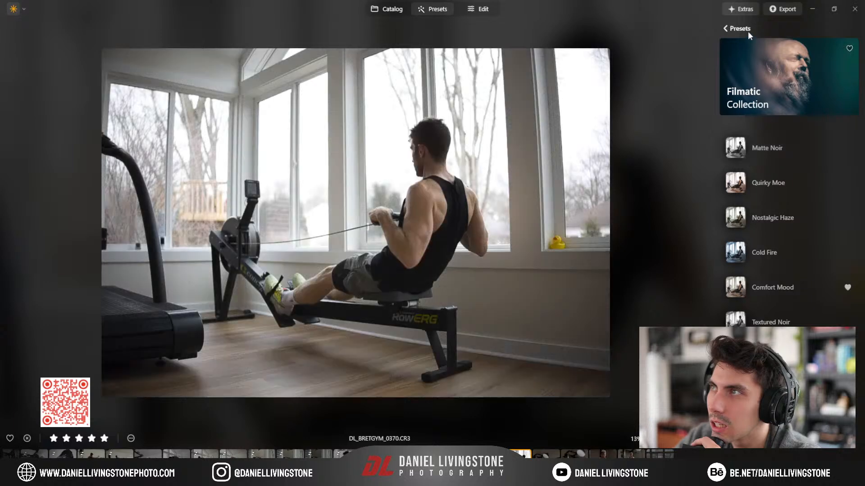
{"action": "left_click", "coordinate": [748, 29]}
{"action": "left_click", "coordinate": [820, 264]}
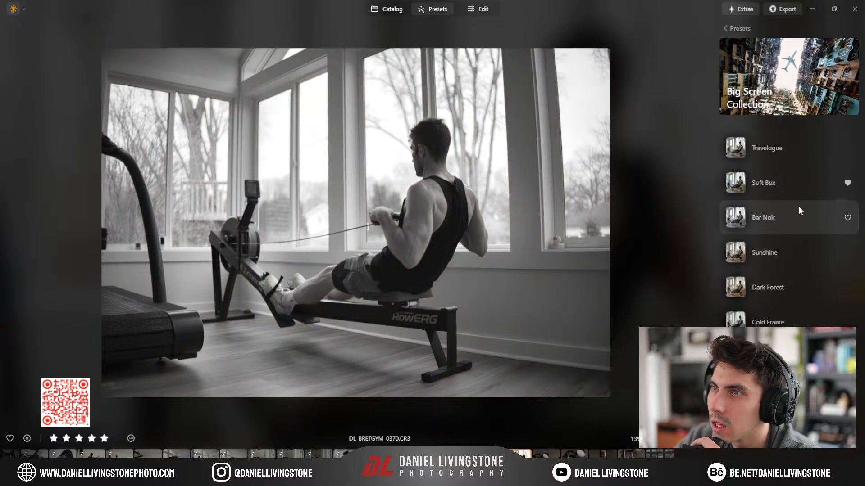
{"action": "left_click", "coordinate": [742, 29]}
Step: Preview the Influencer collection on the rowing photo and mark its Eventide preset as a favorite
{"action": "scroll", "coordinate": [807, 180], "scroll_direction": "down", "scroll_amount": 4}
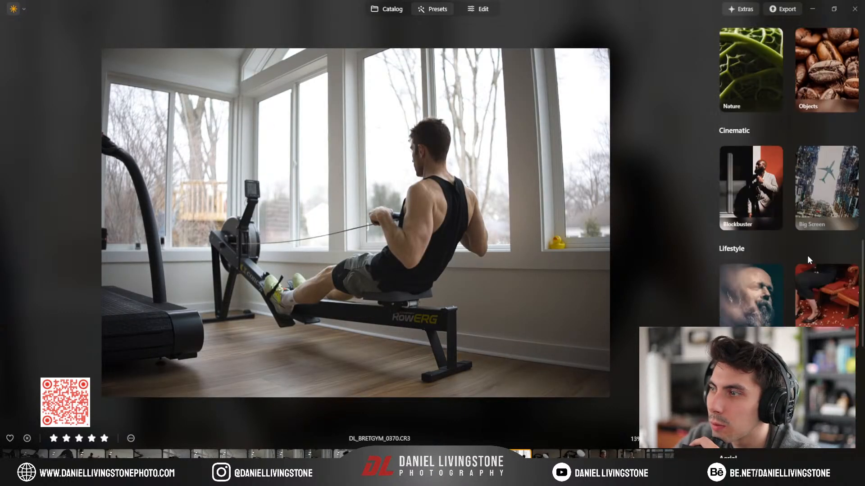
{"action": "left_click", "coordinate": [820, 213]}
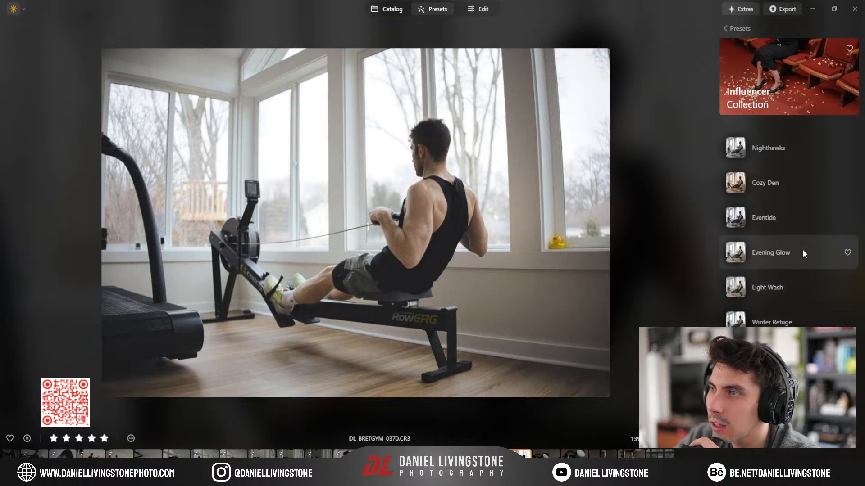
{"action": "left_click", "coordinate": [847, 217]}
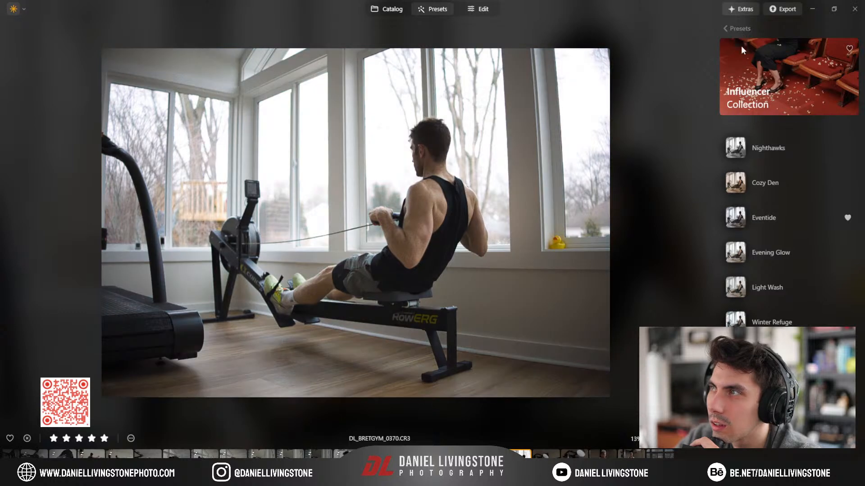
Step: Revisit the Filmatic and Blockbuster collections, and mark Blockbuster's Cyberpunk preset as a favorite
{"action": "left_click", "coordinate": [737, 29]}
{"action": "left_click", "coordinate": [759, 238]}
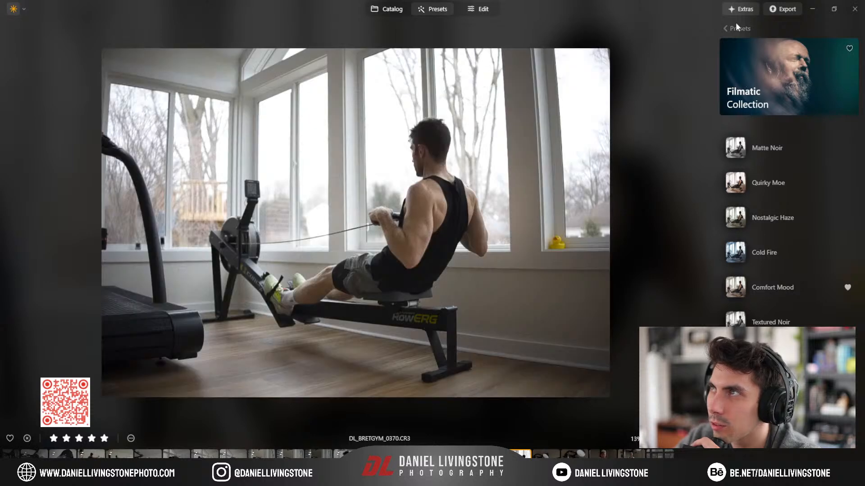
{"action": "left_click", "coordinate": [737, 28]}
{"action": "scroll", "coordinate": [758, 264], "scroll_direction": "up", "scroll_amount": 5}
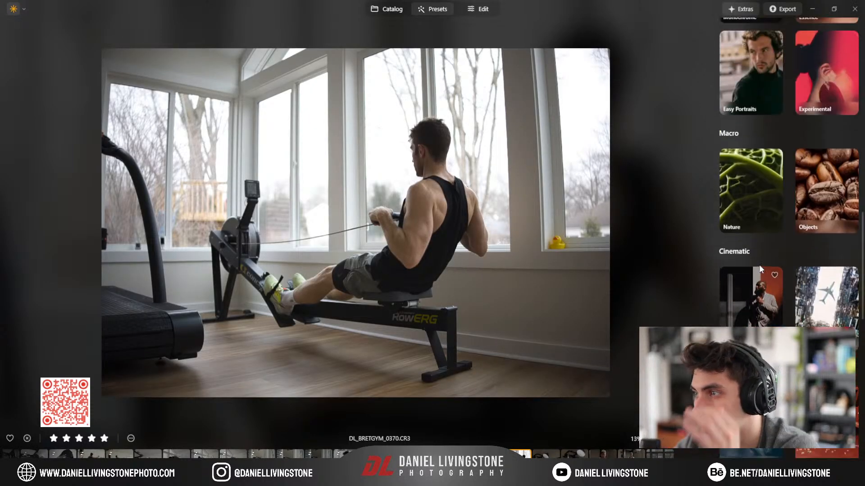
{"action": "left_click", "coordinate": [747, 294]}
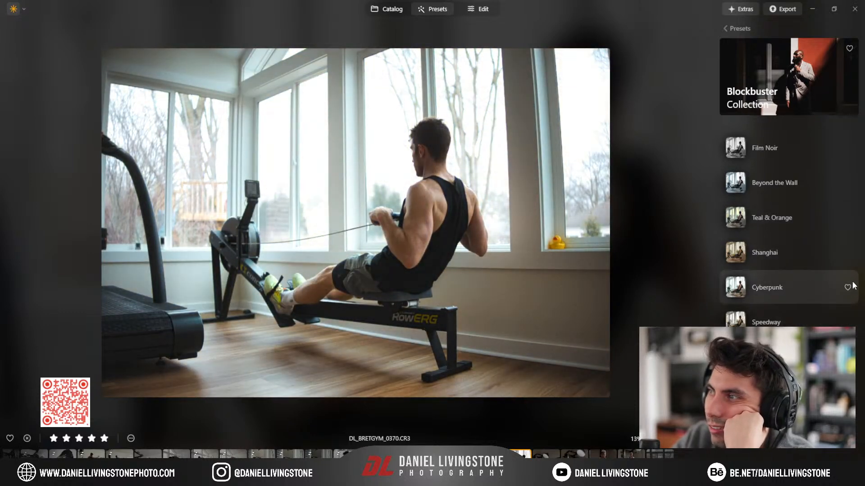
{"action": "left_click", "coordinate": [847, 287]}
Step: Look through all the preset categories, from Essentials and Landscape to Aerial and New Marketplace Arrivals, for further suitable collections
{"action": "left_click", "coordinate": [738, 28]}
{"action": "scroll", "coordinate": [789, 245], "scroll_direction": "down", "scroll_amount": 5}
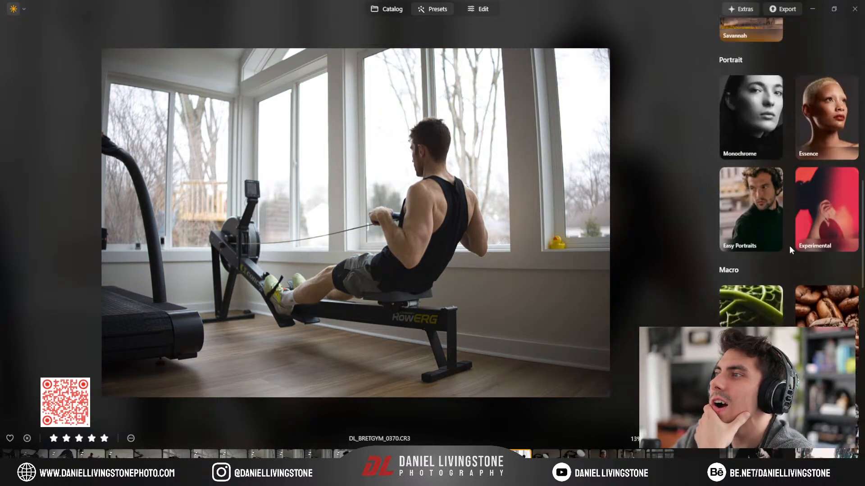
{"action": "scroll", "coordinate": [789, 245], "scroll_direction": "up", "scroll_amount": 2}
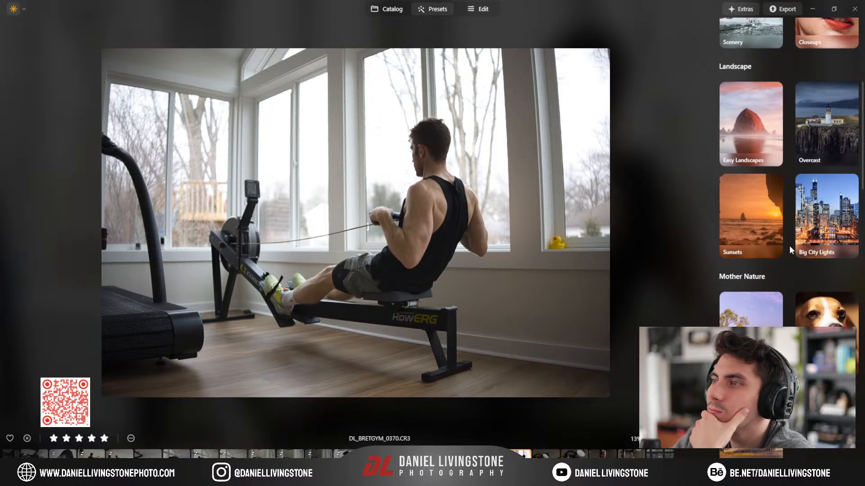
{"action": "scroll", "coordinate": [789, 245], "scroll_direction": "up", "scroll_amount": 4}
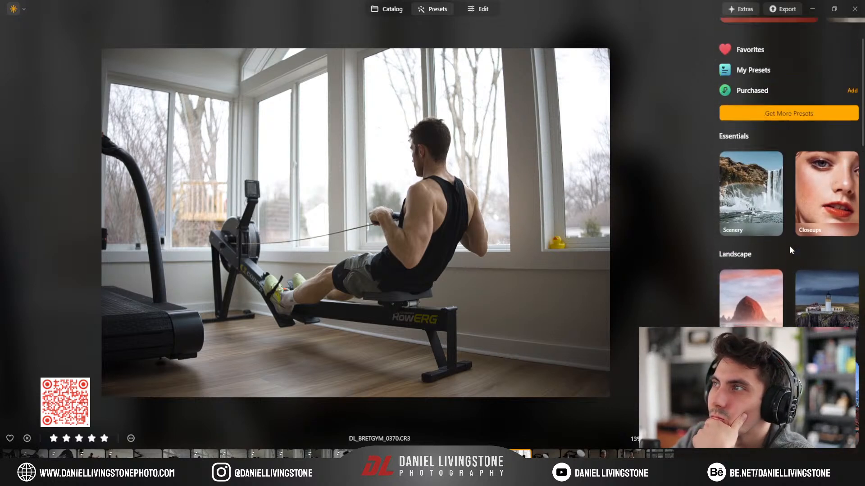
{"action": "scroll", "coordinate": [789, 245], "scroll_direction": "up", "scroll_amount": 3}
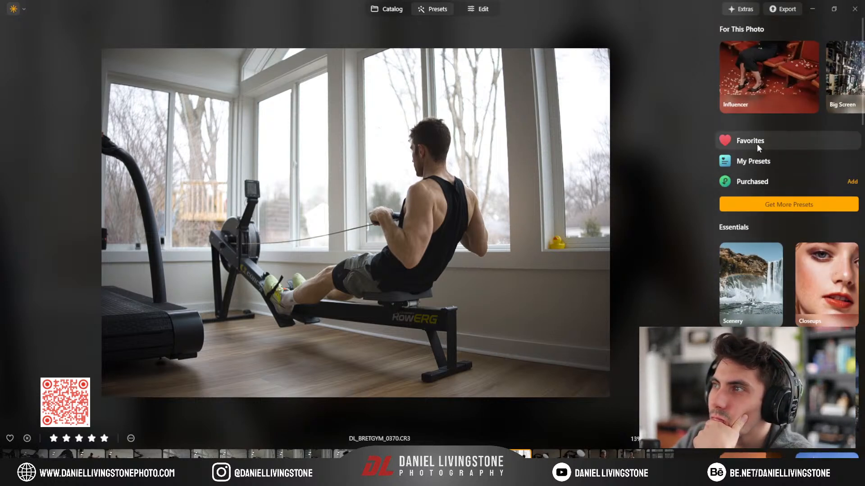
{"action": "scroll", "coordinate": [751, 270], "scroll_direction": "down", "scroll_amount": 5}
{"action": "scroll", "coordinate": [789, 180], "scroll_direction": "down", "scroll_amount": 10}
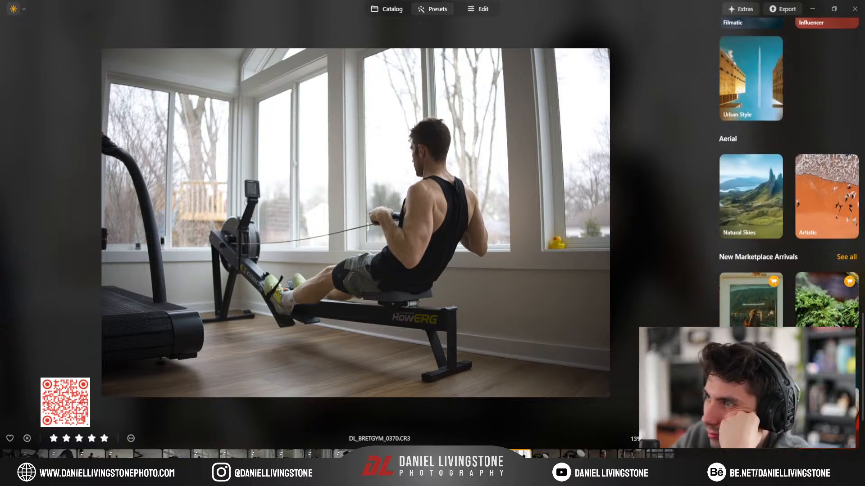
{"action": "scroll", "coordinate": [788, 225], "scroll_direction": "down", "scroll_amount": 3}
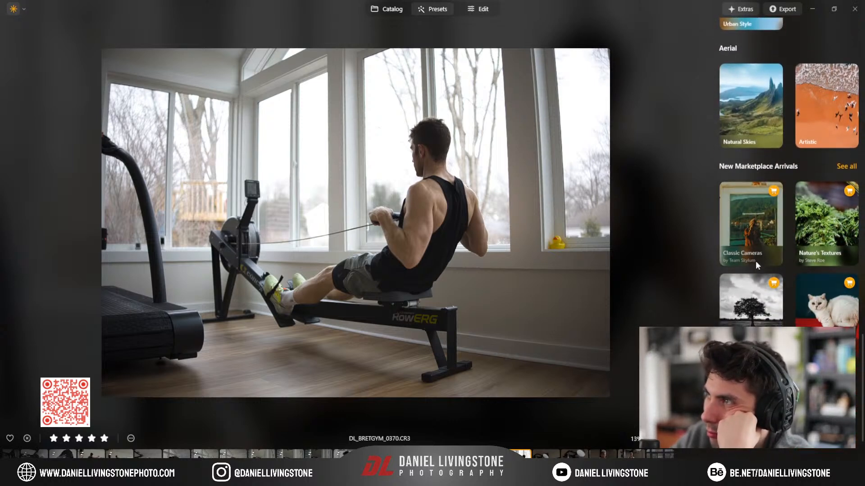
{"action": "scroll", "coordinate": [788, 181], "scroll_direction": "up", "scroll_amount": 15}
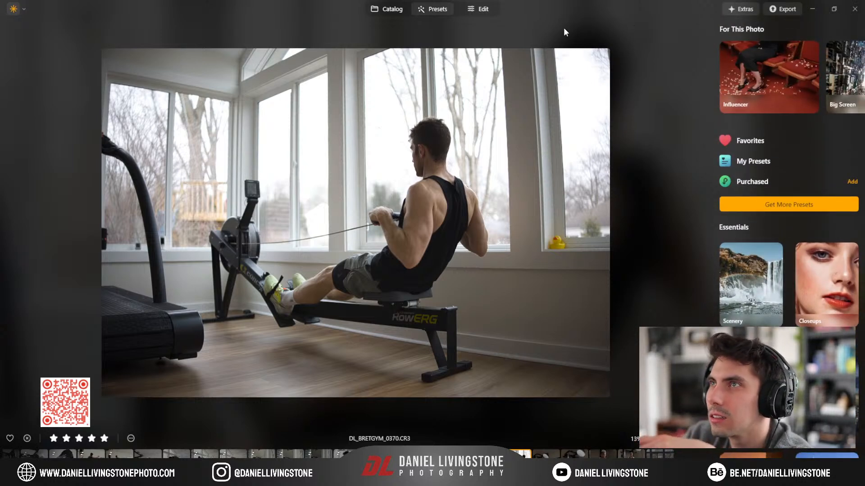
Step: Preview the favorite presets on the rowing photo, and apply the saved Filmic - Purple preset at 100
{"action": "left_click", "coordinate": [761, 143]}
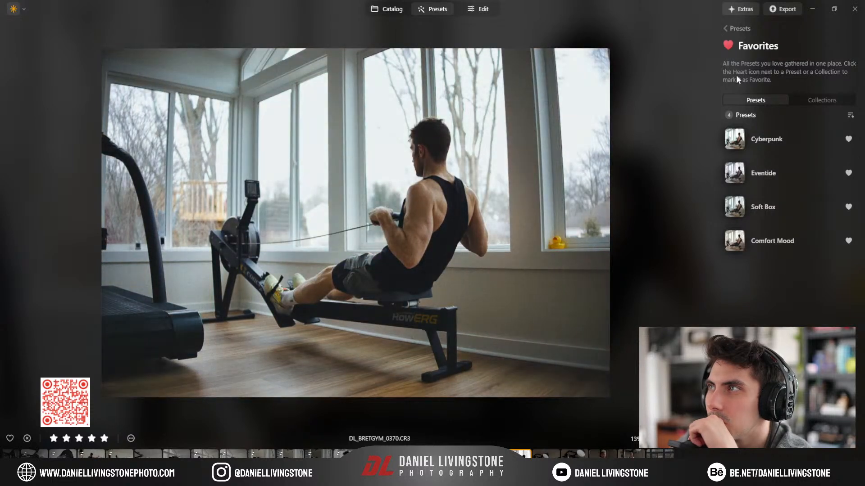
{"action": "left_click", "coordinate": [723, 29]}
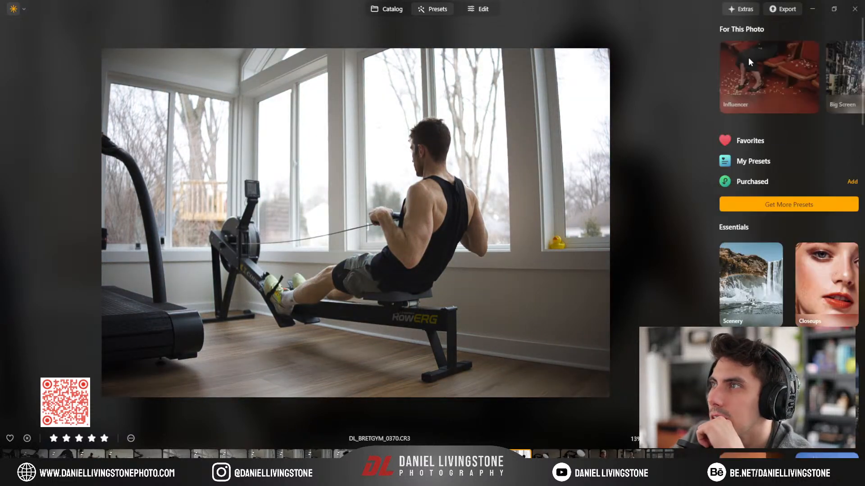
{"action": "left_click", "coordinate": [771, 160]}
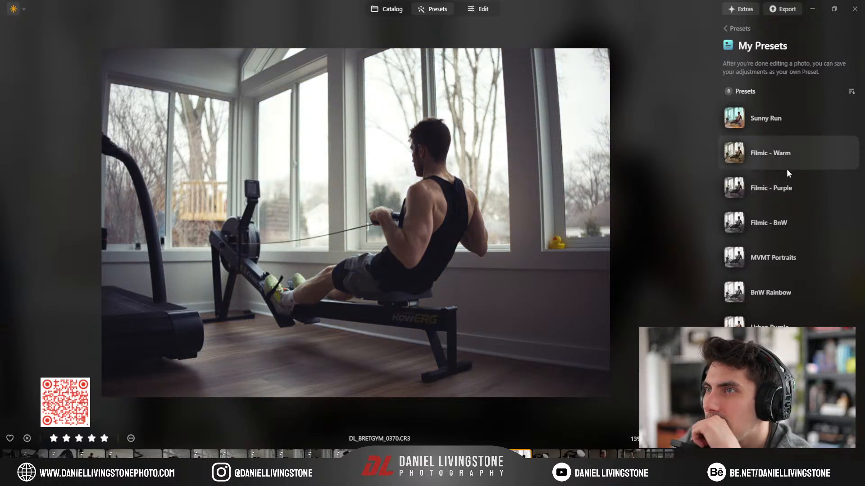
{"action": "left_click", "coordinate": [787, 185]}
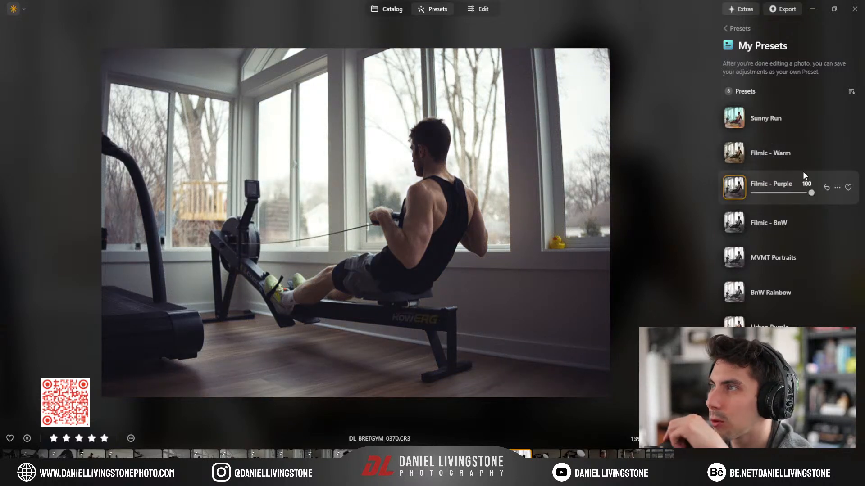
Step: Review the edits behind the preset, and compare the rowing photo with and without the Matte adjustment
{"action": "left_click", "coordinate": [485, 8]}
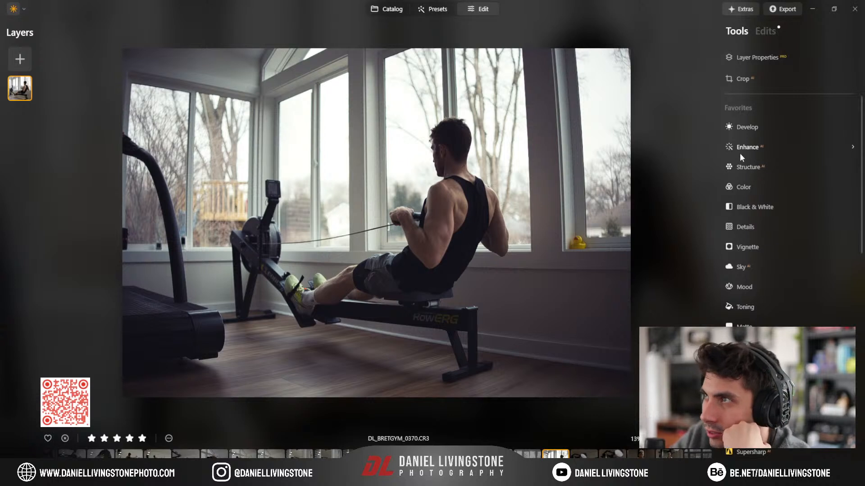
{"action": "left_click", "coordinate": [765, 32]}
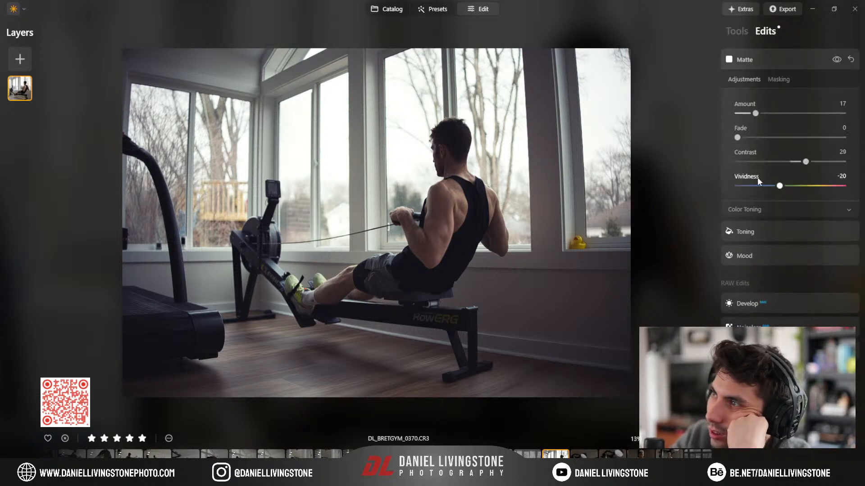
{"action": "left_click", "coordinate": [836, 60]}
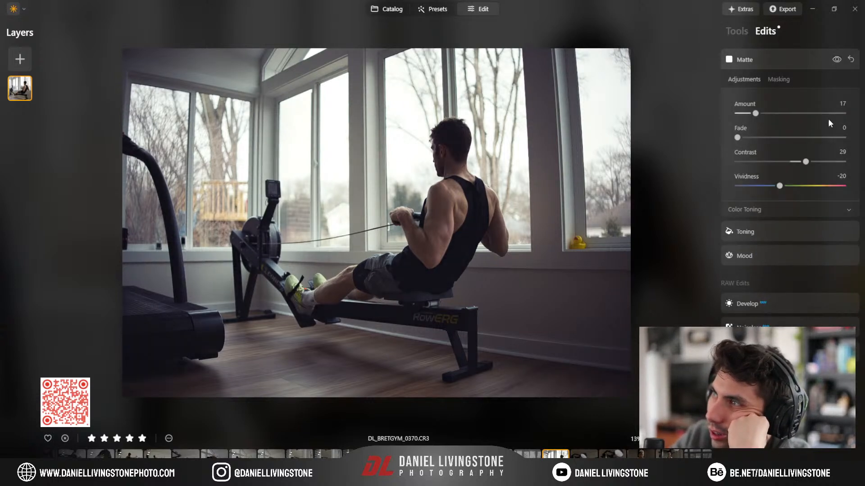
Step: Brighten the rowing photo by raising the first slider of the Enhance AI tool to just above the middle
{"action": "left_click", "coordinate": [737, 33]}
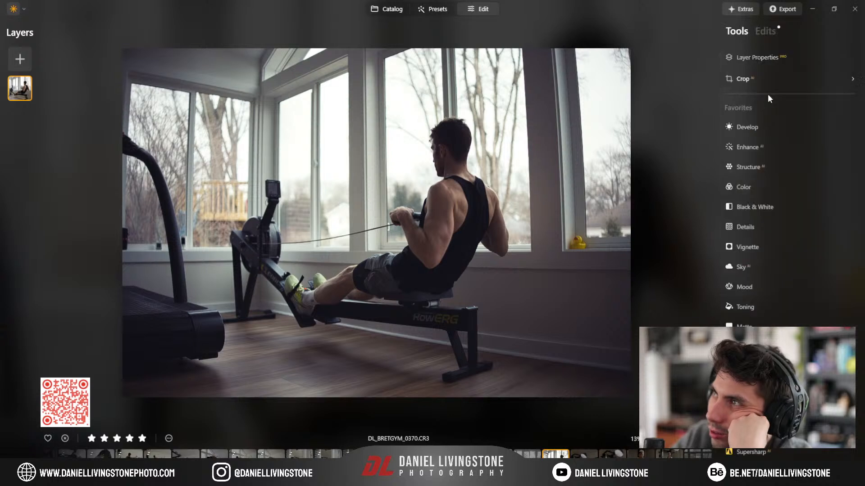
{"action": "left_click", "coordinate": [774, 147]}
{"action": "left_click_drag", "start_coordinate": [734, 201], "coordinate": [797, 206]}
{"action": "left_click", "coordinate": [784, 148]}
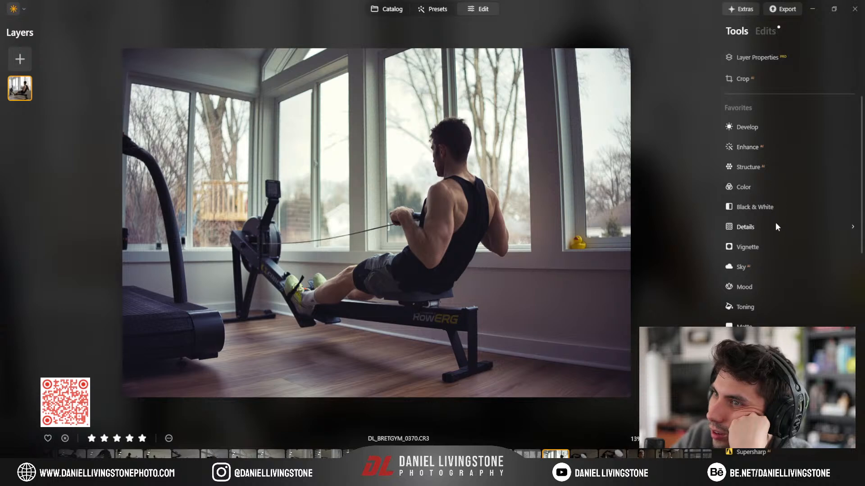
Step: Add a dark vignette to the rowing photo with Amount -31 and Size 0
{"action": "left_click", "coordinate": [761, 249]}
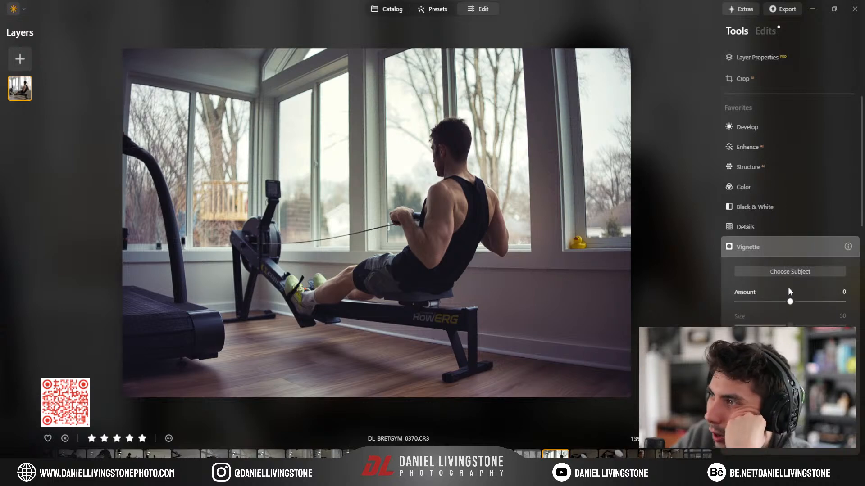
{"action": "mouse_move", "coordinate": [789, 302]}
{"action": "left_mouse_down"}
{"action": "mouse_move", "coordinate": [734, 302]}
{"action": "mouse_move", "coordinate": [773, 302]}
{"action": "left_mouse_up"}
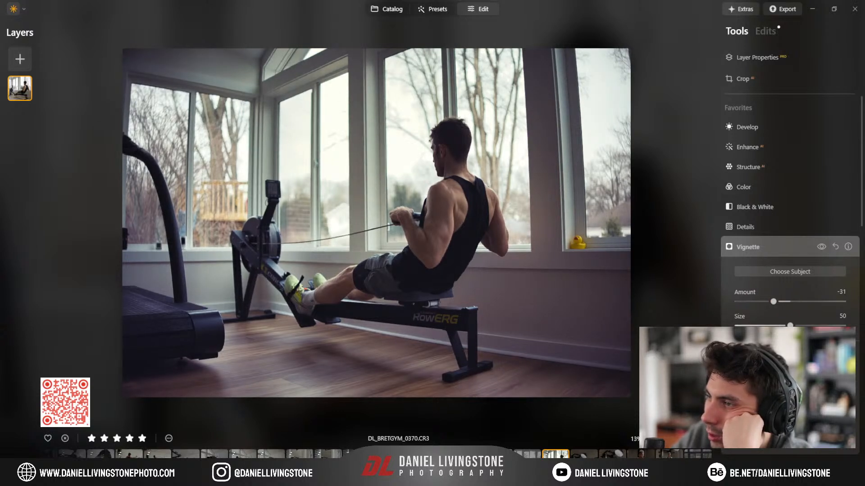
{"action": "left_click_drag", "start_coordinate": [790, 324], "coordinate": [761, 325]}
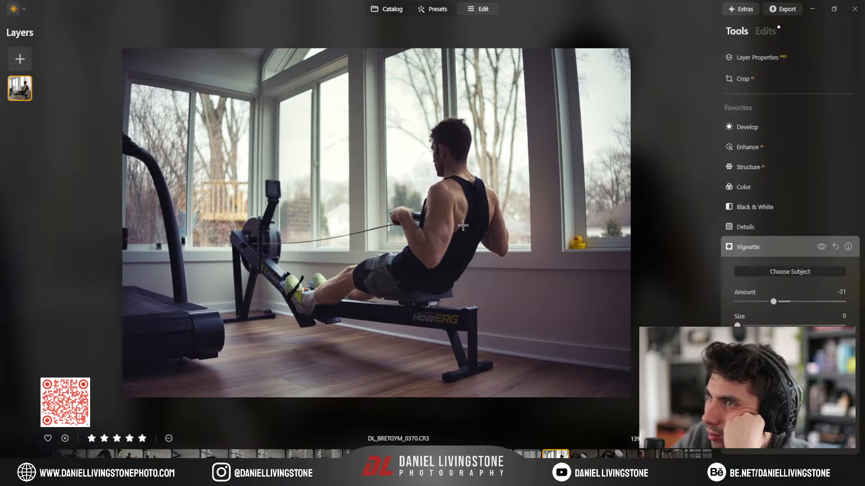
{"action": "left_click", "coordinate": [754, 247]}
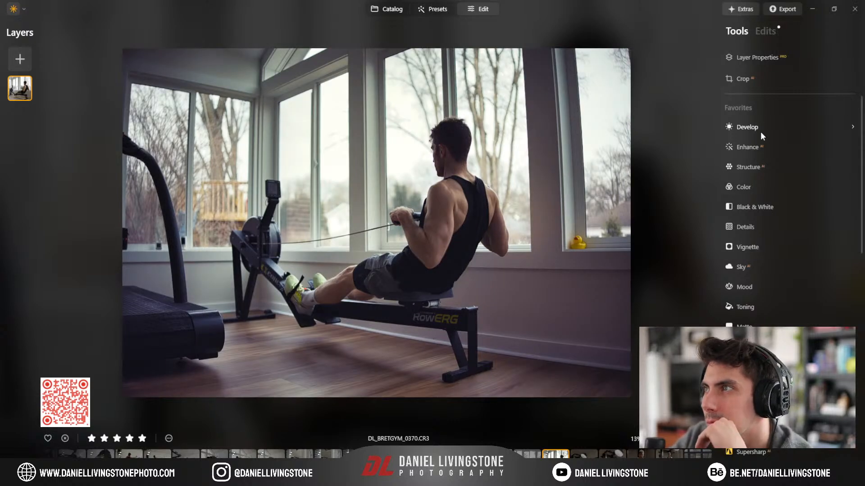
Step: Try a lower shadow saturation in the Toning adjustment of the rowing photo
{"action": "left_click", "coordinate": [765, 33]}
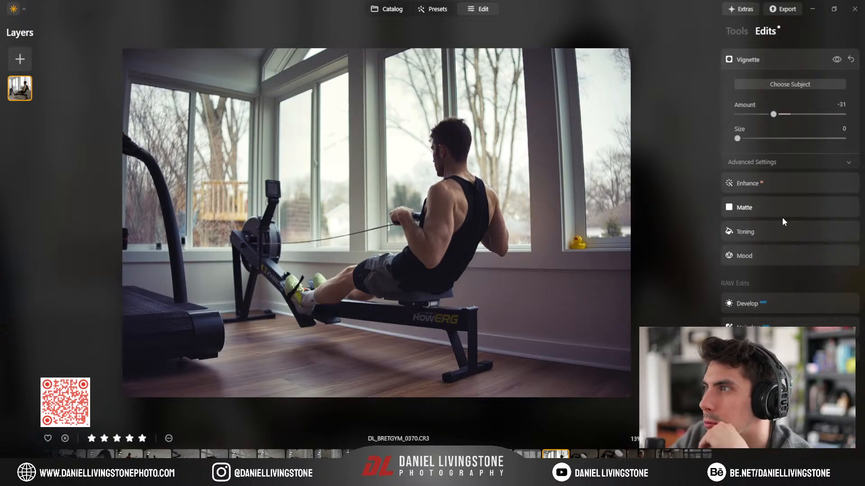
{"action": "left_click", "coordinate": [816, 226]}
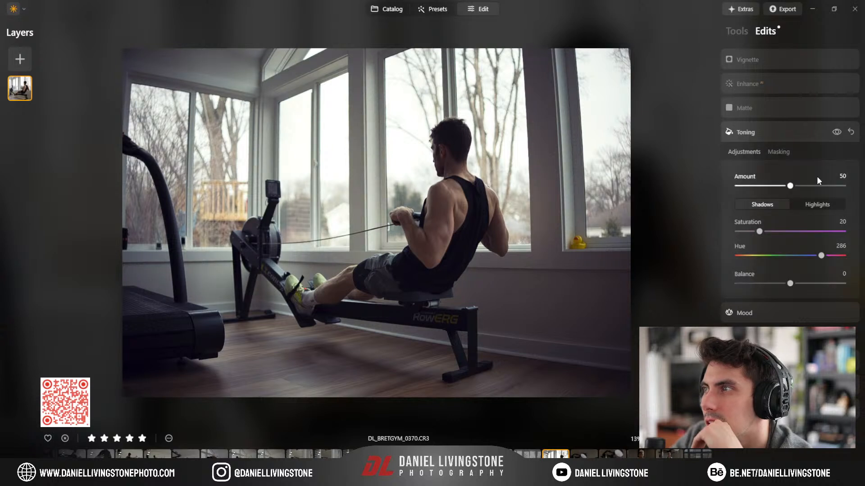
{"action": "mouse_move", "coordinate": [759, 232]}
{"action": "left_mouse_down"}
{"action": "mouse_move", "coordinate": [747, 238]}
{"action": "mouse_move", "coordinate": [753, 232]}
{"action": "left_mouse_up"}
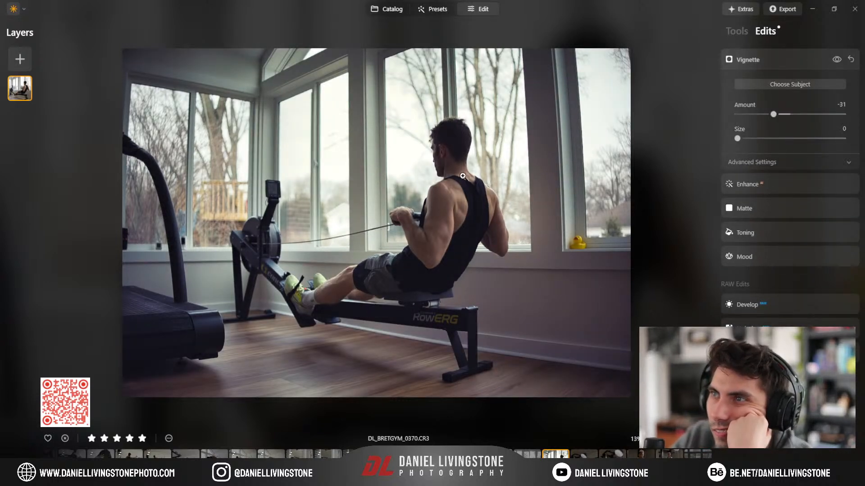
{"action": "left_click", "coordinate": [735, 32]}
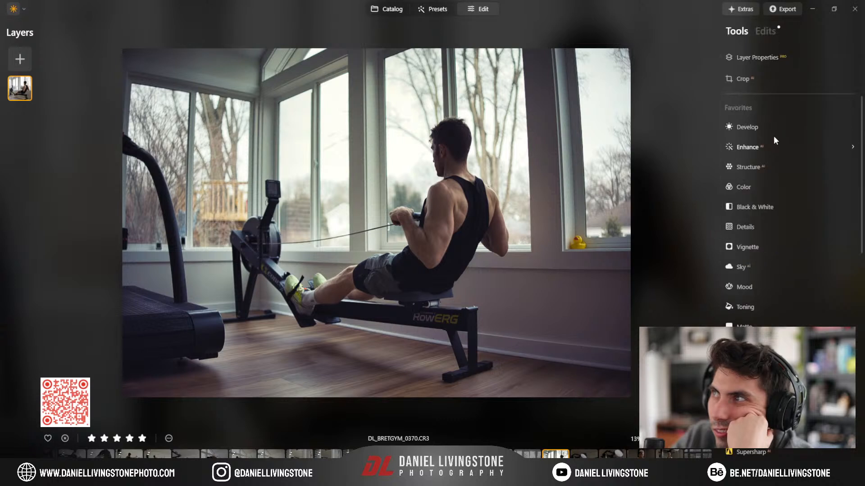
{"action": "left_click", "coordinate": [764, 31]}
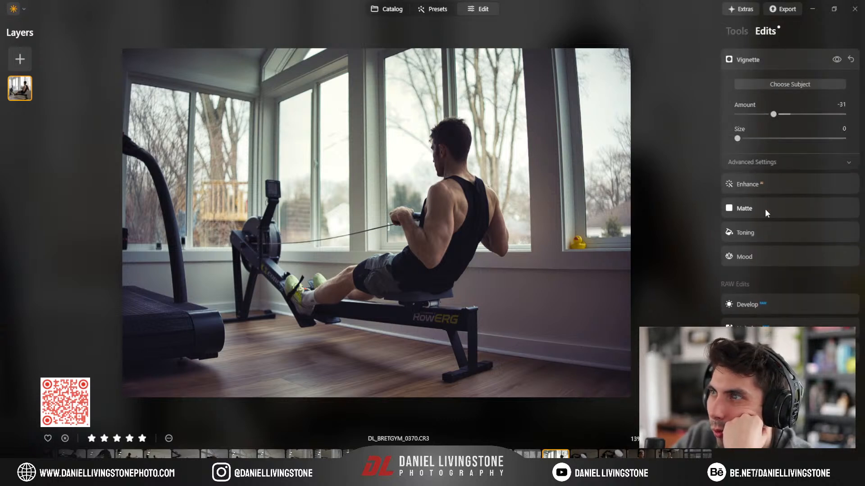
Step: Warm the highlights in the Toning adjustment with Saturation 24 and Hue 66
{"action": "left_click", "coordinate": [784, 229]}
{"action": "left_click", "coordinate": [809, 204]}
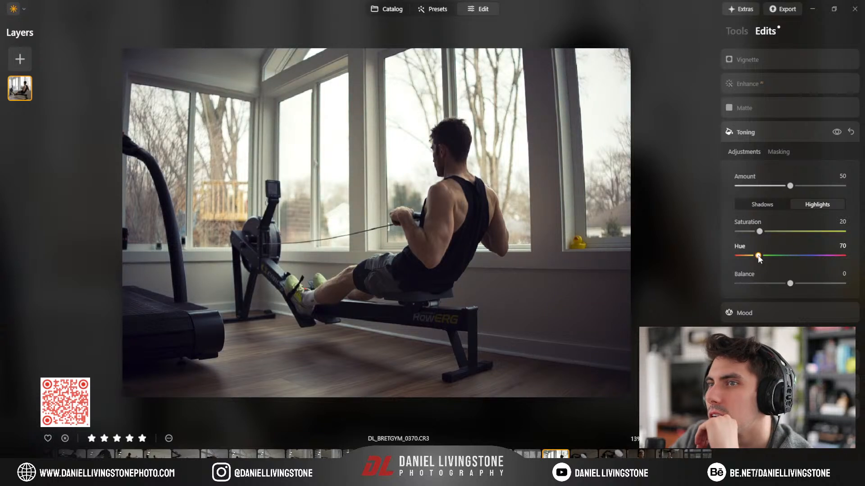
{"action": "left_click_drag", "start_coordinate": [769, 231], "coordinate": [757, 258]}
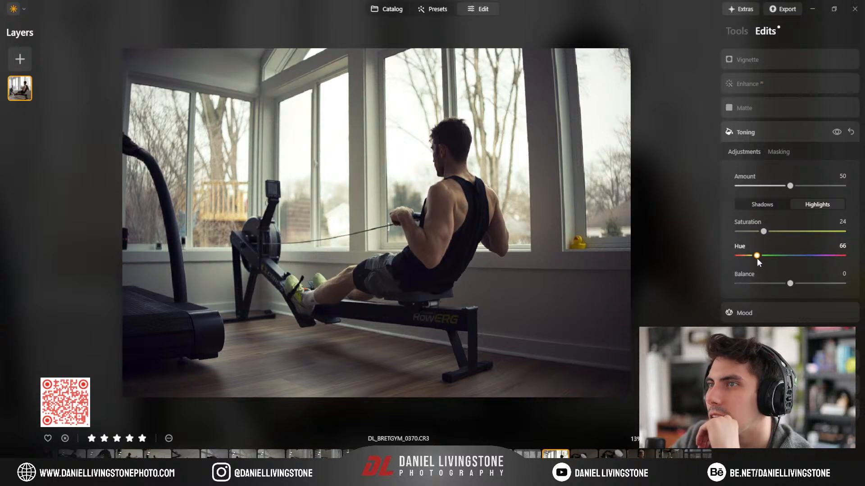
{"action": "left_click", "coordinate": [762, 130]}
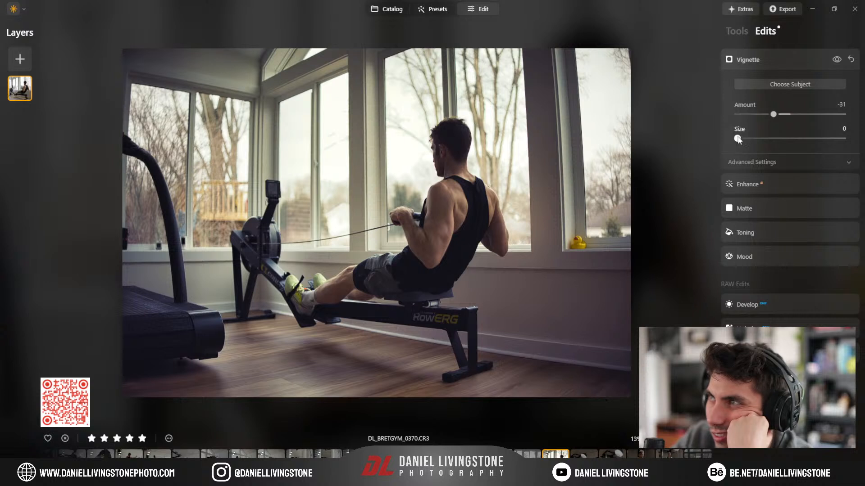
{"action": "left_click", "coordinate": [737, 31]}
{"action": "scroll", "coordinate": [765, 297], "scroll_direction": "down", "scroll_amount": 5}
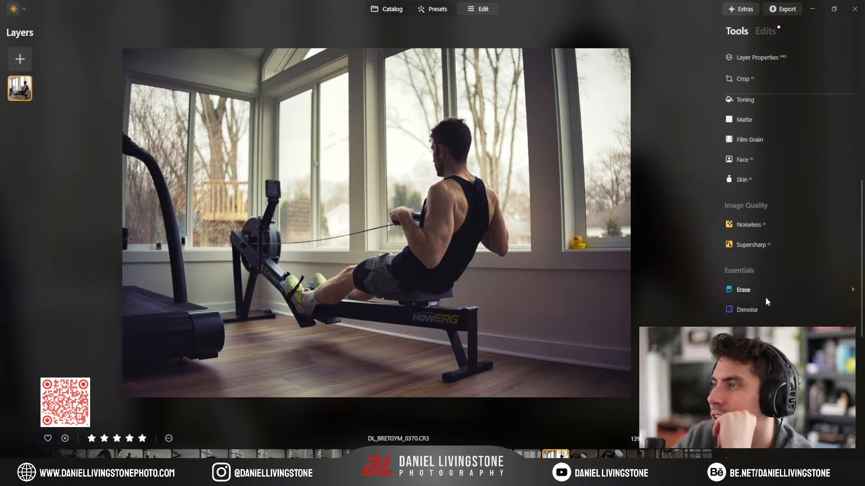
{"action": "scroll", "coordinate": [761, 295], "scroll_direction": "down", "scroll_amount": 2}
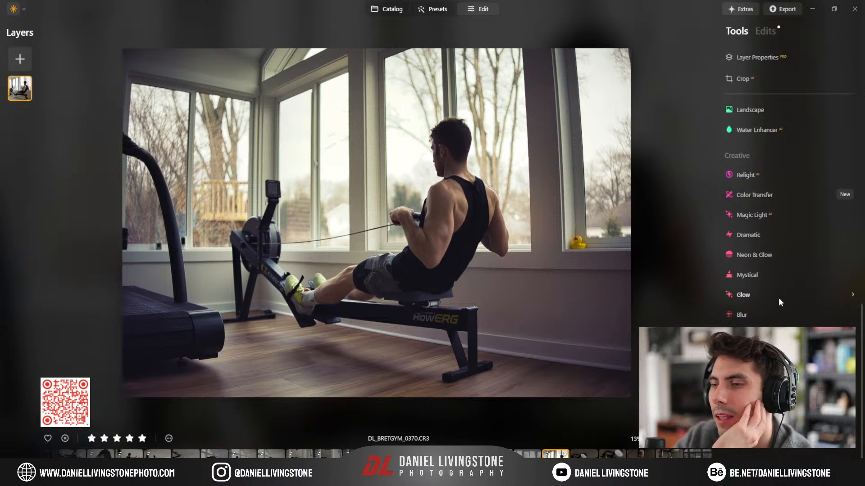
{"action": "scroll", "coordinate": [779, 299], "scroll_direction": "up", "scroll_amount": 5}
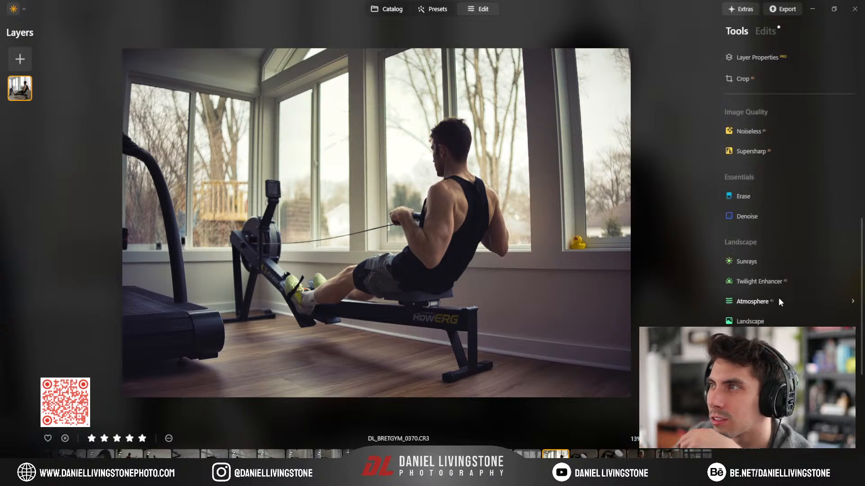
{"action": "scroll", "coordinate": [781, 300], "scroll_direction": "up", "scroll_amount": 3}
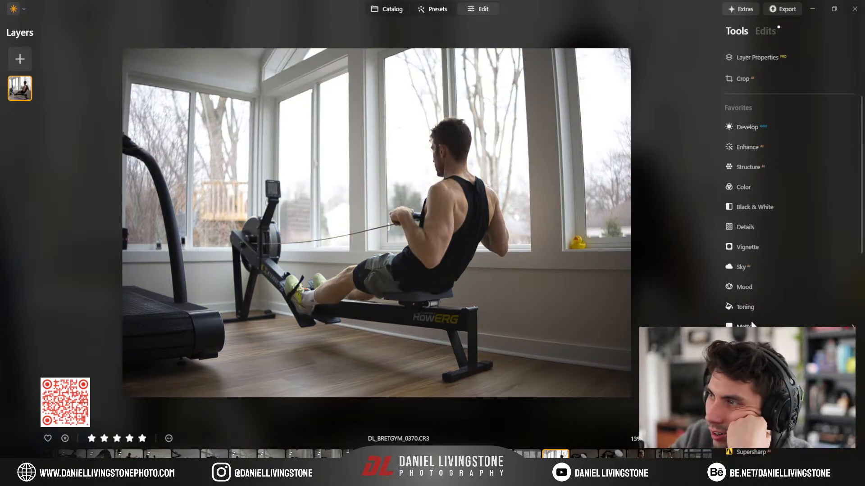
Step: Develop the RAW rowing photo with Highlights -100, Shadows 47 and Smart Contrast 26, and fine-tune its color
{"action": "left_click", "coordinate": [747, 128]}
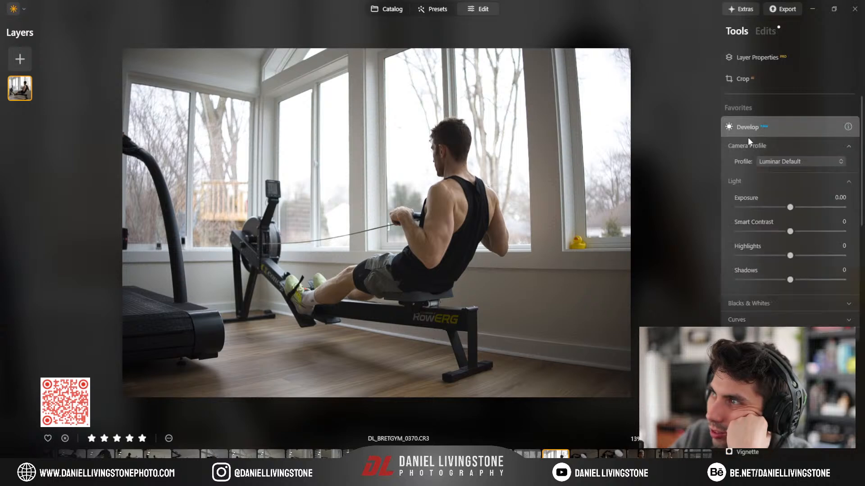
{"action": "left_click_drag", "start_coordinate": [791, 260], "coordinate": [736, 263]}
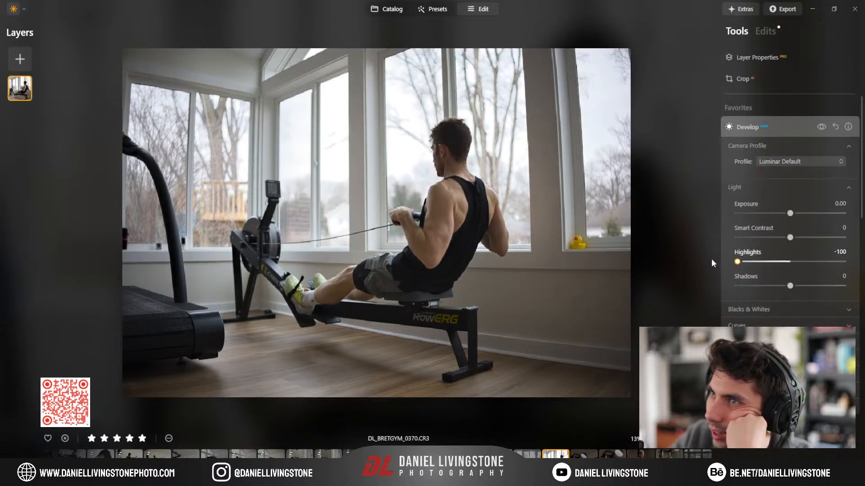
{"action": "left_click_drag", "start_coordinate": [804, 292], "coordinate": [821, 291]}
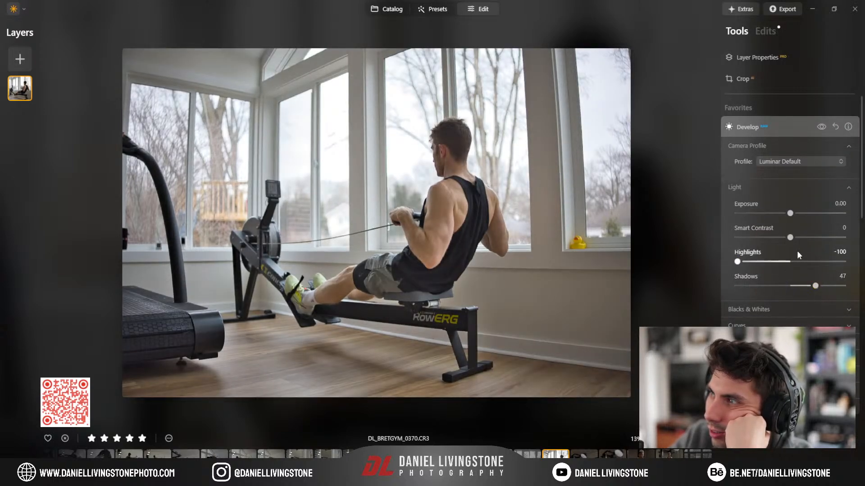
{"action": "mouse_move", "coordinate": [792, 238]}
{"action": "left_mouse_down"}
{"action": "mouse_move", "coordinate": [815, 242]}
{"action": "mouse_move", "coordinate": [805, 243]}
{"action": "left_mouse_up"}
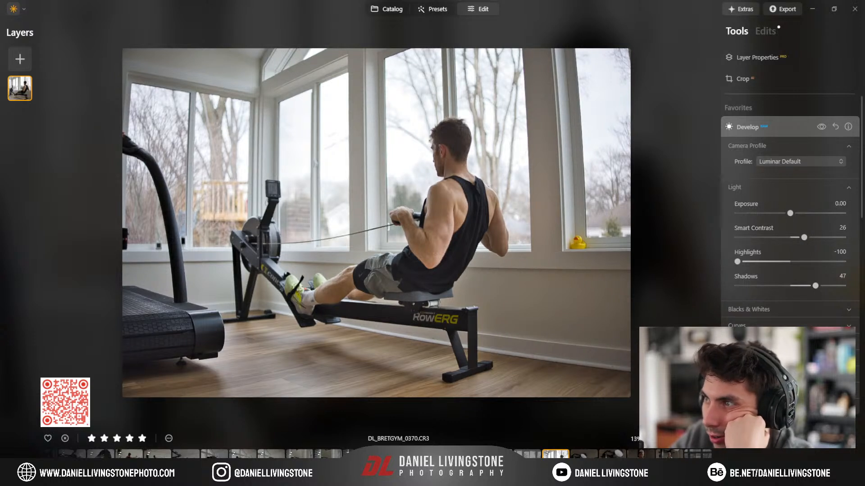
{"action": "scroll", "coordinate": [771, 179], "scroll_direction": "down", "scroll_amount": 1}
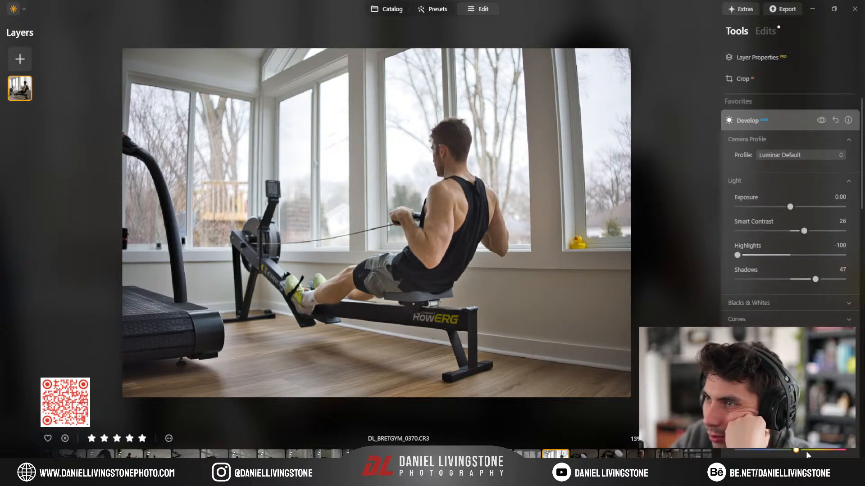
{"action": "left_click_drag", "start_coordinate": [809, 452], "coordinate": [796, 453]}
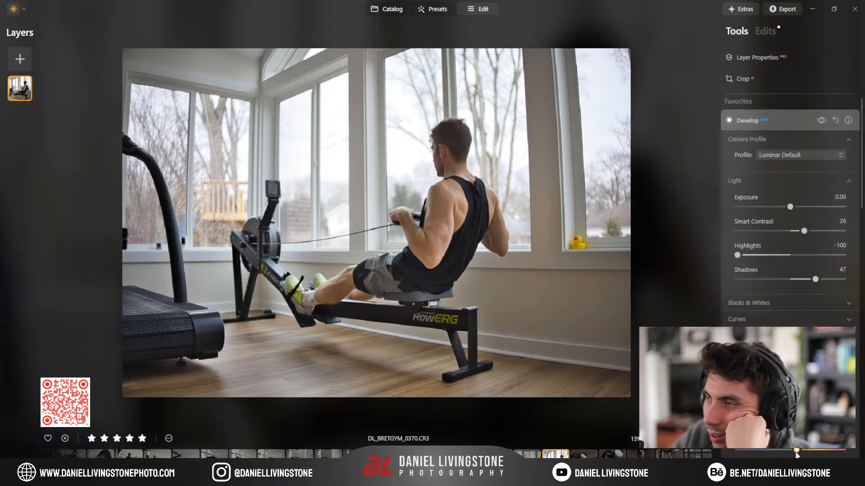
{"action": "left_click", "coordinate": [778, 125]}
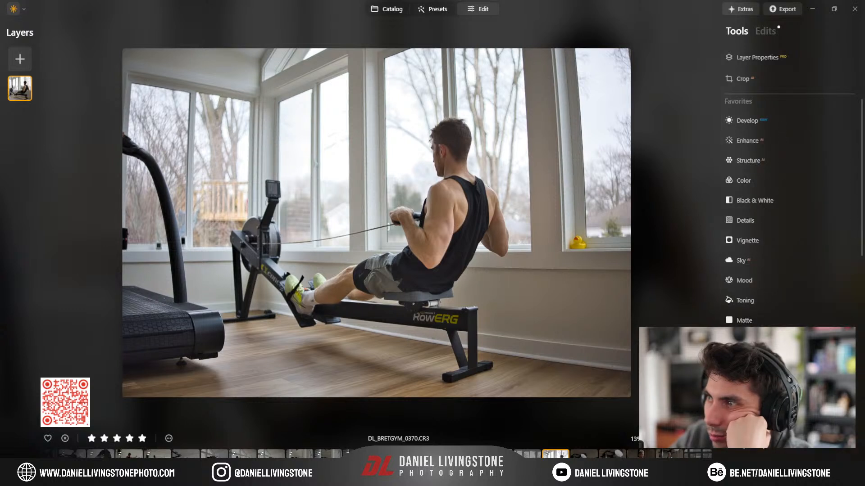
Step: Apply a Mood adjustment to the rowing photo
{"action": "scroll", "coordinate": [765, 306], "scroll_direction": "down", "scroll_amount": 10}
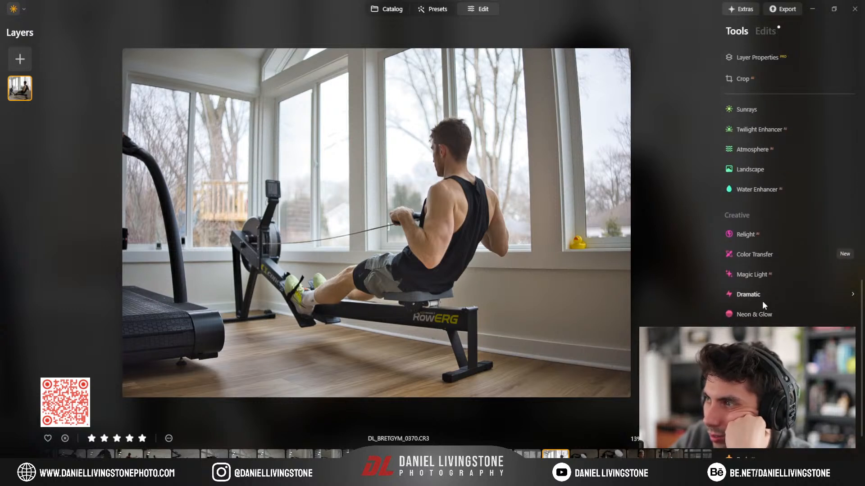
{"action": "scroll", "coordinate": [759, 232], "scroll_direction": "up", "scroll_amount": 8}
{"action": "left_click", "coordinate": [758, 286]}
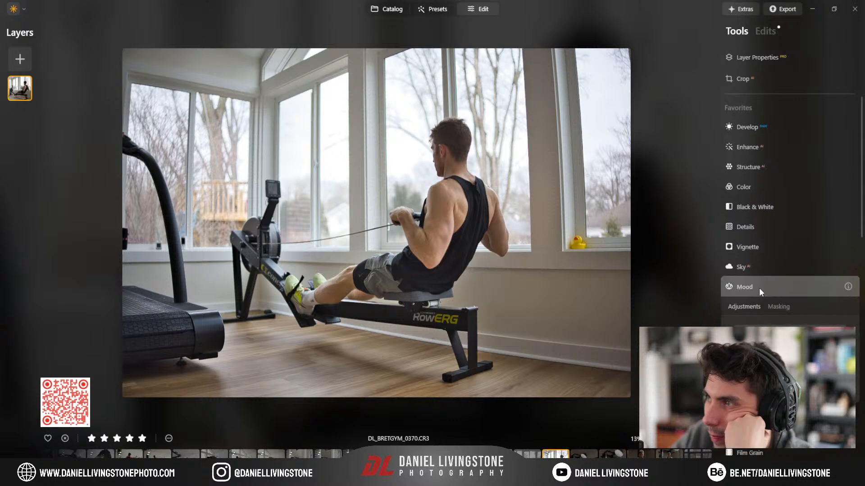
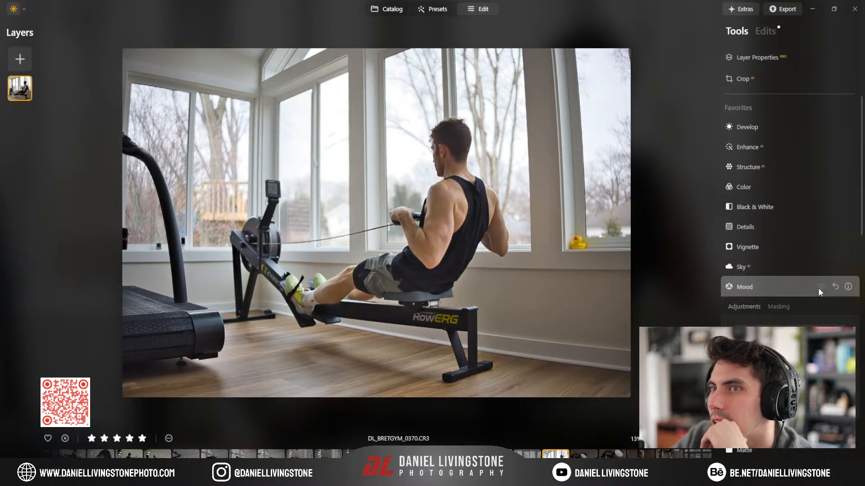
{"action": "left_click", "coordinate": [780, 286]}
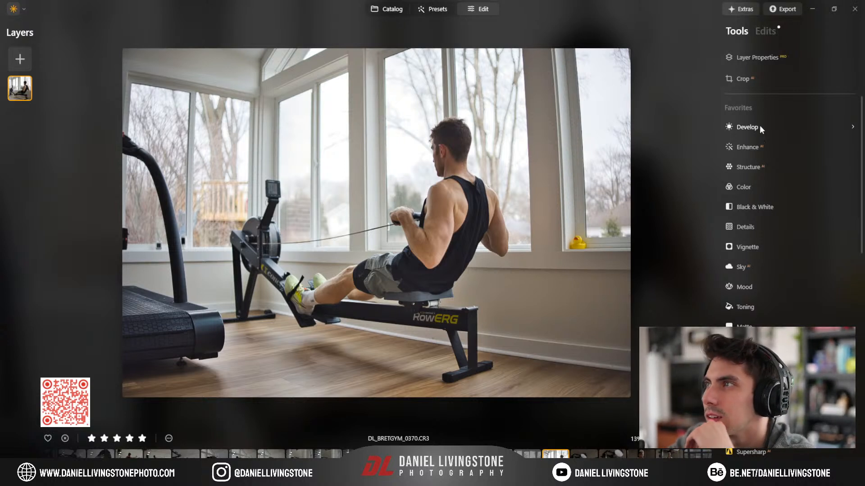
Step: Compare the rowing photo with and without Auto Distortion Corrections in the Develop optics, and leave the correction enabled
{"action": "left_click", "coordinate": [759, 33]}
{"action": "left_click", "coordinate": [763, 235]}
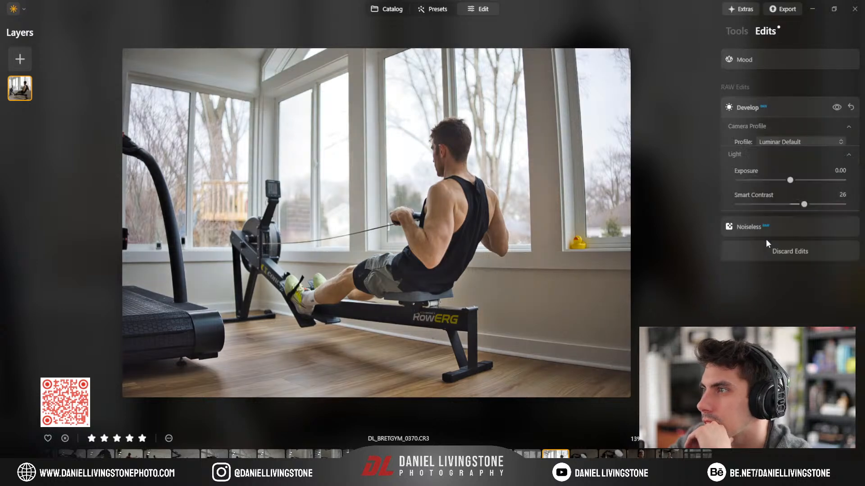
{"action": "scroll", "coordinate": [790, 189], "scroll_direction": "down", "scroll_amount": 3}
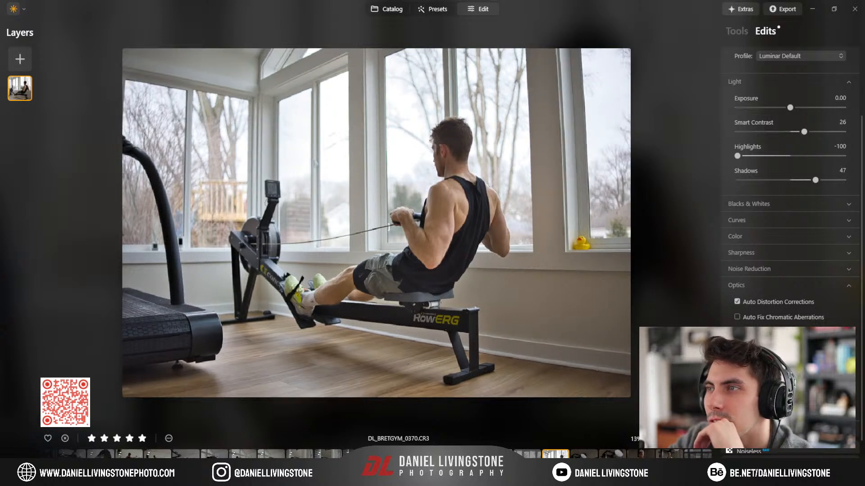
{"action": "left_click", "coordinate": [765, 302]}
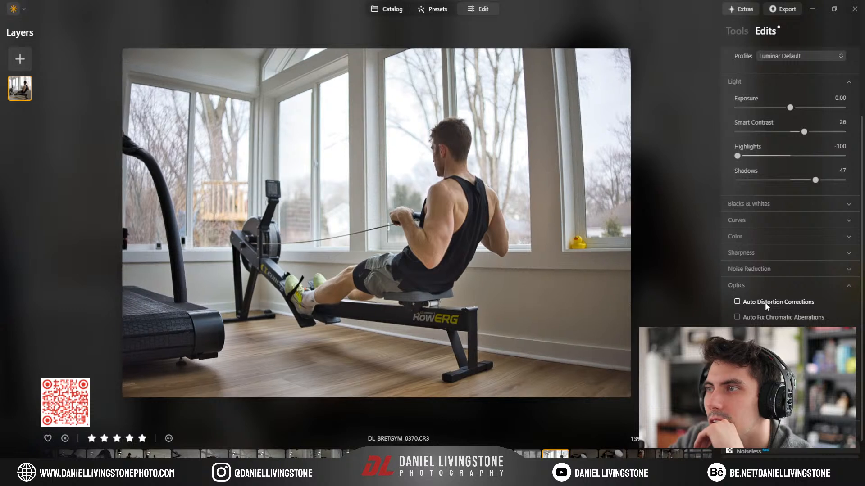
{"action": "left_click", "coordinate": [765, 301]}
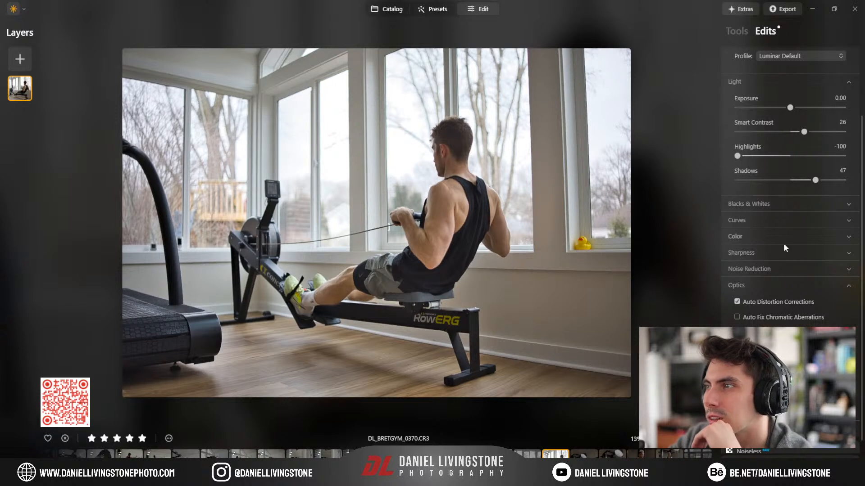
{"action": "scroll", "coordinate": [785, 285], "scroll_direction": "up", "scroll_amount": 2}
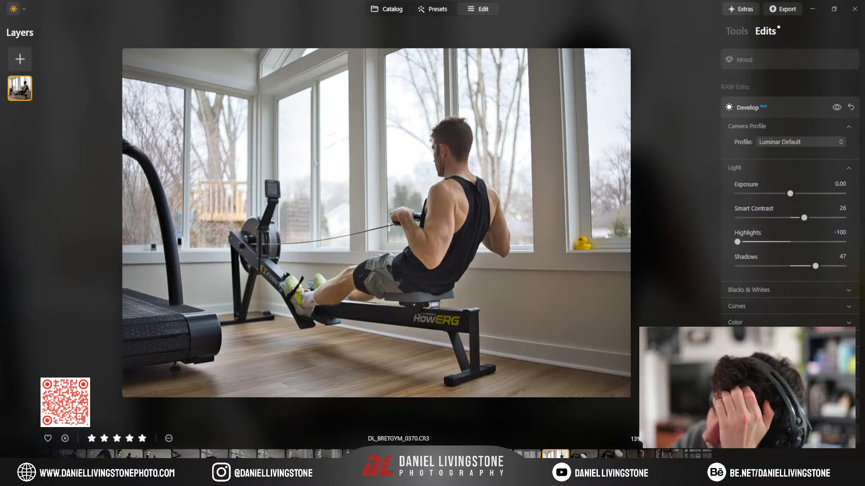
Step: Look through other gym photos, including DL_BRETGYM_0417.CR3 and DL_BRETGYM_0002.CR3, to compare them with the rowing photo
{"action": "key", "text": "Right"}
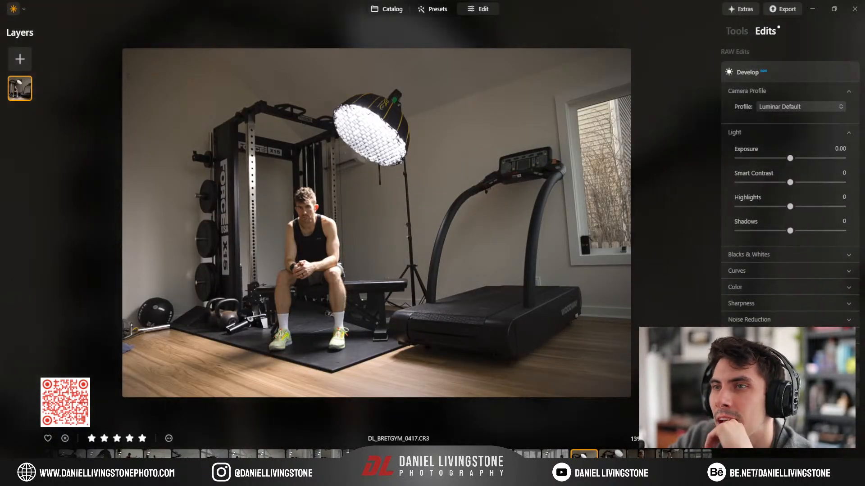
{"action": "key", "text": "Right"}
{"action": "key", "text": "Left"}
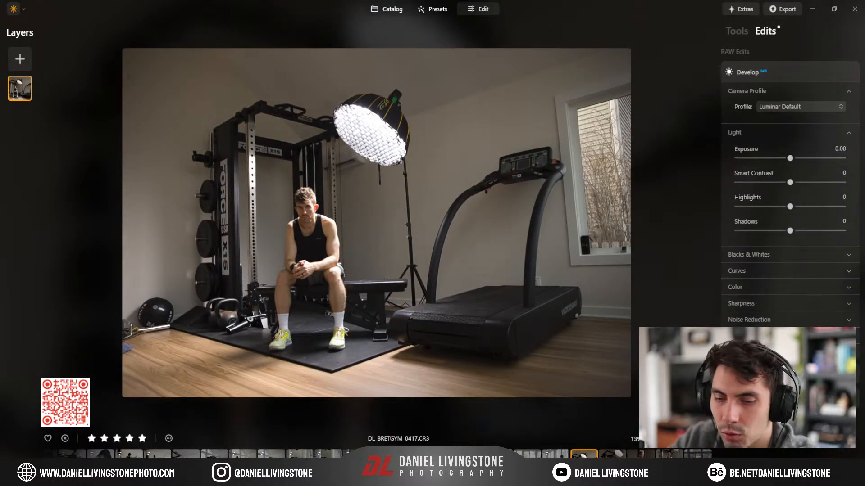
{"action": "key", "text": "Left"}
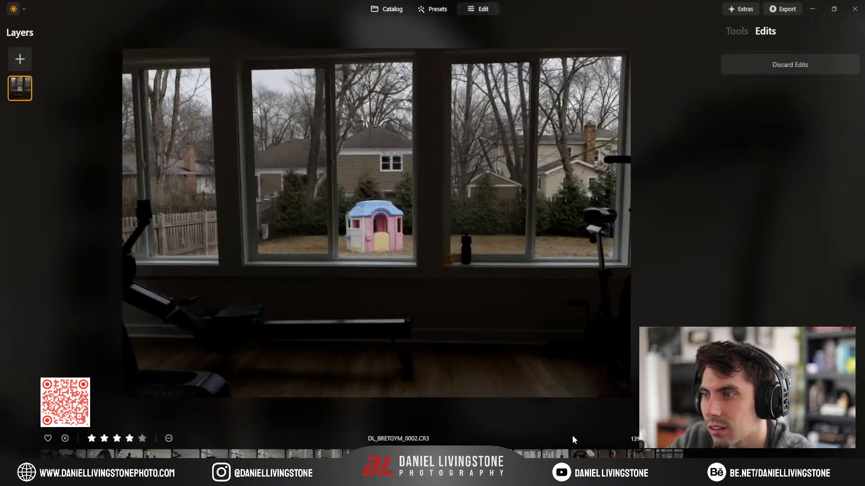
Step: Look through the neighbouring gym photos, from DL_BRETGYM_0002.CR3 back to DL_BRETGYM_0351.CR3 and forward to DL_BRETGYM_0419.CR3
{"action": "scroll", "coordinate": [598, 456], "scroll_direction": "up", "scroll_amount": 1}
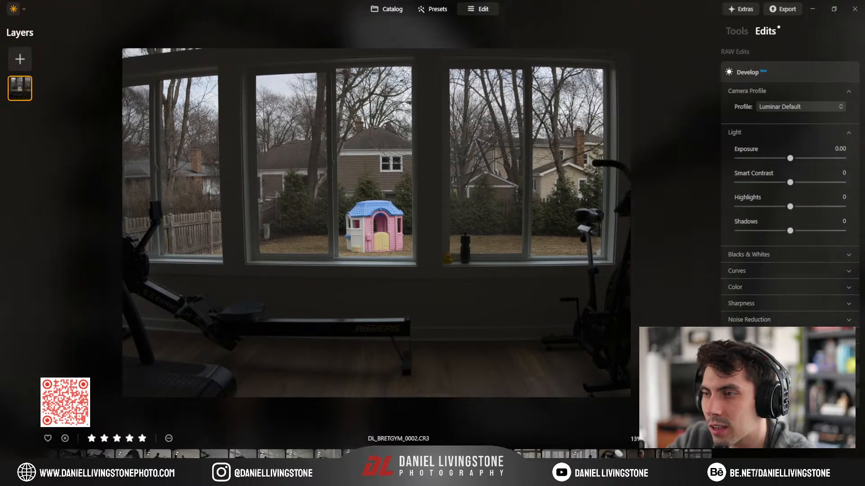
{"action": "key", "text": "Left"}
{"action": "key", "text": "Left"}
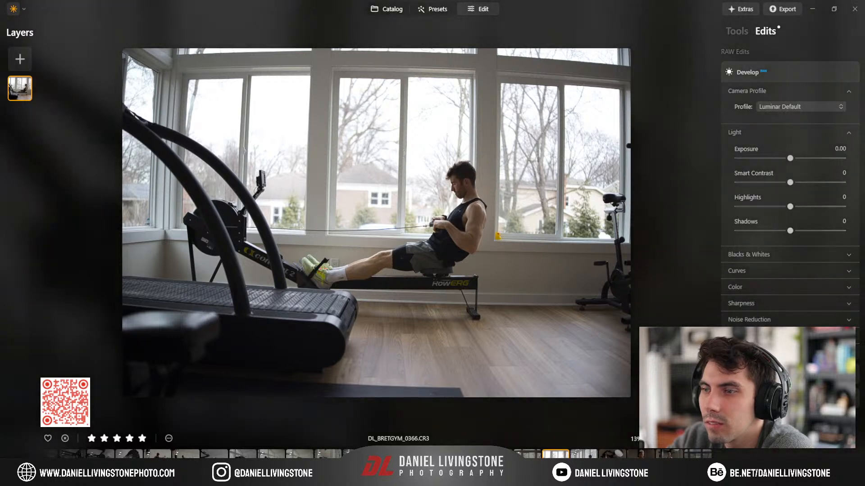
{"action": "key", "text": "Left"}
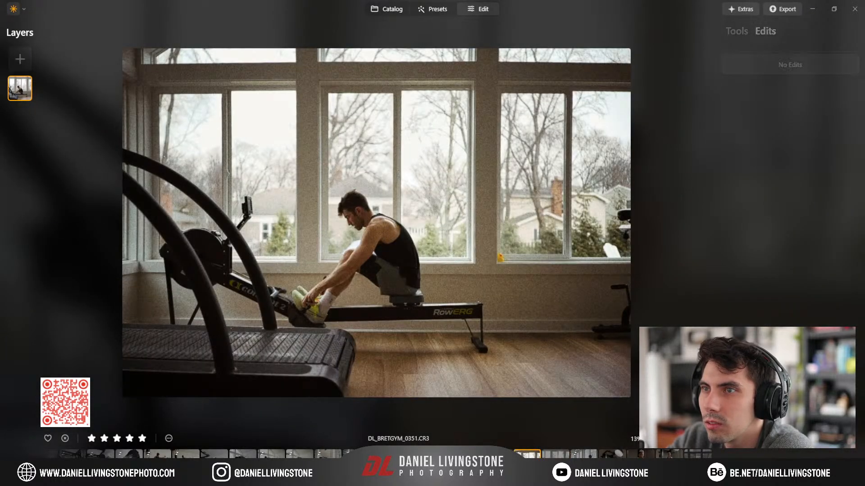
{"action": "key", "text": "Right"}
{"action": "key", "text": "Right"}
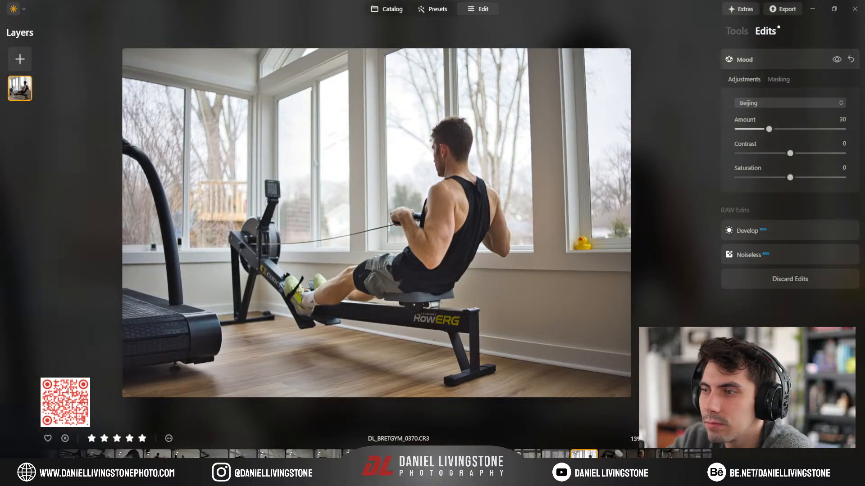
{"action": "key", "text": "Right"}
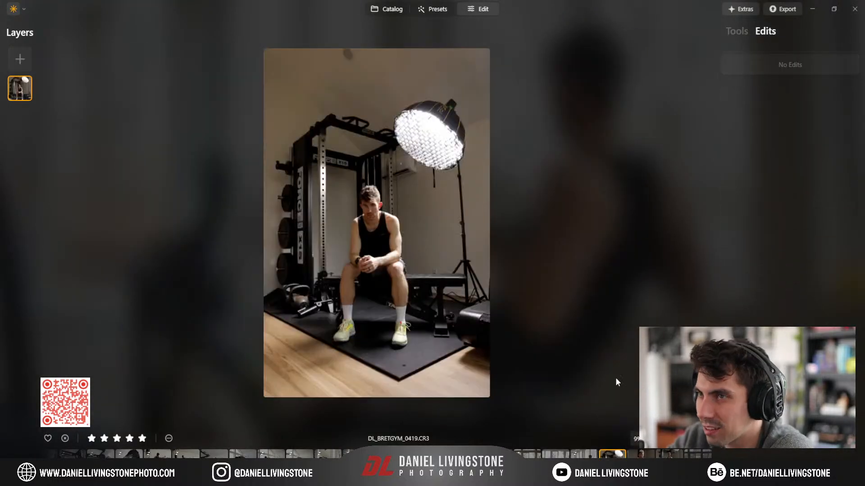
Step: Apply the Filmic - Warm preset to DL_BRETGYM_0419.CR3 and the Filmic - BnW preset to DL_BRETGYM_0427.CR3, both at 100
{"action": "left_click", "coordinate": [431, 10]}
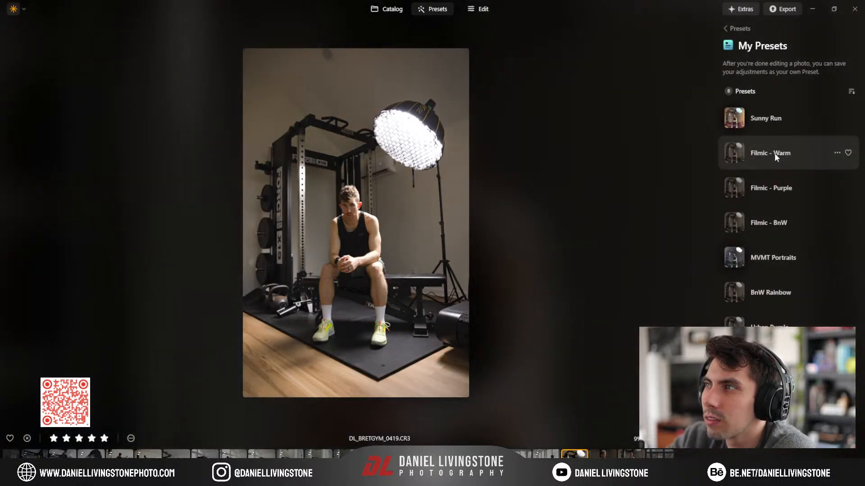
{"action": "left_click", "coordinate": [774, 153]}
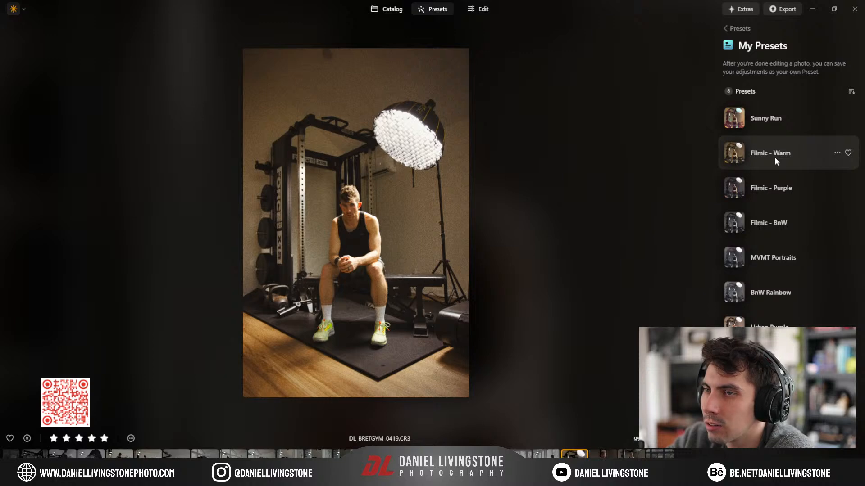
{"action": "left_click_drag", "start_coordinate": [358, 202], "coordinate": [417, 120]}
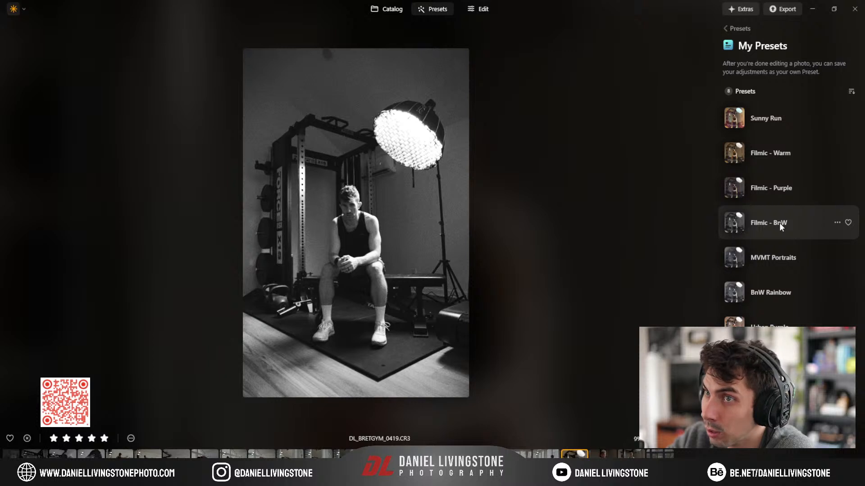
{"action": "left_click", "coordinate": [784, 152]}
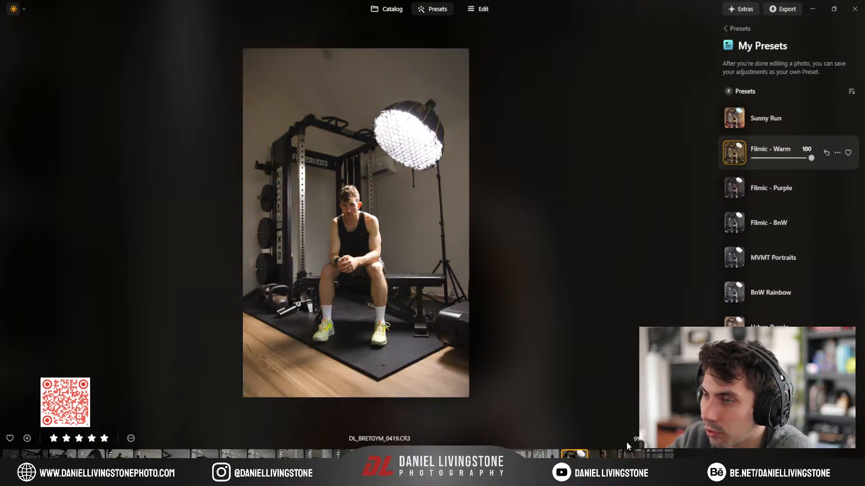
{"action": "left_click", "coordinate": [629, 453]}
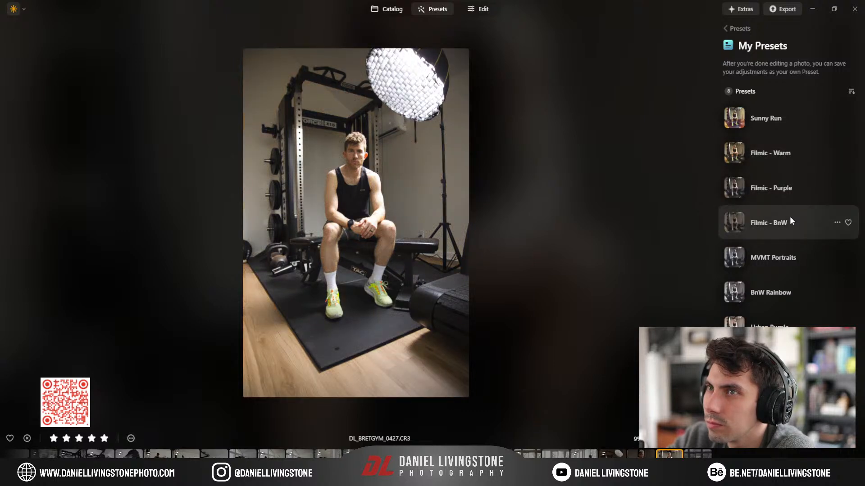
{"action": "left_click", "coordinate": [787, 222]}
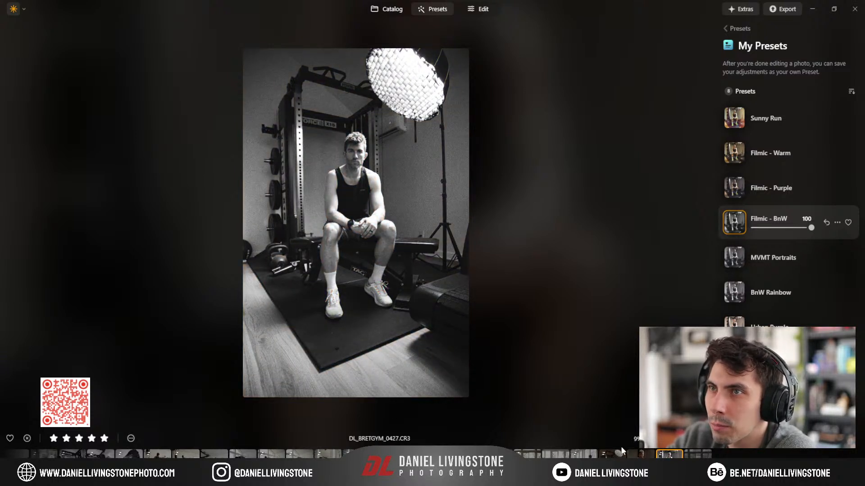
Step: Examine the man's face in DL_BRETGYM_0419.CR3 at 100% to check the warm preset's effect
{"action": "left_click", "coordinate": [613, 461]}
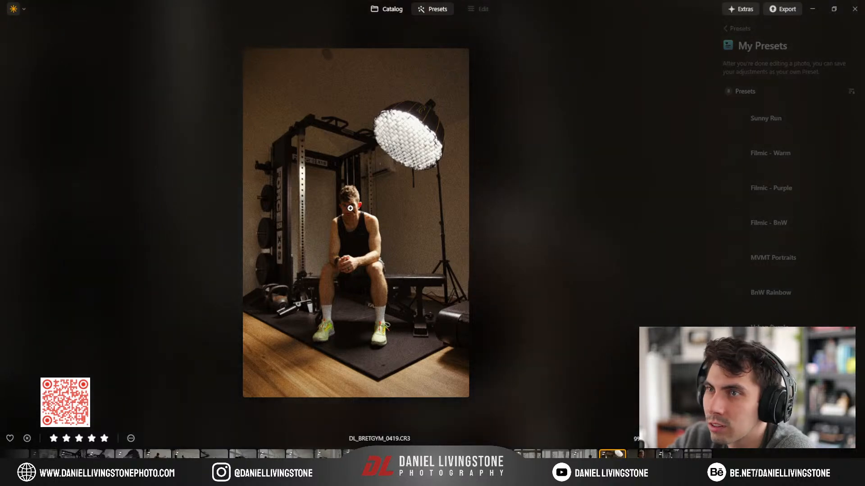
{"action": "left_click", "coordinate": [352, 194]}
{"action": "left_click_drag", "start_coordinate": [268, 223], "coordinate": [506, 108]}
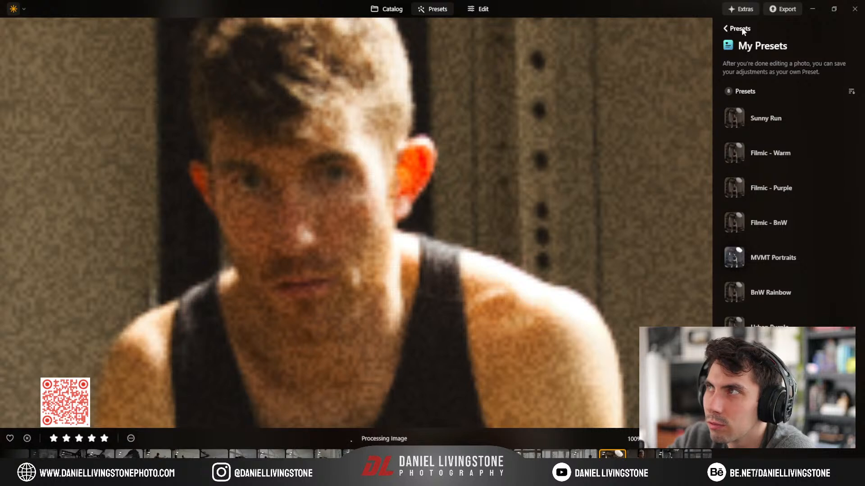
{"action": "left_click", "coordinate": [742, 28]}
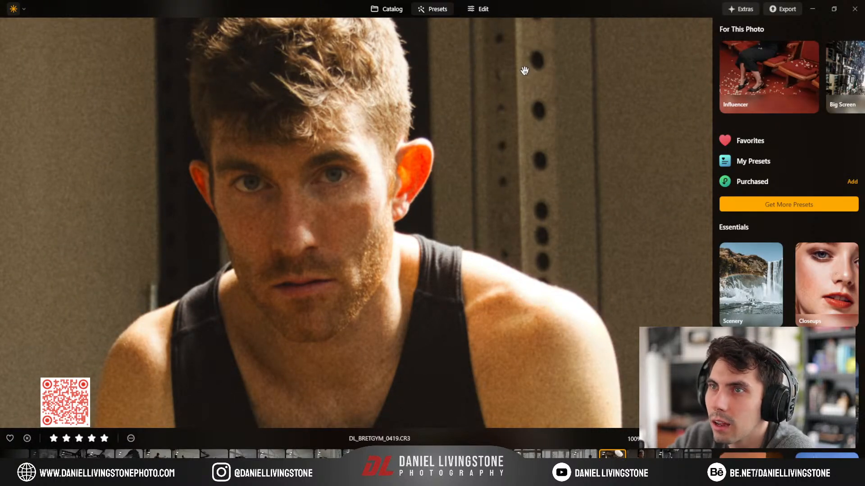
{"action": "left_click", "coordinate": [557, 140]}
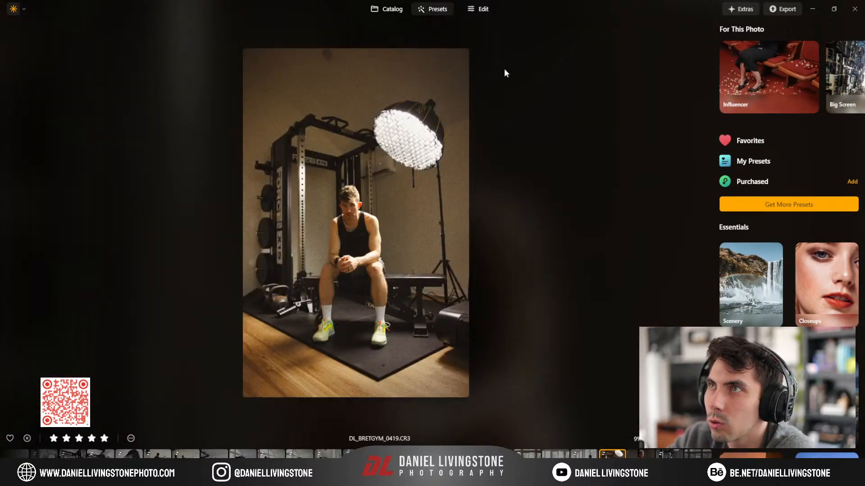
Step: Brighten the seated man's face in DL_BRETGYM_0419.CR3 with a Face Light of about 17
{"action": "left_click", "coordinate": [480, 9]}
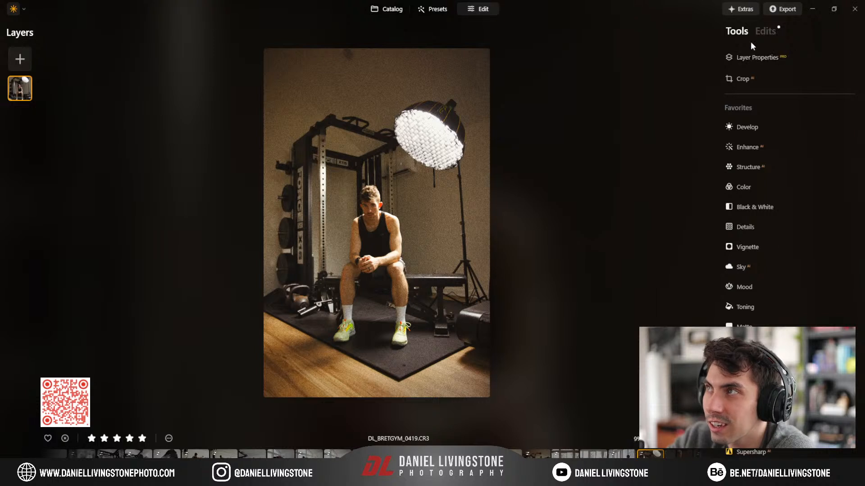
{"action": "left_click", "coordinate": [765, 31]}
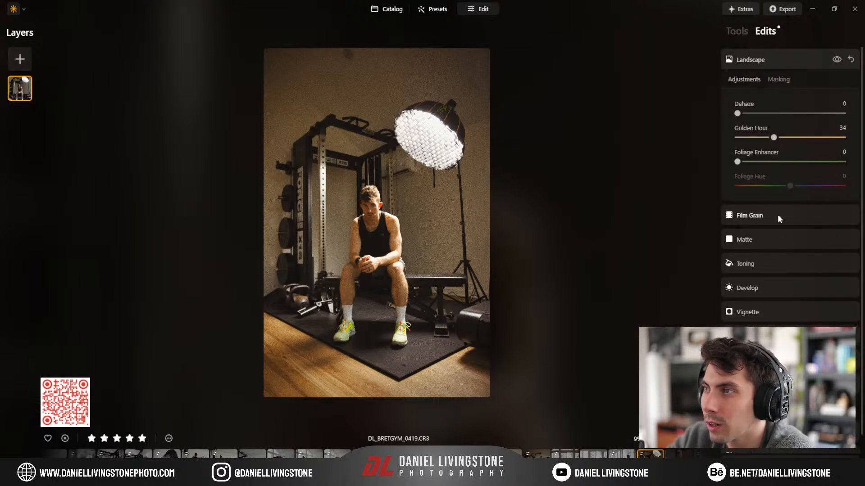
{"action": "left_click", "coordinate": [736, 30]}
{"action": "scroll", "coordinate": [747, 203], "scroll_direction": "down", "scroll_amount": 5}
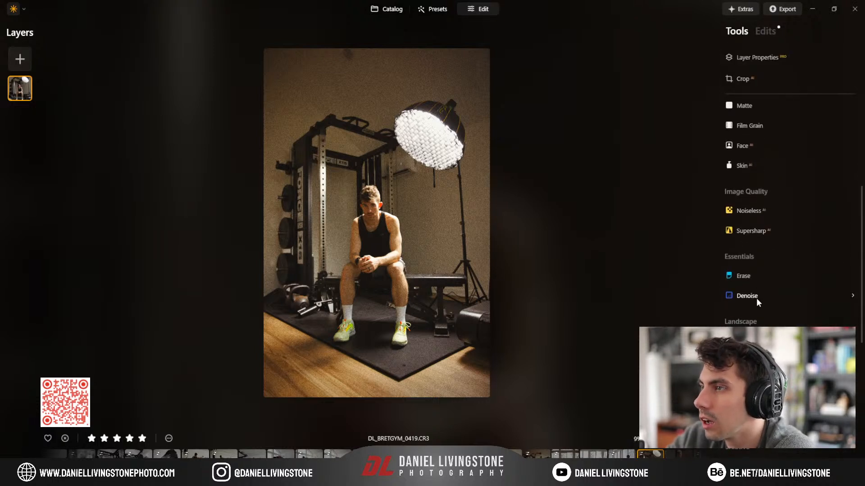
{"action": "left_click", "coordinate": [746, 145]}
{"action": "left_click_drag", "start_coordinate": [737, 197], "coordinate": [759, 197]}
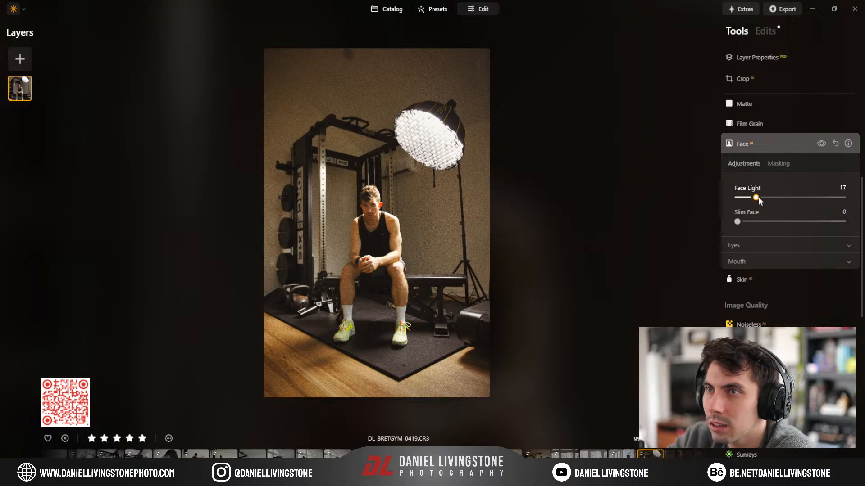
{"action": "left_click", "coordinate": [758, 147]}
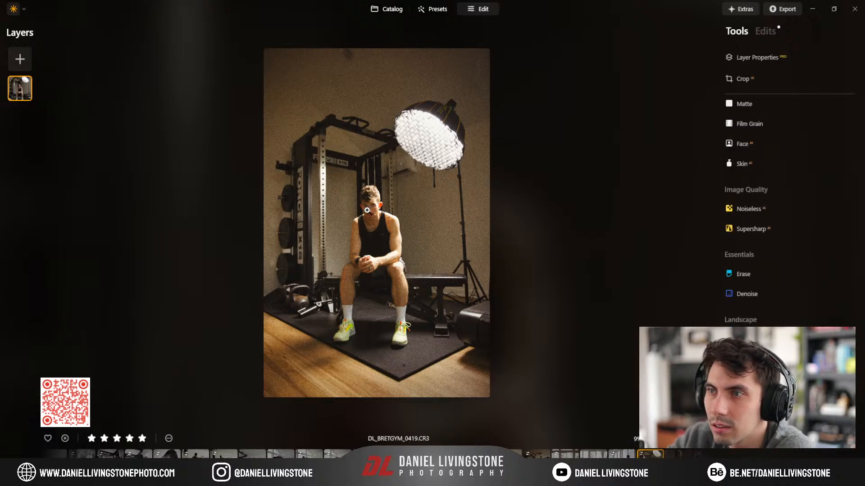
Step: Erase the dark round spot on the wall near the photo's upper edge with an Erase brush size of 140
{"action": "scroll", "coordinate": [518, 463], "scroll_direction": "down", "scroll_amount": 2}
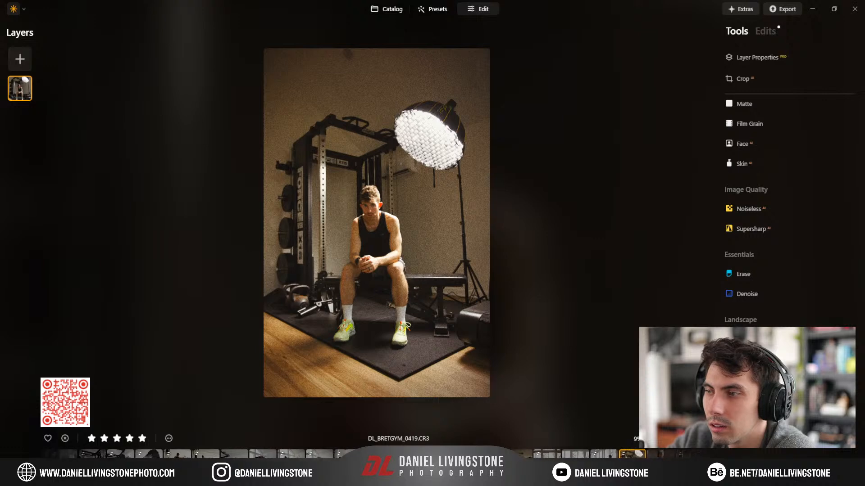
{"action": "left_click", "coordinate": [330, 54]}
{"action": "left_click_drag", "start_coordinate": [349, 54], "coordinate": [430, 267]}
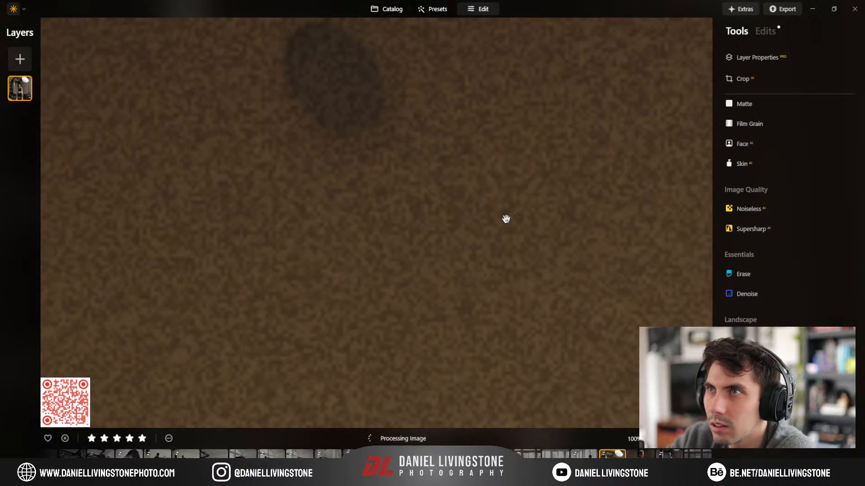
{"action": "left_click_drag", "start_coordinate": [441, 161], "coordinate": [508, 205]}
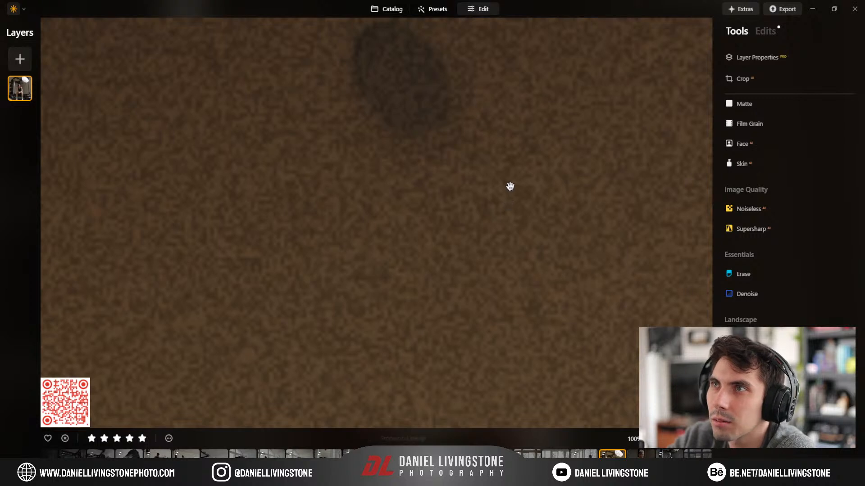
{"action": "left_click", "coordinate": [494, 118]}
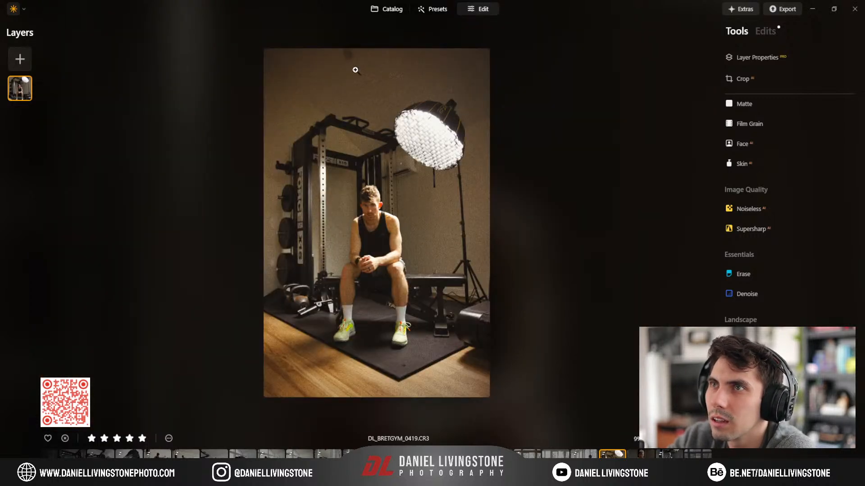
{"action": "left_click", "coordinate": [347, 56]}
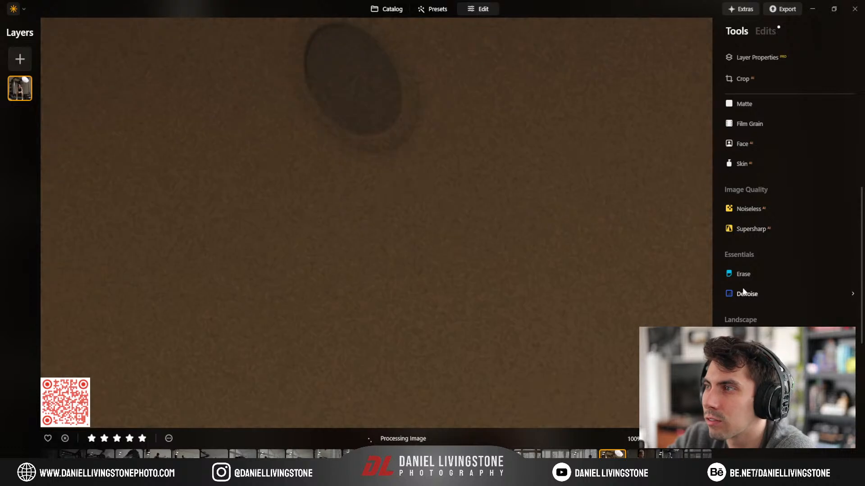
{"action": "left_click", "coordinate": [742, 275]}
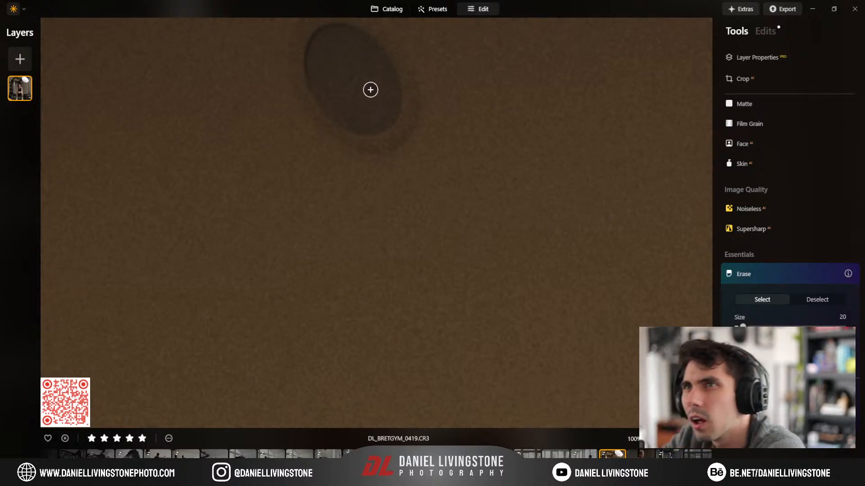
{"action": "scroll", "coordinate": [314, 91], "scroll_direction": "up", "scroll_amount": 6}
{"action": "mouse_move", "coordinate": [313, 91]}
{"action": "left_mouse_down"}
{"action": "mouse_move", "coordinate": [351, 128]}
{"action": "mouse_move", "coordinate": [389, 126]}
{"action": "mouse_move", "coordinate": [401, 94]}
{"action": "mouse_move", "coordinate": [383, 45]}
{"action": "mouse_move", "coordinate": [326, 42]}
{"action": "mouse_move", "coordinate": [337, 89]}
{"action": "mouse_move", "coordinate": [347, 65]}
{"action": "mouse_move", "coordinate": [307, 64]}
{"action": "mouse_move", "coordinate": [353, 76]}
{"action": "left_mouse_up"}
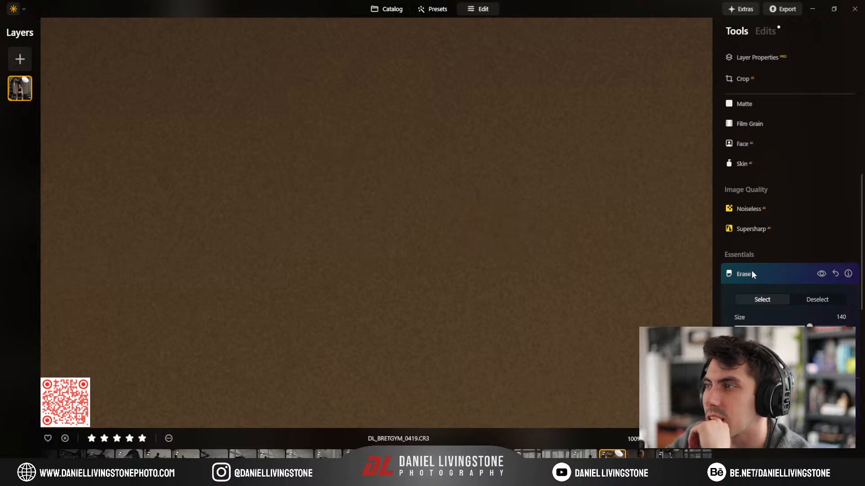
{"action": "left_click", "coordinate": [761, 277]}
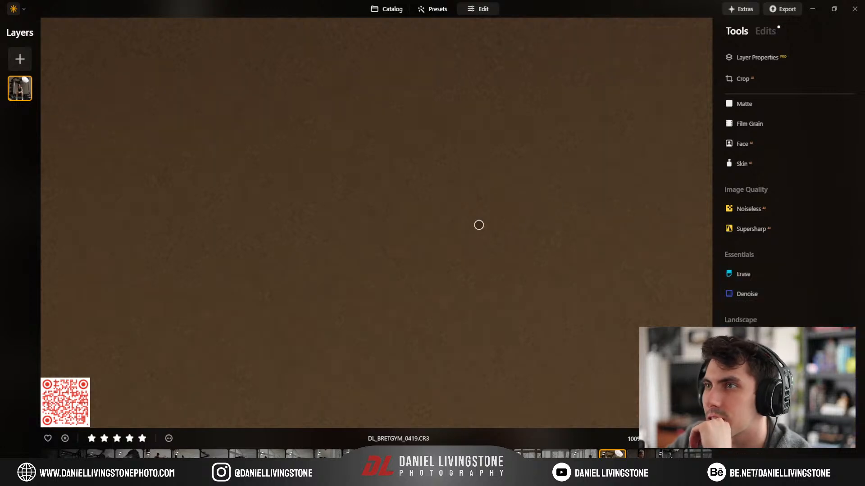
{"action": "left_click", "coordinate": [479, 225]}
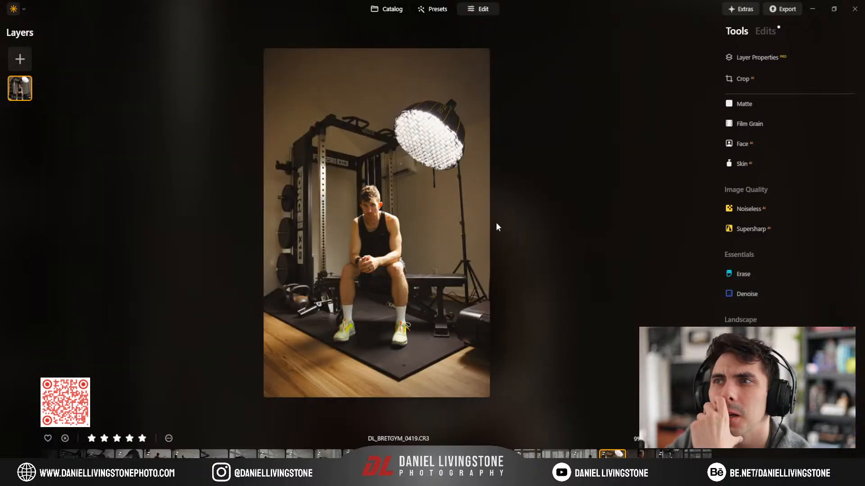
Step: Review the edits applied to DL_BRETGYM_0419.CR3 and inspect the man's face up close
{"action": "left_click", "coordinate": [761, 34]}
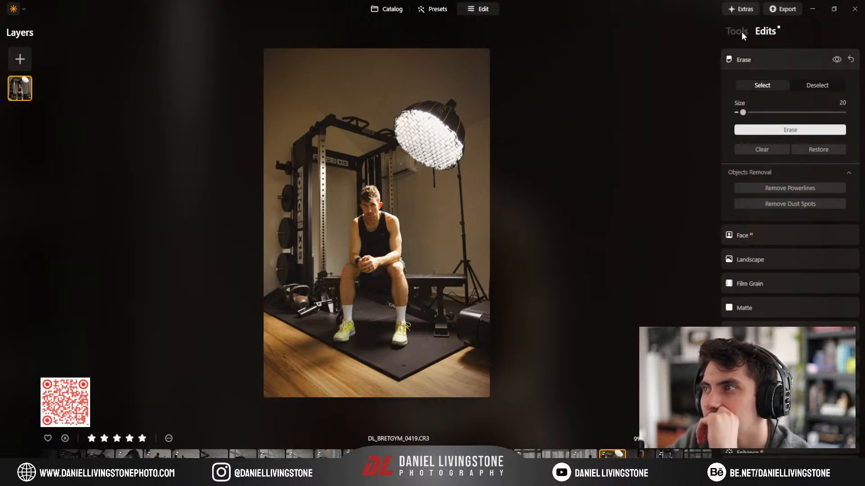
{"action": "left_click", "coordinate": [741, 32]}
{"action": "left_click", "coordinate": [764, 31]}
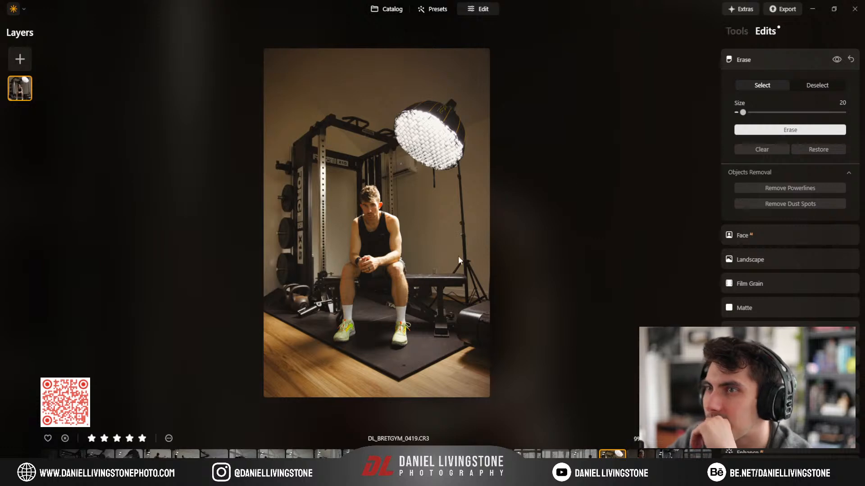
{"action": "left_click", "coordinate": [747, 31]}
{"action": "left_click", "coordinate": [373, 206]}
{"action": "left_click", "coordinate": [315, 200]}
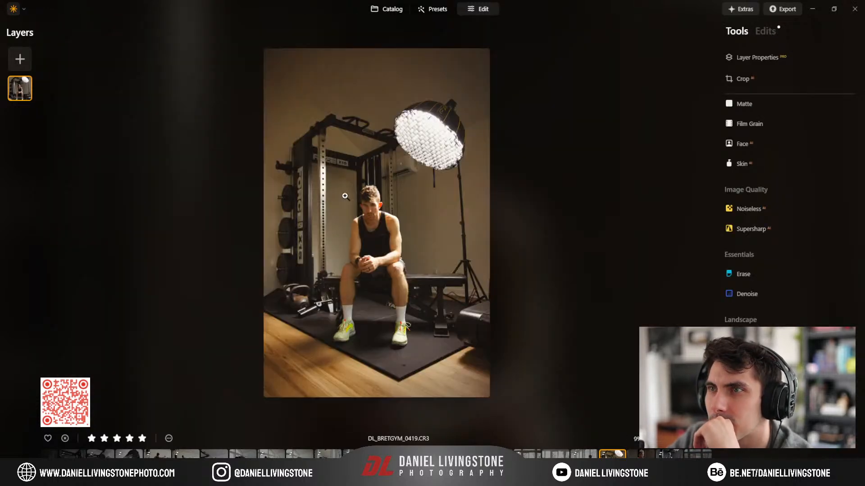
{"action": "left_click", "coordinate": [376, 203]}
{"action": "left_click", "coordinate": [271, 195]}
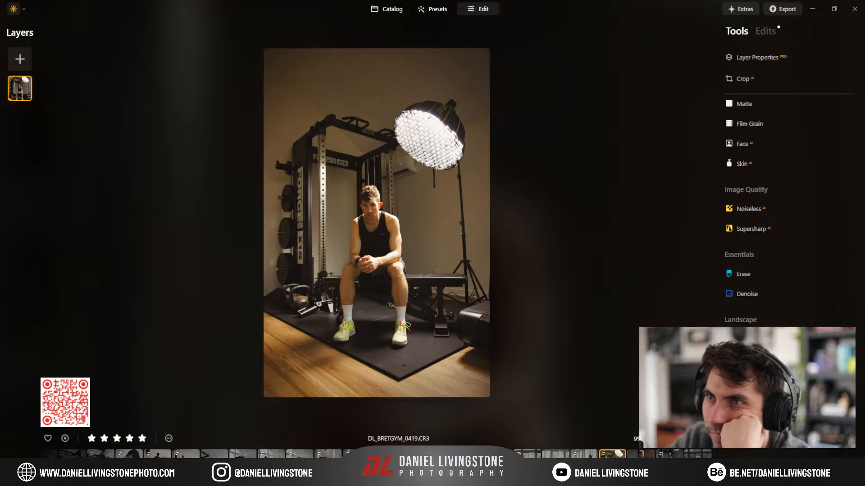
Step: Compare the Filmic presets among the saved presets on DL_BRETGYM_0424.CR3 and apply Filmic - Warm
{"action": "left_click", "coordinate": [640, 460]}
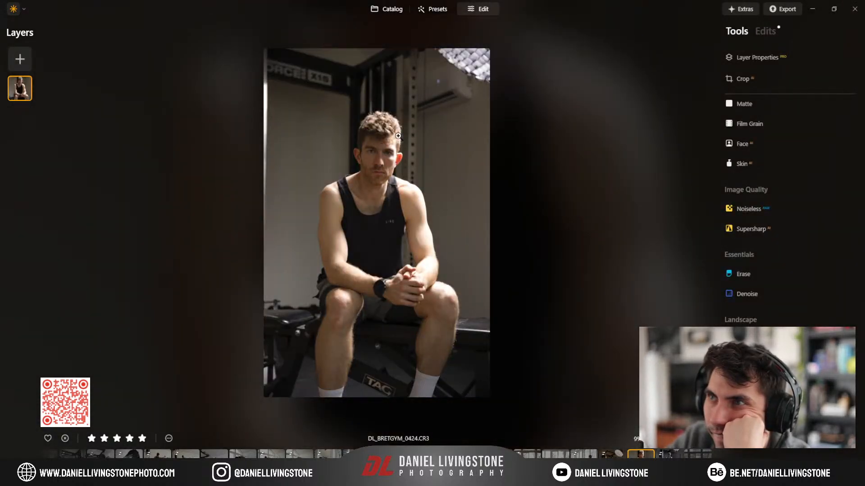
{"action": "left_click", "coordinate": [426, 9]}
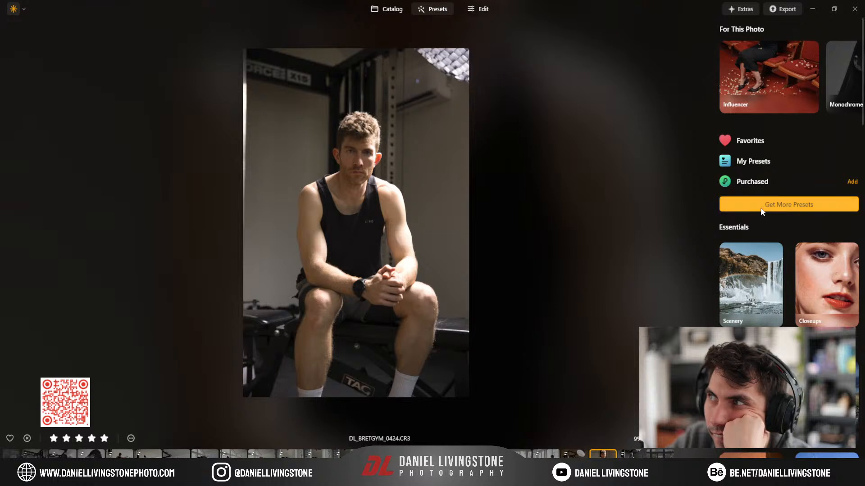
{"action": "left_click", "coordinate": [765, 161]}
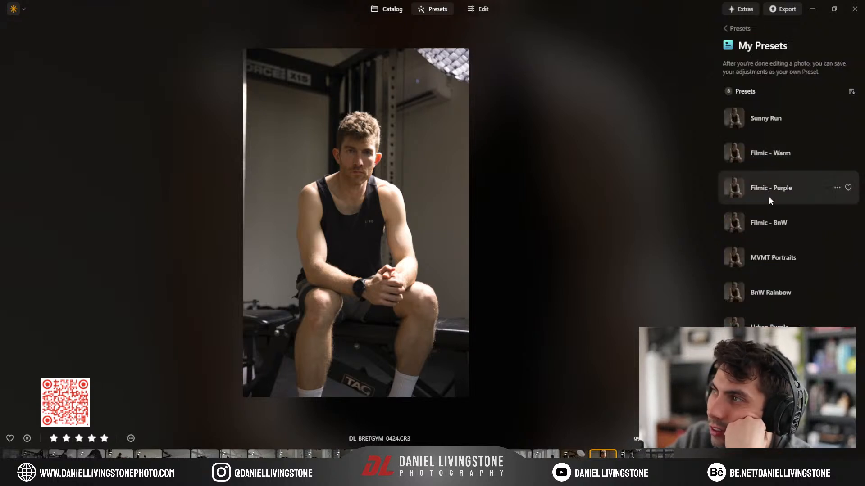
{"action": "left_click", "coordinate": [771, 154]}
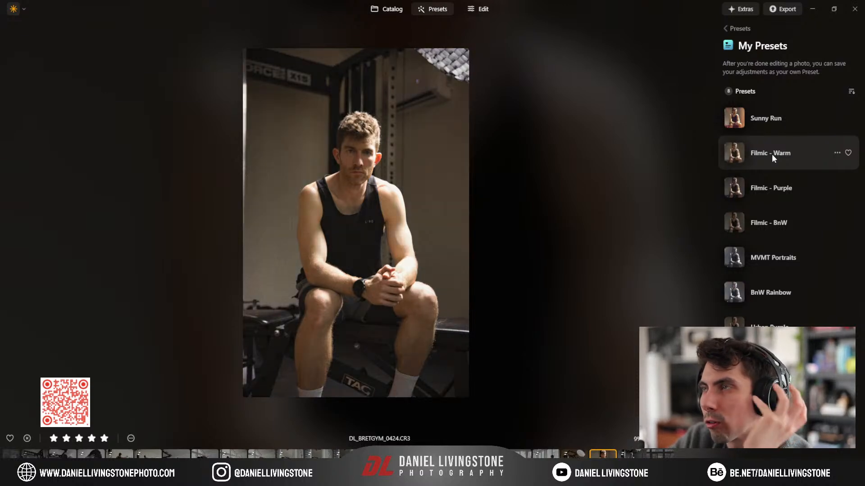
{"action": "left_click", "coordinate": [778, 186]}
{"action": "left_click", "coordinate": [777, 223]}
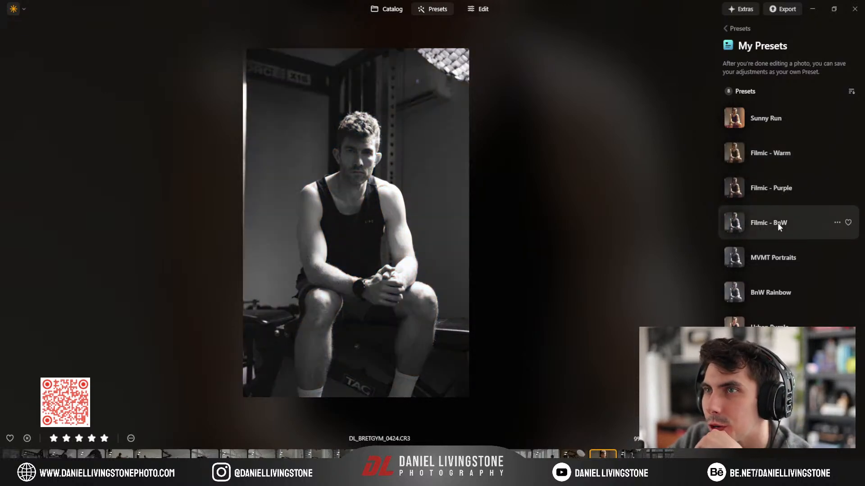
{"action": "left_click", "coordinate": [782, 188]}
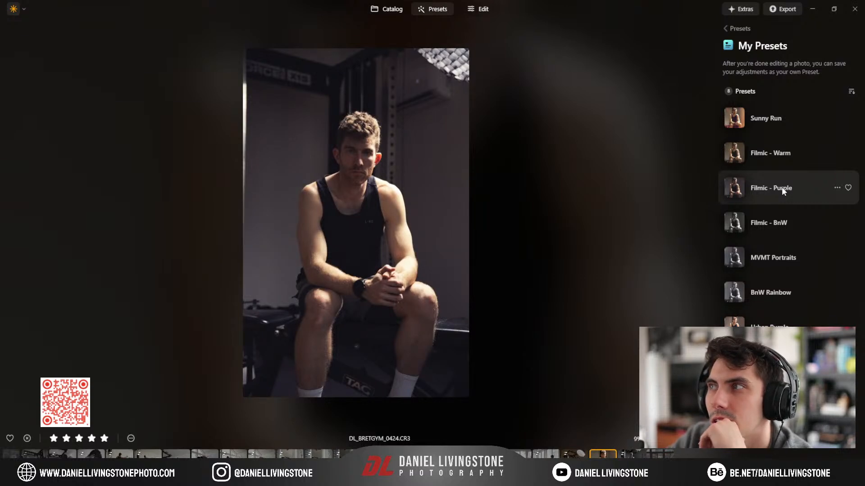
{"action": "left_click", "coordinate": [781, 160]}
{"action": "left_click", "coordinate": [780, 185]}
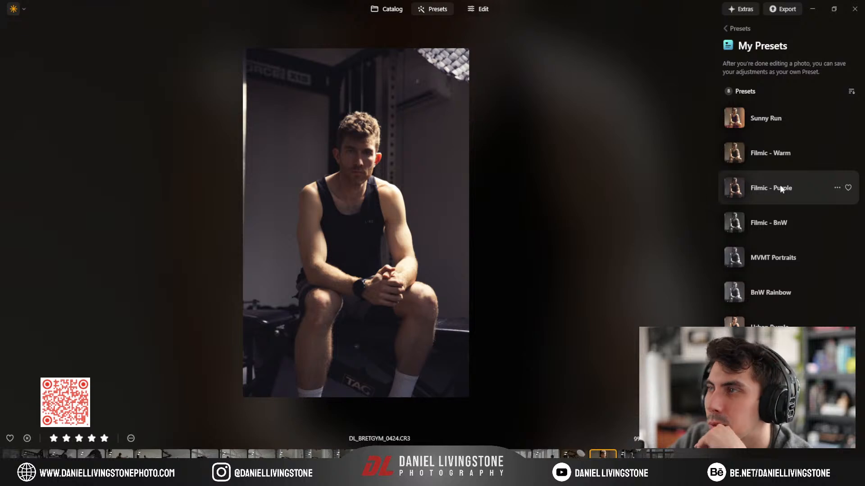
{"action": "left_click", "coordinate": [776, 216]}
{"action": "left_click", "coordinate": [770, 153]}
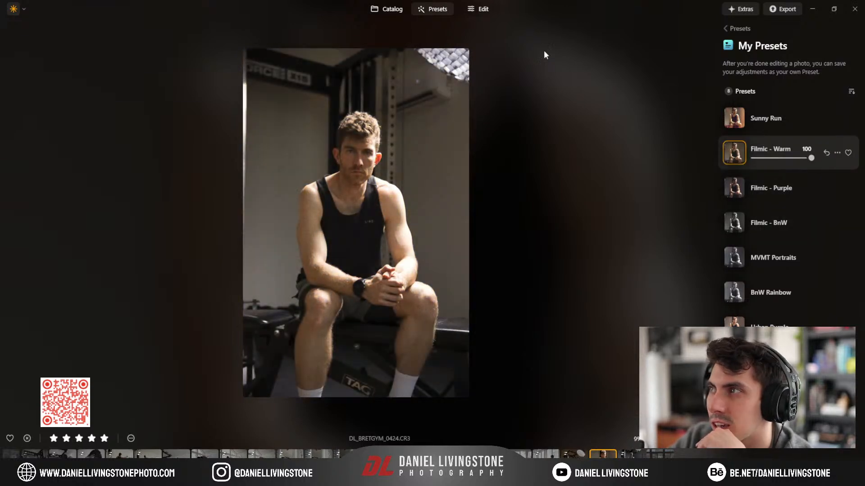
Step: Review the edits the preset added to DL_BRETGYM_0424.CR3 and examine the man's face at 100%
{"action": "left_click", "coordinate": [480, 9]}
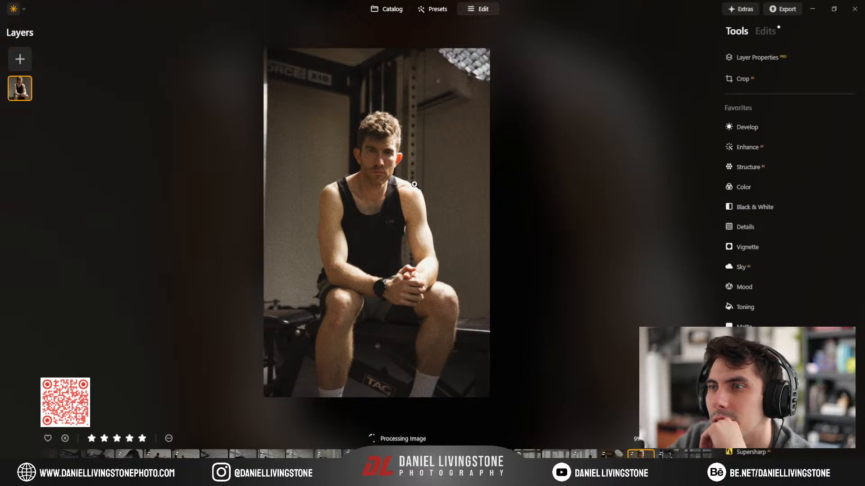
{"action": "scroll", "coordinate": [773, 303], "scroll_direction": "down", "scroll_amount": 1}
{"action": "scroll", "coordinate": [771, 299], "scroll_direction": "down", "scroll_amount": 2}
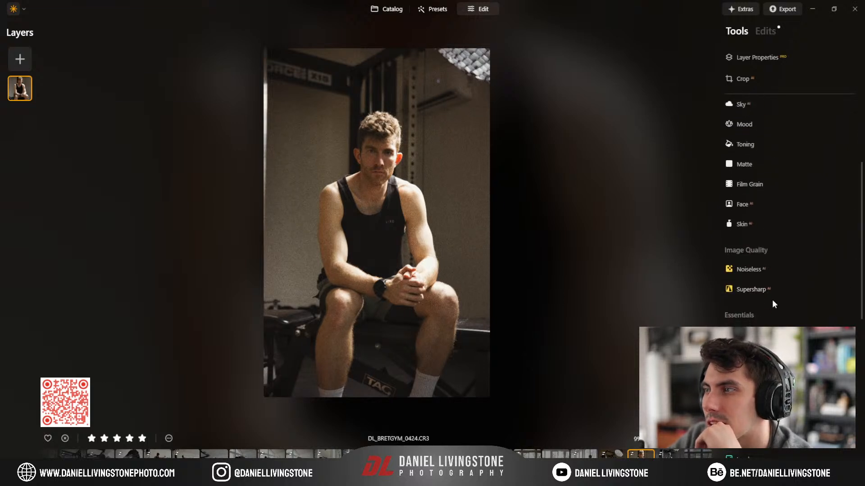
{"action": "scroll", "coordinate": [768, 135], "scroll_direction": "up", "scroll_amount": 1}
{"action": "left_click", "coordinate": [765, 30]}
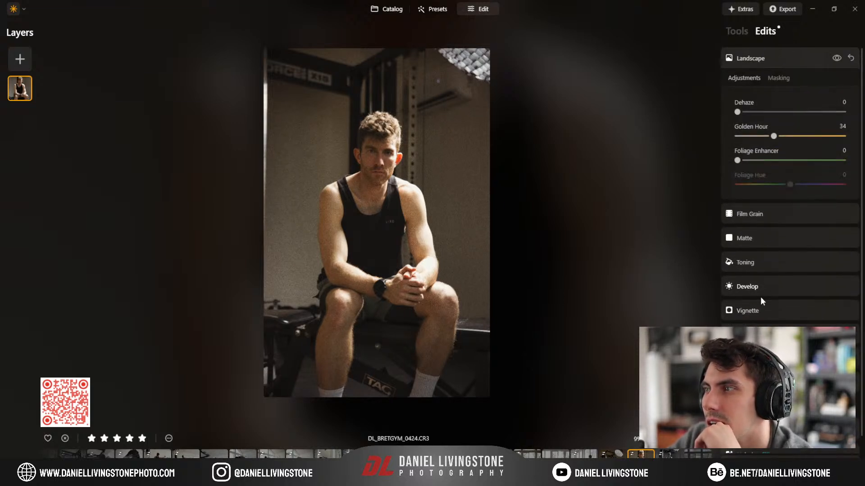
{"action": "left_click", "coordinate": [761, 431]}
{"action": "scroll", "coordinate": [766, 388], "scroll_direction": "down", "scroll_amount": 1}
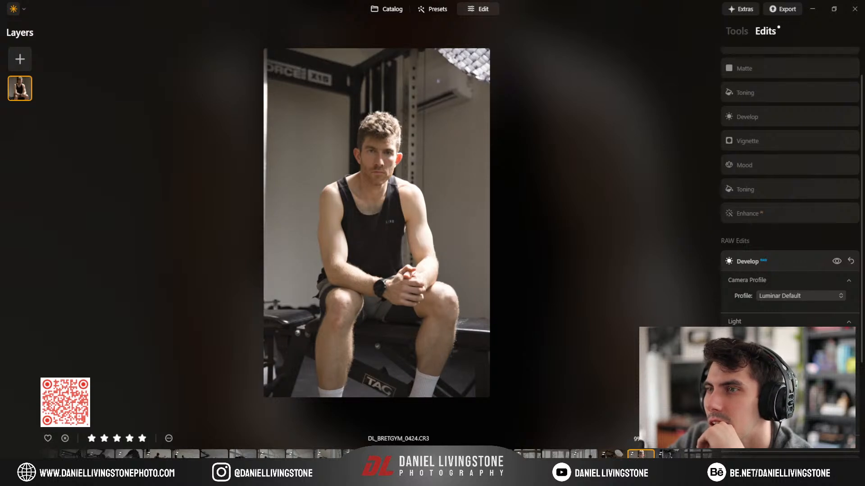
{"action": "scroll", "coordinate": [786, 273], "scroll_direction": "up", "scroll_amount": 5}
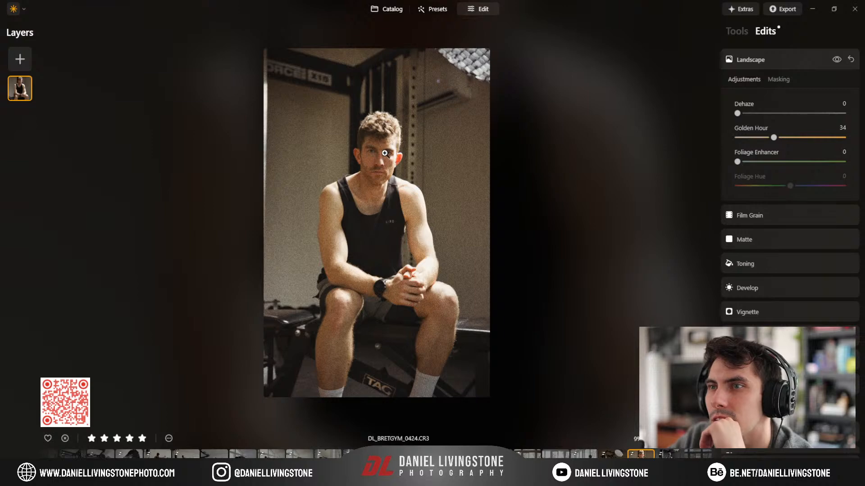
{"action": "left_click_drag", "start_coordinate": [395, 145], "coordinate": [584, 223]}
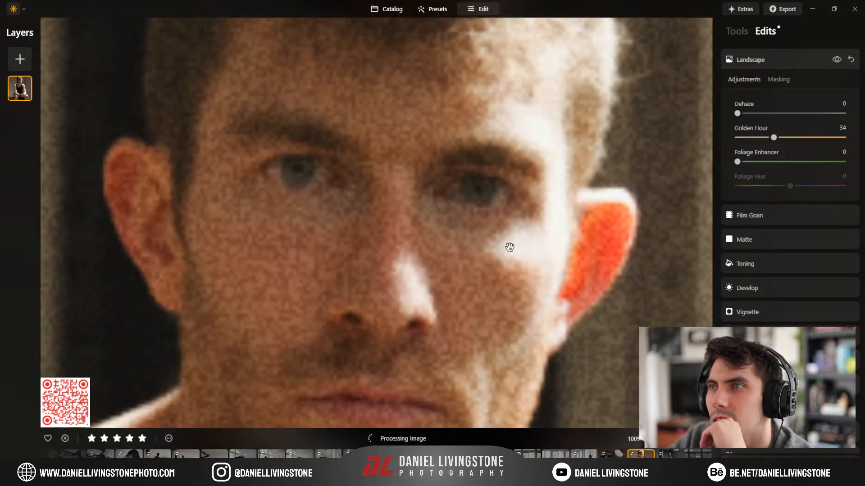
{"action": "left_click", "coordinate": [510, 247]}
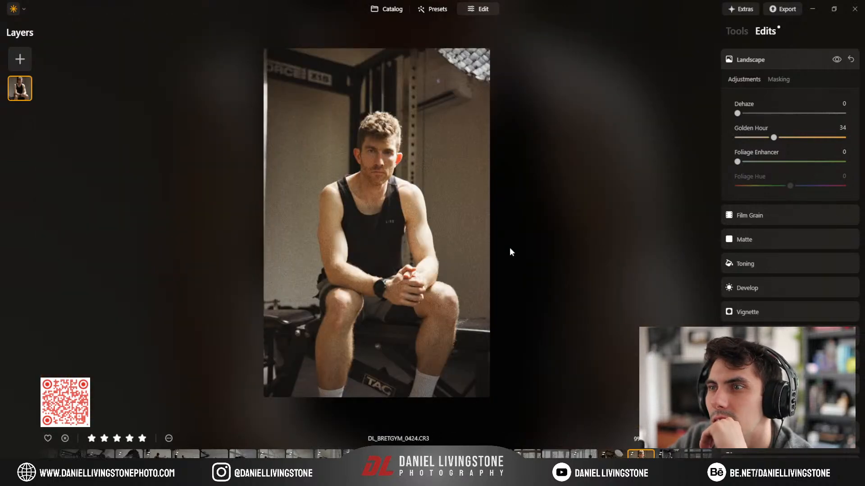
Step: Add a Glow to the seated portrait using the Orton Effect with an amount of about 14
{"action": "left_click", "coordinate": [738, 33]}
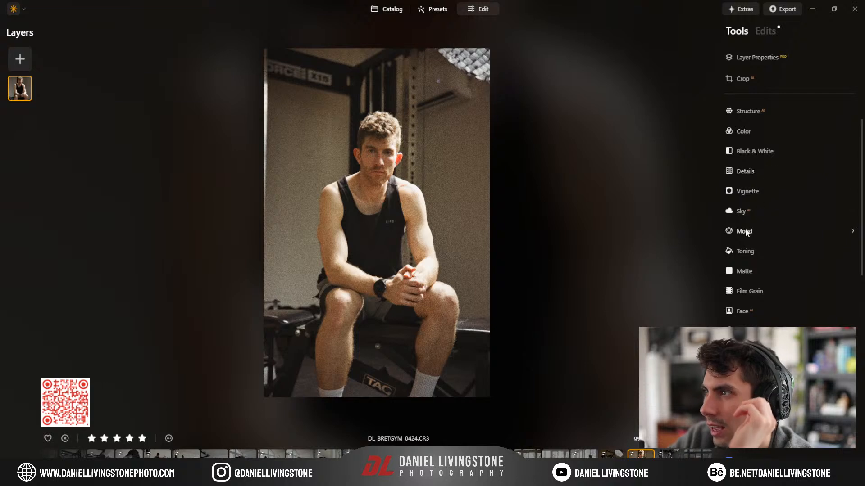
{"action": "scroll", "coordinate": [750, 318], "scroll_direction": "down", "scroll_amount": 5}
{"action": "scroll", "coordinate": [747, 319], "scroll_direction": "up", "scroll_amount": 6}
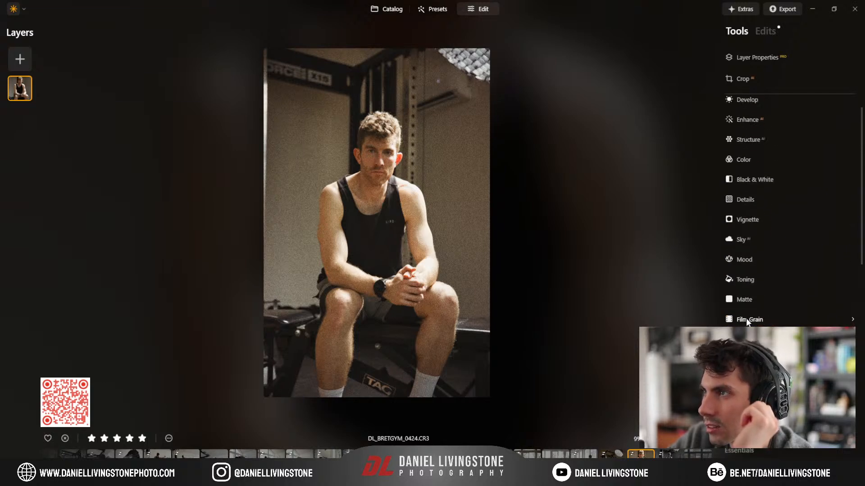
{"action": "scroll", "coordinate": [753, 317], "scroll_direction": "down", "scroll_amount": 10}
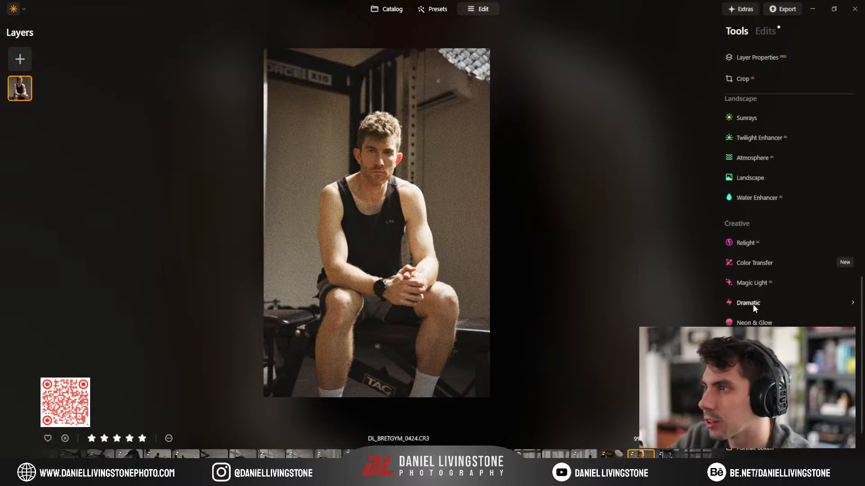
{"action": "left_click", "coordinate": [758, 362]}
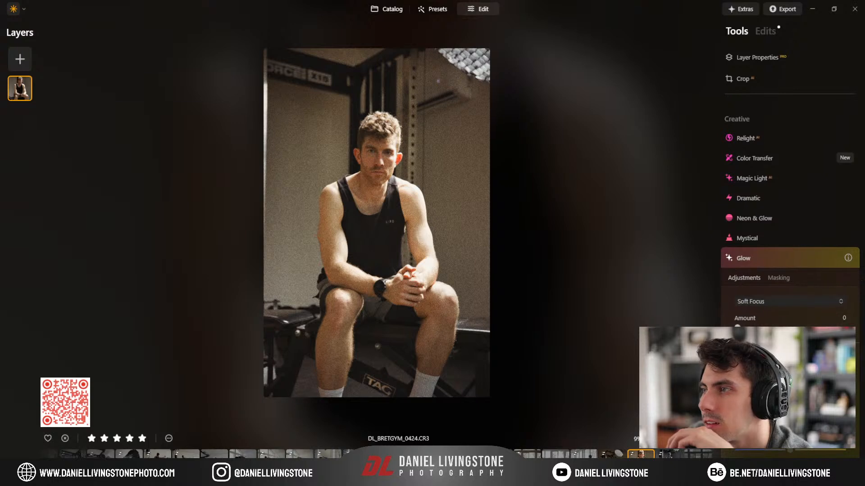
{"action": "left_click", "coordinate": [759, 315]}
{"action": "left_click_drag", "start_coordinate": [737, 327], "coordinate": [757, 327]}
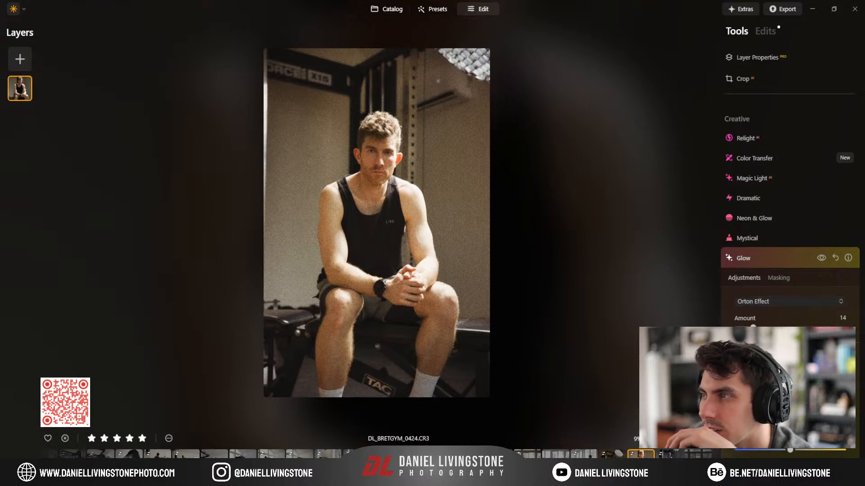
Step: Switch the Glow to Orton Effect Soft and set its amount to about 31, comparing the photo with and without it
{"action": "left_click", "coordinate": [761, 314]}
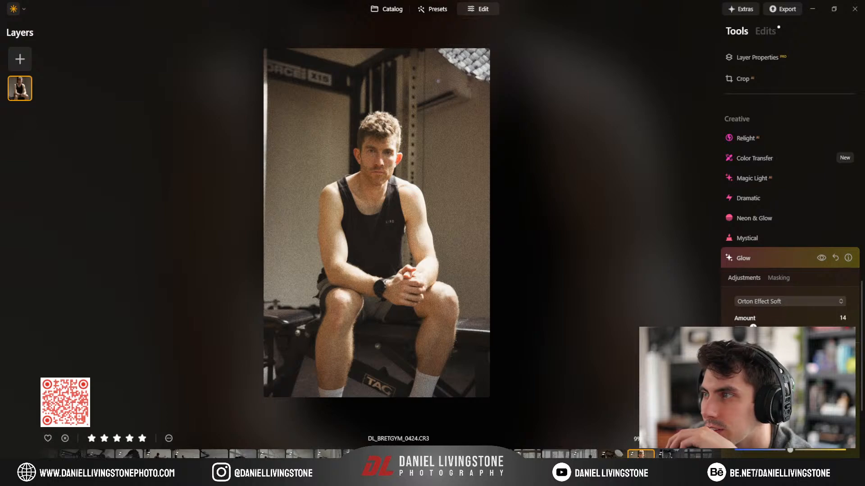
{"action": "left_click_drag", "start_coordinate": [752, 326], "coordinate": [773, 326]}
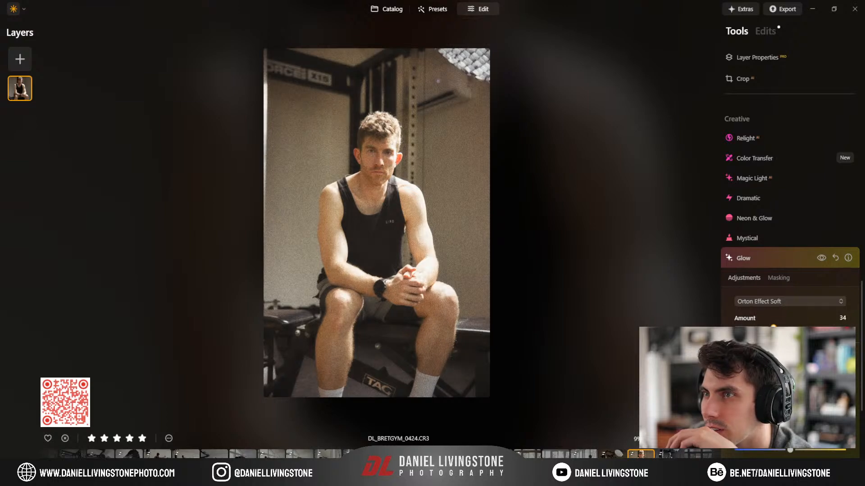
{"action": "left_click", "coordinate": [822, 257]}
{"action": "left_click", "coordinate": [822, 258]}
{"action": "left_click", "coordinate": [821, 258]}
{"action": "left_click", "coordinate": [821, 258]}
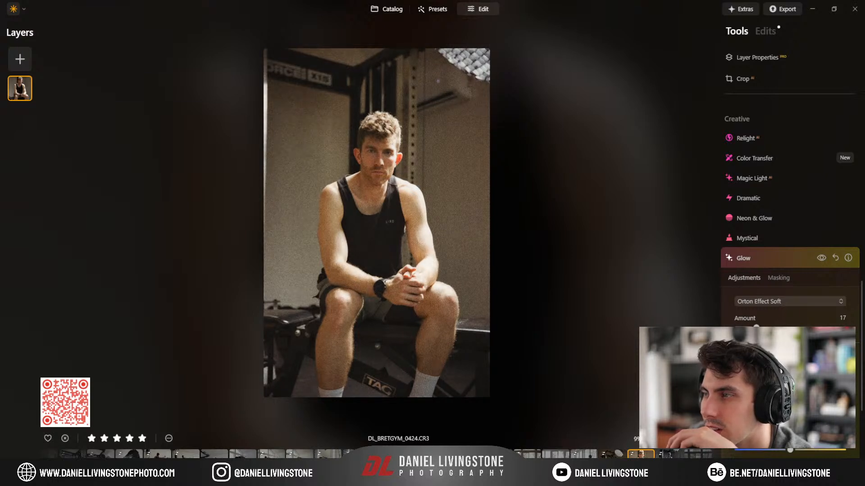
{"action": "left_click", "coordinate": [820, 258]}
{"action": "left_click", "coordinate": [820, 258]}
{"action": "left_click", "coordinate": [820, 259]}
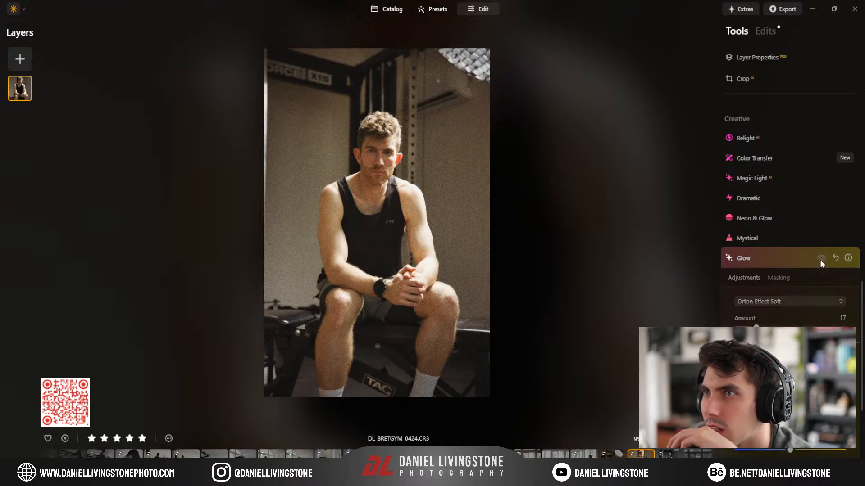
{"action": "left_click", "coordinate": [821, 259]}
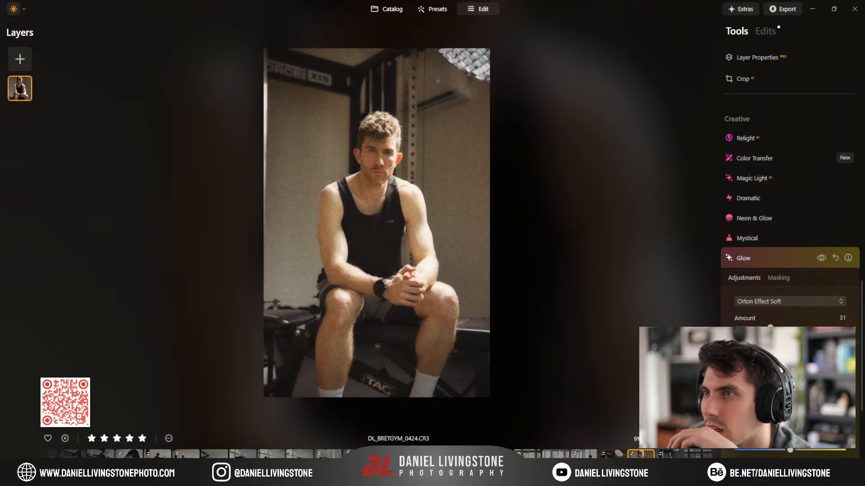
{"action": "left_click", "coordinate": [820, 259]}
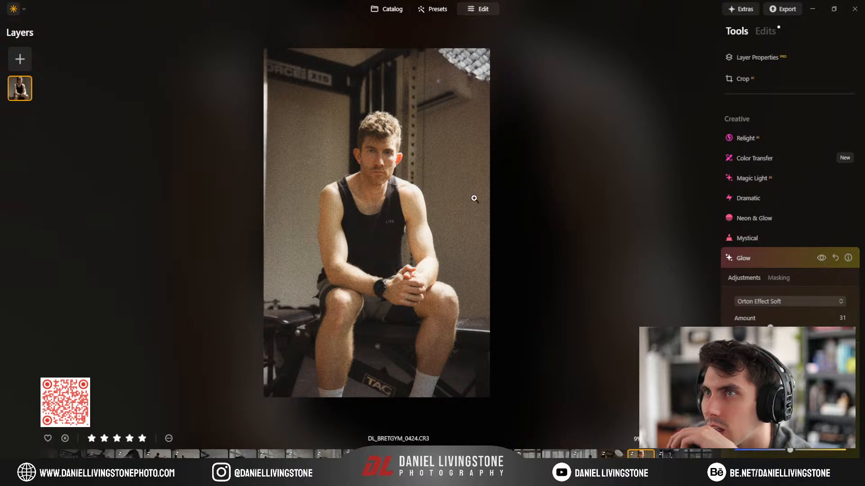
Step: Compare the man's face and upper body up close with the Glow turned off and on
{"action": "left_click", "coordinate": [401, 161]}
{"action": "left_click", "coordinate": [280, 132]}
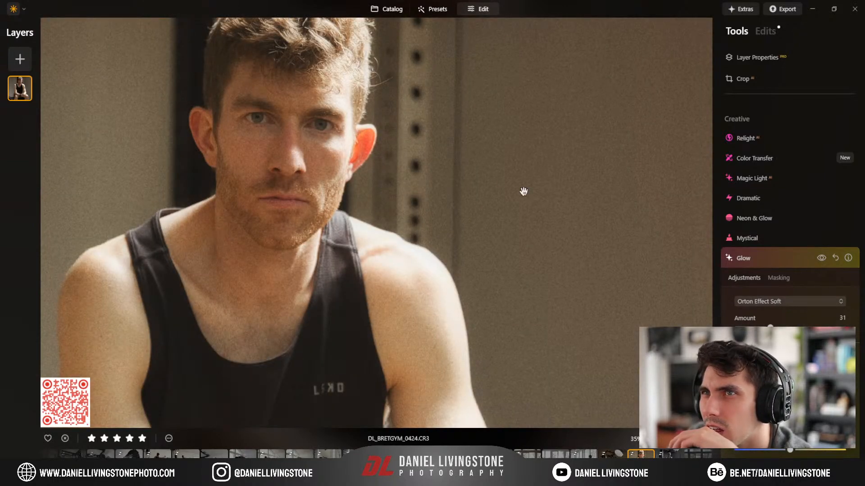
{"action": "left_click", "coordinate": [821, 258]}
{"action": "left_click", "coordinate": [821, 258]}
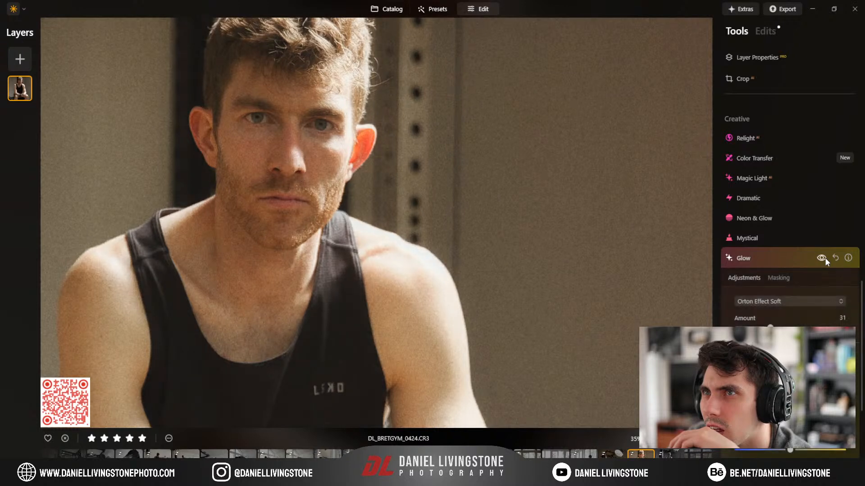
{"action": "left_click", "coordinate": [821, 258]}
{"action": "left_click", "coordinate": [821, 258]}
{"action": "left_click", "coordinate": [825, 258]}
{"action": "left_click", "coordinate": [825, 258]}
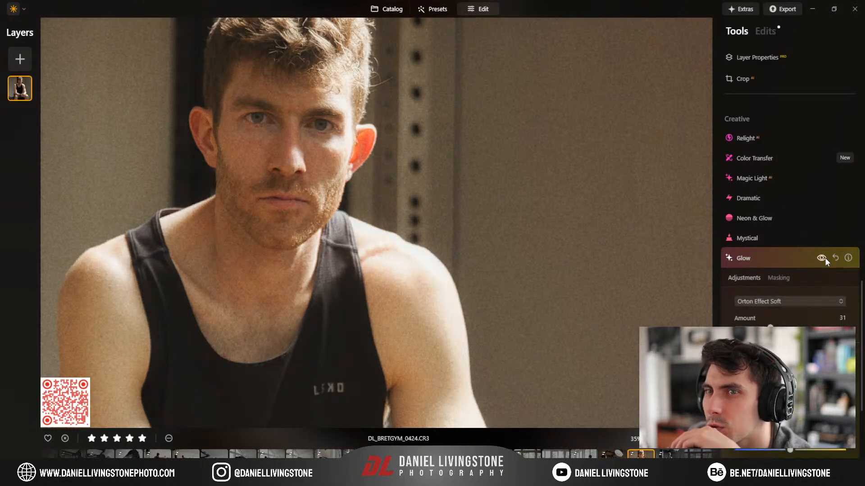
{"action": "left_click", "coordinate": [825, 258]}
{"action": "left_click", "coordinate": [825, 258]}
{"action": "left_click", "coordinate": [825, 259]}
{"action": "left_click", "coordinate": [825, 259]}
{"action": "scroll", "coordinate": [463, 207], "scroll_direction": "down", "scroll_amount": 5}
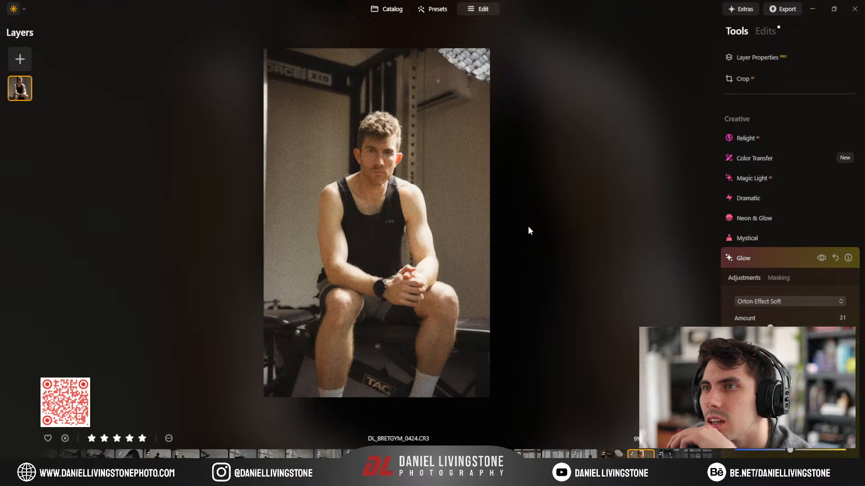
Step: Darken the edges of DL_BRETGYM_0424.CR3 by setting the existing Vignette amount to about -62
{"action": "left_click", "coordinate": [764, 32]}
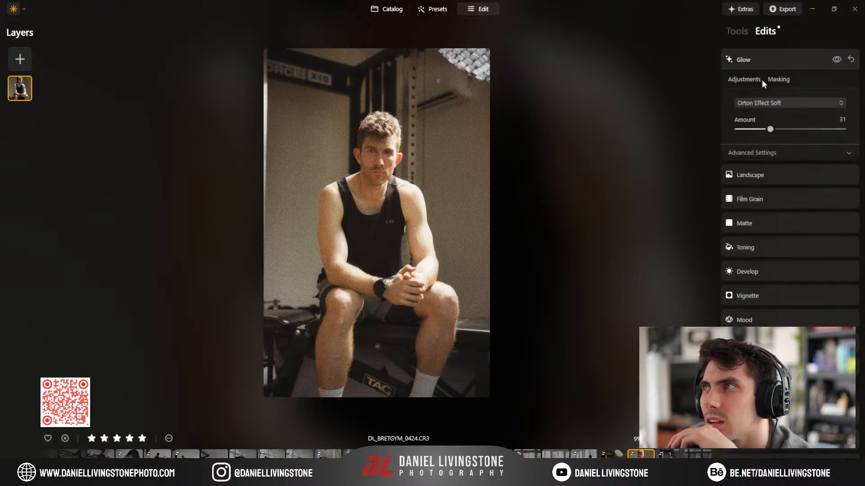
{"action": "left_click", "coordinate": [778, 293]}
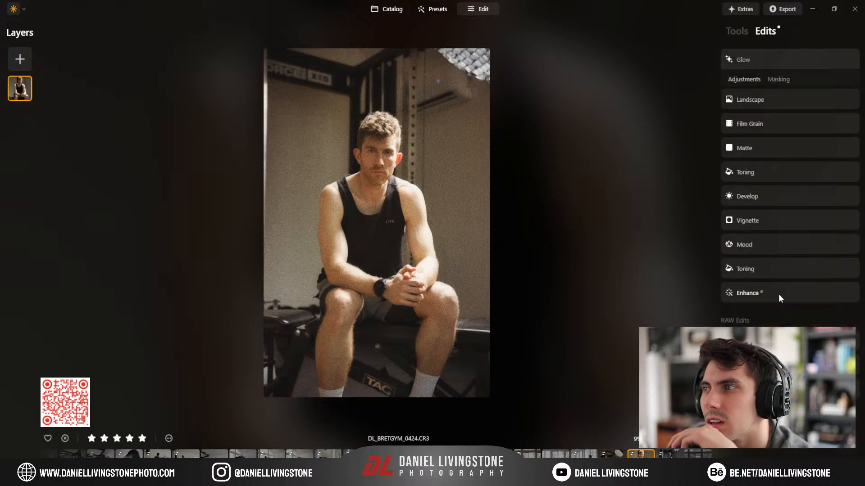
{"action": "left_click_drag", "start_coordinate": [791, 260], "coordinate": [756, 261]}
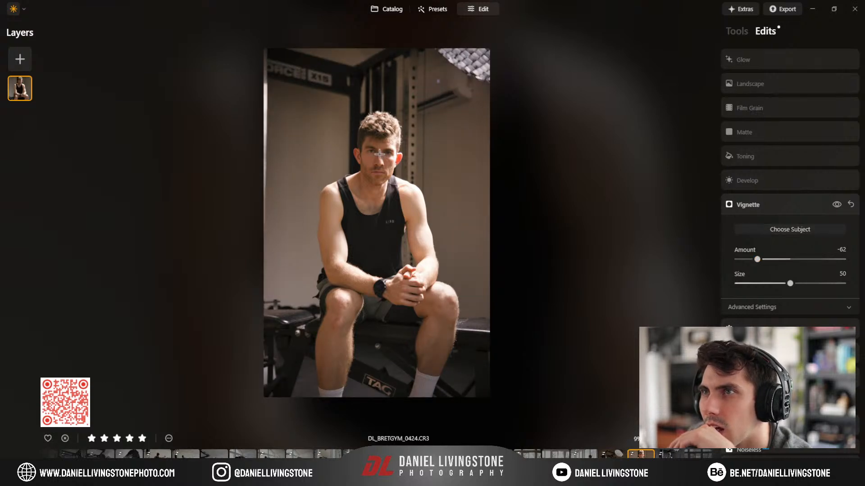
{"action": "left_click", "coordinate": [750, 206]}
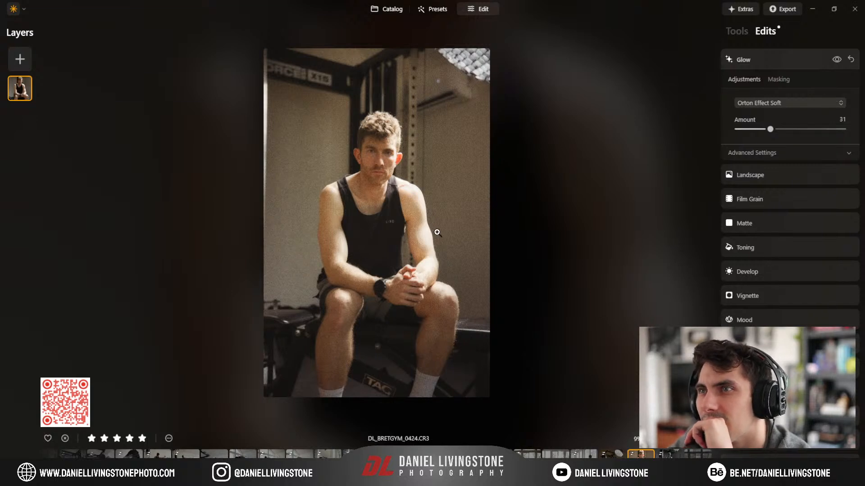
Step: Inspect the man's face and upper body up close with the Glow and Vignette applied
{"action": "left_click", "coordinate": [405, 198]}
{"action": "left_click_drag", "start_coordinate": [407, 156], "coordinate": [407, 255]}
{"action": "scroll", "coordinate": [402, 245], "scroll_direction": "up", "scroll_amount": 3}
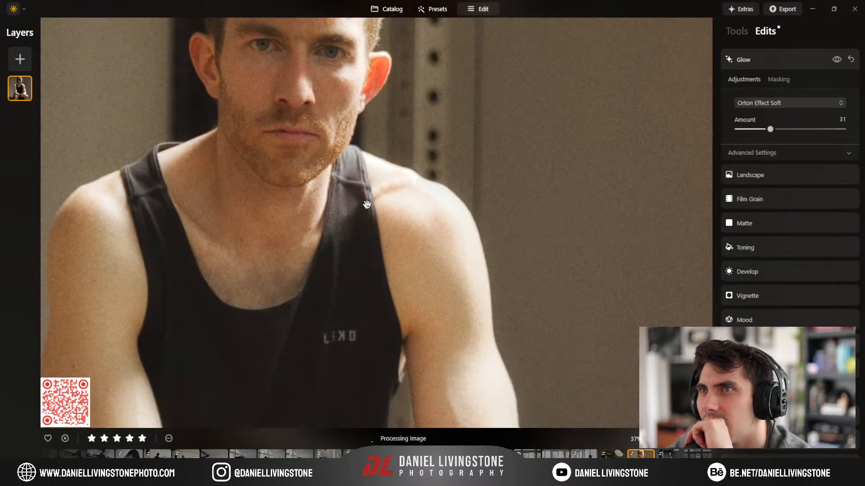
Step: Open the photo DL_BRETGYM_0434.JPG of the gym windows and apply the saved preset Filmic - Warm to it
{"action": "scroll", "coordinate": [367, 204], "scroll_direction": "down", "scroll_amount": 1}
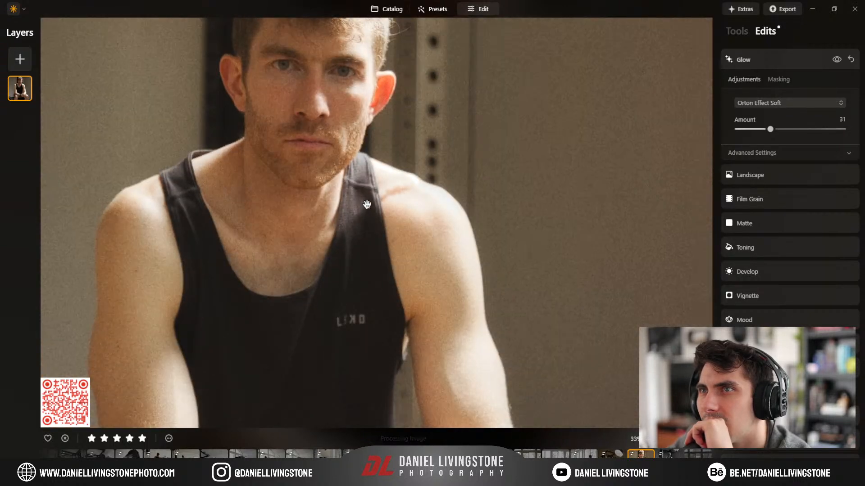
{"action": "scroll", "coordinate": [367, 205], "scroll_direction": "down", "scroll_amount": 2}
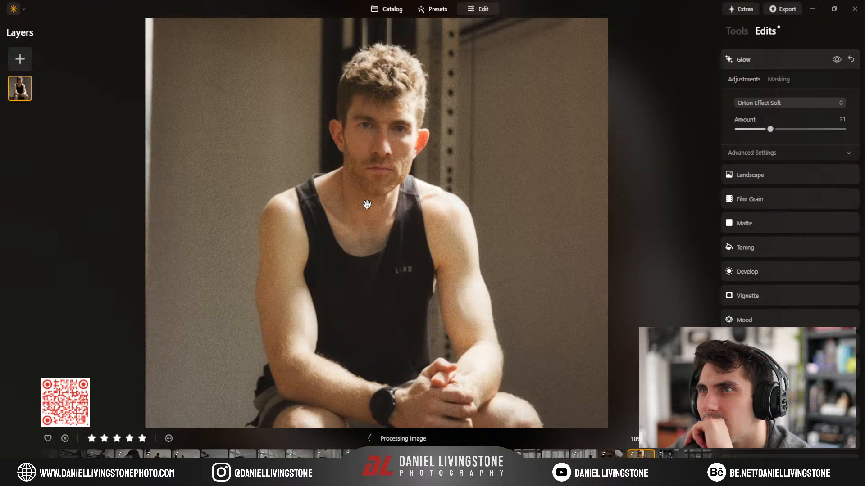
{"action": "scroll", "coordinate": [367, 205], "scroll_direction": "down", "scroll_amount": 2}
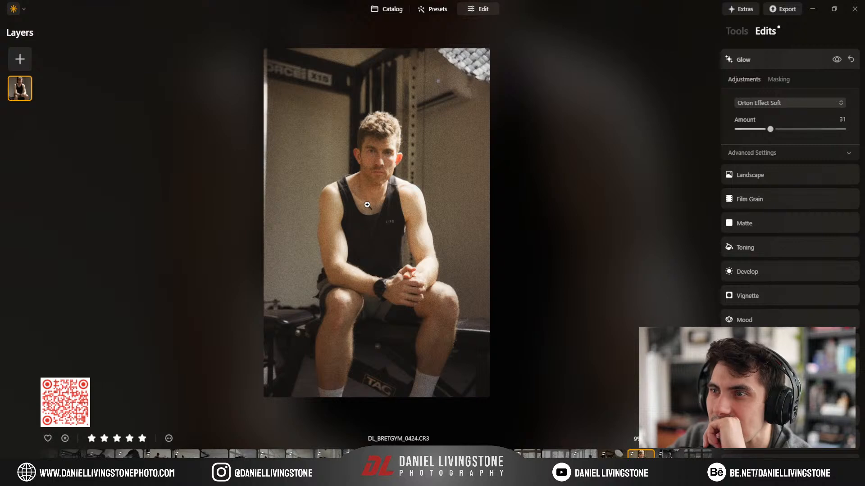
{"action": "left_click", "coordinate": [670, 456]}
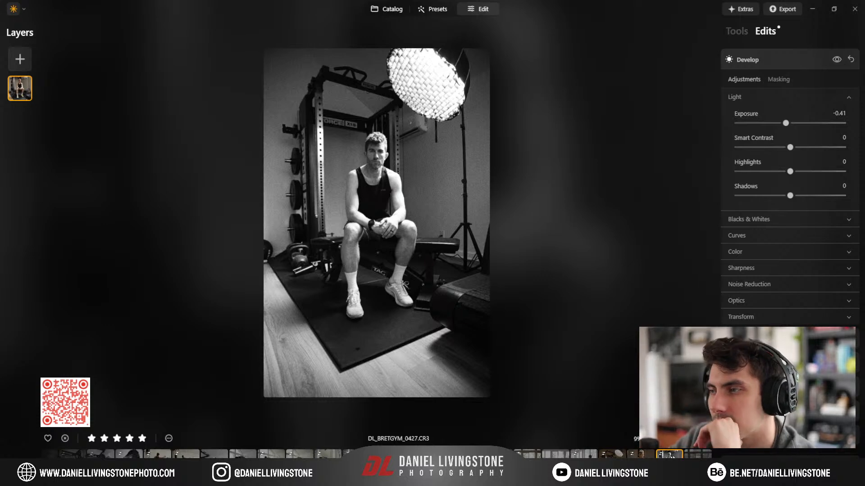
{"action": "key", "text": "Right"}
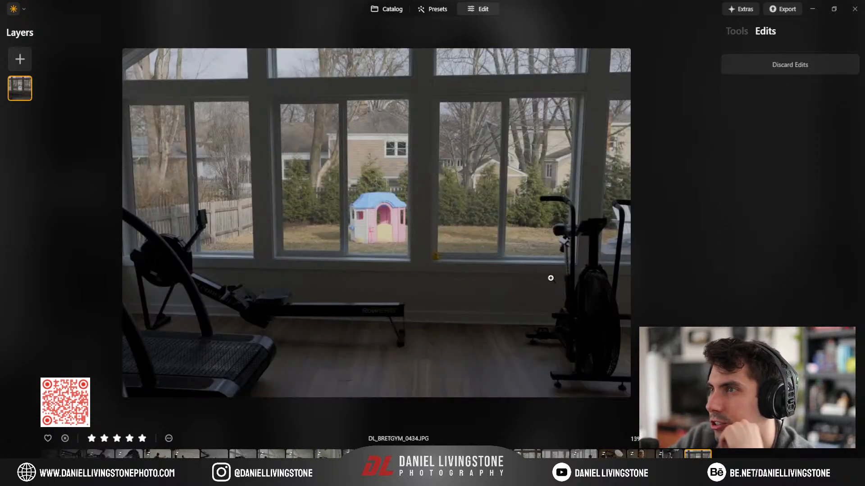
{"action": "left_click", "coordinate": [434, 10]}
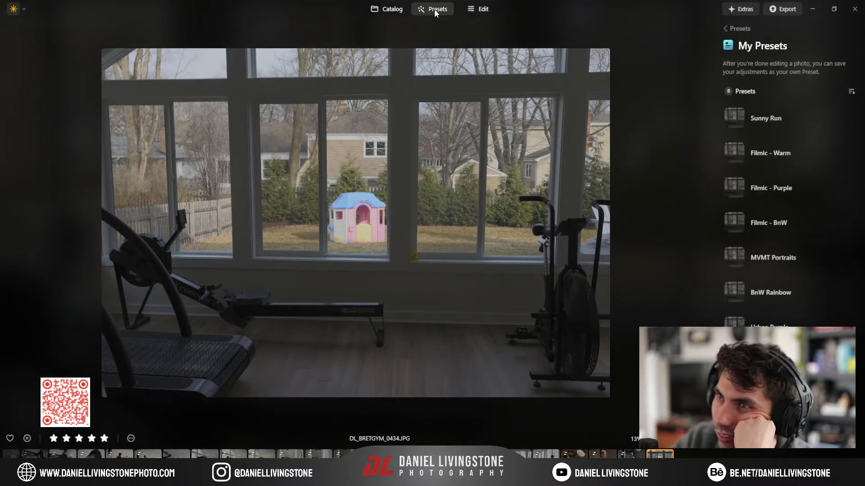
{"action": "left_click", "coordinate": [780, 155]}
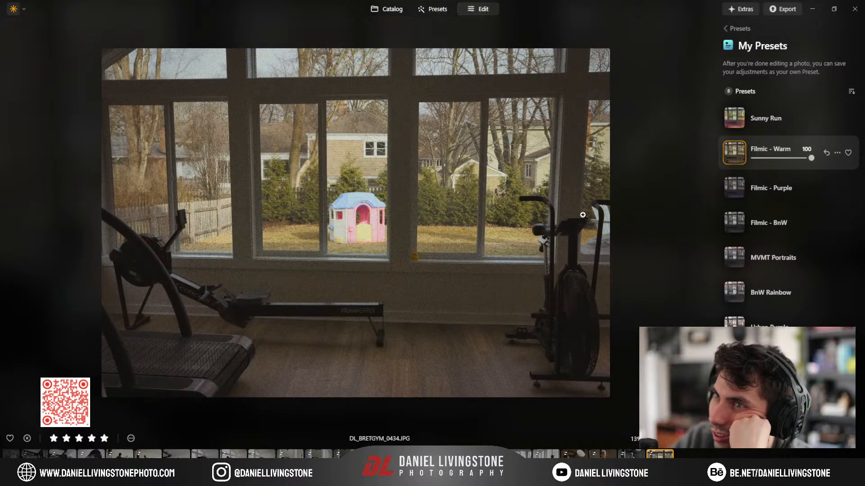
Step: Review the Light and Color settings of the earliest Develop adjustment among the photo's applied edits
{"action": "left_click", "coordinate": [478, 9]}
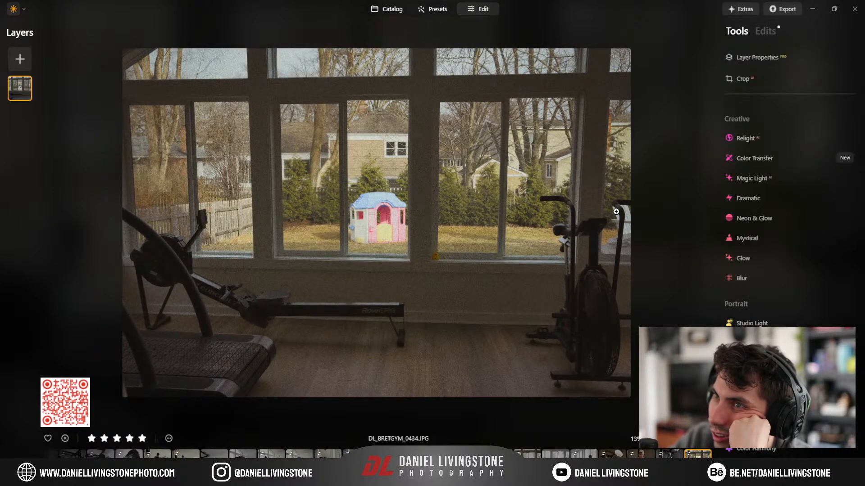
{"action": "left_click", "coordinate": [759, 33]}
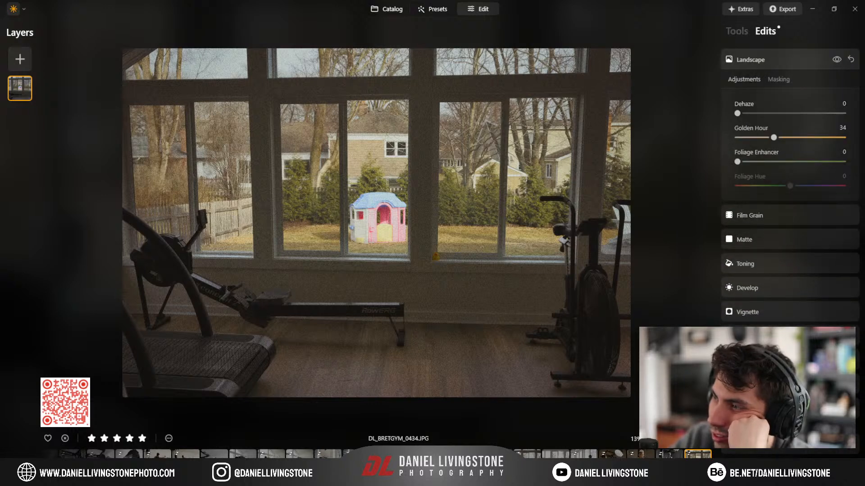
{"action": "left_click", "coordinate": [747, 409]}
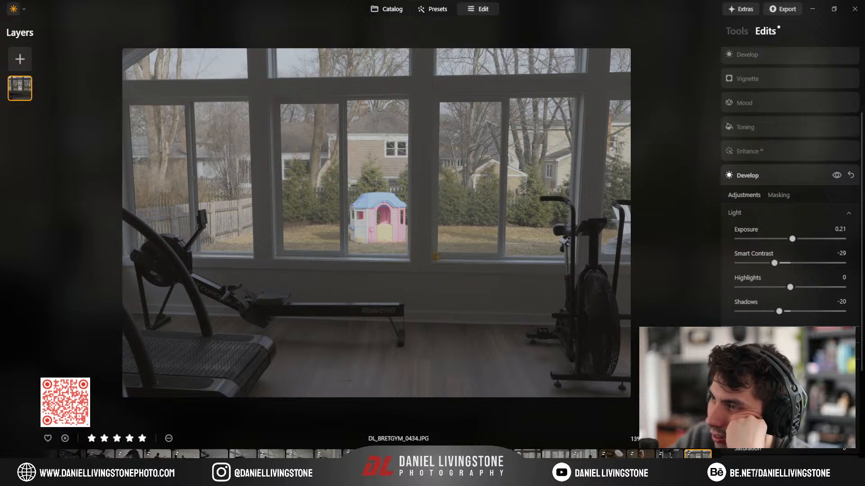
{"action": "scroll", "coordinate": [791, 203], "scroll_direction": "down", "scroll_amount": 2}
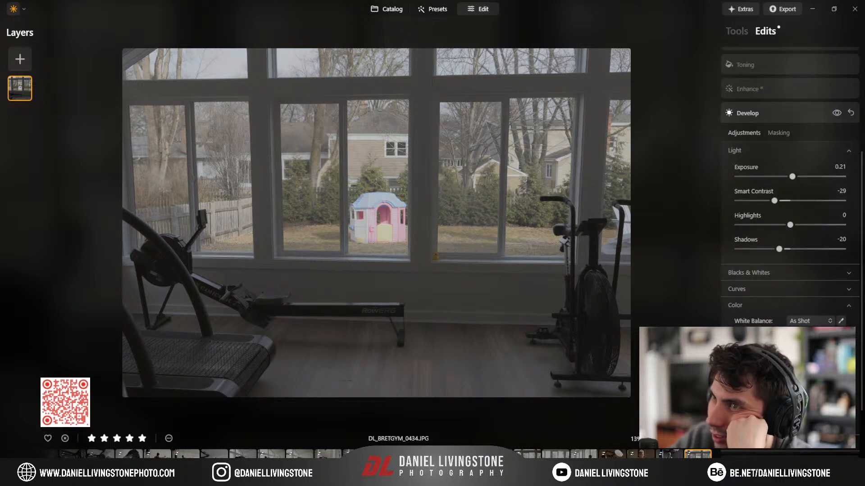
{"action": "left_click", "coordinate": [781, 150]}
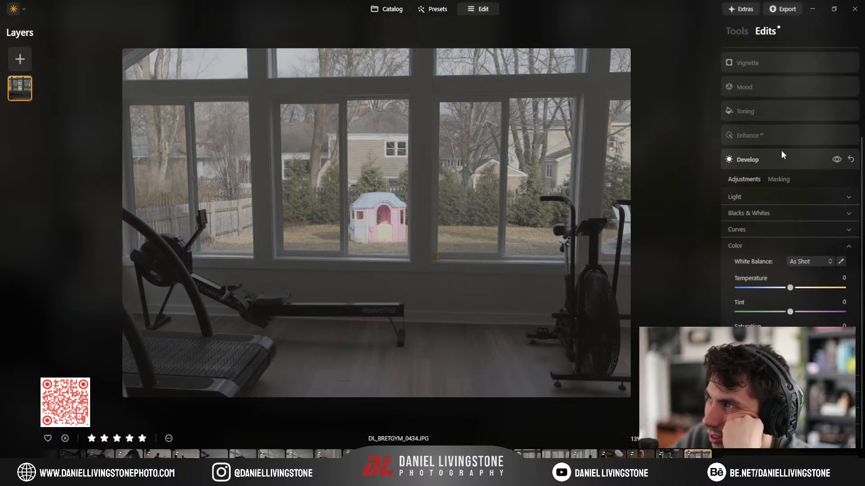
{"action": "left_click", "coordinate": [769, 166]}
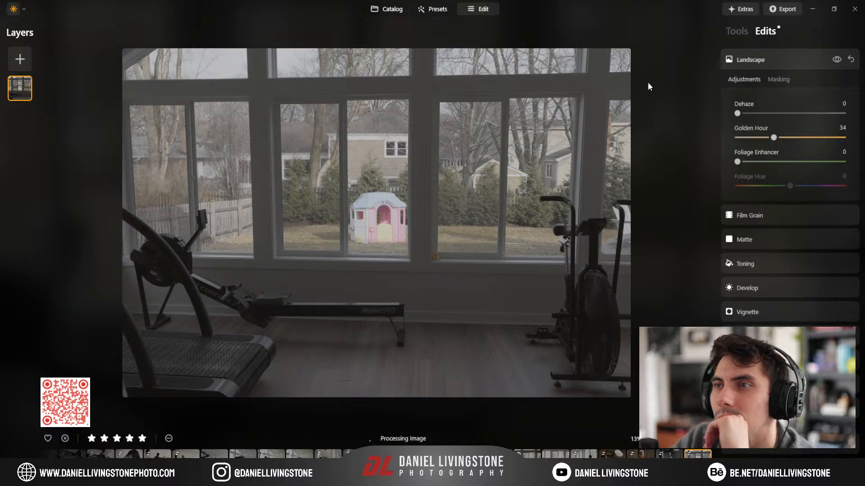
{"action": "left_click", "coordinate": [746, 62]}
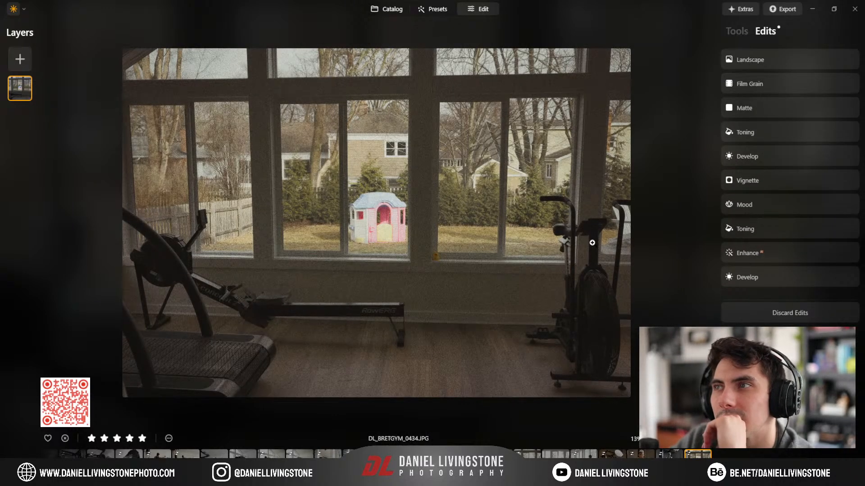
Step: Add a Color adjustment to the window photo and set the HSL saturation of Red to -24
{"action": "left_click", "coordinate": [737, 31]}
{"action": "scroll", "coordinate": [757, 179], "scroll_direction": "down", "scroll_amount": 1}
{"action": "scroll", "coordinate": [753, 304], "scroll_direction": "up", "scroll_amount": 5}
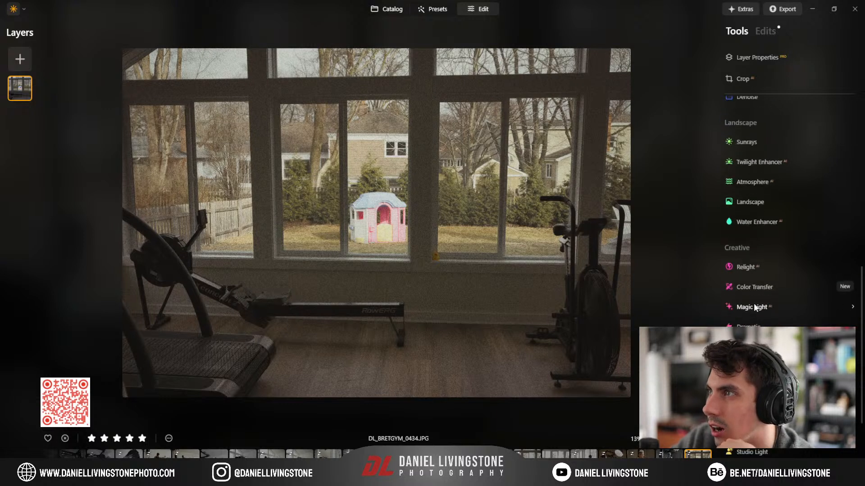
{"action": "scroll", "coordinate": [756, 253], "scroll_direction": "up", "scroll_amount": 3}
{"action": "left_click", "coordinate": [743, 187]}
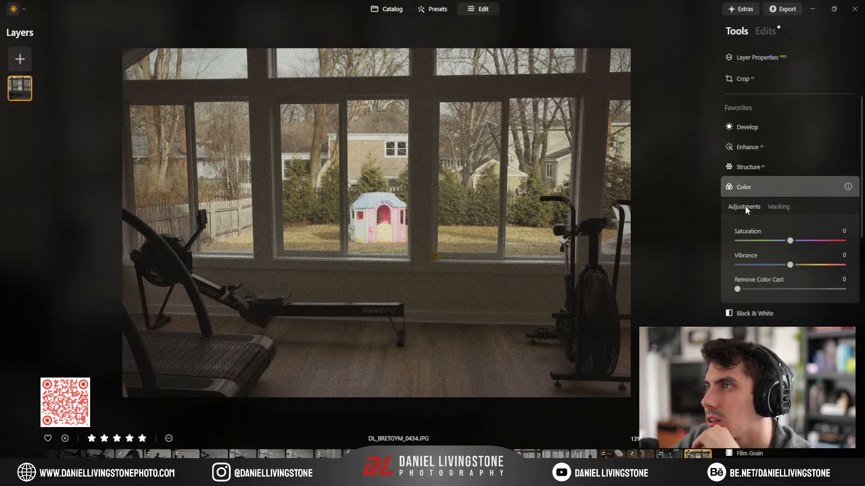
{"action": "left_click", "coordinate": [762, 314]}
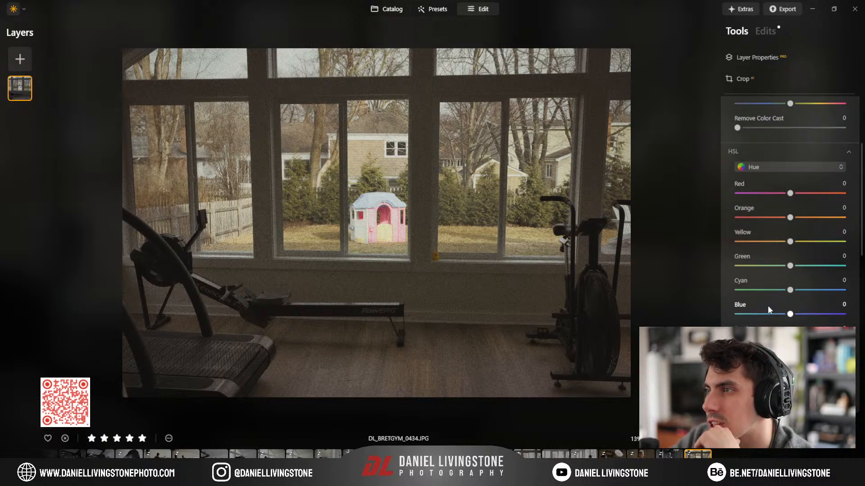
{"action": "left_click", "coordinate": [761, 197]}
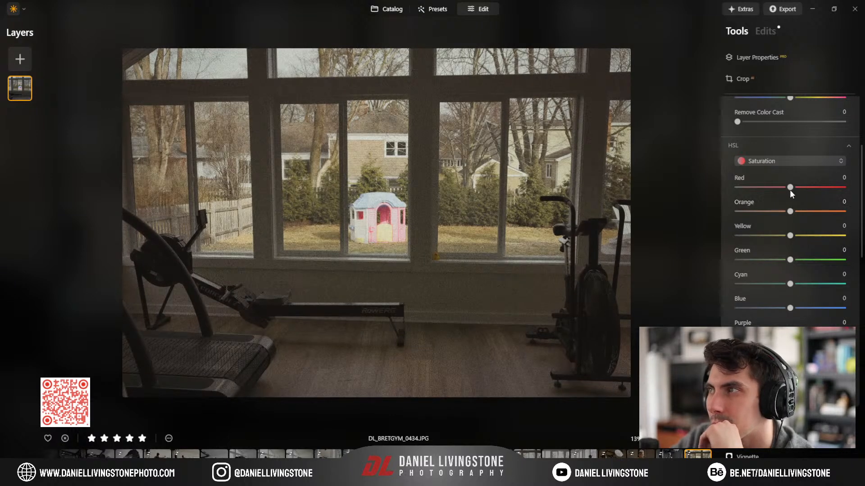
{"action": "mouse_move", "coordinate": [790, 188]}
{"action": "left_mouse_down"}
{"action": "mouse_move", "coordinate": [761, 189]}
{"action": "mouse_move", "coordinate": [774, 192]}
{"action": "left_mouse_up"}
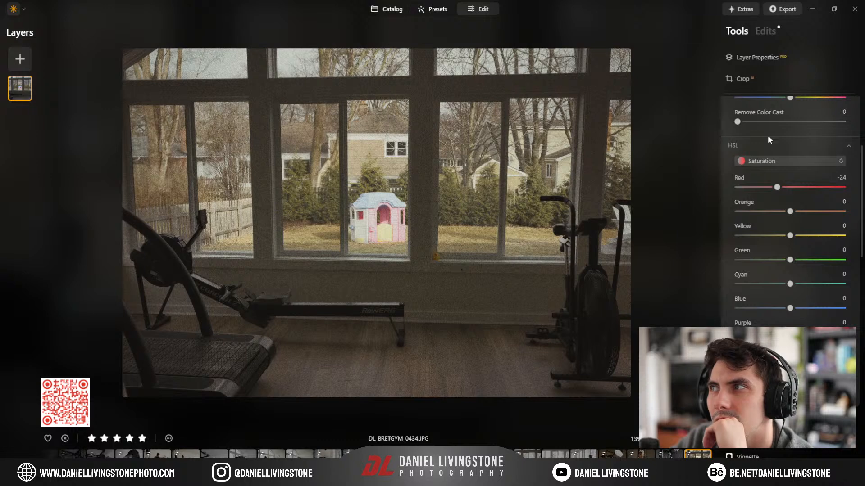
{"action": "scroll", "coordinate": [767, 135], "scroll_direction": "up", "scroll_amount": 3}
{"action": "left_click", "coordinate": [778, 186]}
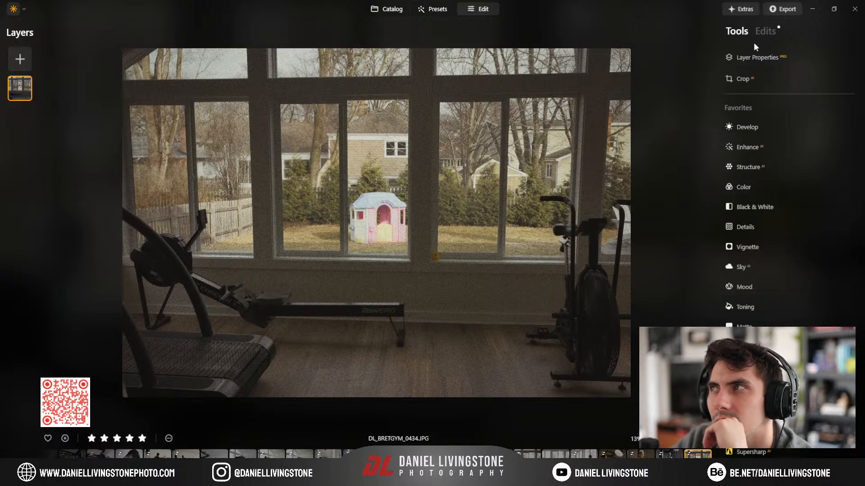
{"action": "left_click", "coordinate": [750, 149]}
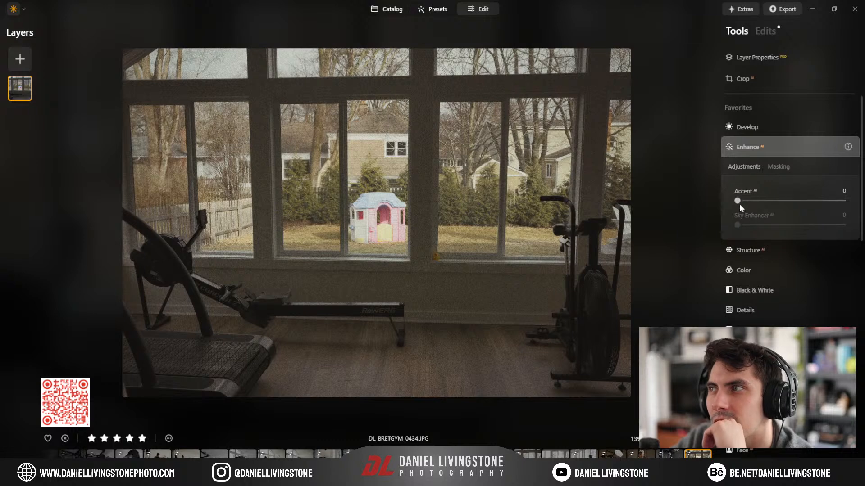
{"action": "left_click_drag", "start_coordinate": [738, 201], "coordinate": [711, 199]}
{"action": "left_click", "coordinate": [773, 144]}
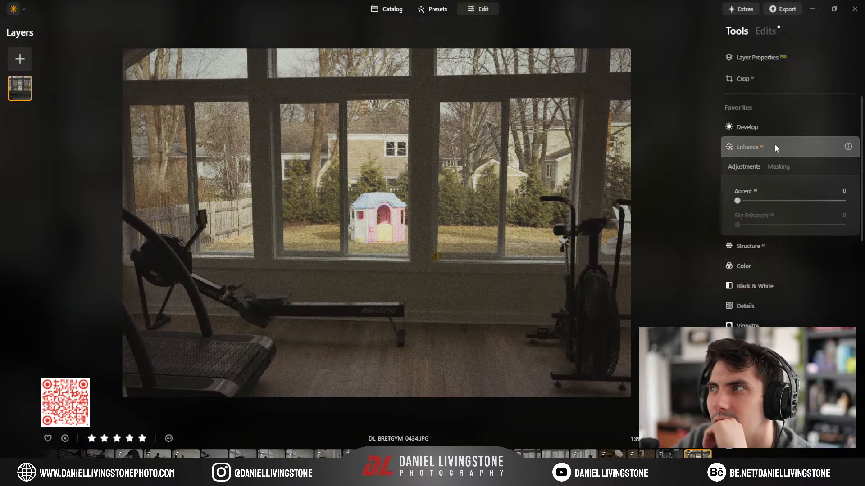
Step: Add a Develop adjustment with Exposure 0.30, Smart Contrast 41, Highlights about -71 and Shadows -38, leaving Whites and Blacks at 0
{"action": "left_click", "coordinate": [758, 126]}
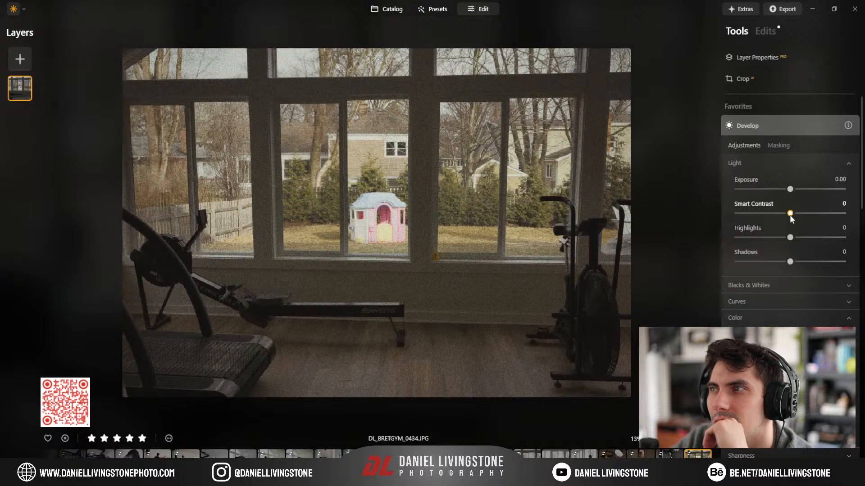
{"action": "left_click_drag", "start_coordinate": [790, 215], "coordinate": [788, 268]}
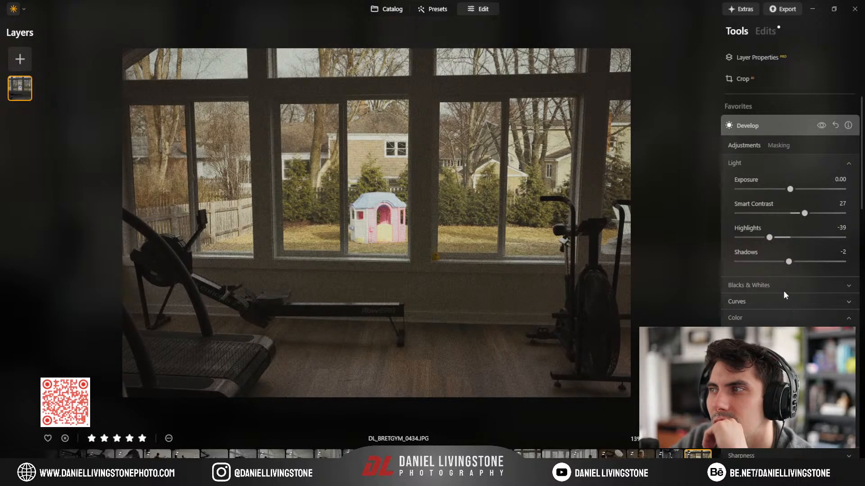
{"action": "left_click", "coordinate": [783, 285]}
{"action": "mouse_move", "coordinate": [790, 335]}
{"action": "left_mouse_down"}
{"action": "mouse_move", "coordinate": [781, 336]}
{"action": "mouse_move", "coordinate": [798, 336]}
{"action": "left_mouse_up"}
{"action": "double_click", "coordinate": [798, 336]}
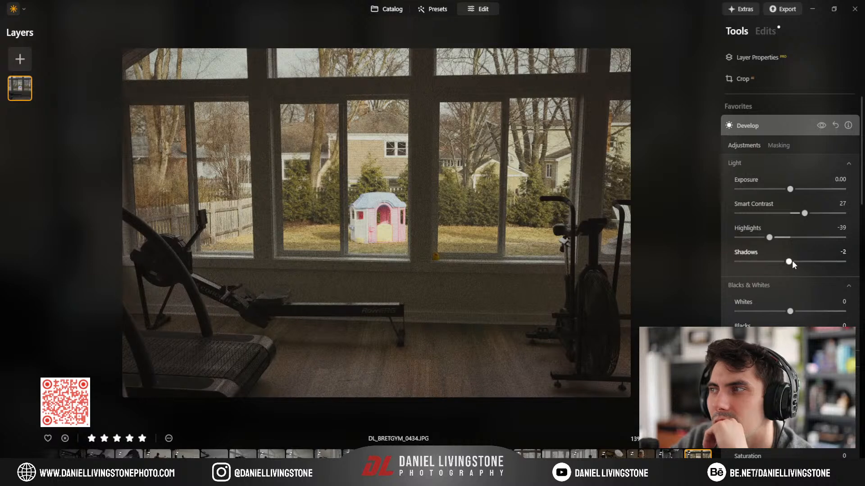
{"action": "left_click_drag", "start_coordinate": [790, 262], "coordinate": [770, 263]}
{"action": "left_click_drag", "start_coordinate": [790, 190], "coordinate": [812, 215]}
{"action": "mouse_move", "coordinate": [769, 238]}
{"action": "left_mouse_down"}
{"action": "mouse_move", "coordinate": [746, 238]}
{"action": "mouse_move", "coordinate": [775, 237]}
{"action": "left_mouse_up"}
{"action": "left_click_drag", "start_coordinate": [790, 311], "coordinate": [739, 312]}
{"action": "double_click", "coordinate": [771, 311]}
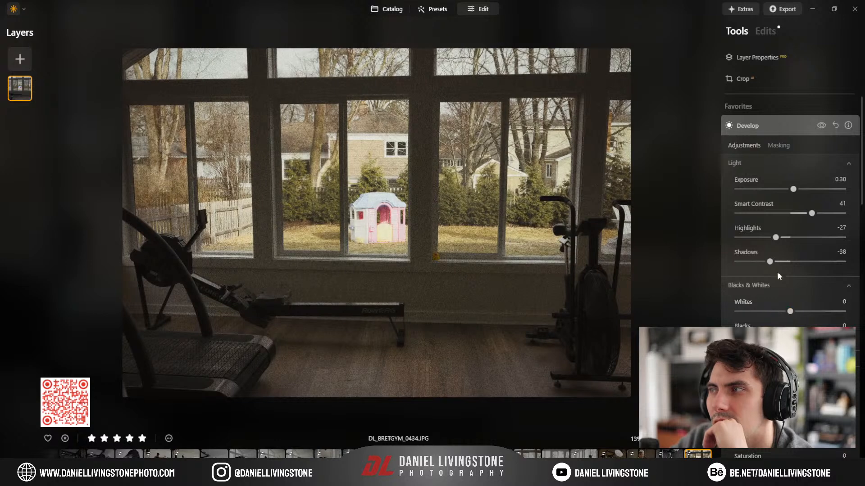
{"action": "left_click_drag", "start_coordinate": [775, 237], "coordinate": [755, 240]}
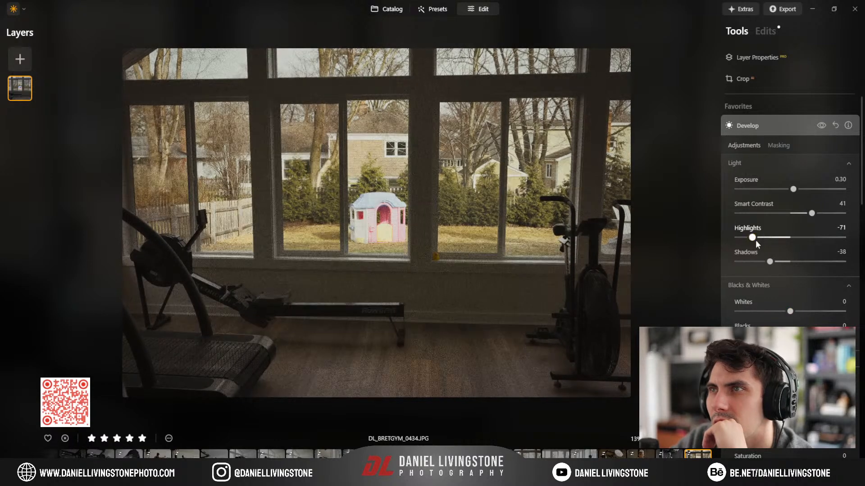
{"action": "left_click", "coordinate": [787, 129]}
Step: Inspect the children's playhouse outside the window up close, then return to the full photo
{"action": "left_click", "coordinate": [390, 210]}
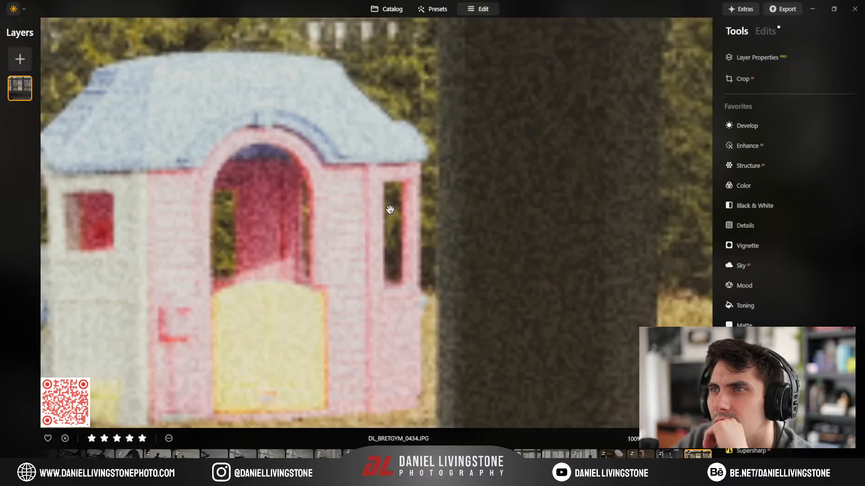
{"action": "left_click_drag", "start_coordinate": [365, 239], "coordinate": [486, 216]}
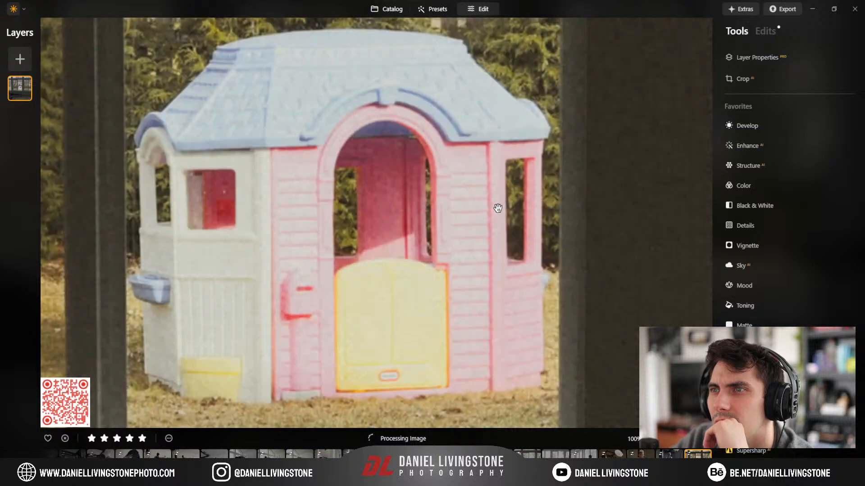
{"action": "left_click", "coordinate": [504, 245]}
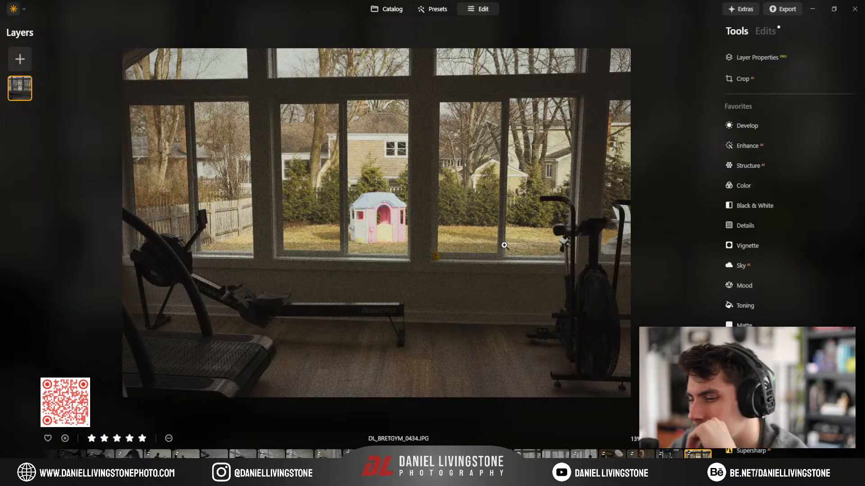
Step: Compare the edited window photo with its original version several times
{"action": "key", "text": "backslash"}
{"action": "key", "text": "backslash"}
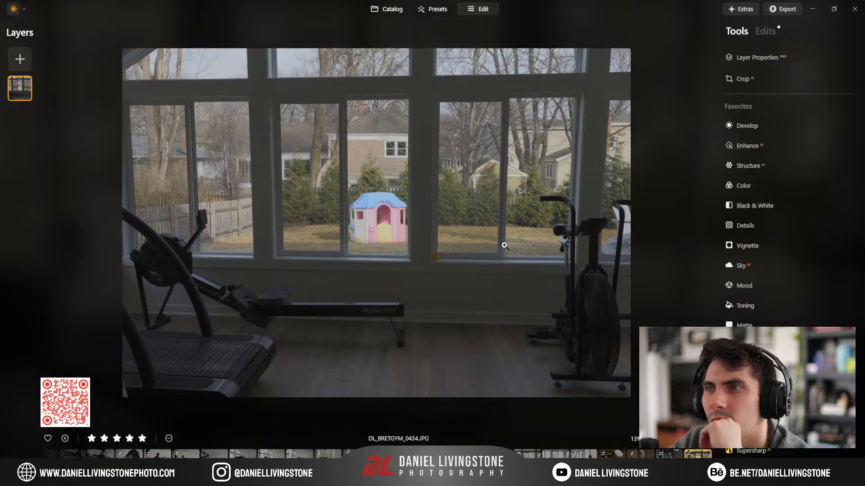
{"action": "key", "text": "backslash"}
{"action": "key", "text": "backslash"}
{"action": "key", "text": "backslash"}
{"action": "key", "text": "backslash"}
{"action": "key", "text": "backslash"}
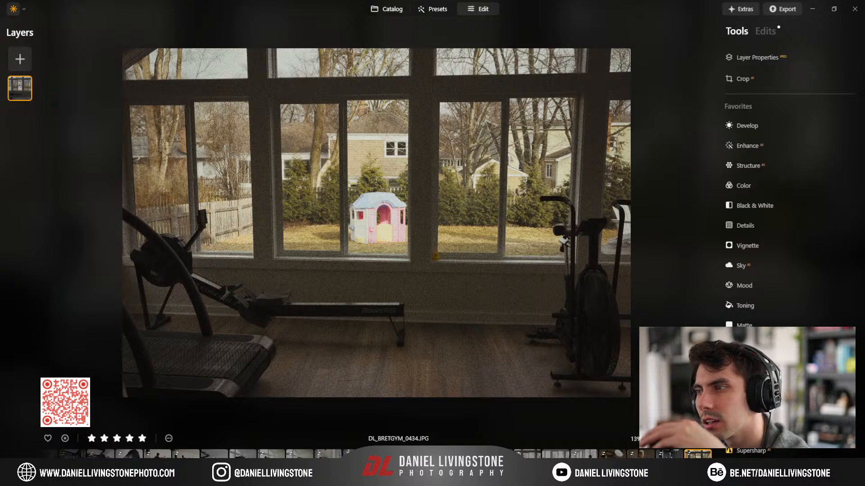
{"action": "key", "text": "backslash"}
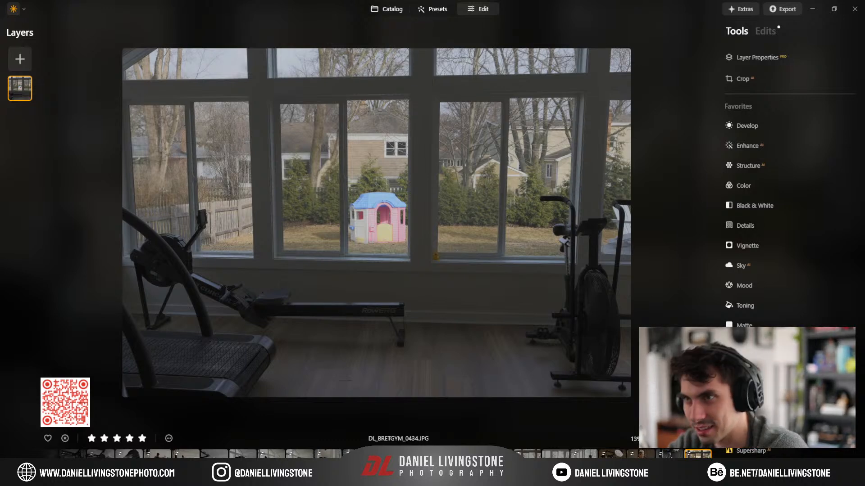
{"action": "key", "text": "backslash"}
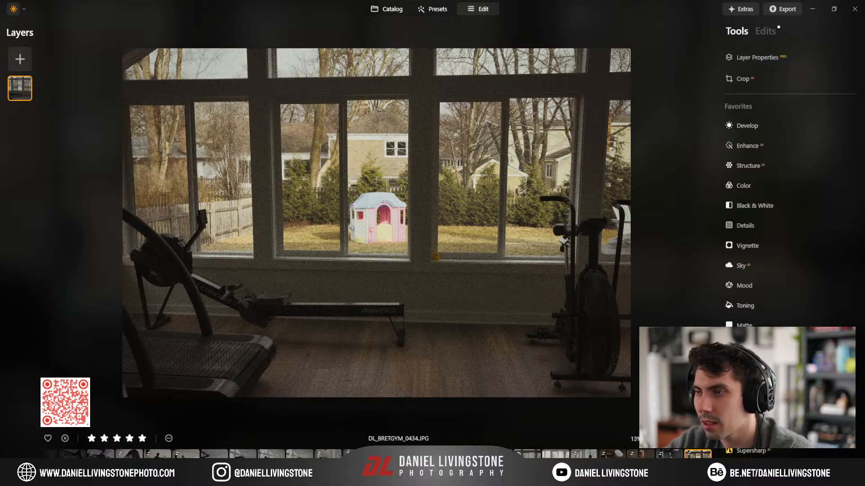
{"action": "scroll", "coordinate": [556, 454], "scroll_direction": "up", "scroll_amount": 10}
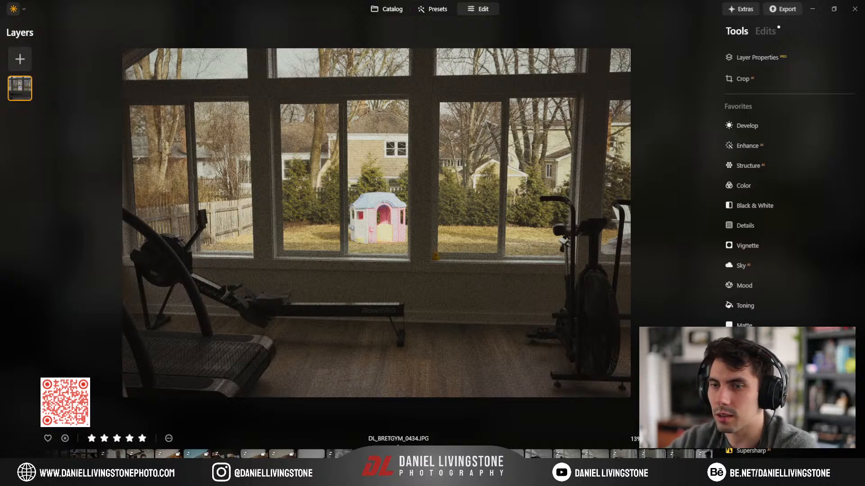
Step: Return to the gym photo catalog, open the blue-toned copy of DL_BretGym_0025.CR3 and remove it from the set
{"action": "key", "text": "g"}
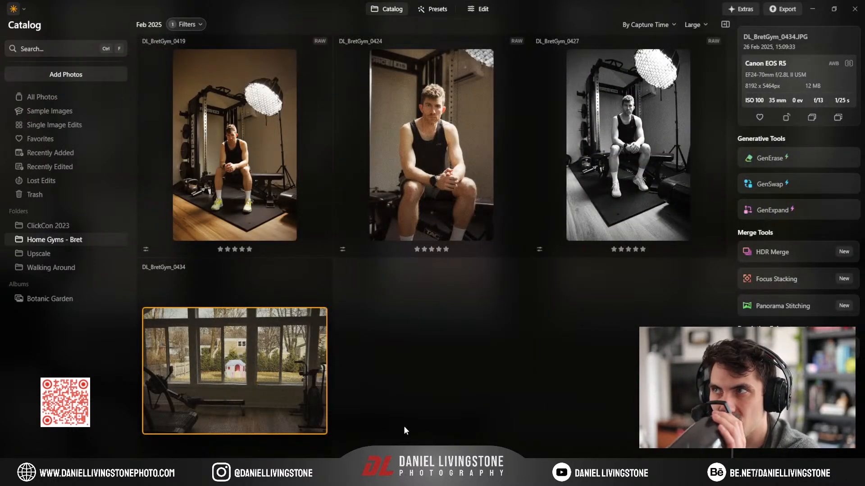
{"action": "scroll", "coordinate": [403, 426], "scroll_direction": "up", "scroll_amount": 10}
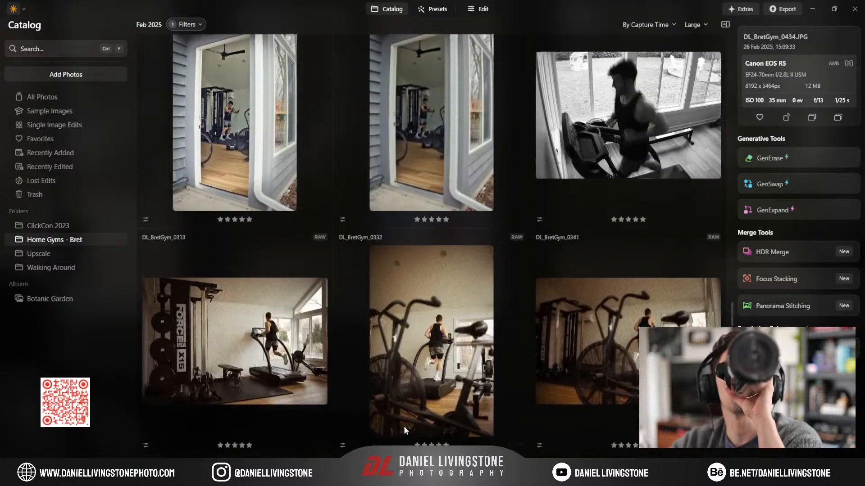
{"action": "scroll", "coordinate": [403, 426], "scroll_direction": "up", "scroll_amount": 10}
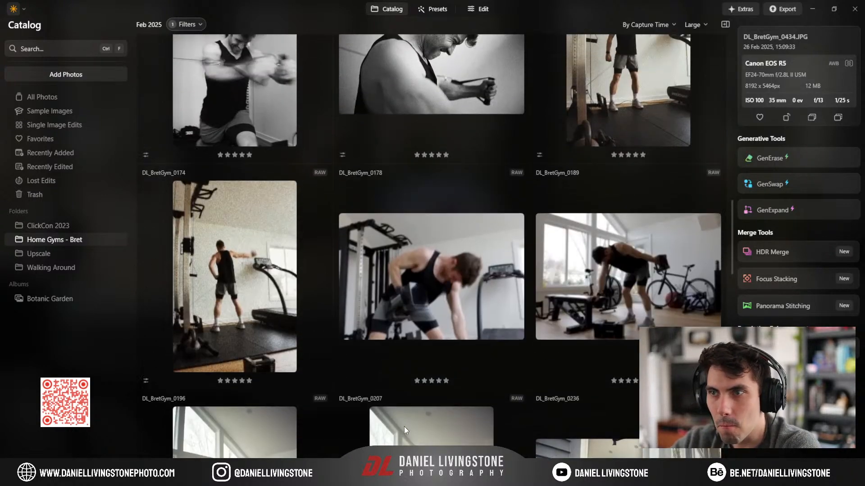
{"action": "scroll", "coordinate": [404, 426], "scroll_direction": "up", "scroll_amount": 1}
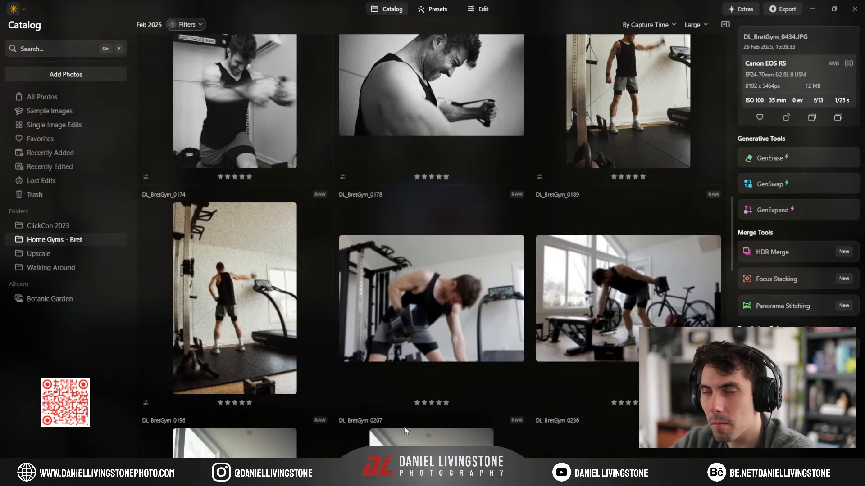
{"action": "scroll", "coordinate": [392, 396], "scroll_direction": "up", "scroll_amount": 8}
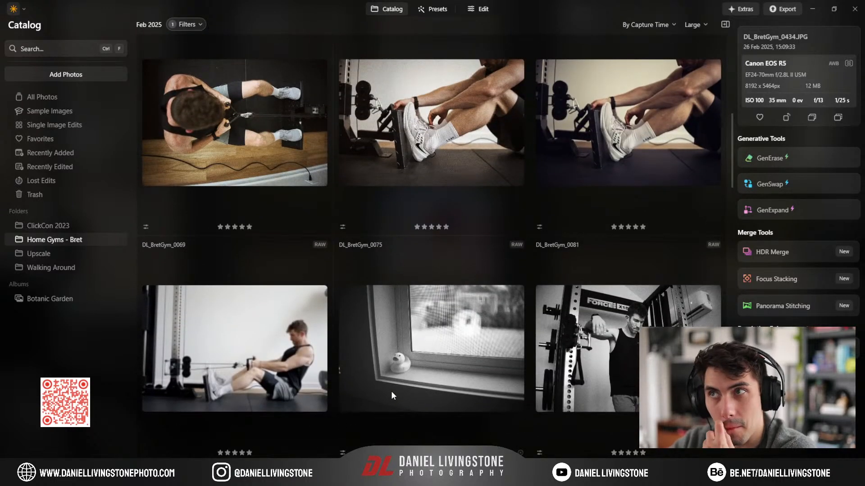
{"action": "scroll", "coordinate": [392, 395], "scroll_direction": "up", "scroll_amount": 5}
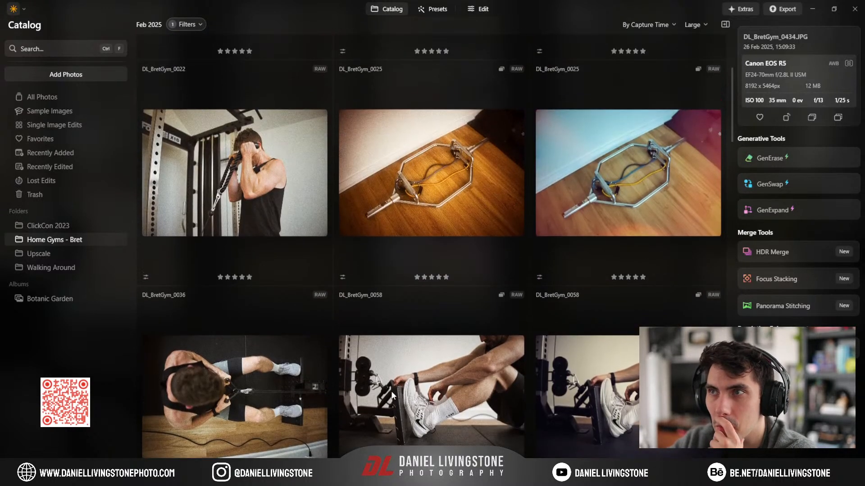
{"action": "scroll", "coordinate": [391, 391], "scroll_direction": "up", "scroll_amount": 2}
{"action": "double_click", "coordinate": [633, 296]}
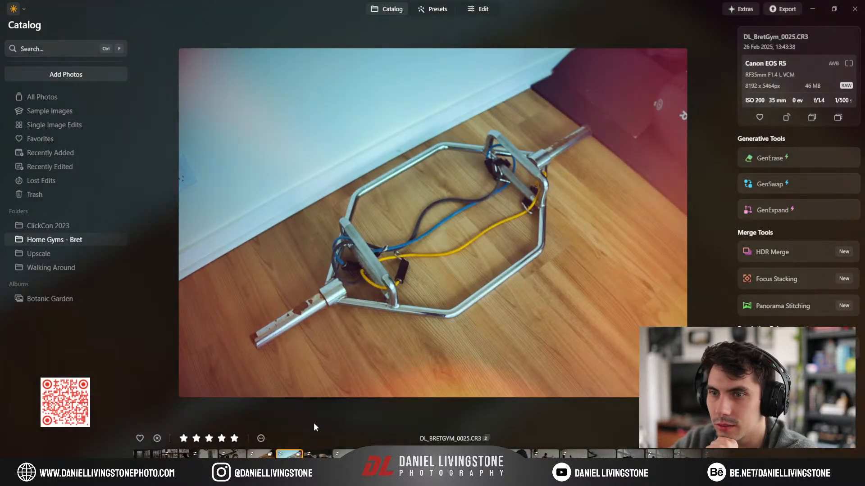
{"action": "key", "text": "Right"}
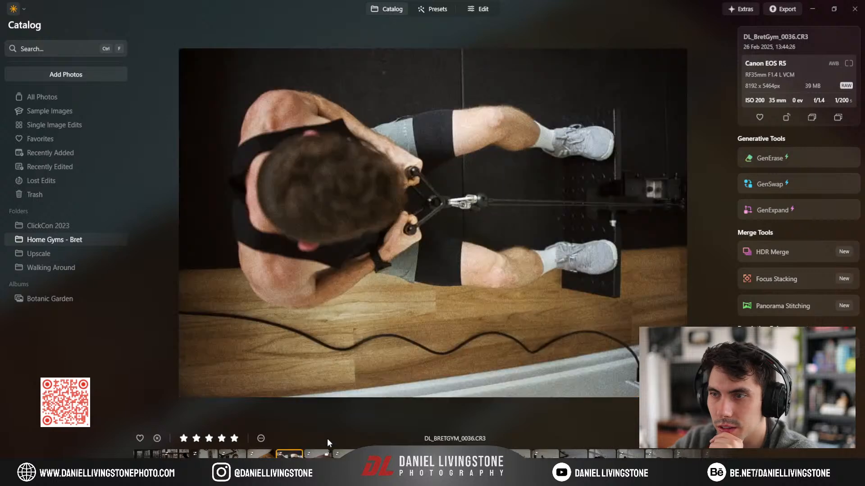
Step: Go back through the preceding photos to DL_BretGym_0002.CR3 and lower its rating to one star
{"action": "key", "text": "Left"}
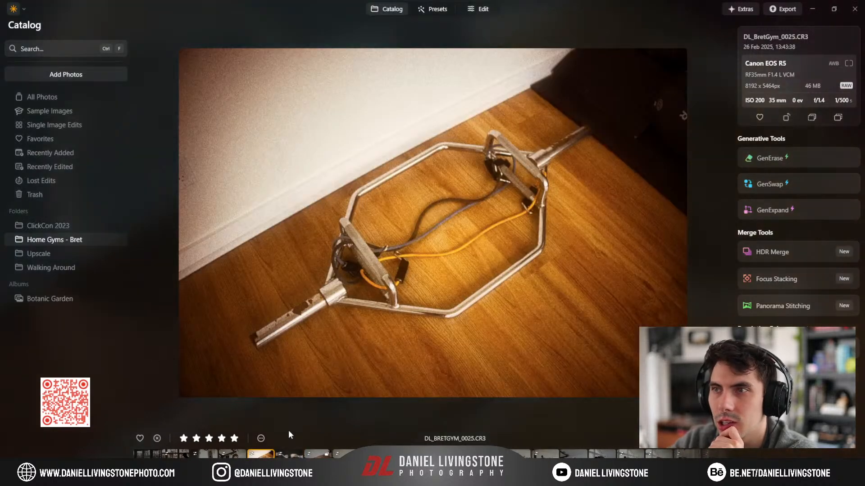
{"action": "key", "text": "Left"}
{"action": "key", "text": "Left"}
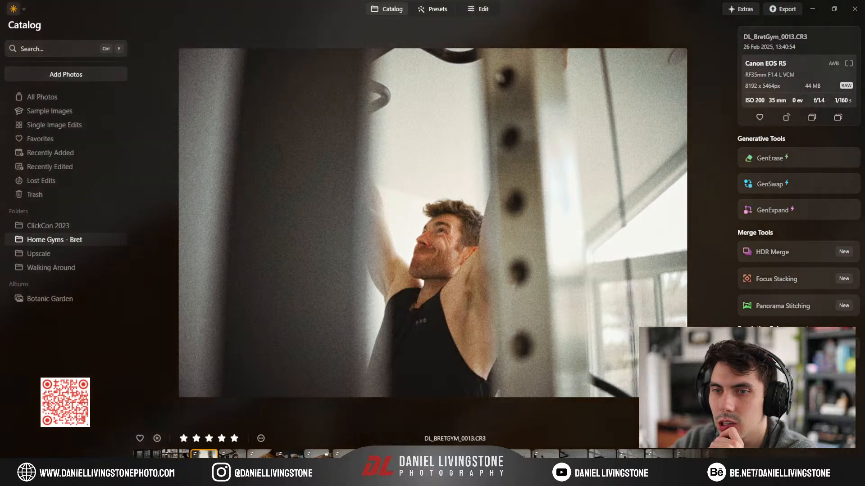
{"action": "key", "text": "Left"}
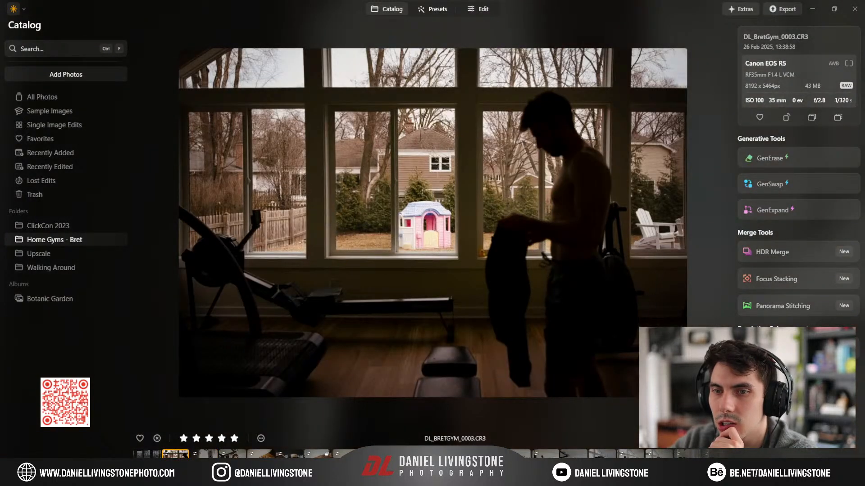
{"action": "key", "text": "Left"}
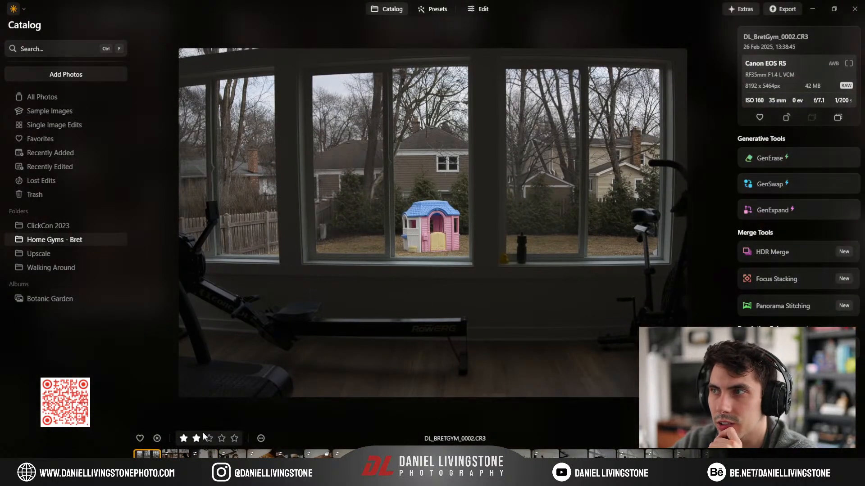
{"action": "left_click", "coordinate": [234, 438]}
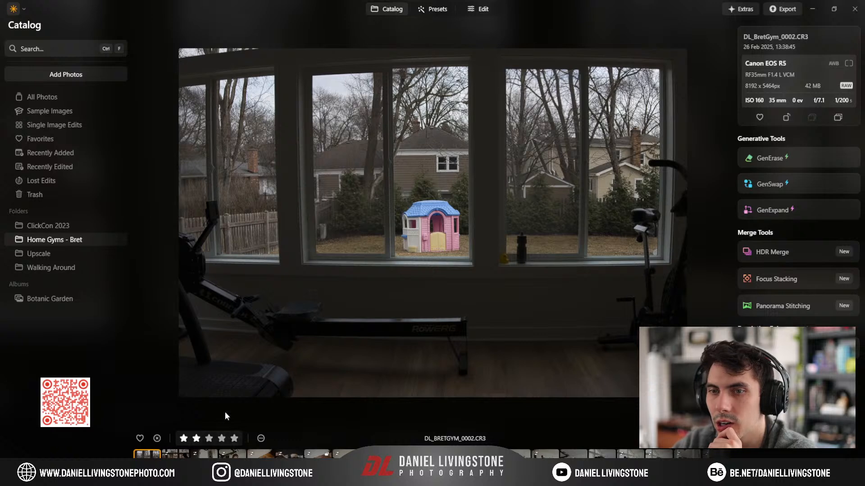
{"action": "left_click", "coordinate": [184, 439]}
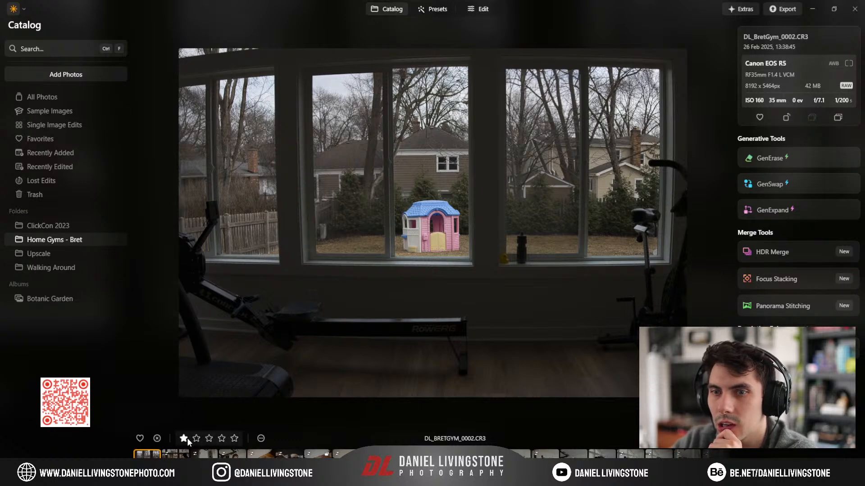
{"action": "key", "text": "Right"}
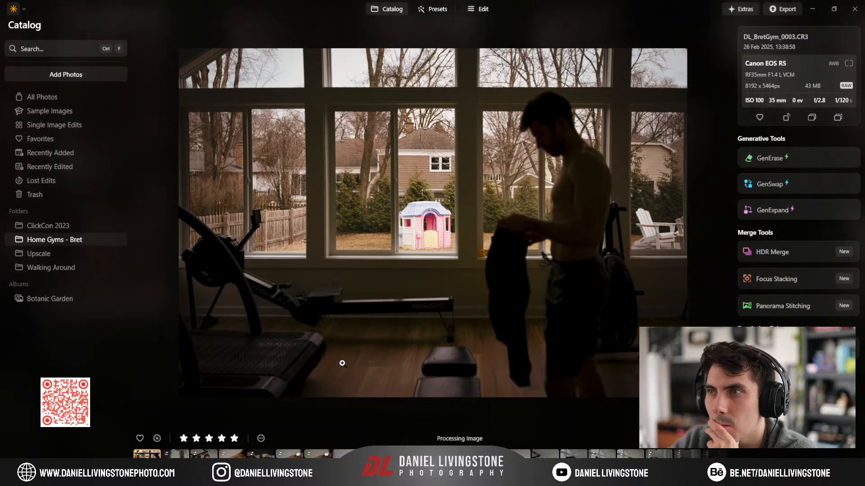
Step: Open the silhouette photo DL_BretGym_0003.CR3 and examine the windows and the playhouse outside up close
{"action": "key", "text": "space"}
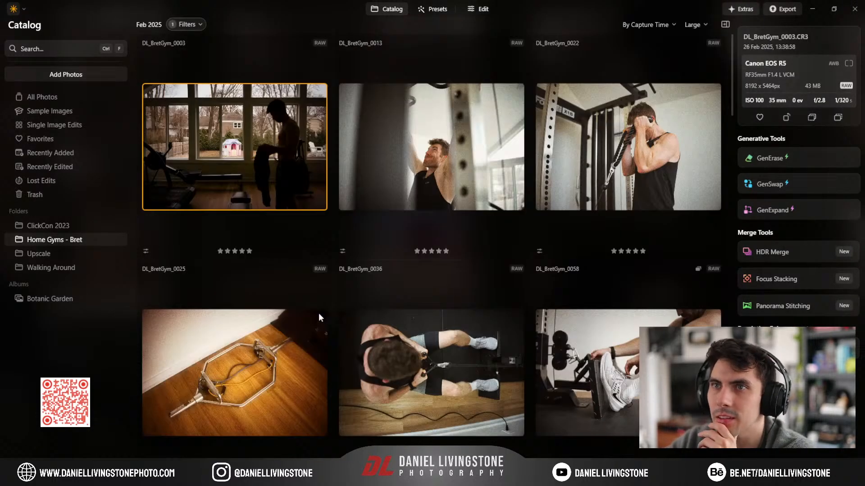
{"action": "double_click", "coordinate": [179, 120]}
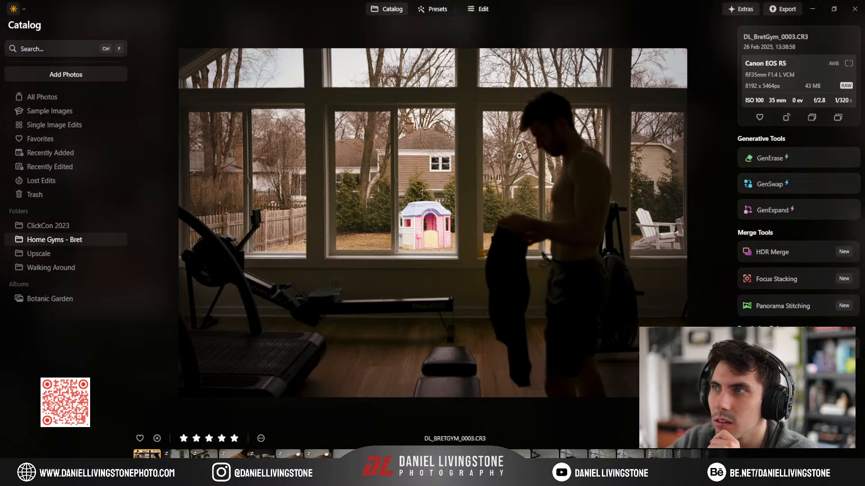
{"action": "double_click", "coordinate": [433, 202]}
{"action": "double_click", "coordinate": [264, 164]}
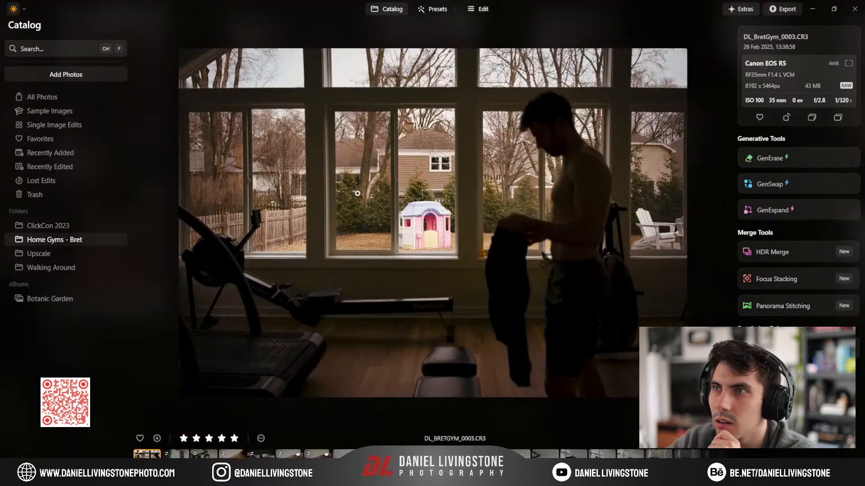
{"action": "scroll", "coordinate": [426, 214], "scroll_direction": "up", "scroll_amount": 5}
{"action": "left_click_drag", "start_coordinate": [333, 193], "coordinate": [407, 331]}
{"action": "scroll", "coordinate": [406, 311], "scroll_direction": "down", "scroll_amount": 5}
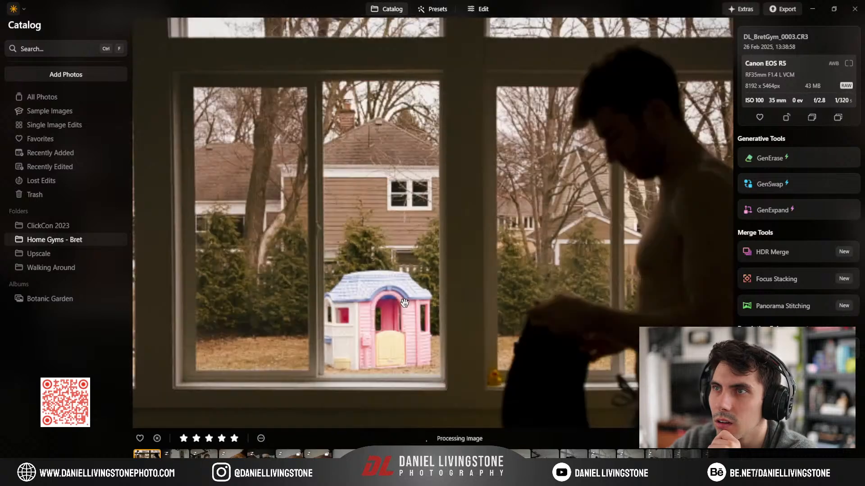
Step: Review the existing Develop and Toning edits of DL_BretGym_0003.CR3 and set its Long Beach Mood amount to 17
{"action": "left_click", "coordinate": [478, 11]}
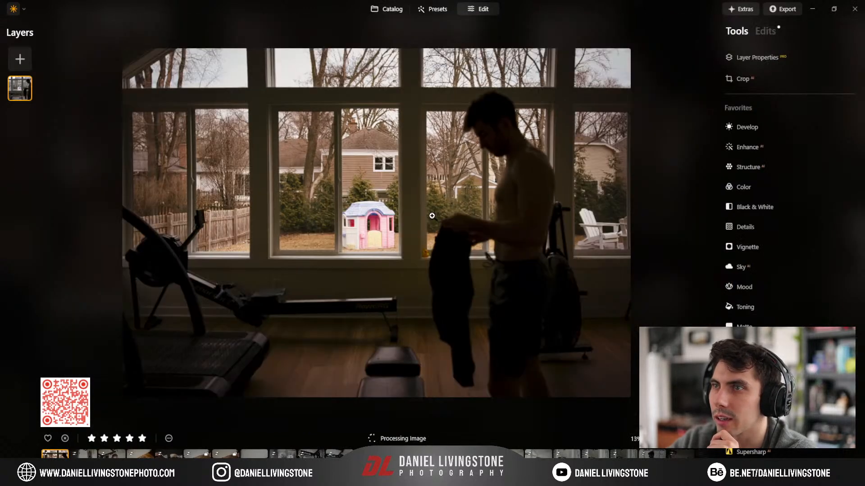
{"action": "left_click", "coordinate": [768, 33]}
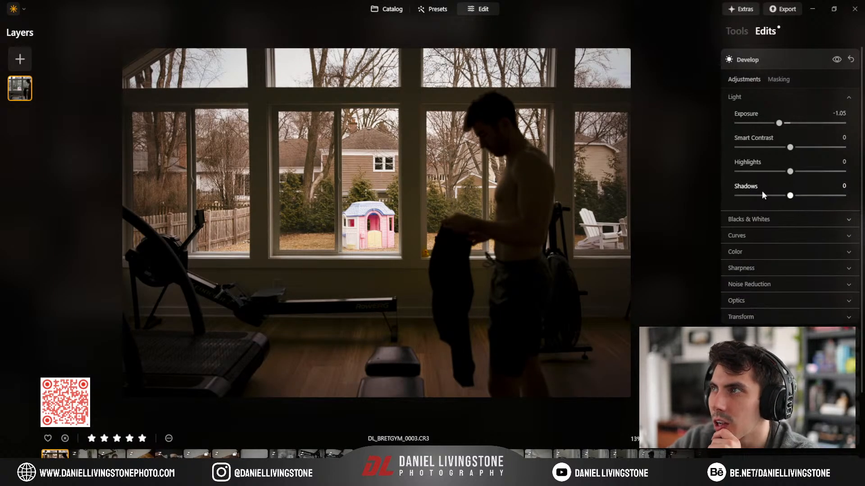
{"action": "left_click", "coordinate": [774, 61]}
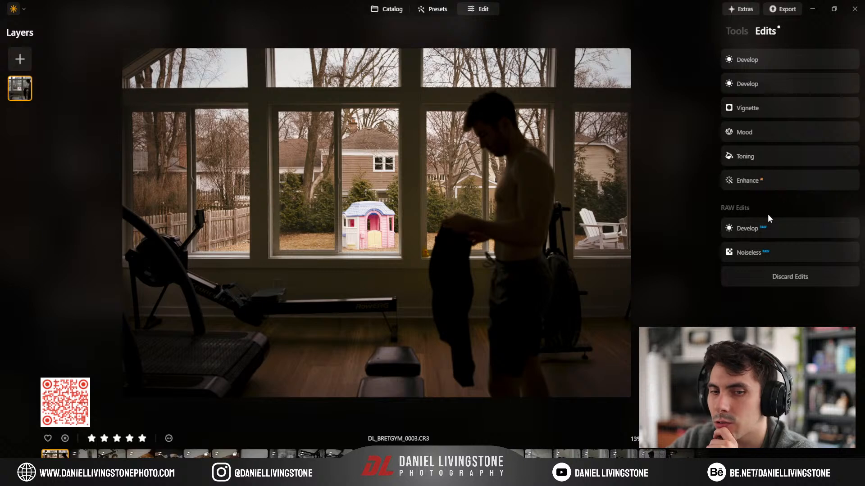
{"action": "left_click", "coordinate": [771, 156]}
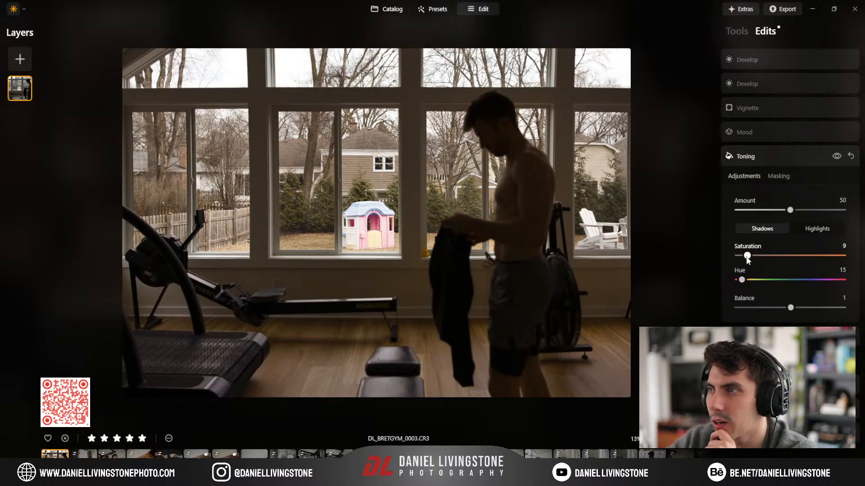
{"action": "left_click", "coordinate": [761, 162]}
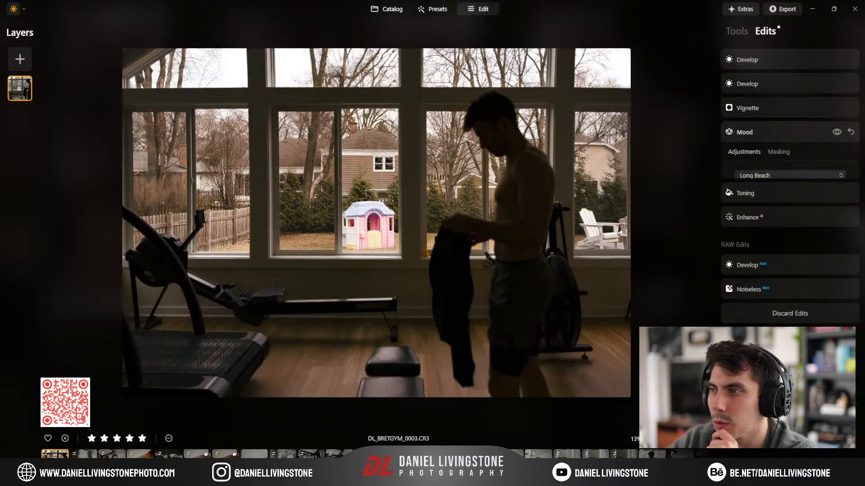
{"action": "left_click_drag", "start_coordinate": [776, 202], "coordinate": [758, 205]}
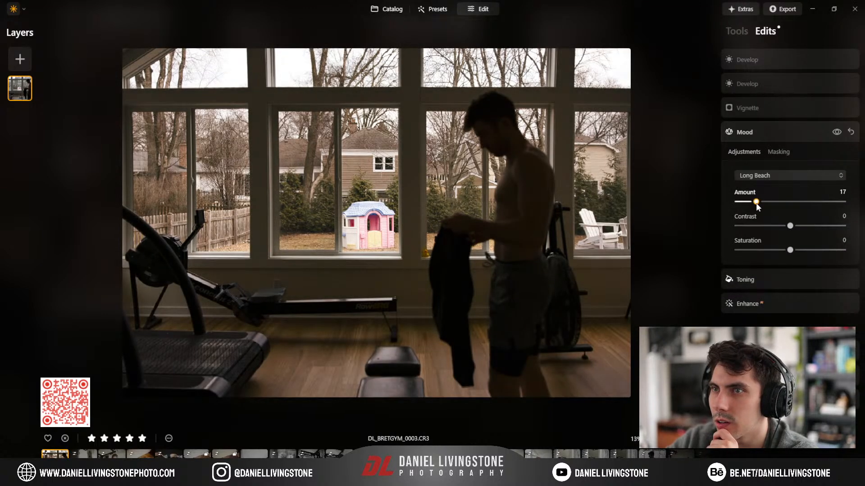
{"action": "left_click", "coordinate": [759, 135]}
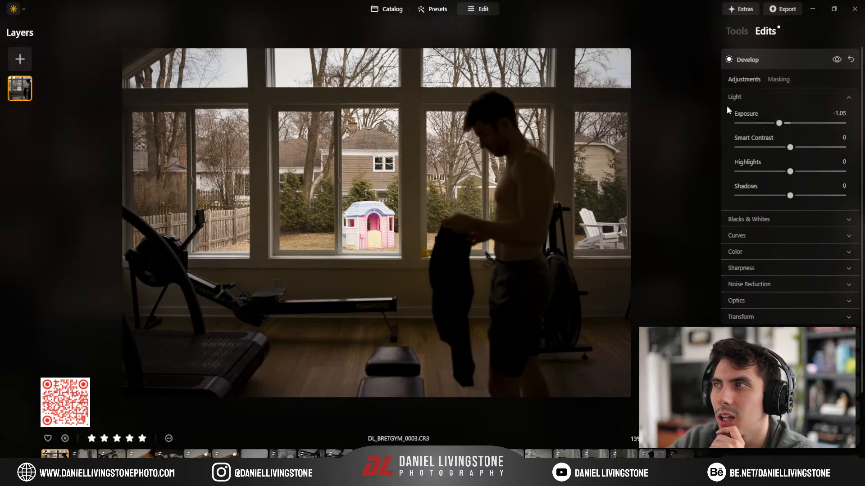
{"action": "left_click", "coordinate": [766, 55]}
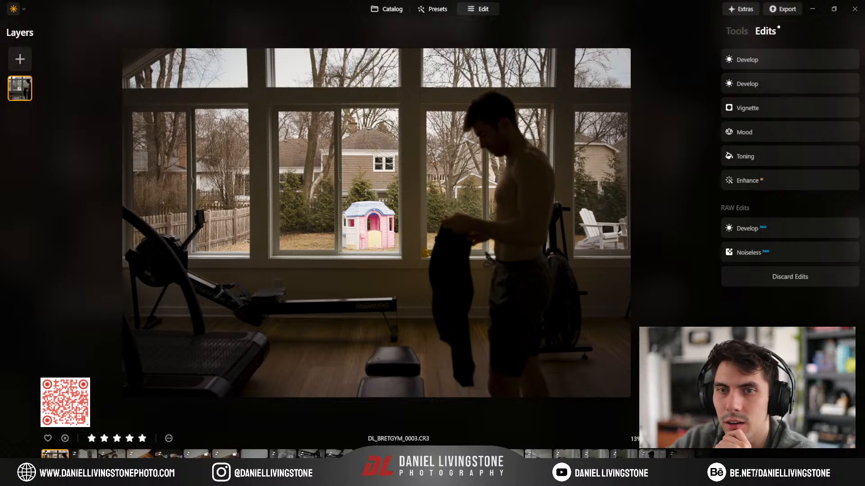
Step: Back in the catalog, select DL_BretGym_0003, 0013, 0022 and 0025 together with the warm-toned version of 0058
{"action": "scroll", "coordinate": [283, 455], "scroll_direction": "down", "scroll_amount": 3}
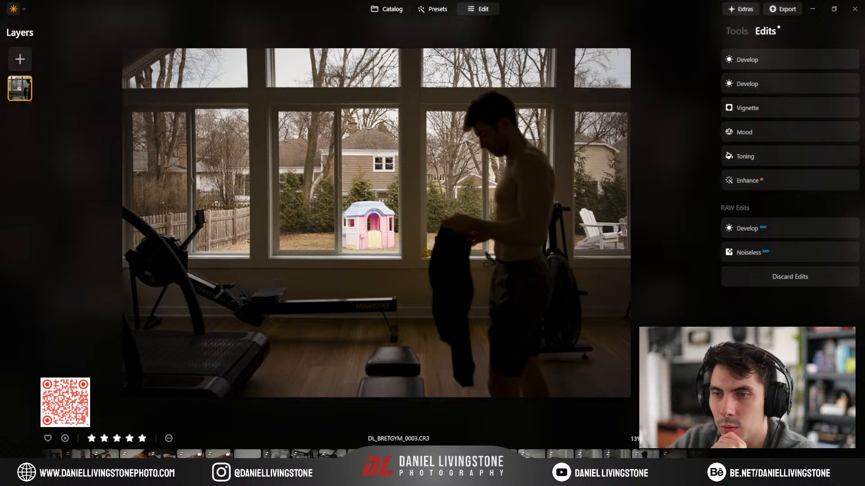
{"action": "scroll", "coordinate": [284, 455], "scroll_direction": "down", "scroll_amount": 8}
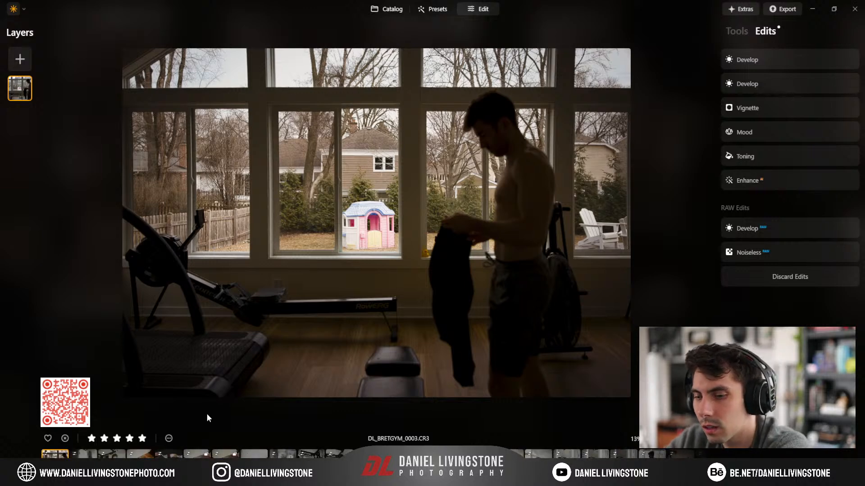
{"action": "key", "text": "g"}
{"action": "scroll", "coordinate": [282, 253], "scroll_direction": "down", "scroll_amount": 5}
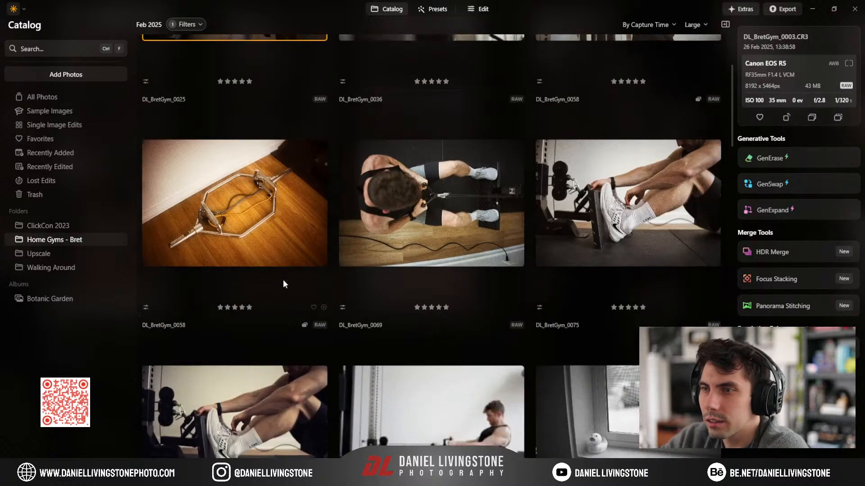
{"action": "left_click", "coordinate": [243, 143], "text": "shift"}
{"action": "scroll", "coordinate": [530, 154], "scroll_direction": "up", "scroll_amount": 4}
{"action": "scroll", "coordinate": [585, 216], "scroll_direction": "down", "scroll_amount": 1}
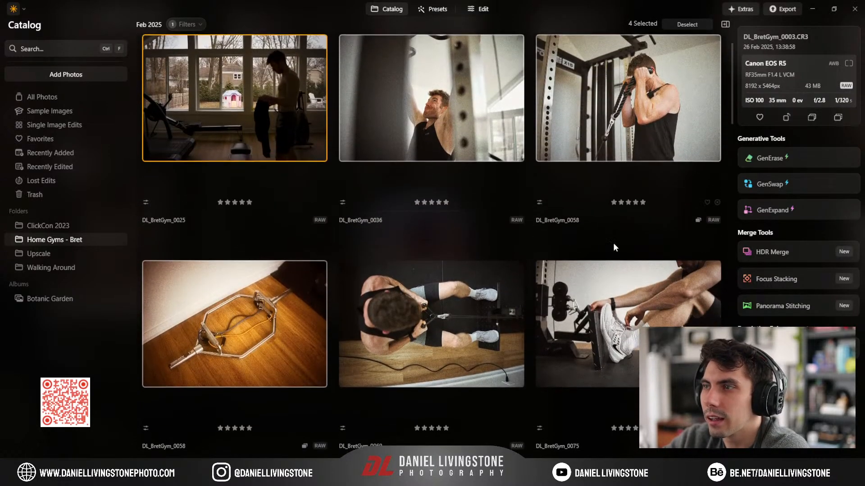
{"action": "left_click", "coordinate": [648, 298], "text": "ctrl"}
{"action": "scroll", "coordinate": [646, 297], "scroll_direction": "down", "scroll_amount": 6}
{"action": "scroll", "coordinate": [647, 296], "scroll_direction": "down", "scroll_amount": 1}
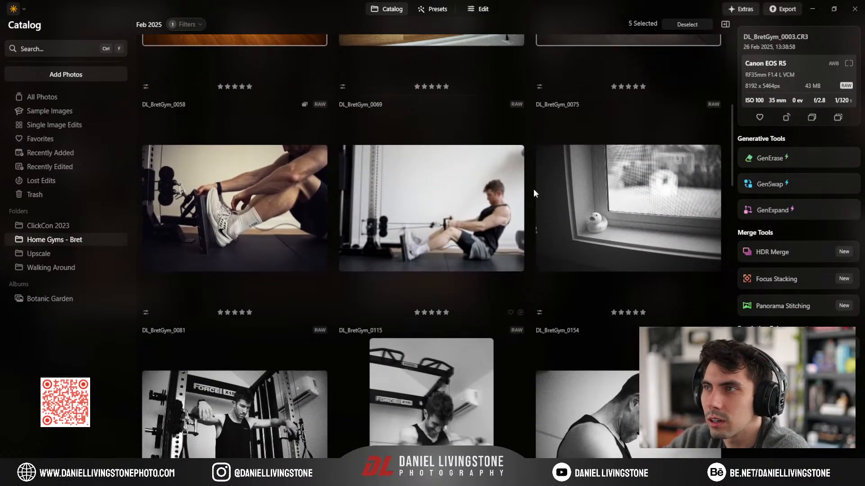
{"action": "left_click", "coordinate": [622, 218], "text": "ctrl"}
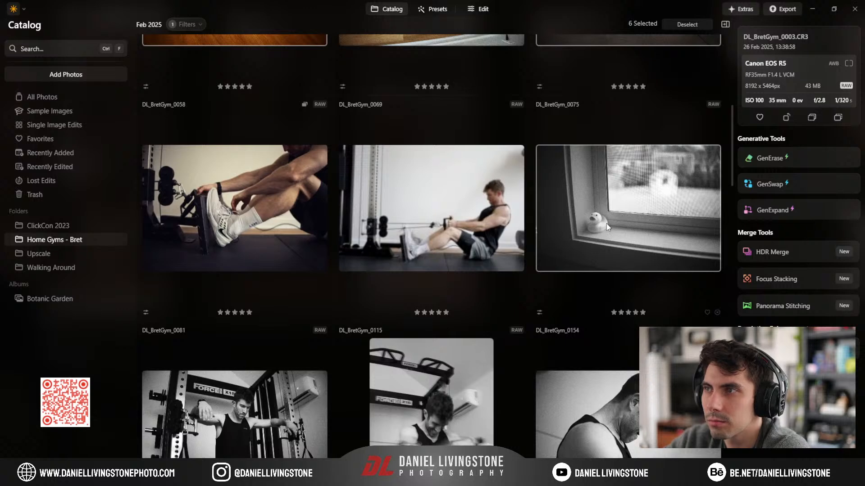
{"action": "scroll", "coordinate": [603, 234], "scroll_direction": "down", "scroll_amount": 3}
{"action": "scroll", "coordinate": [594, 243], "scroll_direction": "up", "scroll_amount": 4}
{"action": "left_click", "coordinate": [585, 252], "text": "ctrl"}
Step: Add the black-and-white cable machine photo DL_BretGym_0081 to the selected photos
{"action": "scroll", "coordinate": [378, 254], "scroll_direction": "down", "scroll_amount": 4}
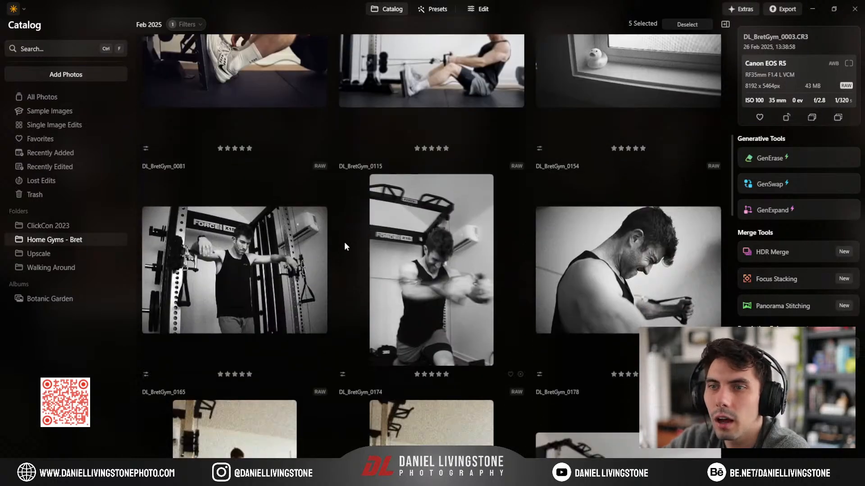
{"action": "scroll", "coordinate": [344, 243], "scroll_direction": "down", "scroll_amount": 1}
{"action": "left_click", "coordinate": [272, 188], "text": "ctrl"}
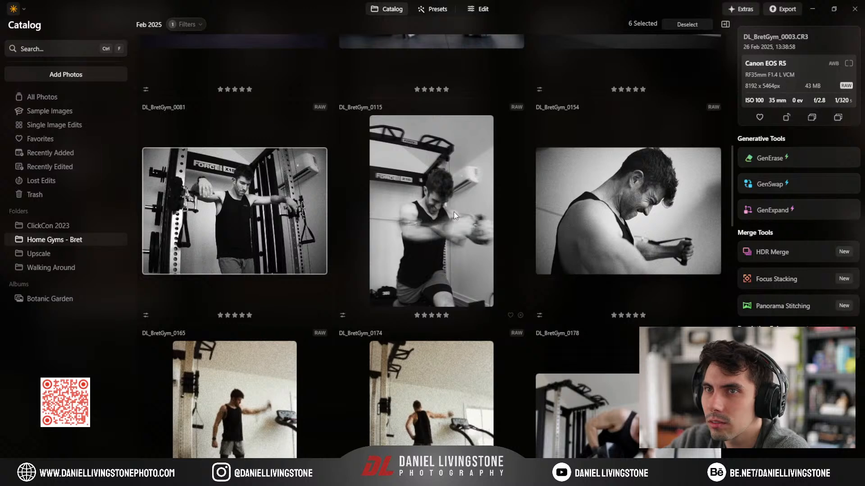
Step: Add the black-and-white photos DL_BretGym_0115 and 0154 and the full-body photos 0165 and 0174 to the selection
{"action": "left_click", "coordinate": [453, 212], "text": "ctrl"}
{"action": "left_click", "coordinate": [541, 229], "text": "ctrl"}
{"action": "scroll", "coordinate": [450, 232], "scroll_direction": "down", "scroll_amount": 4}
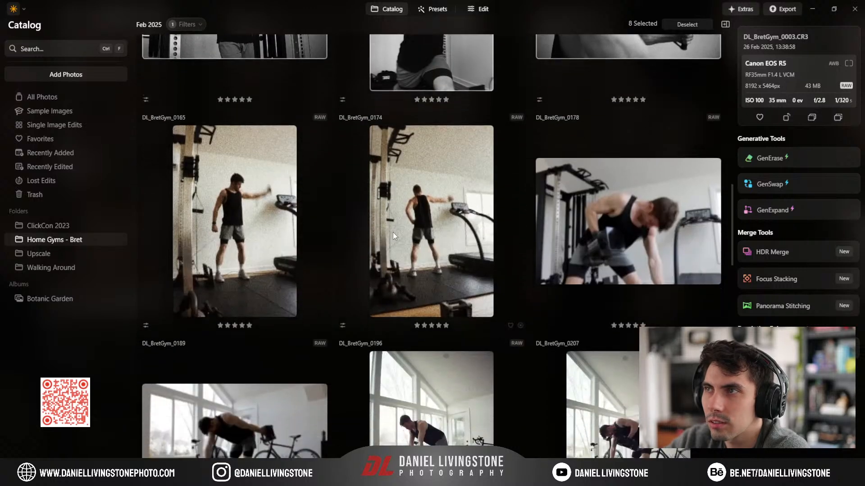
{"action": "left_click", "coordinate": [250, 224], "text": "ctrl"}
{"action": "left_click", "coordinate": [423, 225], "text": "ctrl"}
Step: Add the bench photos DL_BretGym_0196 and 0207 and the treadmill running photos 0285, 0313 and 0332 to the selected photos
{"action": "scroll", "coordinate": [482, 262], "scroll_direction": "down", "scroll_amount": 5}
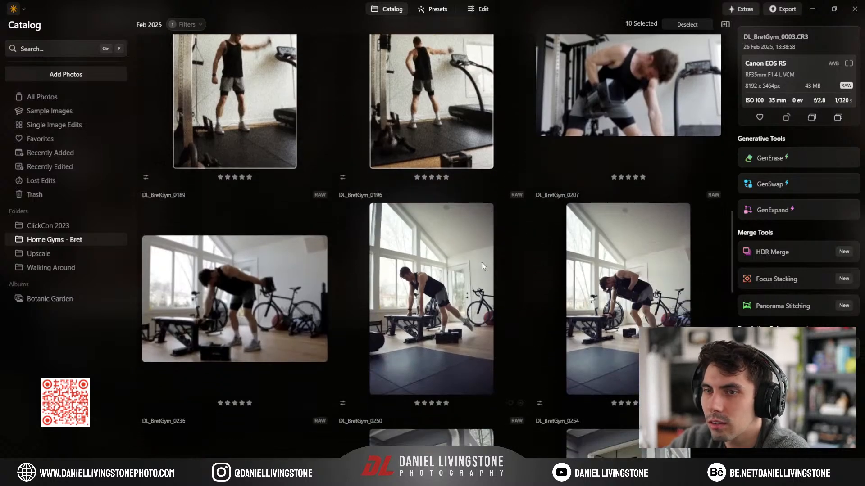
{"action": "left_click", "coordinate": [468, 216], "text": "ctrl"}
{"action": "left_click", "coordinate": [586, 220], "text": "ctrl"}
{"action": "scroll", "coordinate": [439, 289], "scroll_direction": "down", "scroll_amount": 5}
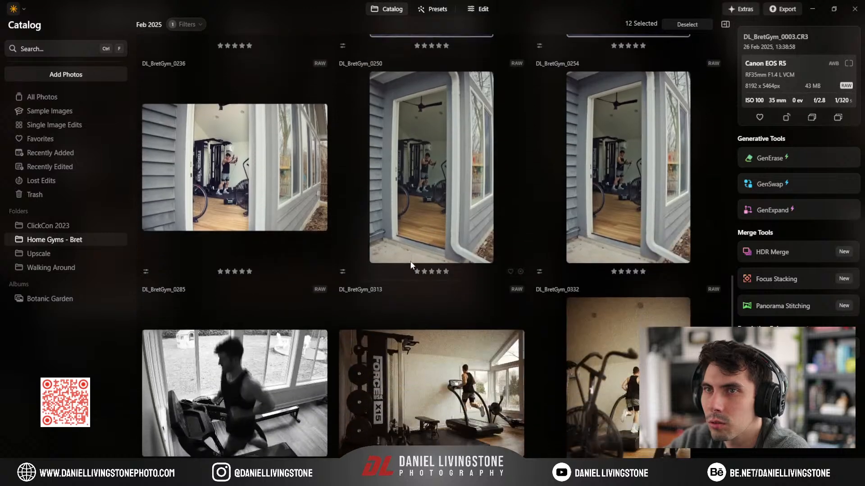
{"action": "scroll", "coordinate": [405, 255], "scroll_direction": "down", "scroll_amount": 2}
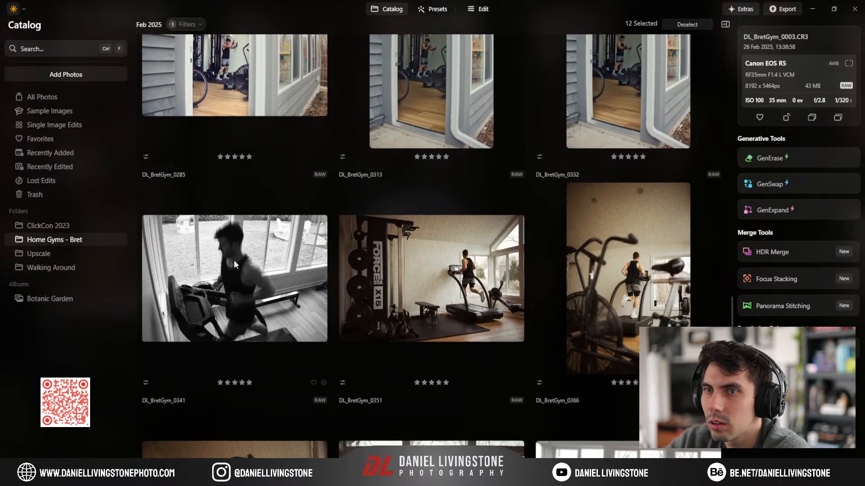
{"action": "left_click", "coordinate": [233, 260], "text": "ctrl"}
{"action": "left_click", "coordinate": [456, 293], "text": "ctrl"}
{"action": "left_click", "coordinate": [603, 279], "text": "ctrl"}
Step: Extend the selection with DL_BretGym_0341, the rowing photo 0351, the seated portraits 0419, 0424 and 0427, and the window photo 0434
{"action": "scroll", "coordinate": [556, 275], "scroll_direction": "down", "scroll_amount": 4}
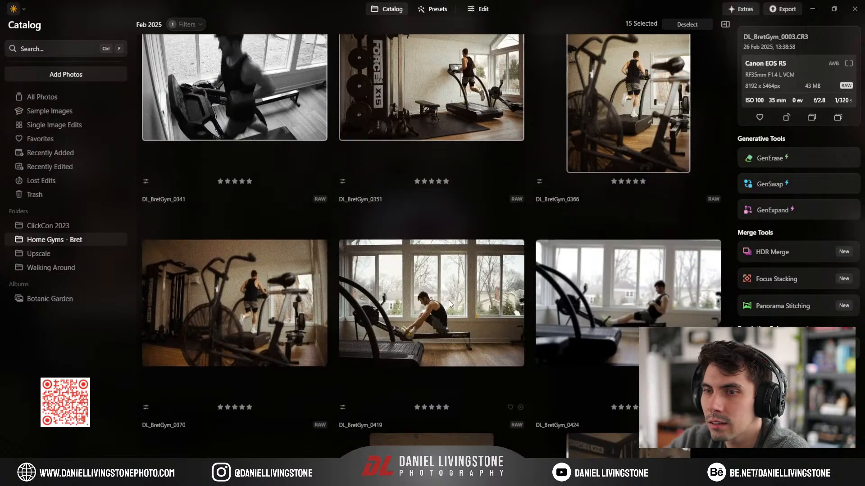
{"action": "left_click", "coordinate": [220, 292], "text": "ctrl"}
{"action": "left_click", "coordinate": [432, 288], "text": "ctrl"}
{"action": "scroll", "coordinate": [378, 258], "scroll_direction": "down", "scroll_amount": 4}
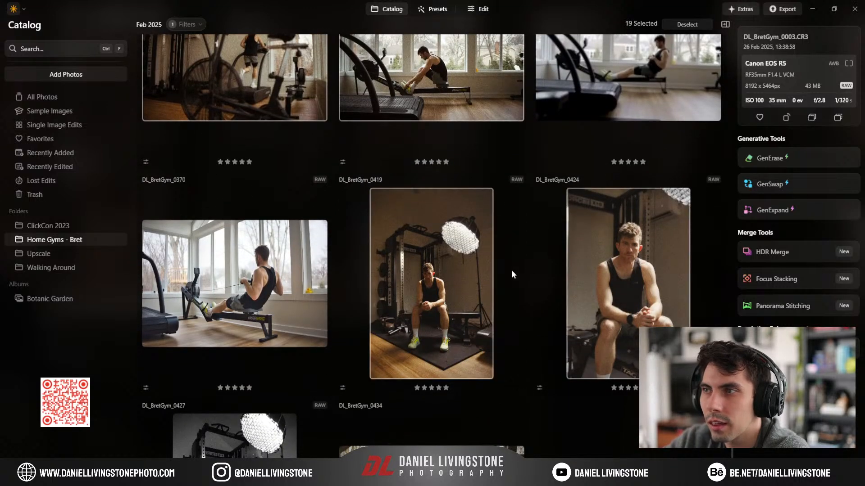
{"action": "scroll", "coordinate": [511, 270], "scroll_direction": "down", "scroll_amount": 3}
{"action": "left_click", "coordinate": [393, 347], "text": "shift"}
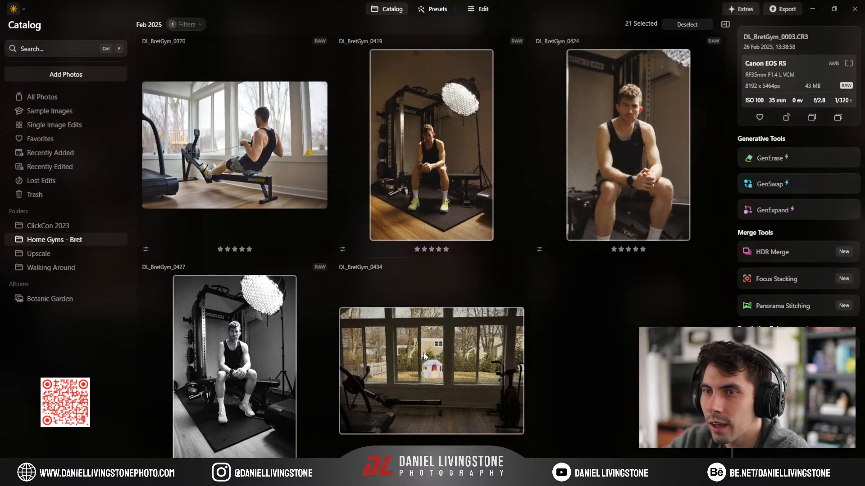